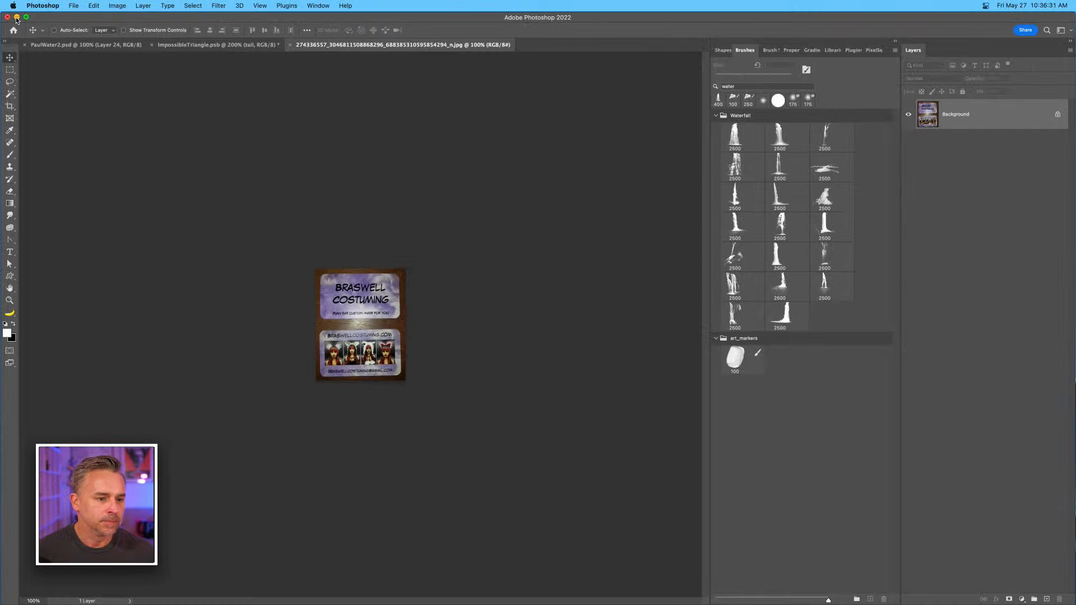
Switch to Illustrator and place the JPG of the hand-drawn cat-shaped B from the desktop into the document.
mouse_move(171, 602)
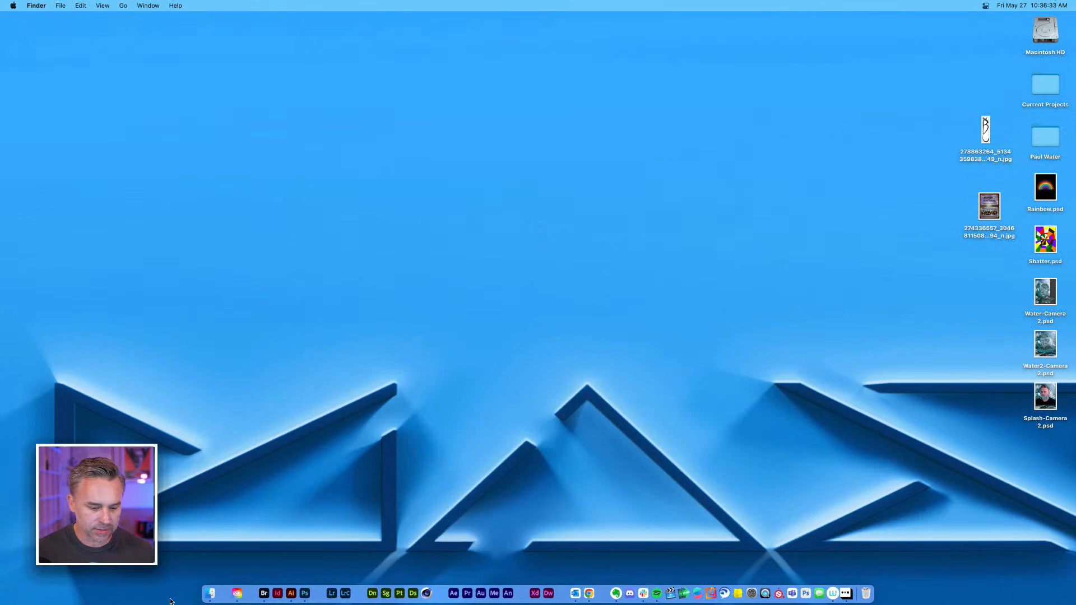
click(291, 593)
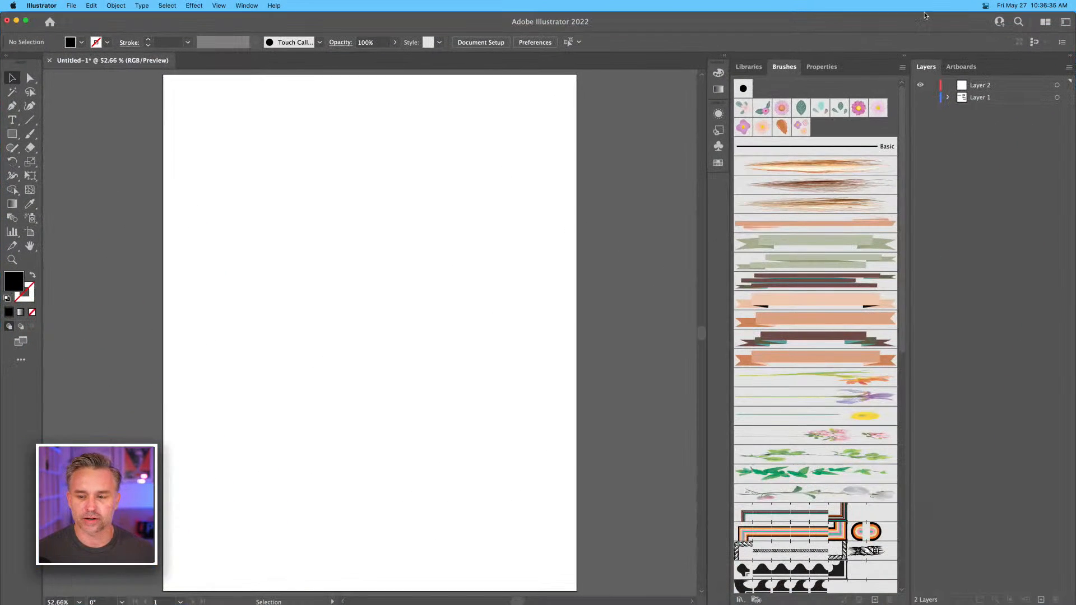
drag(1072, 14, 970, 4)
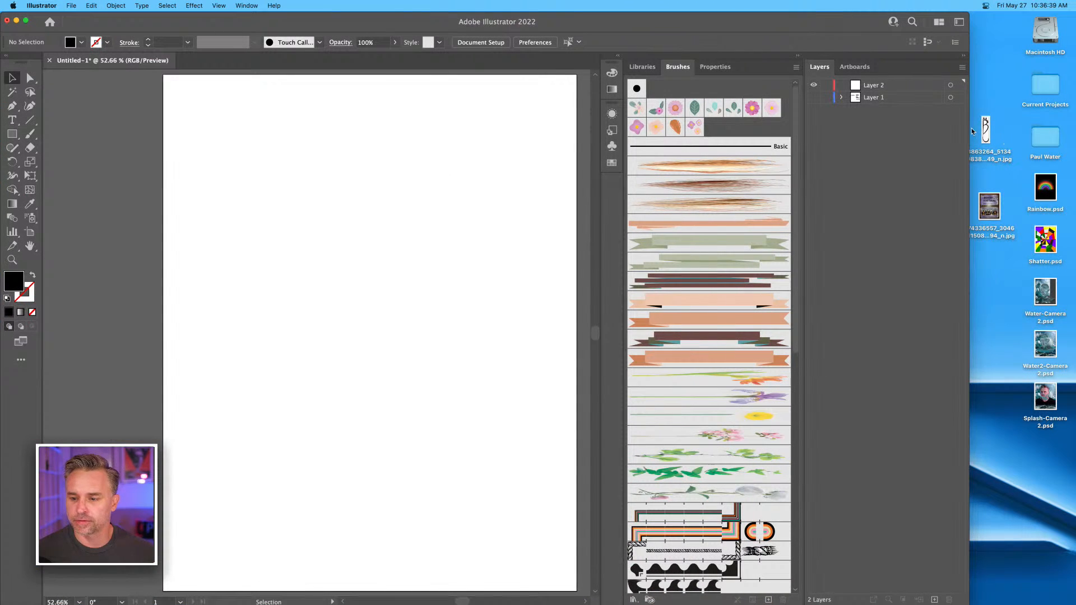
drag(985, 130, 354, 275)
drag(970, 12, 1074, 5)
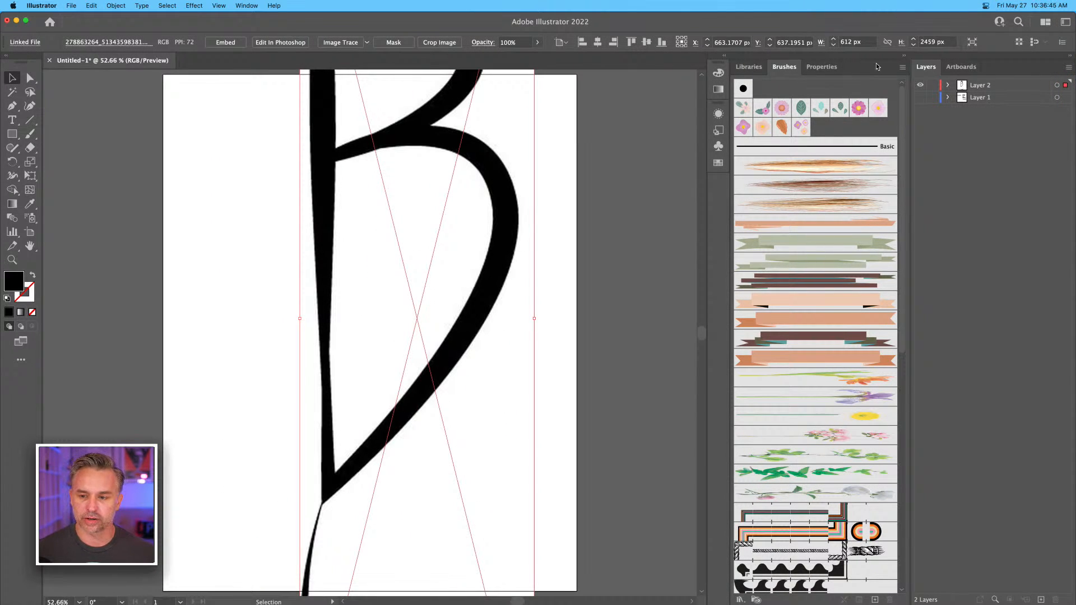
Scale the placed B image down proportionally to about 261 × 1047 px and position it along the artboard's right side.
click(902, 56)
key(super+minus)
key(super+minus)
key(super+minus)
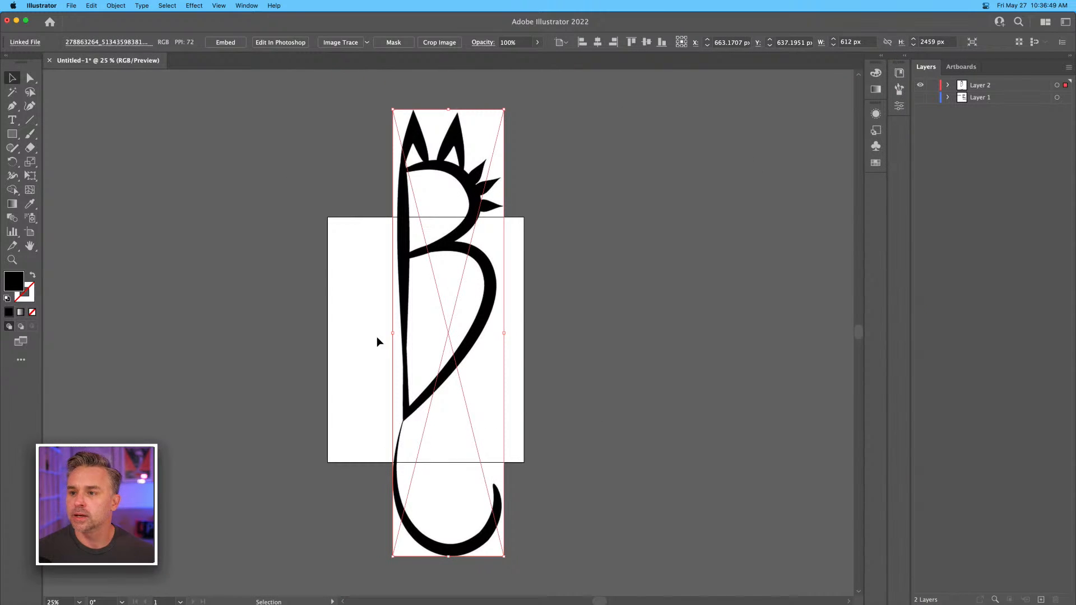
drag(394, 556, 452, 300)
drag(464, 175, 469, 304)
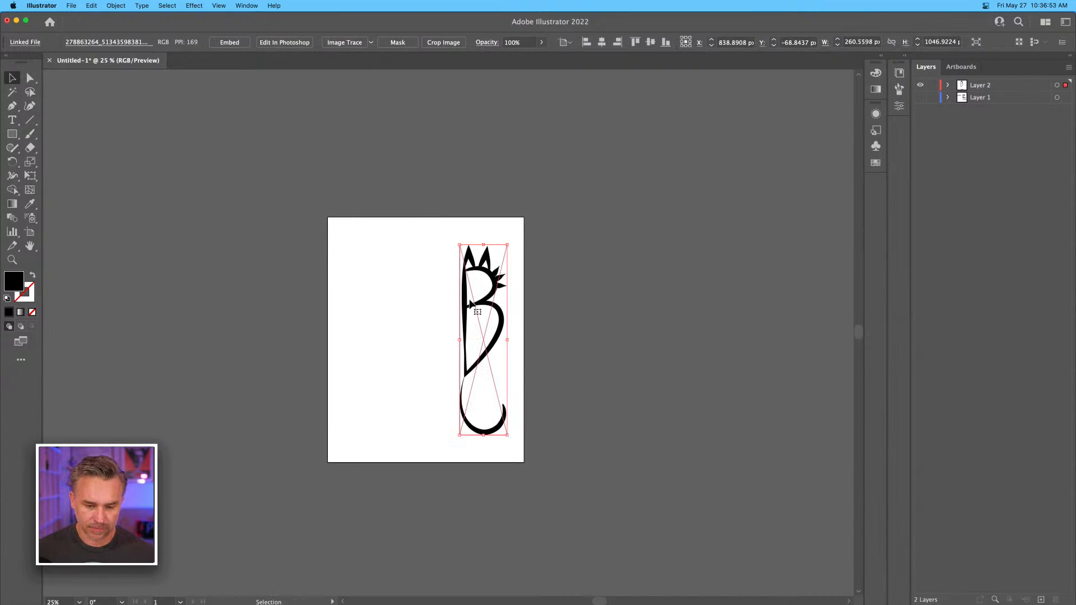
key(super+plus)
key(super+plus)
key(super+plus)
scroll(450, 257, left, 5)
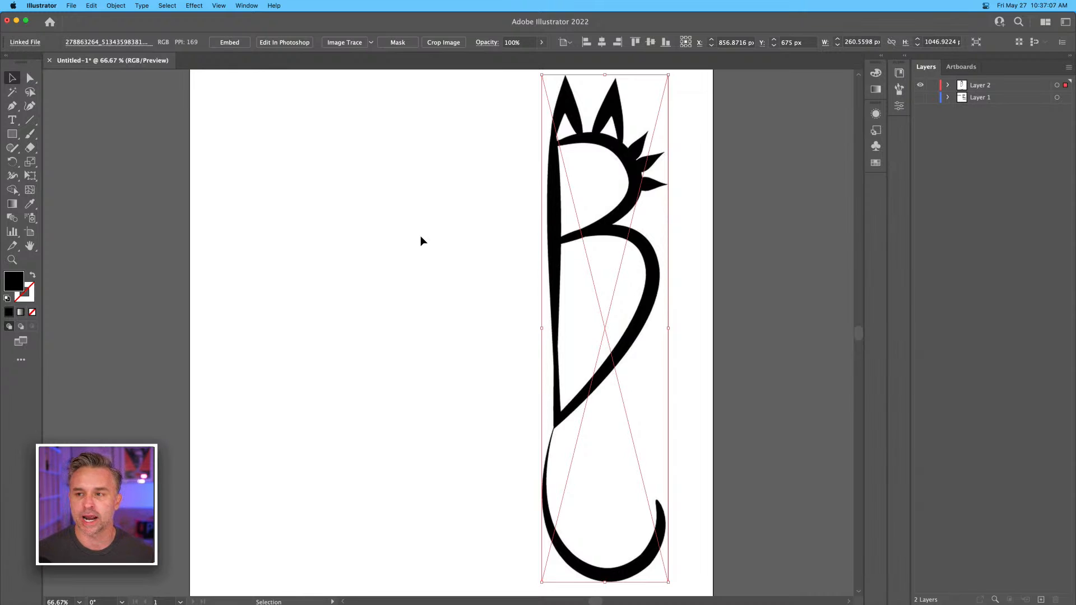
Add the text "Braswell" on the empty upper part of the artboard beside the B drawing.
click(12, 119)
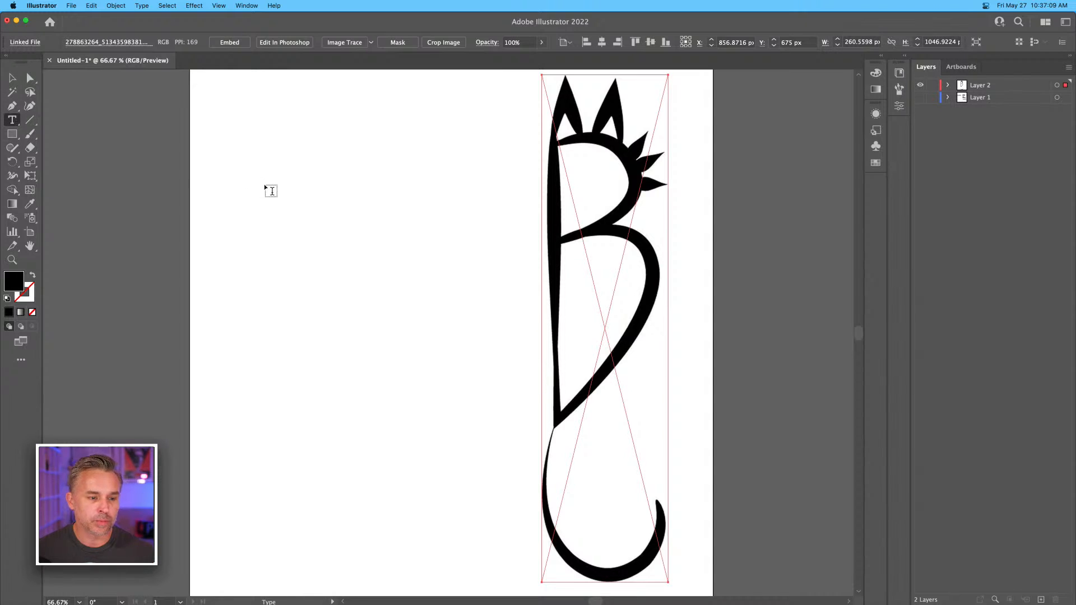
click(283, 190)
text(Bra)
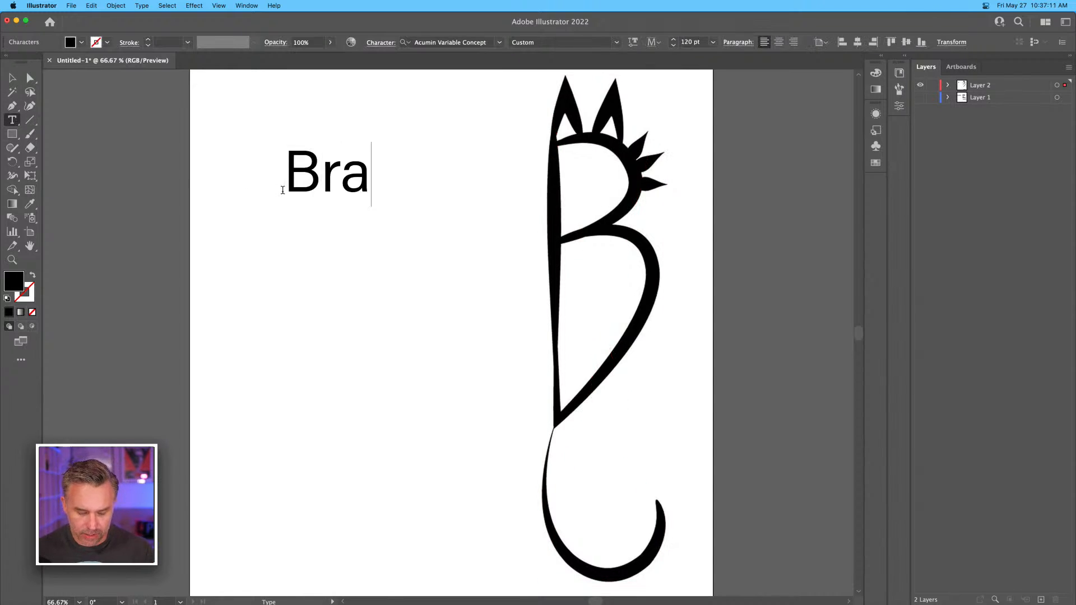
text(swell)
key(Escape)
mouse_move(314, 12)
mouse_down()
mouse_move(101, 17)
mouse_move(352, 15)
mouse_move(319, 10)
mouse_up()
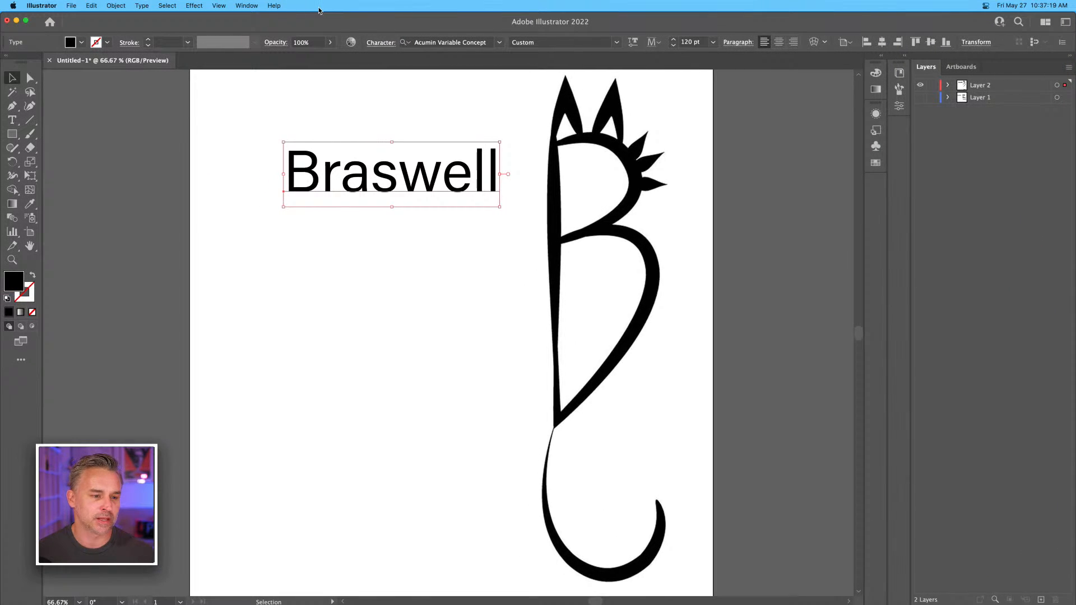
Arrange two copies of the Braswell text one above the other beside the B drawing and hide the artboards.
drag(301, 182, 312, 252)
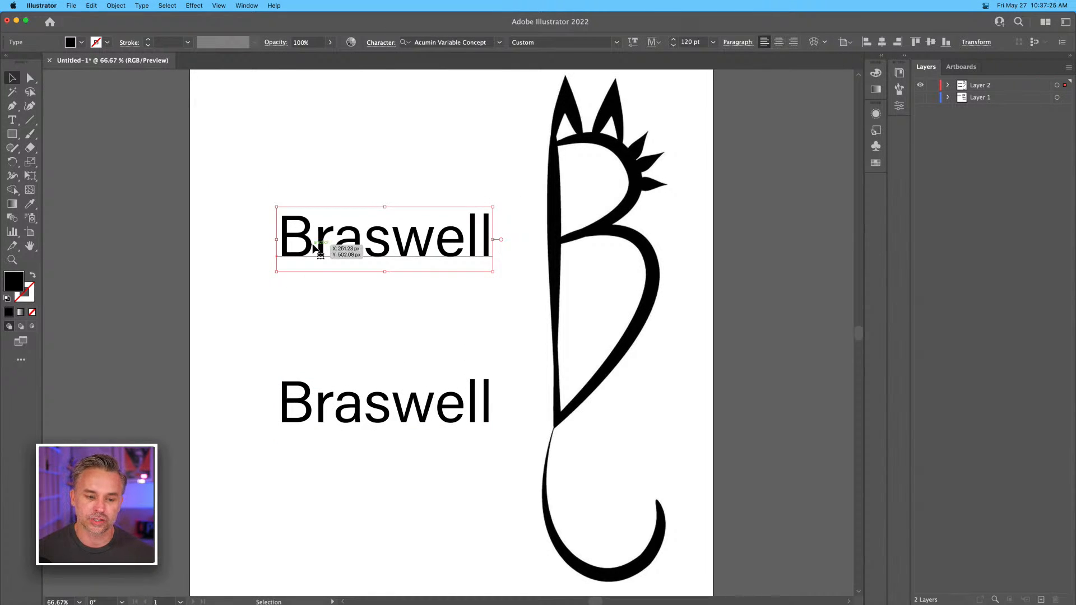
click(319, 317)
drag(339, 235, 328, 274)
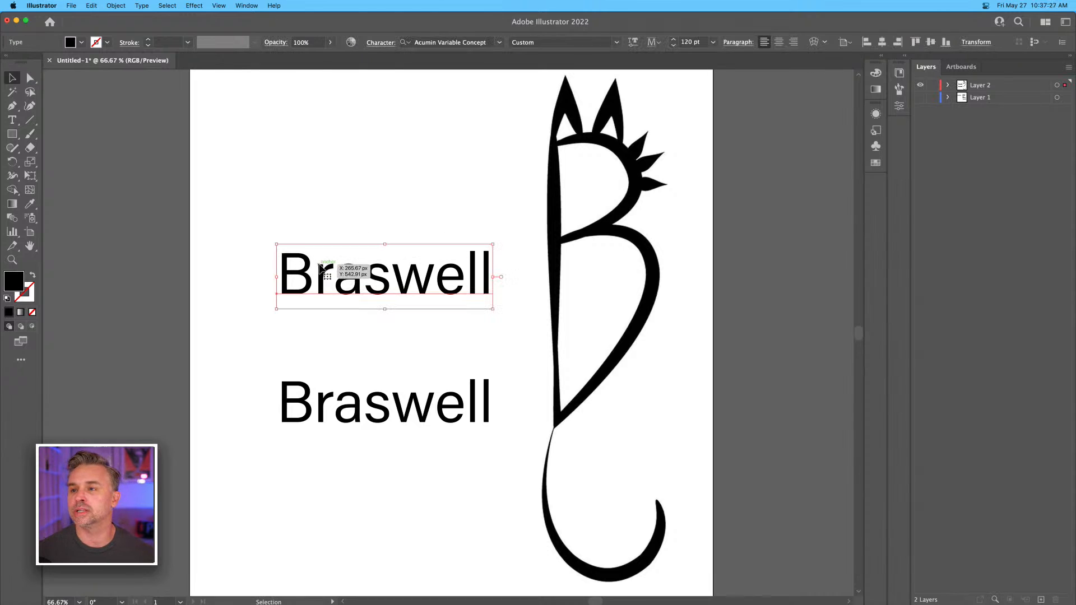
key(shift+super+h)
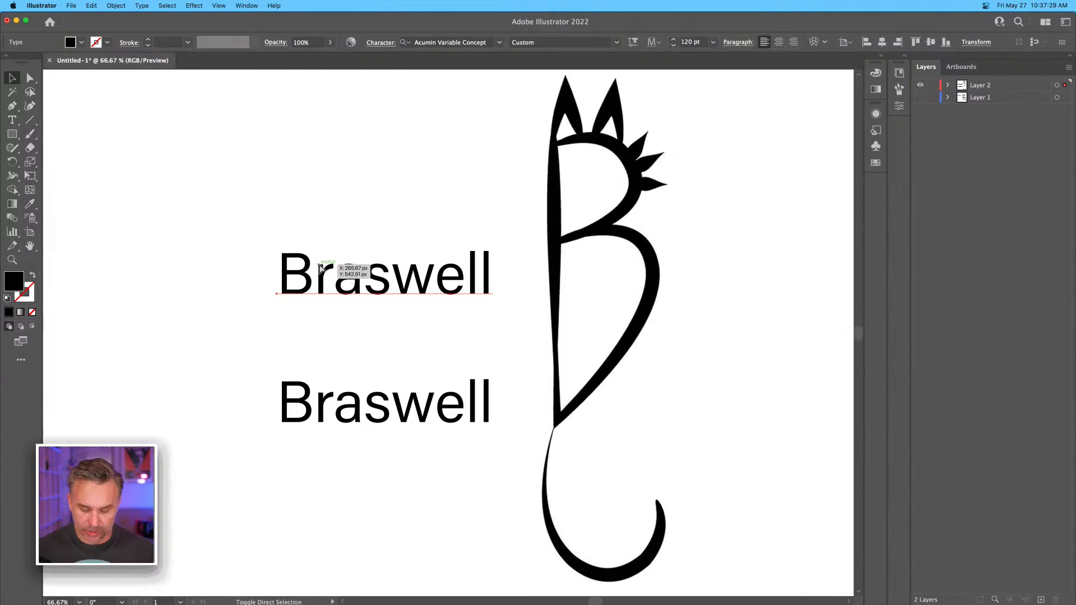
drag(297, 183, 327, 181)
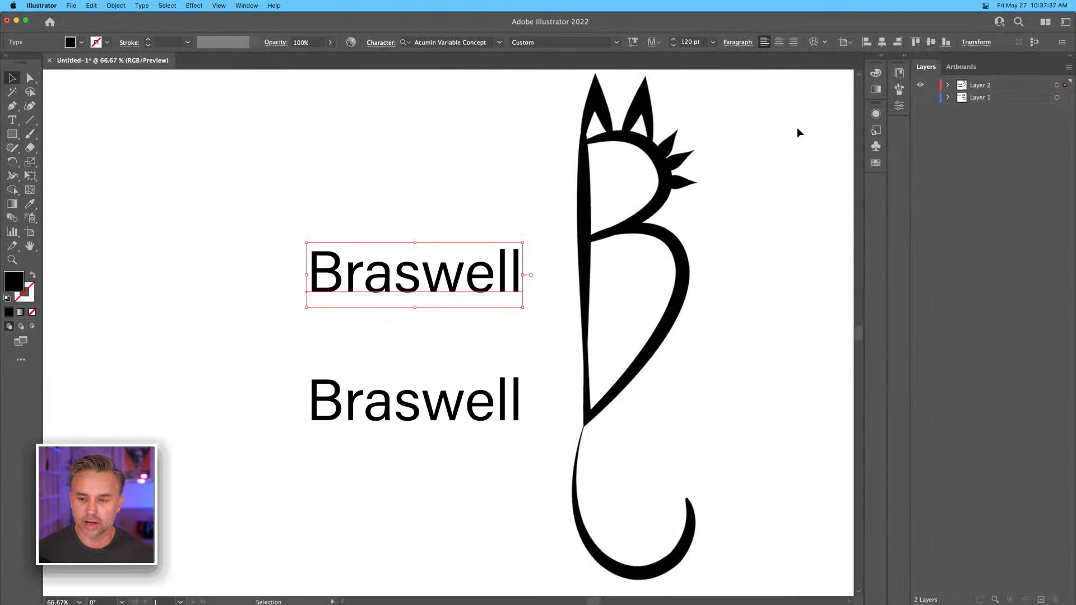
Set the upper Braswell text in the Climate Crisis font and move it left, clear of the B drawing.
click(904, 56)
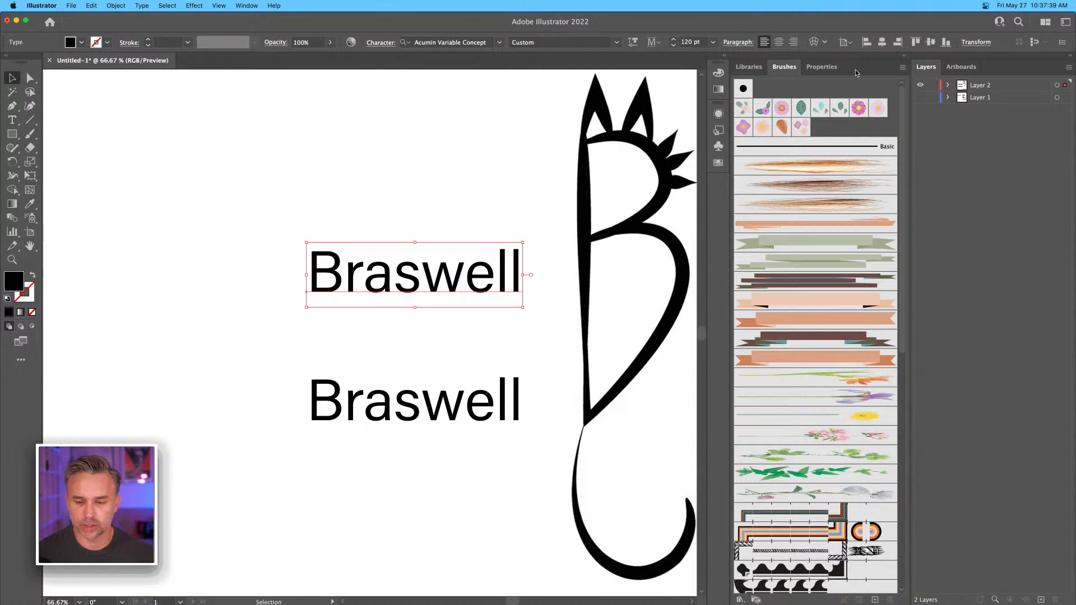
click(808, 68)
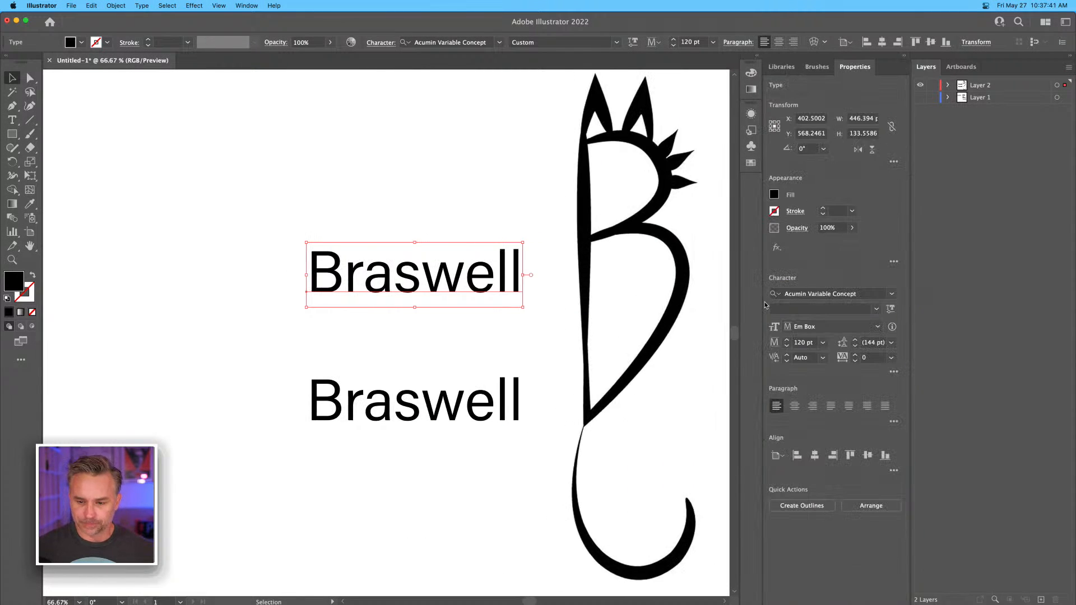
click(887, 293)
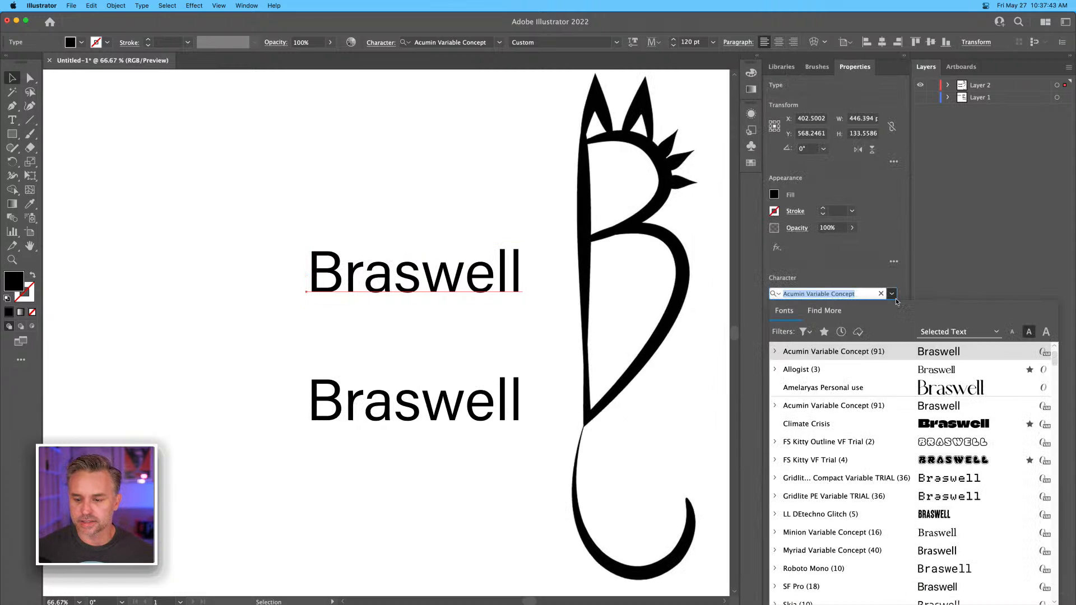
click(877, 420)
drag(428, 277, 292, 291)
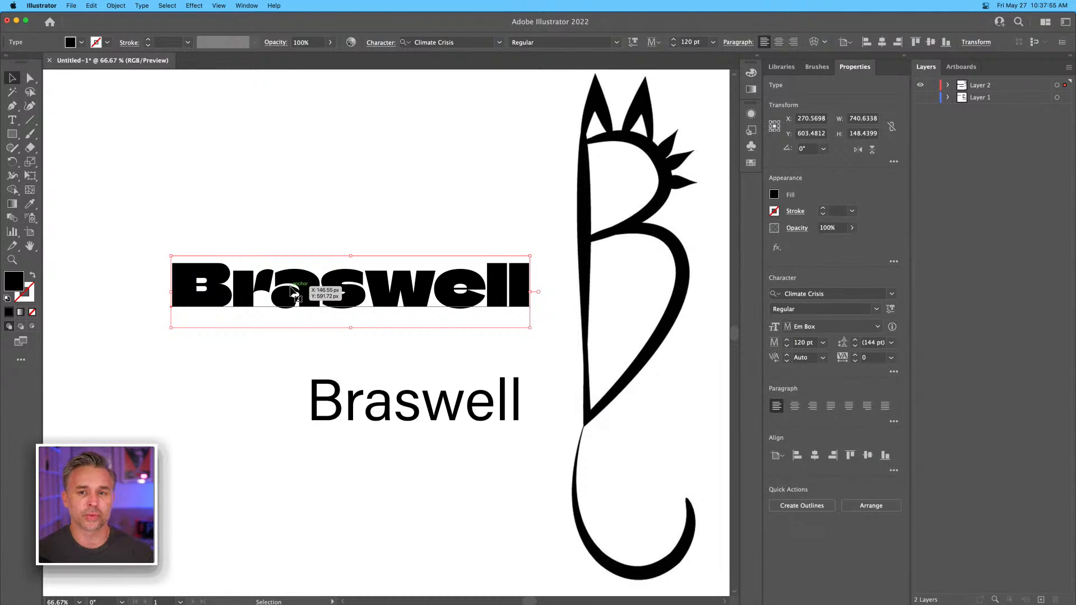
drag(292, 291, 292, 291)
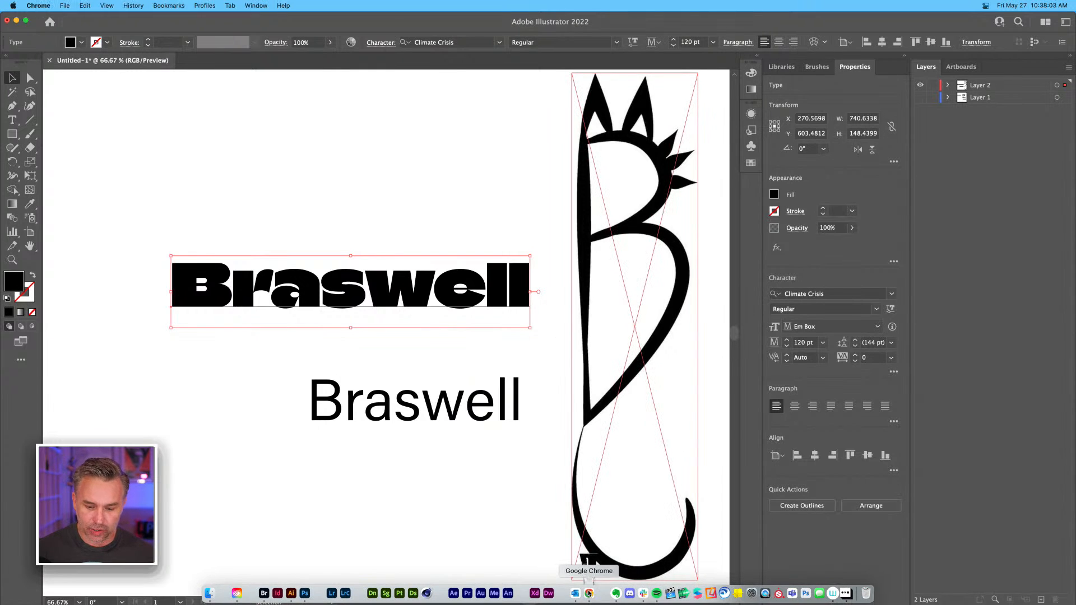
Switch to Chrome and examine the logo, color and font setup on the Brands page of Adobe Creative Cloud Express.
click(598, 590)
click(70, 27)
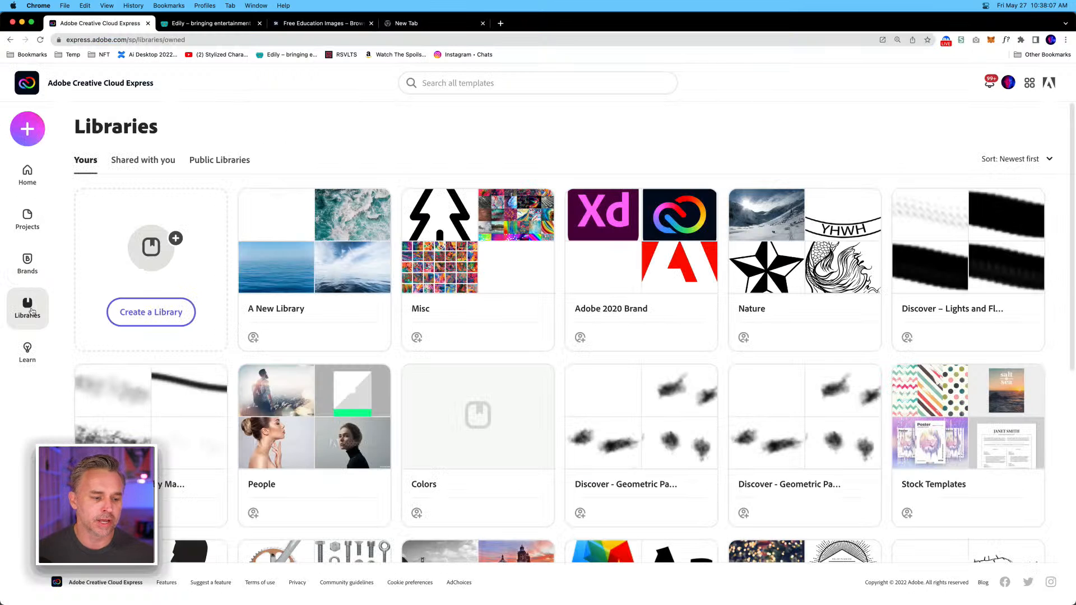
click(25, 257)
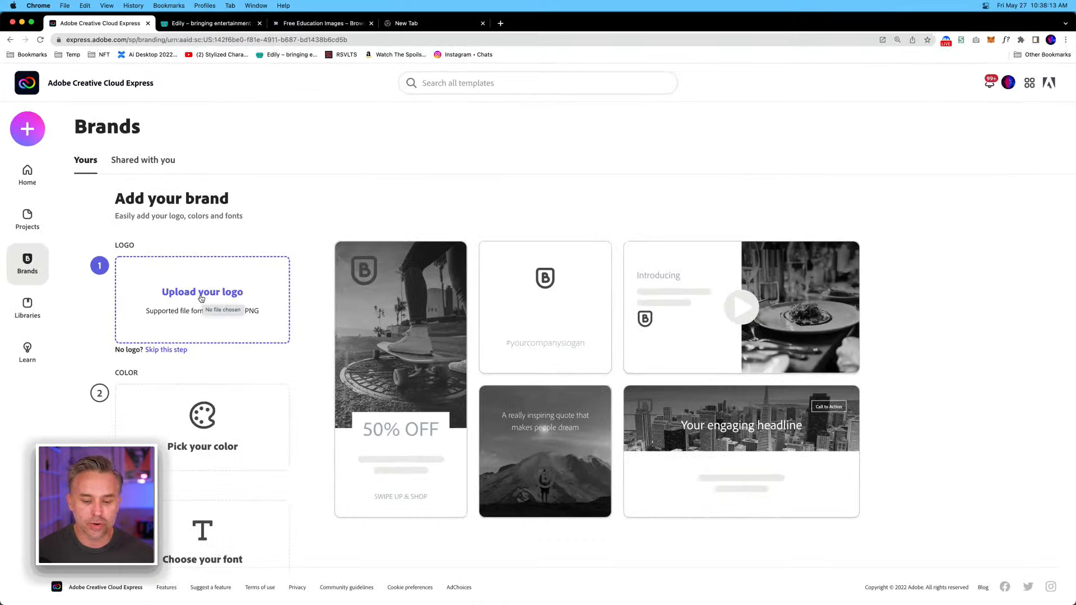
scroll(216, 432, down, 2)
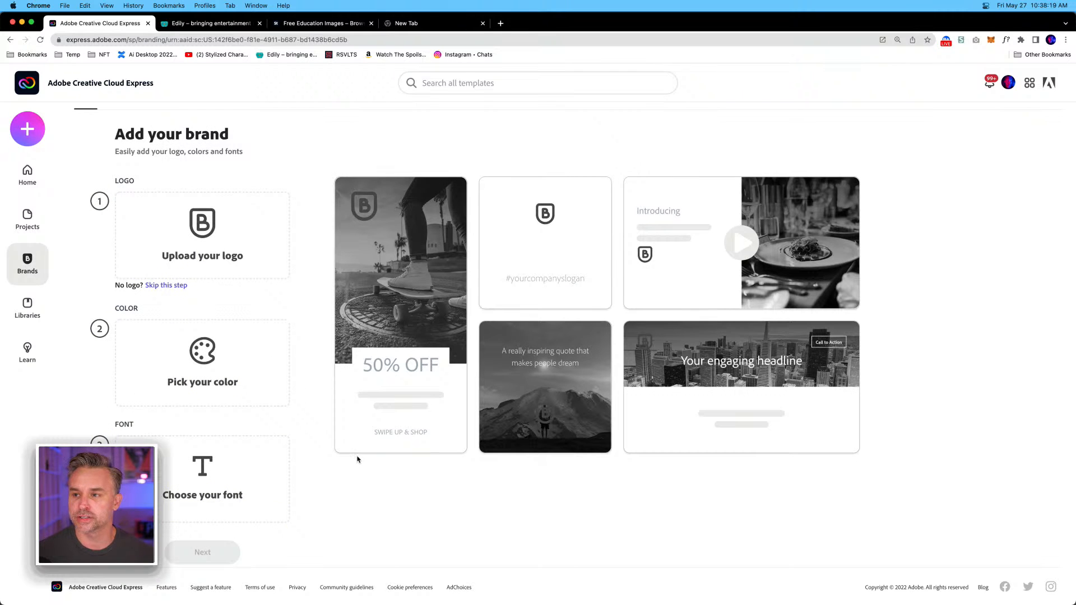
Return to Illustrator, lower the Climate Crisis Braswell text and shift the plain Braswell text left beneath it.
key(super+Tab)
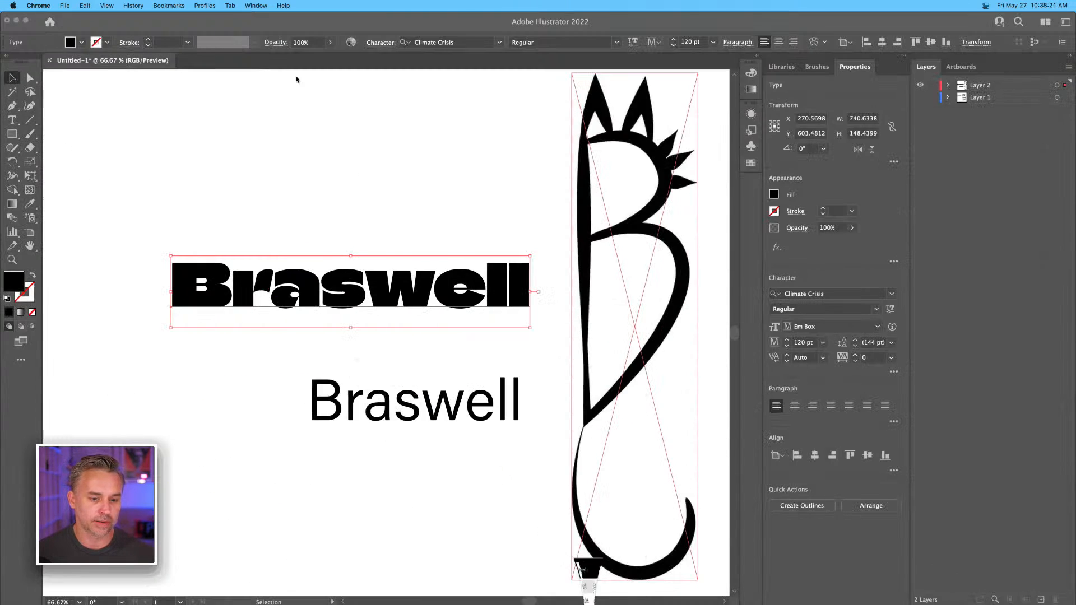
drag(260, 290, 257, 327)
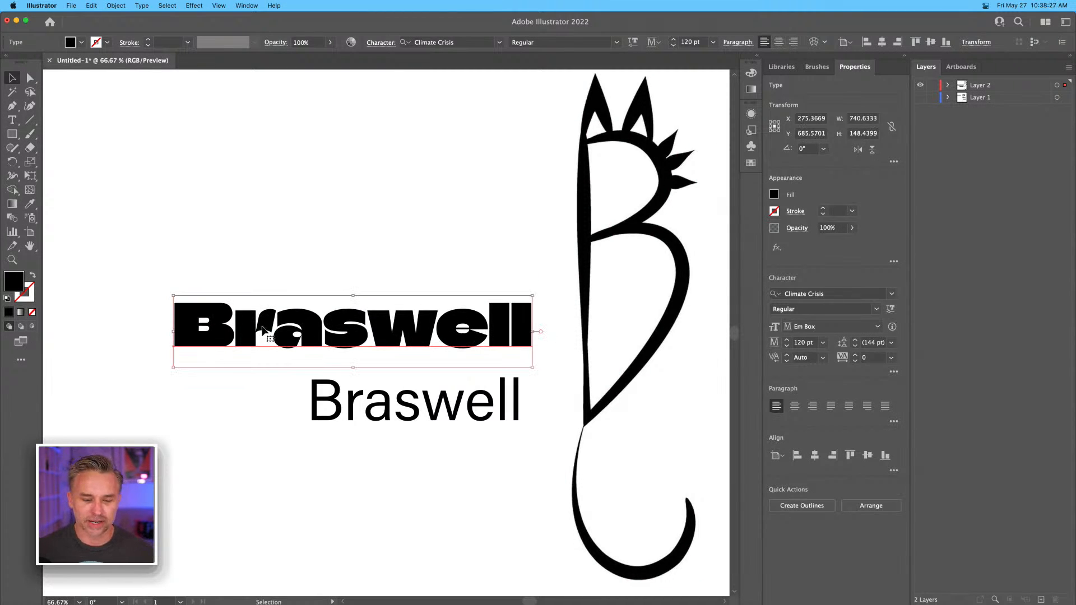
drag(301, 215, 437, 469)
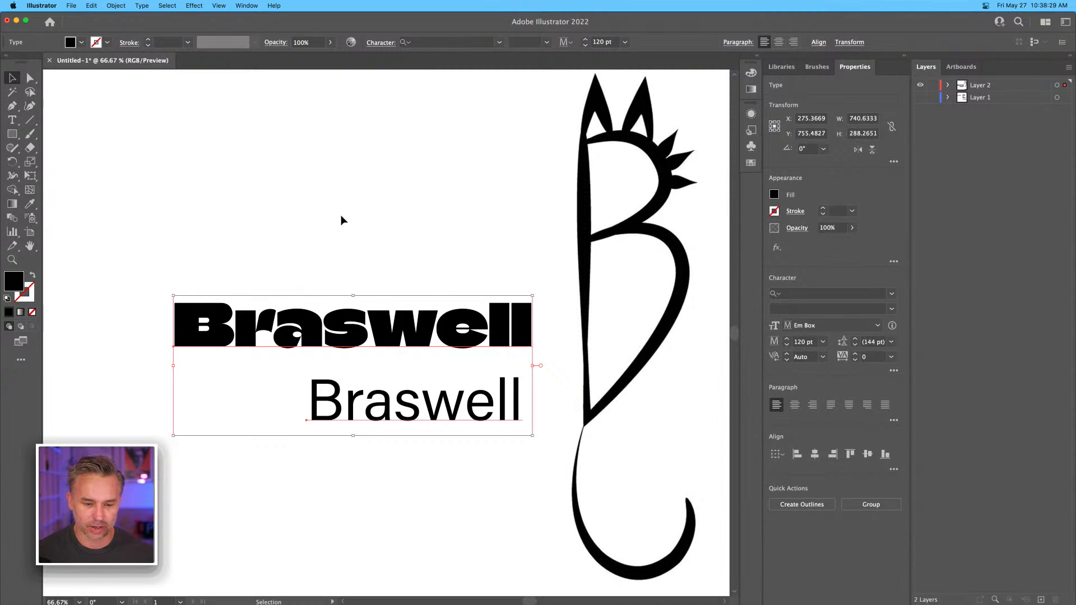
click(344, 213)
drag(360, 414, 264, 413)
Duplicate the Climate Crisis text above the original, shorten the copy to a single B and enlarge it to about 235 pt.
click(233, 328)
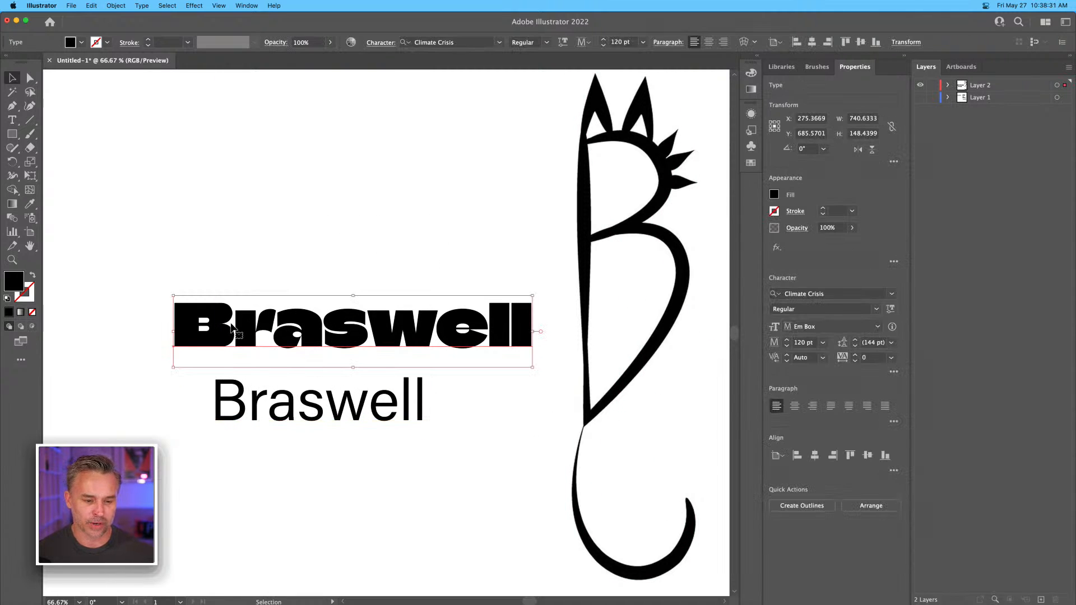
drag(228, 327, 611, 232)
double_click(221, 233)
key(BackSpace)
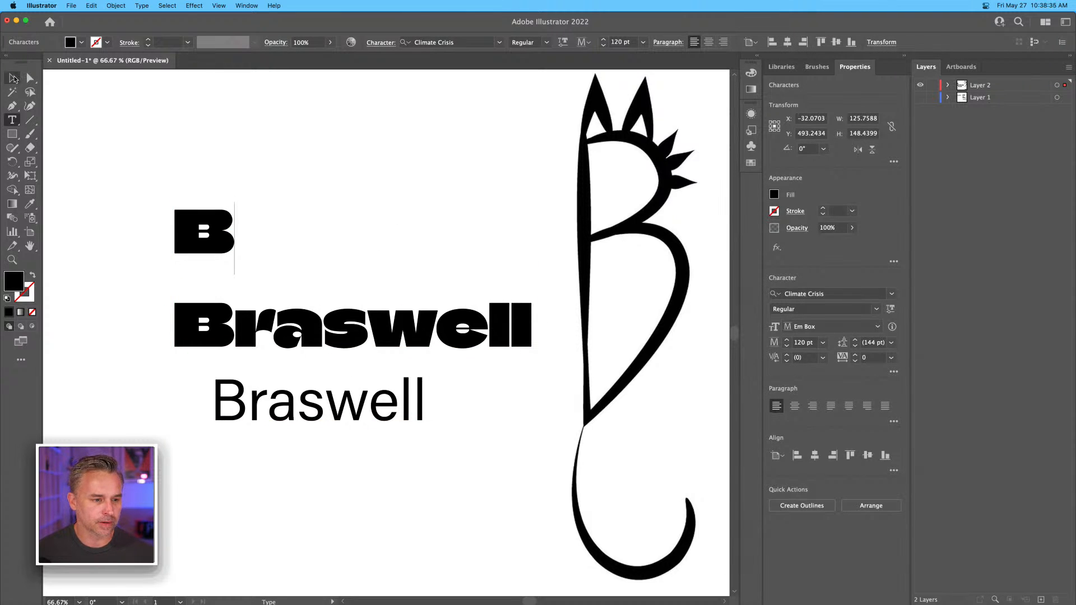
click(13, 78)
drag(179, 206, 283, 145)
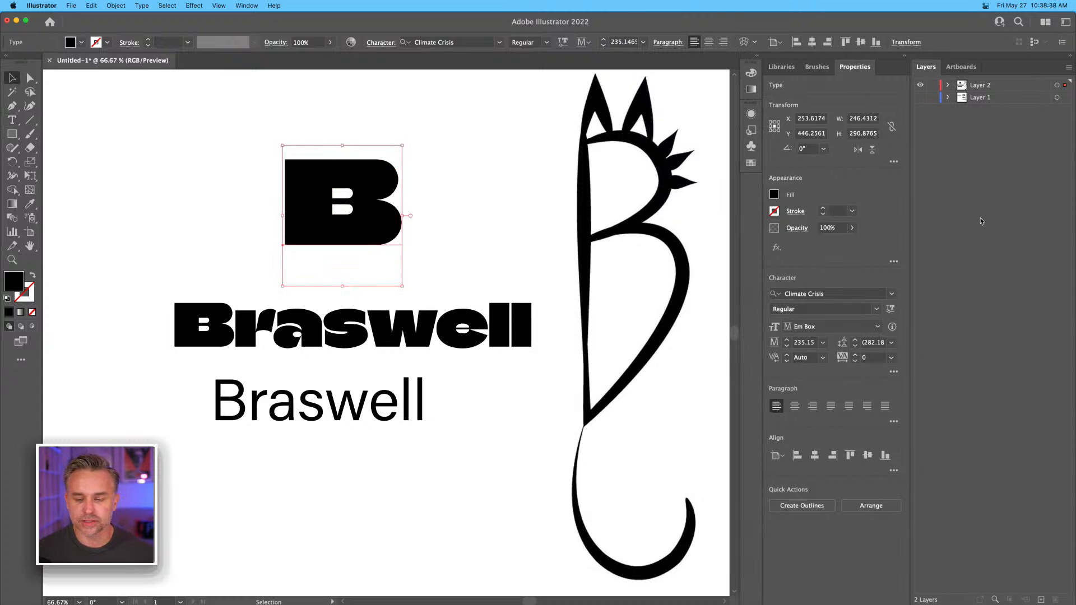
Try Helvetica styles on the large B, and set its font to Acumin Variable Concept Default.
click(892, 294)
text(hel)
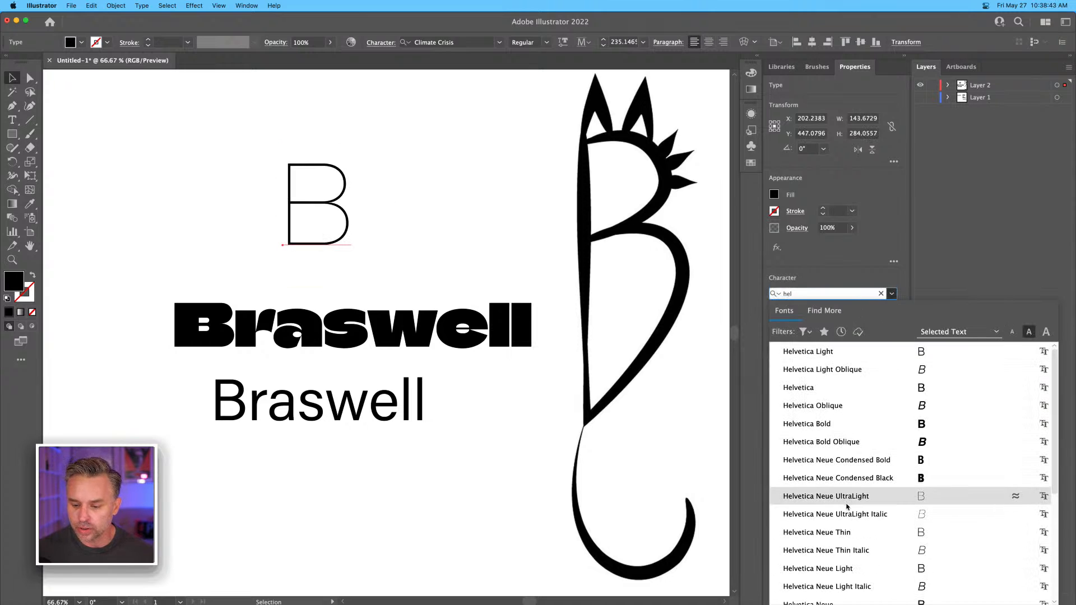
scroll(838, 543, down, 5)
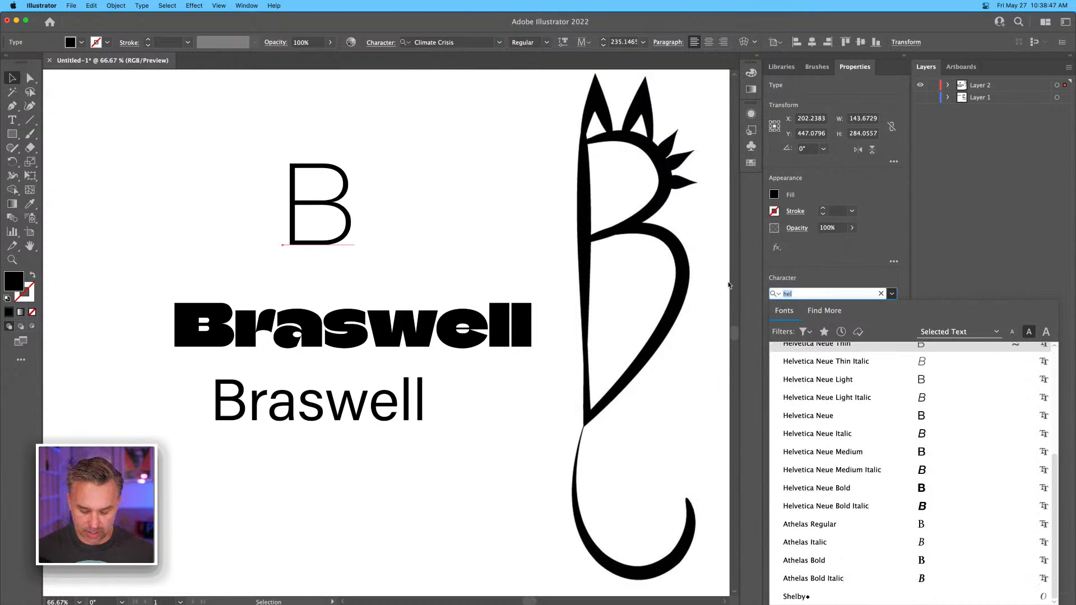
text(va)
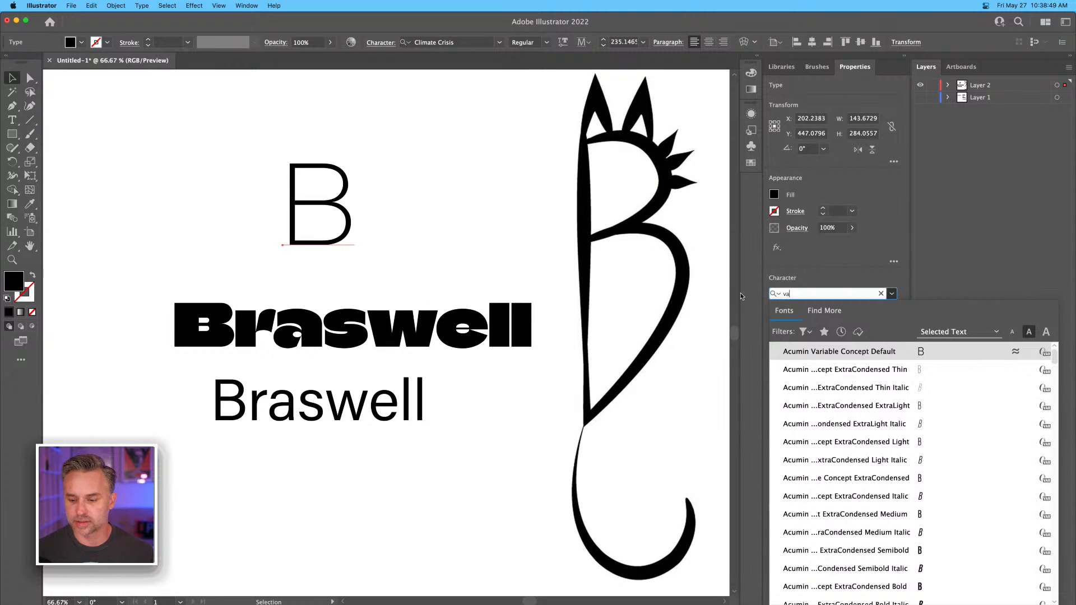
key(Return)
Adjust the large B's variable font settings to weight 852 and width 91.
click(892, 294)
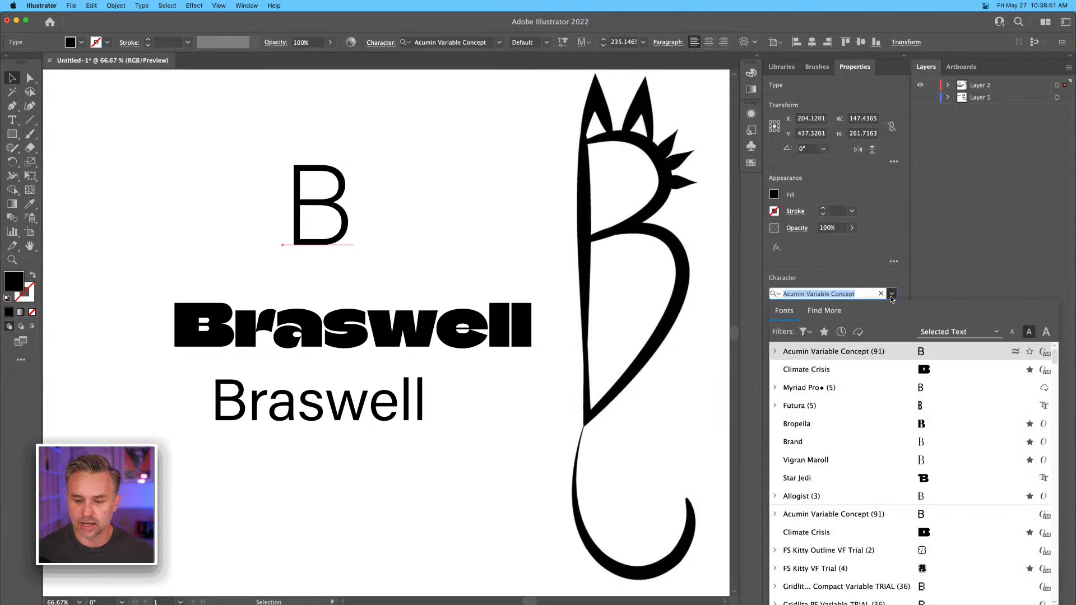
click(892, 296)
click(891, 310)
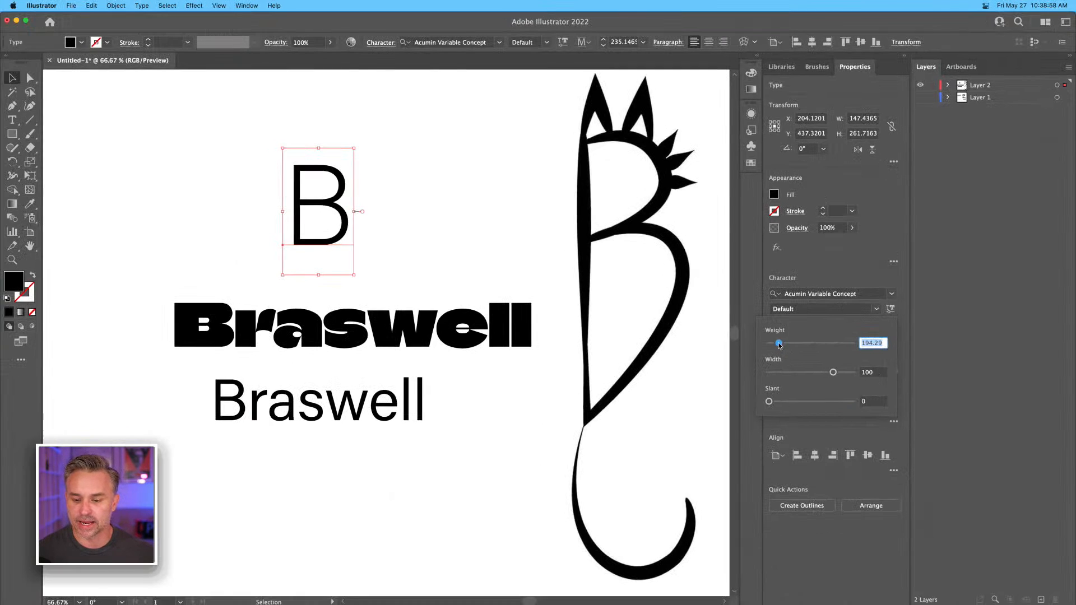
drag(779, 343, 822, 375)
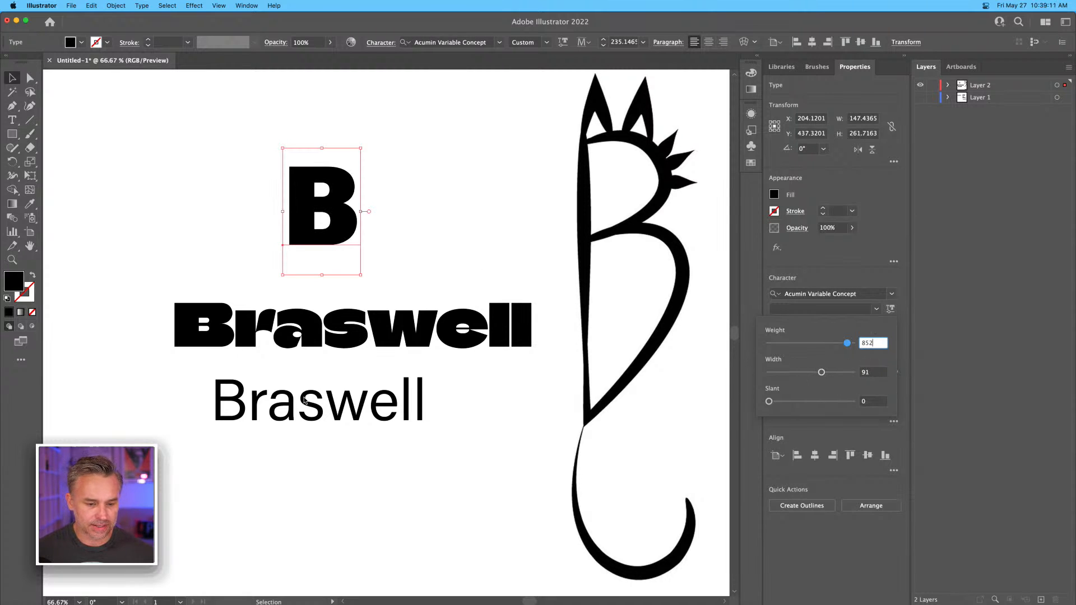
Move the plain Braswell text lower and change the Climate Crisis Braswell text above it to the Vigran Maroll font.
drag(307, 404, 351, 420)
click(341, 335)
click(891, 294)
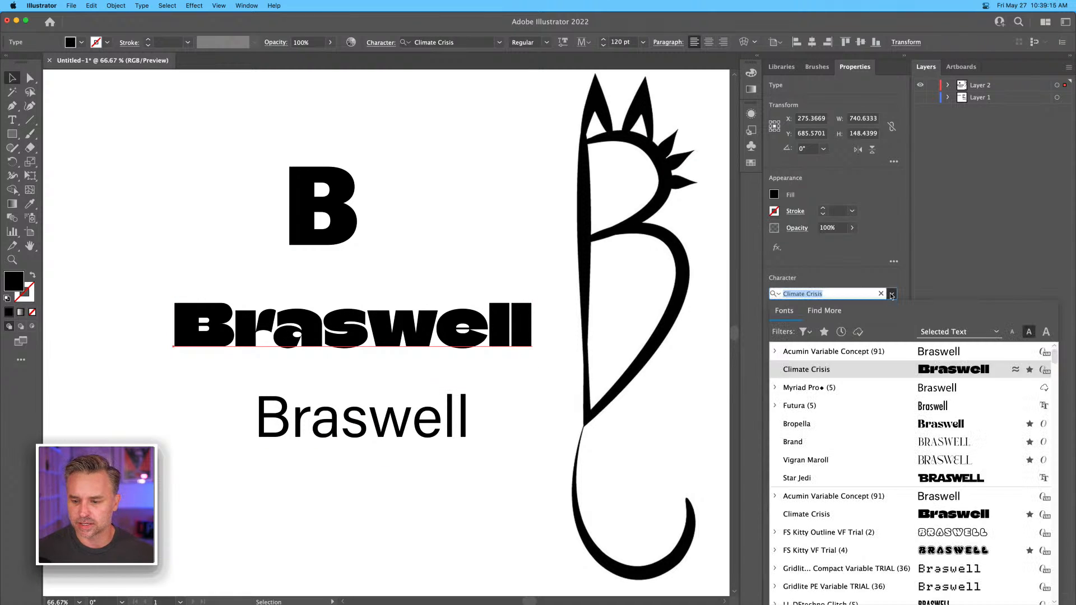
click(895, 461)
Arrange the Vigran Maroll text above the plain Braswell text and shift the large B over toward the cat-shaped drawing.
drag(277, 331, 334, 326)
drag(355, 412, 293, 438)
drag(284, 322, 303, 352)
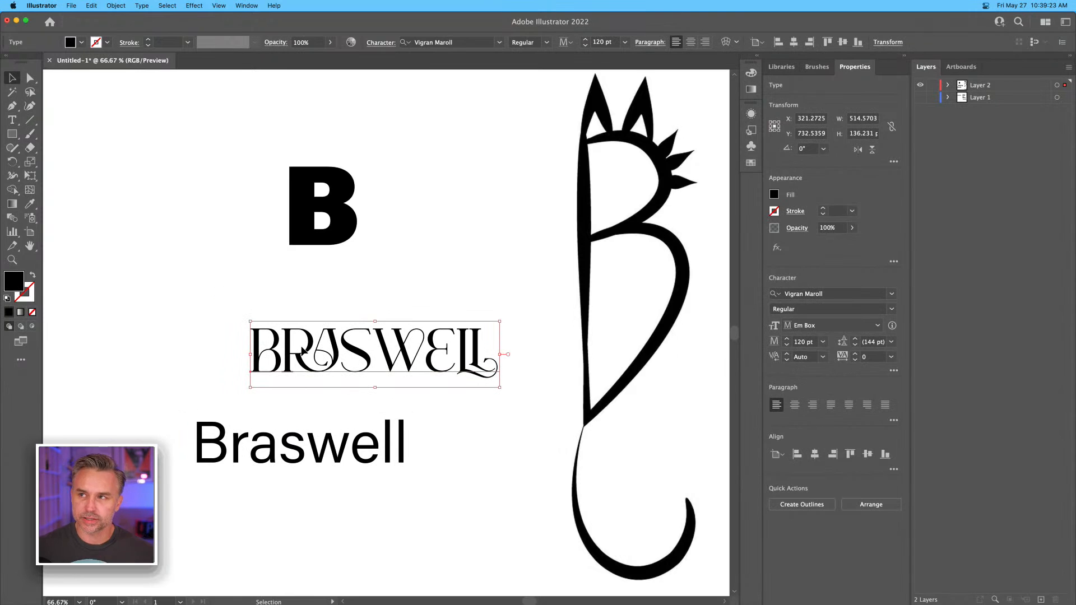
drag(292, 234, 422, 257)
click(217, 235)
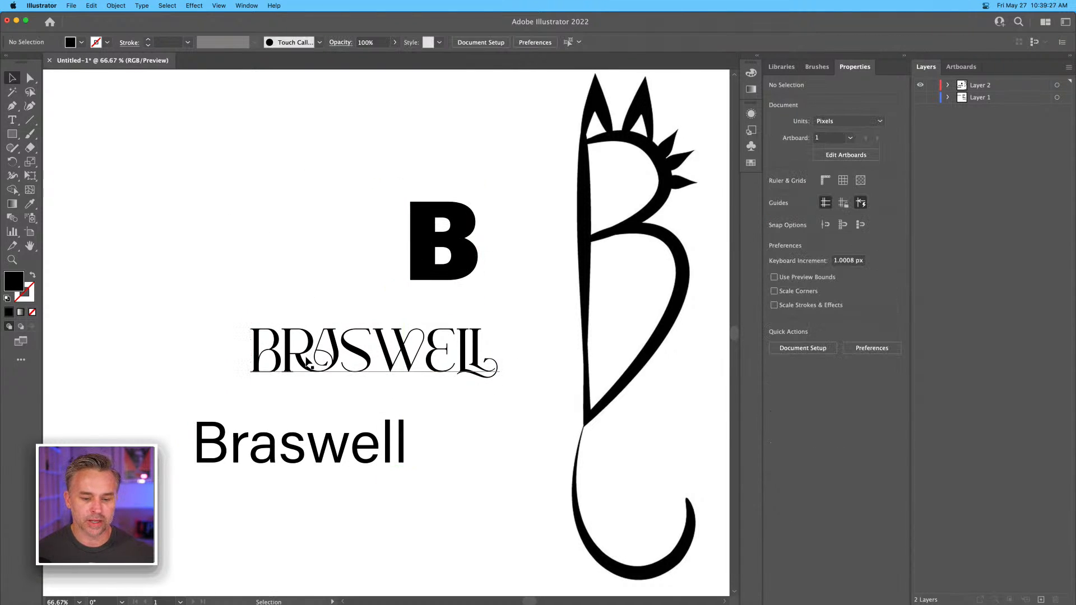
Draw a black square about 174 px wide beside the large B and round its corners to about 42.5 px.
key(super+equal)
key(super+equal)
drag(396, 408, 331, 308)
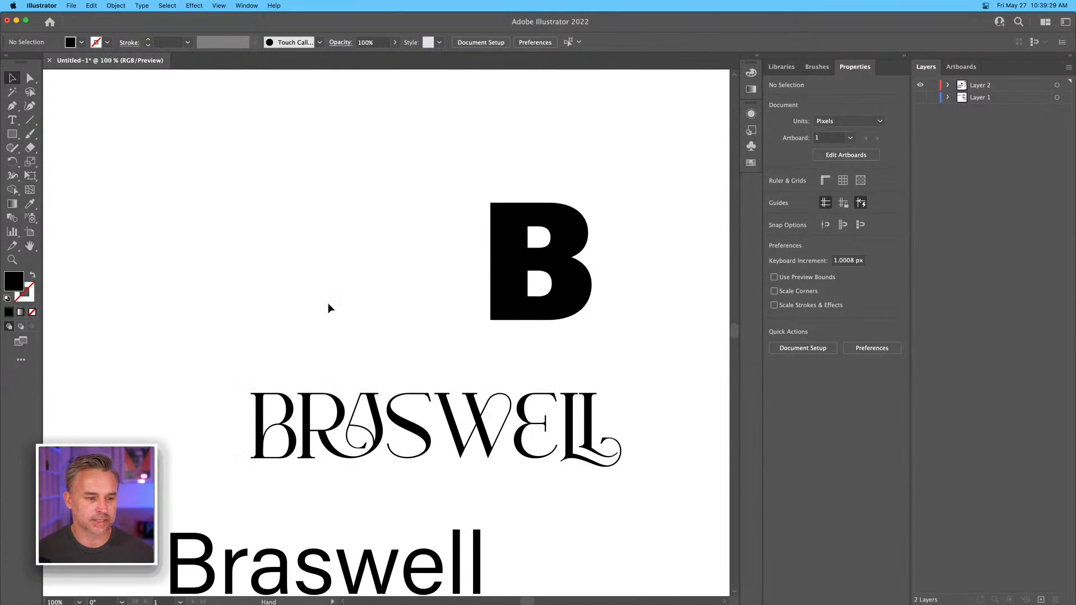
drag(13, 134, 80, 139)
drag(236, 185, 369, 271)
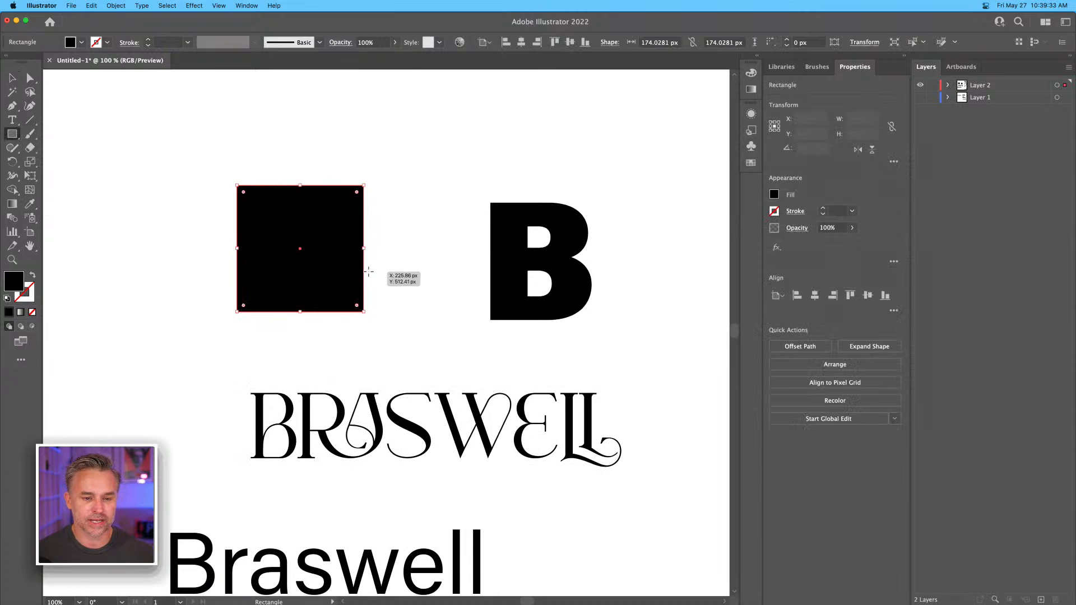
key(v)
drag(242, 193, 272, 221)
click(108, 149)
Create a three-sided polygon with a 30.891 px radius above the rounded square.
drag(13, 134, 73, 179)
drag(186, 158, 198, 170)
key(super+z)
click(200, 161)
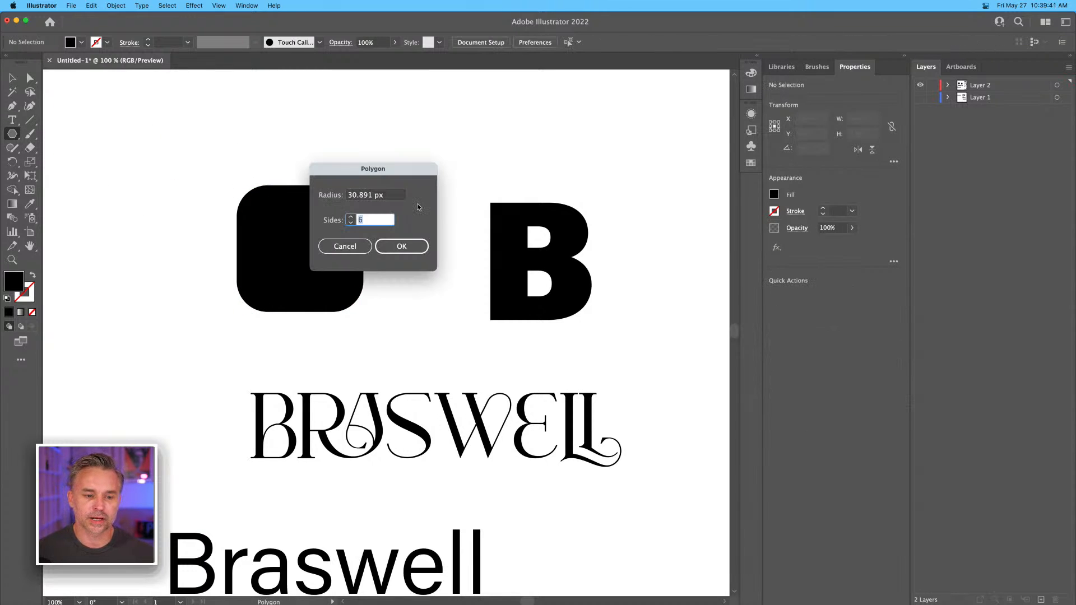
key(Return)
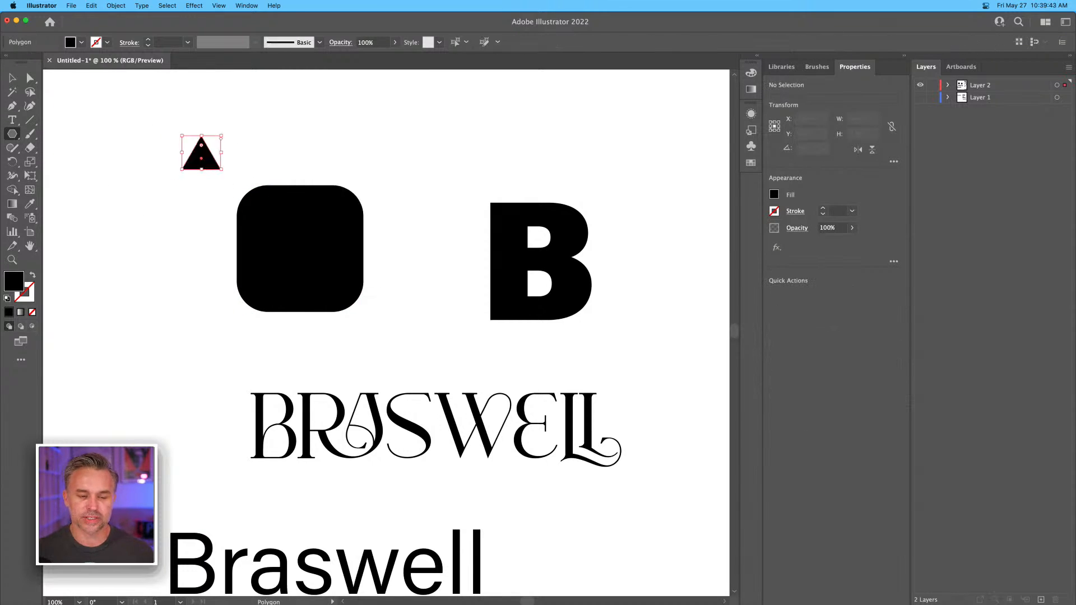
Shape the triangle into a left ear about 74 by 86 px, rotated 30°, and copy it to the square's opposite upper corner.
key(v)
mouse_move(221, 169)
mouse_down()
mouse_move(260, 204)
mouse_move(255, 176)
mouse_move(278, 175)
mouse_move(159, 167)
mouse_move(223, 175)
mouse_up()
drag(186, 131, 177, 157)
drag(223, 173, 360, 178)
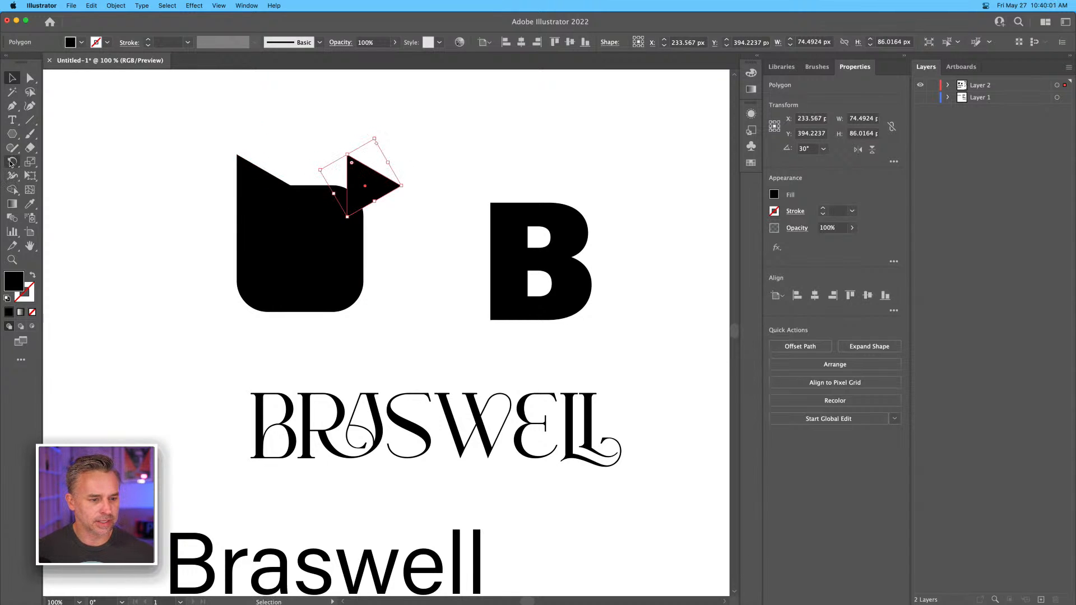
Reflect the copied triangle across the vertical axis and align it with the rounded square's edge as the right ear.
drag(11, 164, 43, 177)
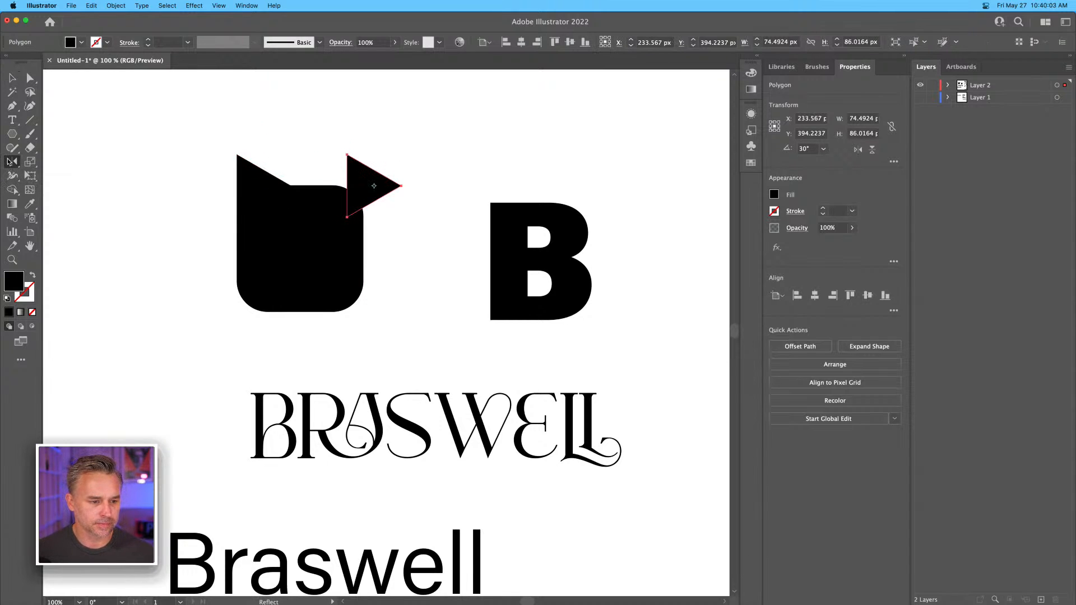
double_click(11, 162)
click(653, 307)
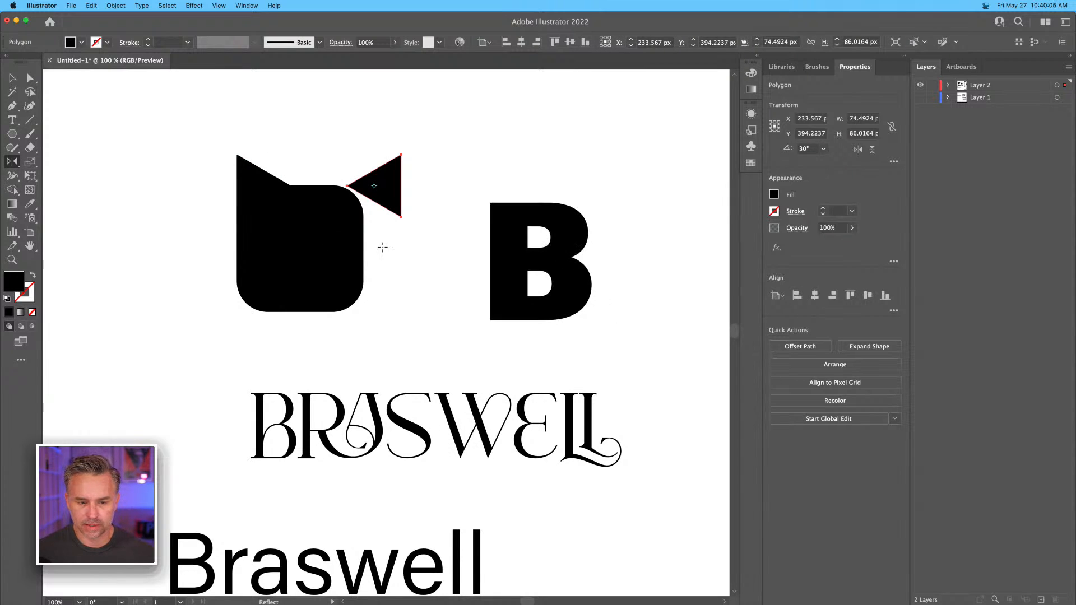
key(v)
drag(390, 195, 357, 187)
key(super+equal)
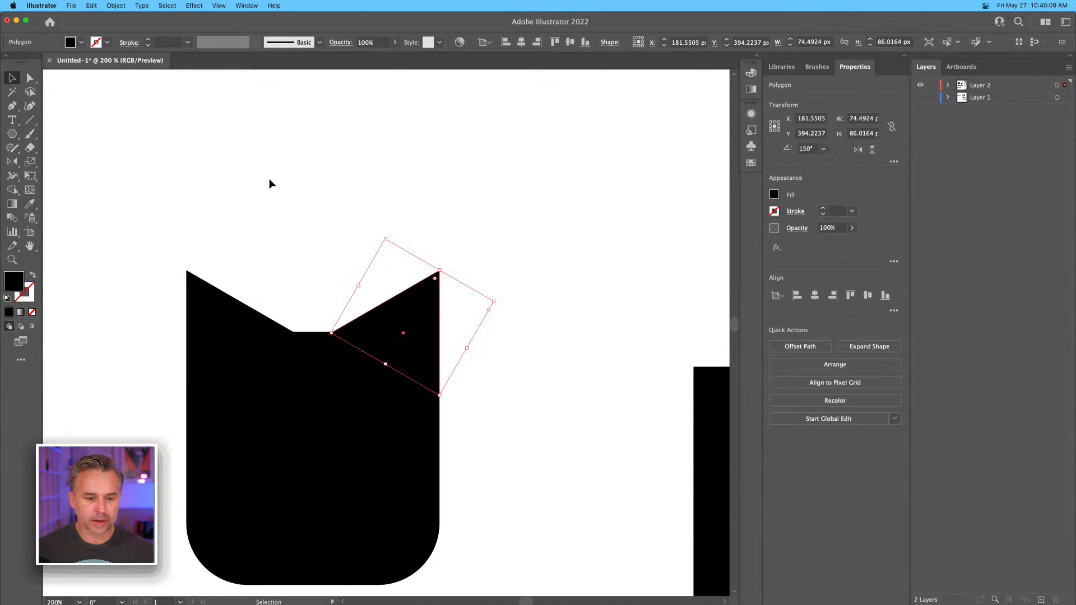
drag(356, 281, 413, 166)
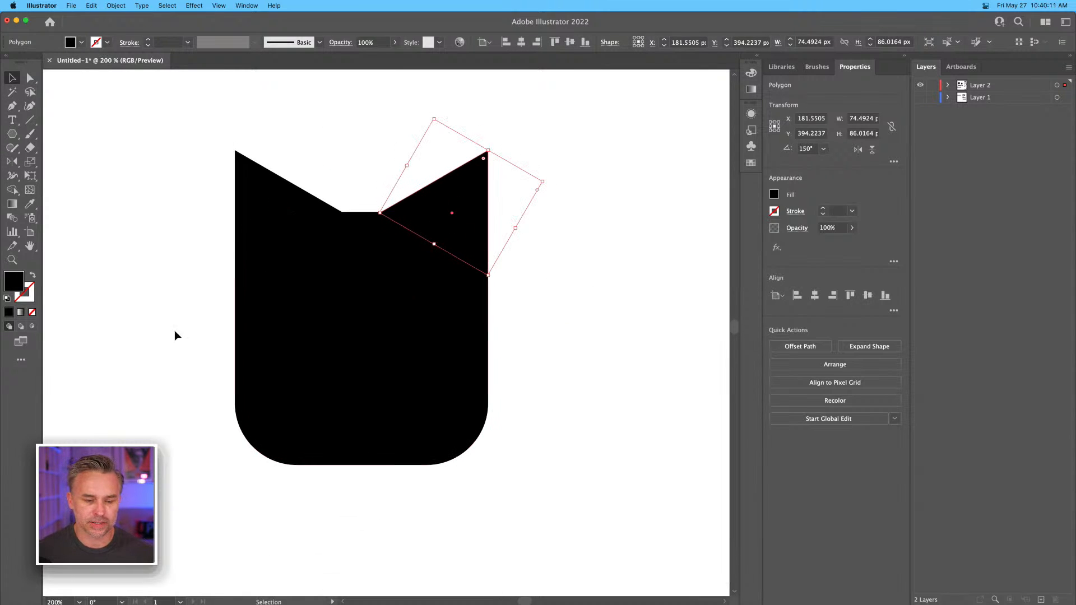
click(150, 327)
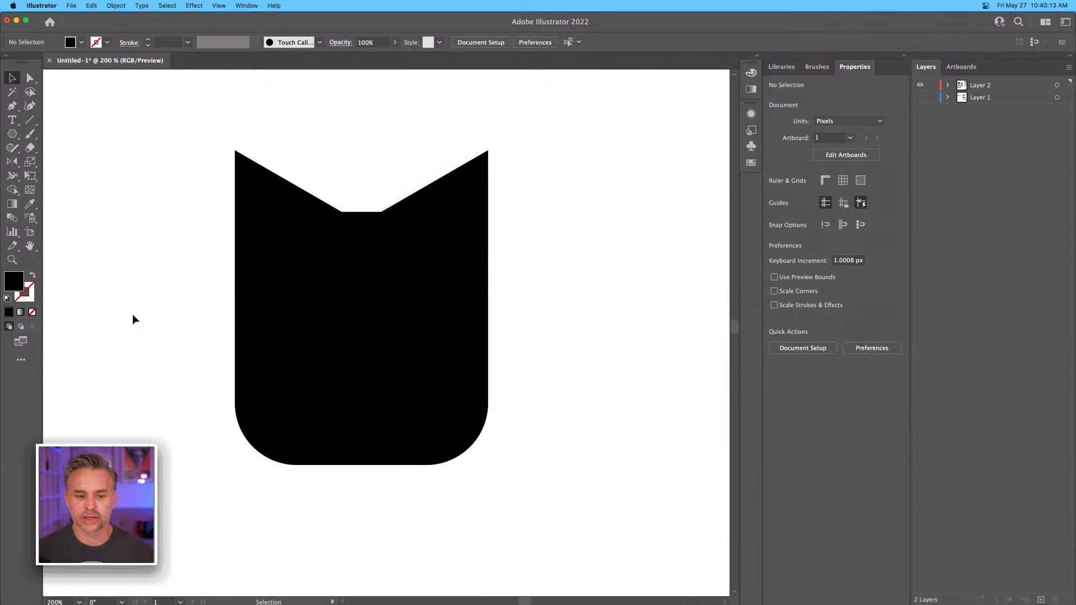
Examine the letterforms of the Vigran Maroll Braswell text, and return to the cat-head shape.
key(super+minus)
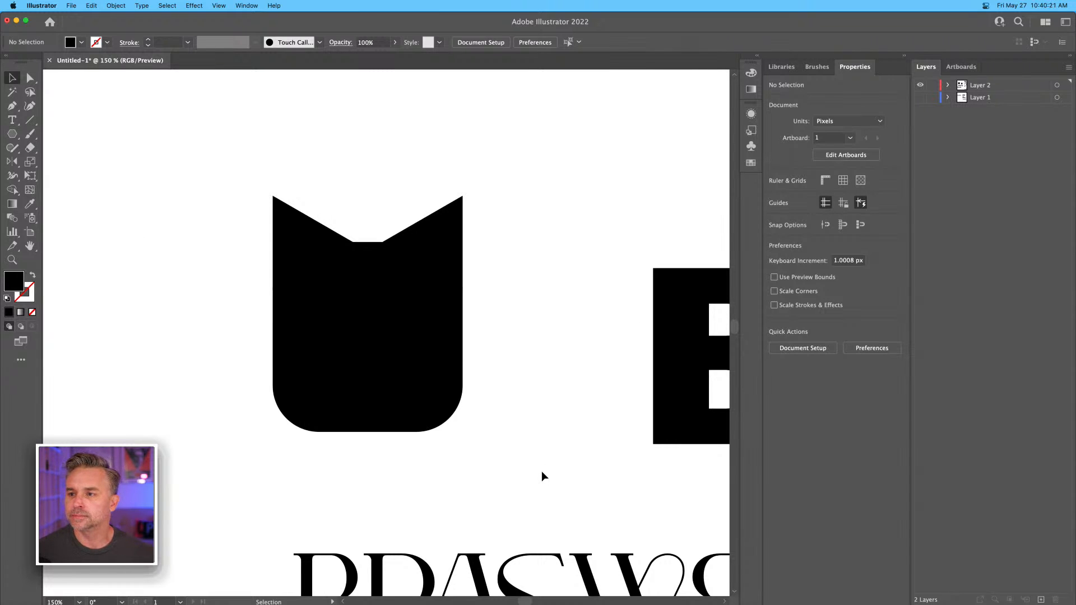
drag(449, 524, 284, 314)
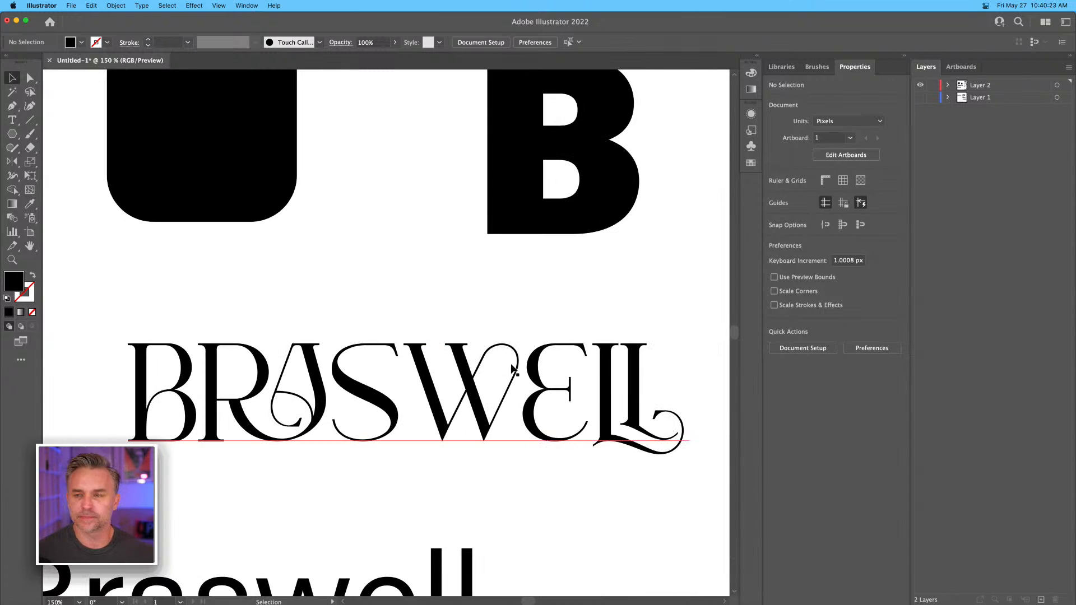
drag(344, 238, 360, 211)
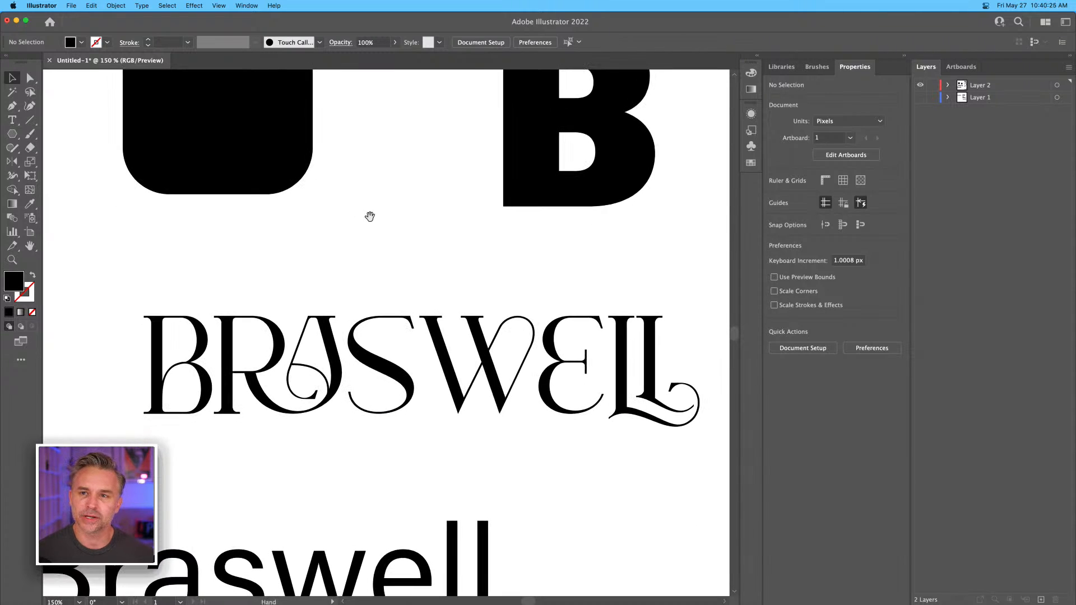
click(394, 349)
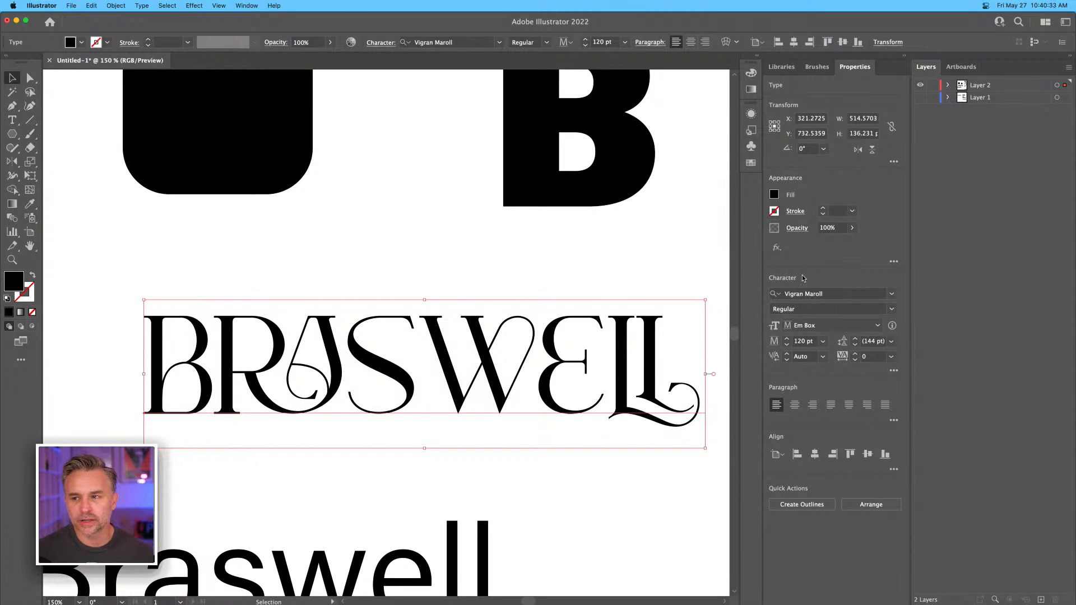
click(337, 195)
drag(336, 200, 416, 449)
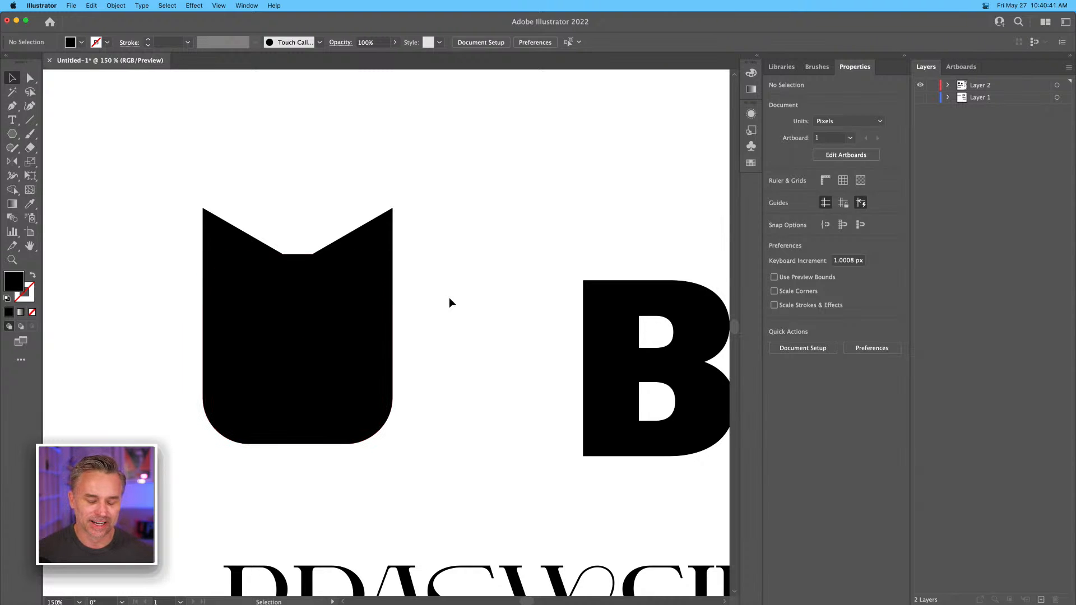
Switch to Noun Project, search for "cat" and browse the icons for cat-head references.
mouse_move(561, 601)
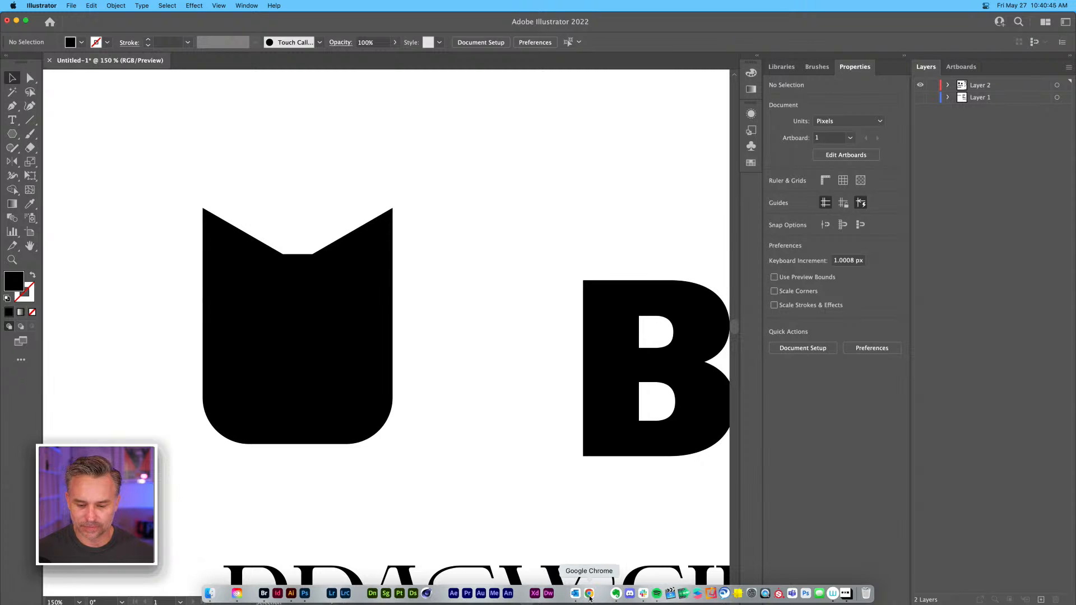
click(846, 595)
drag(915, 276, 795, 154)
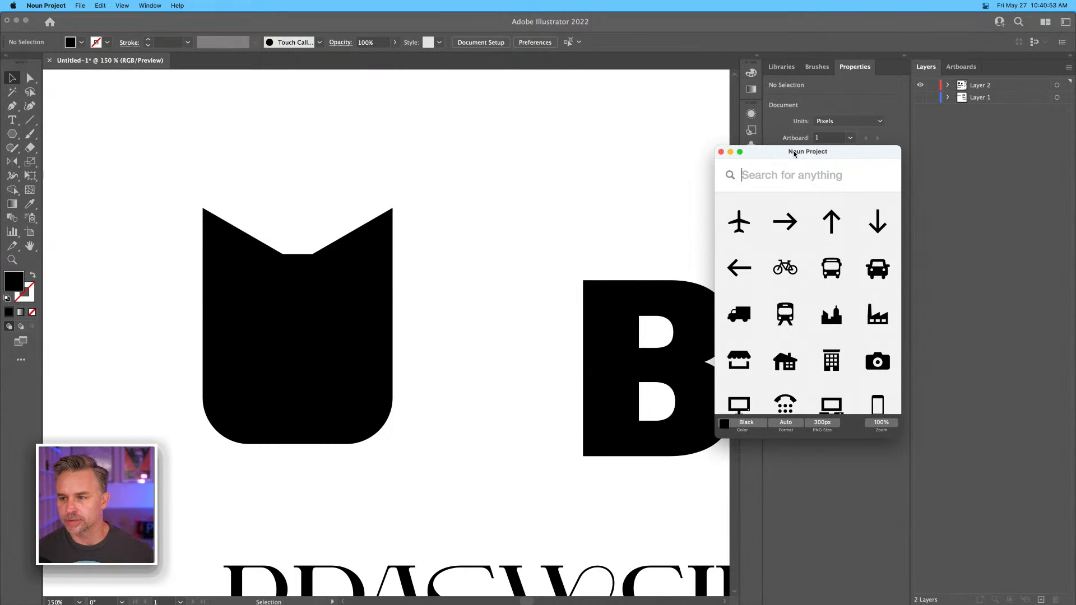
text(cat)
key(Return)
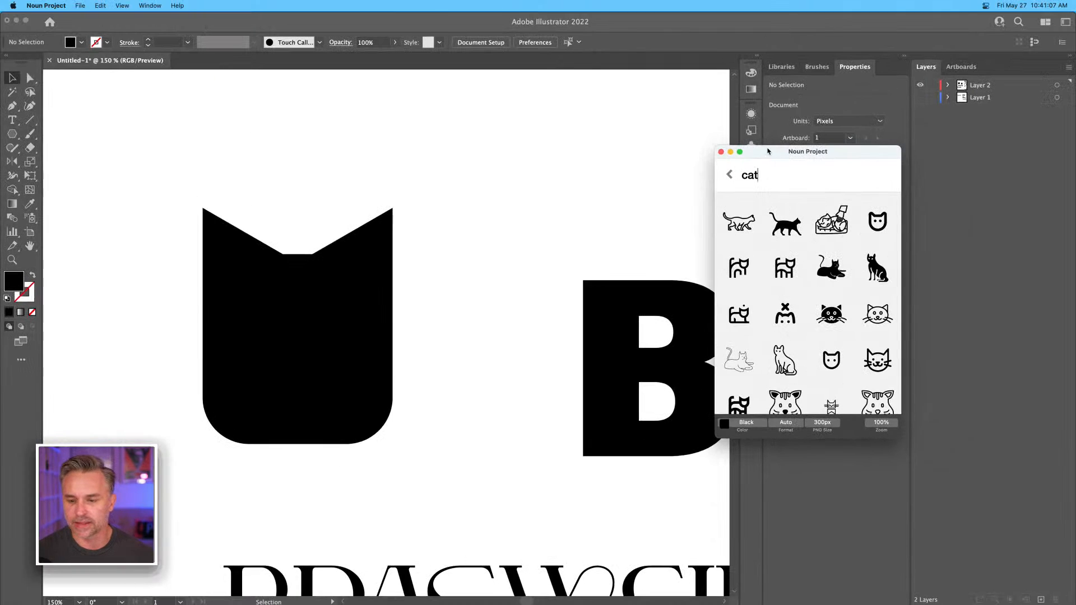
drag(767, 151, 849, 153)
scroll(899, 319, down, 1)
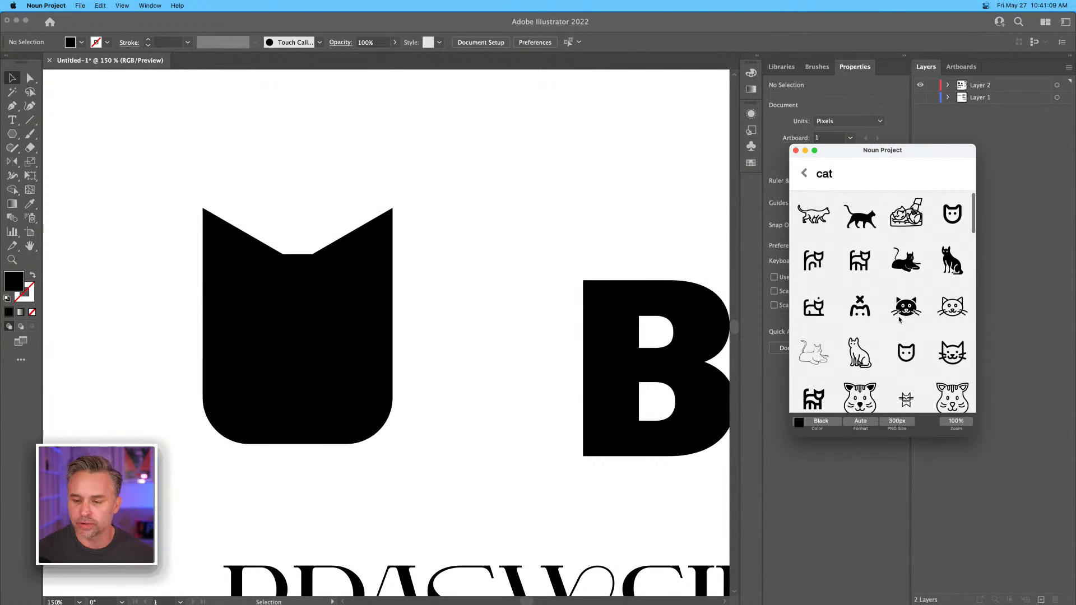
scroll(884, 285, down, 2)
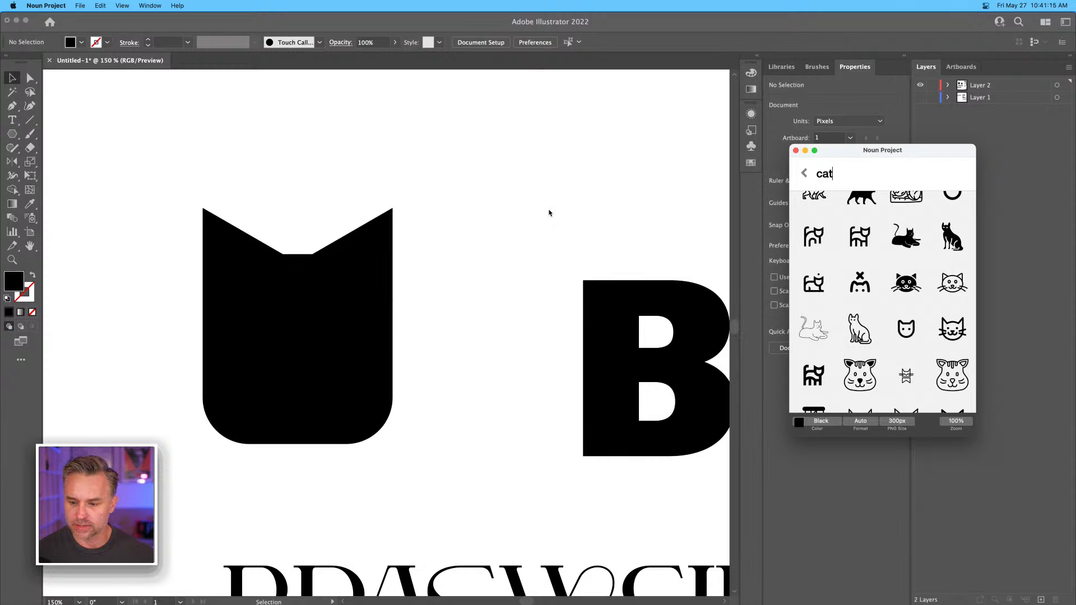
Return to Illustrator and round the square's corners to about 87 px, making the cat's head a full circle.
click(503, 144)
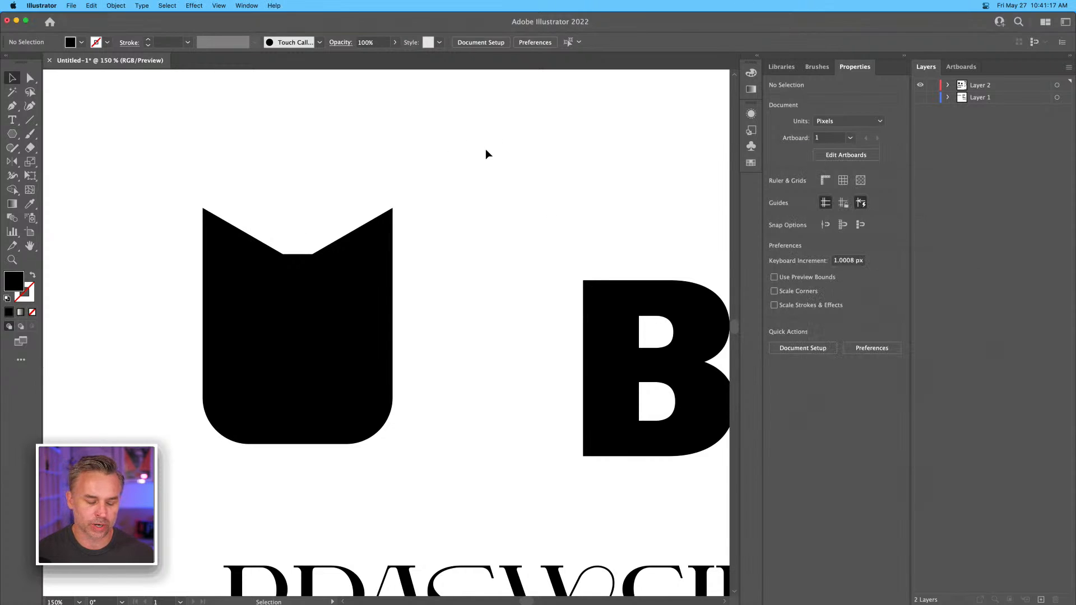
drag(142, 289, 257, 236)
click(437, 356)
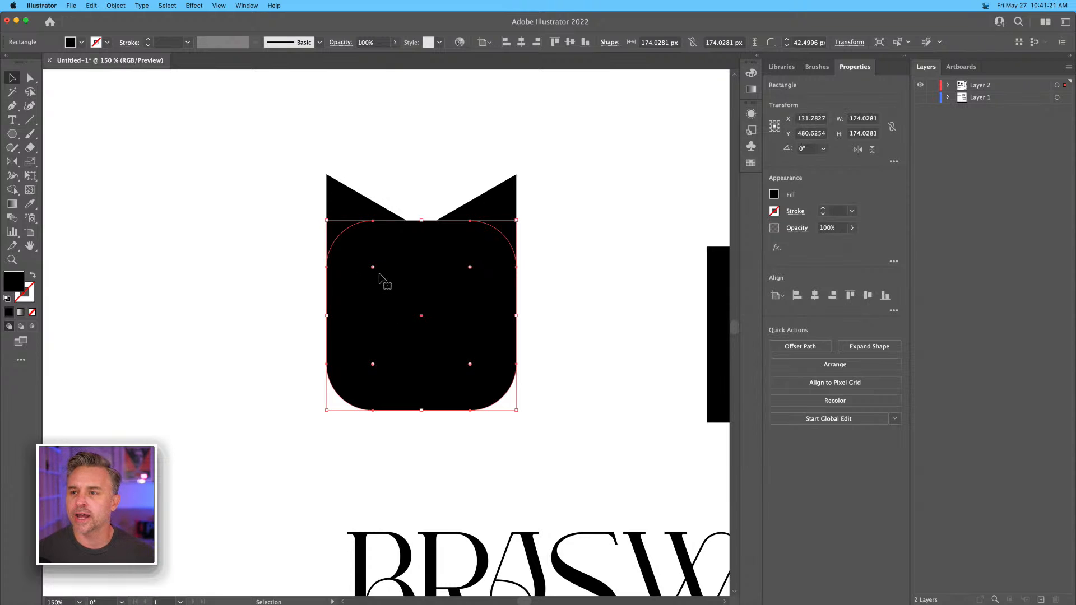
drag(372, 268, 442, 317)
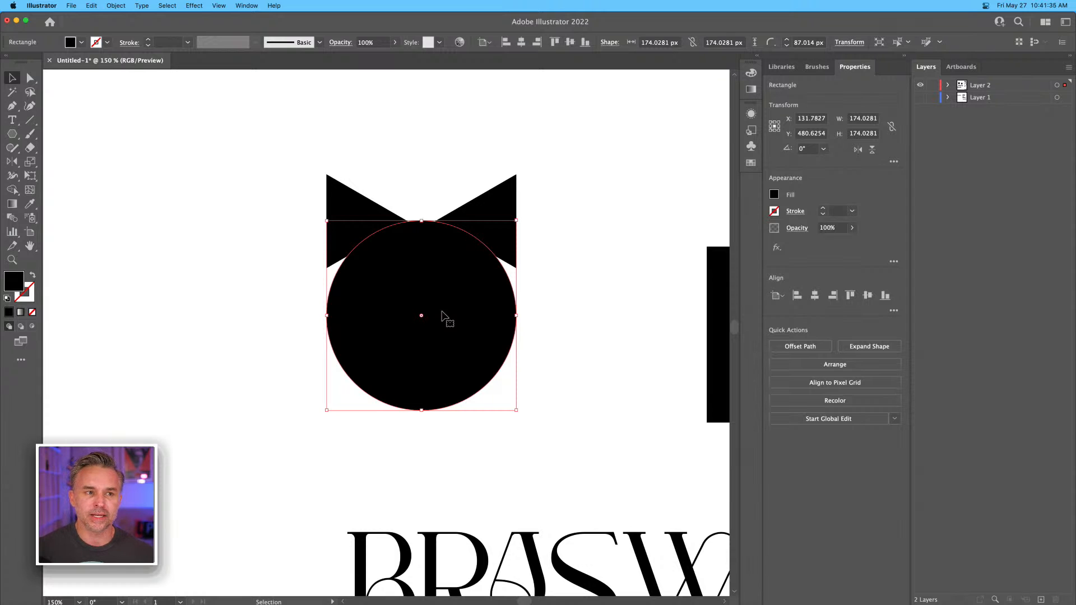
click(290, 204)
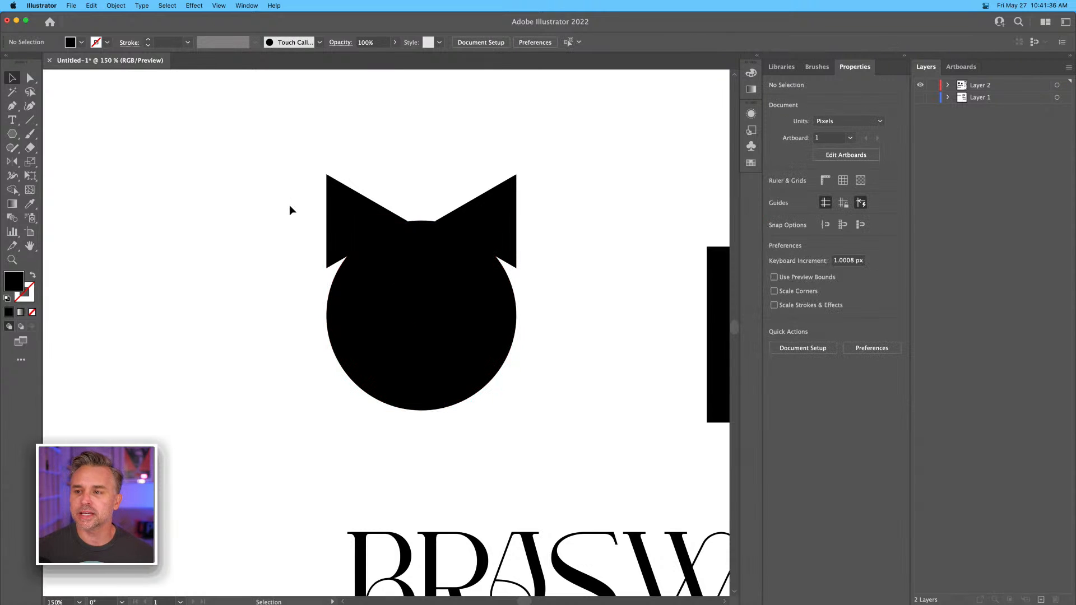
Move both triangular ears down and inward so they overlap the circular head symmetrically.
click(349, 218)
key(super+equal)
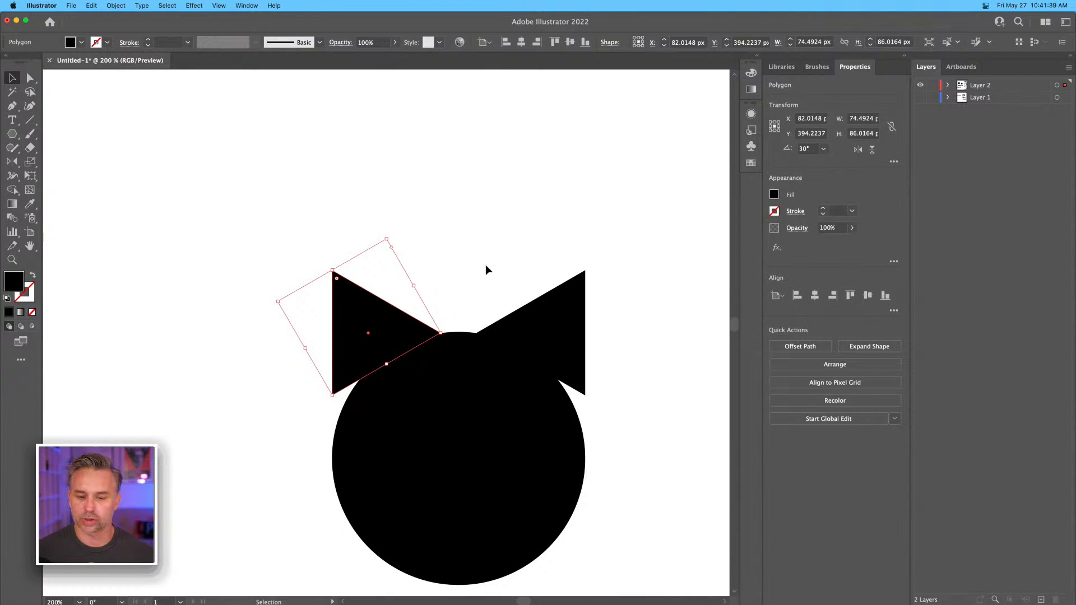
drag(363, 329, 368, 353)
mouse_move(558, 307)
mouse_down()
mouse_move(456, 324)
mouse_move(440, 341)
mouse_move(439, 330)
mouse_move(549, 327)
mouse_up()
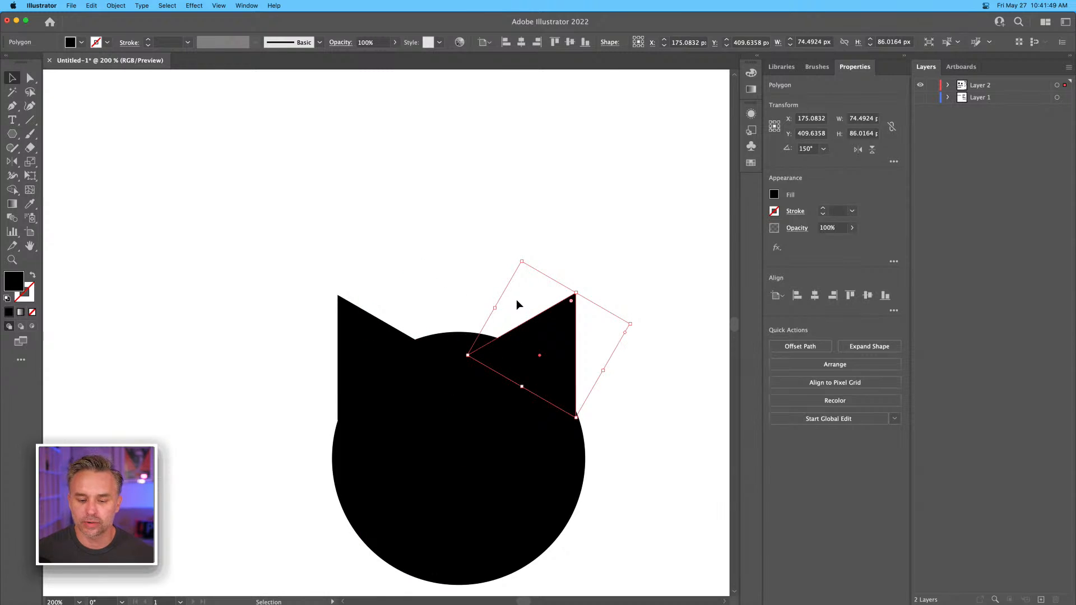
key(Left)
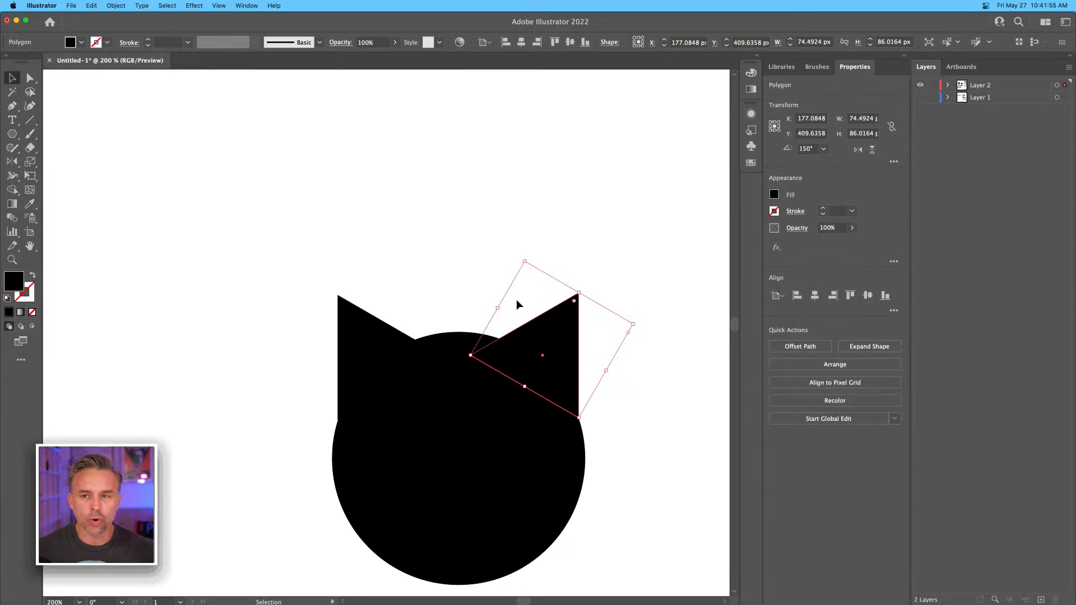
shift+click(358, 360)
click(170, 223)
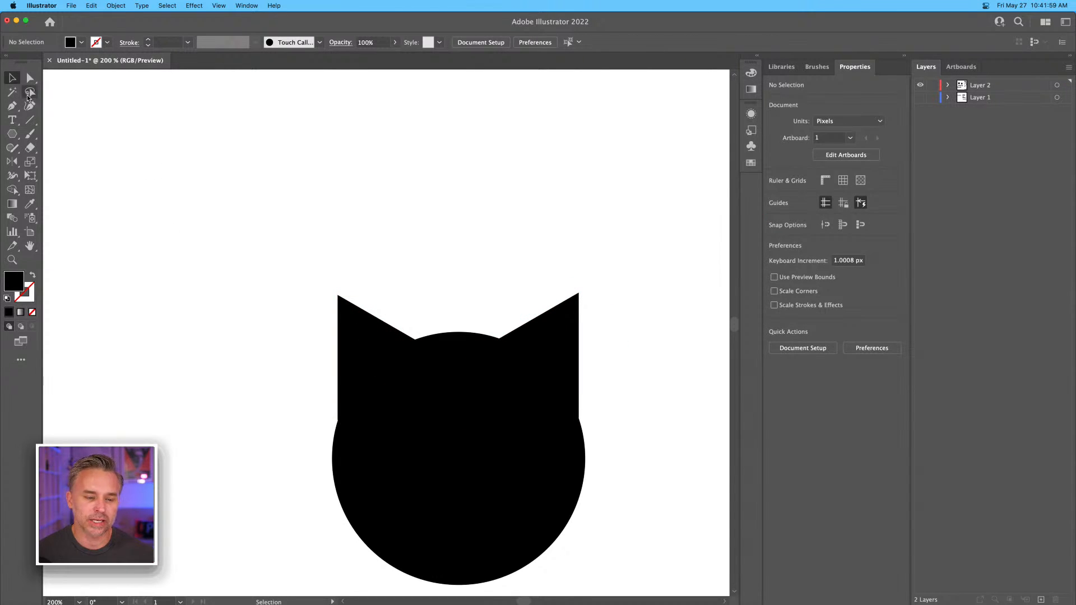
Directly select both ears, undo a trial rounding of all their corners, and round only the two upper tips.
click(31, 78)
click(355, 332)
shift+click(527, 343)
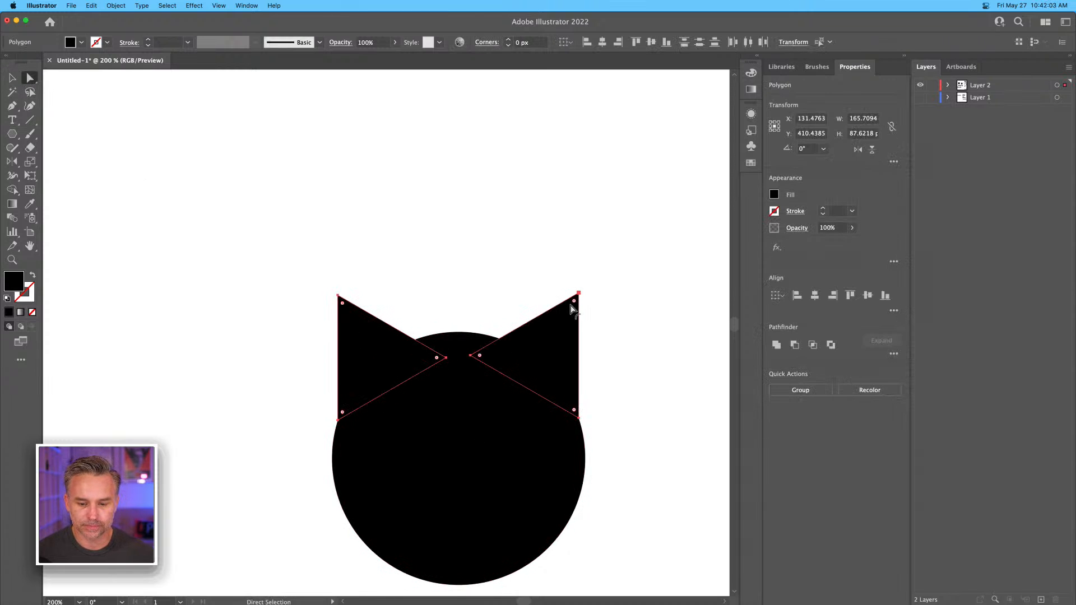
drag(576, 306, 569, 309)
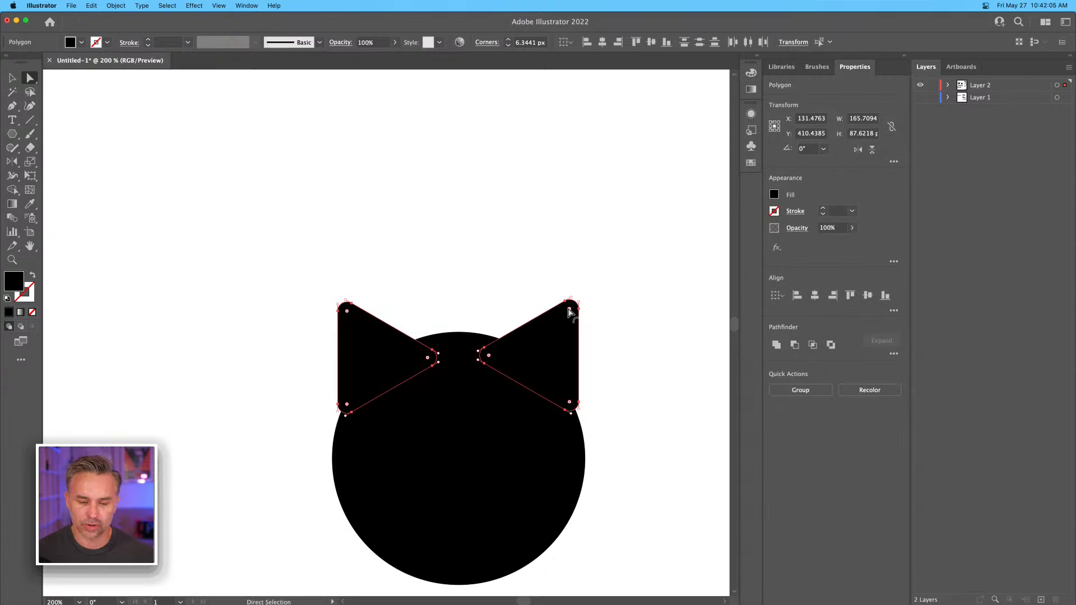
key(super+z)
drag(557, 240, 565, 314)
click(468, 266)
Draw a circle about 23 px in diameter in the empty space beside the cat's head.
scroll(435, 192, down, 4)
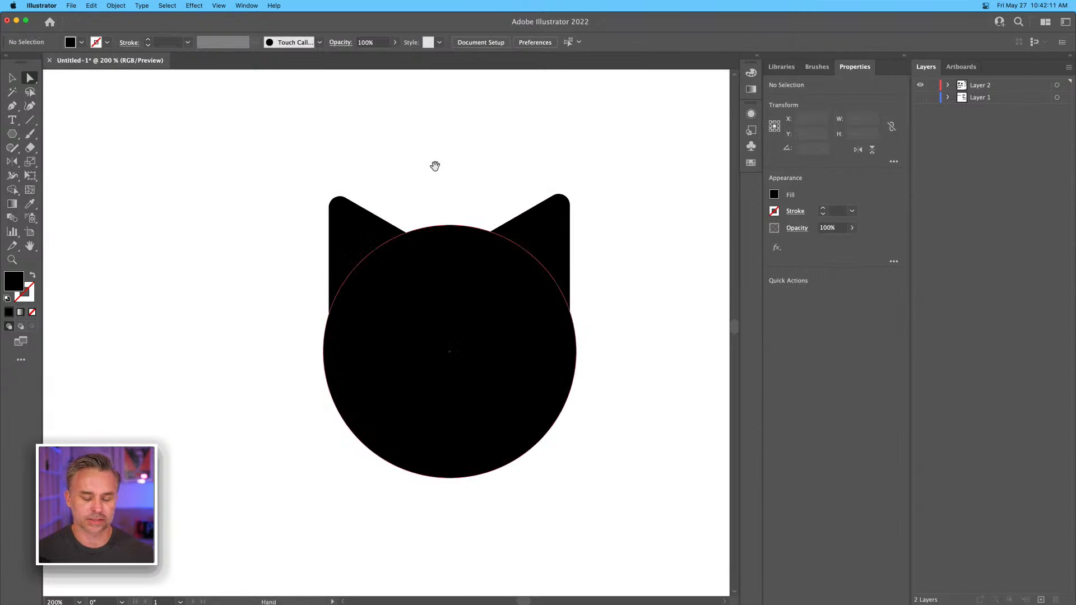
click(12, 133)
click(12, 133)
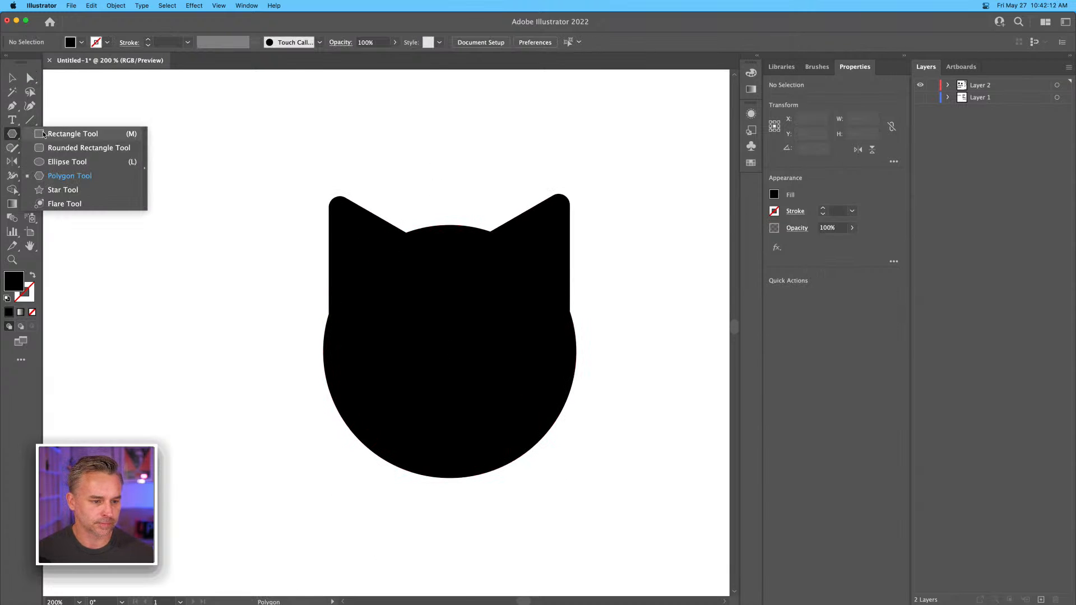
click(50, 161)
mouse_move(232, 261)
mouse_down()
mouse_move(265, 295)
mouse_move(250, 315)
mouse_up()
key(v)
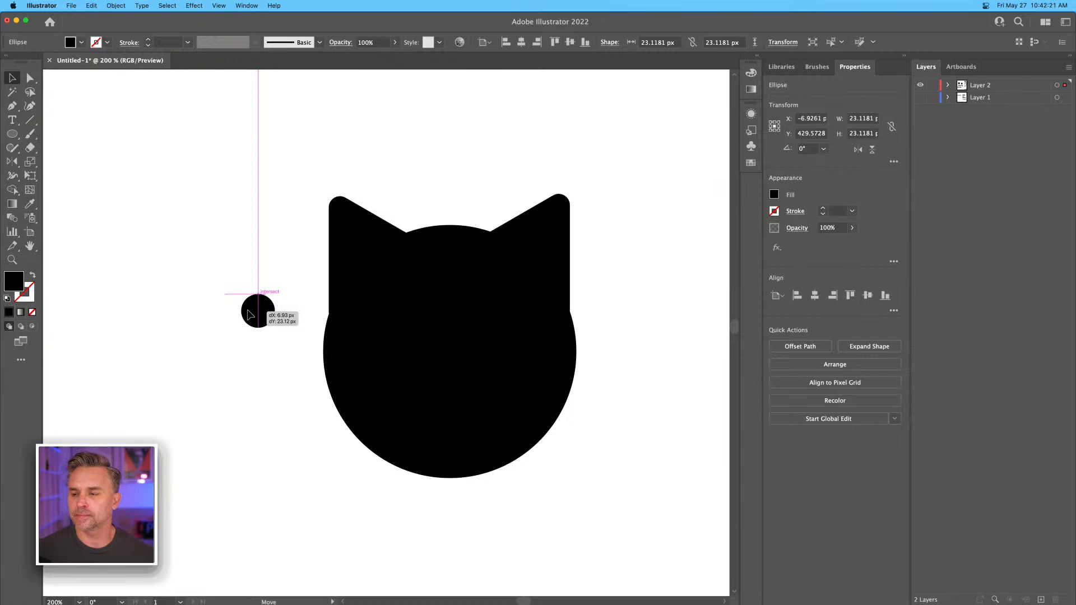
drag(250, 315, 250, 315)
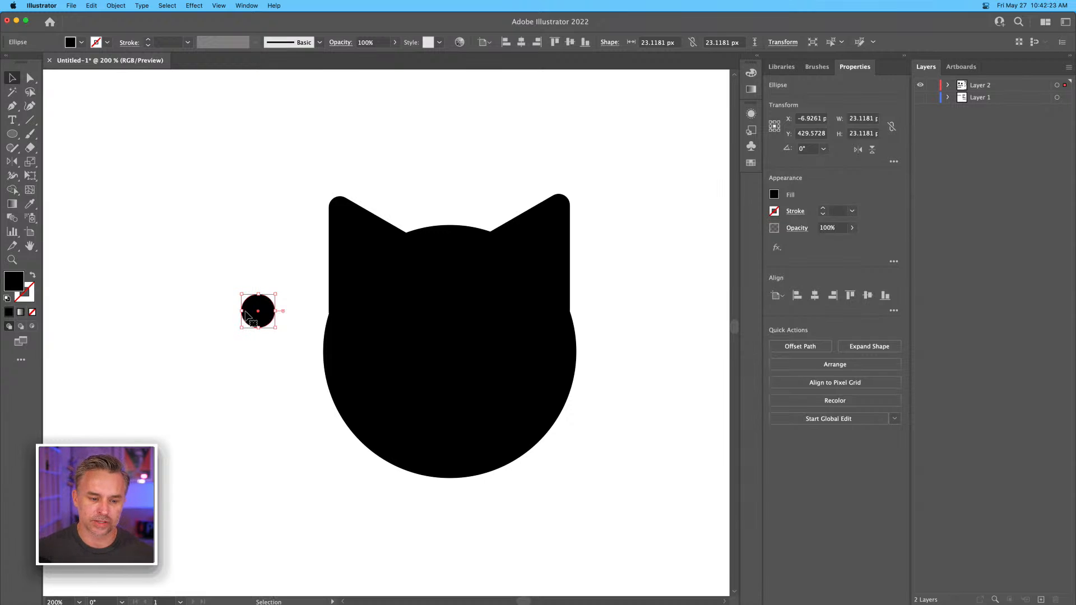
Fill the small circle with white (FFFFFF) and place two of them level on the cat's head as eyes.
double_click(12, 284)
text(ffffff)
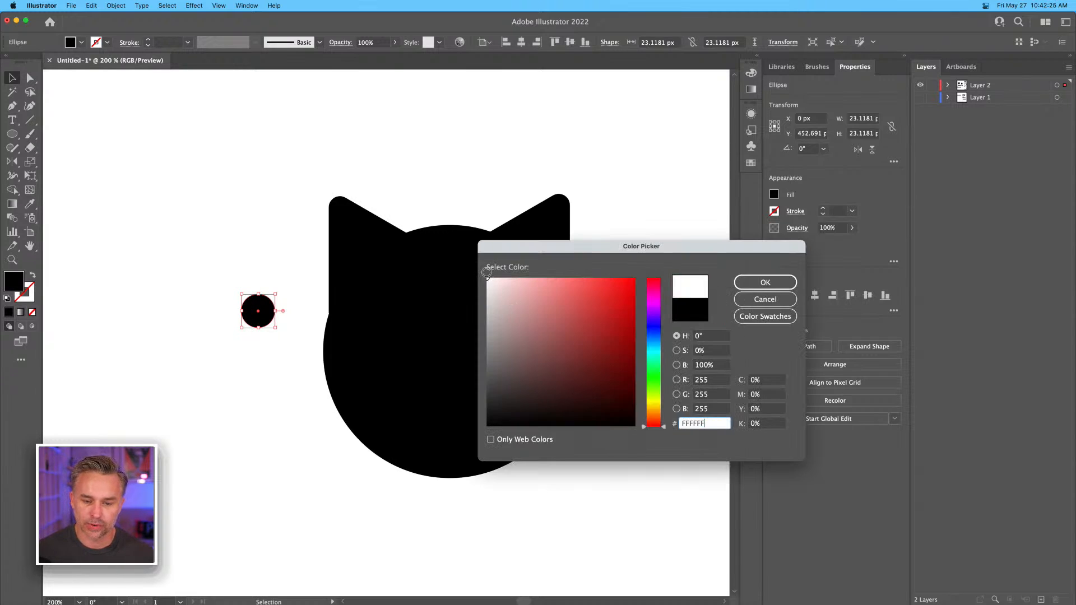
key(Return)
click(217, 281)
drag(256, 308, 486, 330)
click(194, 295)
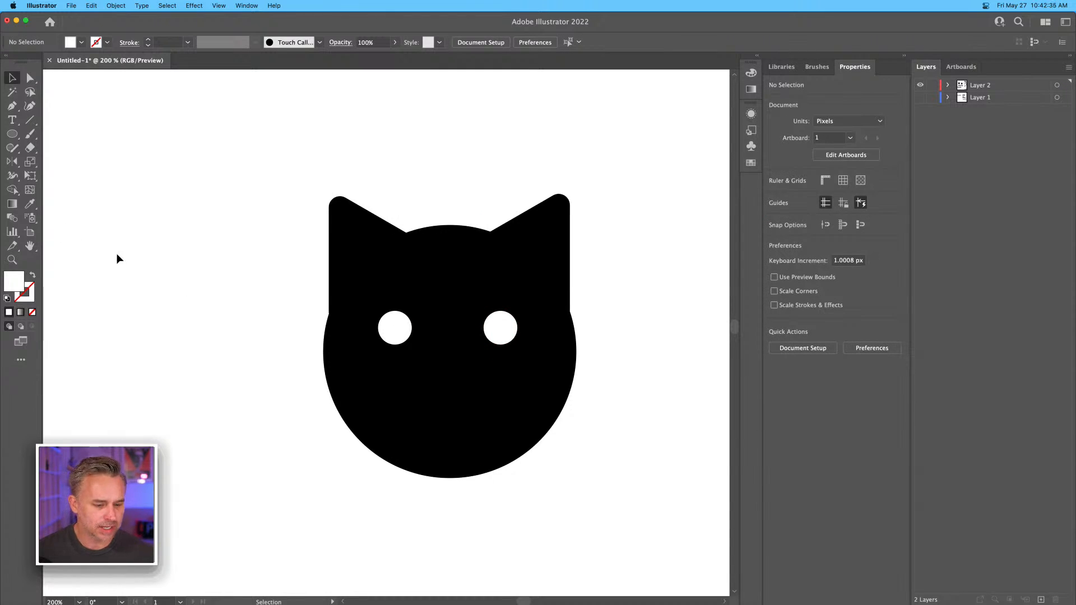
Draw a slanted whisker line below the cat's left-hand eye with no fill and a white 5 pt stroke.
key(p)
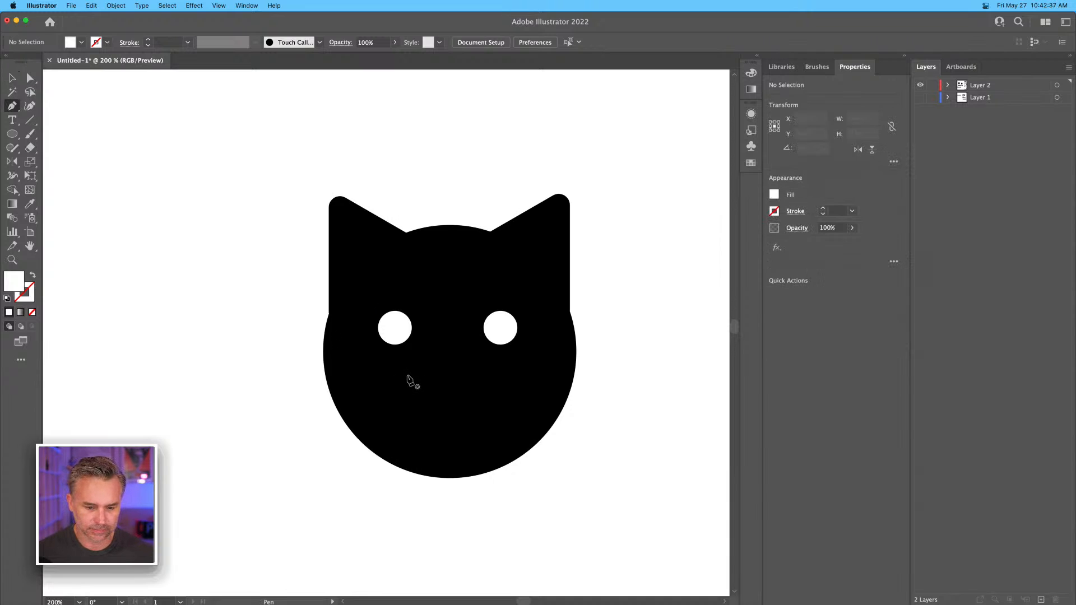
click(407, 377)
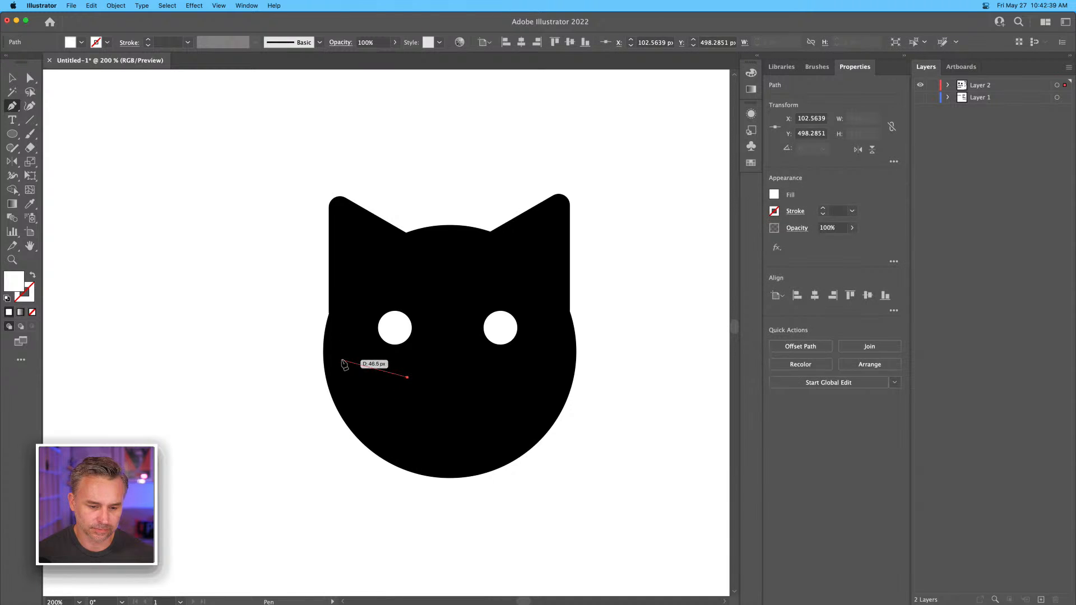
click(342, 359)
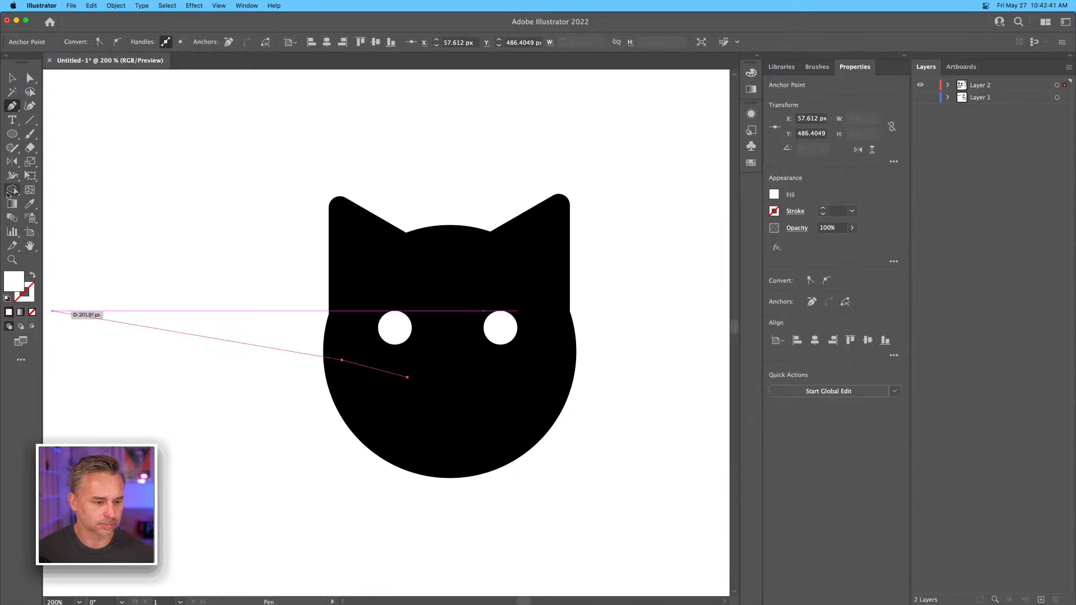
click(32, 276)
click(11, 78)
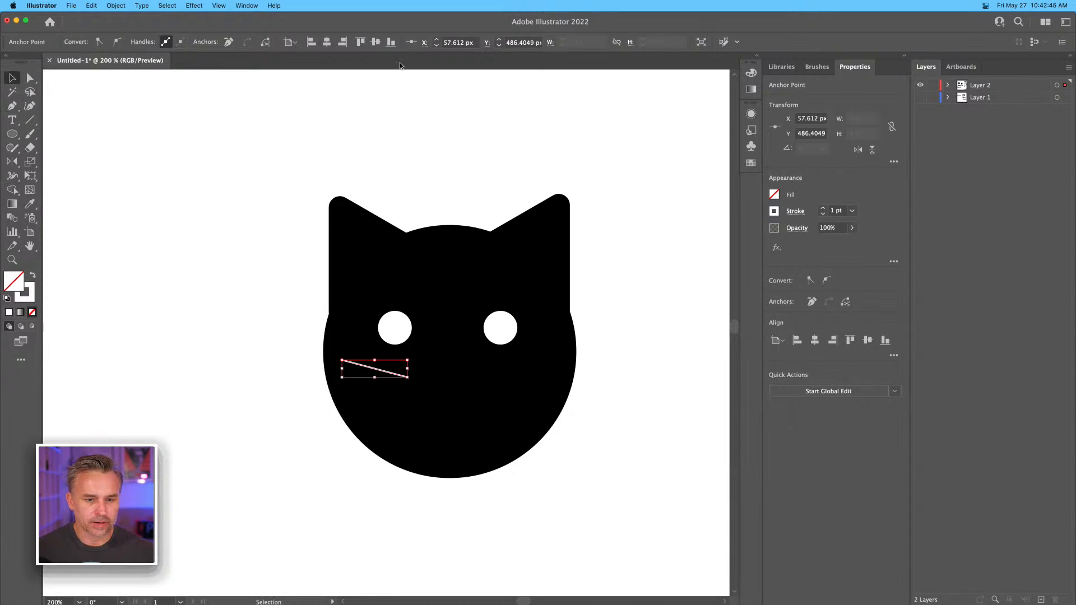
click(824, 209)
click(824, 209)
click(824, 209)
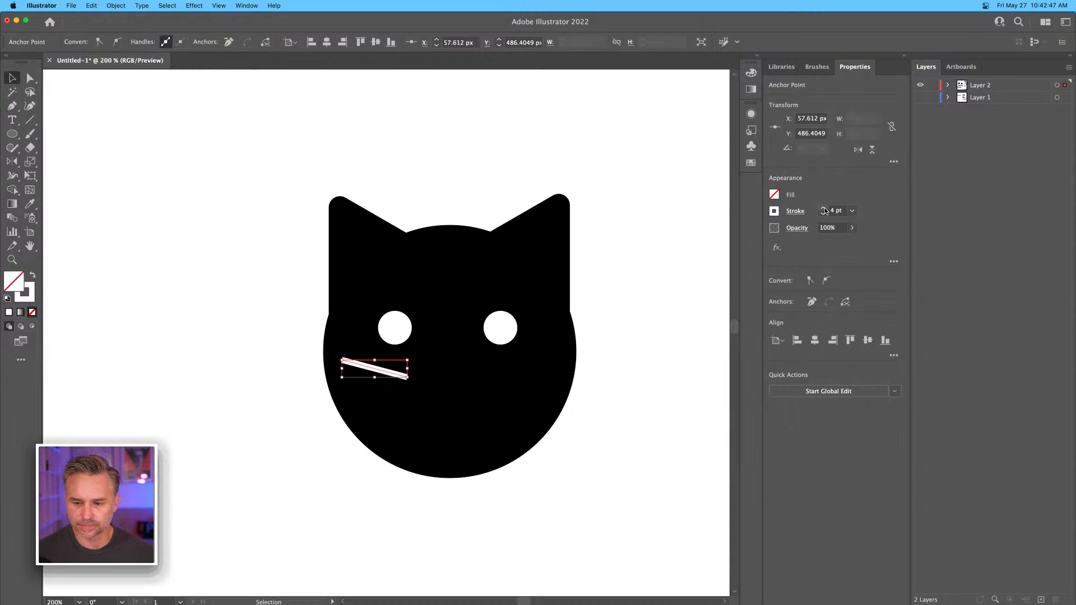
click(824, 209)
key(super+minus)
mouse_move(185, 243)
mouse_down()
mouse_move(51, 223)
mouse_move(79, 238)
mouse_up()
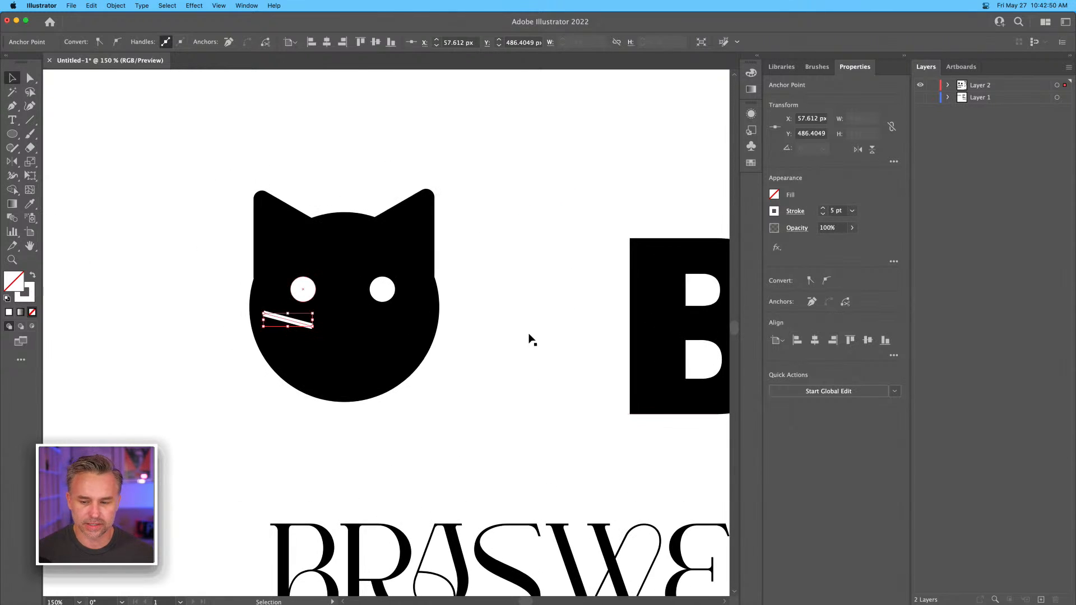
Give the whisker's stroke a round cap and a round corner.
click(796, 212)
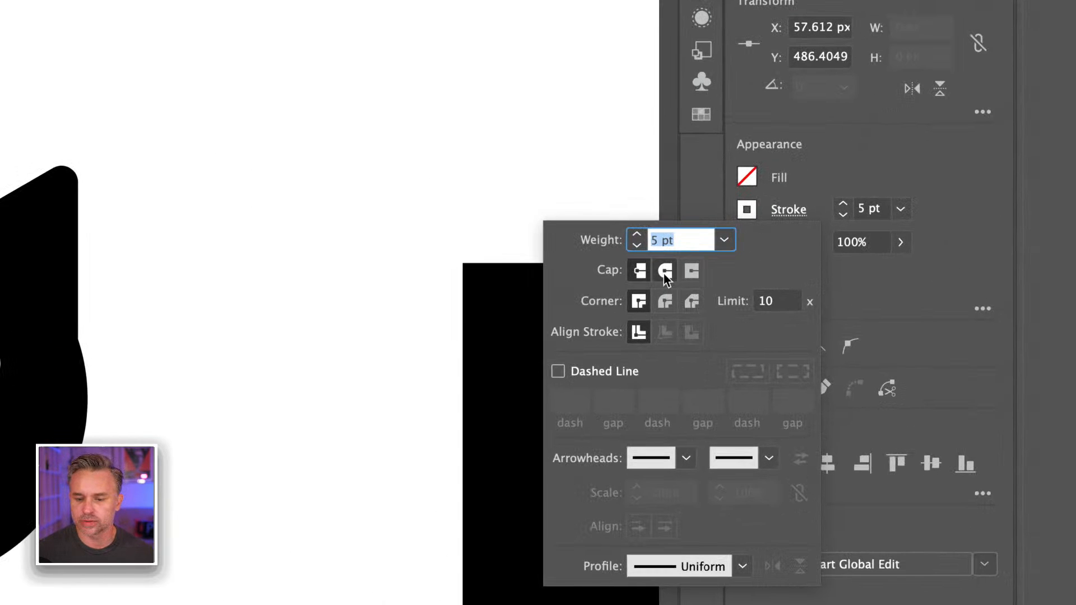
click(666, 271)
click(666, 302)
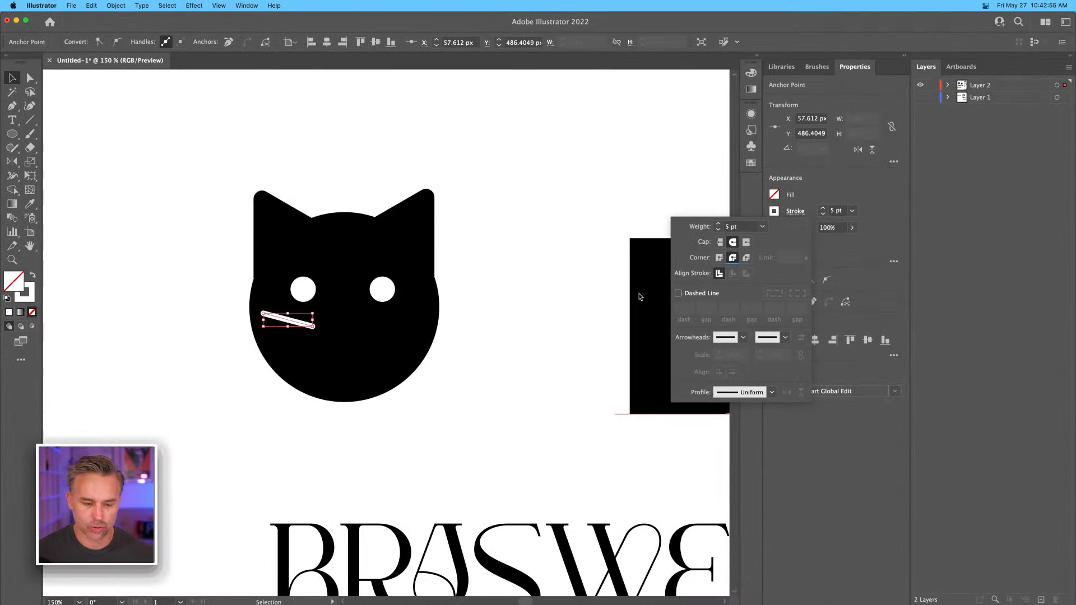
key(Escape)
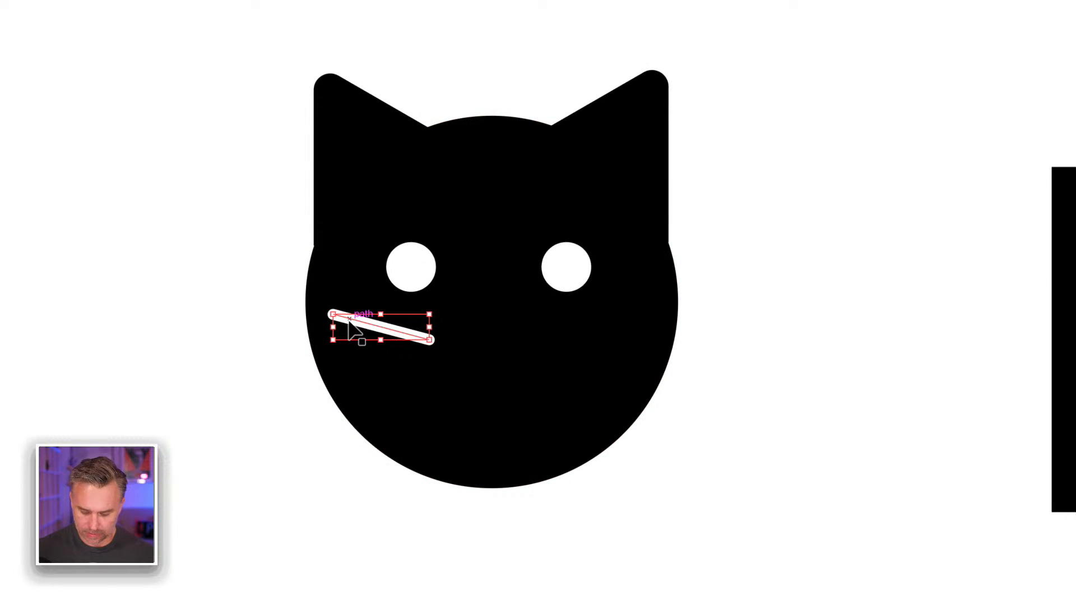
Duplicate the whisker twice below the first and rotate the copies so the three lines fan outward.
drag(349, 319, 339, 354)
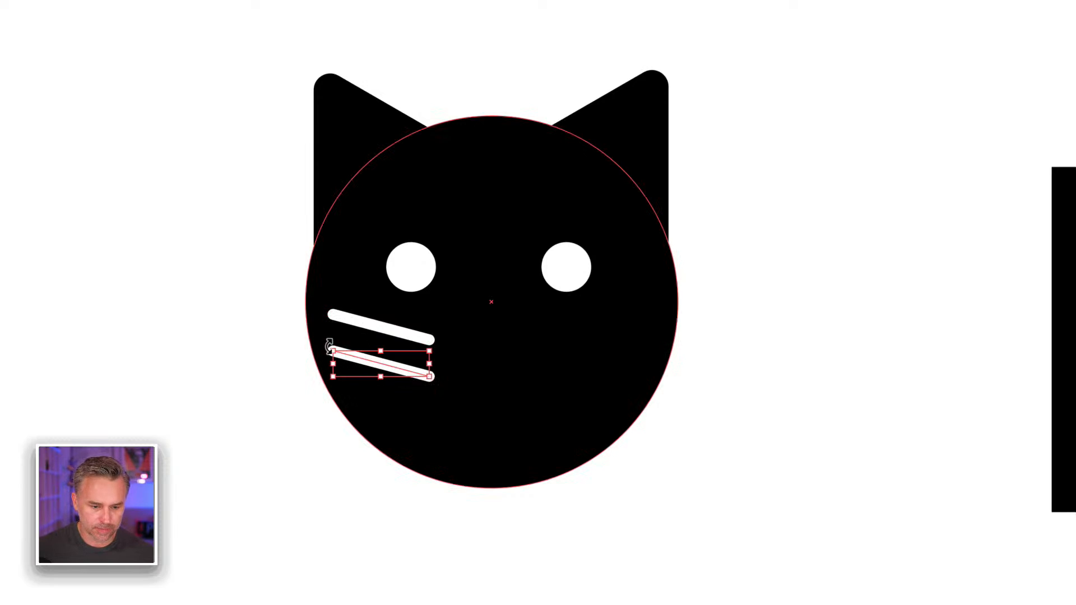
click(281, 353)
key(ctrl+z)
drag(365, 335, 327, 415)
drag(336, 418, 342, 418)
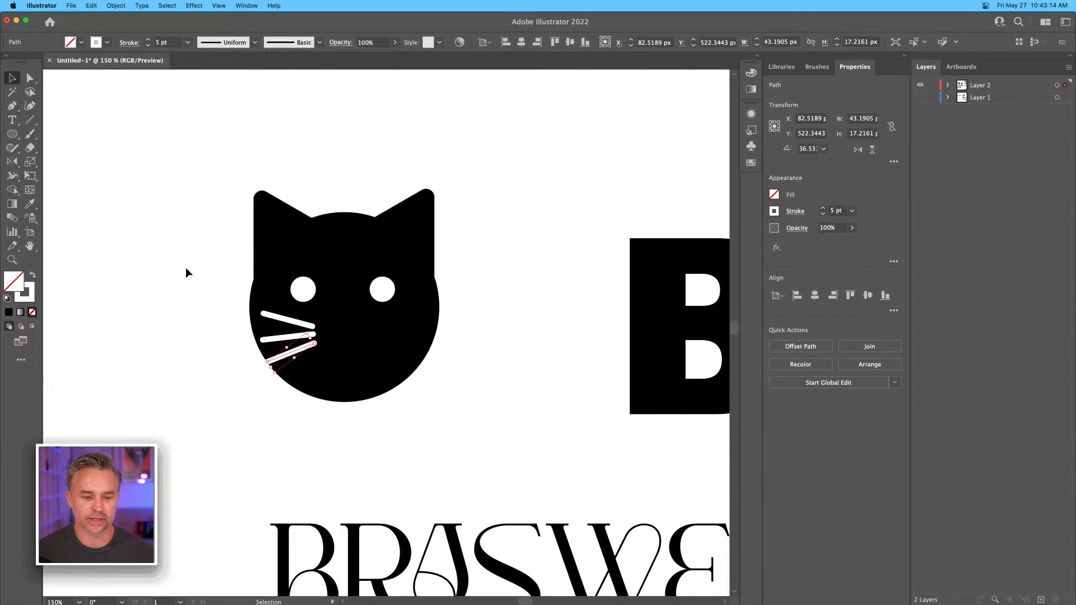
click(186, 267)
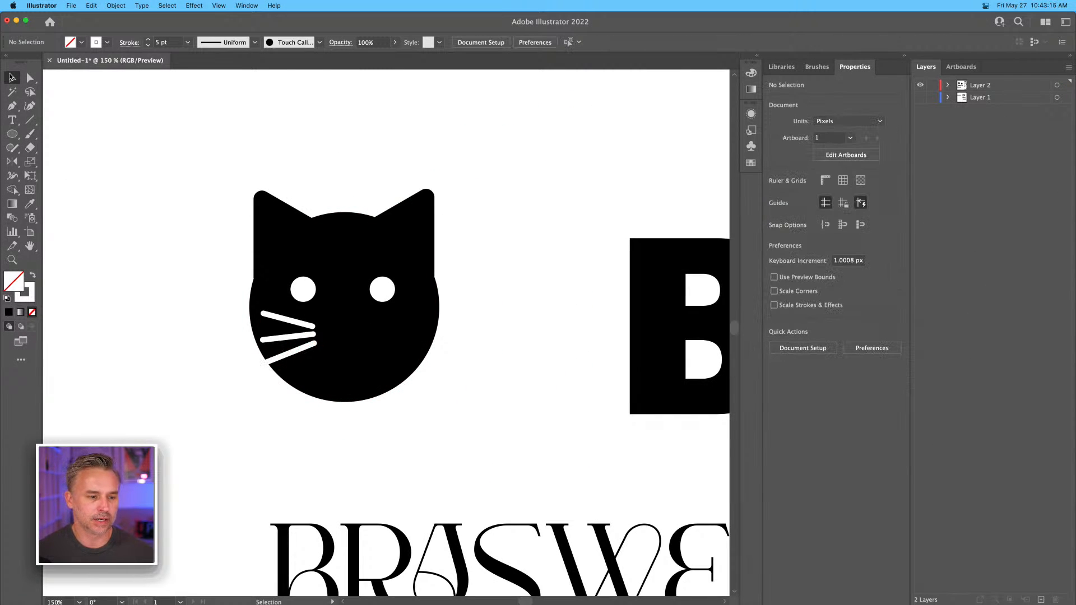
Move the head circle and ears in place onto a new layer beneath Layer 2, and lock that layer.
key(a)
drag(225, 189, 445, 263)
key(Delete)
click(991, 99)
click(1041, 599)
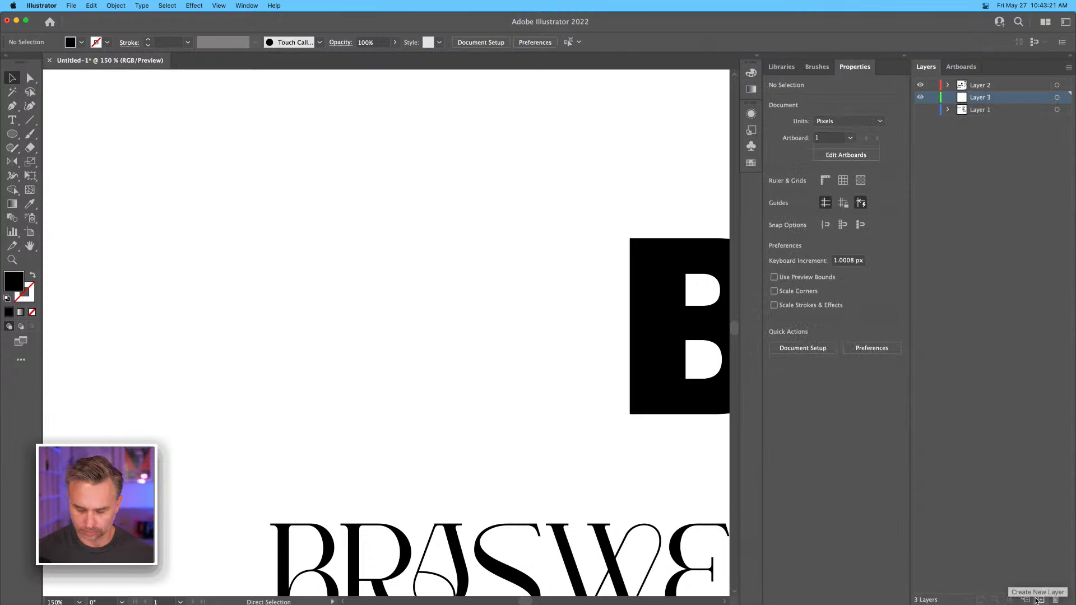
key(super+shift+v)
click(933, 97)
Copy the three whiskers, reflect the copy vertically, and shift it outward to the opposite side of the cat's face.
click(996, 85)
drag(216, 314, 322, 375)
drag(299, 329, 367, 329)
double_click(12, 162)
key(Return)
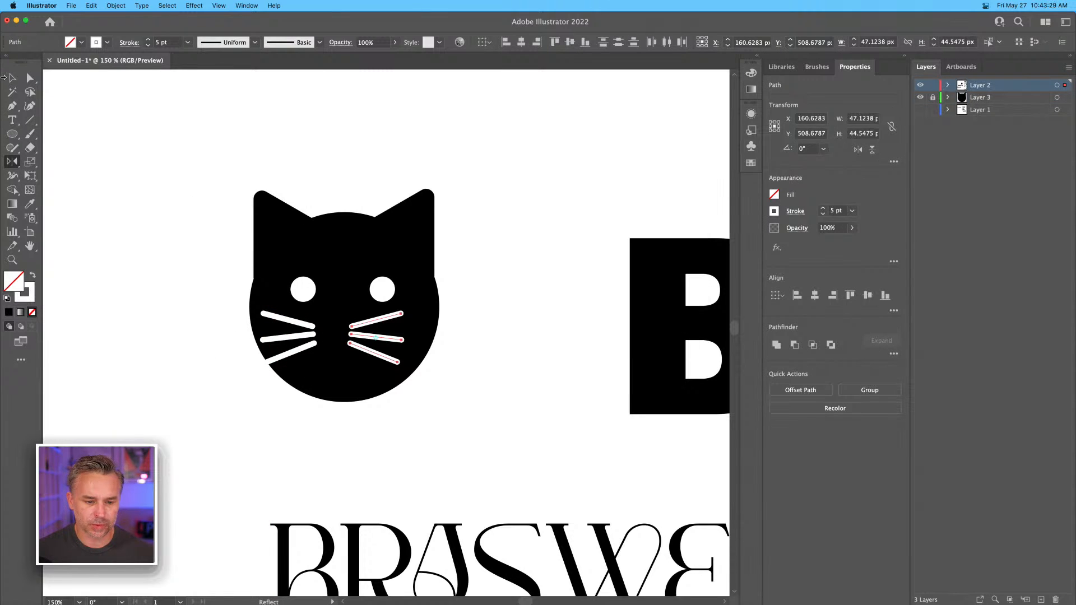
click(12, 78)
key(shift+Right)
key(shift+Right)
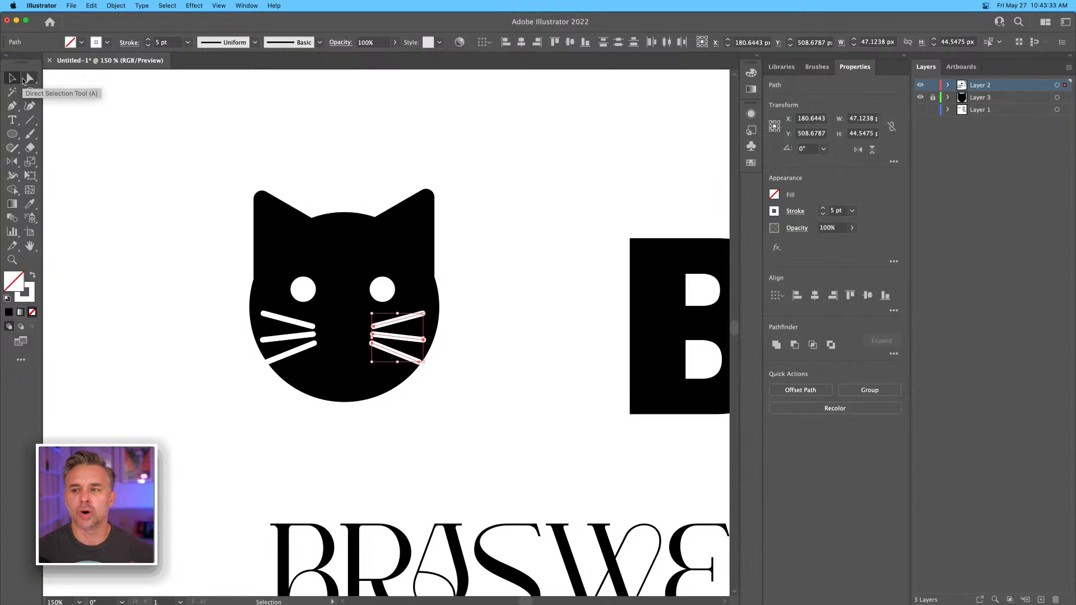
click(191, 249)
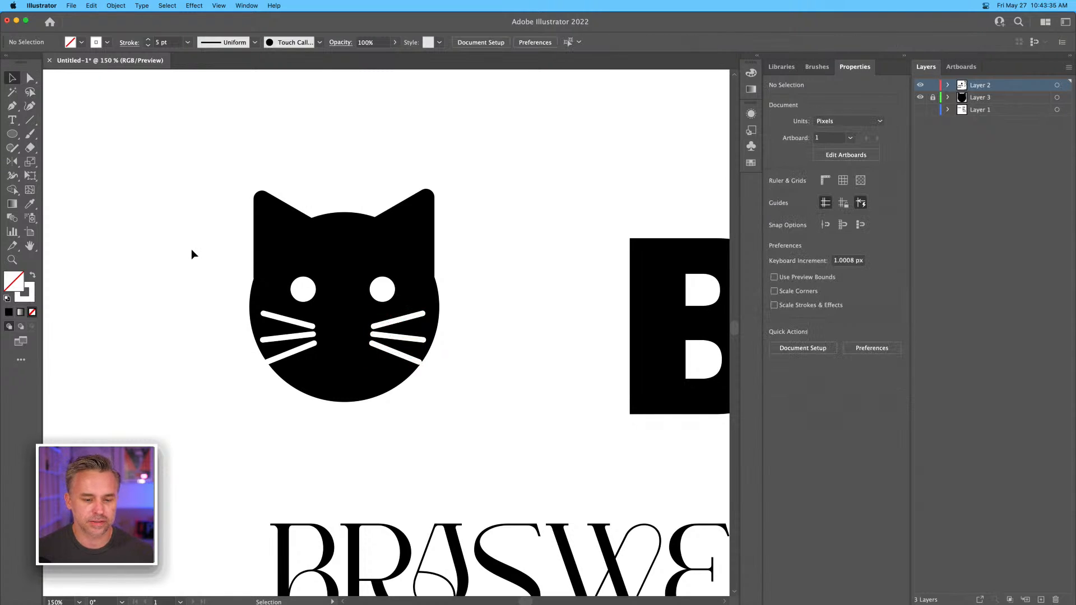
Move both of the cat's eyes inward so they sit symmetrically closer together.
drag(591, 288, 429, 288)
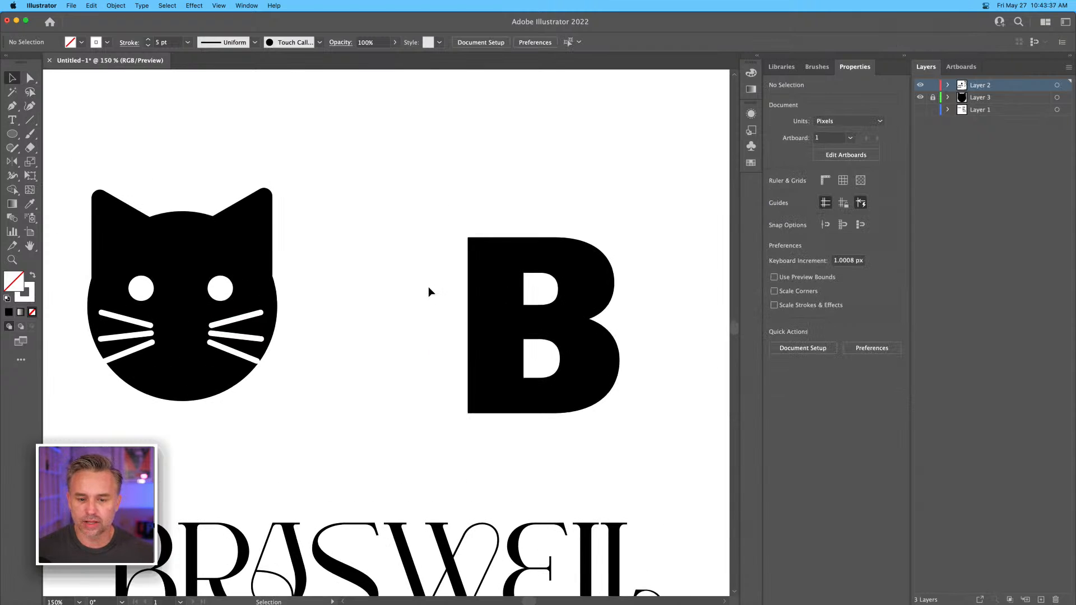
key(super+minus)
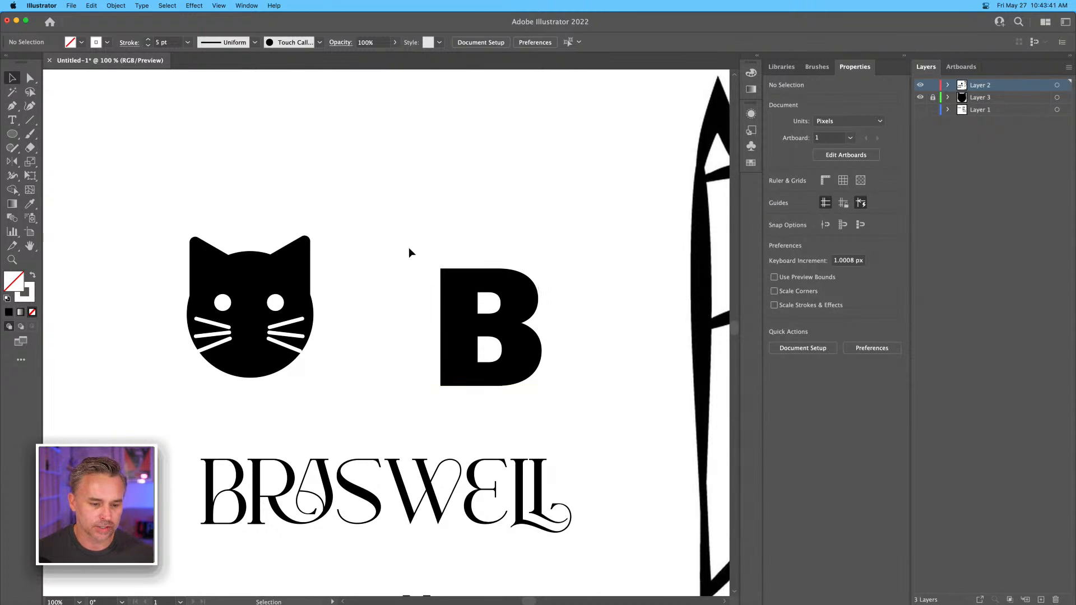
click(274, 303)
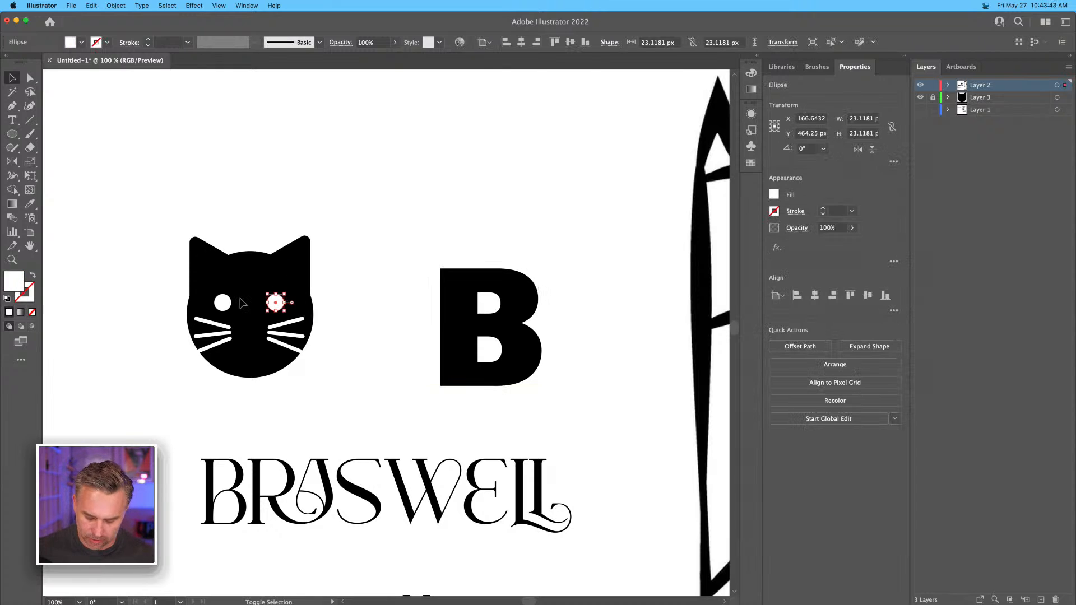
drag(222, 302, 229, 304)
click(324, 215)
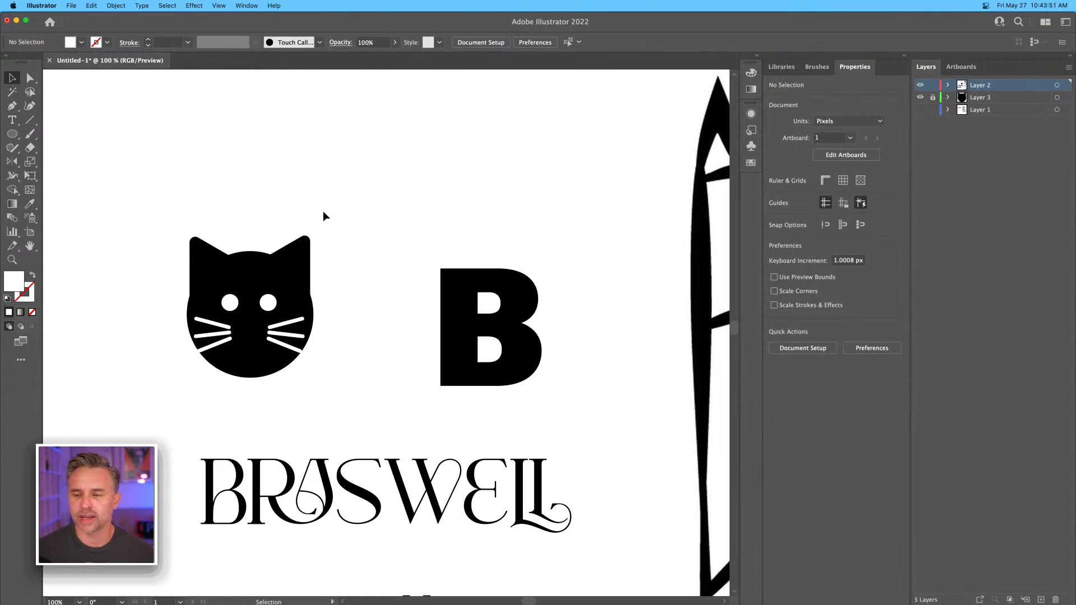
click(459, 278)
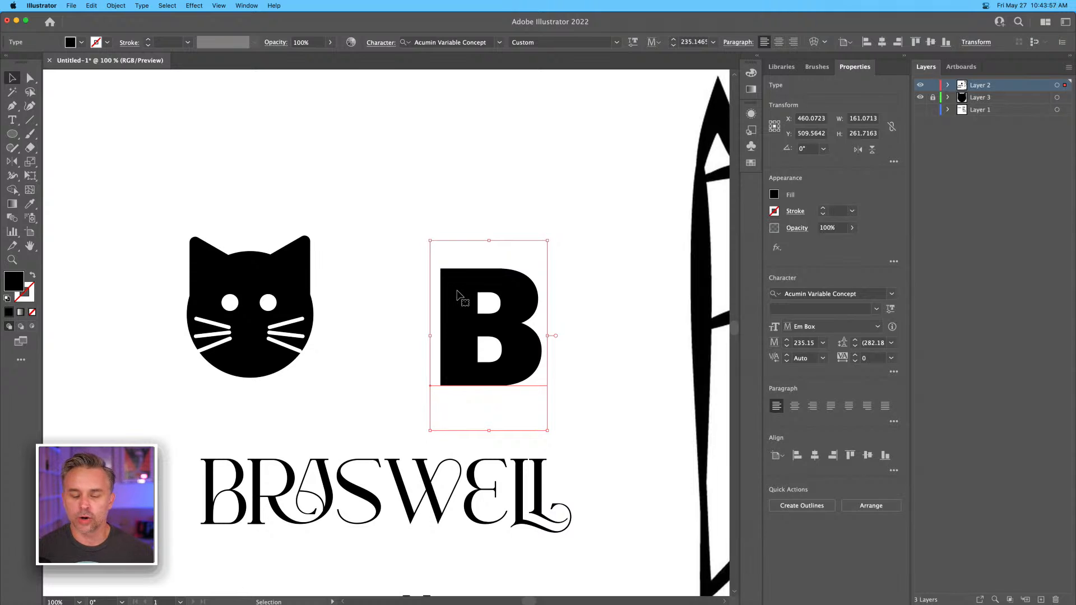
click(151, 201)
key(space)
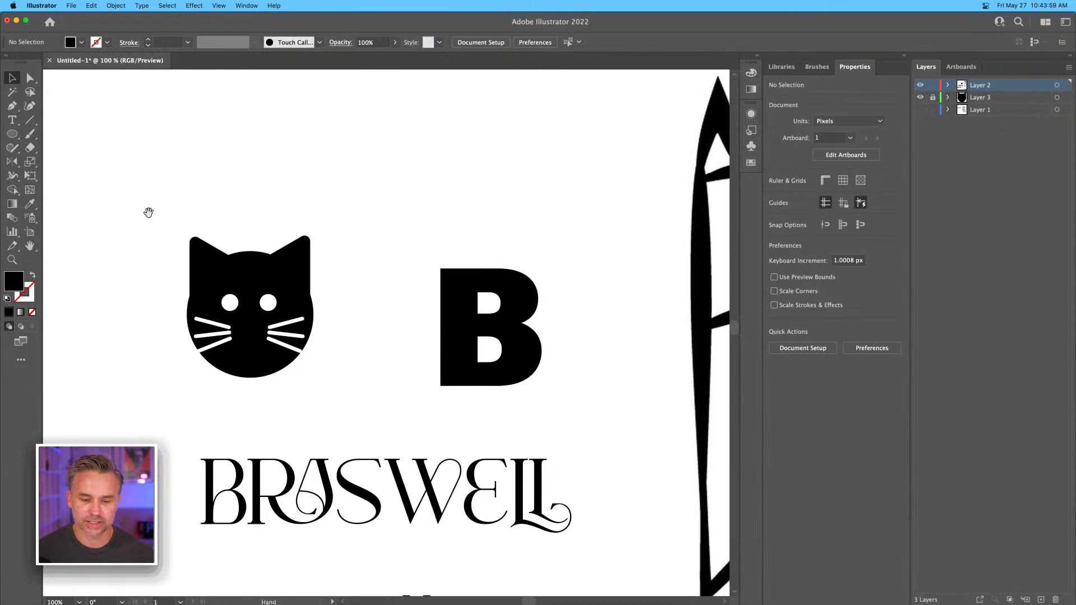
Place the client's business card photo from the desktop in the empty area above the cat-shaped B.
drag(1075, 12, 922, 12)
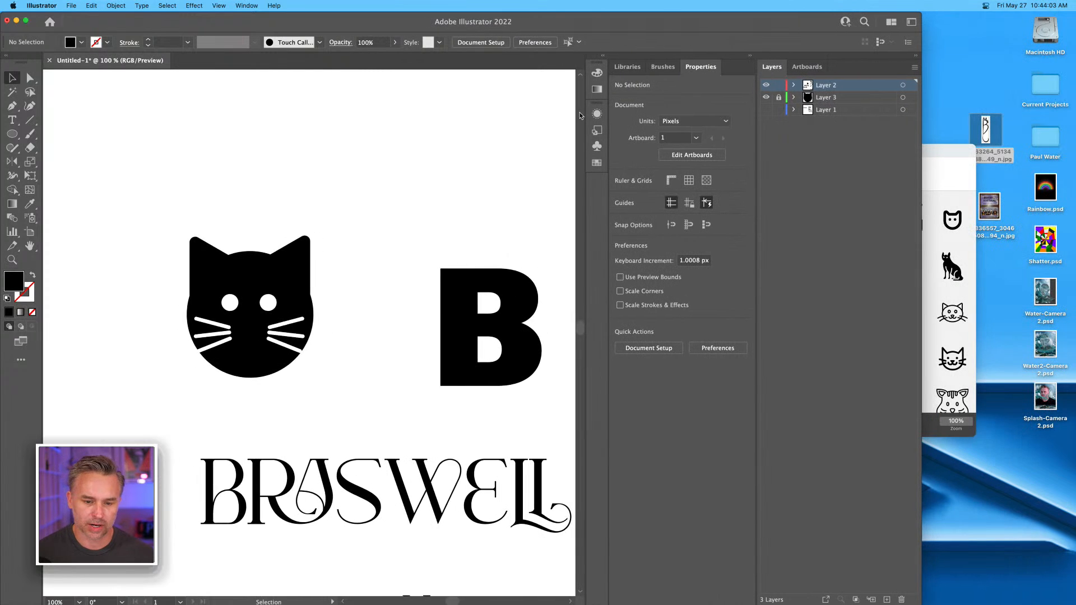
scroll(561, 121, up, 5)
key(space)
drag(487, 298, 194, 355)
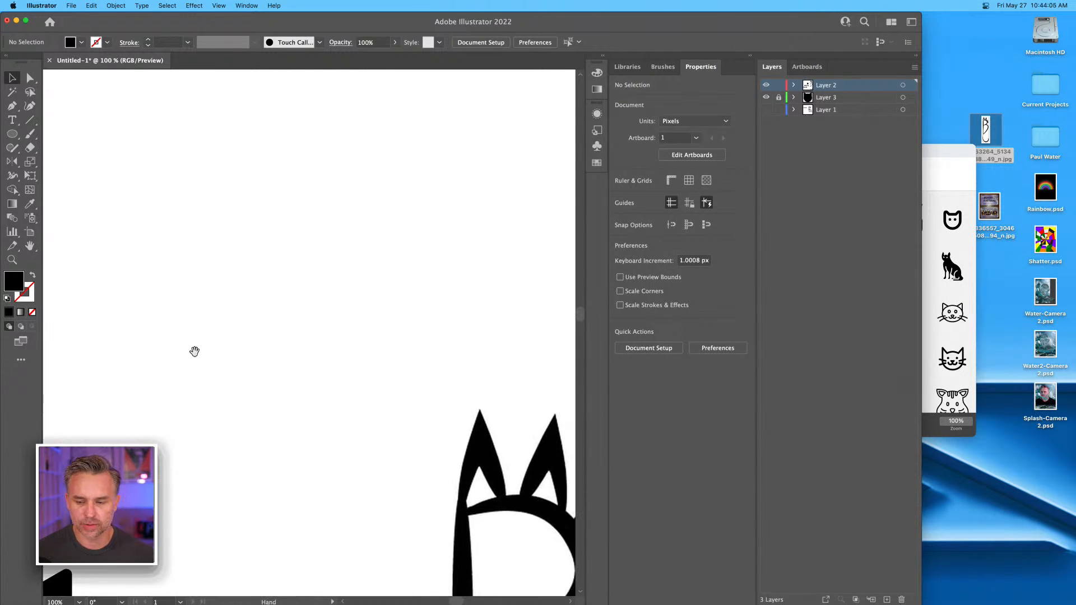
drag(991, 205, 258, 277)
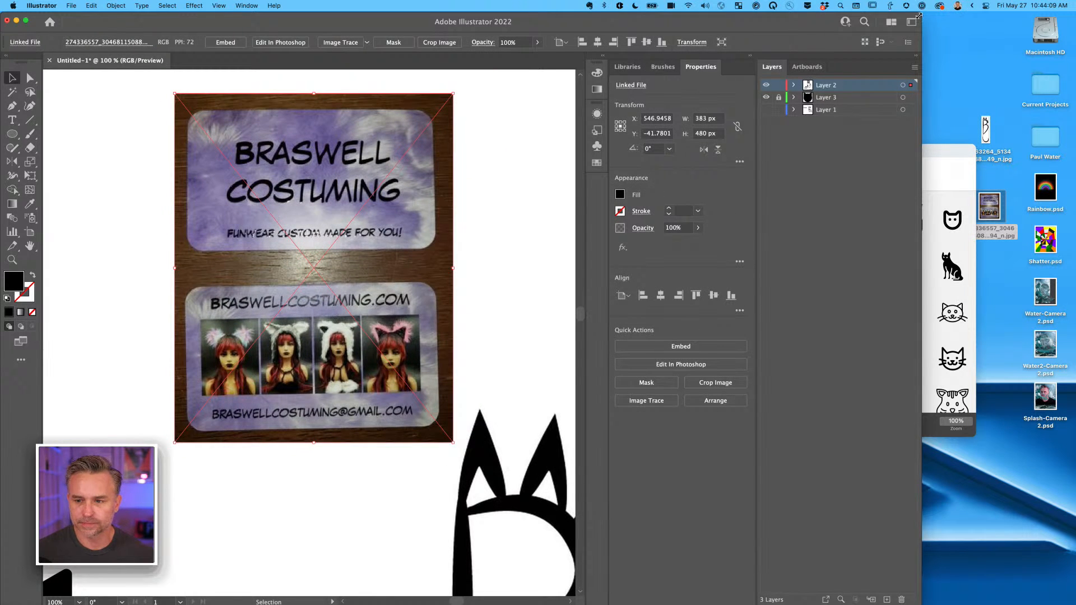
drag(917, 15, 1074, 14)
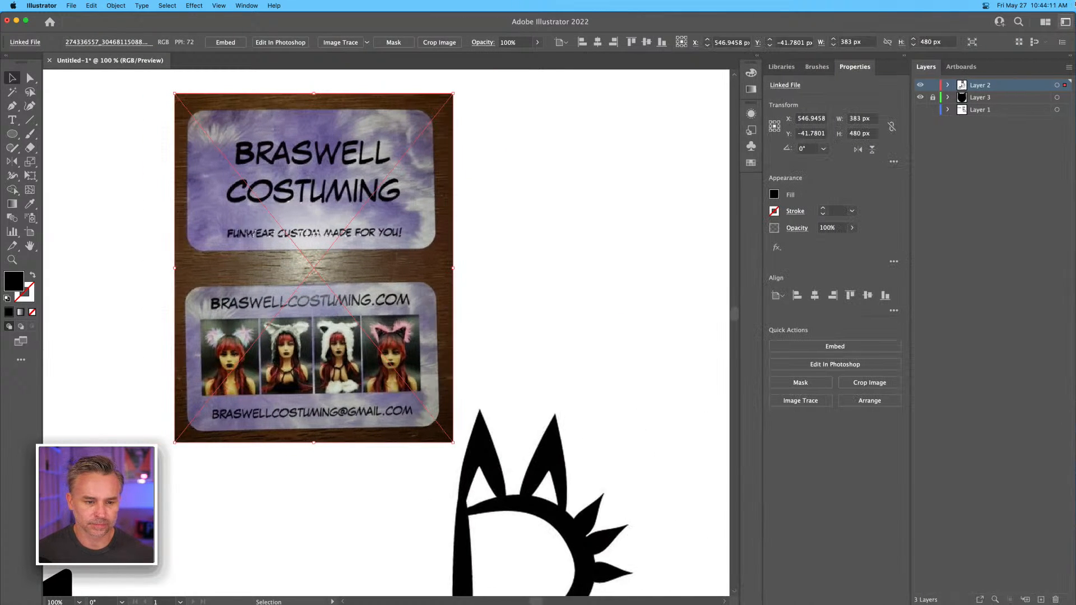
Reposition the business card photo above the plain B, and embed it and the cat-shaped B image in the document.
key(super+minus)
drag(253, 283, 366, 135)
drag(452, 159, 439, 170)
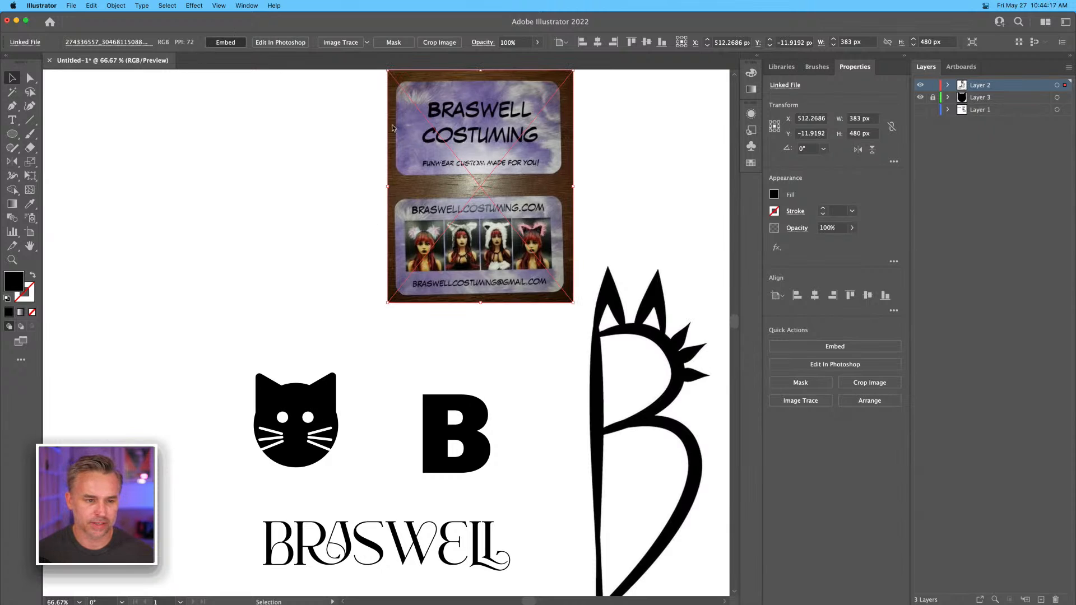
click(370, 110)
click(587, 354)
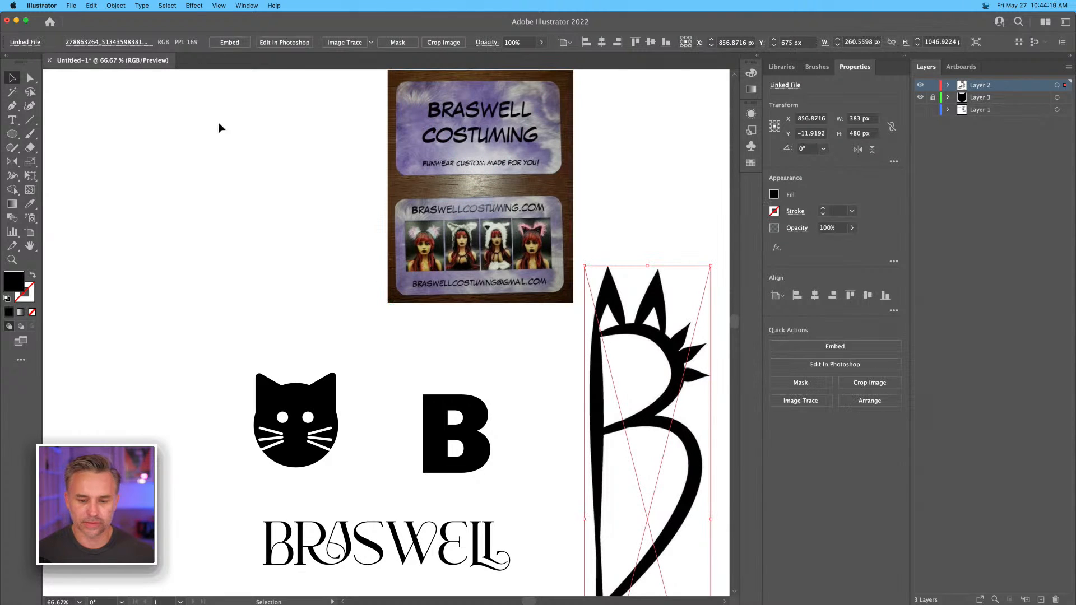
click(230, 43)
click(312, 199)
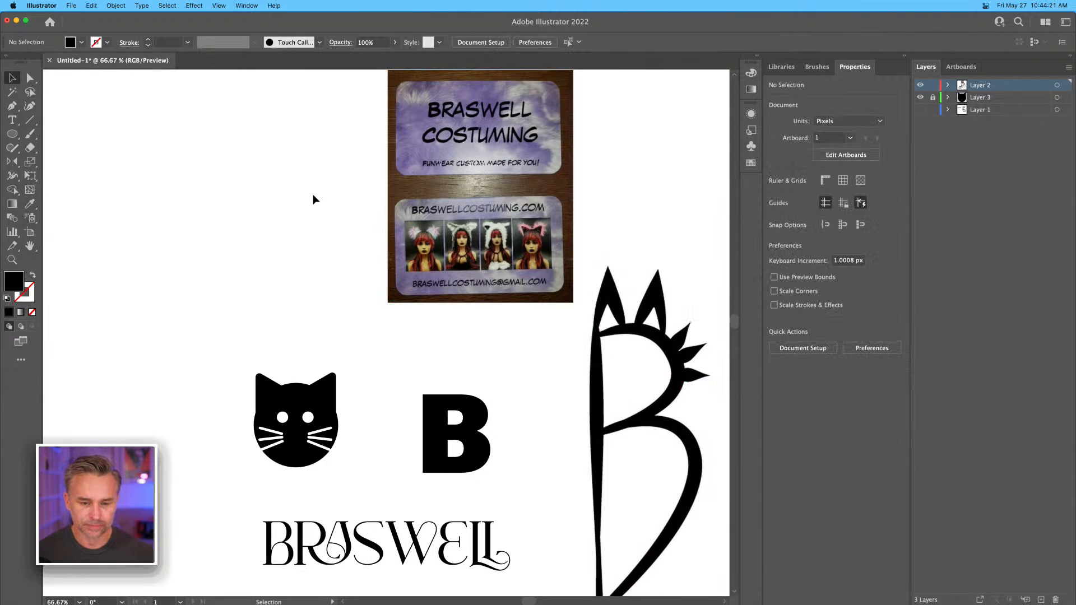
Duplicate the plain B and place the copy in the empty area above the cat head.
key(super+1)
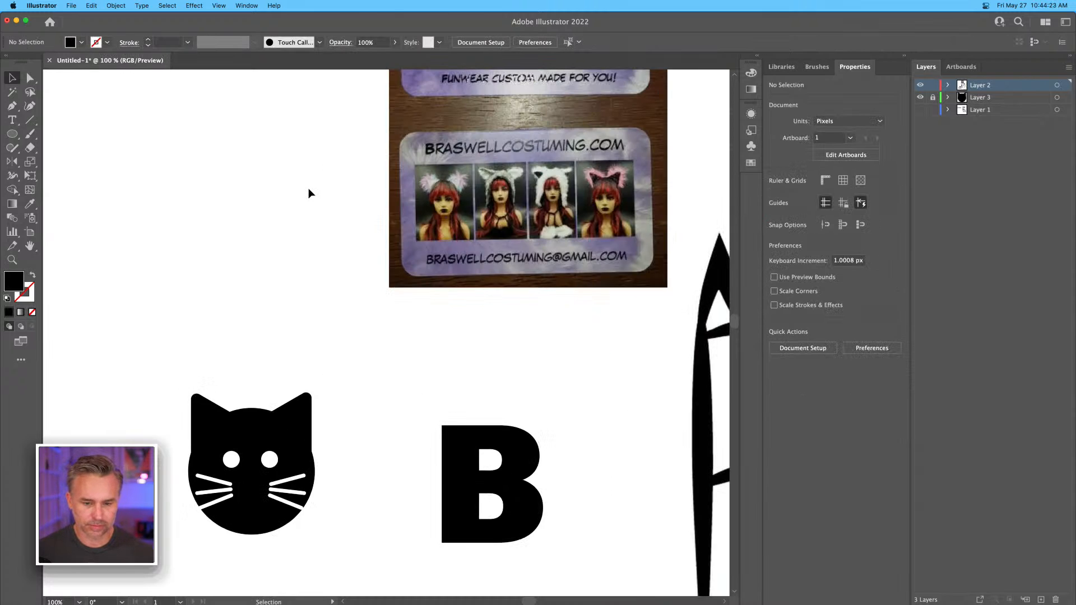
drag(260, 178, 305, 126)
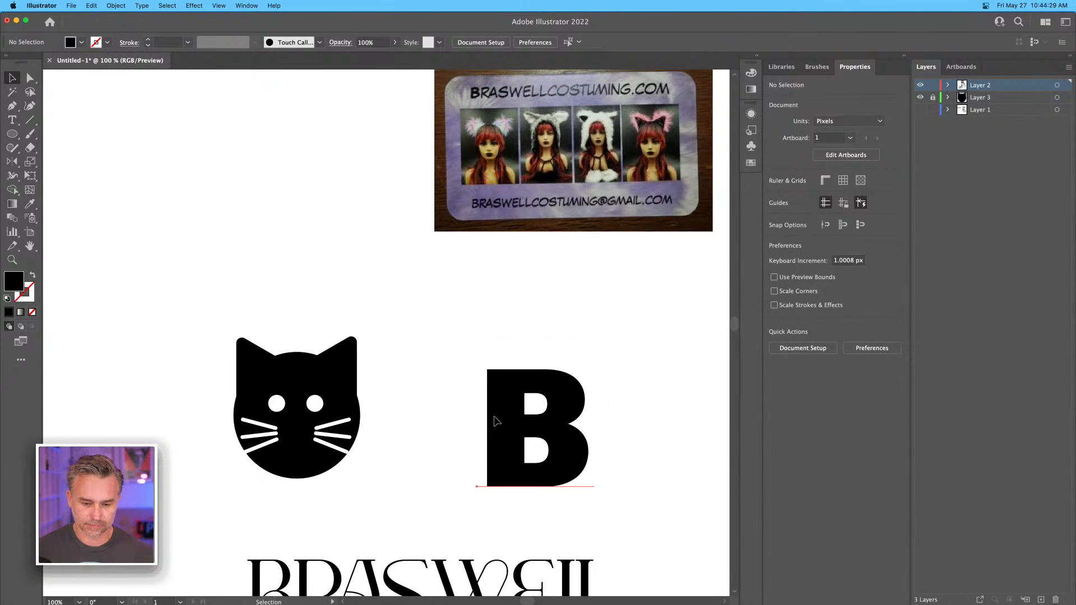
click(550, 425)
drag(550, 426, 290, 233)
drag(205, 211, 290, 262)
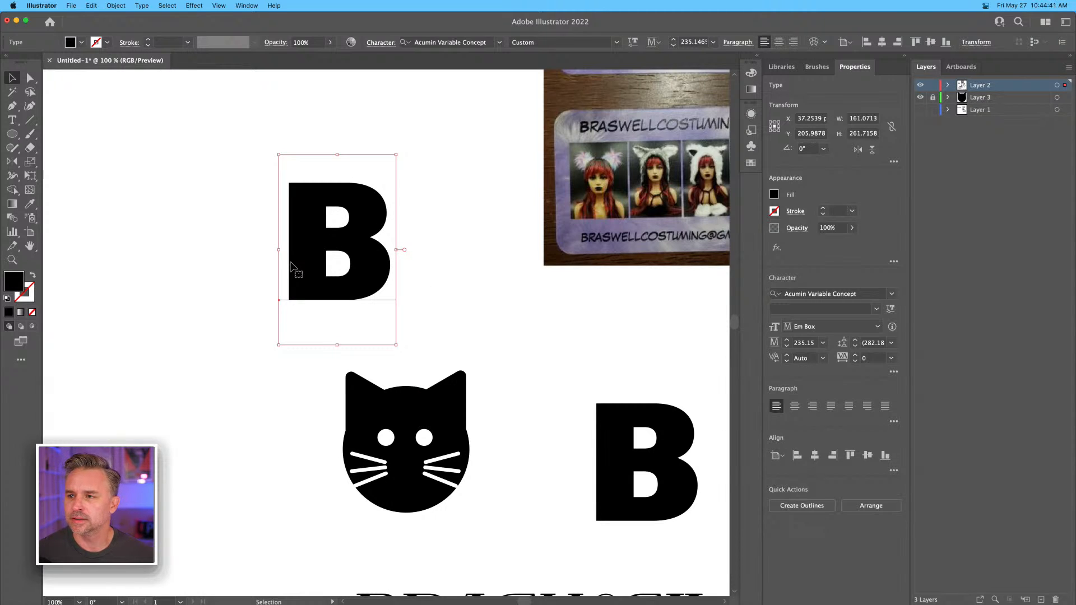
drag(290, 264, 294, 276)
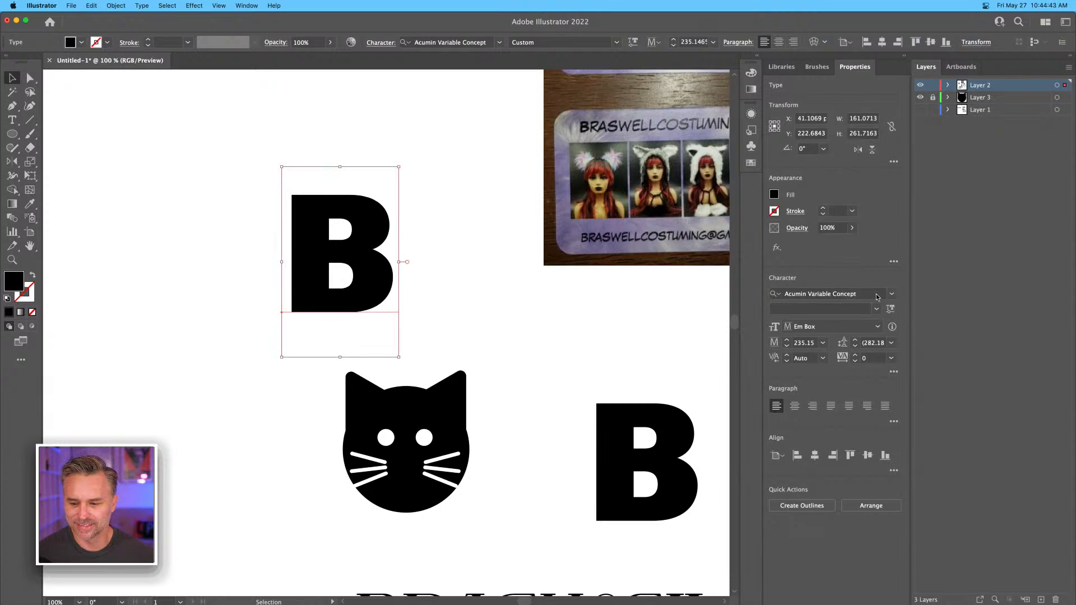
Set the copied B's variable font weight to 500 and its width to 101.
click(893, 310)
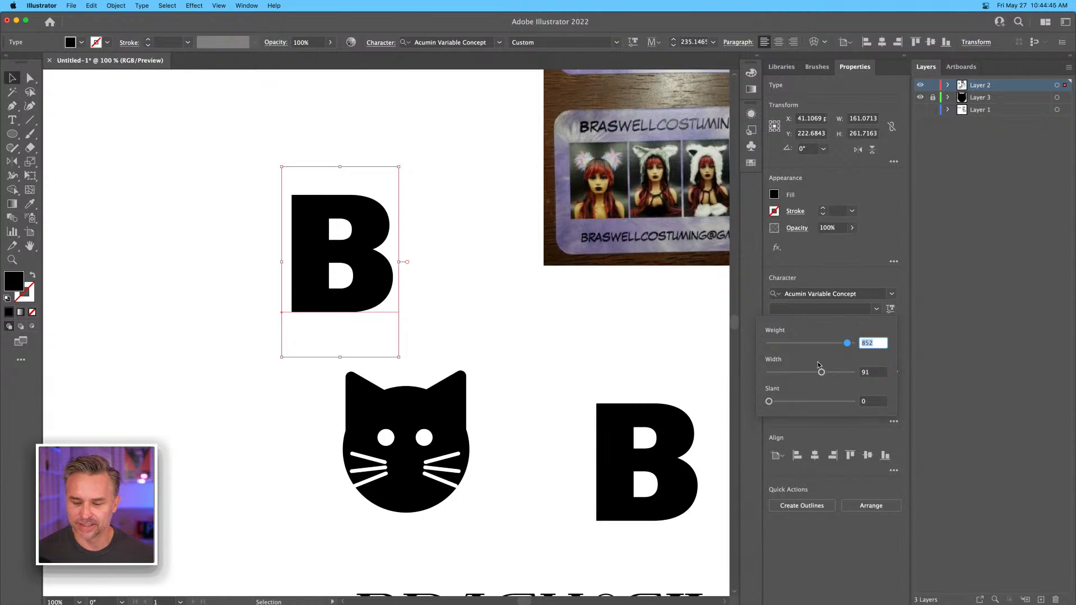
mouse_move(833, 341)
mouse_down()
mouse_move(809, 343)
mouse_move(869, 347)
mouse_move(802, 345)
mouse_move(844, 349)
mouse_move(808, 345)
mouse_move(869, 336)
mouse_move(852, 346)
mouse_up()
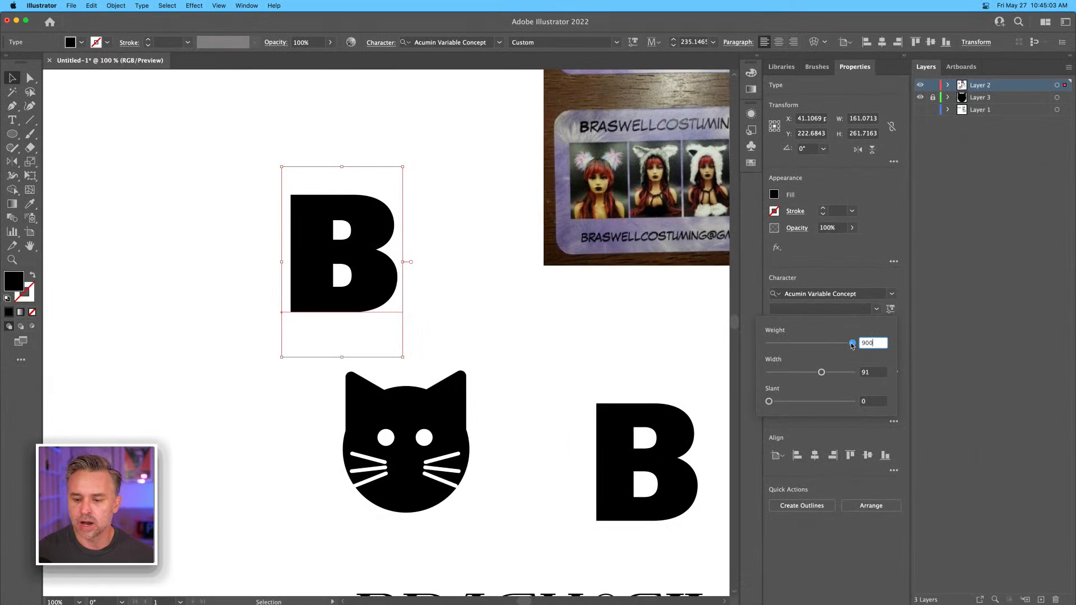
drag(852, 344, 813, 343)
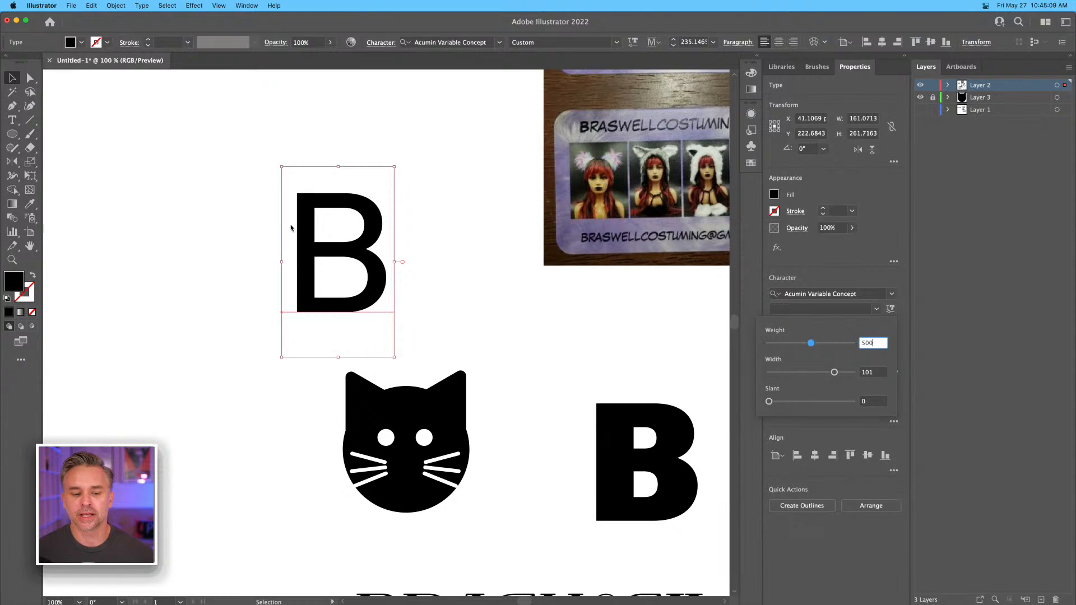
Move the lighter B beside the cat head, duplicate it above the cat, and set the duplicate in Beloved Script Bold from the script fonts.
click(308, 230)
drag(308, 257, 363, 206)
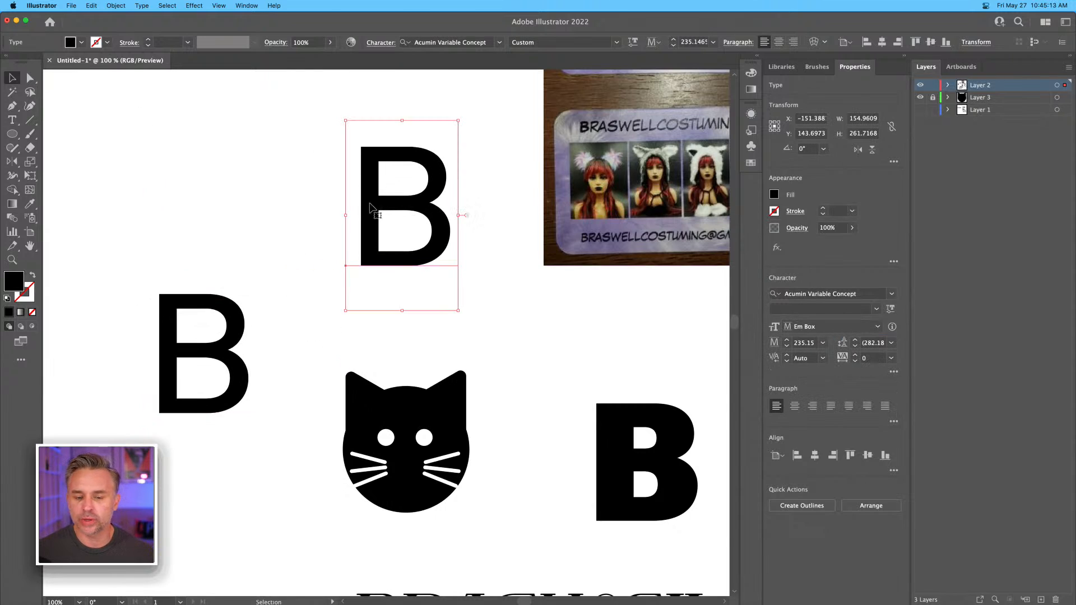
click(892, 294)
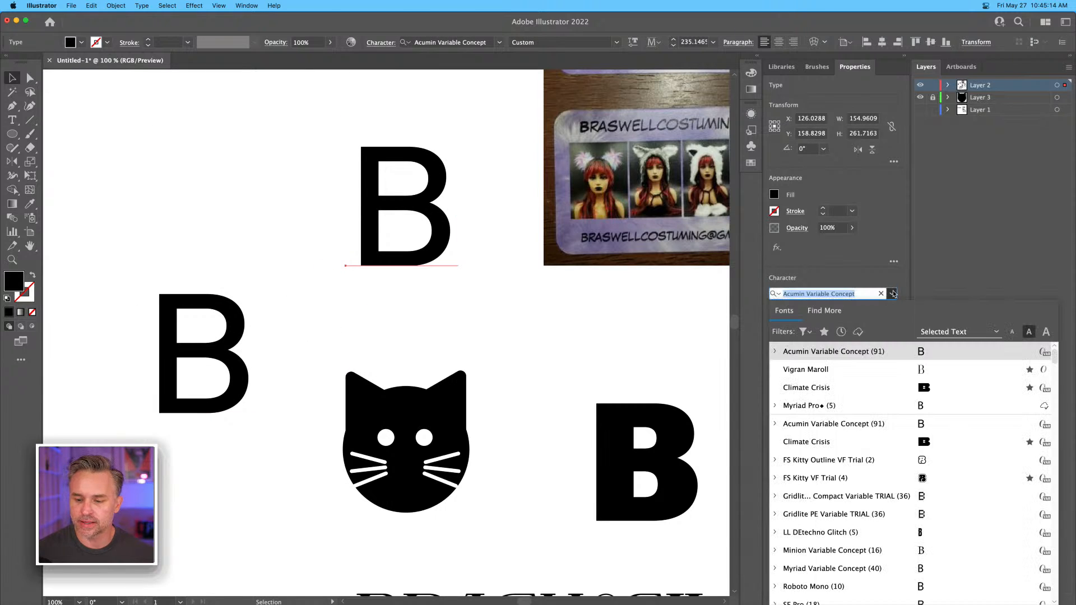
click(805, 331)
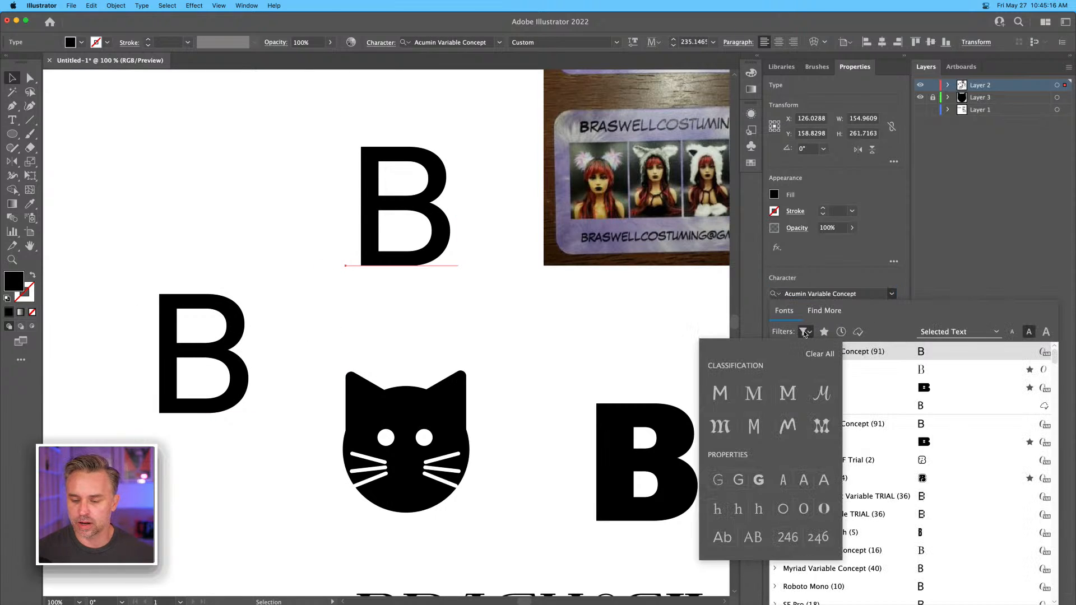
click(822, 393)
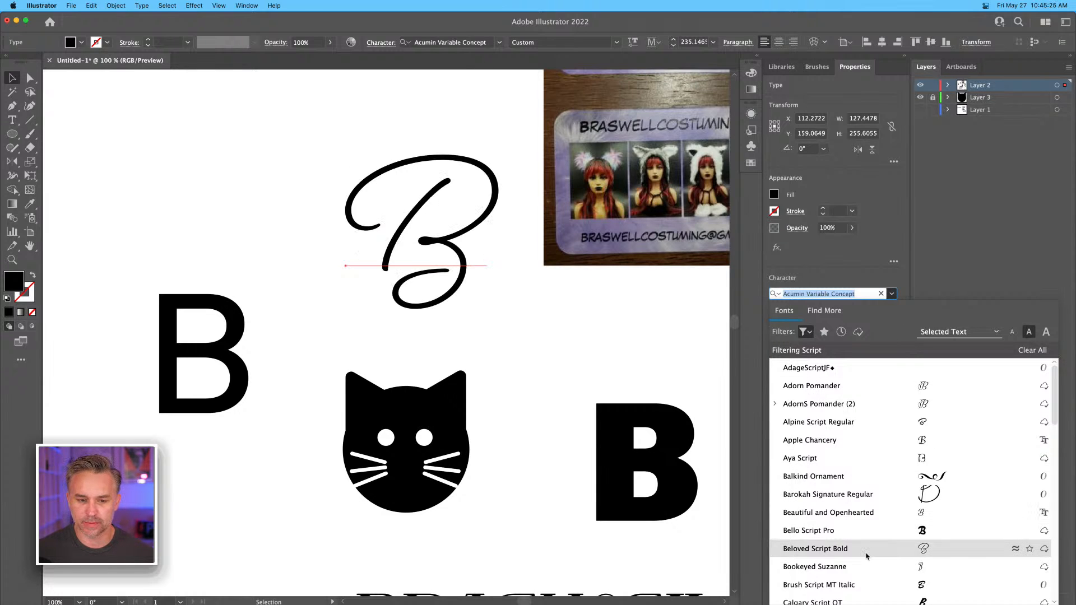
click(816, 549)
Move the script B above the lighter B, duplicate it, and place the duplicate directly above the cat head.
drag(401, 240, 172, 204)
key(space)
drag(389, 206, 437, 215)
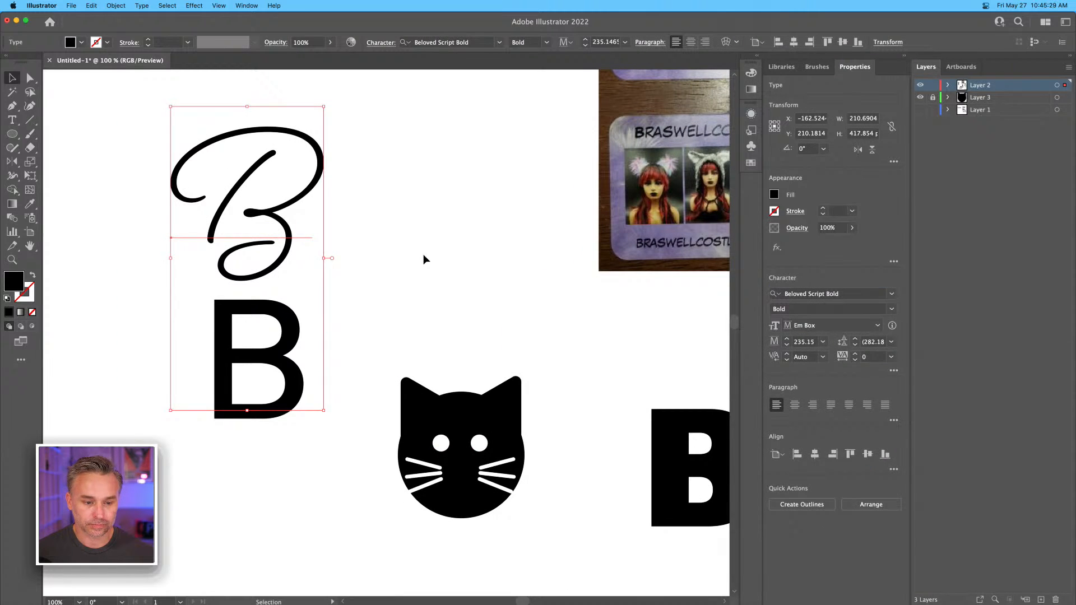
click(422, 254)
drag(215, 215, 421, 220)
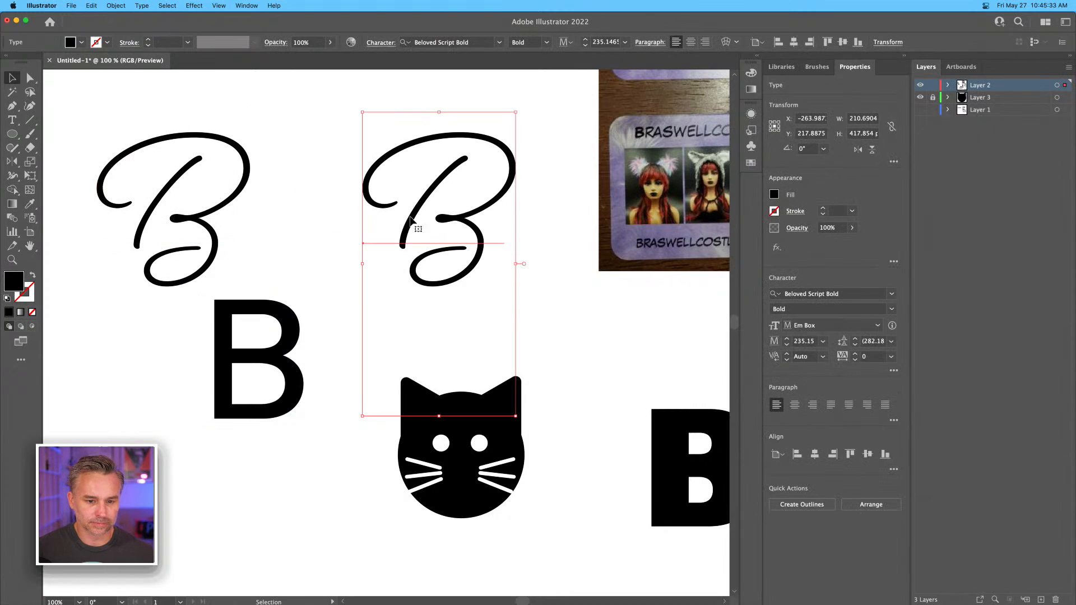
click(305, 144)
drag(387, 171, 375, 188)
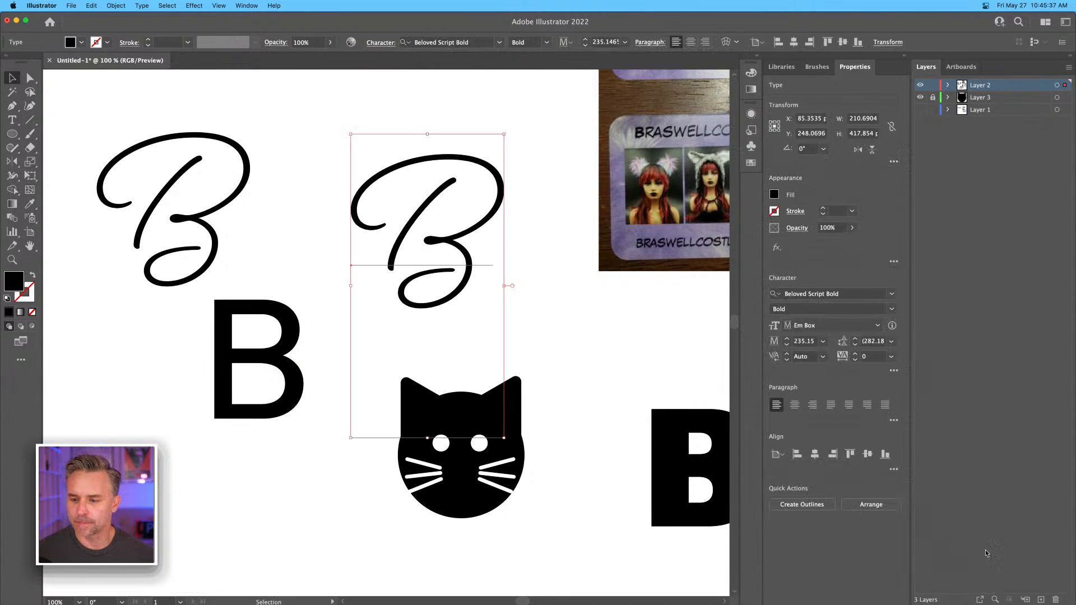
Add a new layer above the others, leaving Layer 2 visible and unlocked.
click(1041, 599)
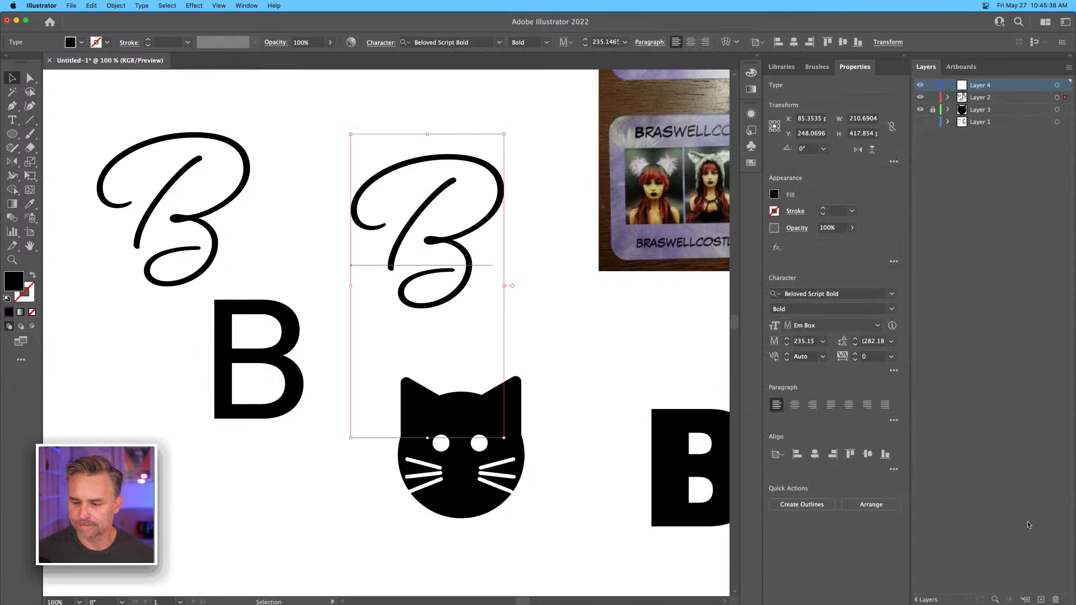
click(933, 98)
key(super+equal)
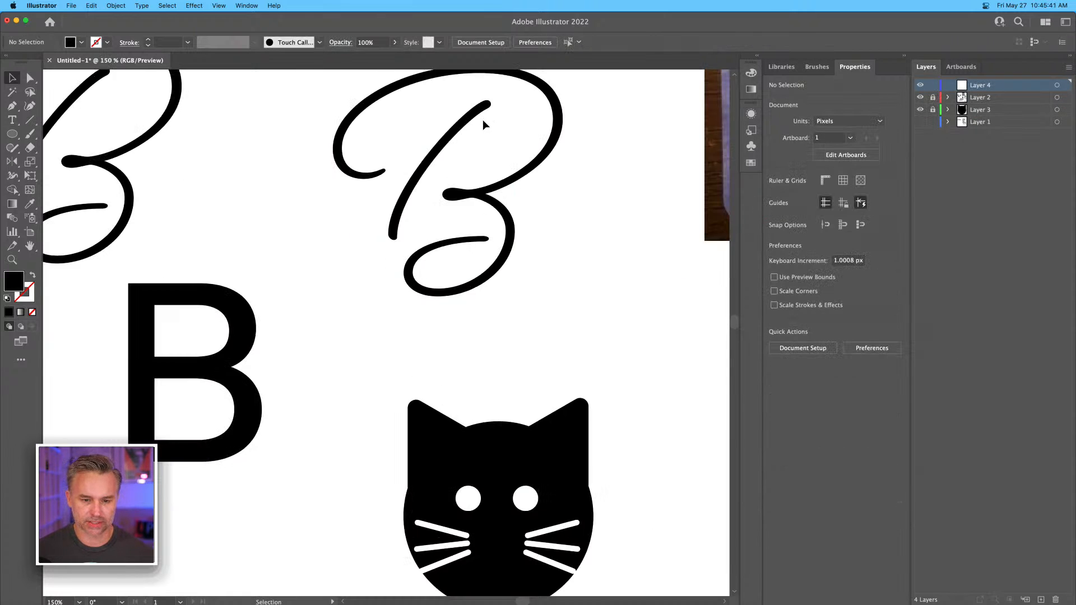
key(space)
drag(358, 250, 375, 227)
click(940, 96)
click(920, 97)
click(920, 97)
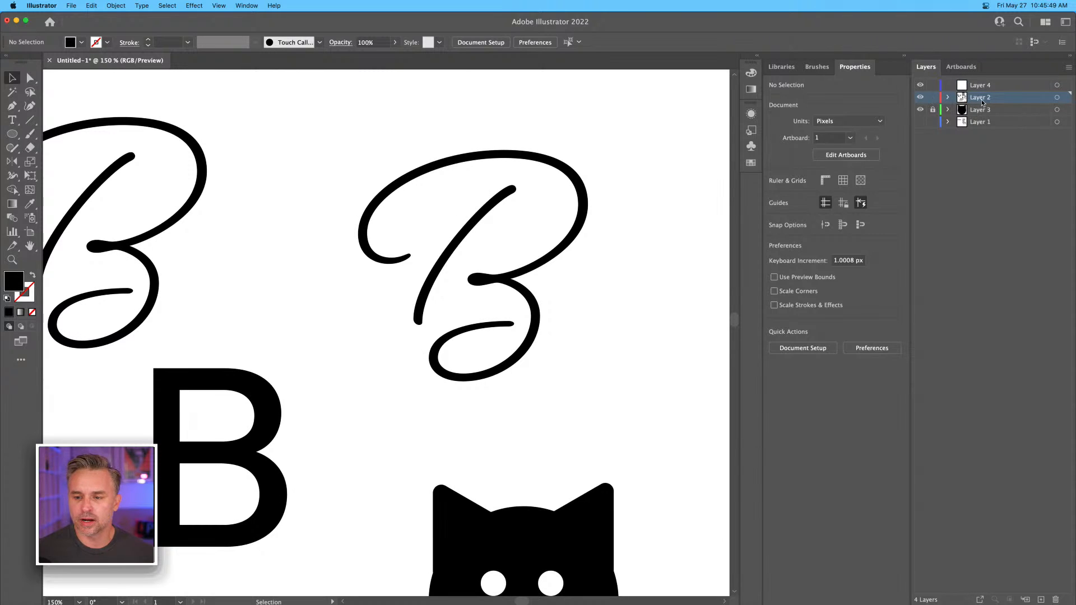
Turn Layer 2 into a template layer with images dimmed to 50%, and make Layer 4 active.
double_click(1011, 99)
click(795, 185)
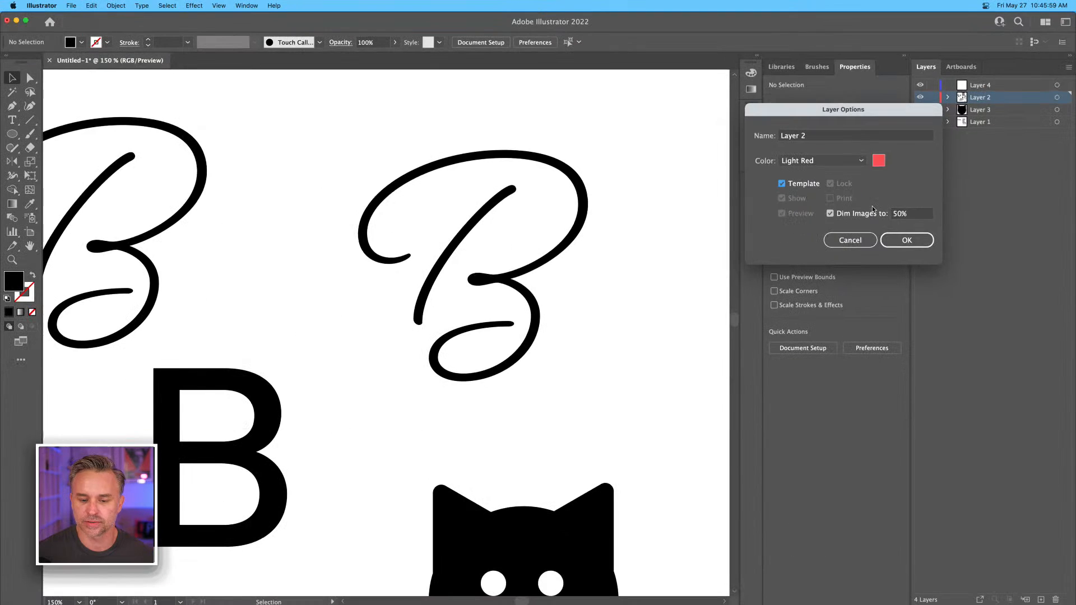
click(908, 240)
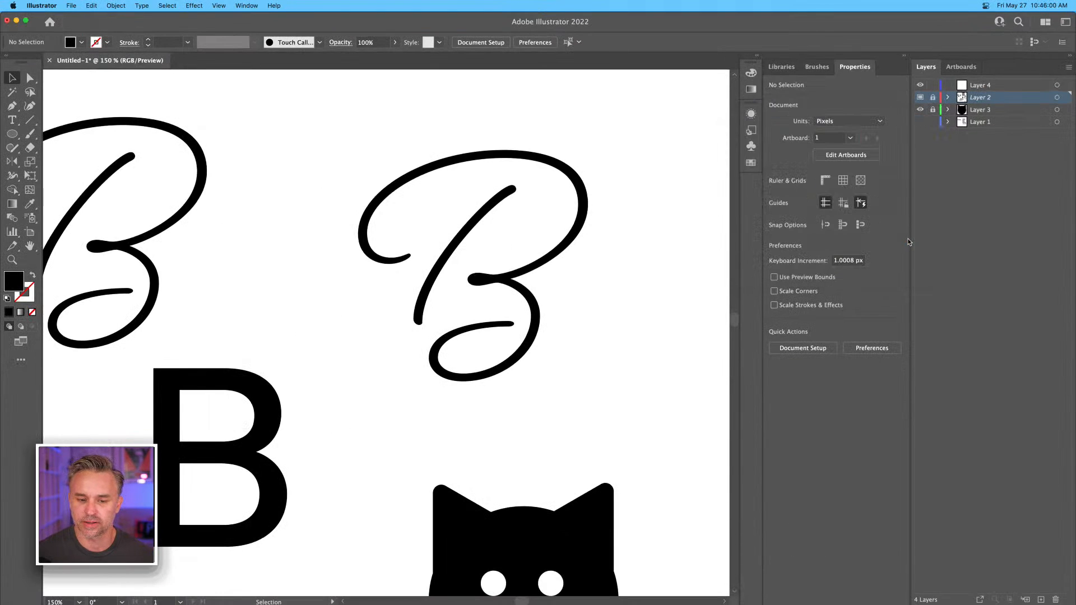
click(921, 109)
click(921, 109)
click(985, 88)
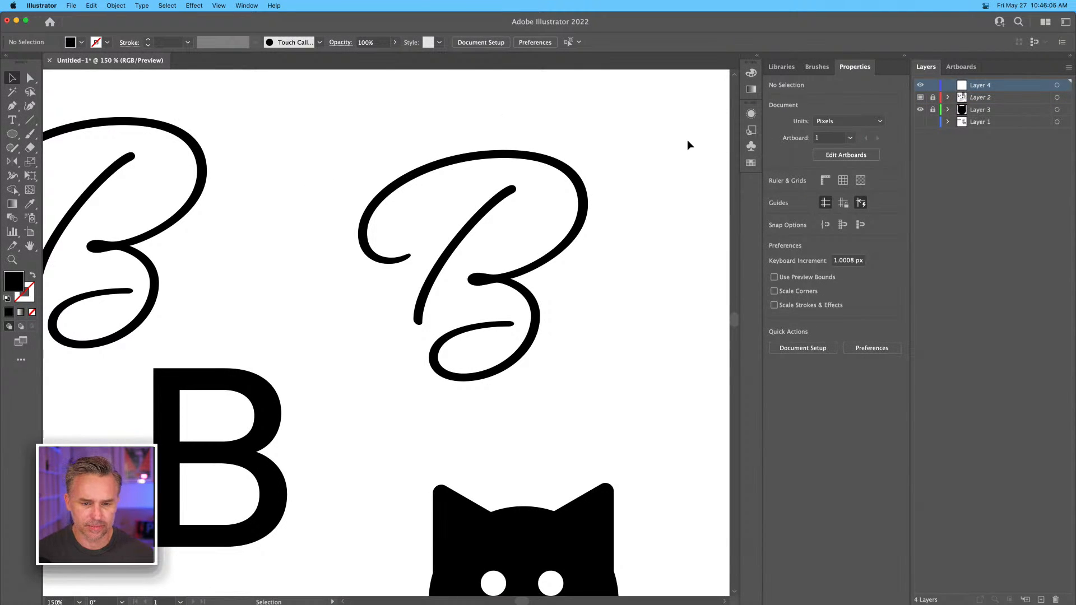
Turn off the template option for Layer 2.
double_click(1003, 99)
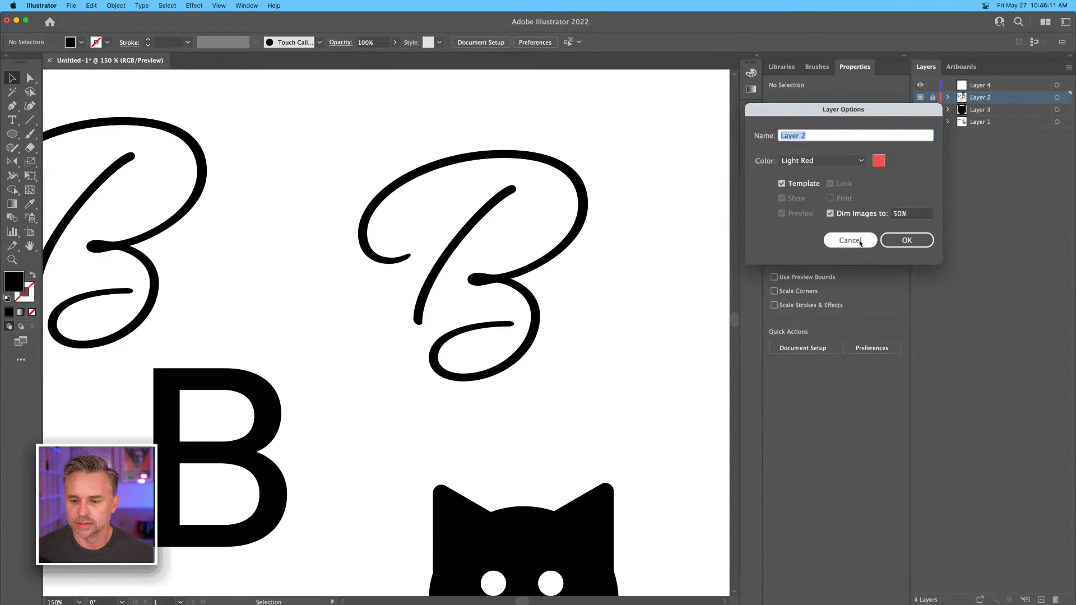
click(781, 184)
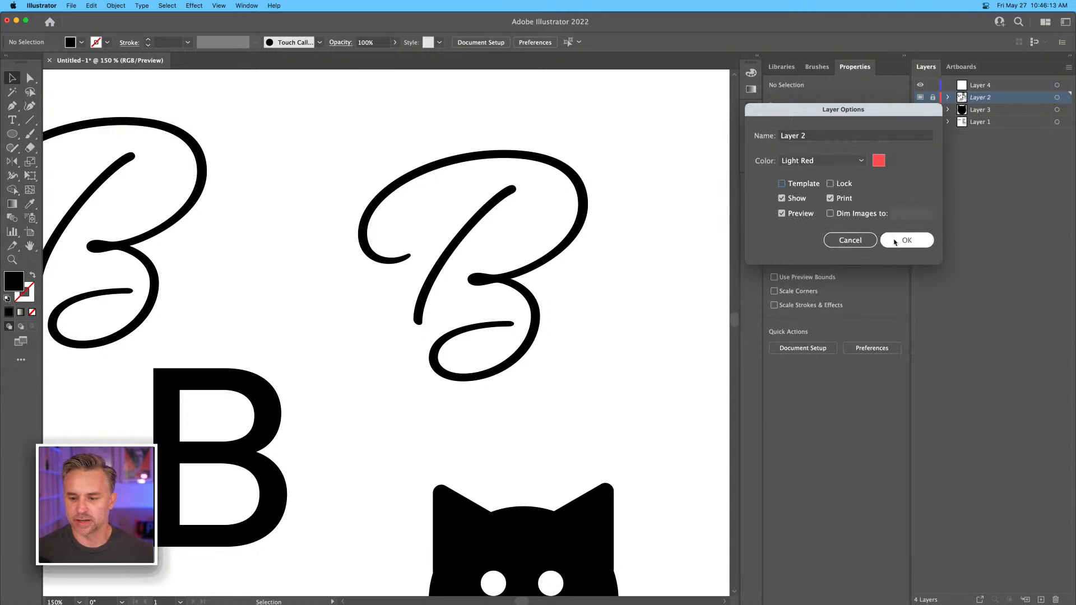
click(904, 241)
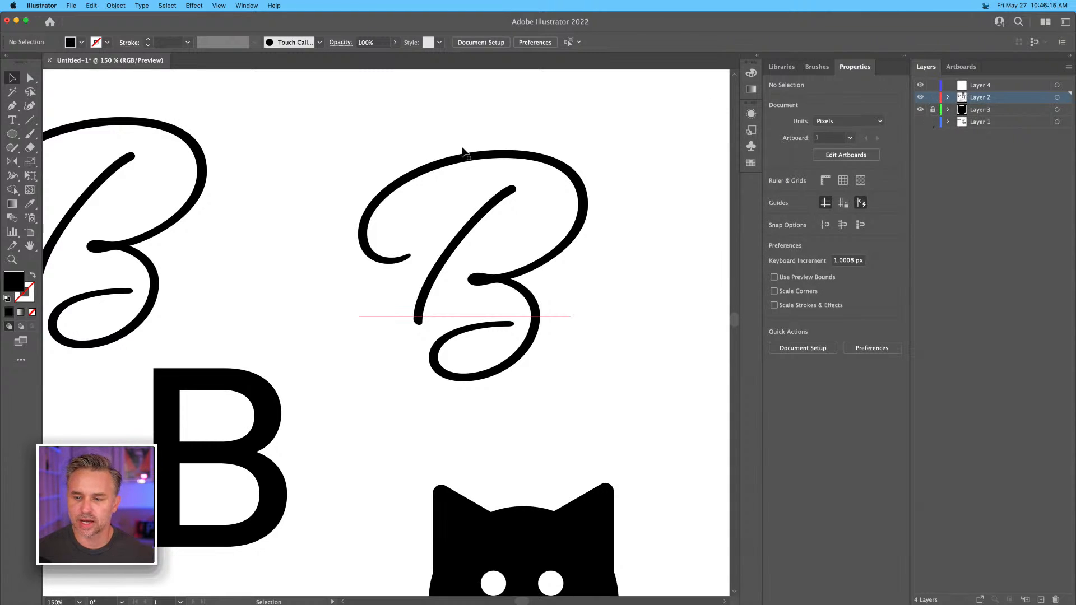
Reduce the opacity of the script B above the cat to 32%, lock Layer 2, and make Layer 4 active.
click(438, 194)
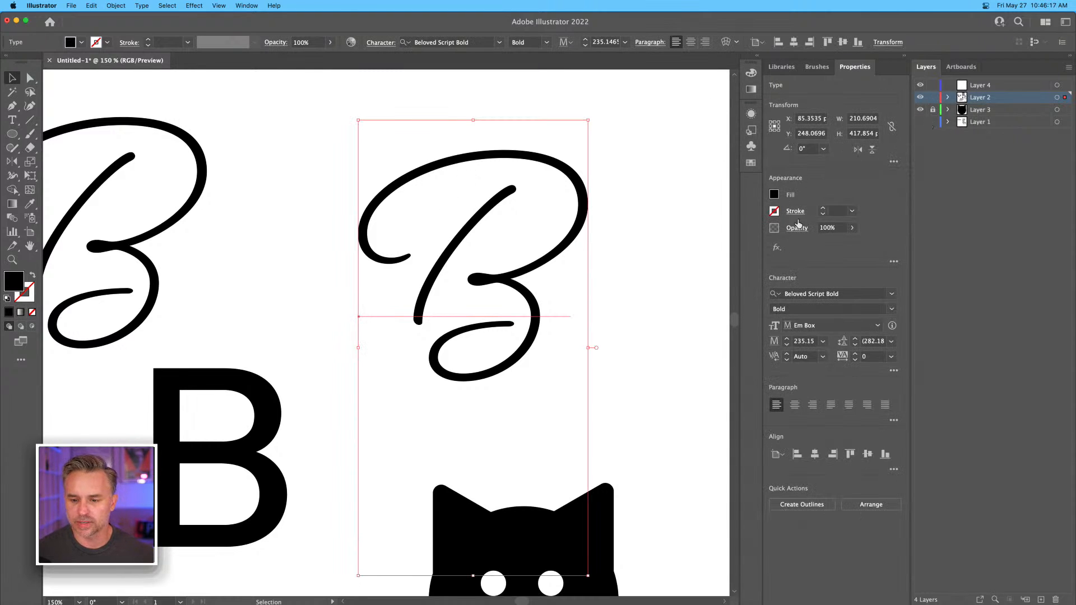
click(852, 228)
drag(828, 240, 821, 243)
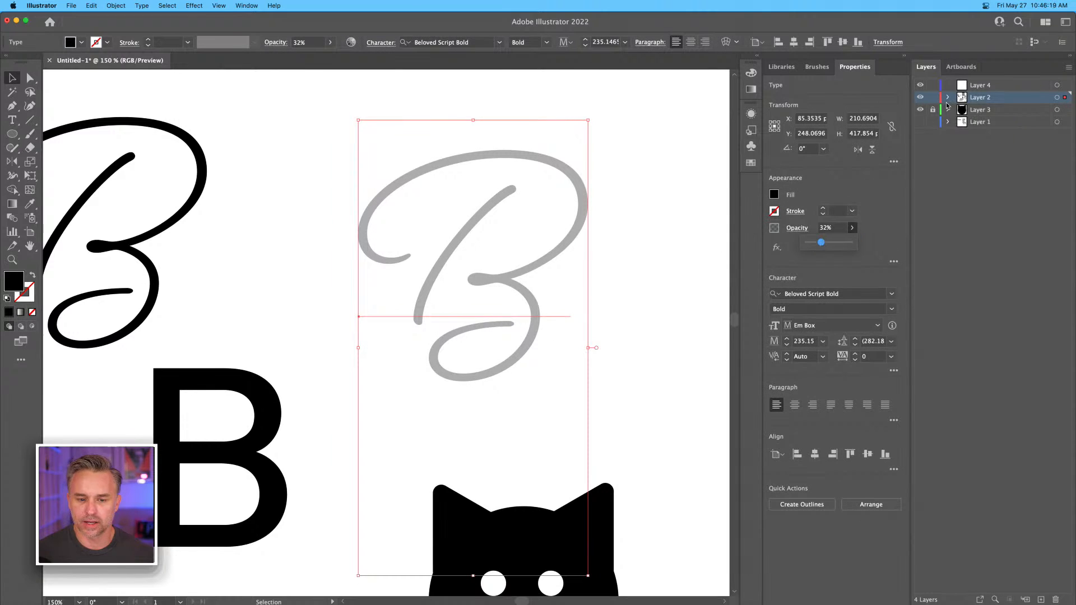
click(996, 88)
click(933, 98)
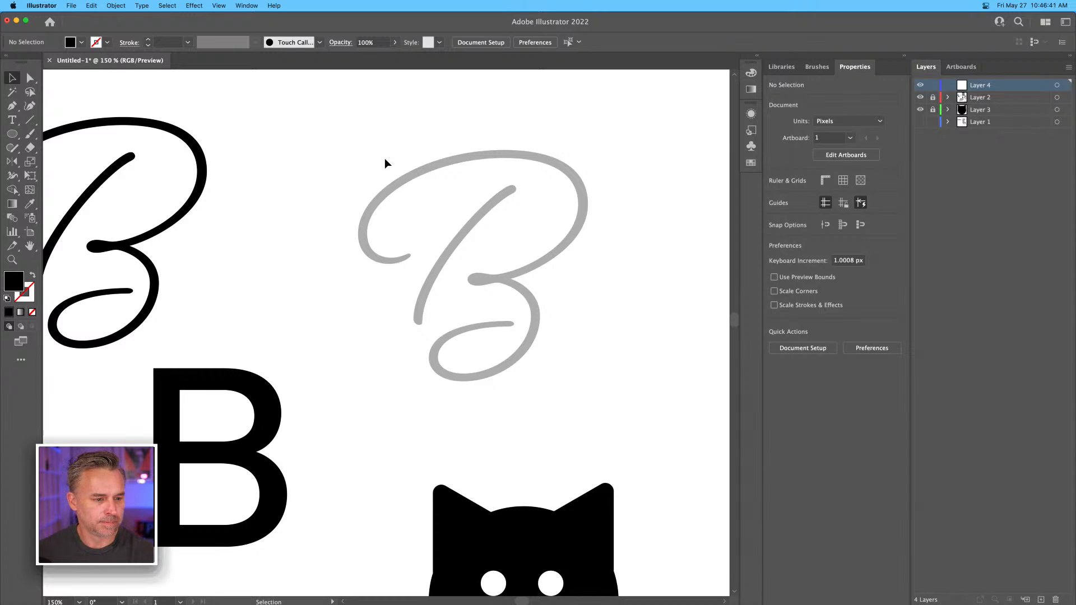
Draw the B's two bowls freehand over the faded script letter with the Pencil tool, and swap the path's black fill to its stroke.
key(b)
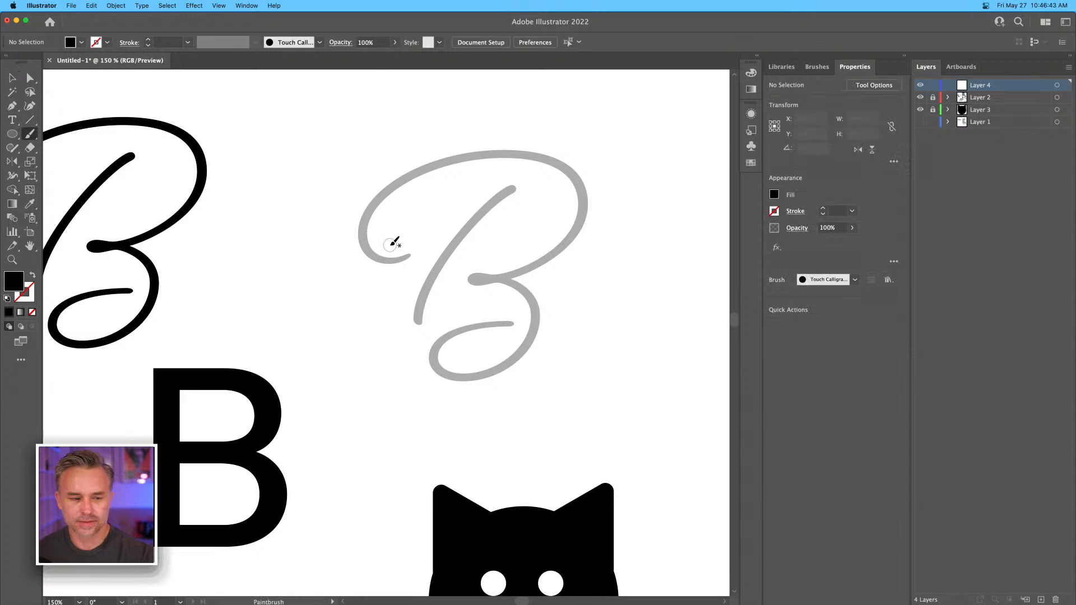
key(n)
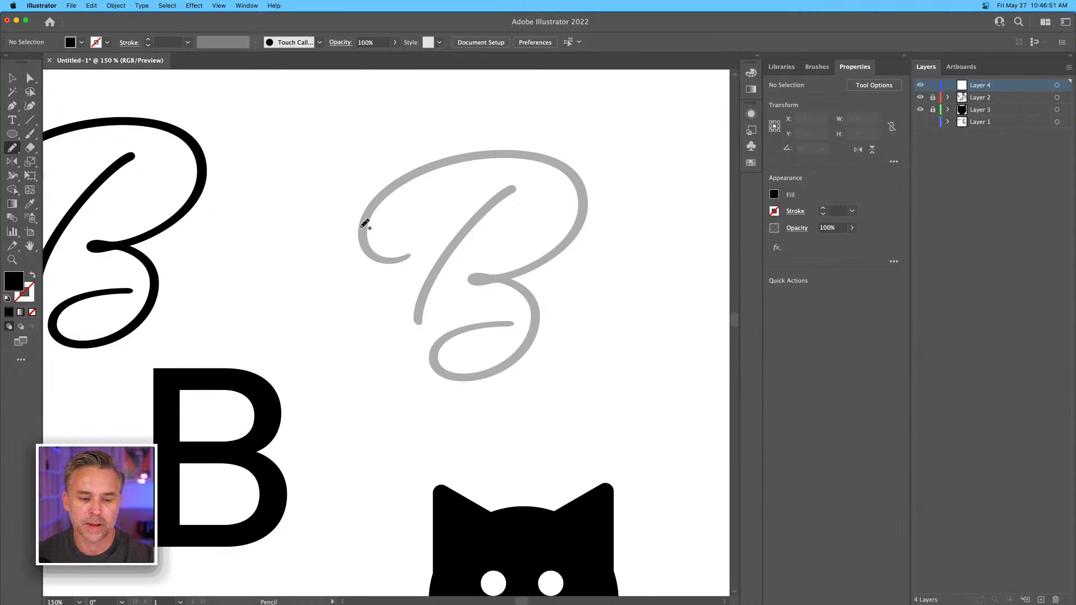
mouse_move(357, 226)
mouse_down()
mouse_move(466, 150)
mouse_move(456, 245)
mouse_move(533, 272)
mouse_move(391, 348)
mouse_up()
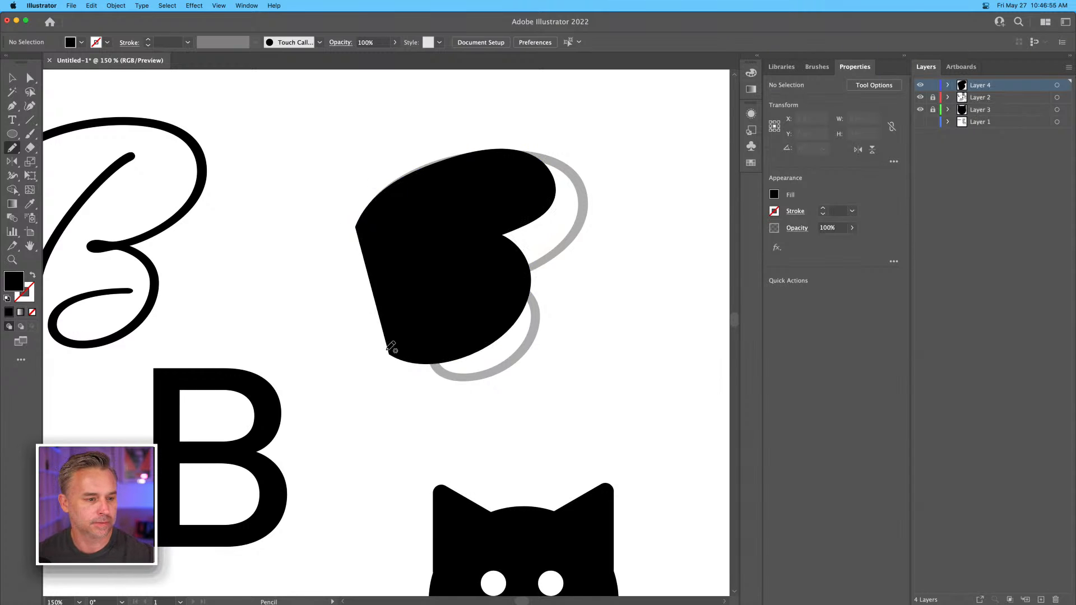
key(v)
click(391, 348)
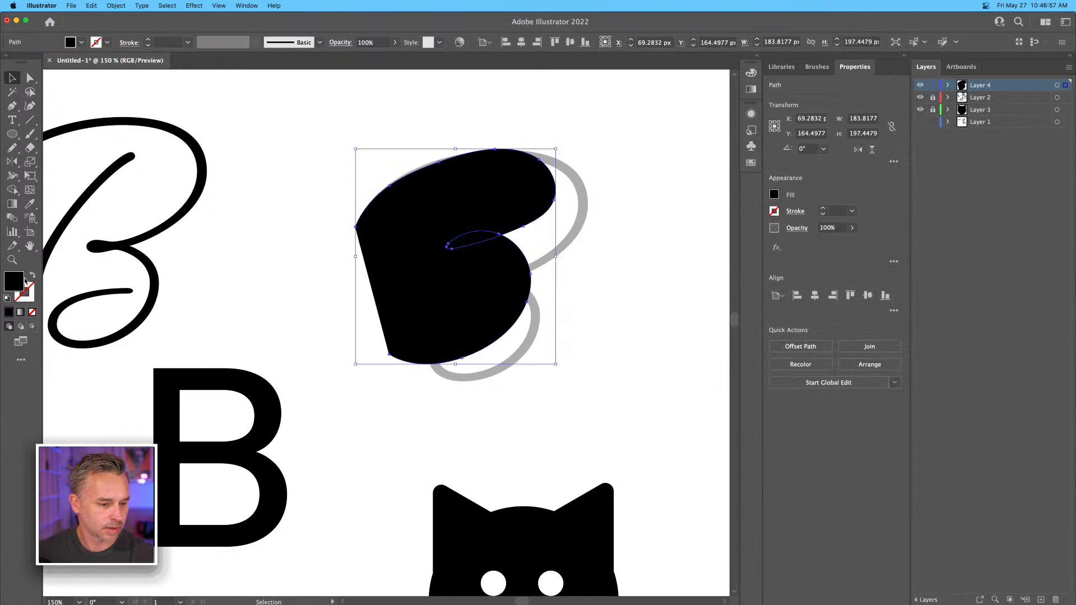
click(35, 273)
Draw a slanted freehand stem through the pencil-drawn B over the faded letter.
key(b)
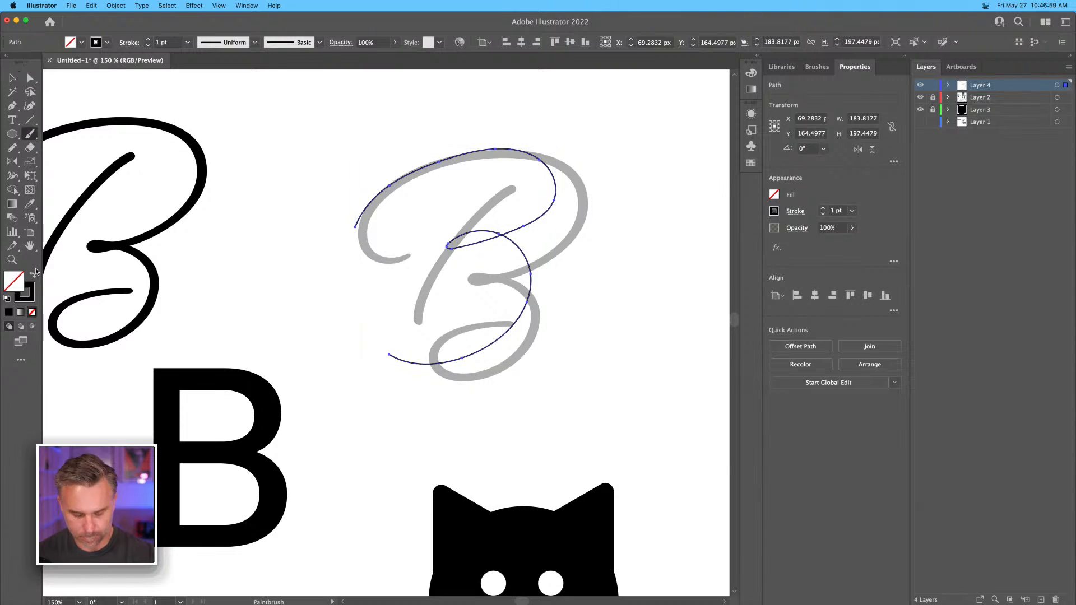
key(n)
drag(464, 183, 400, 345)
Sketch two freehand B variations in the empty area above the script letters, each with a slanted stem and sweeping bowls.
key(space)
mouse_move(375, 202)
mouse_down()
mouse_move(317, 351)
mouse_move(519, 601)
mouse_up()
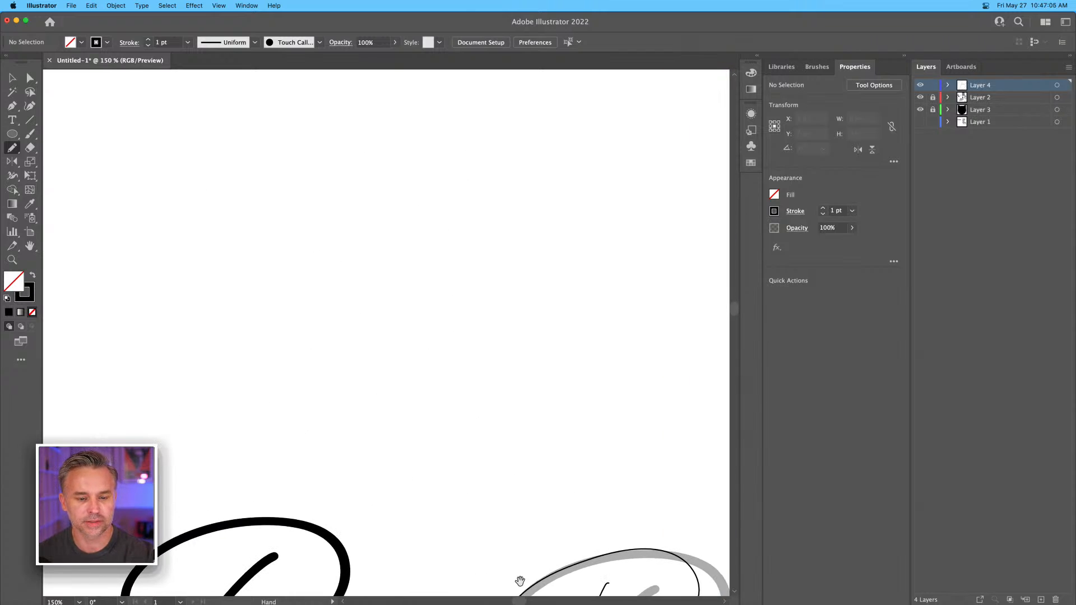
drag(464, 249, 426, 414)
mouse_move(403, 264)
mouse_down()
mouse_move(553, 259)
mouse_move(569, 308)
mouse_move(370, 400)
mouse_up()
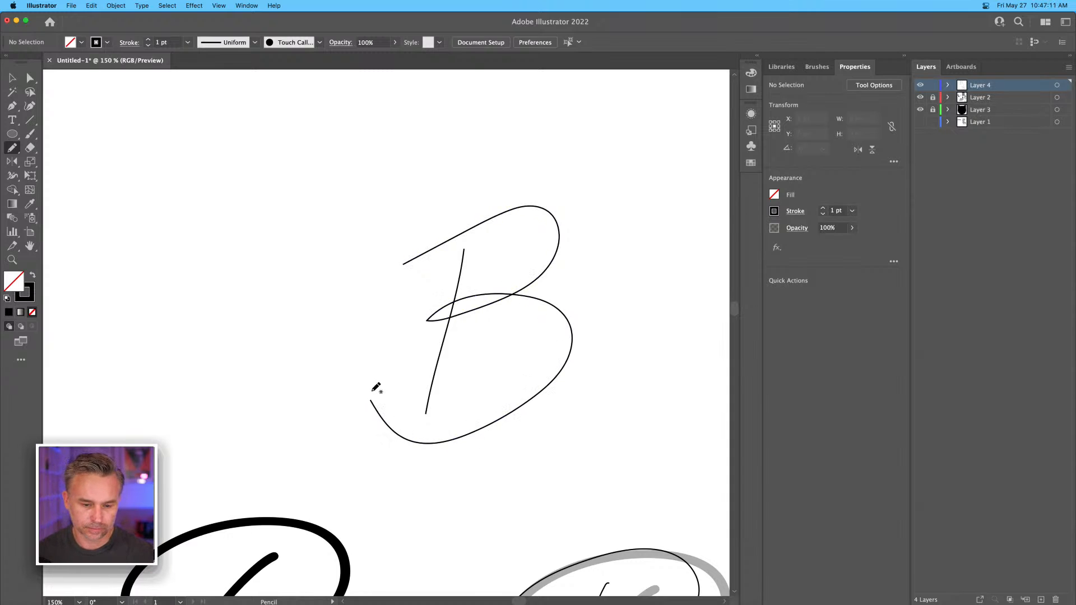
drag(276, 277, 490, 270)
mouse_move(407, 253)
mouse_down()
mouse_move(401, 307)
mouse_move(476, 246)
mouse_move(455, 284)
mouse_move(300, 427)
mouse_up()
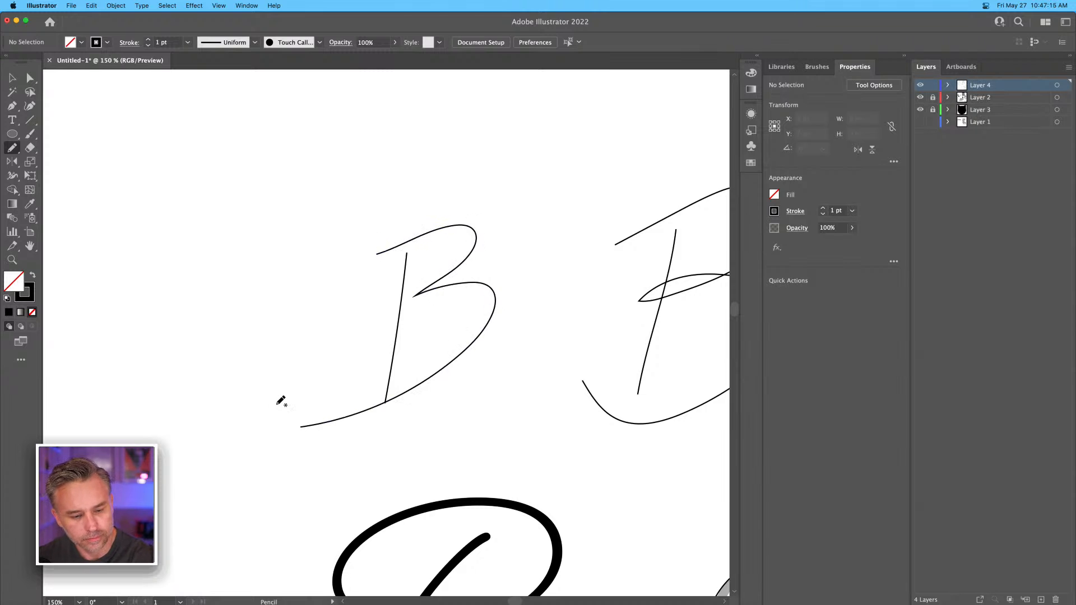
Sketch a B's two bowls as one freehand stroke with looped upper and lower ends above the earlier pencil letters.
scroll(269, 364, up, 5)
scroll(269, 364, right, 5)
mouse_move(417, 243)
mouse_down()
mouse_move(398, 188)
mouse_move(438, 252)
mouse_move(365, 346)
mouse_move(488, 333)
mouse_up()
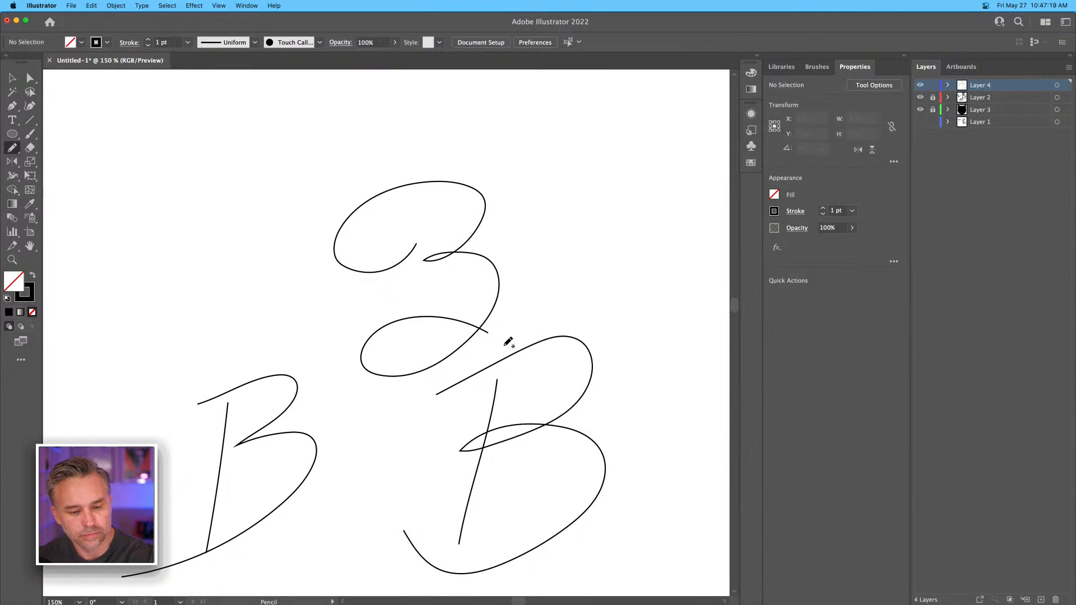
Sketch two more freehand B variations higher up, each with a slanted stem, a small waist loop and a curled base.
mouse_move(537, 230)
mouse_down()
mouse_move(437, 295)
mouse_move(360, 367)
mouse_up()
drag(492, 237, 458, 391)
mouse_move(450, 235)
mouse_down()
mouse_move(555, 210)
mouse_move(493, 312)
mouse_move(549, 298)
mouse_move(488, 408)
mouse_move(539, 374)
mouse_up()
mouse_move(448, 162)
mouse_down()
mouse_move(430, 404)
mouse_move(561, 315)
mouse_up()
drag(452, 241, 409, 372)
mouse_move(400, 242)
mouse_down()
mouse_move(484, 213)
mouse_move(455, 299)
mouse_move(514, 312)
mouse_move(383, 376)
mouse_move(476, 362)
mouse_up()
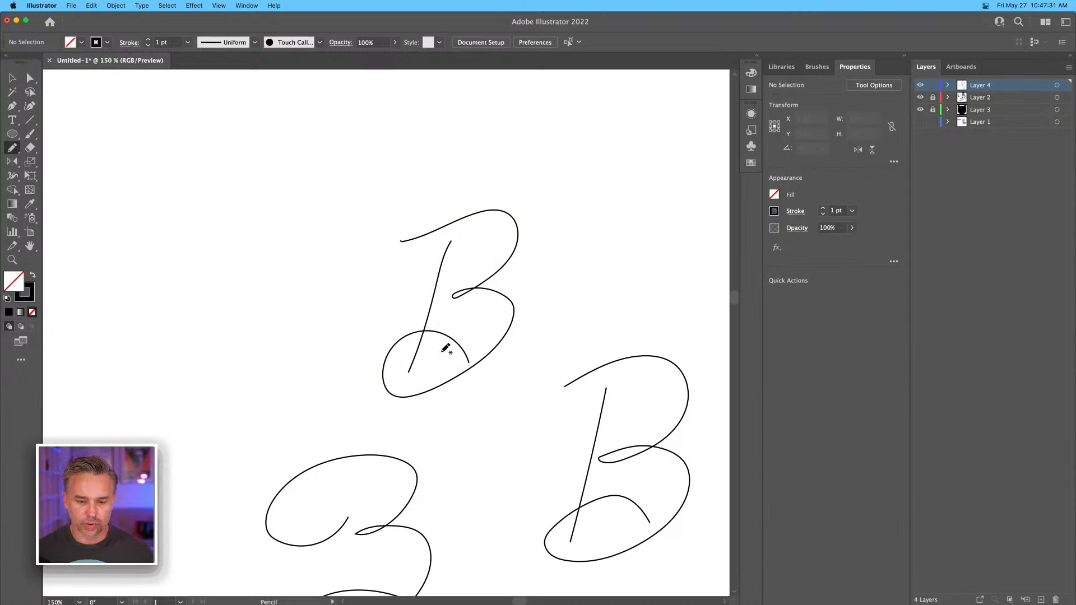
Simplify the paths of the topmost freehand B, stem included, down to 12 points.
click(12, 79)
drag(370, 218, 524, 422)
key(a)
key(v)
key(super+equal)
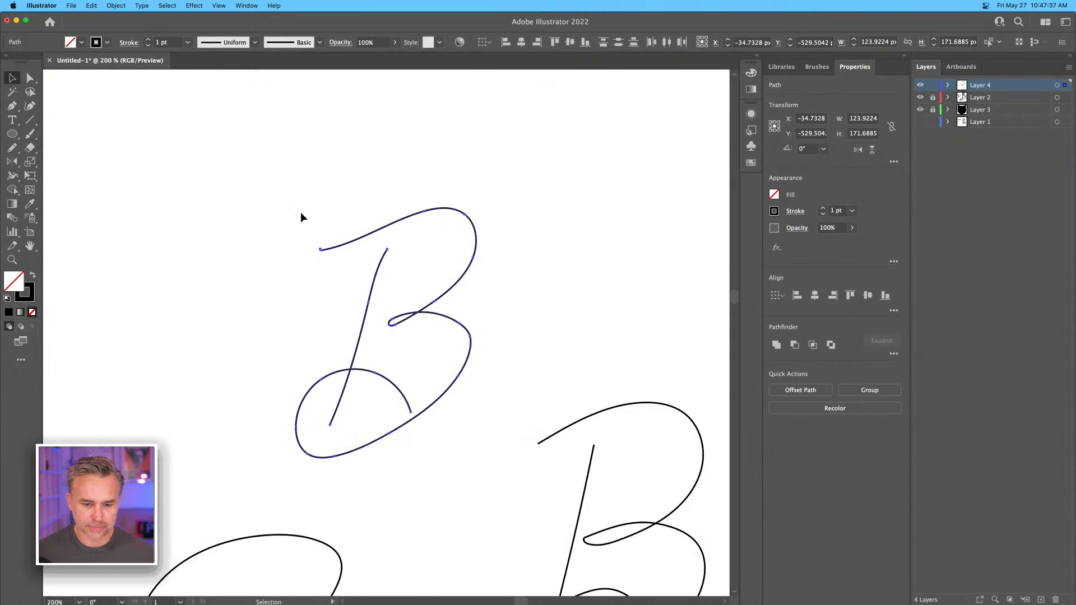
click(115, 6)
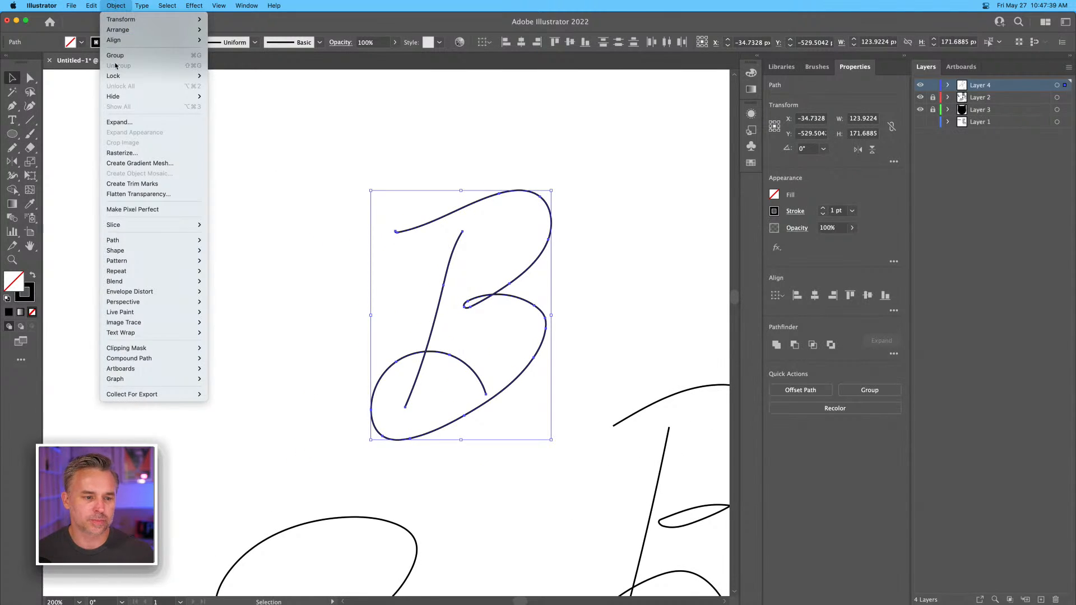
mouse_move(132, 241)
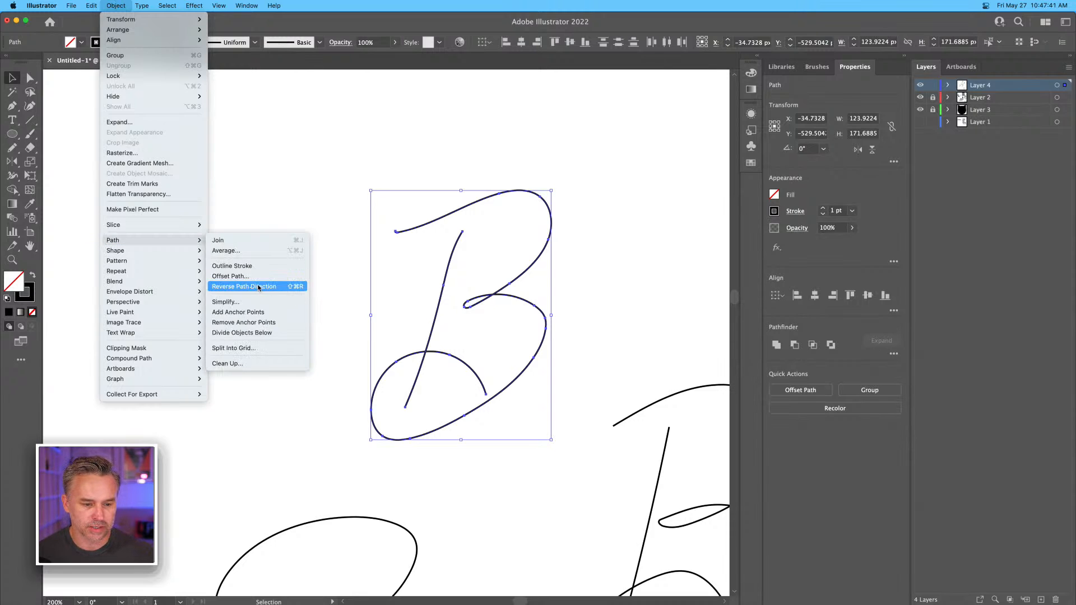
click(284, 303)
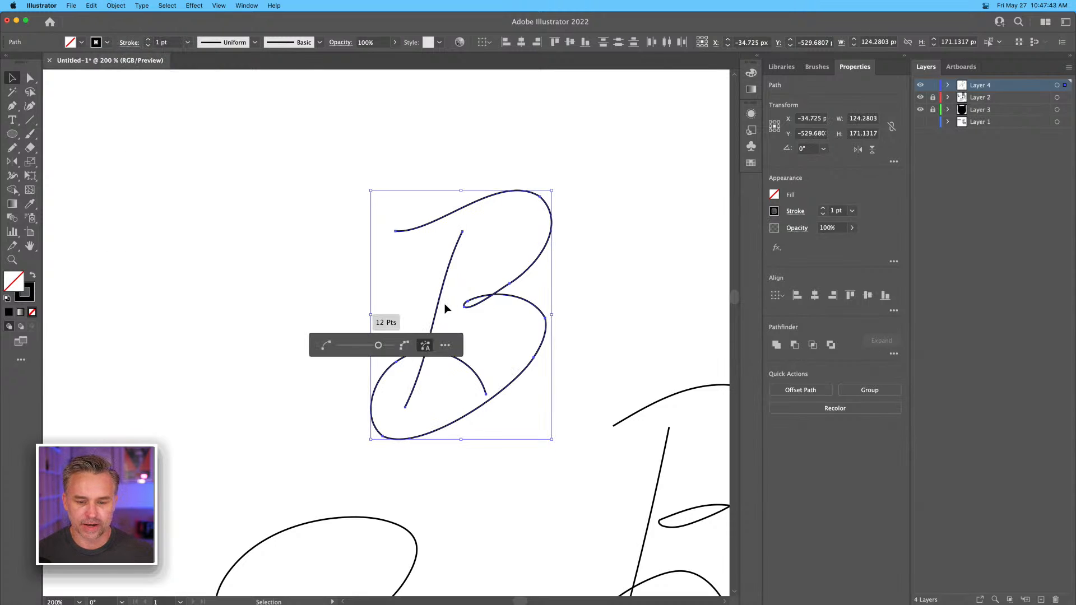
mouse_move(378, 349)
mouse_down()
mouse_move(354, 347)
mouse_move(379, 346)
mouse_up()
click(342, 269)
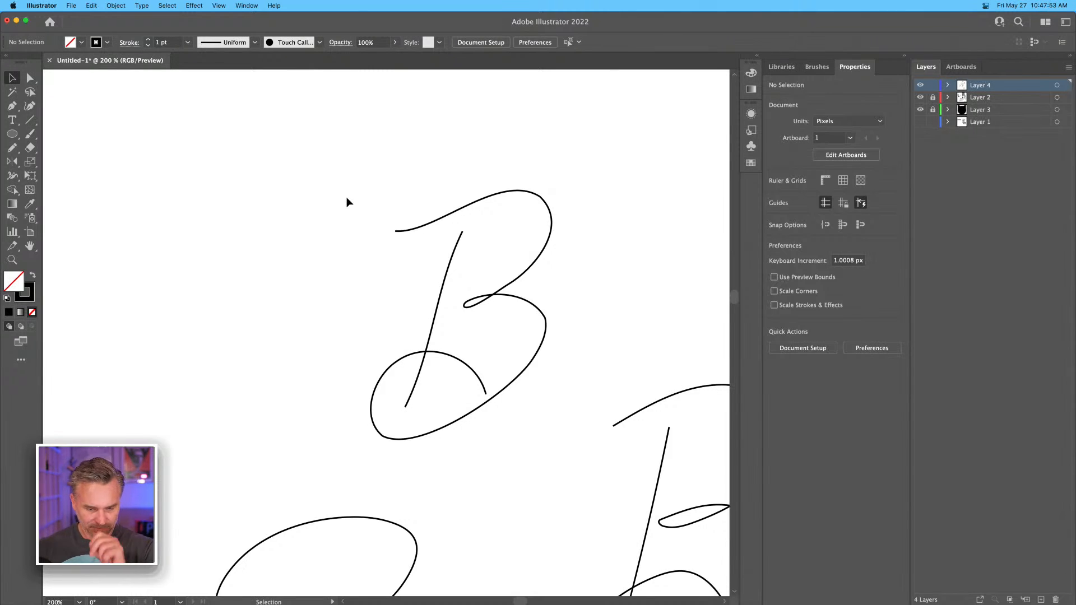
Apply the width profile tapered at both ends to the simplified B and set its stroke weight to 9 pt.
drag(298, 149, 548, 442)
click(320, 43)
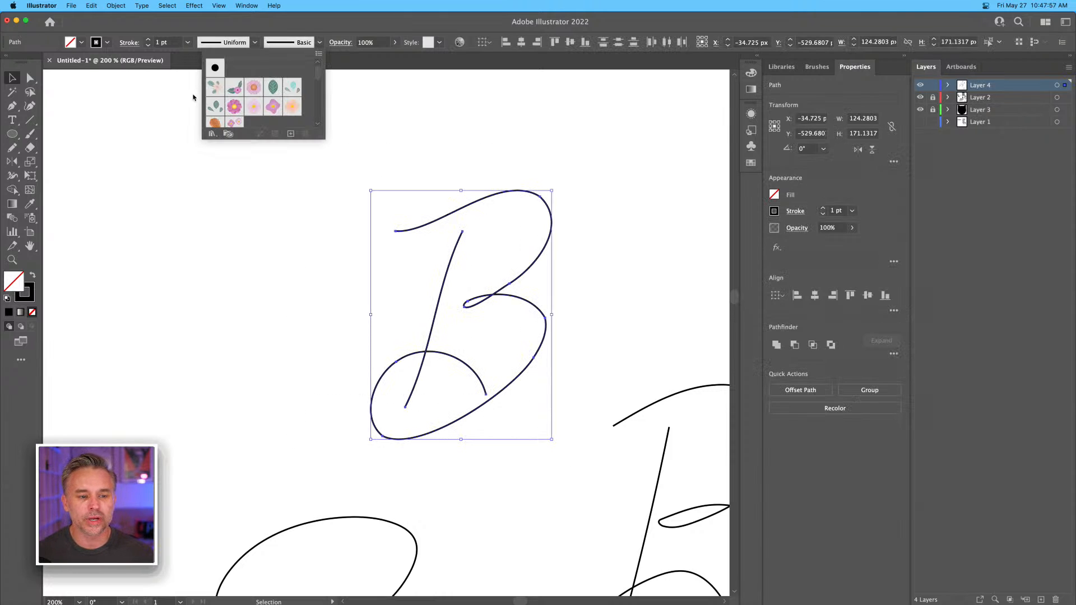
click(291, 38)
click(255, 43)
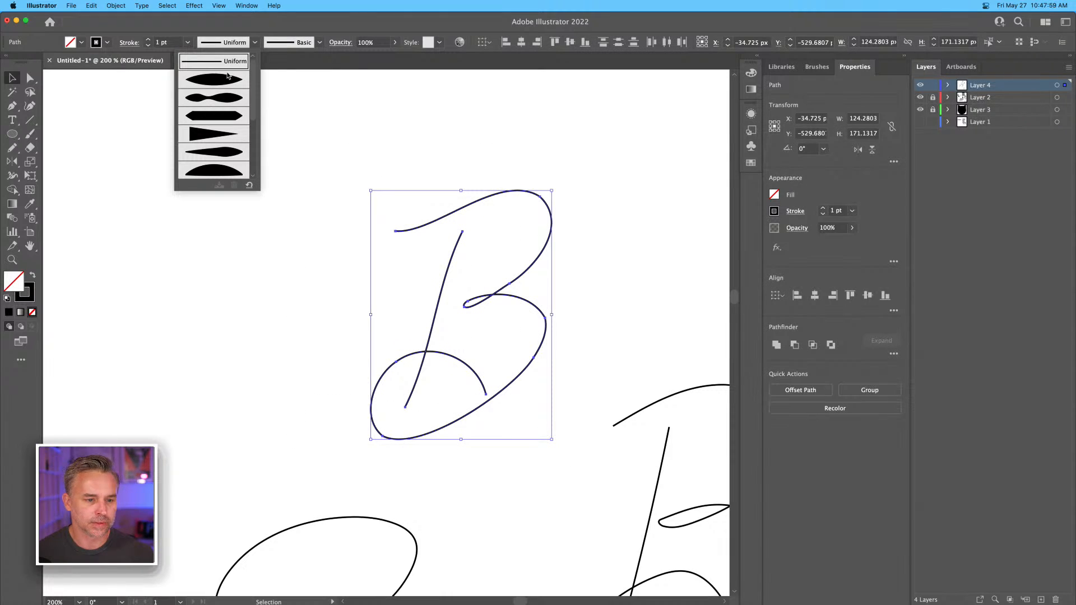
click(223, 85)
click(149, 41)
click(149, 41)
click(149, 41)
click(149, 41)
click(149, 41)
click(149, 41)
click(149, 41)
click(149, 41)
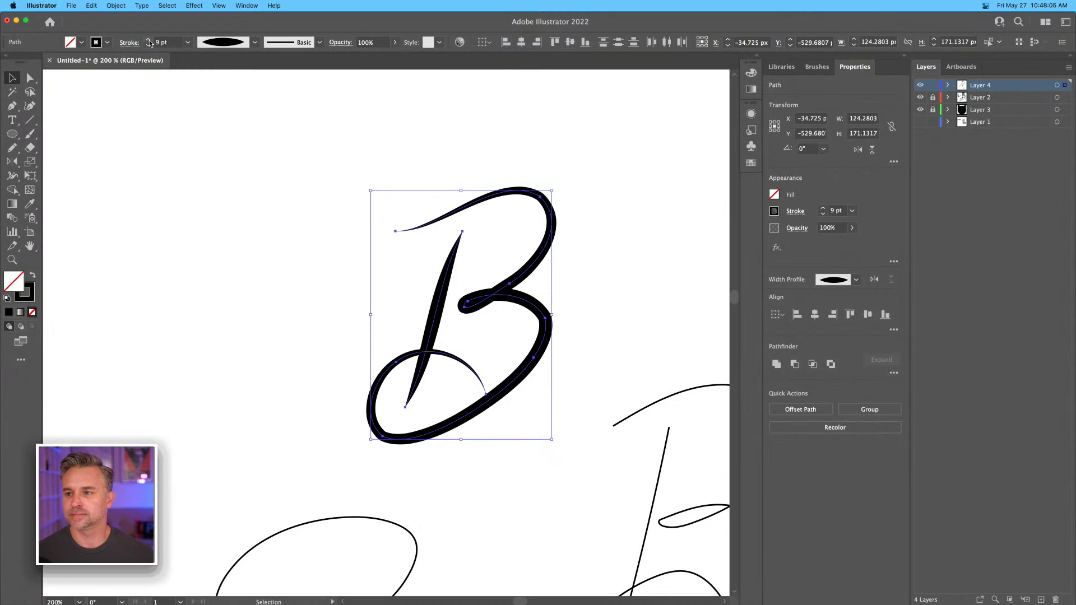
click(284, 213)
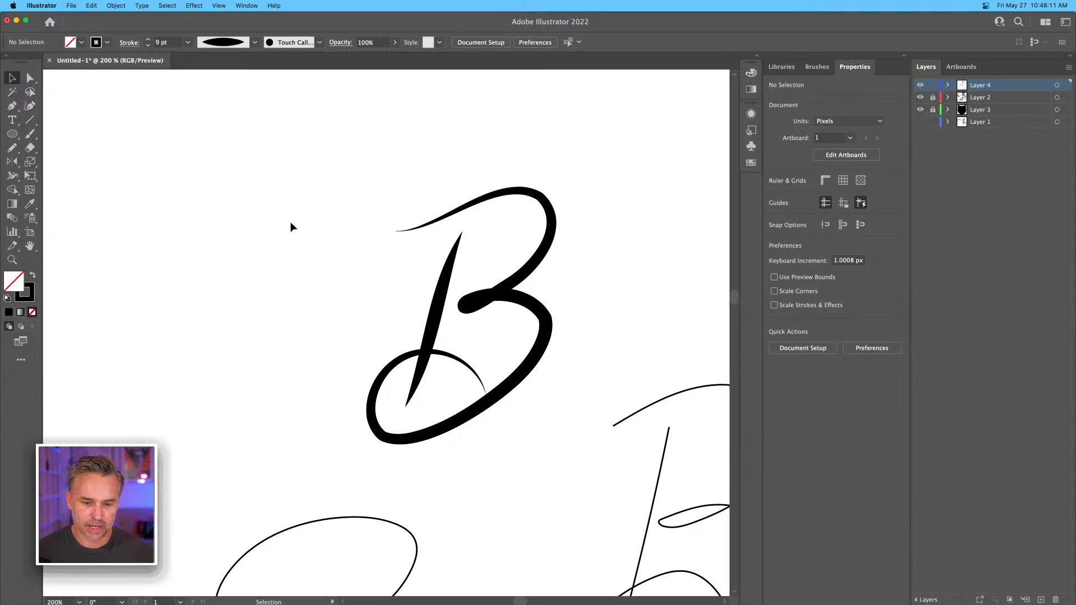
Remove the extra anchor point from the waist loop of the thick B and pull smooth vertical handles from the remaining point.
click(431, 302)
click(30, 78)
click(365, 309)
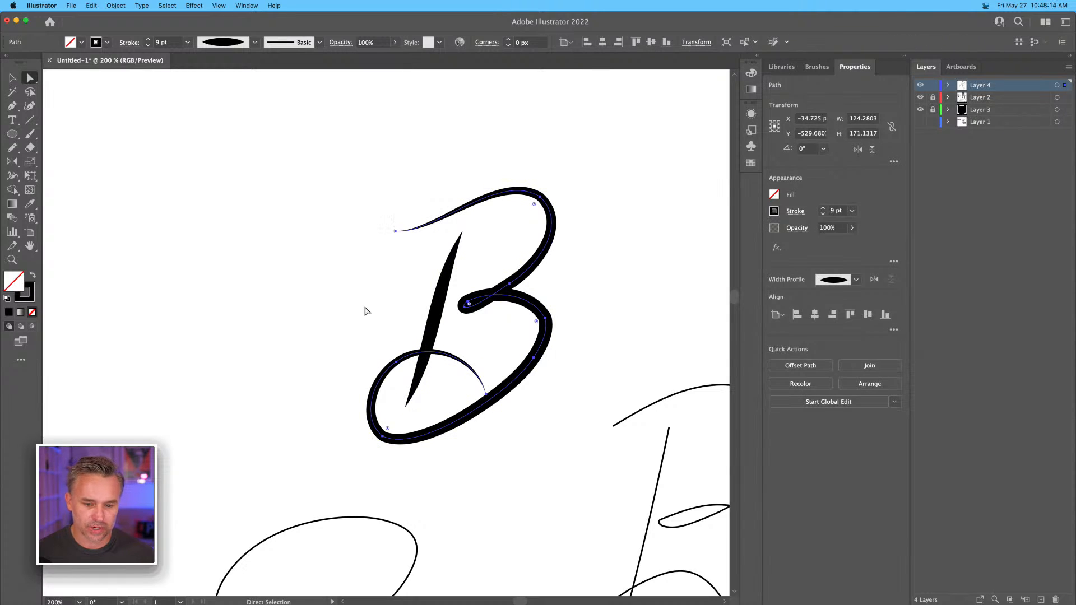
click(466, 310)
key(super+equal)
drag(455, 309, 560, 258)
drag(489, 286, 478, 290)
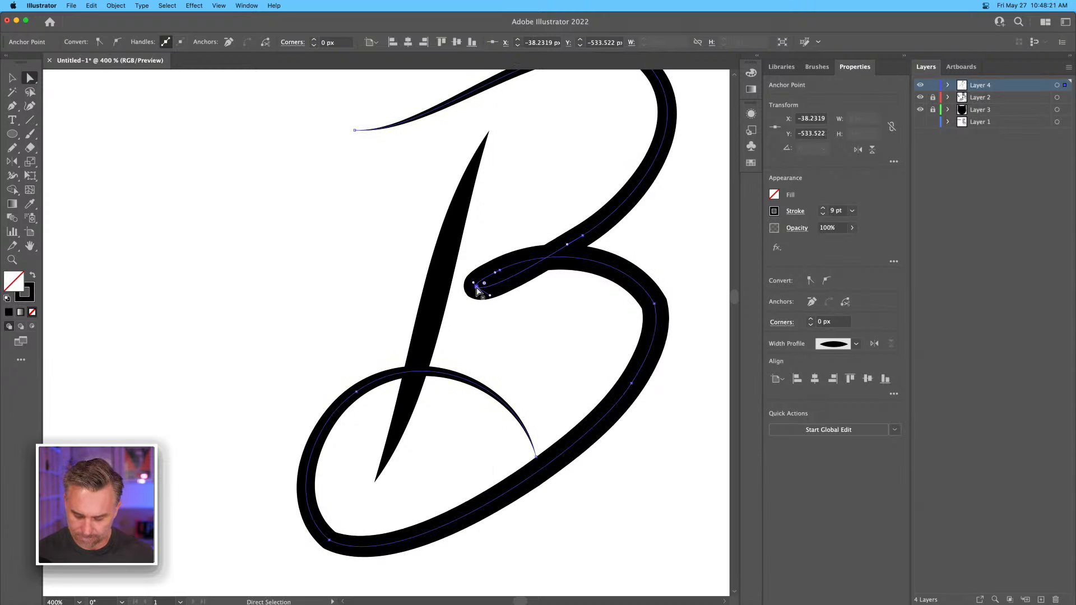
key(p)
click(499, 270)
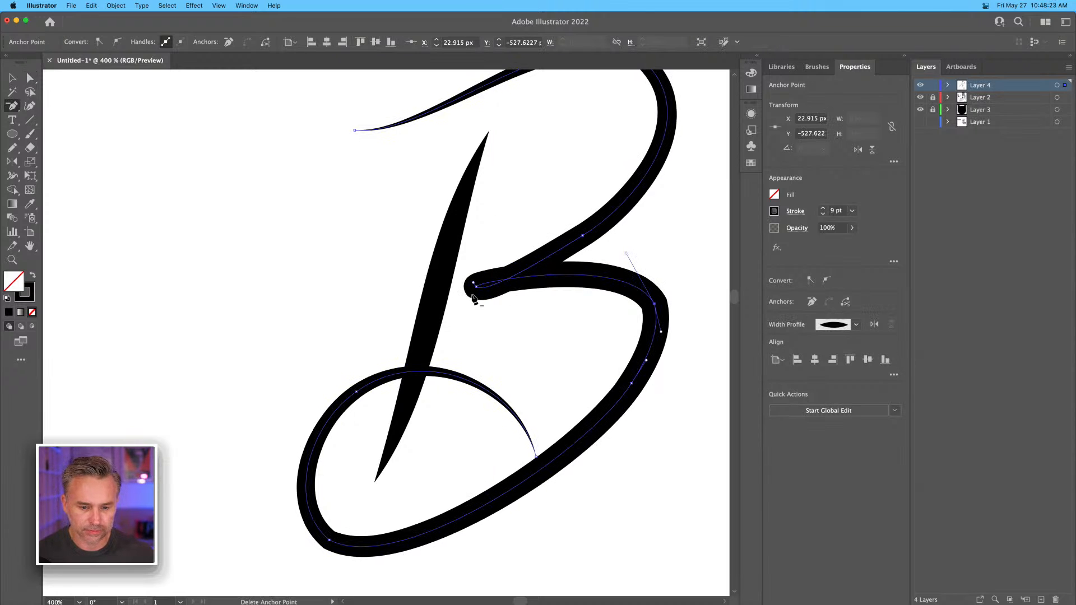
key(alt)
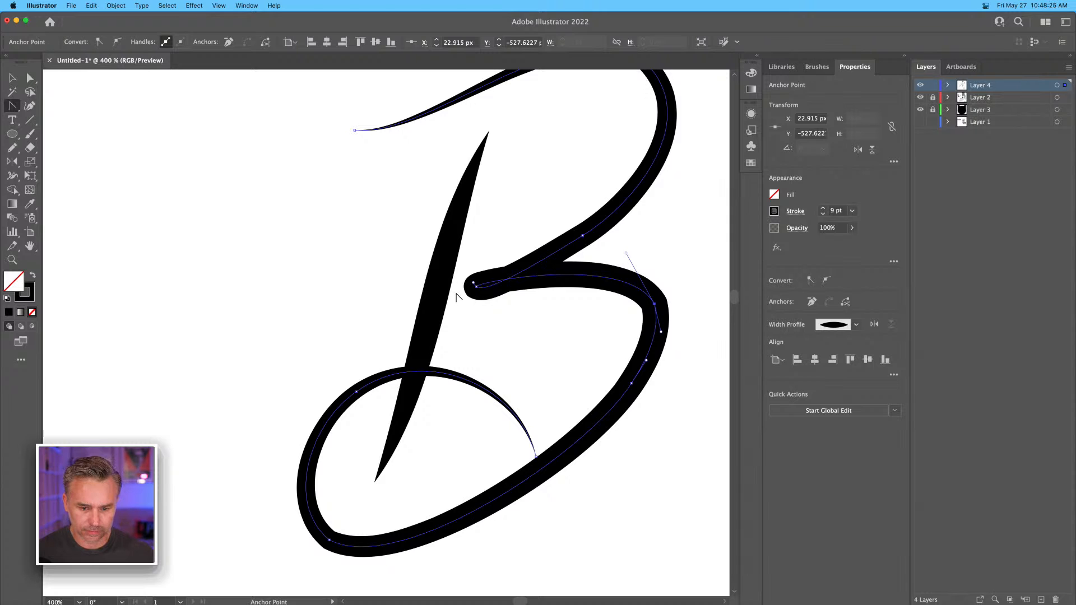
drag(476, 287, 477, 245)
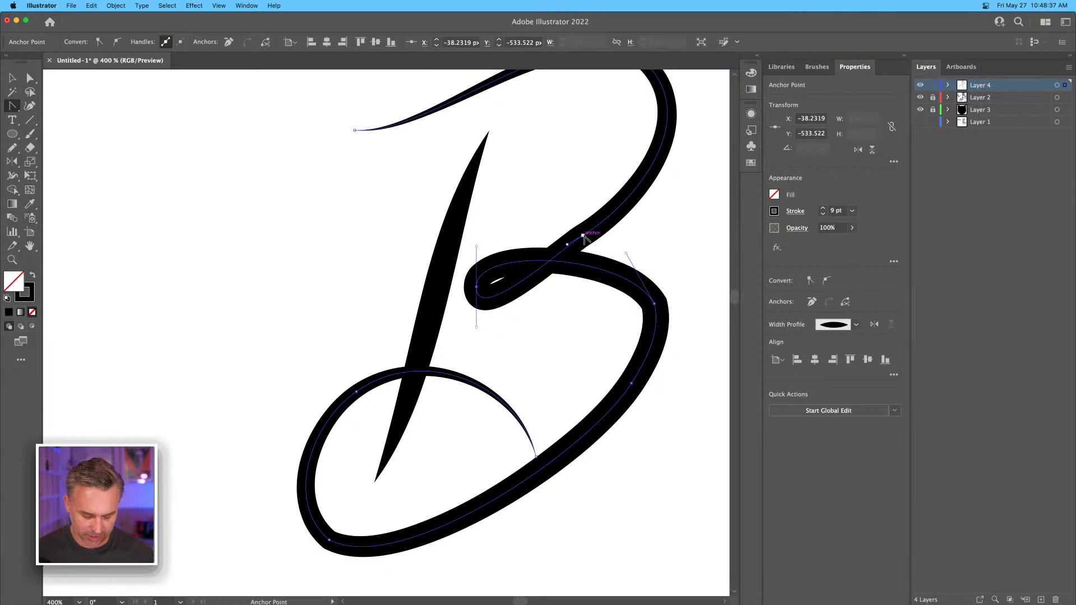
Smooth the curve leading from the upper bowl into the waist loop and adjust the handle on the lower bowl's outer edge.
key(a)
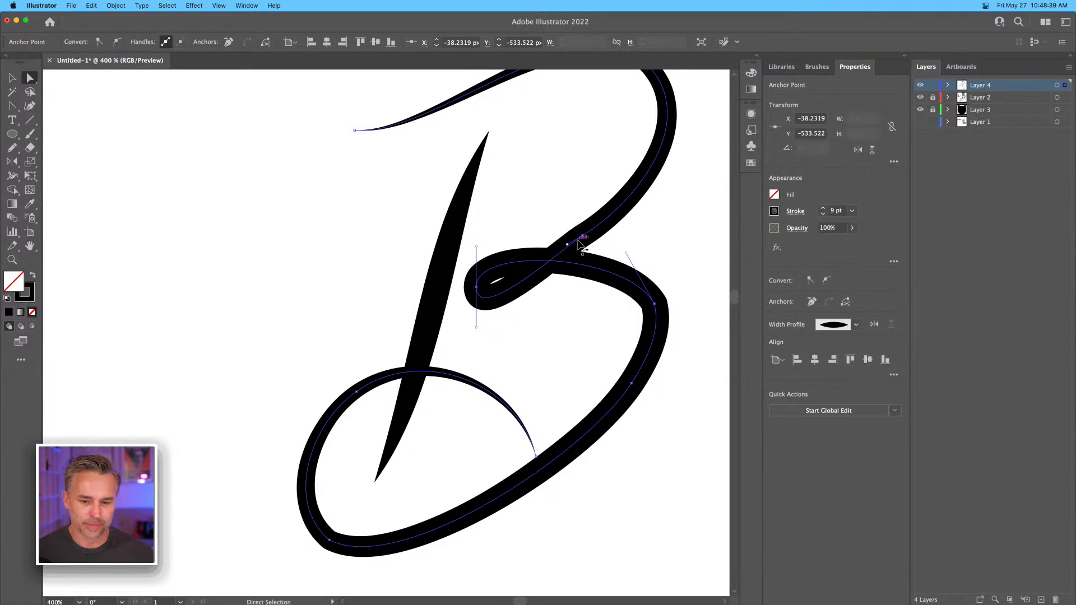
click(567, 246)
drag(567, 247, 590, 240)
key(super+minus)
scroll(552, 285, left, 4)
scroll(553, 286, down, 3)
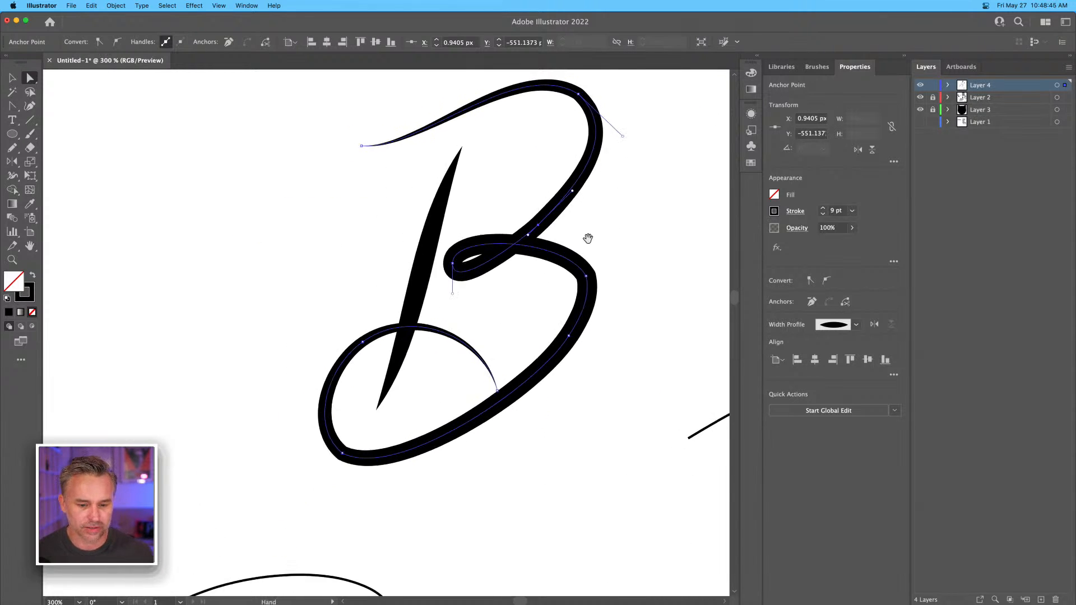
click(586, 276)
drag(591, 295, 592, 306)
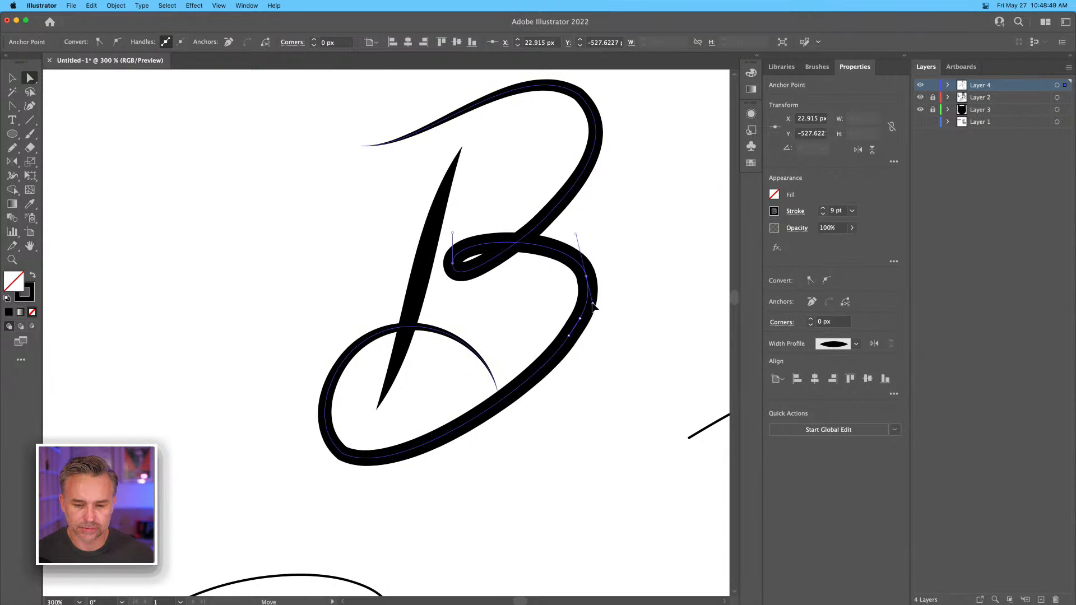
click(331, 243)
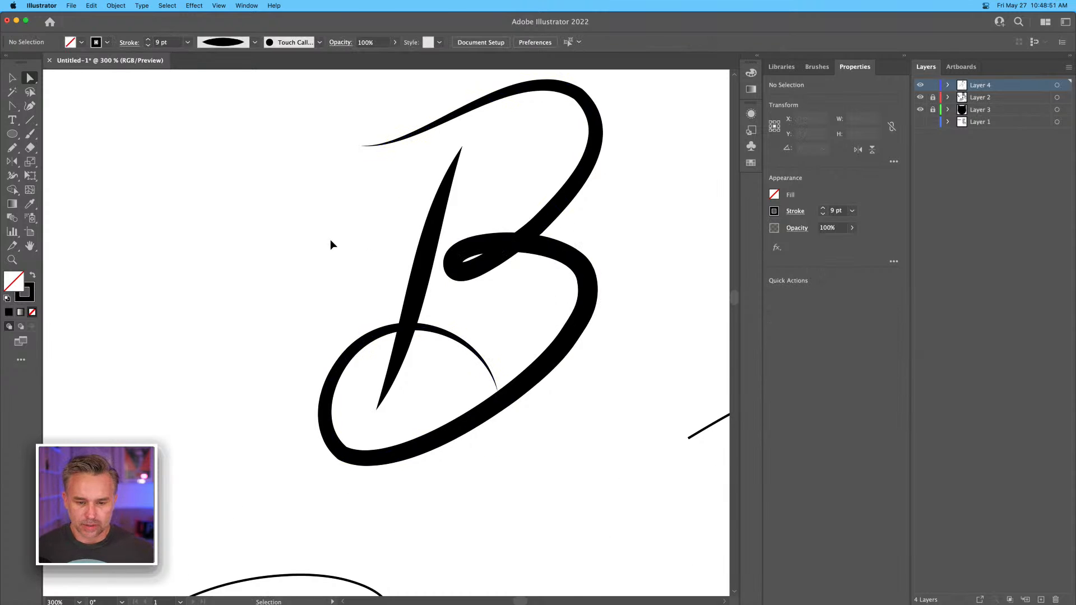
Compare the thick B with the other sketches, the lettering studies and the business card photo.
key(super+1)
key(v)
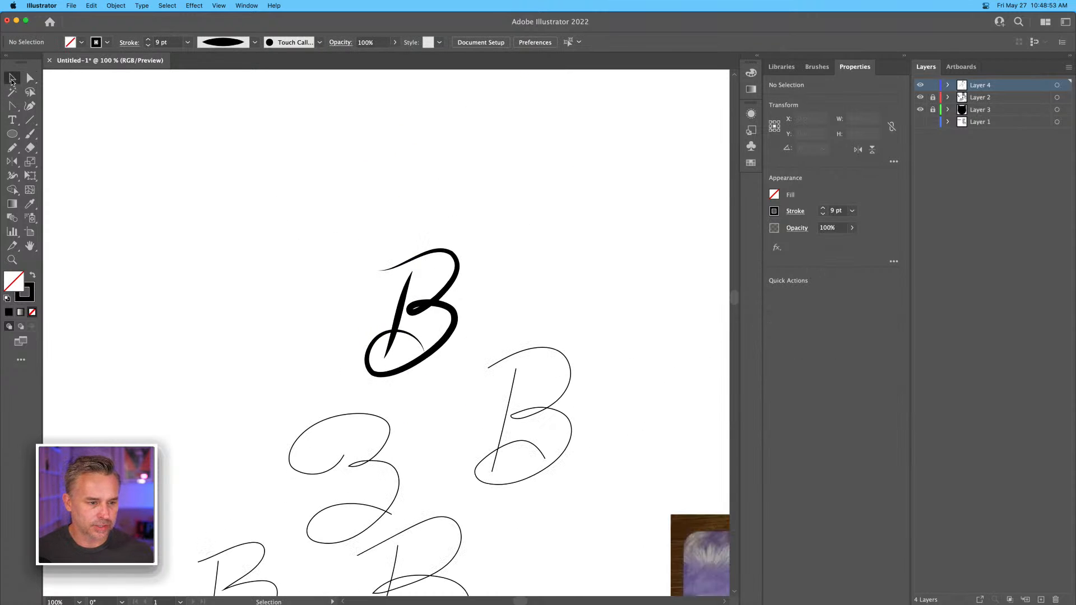
scroll(257, 291, down, 5)
scroll(257, 291, left, 5)
drag(399, 169, 503, 332)
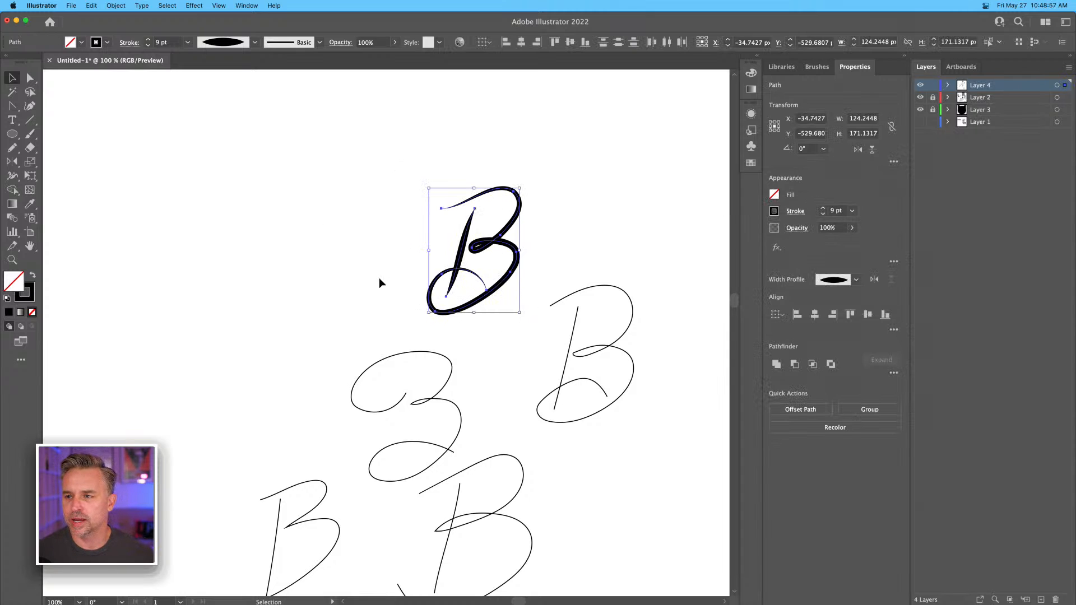
key(a)
key(super+minus)
key(v)
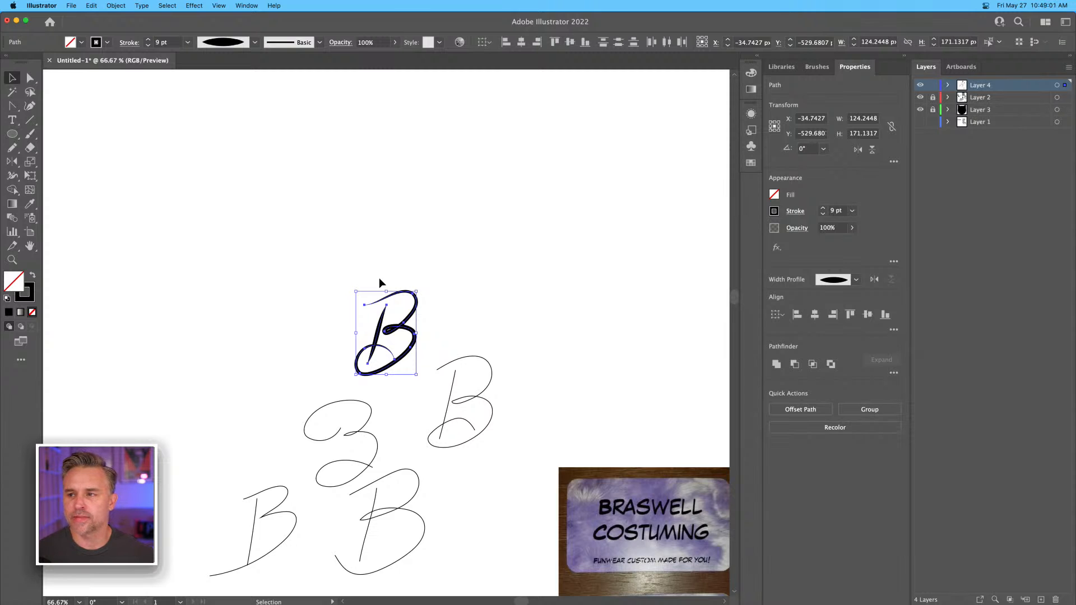
key(super+minus)
key(super+minus)
key(super+minus)
key(space)
drag(440, 347, 533, 313)
key(super+plus)
key(super+plus)
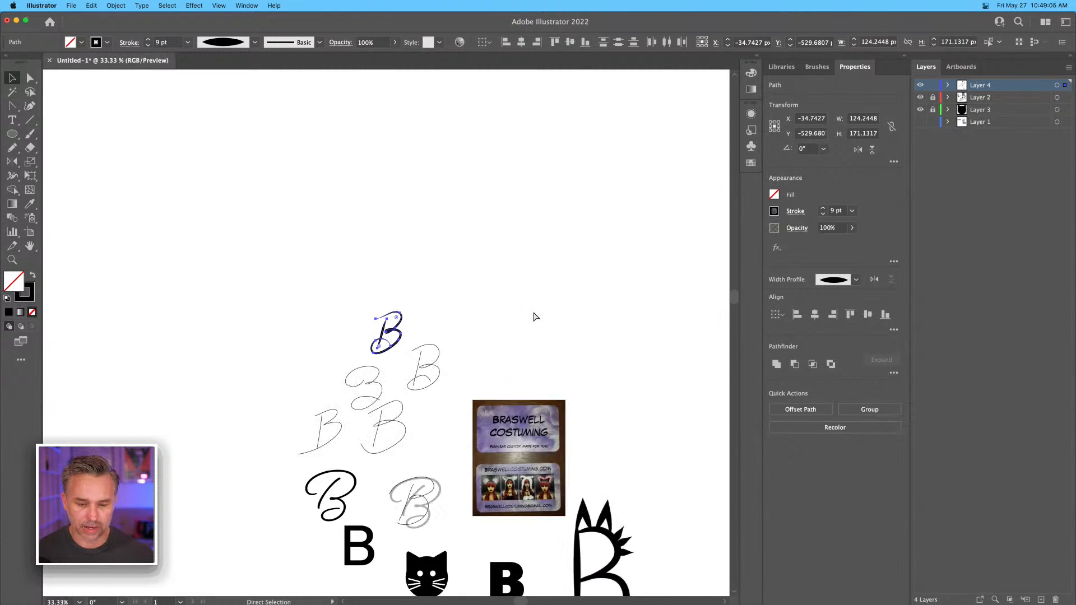
key(super+minus)
key(super+minus)
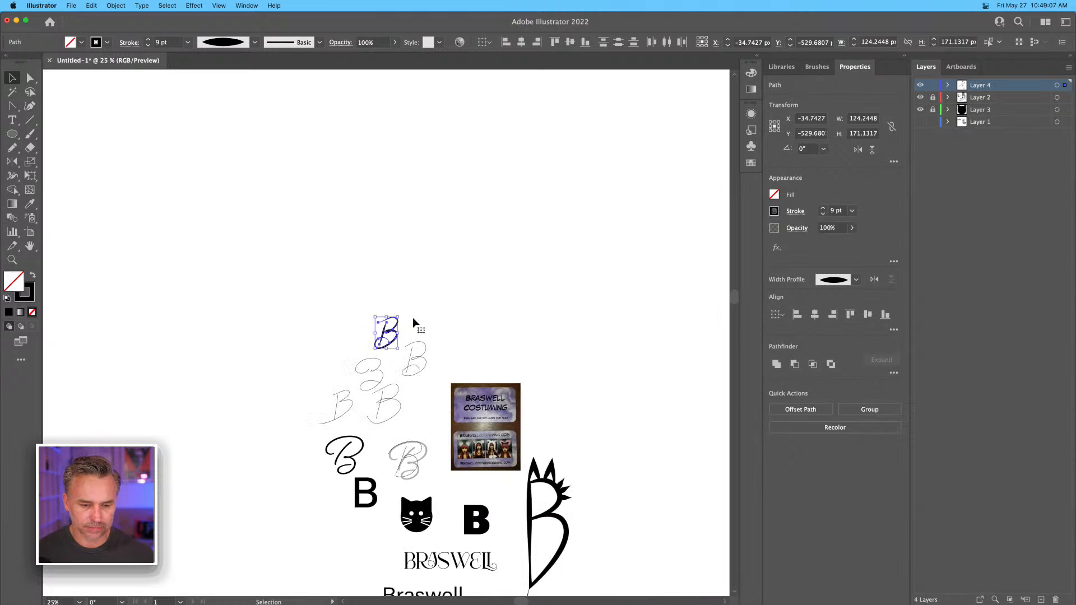
Delete the four thin freehand sketches lying between the thick B and the script letters.
drag(406, 402, 402, 409)
key(Delete)
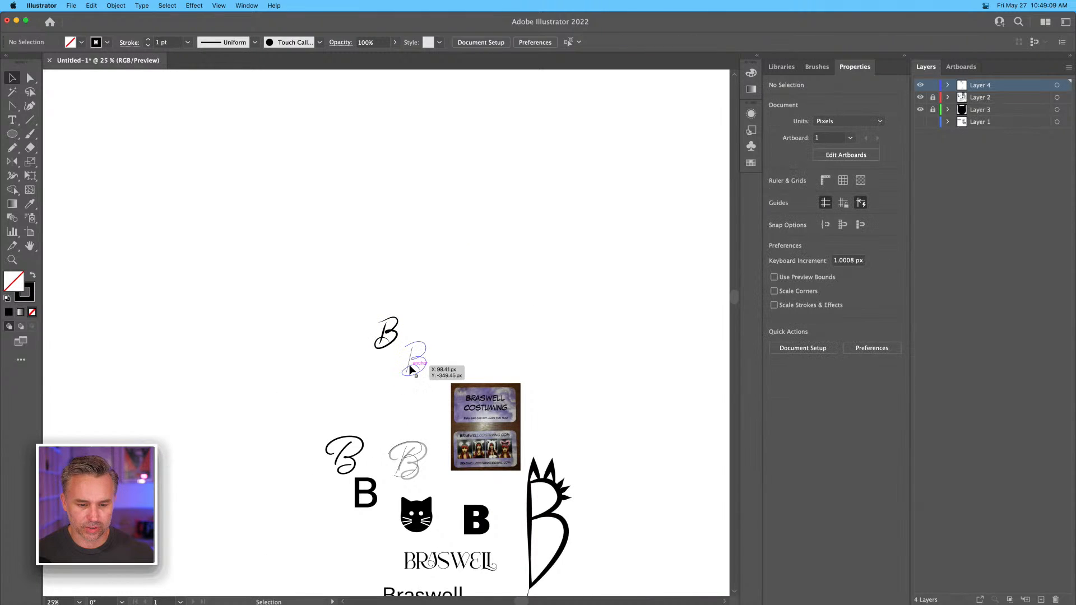
click(406, 371)
key(Delete)
Move the thick B down into the space just above the faded script B.
drag(360, 301, 437, 317)
key(super+equal)
key(super+equal)
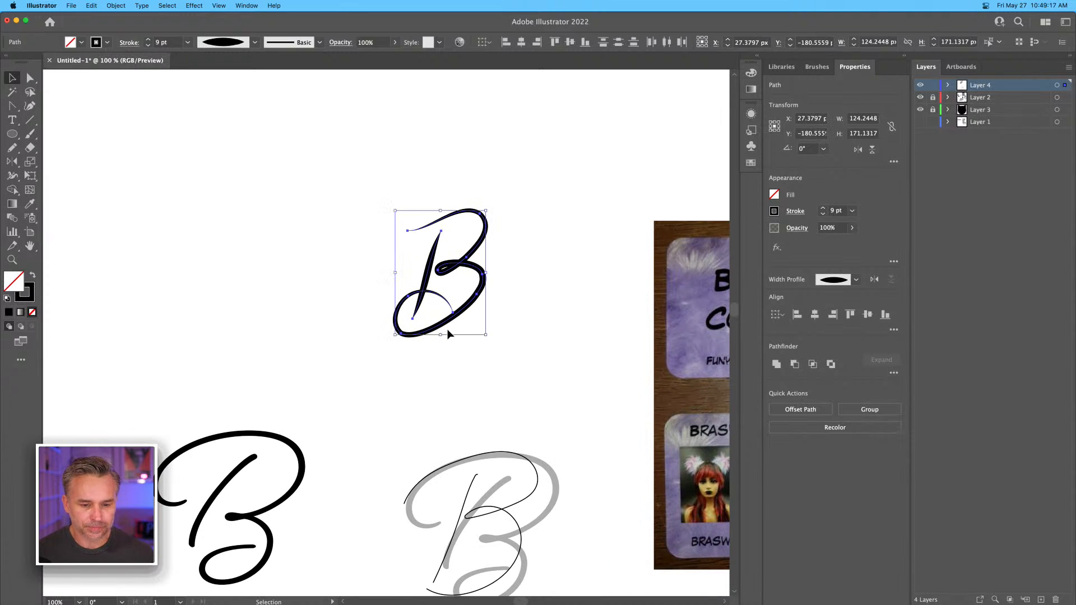
Enlarge the thick B to about 192 by 248 px and tilt it slightly clockwise, to an angle of about 357°.
drag(394, 206, 332, 149)
drag(424, 262, 446, 316)
drag(424, 231, 348, 173)
key(space)
drag(440, 298, 409, 253)
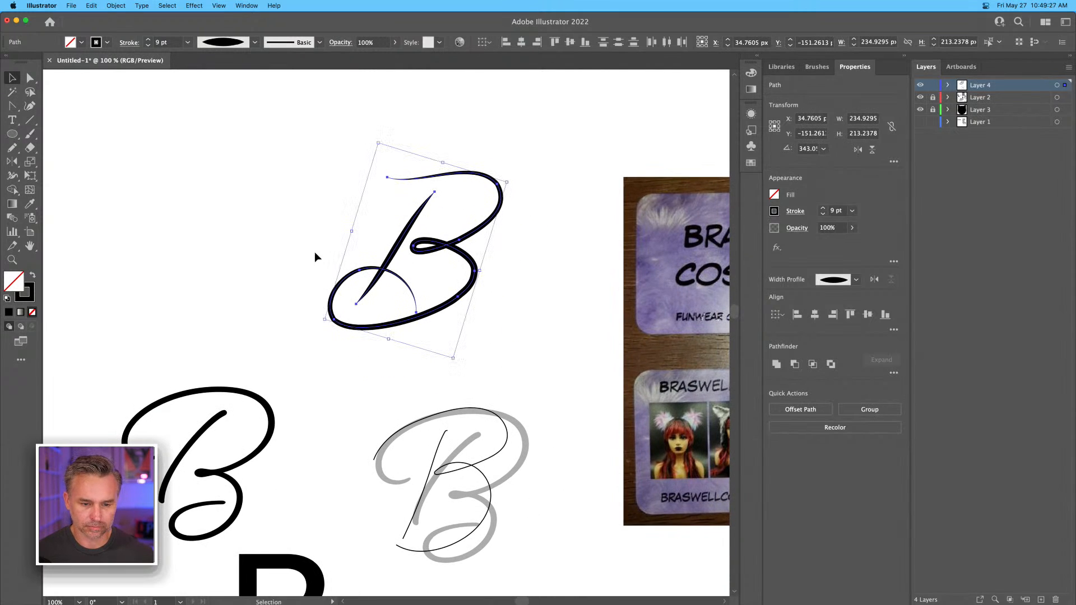
drag(374, 138, 352, 156)
click(267, 178)
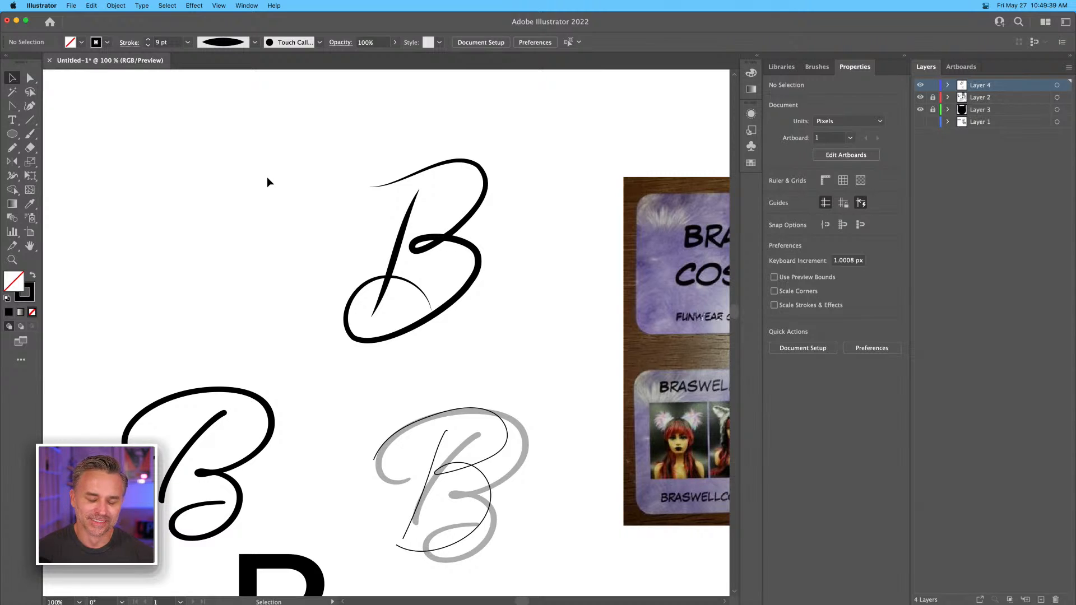
Increase the stroke weight of the enlarged B to 12 pt.
drag(329, 138, 476, 352)
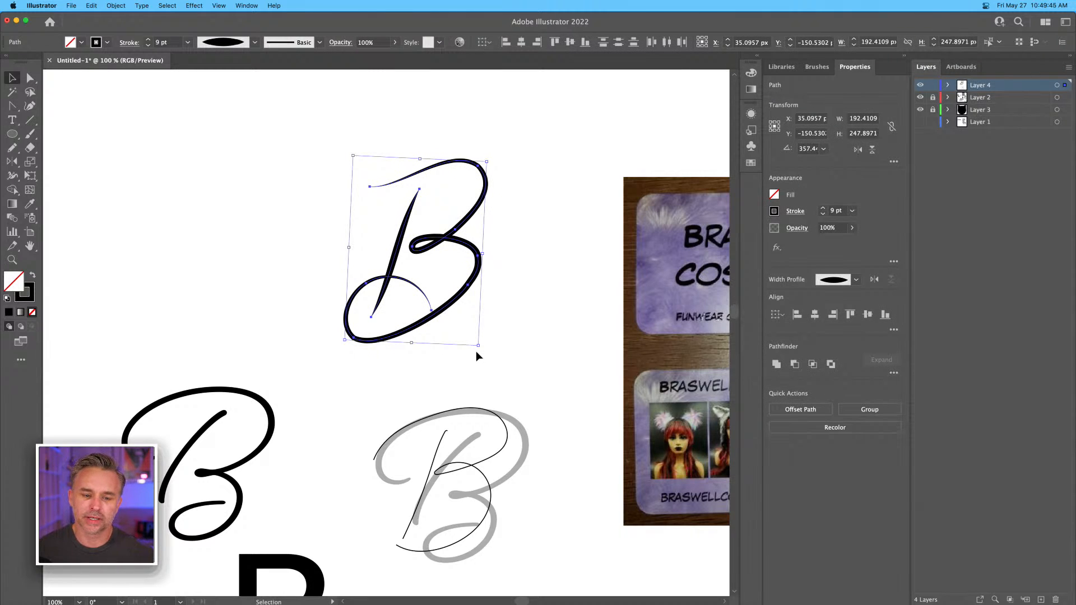
click(148, 39)
click(149, 40)
click(149, 40)
click(149, 40)
click(149, 40)
click(149, 40)
key(space)
drag(644, 360, 368, 216)
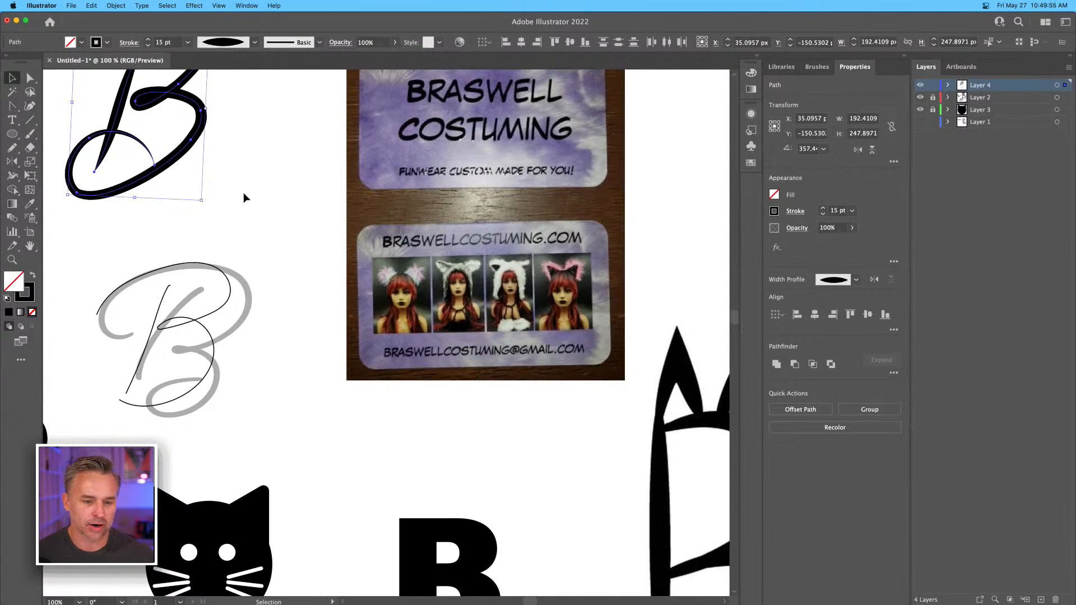
click(243, 192)
drag(236, 185, 499, 373)
drag(250, 152, 491, 393)
click(148, 46)
click(148, 46)
click(148, 46)
click(343, 261)
drag(244, 177, 558, 402)
click(123, 160)
Draw a diagonal line about 120 px wide and 198 px high beside the B and give it the triangular one-end taper profile.
key(backslash)
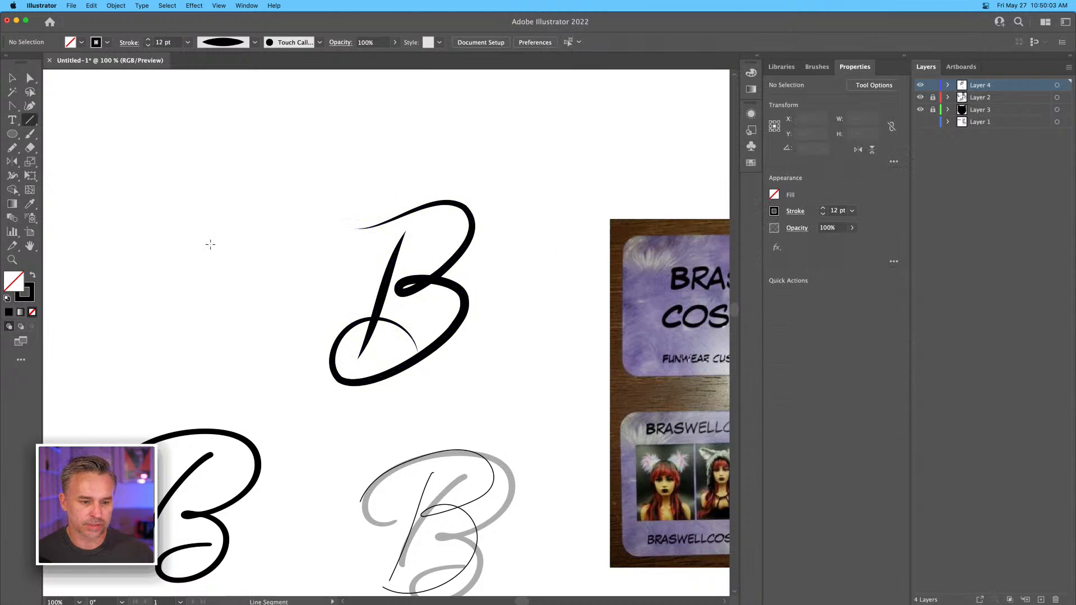
mouse_move(250, 182)
mouse_down()
mouse_move(359, 335)
mouse_move(338, 327)
mouse_up()
key(v)
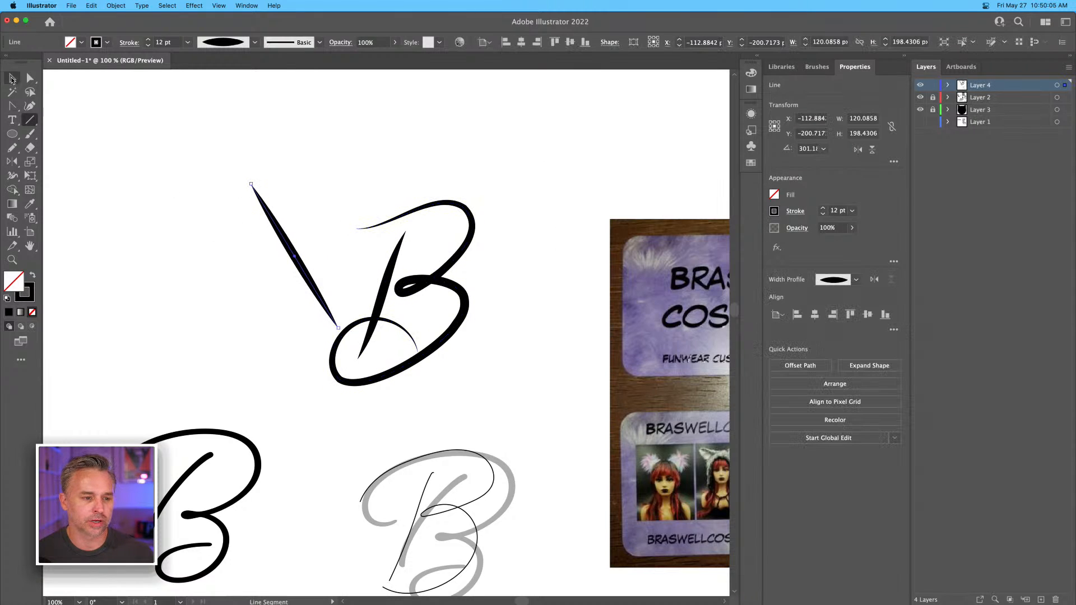
click(254, 44)
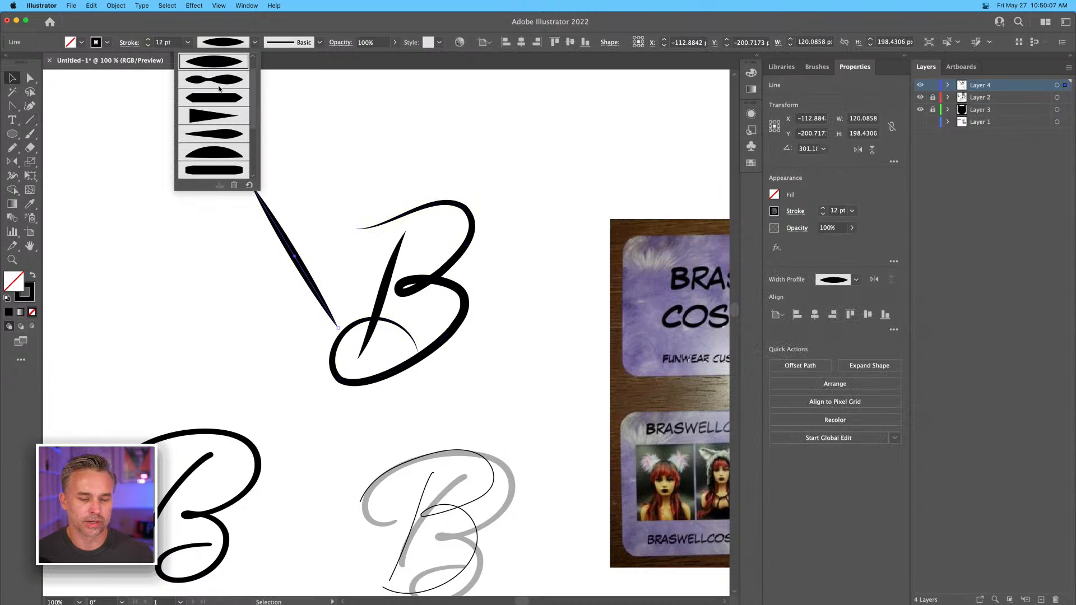
scroll(219, 88, up, 1)
click(213, 133)
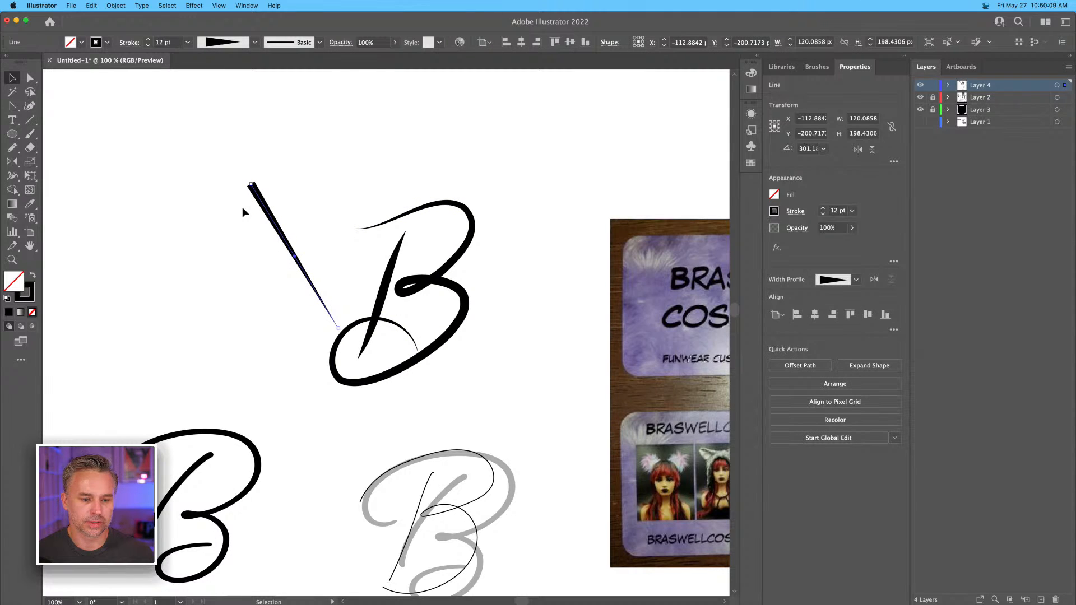
Shift the tapered line clear of the B and duplicate the B's curved stroke, without its stem, into the space beside the original.
mouse_move(274, 233)
mouse_down()
mouse_move(389, 241)
mouse_move(263, 208)
mouse_move(266, 231)
mouse_up()
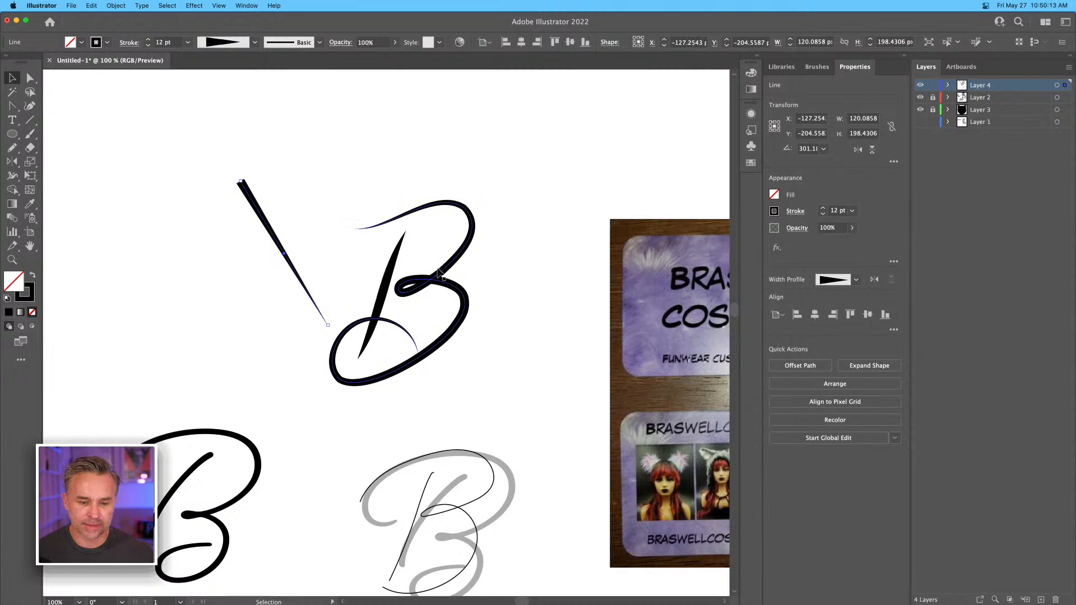
click(448, 284)
drag(448, 284, 205, 284)
Rotate the tapered line into a slanted stem about 90 px wide and 214 px high on the duplicated B curve.
click(250, 193)
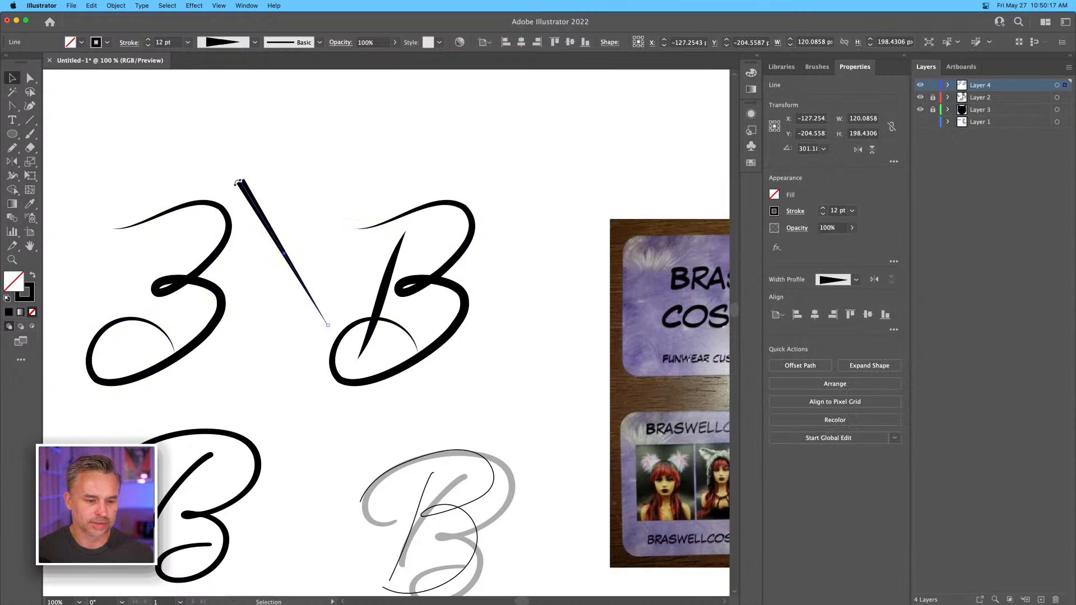
mouse_move(238, 179)
mouse_down()
mouse_move(315, 176)
mouse_move(159, 246)
mouse_move(174, 205)
mouse_move(170, 215)
mouse_up()
click(31, 78)
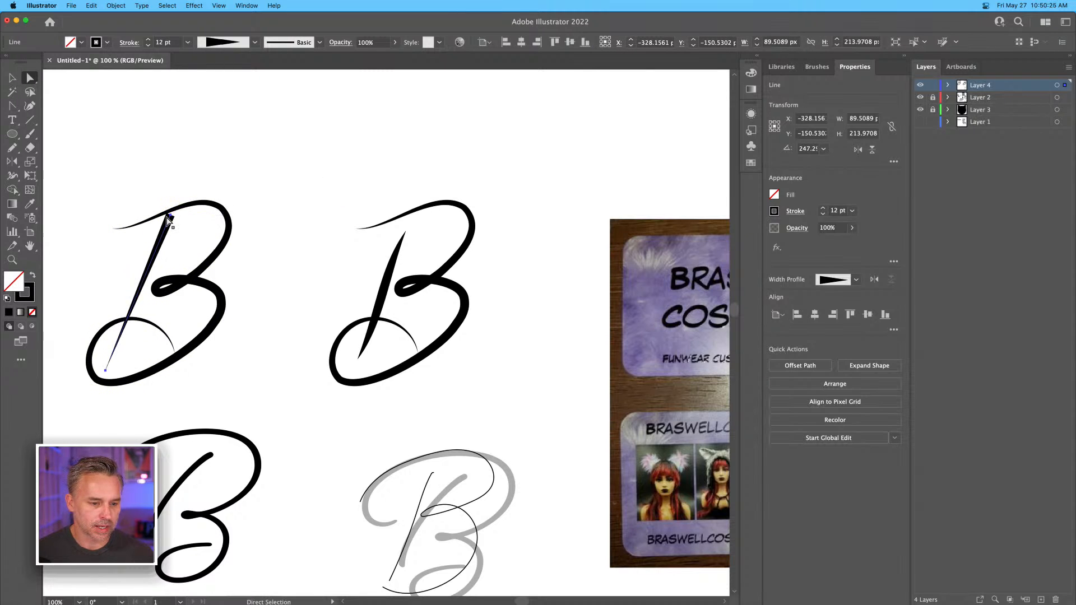
Draw a separate vertical tapered line about 207 px high beside the duplicated B as the needle's shaft.
key(super+equal)
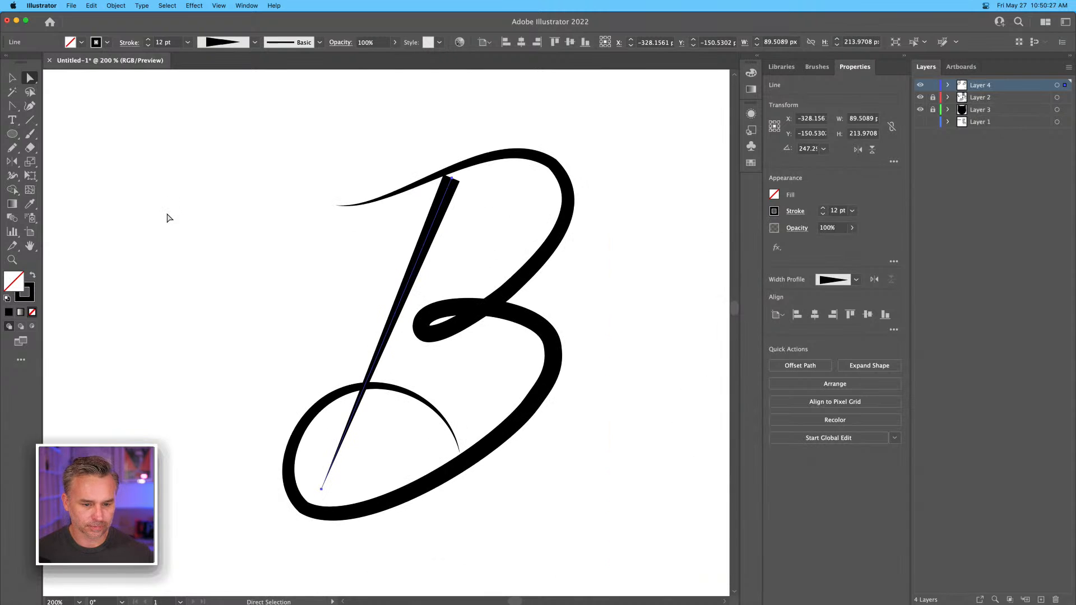
click(29, 119)
drag(159, 169, 163, 475)
drag(173, 215, 264, 244)
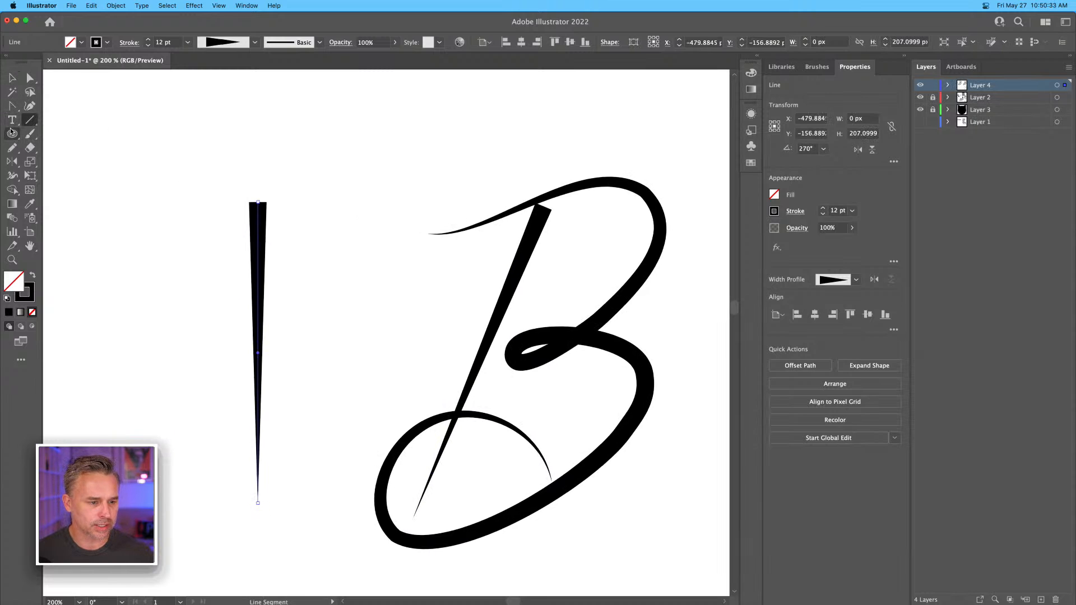
Draw an ellipse about 13 by 38 px at the shaft's wide end and give it the Uniform width profile.
click(11, 133)
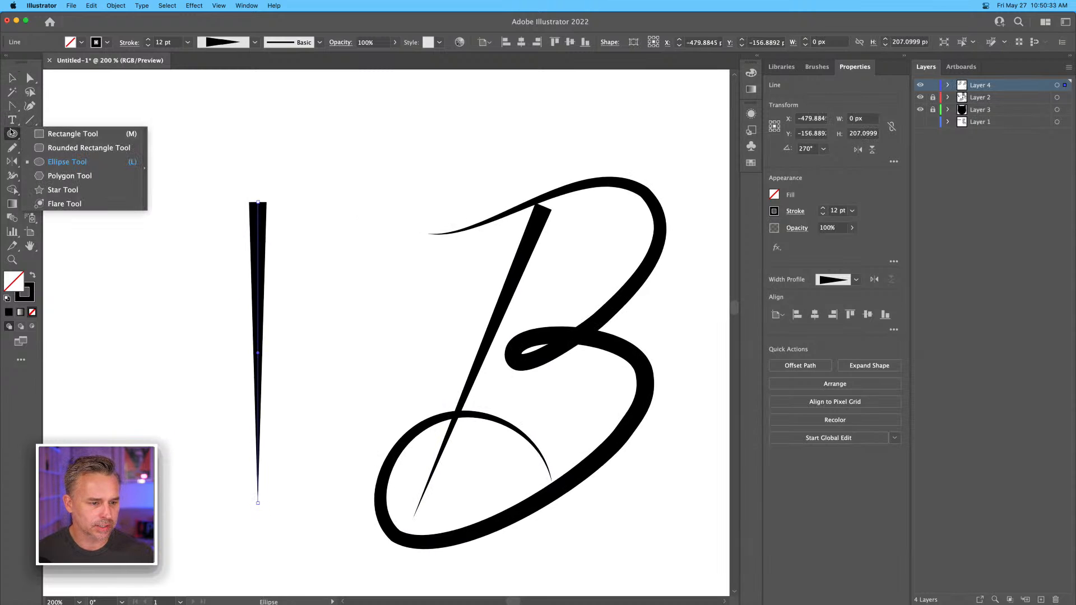
click(56, 155)
drag(246, 149, 265, 206)
click(253, 42)
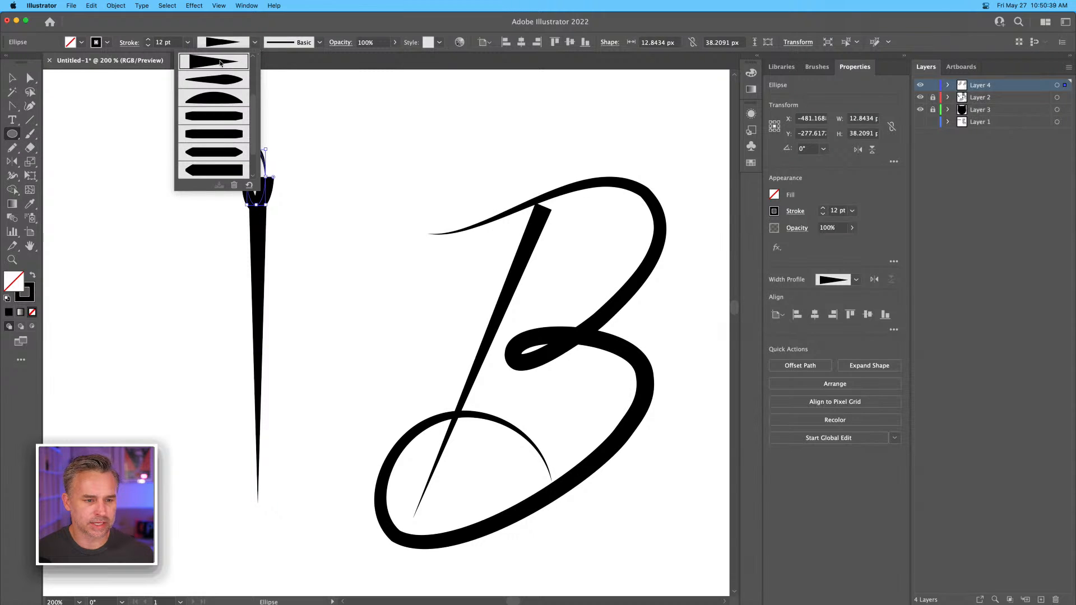
click(208, 61)
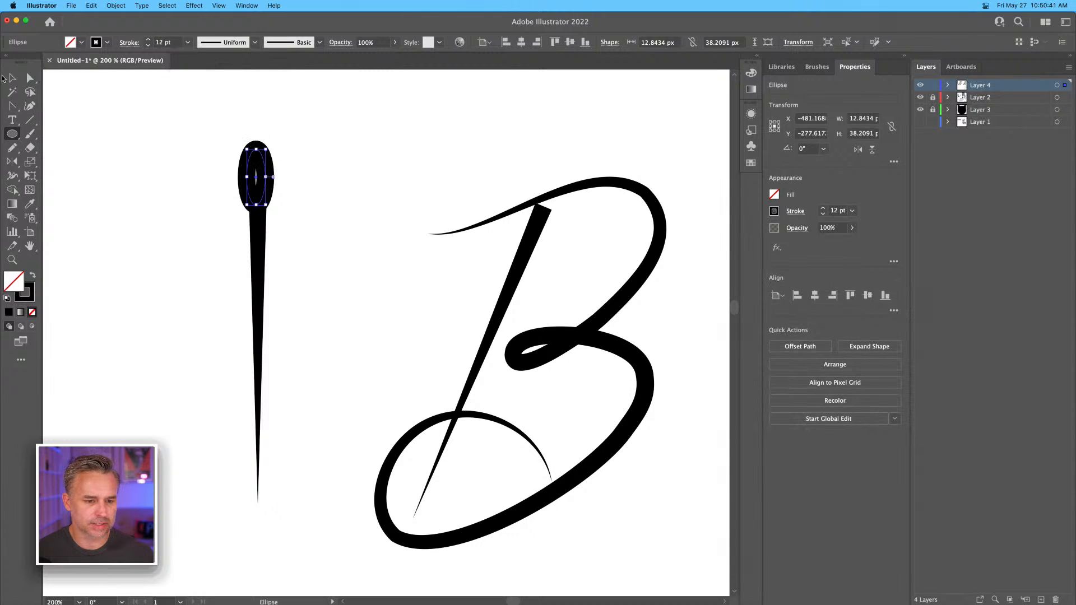
Form the needle's eye by narrowing the ellipse to about 9 px with a thinner stroke and centring it on the shaft.
click(12, 78)
drag(246, 177, 247, 177)
click(148, 46)
click(148, 46)
click(148, 45)
click(148, 45)
click(148, 45)
drag(247, 177, 260, 214)
drag(197, 162, 326, 271)
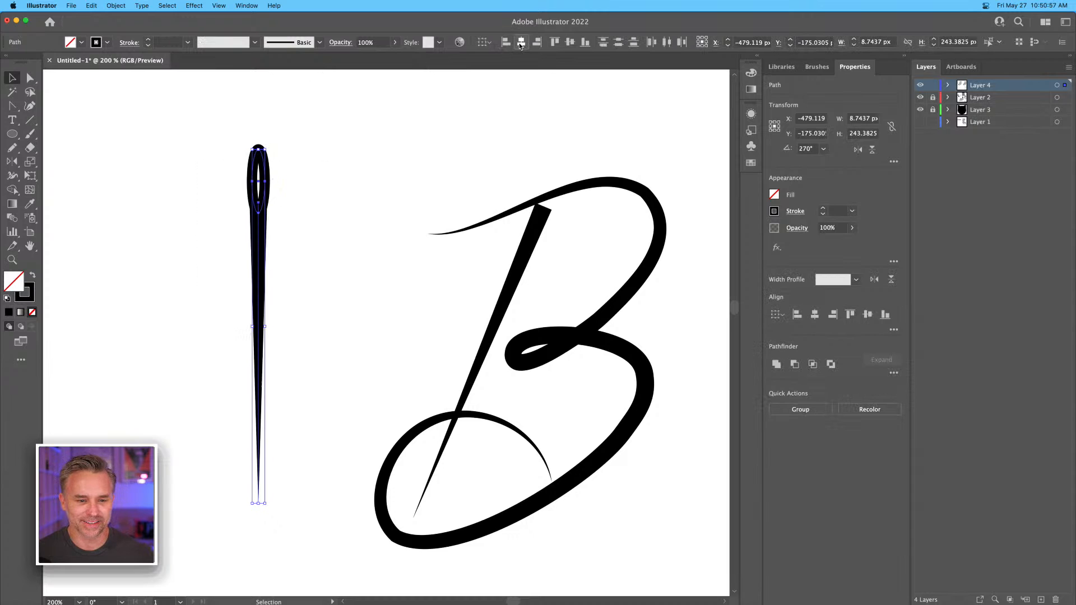
click(219, 180)
Replace the duplicated B's tapered stem with the grouped needle, tilted to follow the letter's slant.
click(493, 348)
key(Delete)
drag(204, 154, 296, 304)
key(ctrl+g)
drag(260, 255, 466, 286)
drag(457, 182, 499, 170)
click(398, 158)
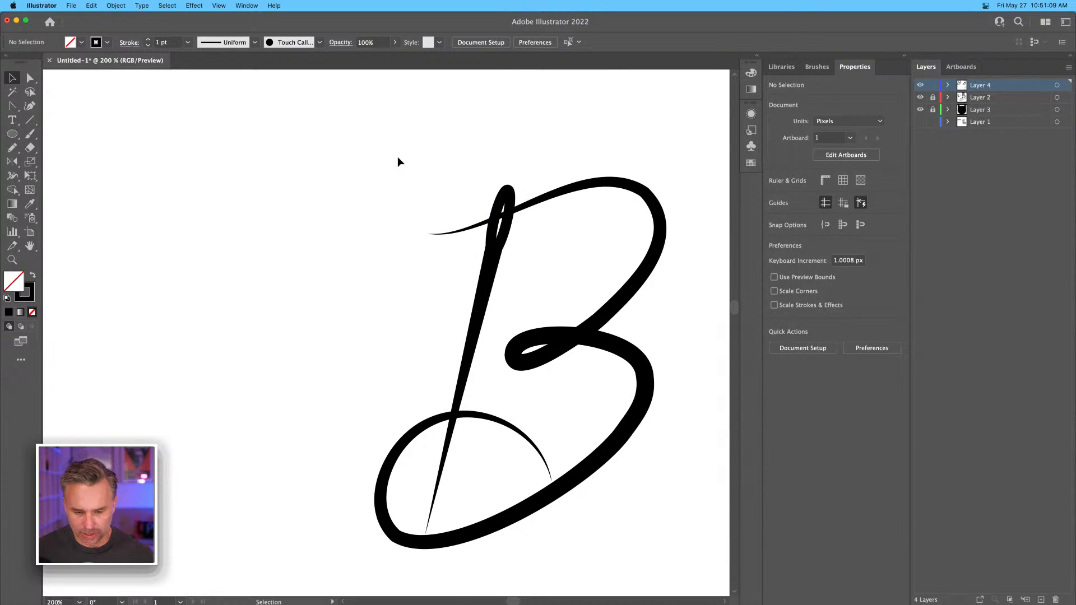
Duplicate the needle B, including its curve and needle, into the empty space beside it.
key(super+minus)
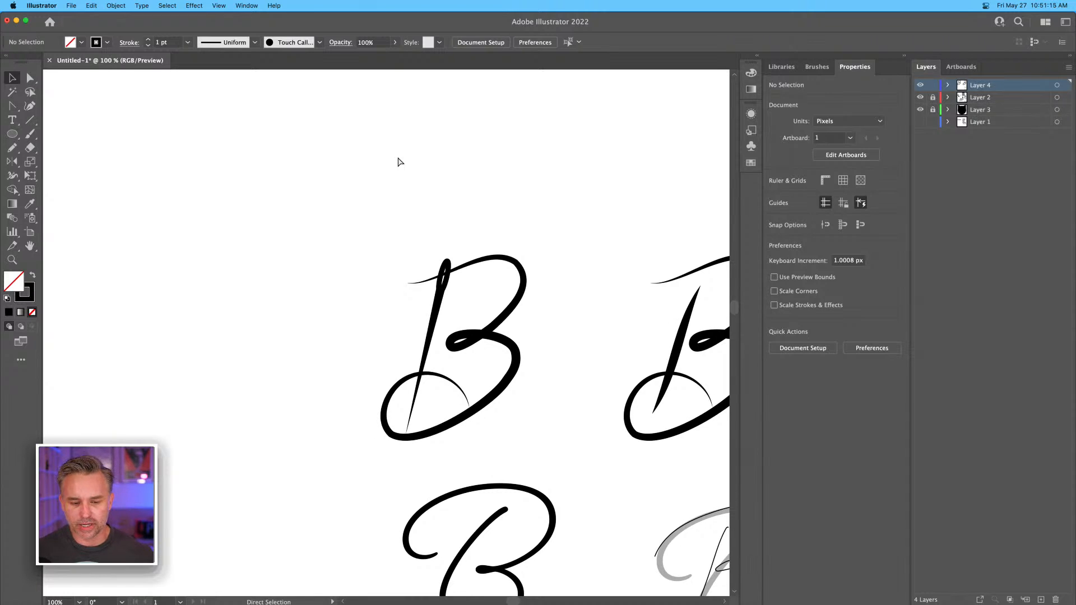
drag(278, 213, 569, 448)
drag(478, 402, 288, 403)
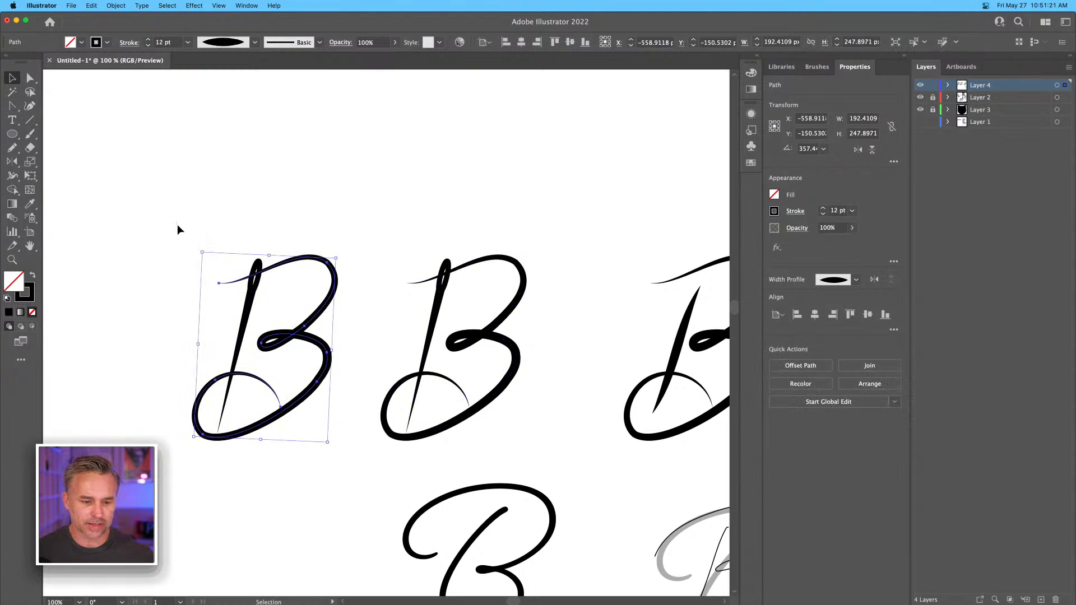
drag(241, 430, 403, 404)
key(super+shift+a)
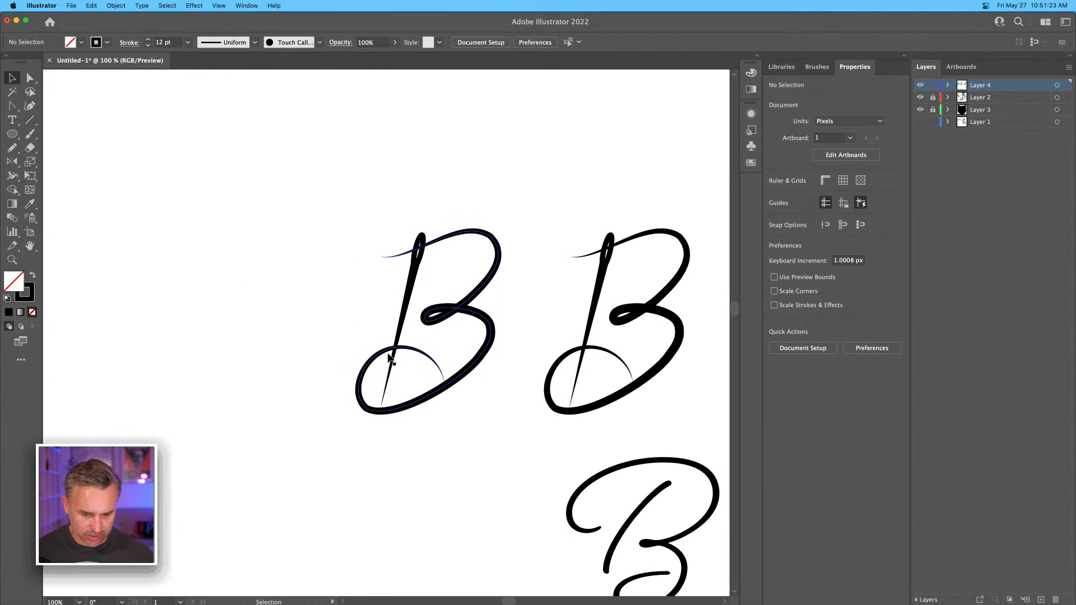
Pull the tapered end of the new B's lower curl inward, away from the thick bottom stroke.
key(super+equal)
key(super+equal)
key(super+equal)
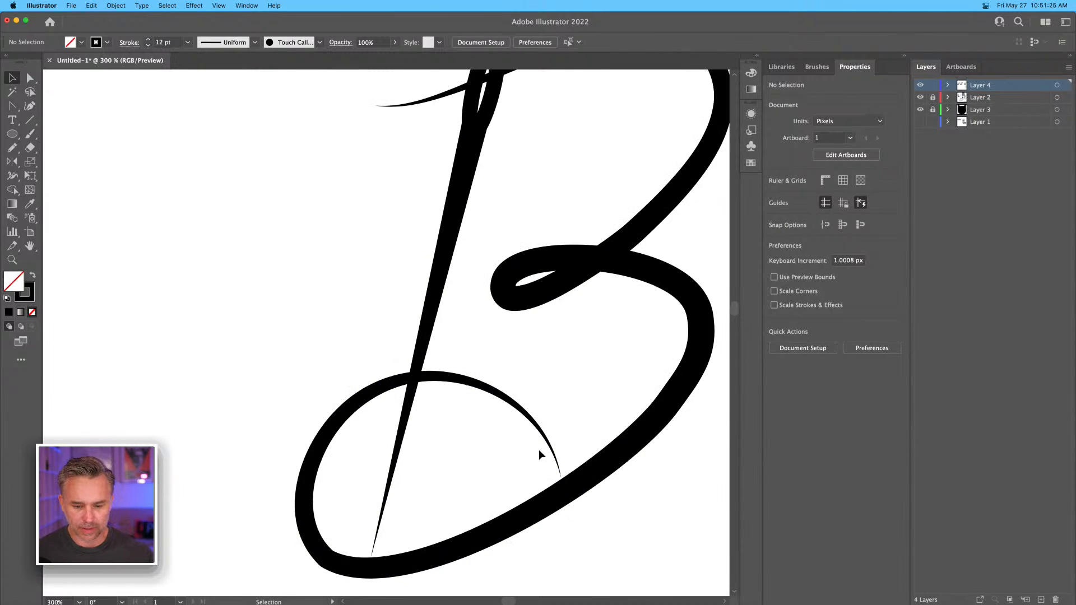
click(555, 483)
click(31, 79)
click(512, 466)
drag(562, 477, 535, 458)
drag(468, 381, 464, 386)
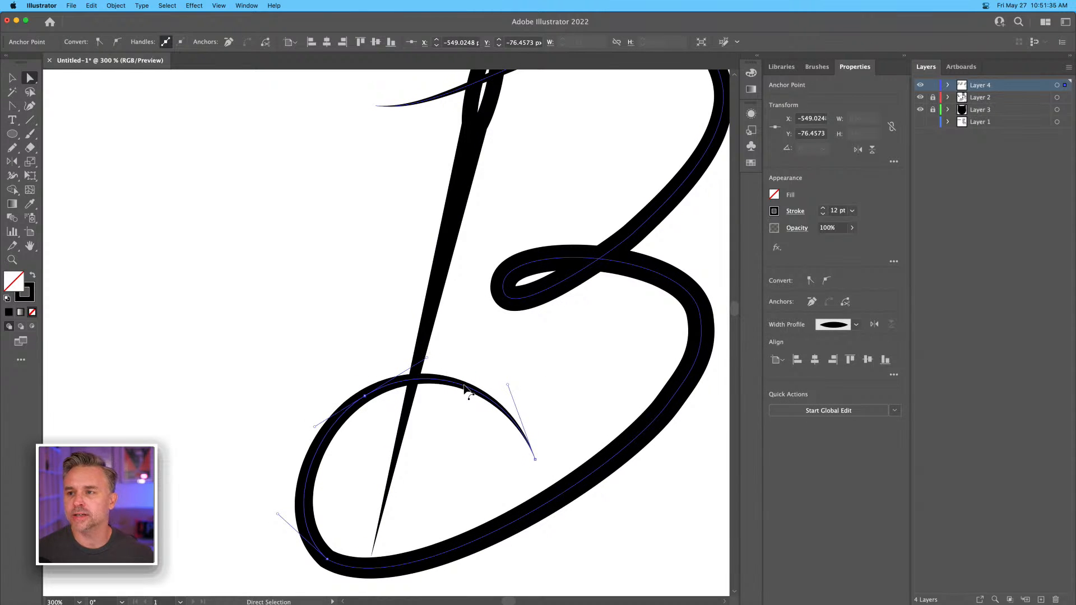
click(311, 256)
key(super+1)
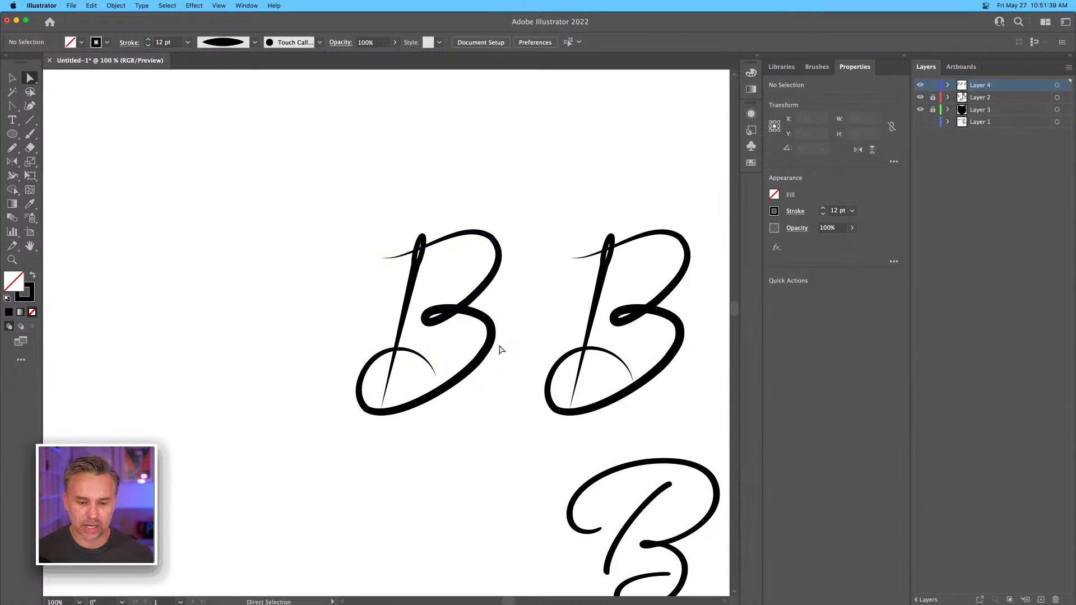
Refine the curve of the new B's lower bowl by adjusting its anchor points and handles.
drag(469, 193, 522, 273)
key(super+equal)
key(super+equal)
key(super+equal)
mouse_move(400, 211)
mouse_down()
mouse_move(399, 181)
mouse_move(415, 200)
mouse_up()
drag(413, 427, 518, 217)
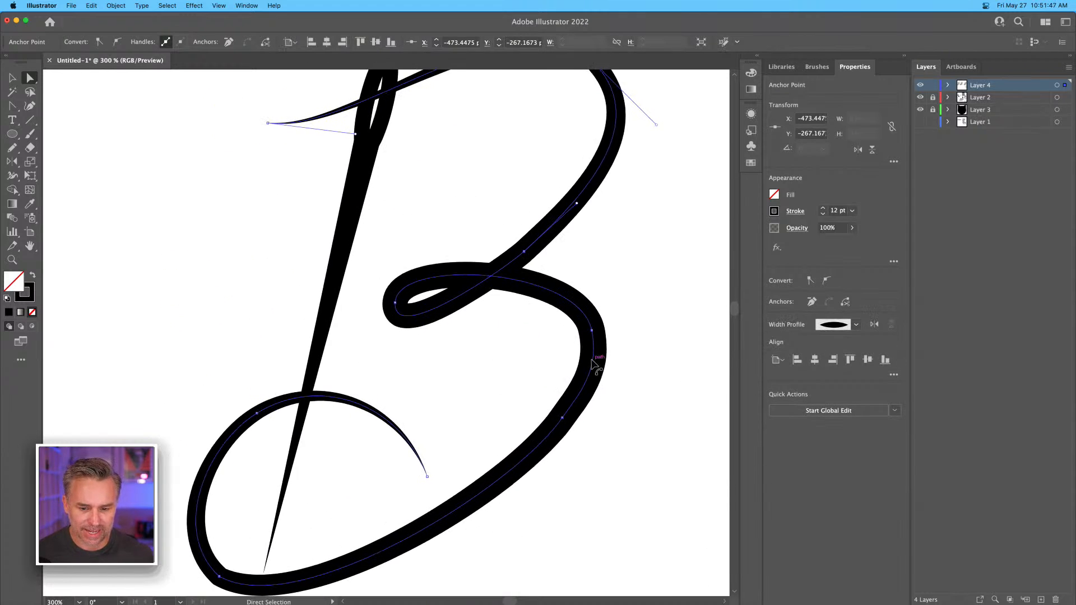
drag(592, 330, 595, 332)
drag(558, 426, 555, 428)
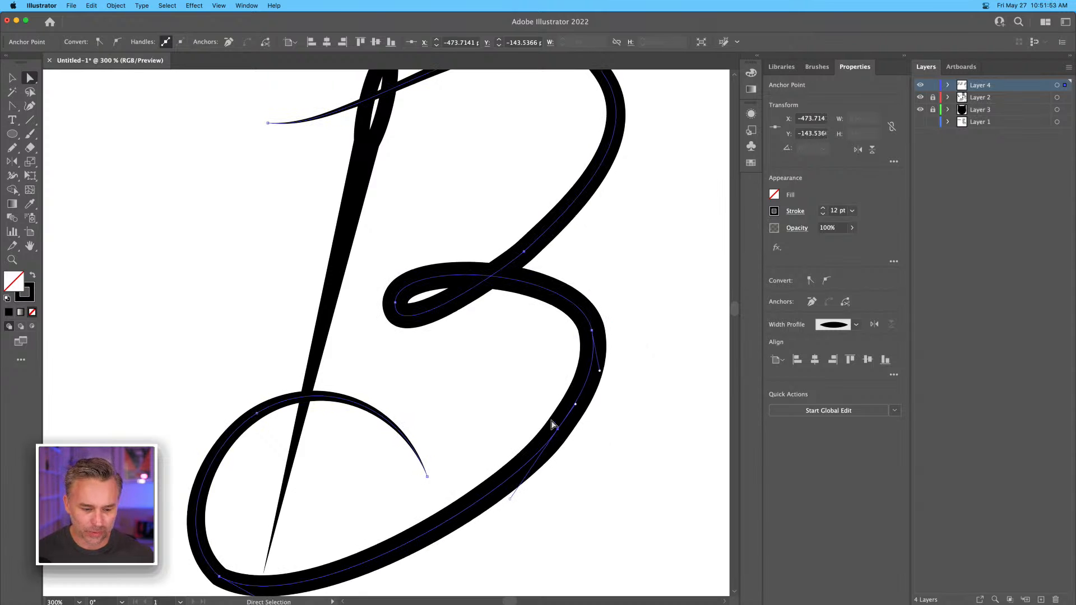
Smooth the kink at the outer bottom corner of the B's lower loop by redrawing that anchor's direction handles.
drag(217, 413, 387, 235)
click(389, 399)
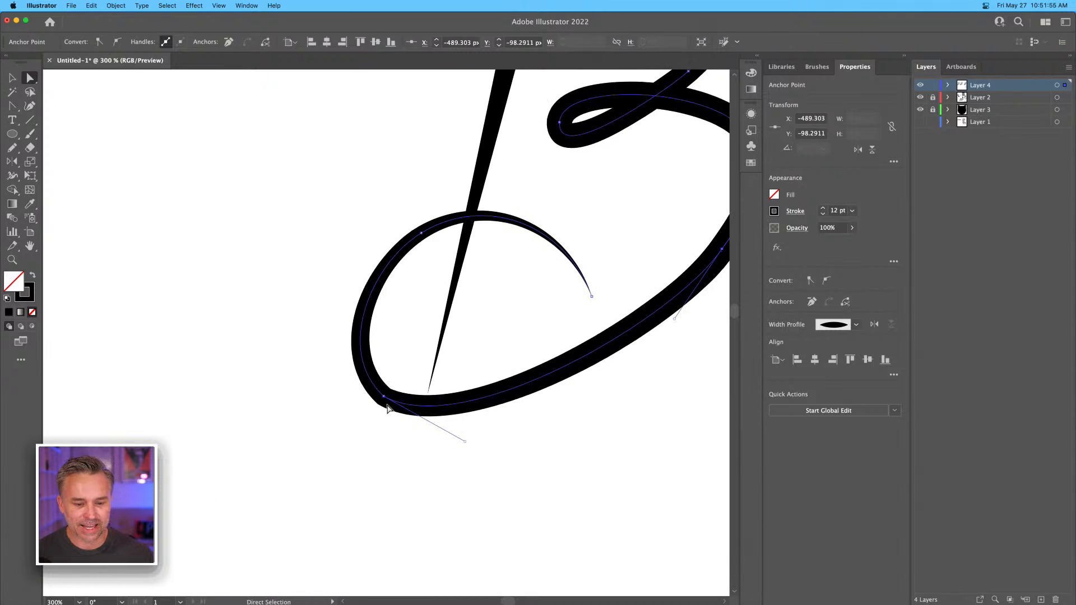
drag(387, 398, 387, 405)
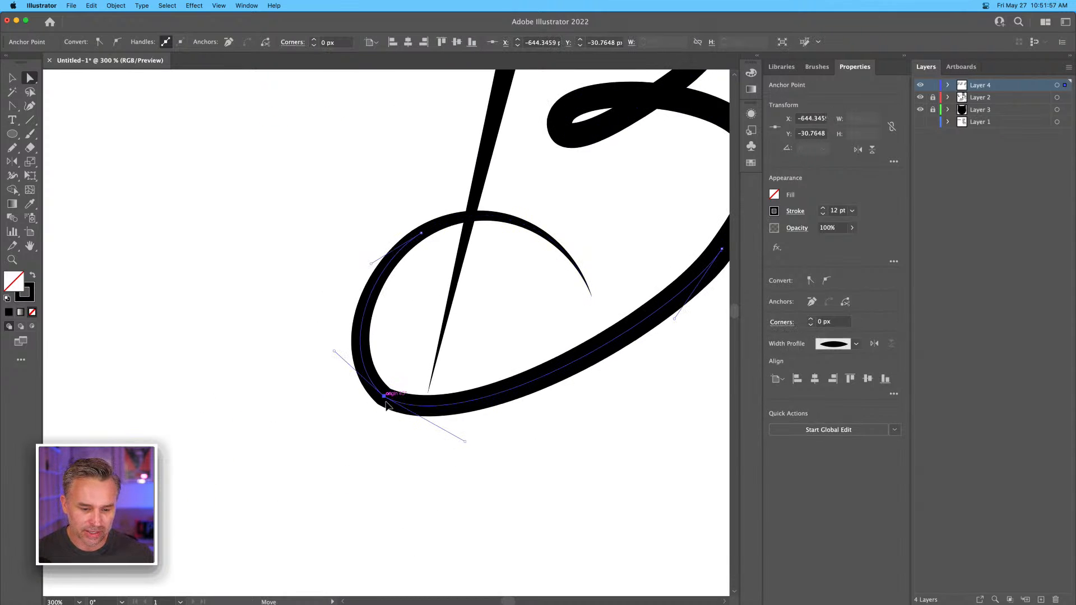
key(shift+c)
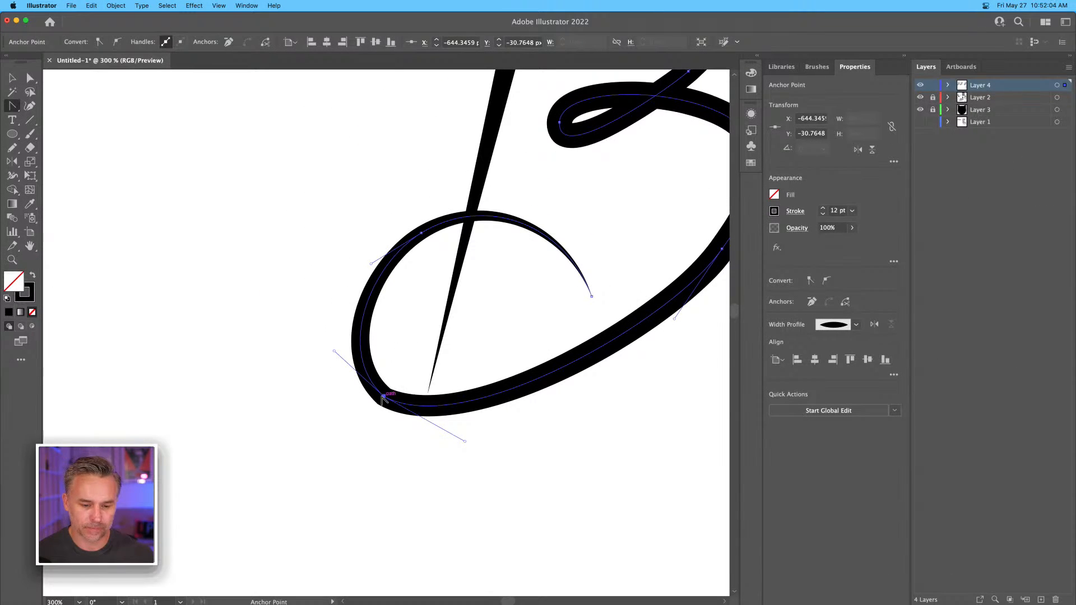
click(387, 396)
mouse_move(384, 396)
mouse_down()
mouse_move(278, 331)
mouse_move(321, 348)
mouse_up()
click(11, 80)
click(151, 171)
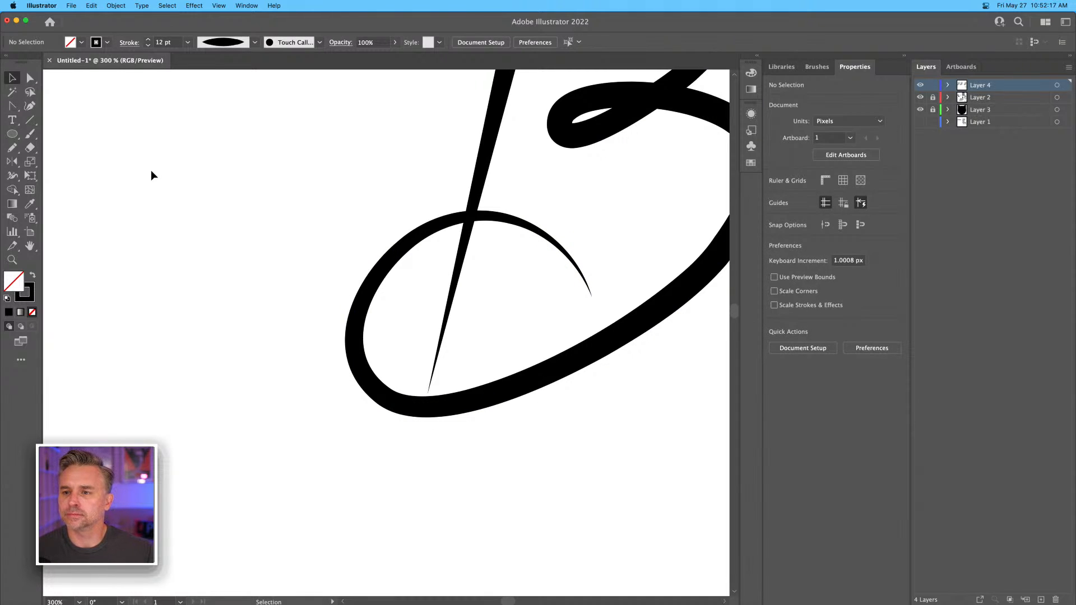
Raise the bottom of the B's lower loop and extend the needle's tip down past it.
key(super+1)
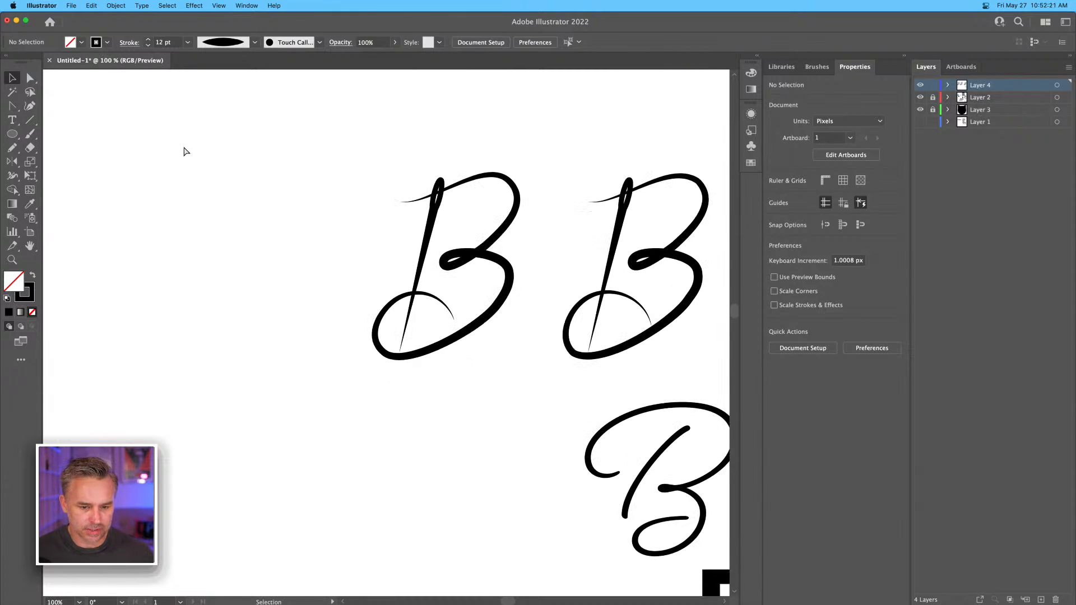
key(super+equal)
click(30, 78)
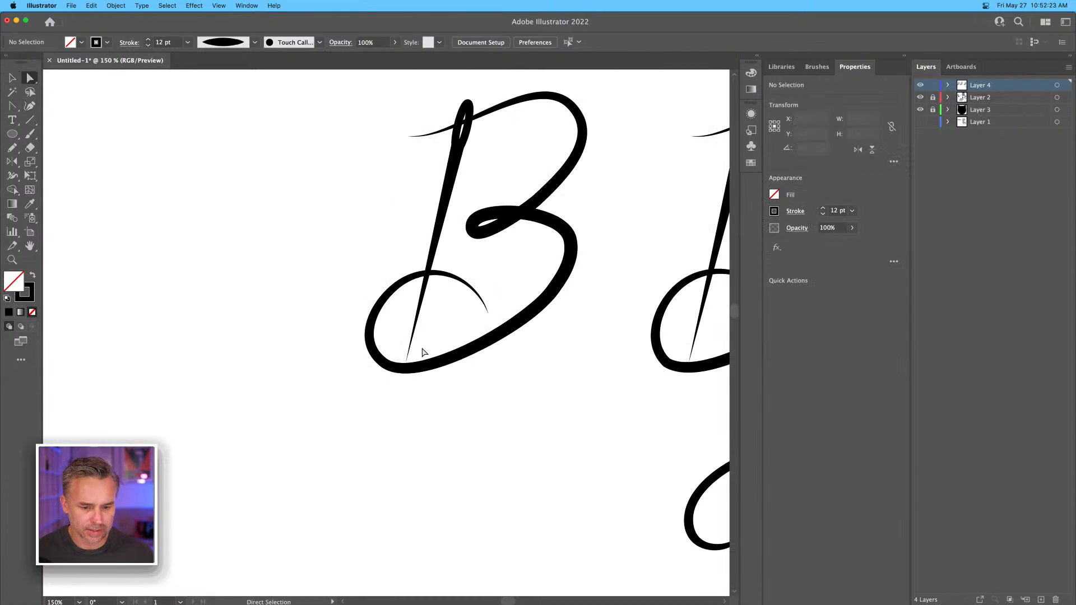
click(382, 362)
drag(377, 359, 400, 386)
click(374, 365)
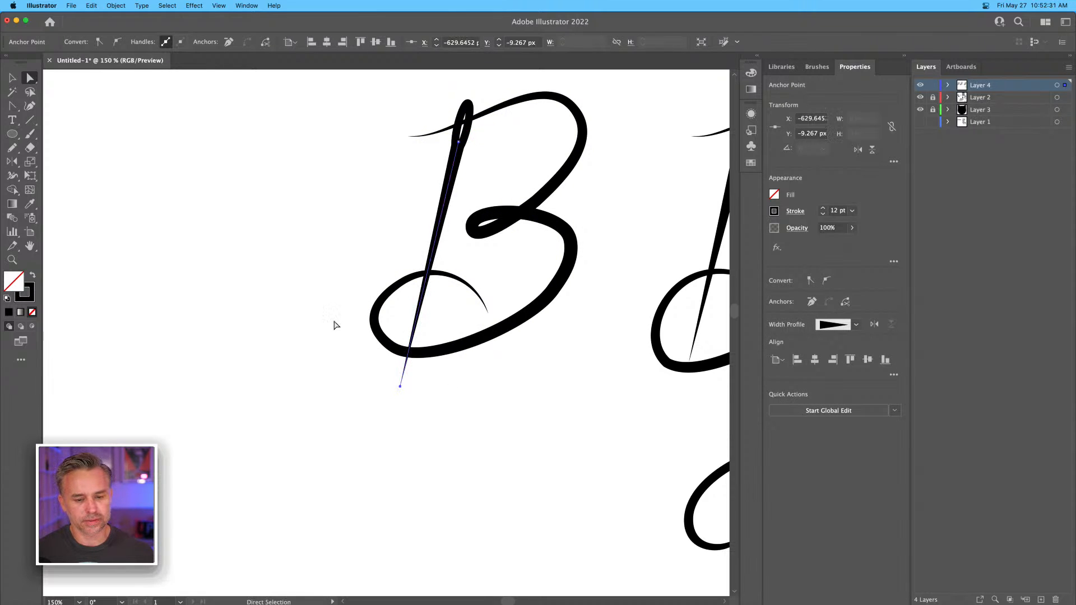
Tighten the outer curve of the B's lower loop so the letter's path is about 188 px wide.
click(339, 308)
scroll(314, 297, right, 5)
scroll(313, 297, up, 3)
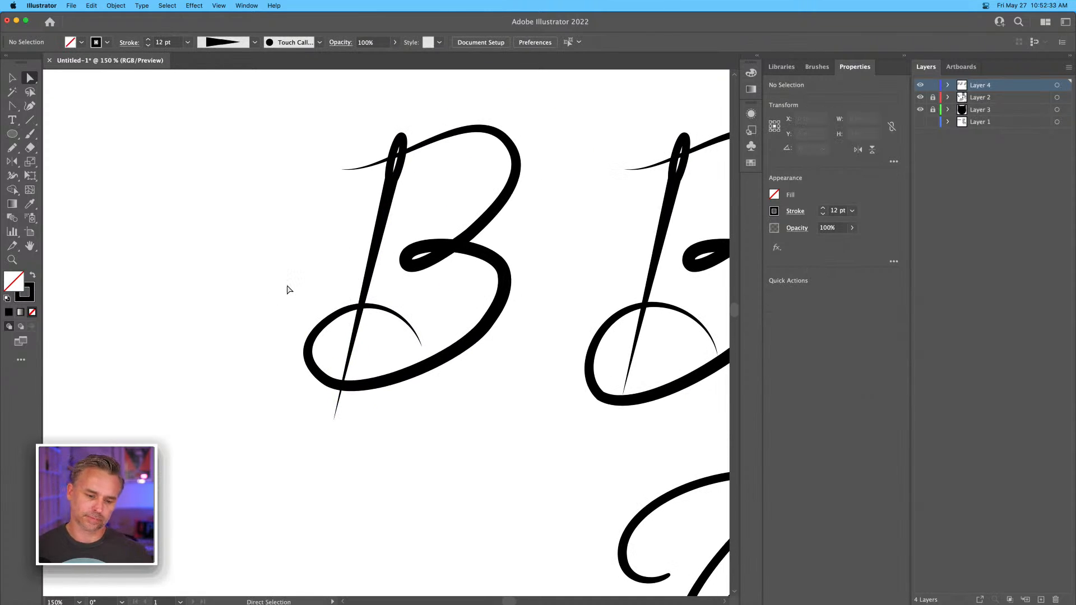
click(321, 373)
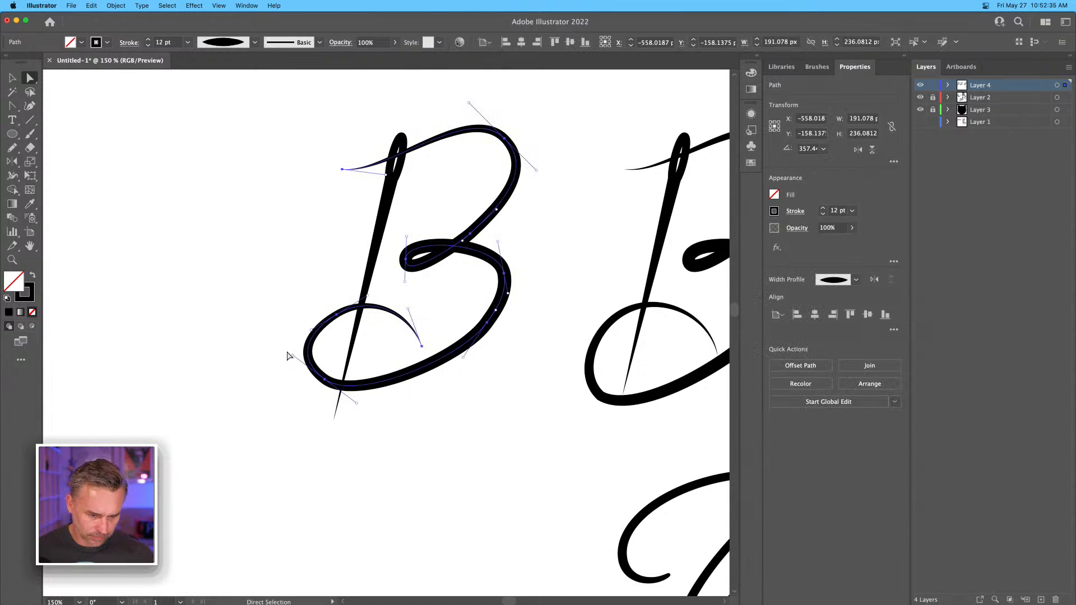
click(272, 340)
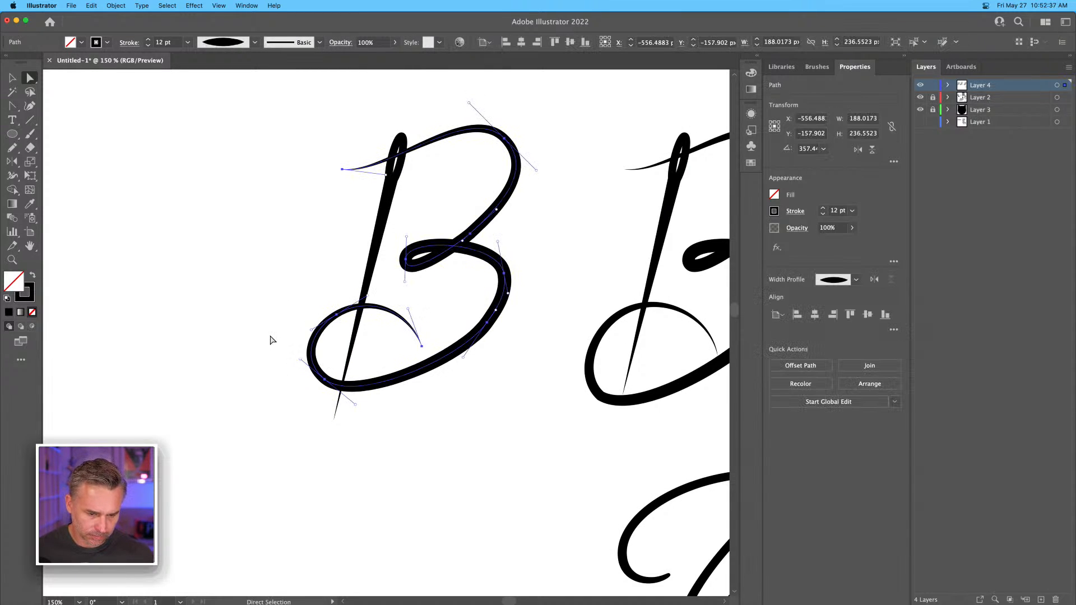
key(super+minus)
key(super+minus)
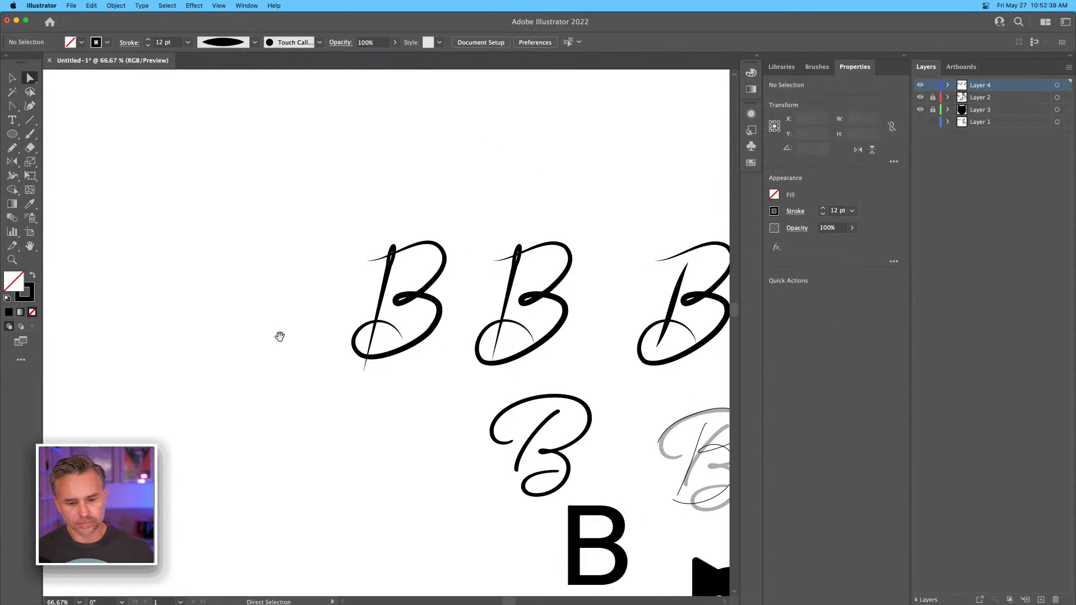
drag(294, 284, 264, 255)
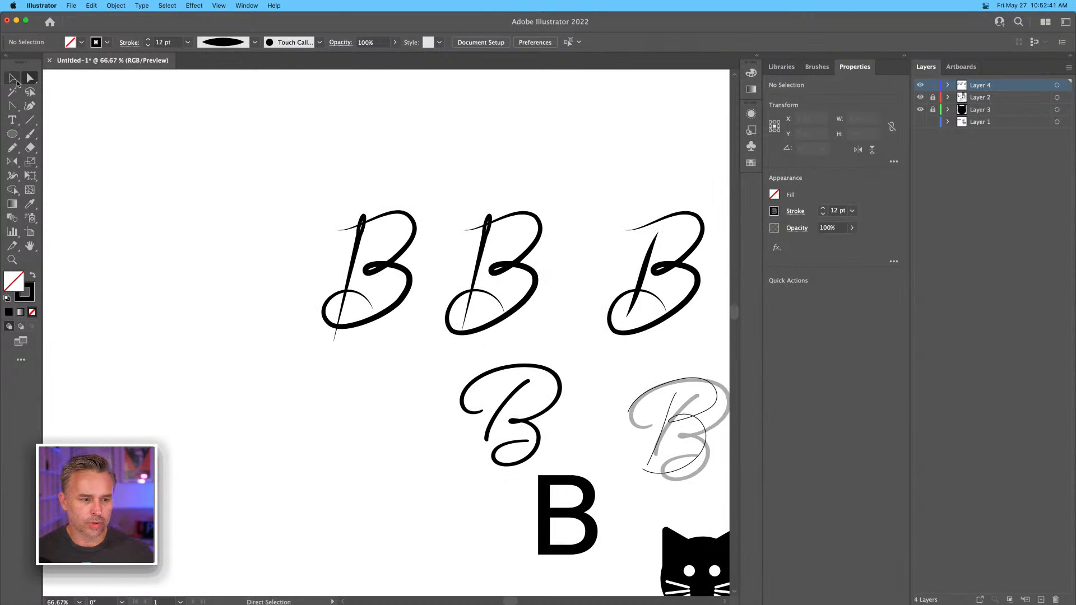
Rotate the new B's needle group slightly clockwise, to about 75 by 257 px overall.
click(16, 80)
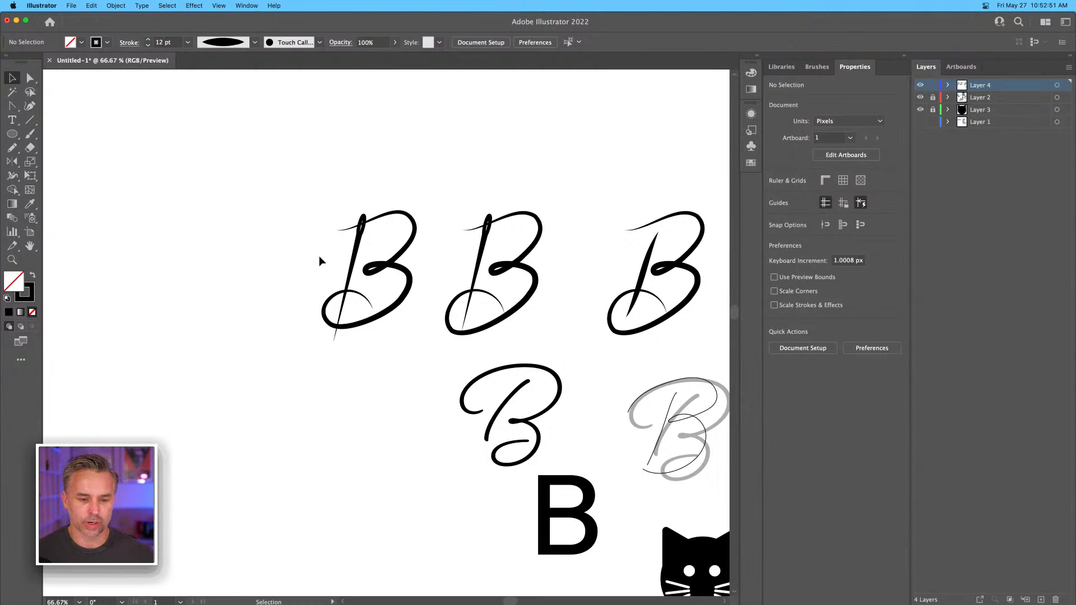
mouse_move(357, 242)
mouse_down()
mouse_move(368, 233)
mouse_move(324, 206)
mouse_up()
key(Up)
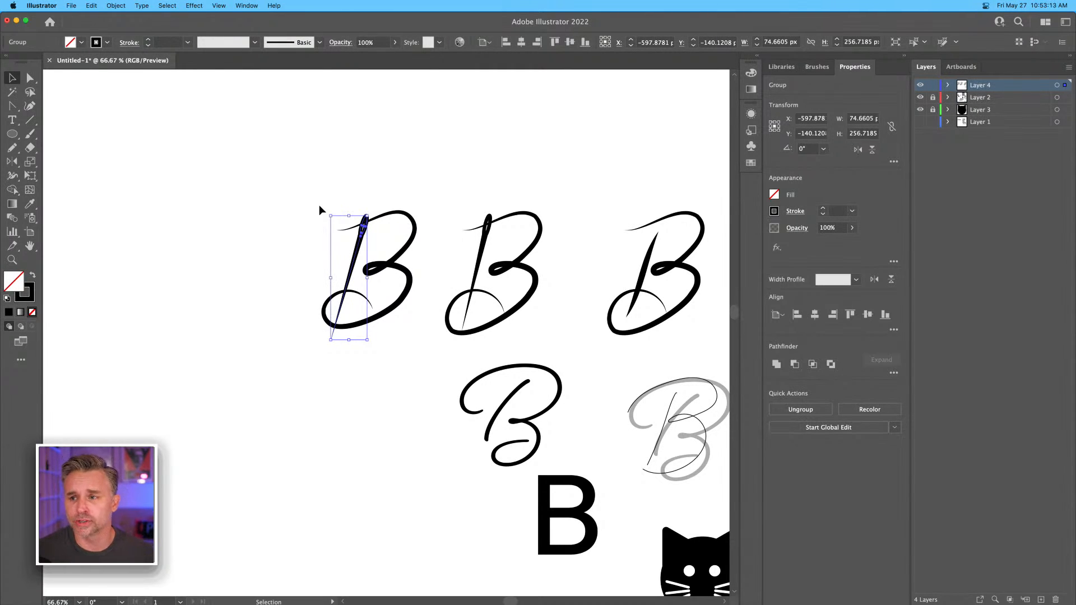
click(284, 271)
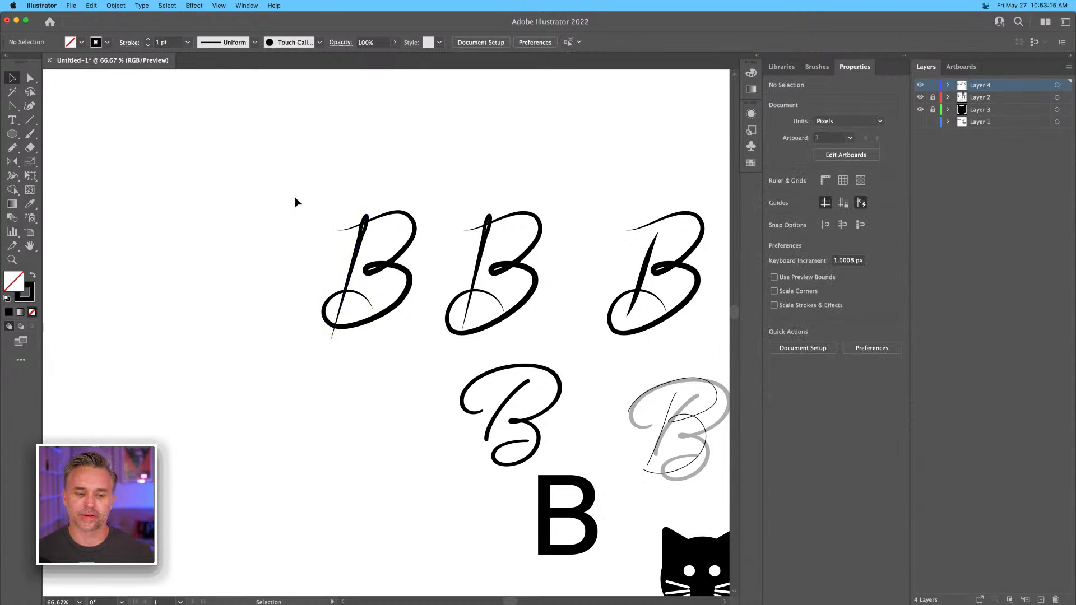
key(super+minus)
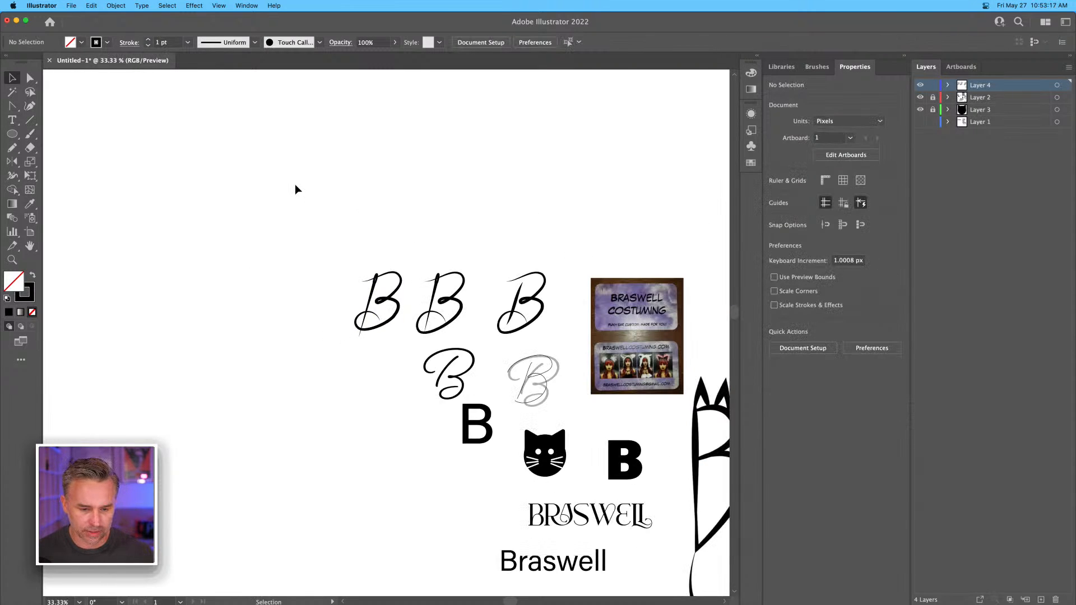
key(super+equal)
key(super+equal)
key(super+equal)
key(super+equal)
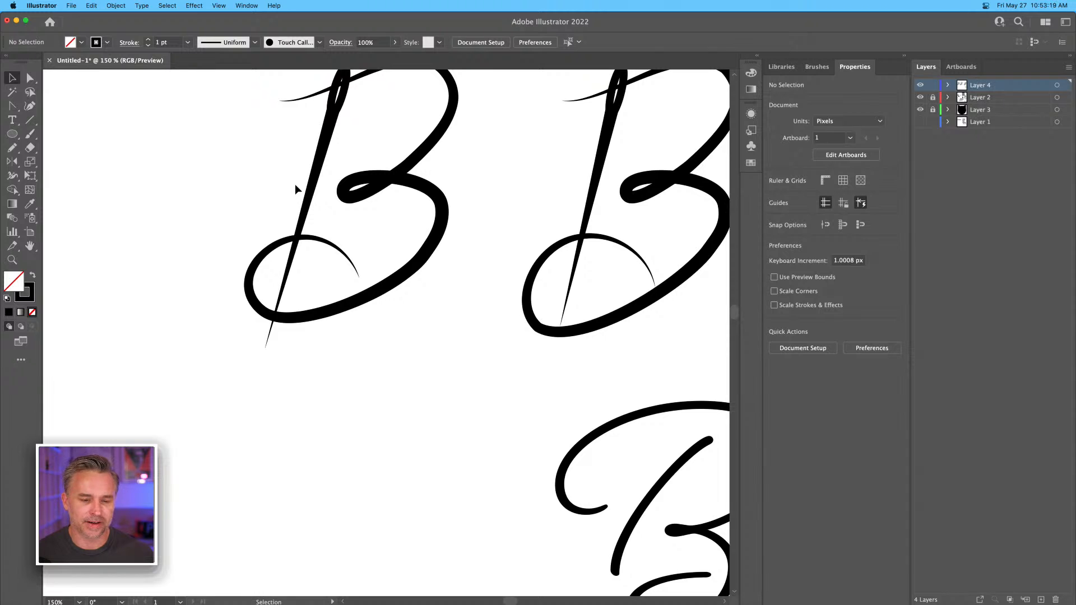
Delete the surplus anchor point on the outer curve of the leftmost B's lower loop.
drag(267, 162, 371, 273)
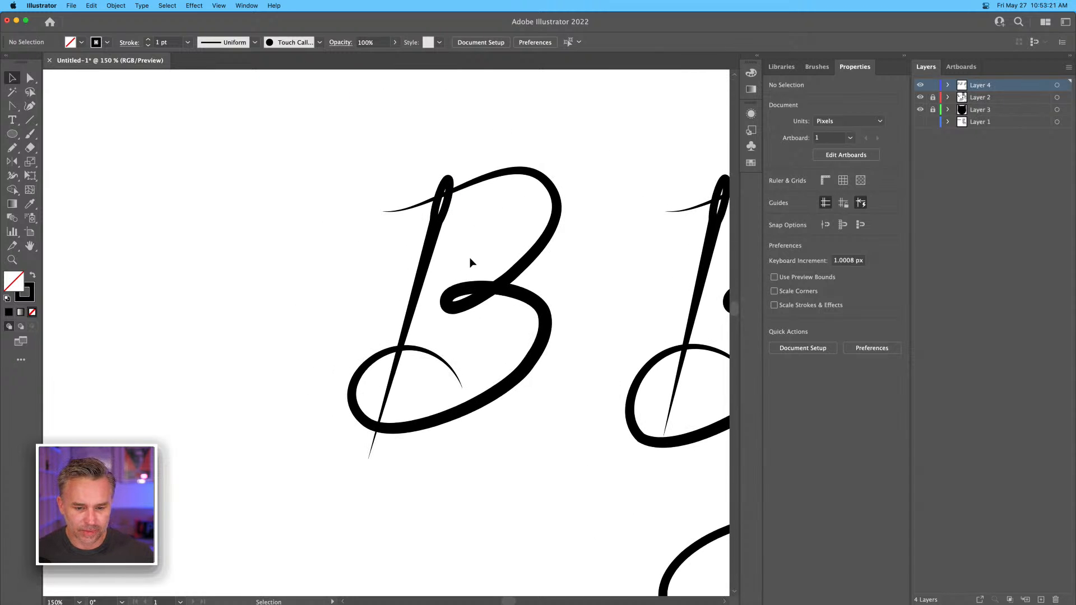
click(418, 409)
click(29, 78)
key(shift+c)
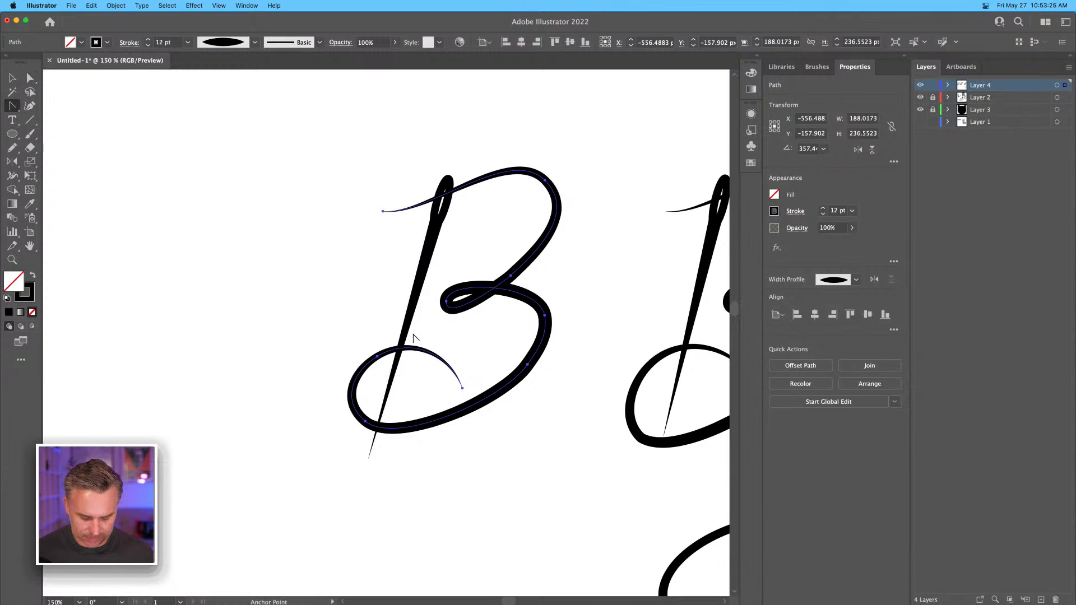
key(minus)
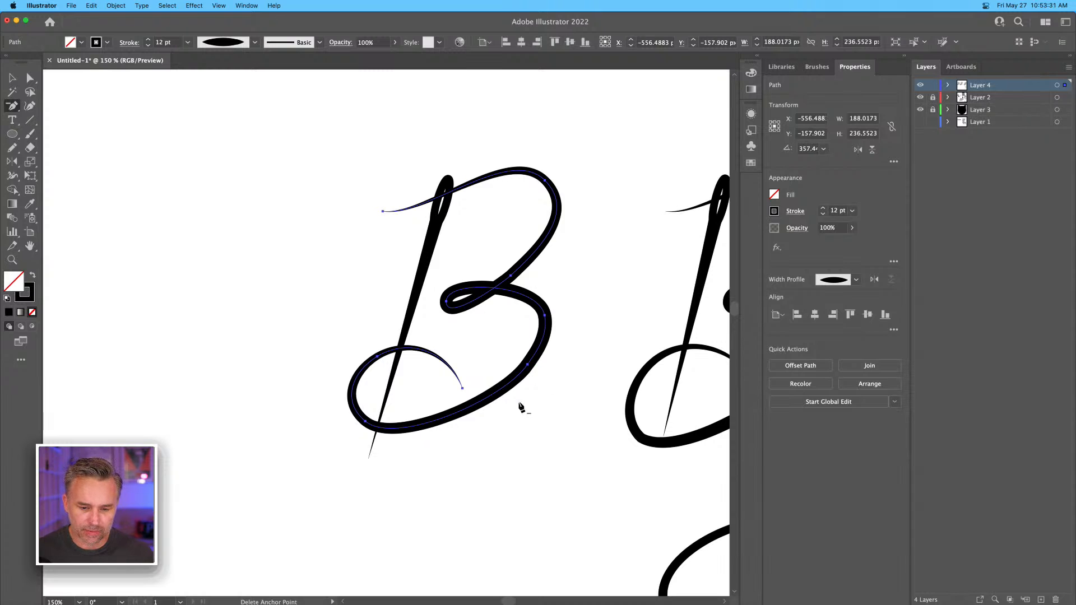
click(528, 366)
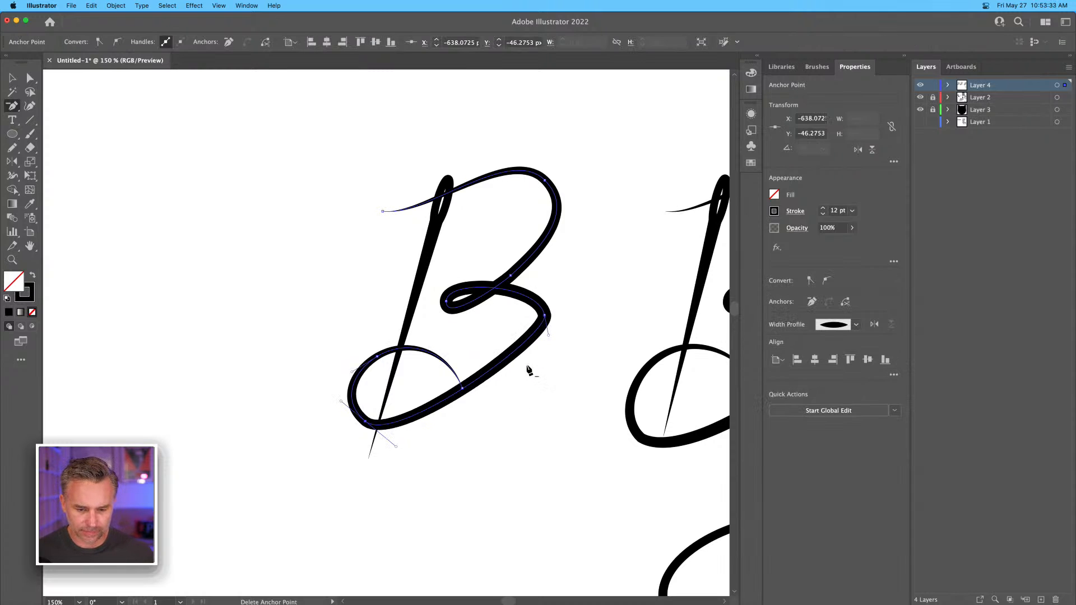
Lengthen the direction handles of the anchor at the outer edge of the lower loop to round that curve smoothly.
key(shift+c)
key(a)
click(545, 317)
drag(548, 338, 539, 392)
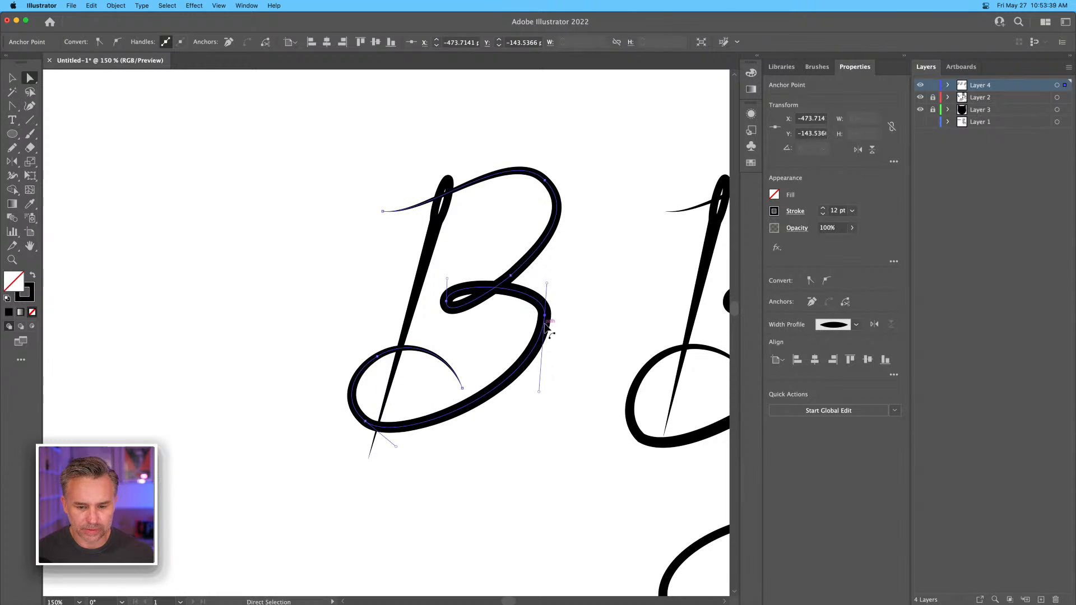
drag(547, 283, 541, 271)
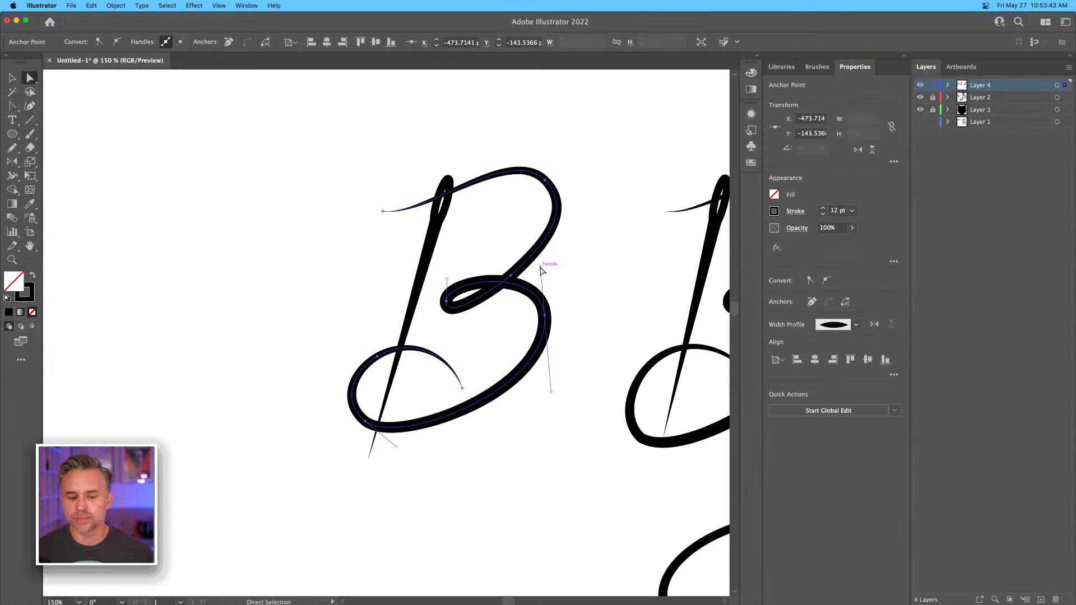
click(300, 277)
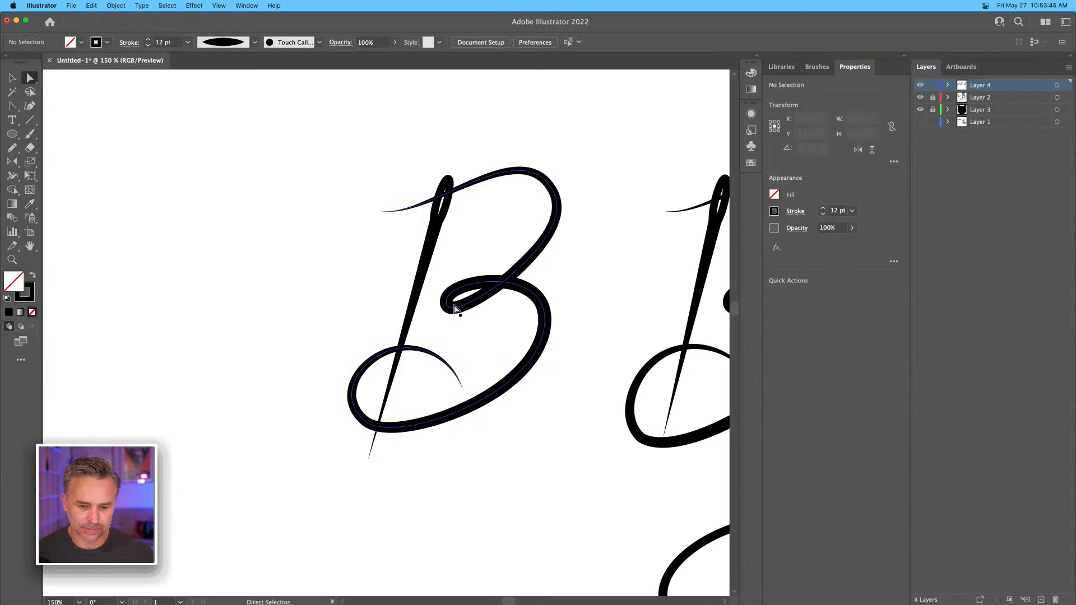
Fine-tune the anchor at the B's middle loop crossing and the thin starting end of its upper stroke.
drag(444, 305, 443, 297)
key(super+z)
click(453, 334)
click(446, 304)
drag(510, 278, 515, 275)
mouse_move(382, 213)
mouse_down()
mouse_move(376, 224)
mouse_move(438, 221)
mouse_up()
click(298, 248)
key(super+z)
click(293, 239)
drag(296, 247, 269, 255)
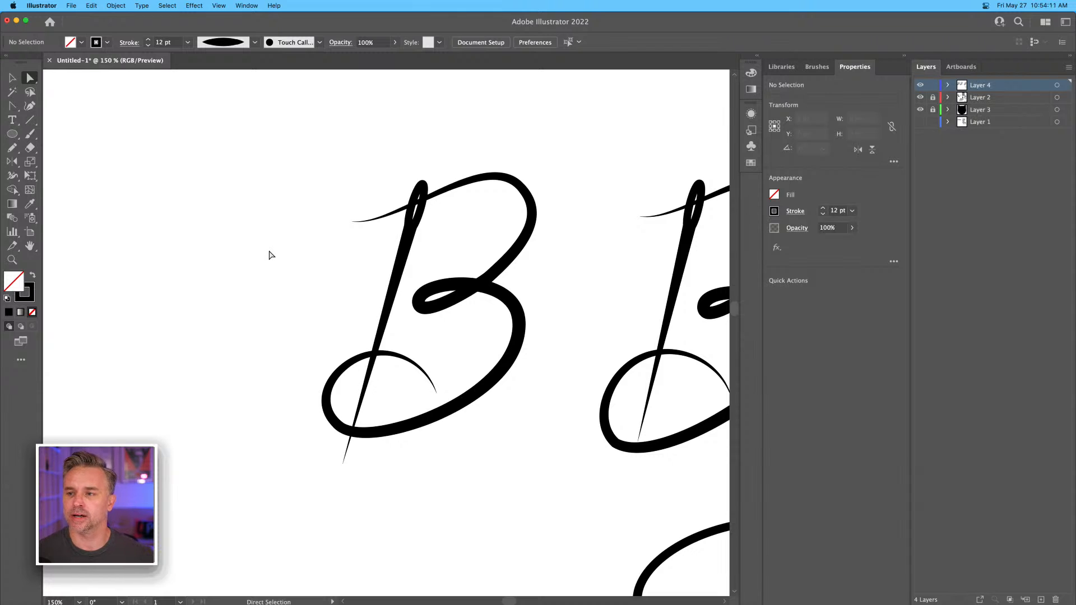
Place a copy of the refined needle B about 377 px to its left, level with the original.
key(v)
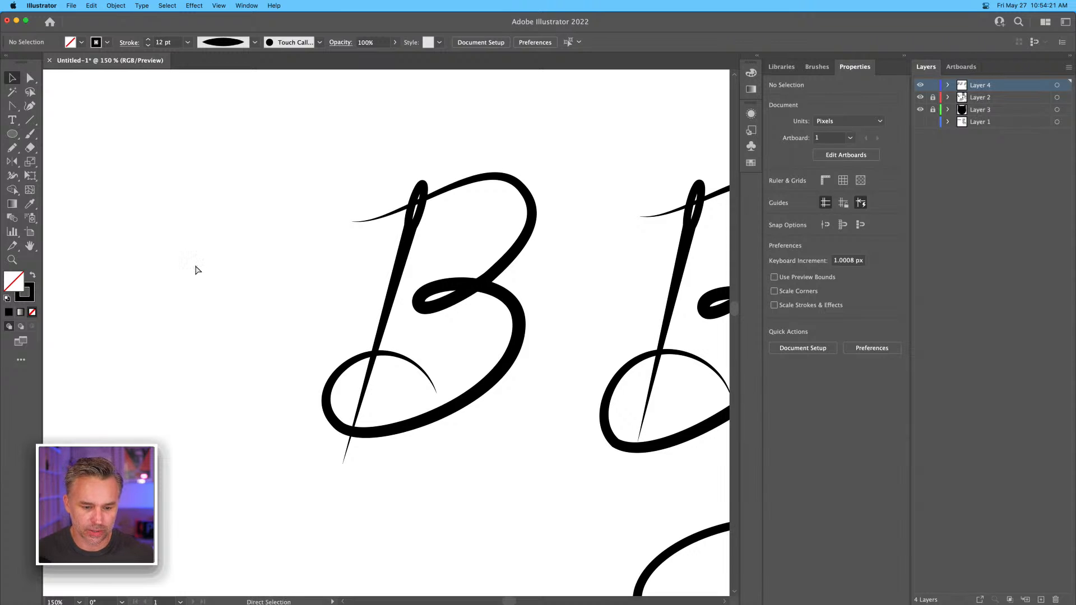
key(super+minus)
key(super+minus)
scroll(250, 290, left, 3)
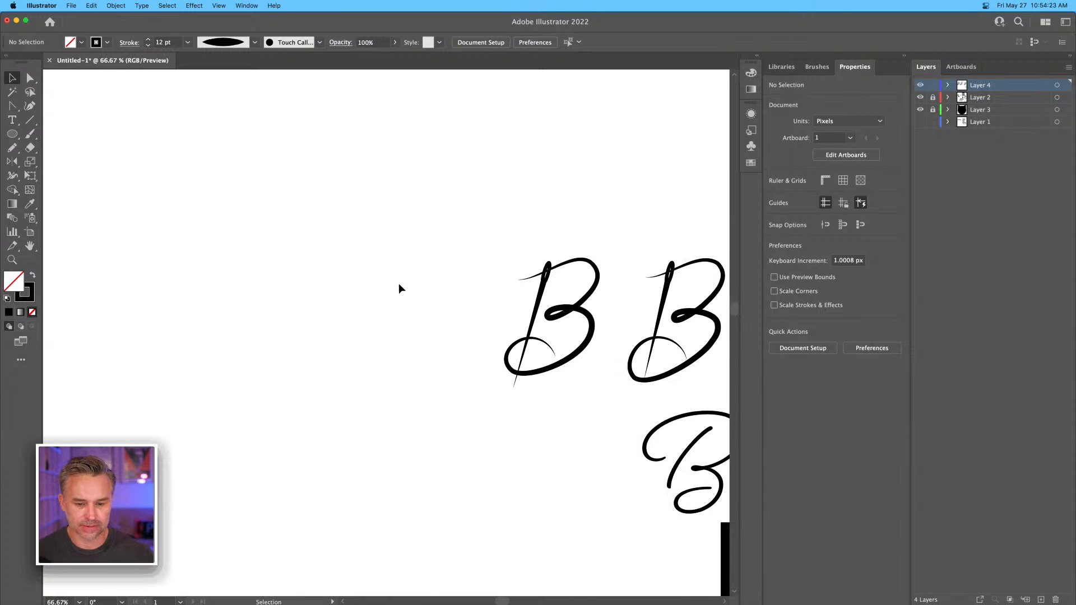
drag(447, 216, 588, 410)
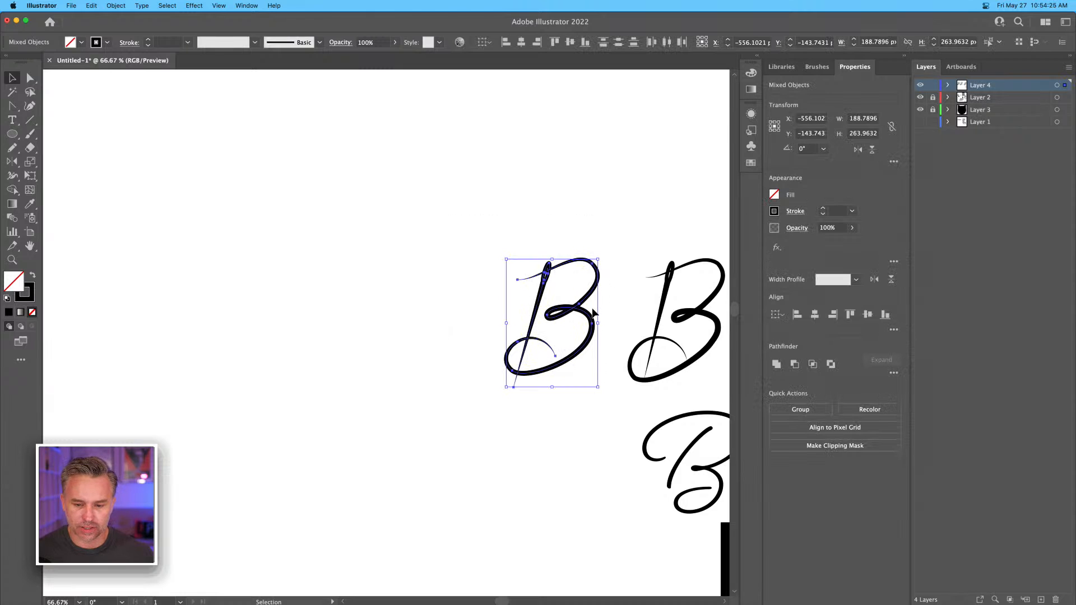
drag(593, 310, 410, 310)
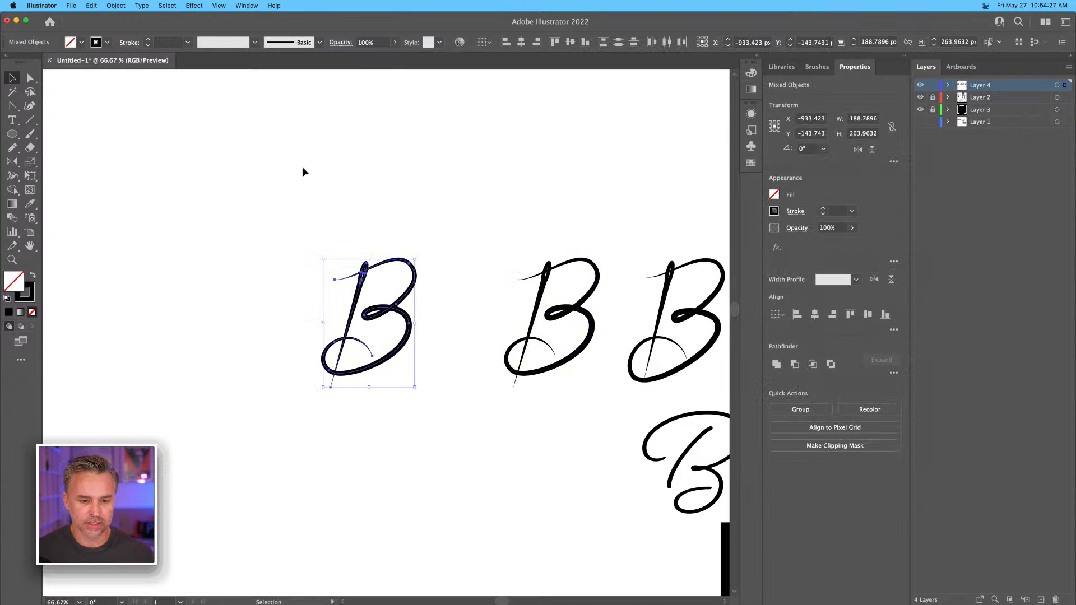
Try a pink fill on the copied B's thread path and undo it.
drag(383, 221, 422, 392)
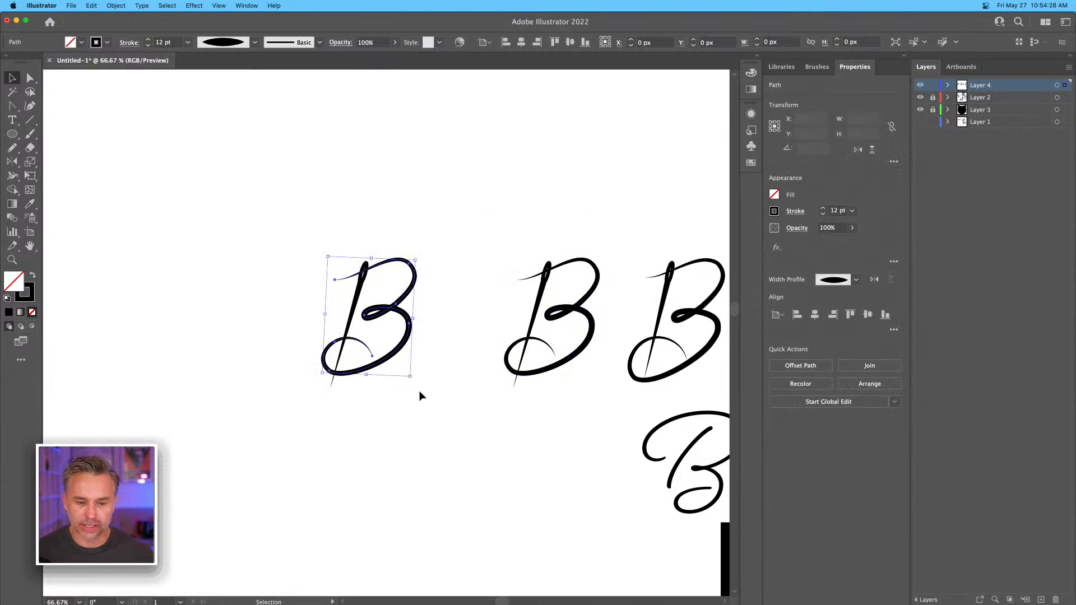
click(787, 215)
click(752, 59)
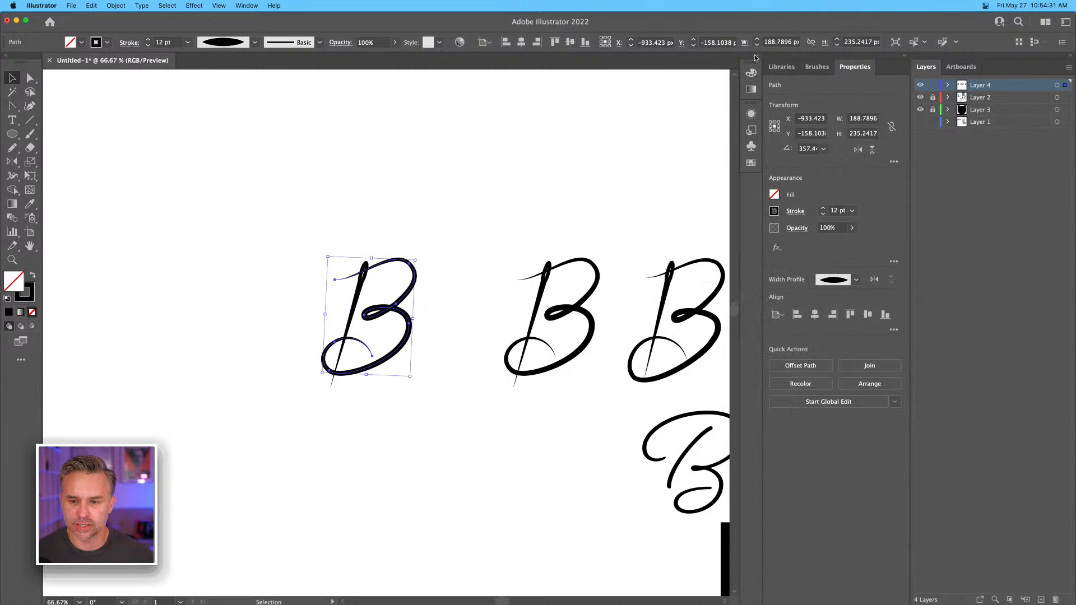
click(756, 57)
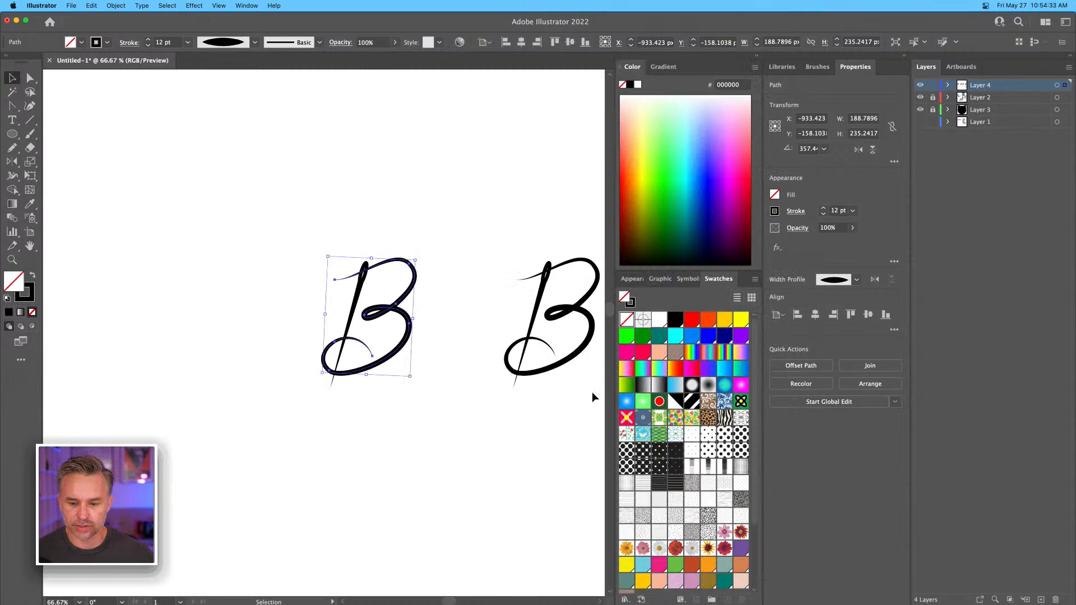
click(627, 352)
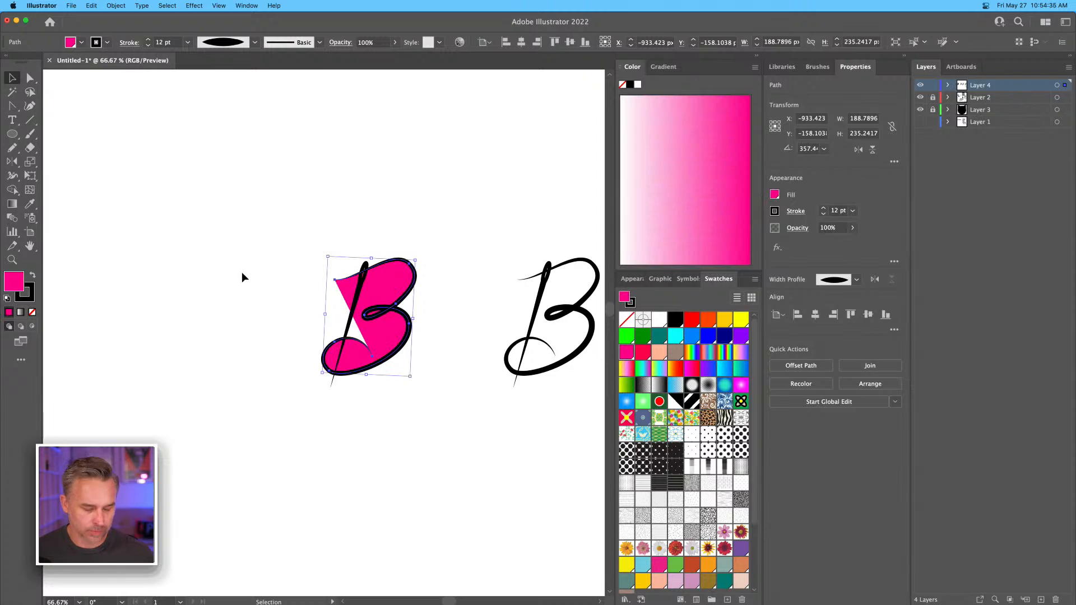
key(super+z)
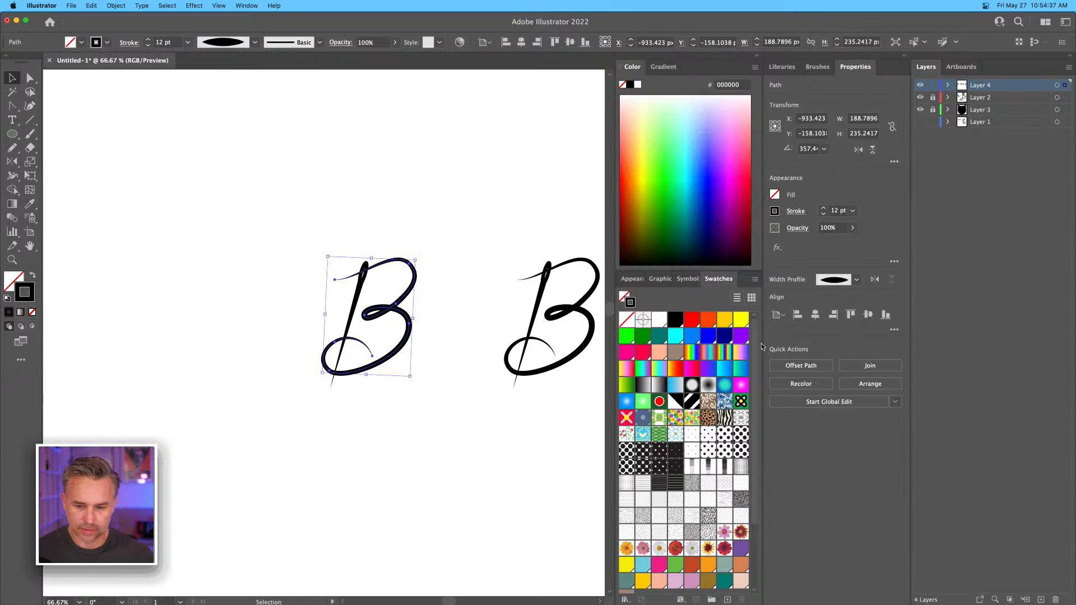
Try purple, blue and other swatches on the stroke of the copied B's thread path, and return it to black.
click(740, 337)
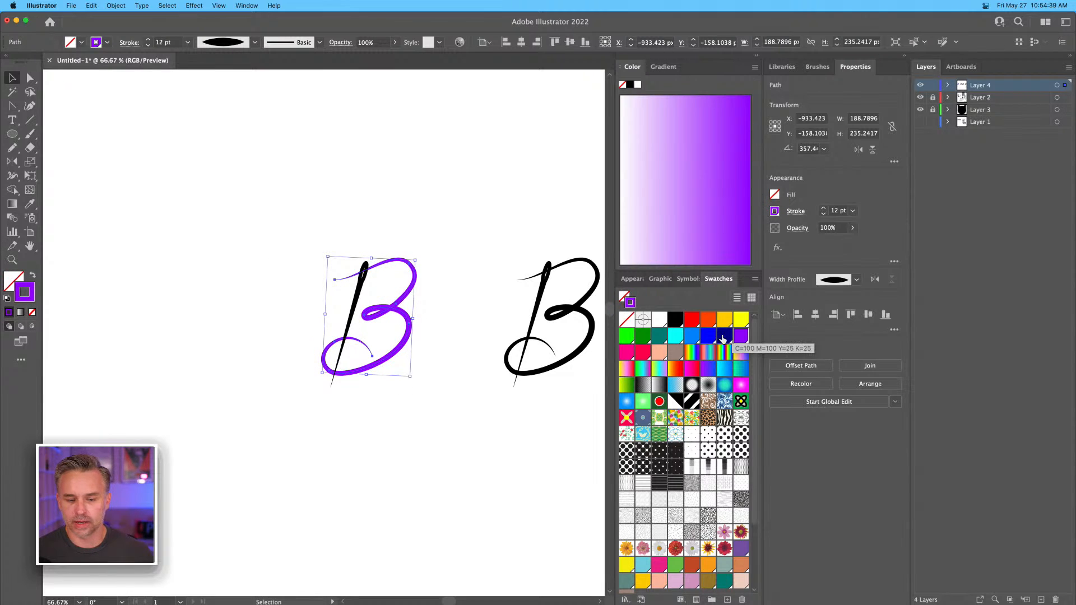
click(724, 336)
click(709, 336)
click(693, 336)
click(676, 336)
click(659, 336)
click(675, 319)
click(358, 166)
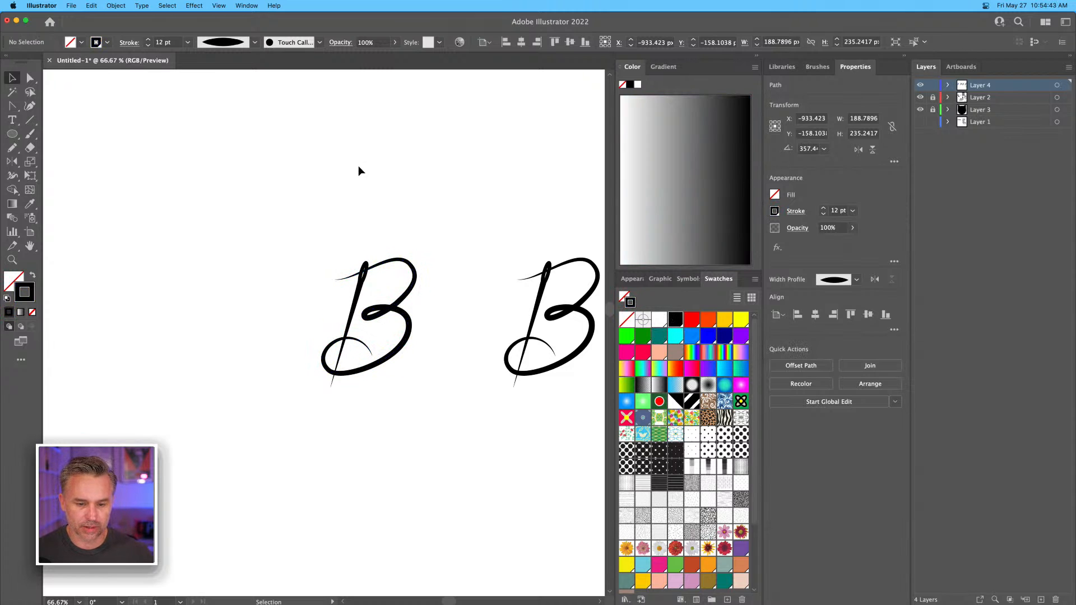
click(755, 56)
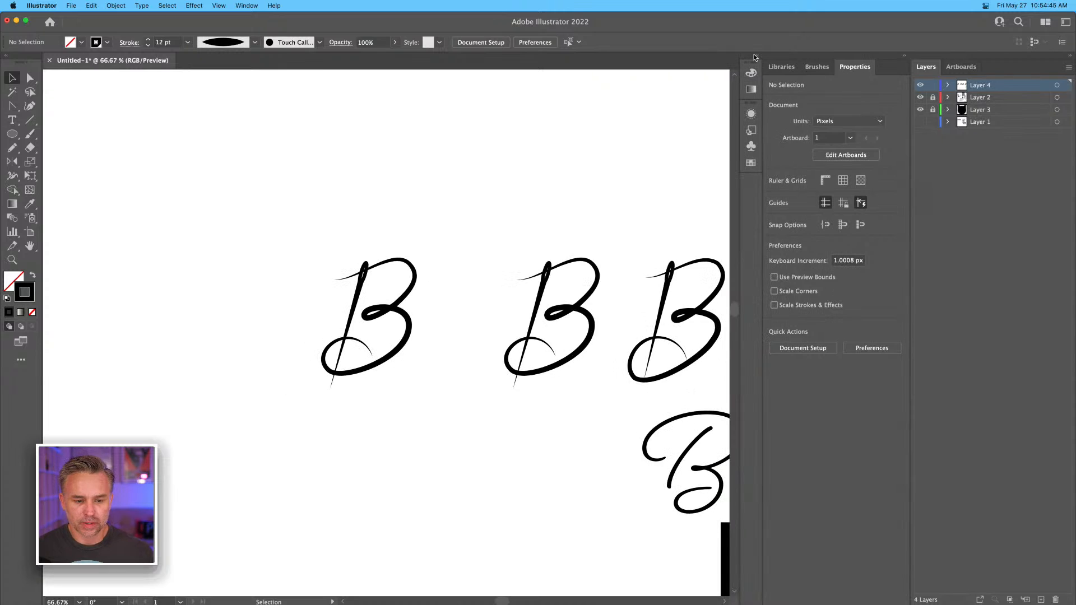
Make Layer 2, which holds the solid script B text, the active layer and unlock it.
drag(553, 127, 486, 116)
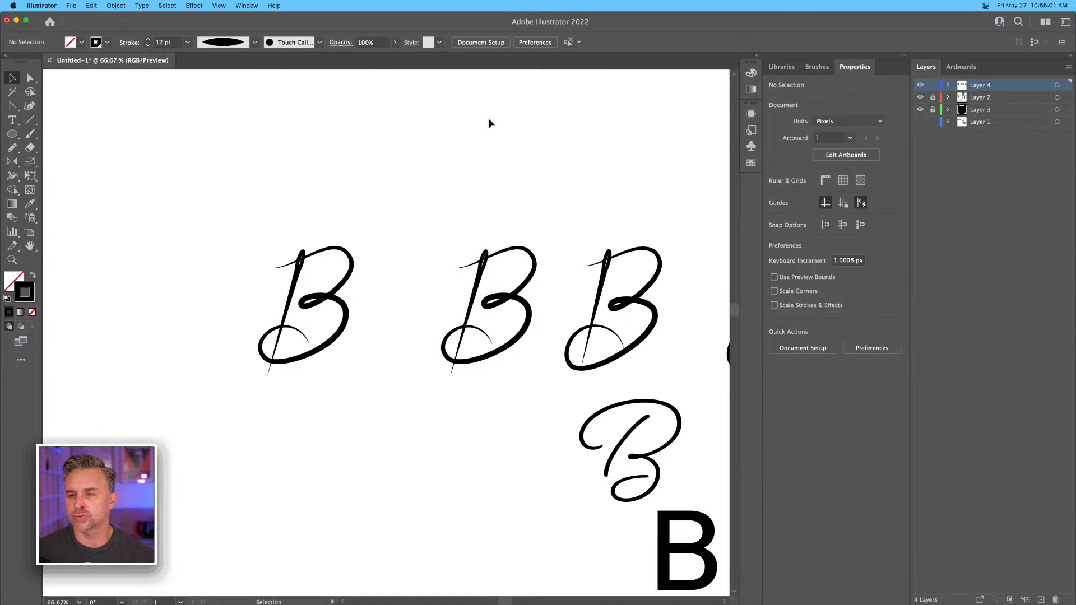
scroll(416, 356, down, 5)
scroll(416, 356, right, 5)
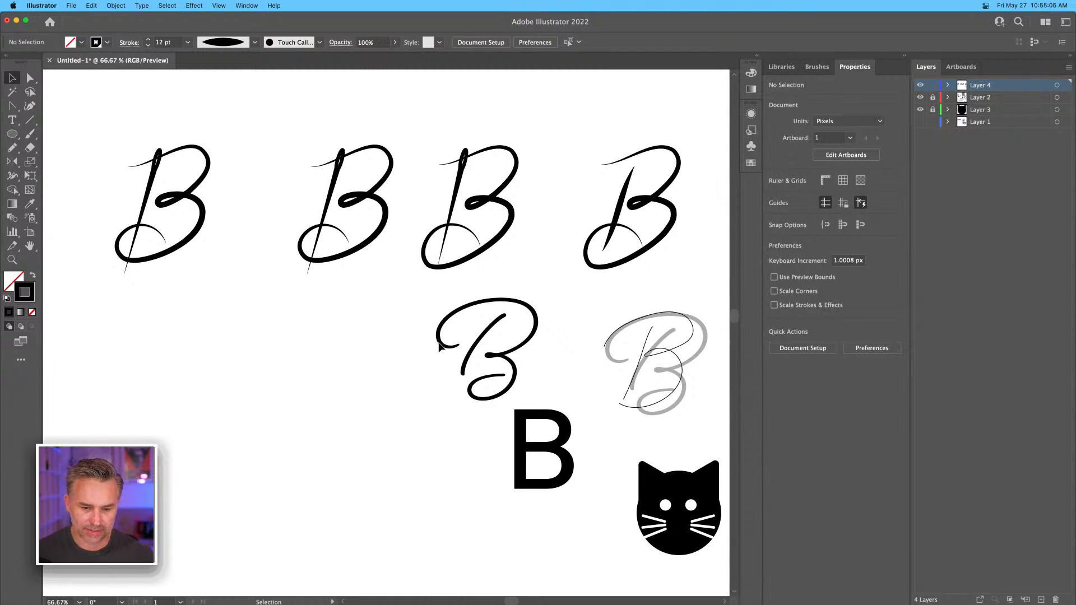
key(super+equal)
key(super+equal)
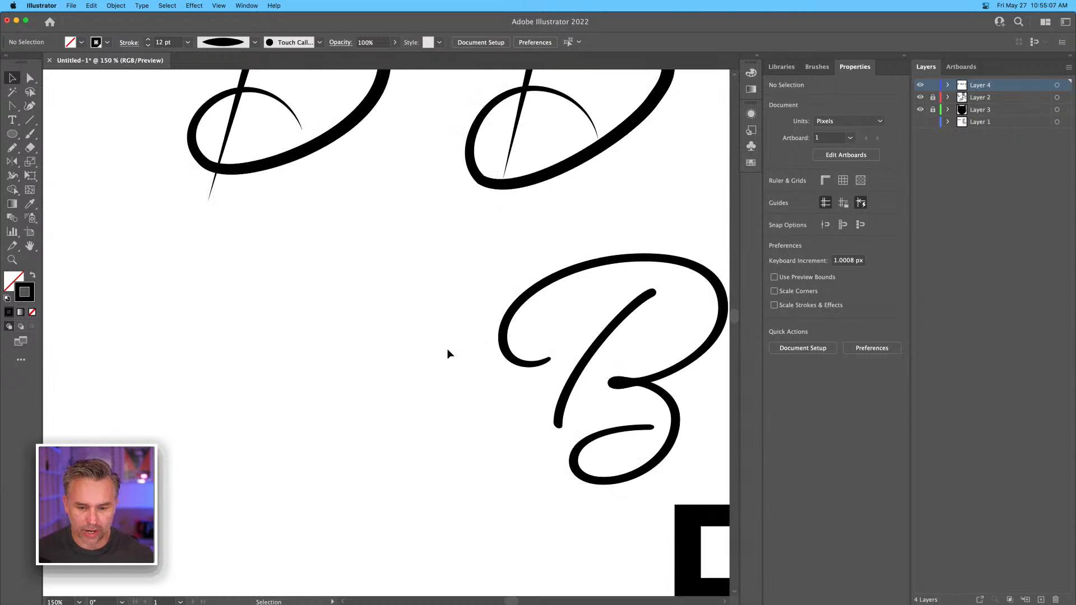
scroll(448, 354, right, 4)
scroll(448, 353, down, 1)
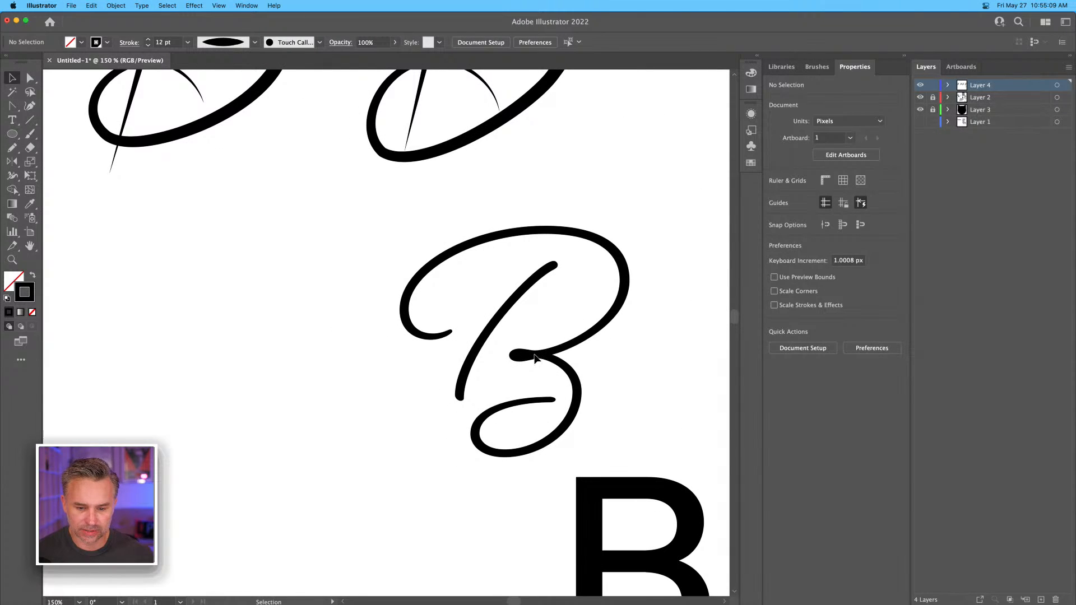
scroll(535, 359, right, 2)
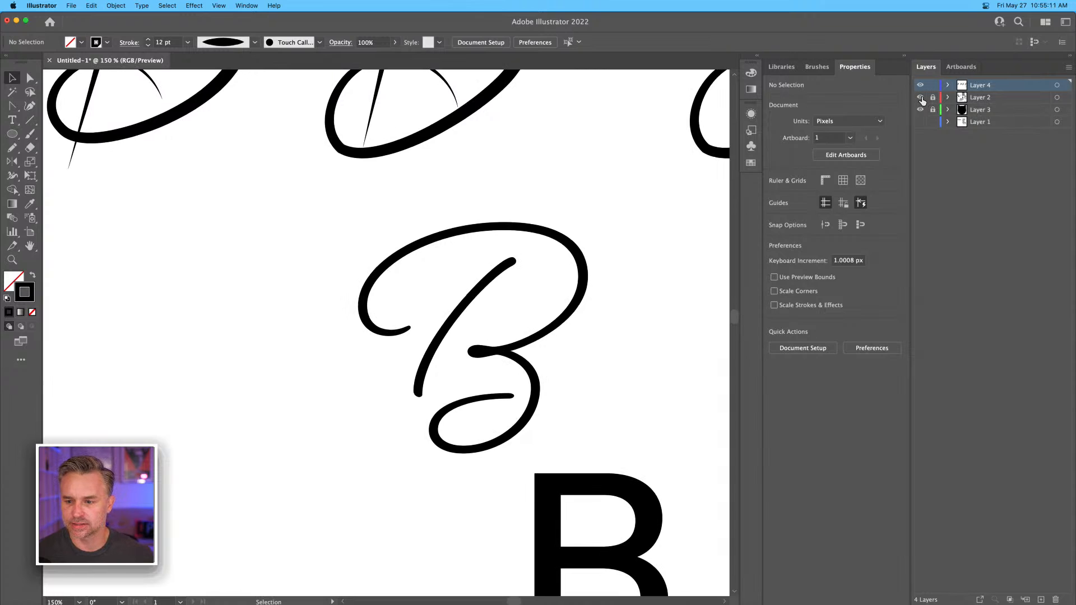
click(966, 98)
click(920, 98)
click(921, 98)
click(933, 109)
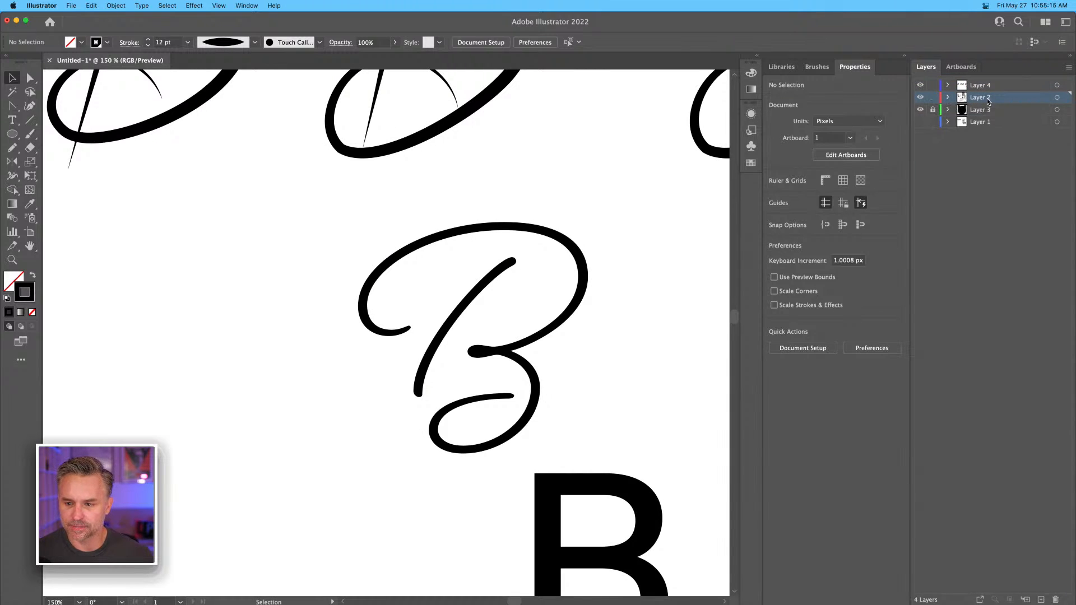
Fade the script B text to light grey by lowering its opacity, and lock Layer 2.
click(374, 303)
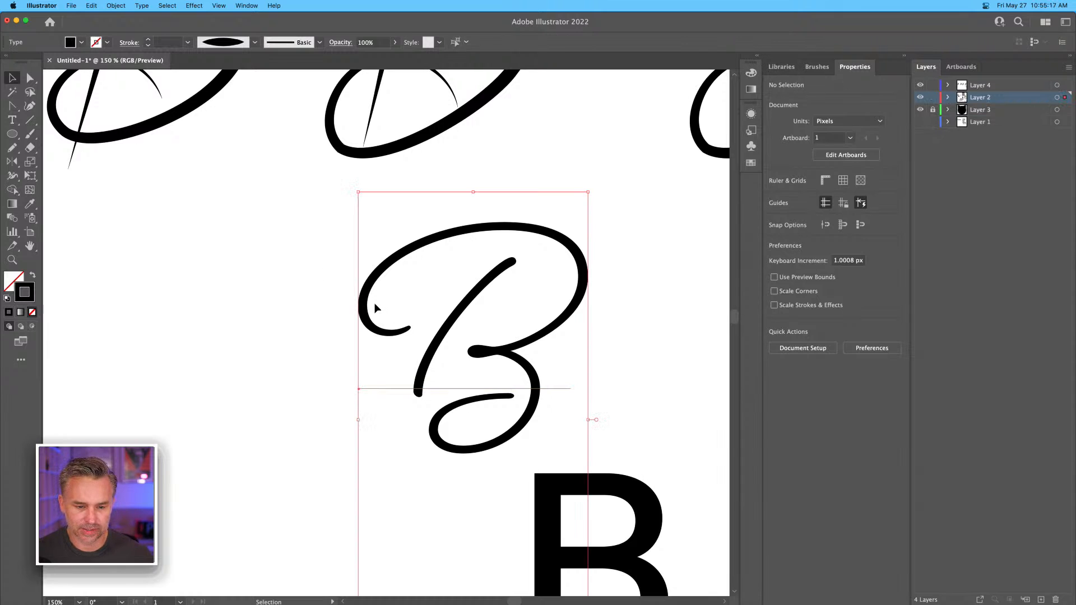
click(852, 228)
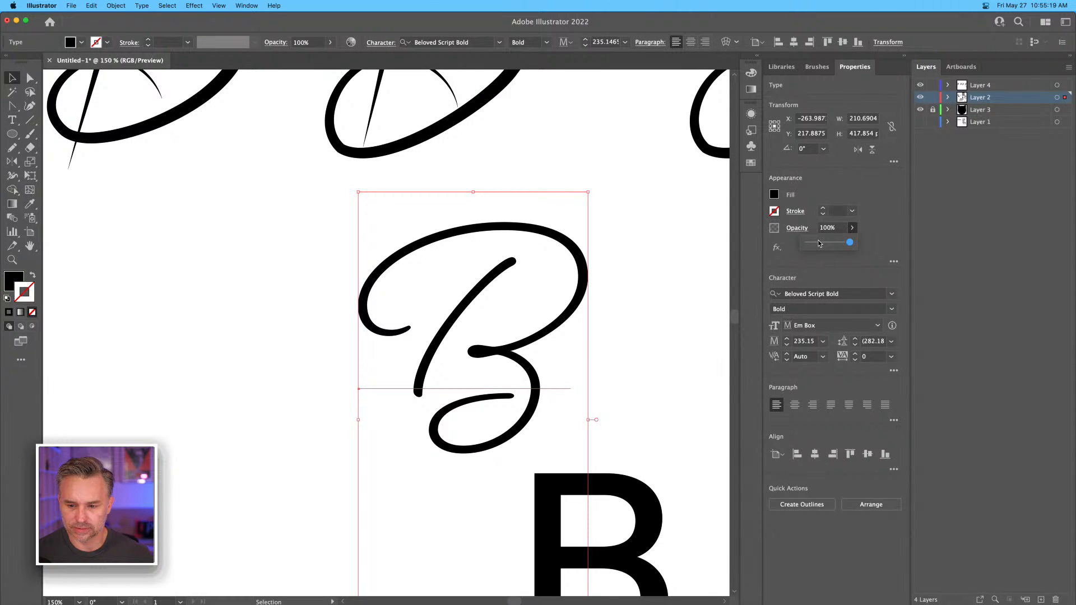
click(819, 243)
click(933, 97)
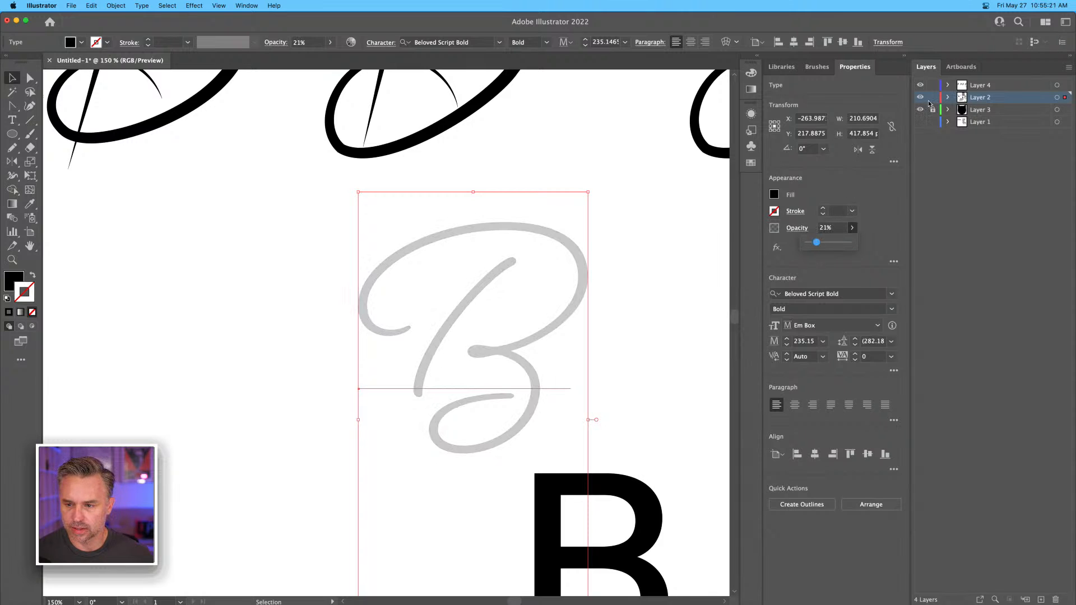
On a new layer, trace the faded script B's bowls without the stem in one 1 pt black pencil path about 200 by 203 px, and select it.
click(1041, 600)
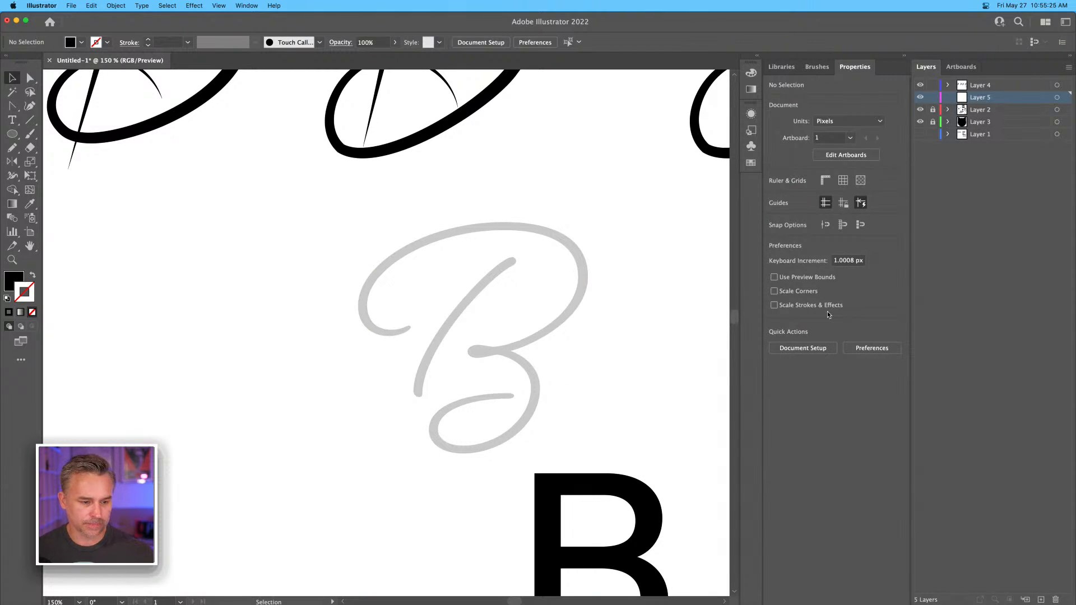
key(n)
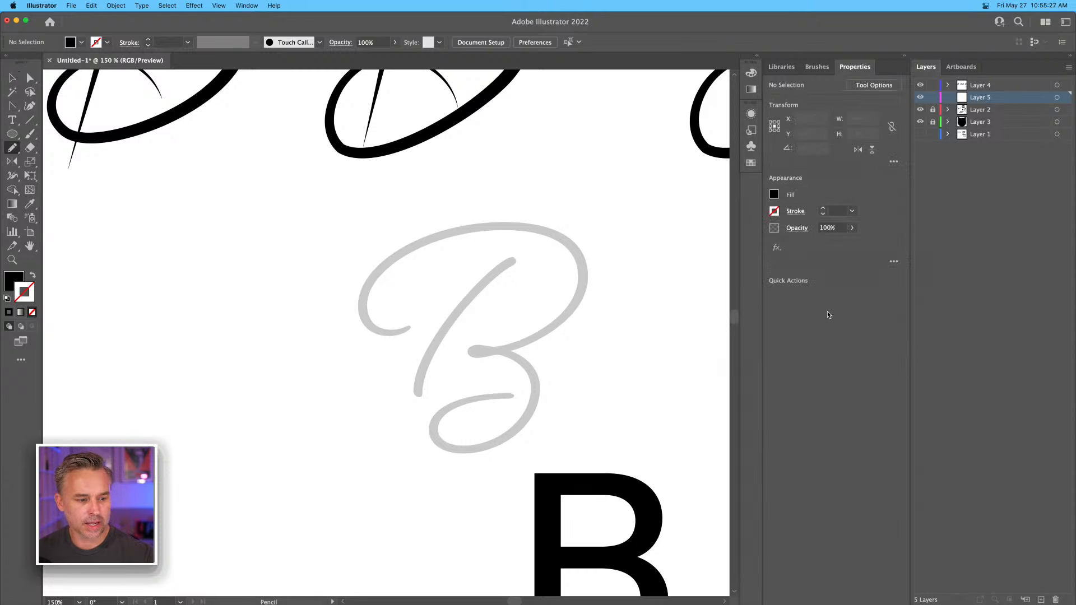
click(31, 275)
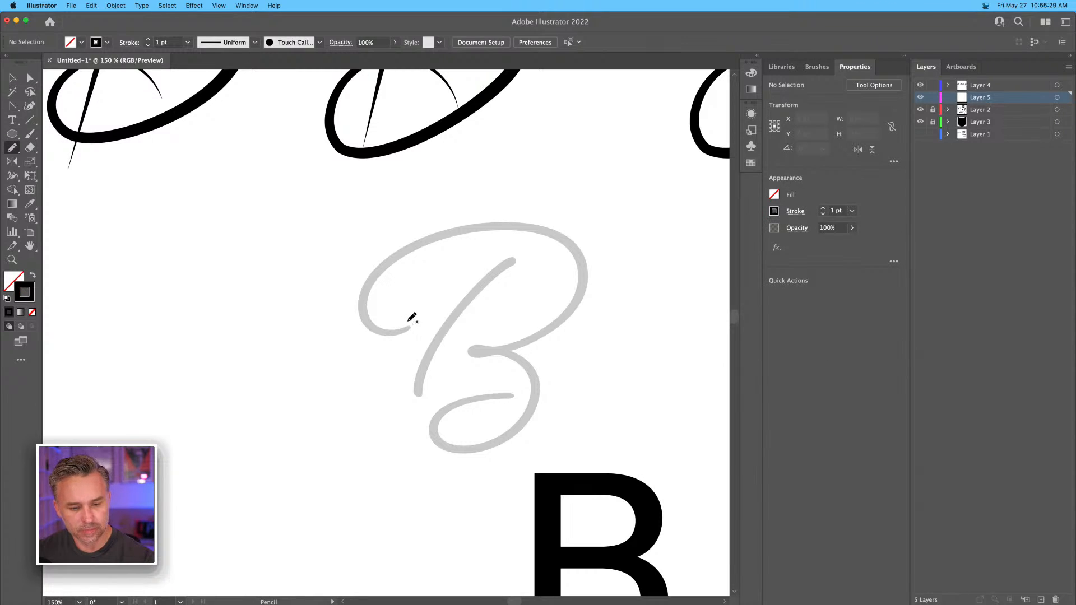
mouse_move(410, 328)
mouse_down()
mouse_move(369, 316)
mouse_move(368, 292)
mouse_move(395, 258)
mouse_move(512, 230)
mouse_move(572, 244)
mouse_move(583, 274)
mouse_move(563, 313)
mouse_move(525, 340)
mouse_move(467, 352)
mouse_move(489, 345)
mouse_move(519, 359)
mouse_move(533, 381)
mouse_move(531, 411)
mouse_move(500, 442)
mouse_move(451, 450)
mouse_move(429, 427)
mouse_move(468, 398)
mouse_move(514, 388)
mouse_up()
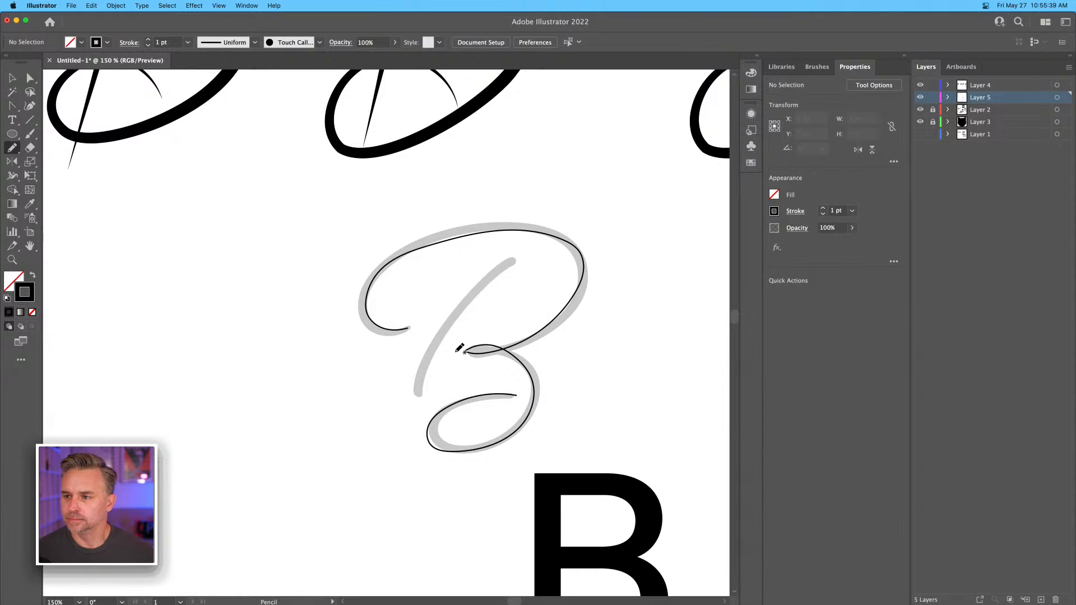
key(v)
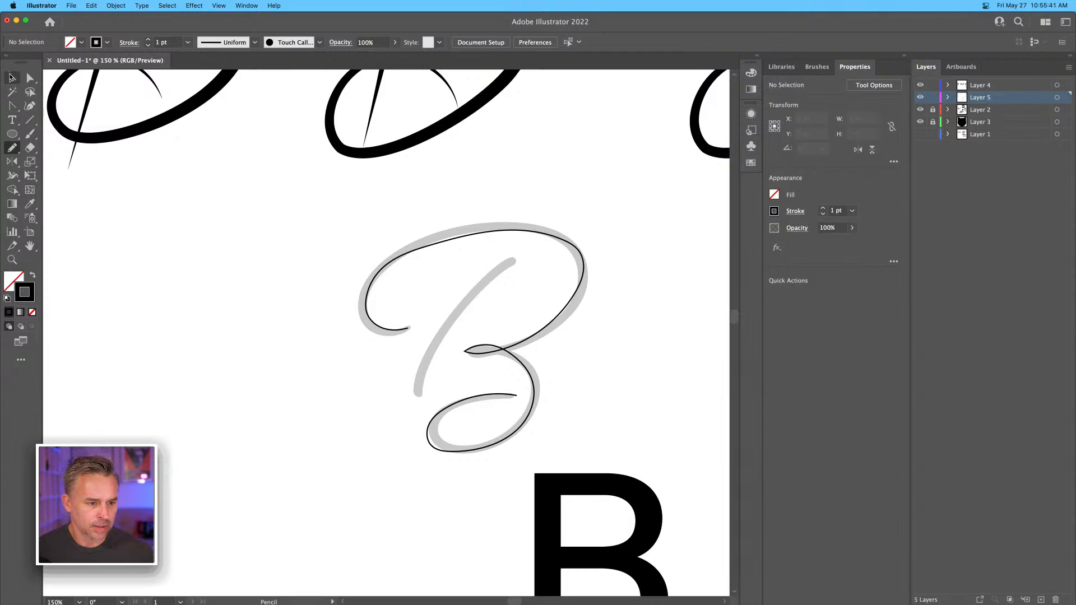
click(421, 248)
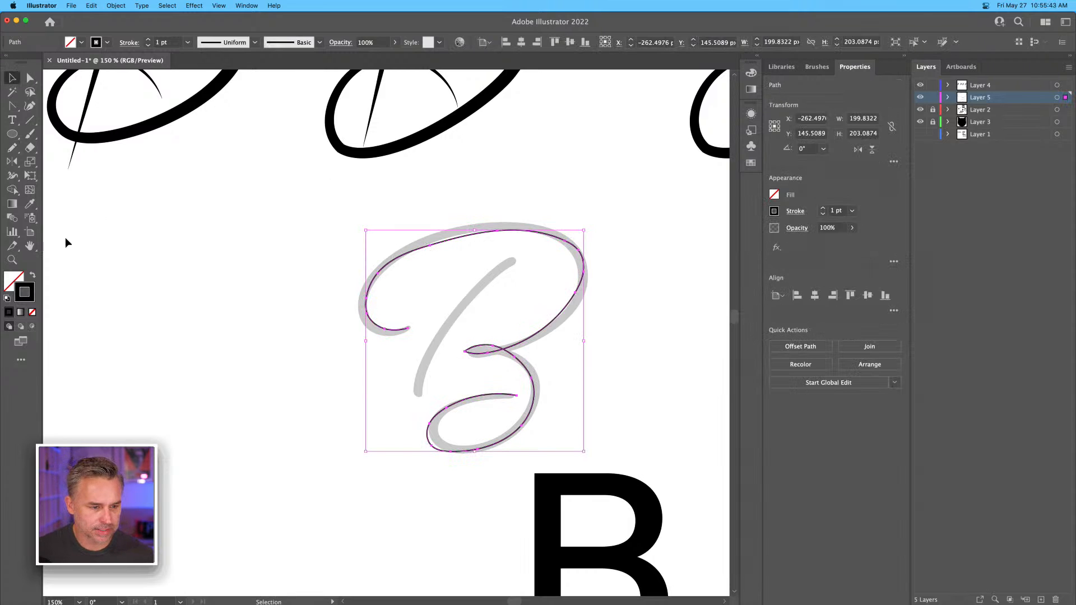
Simplify the traced script B path using the automatic anchor point reduction.
click(116, 6)
mouse_move(121, 241)
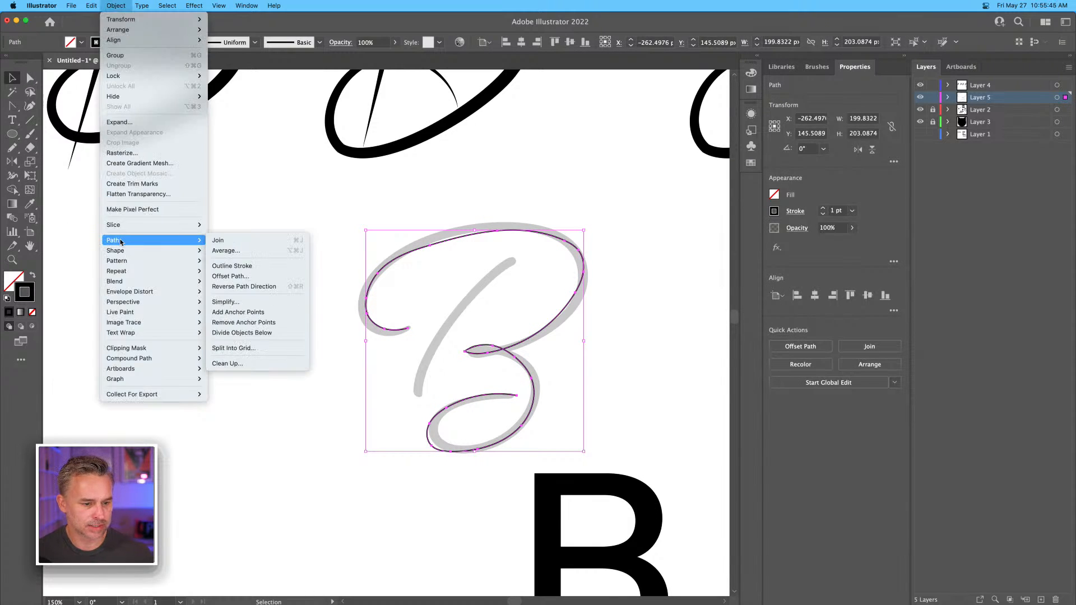
click(259, 303)
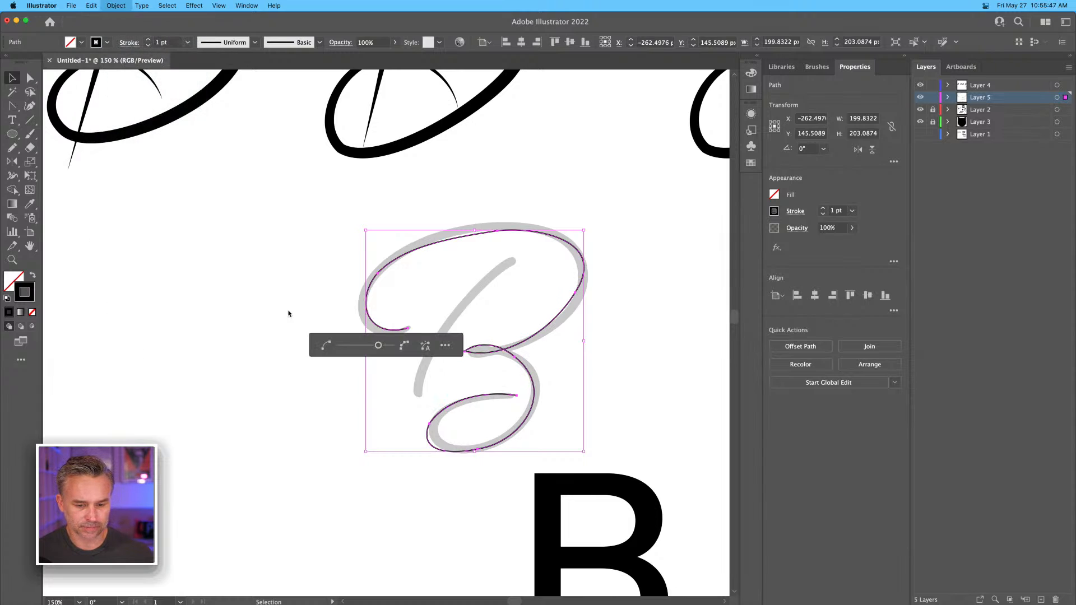
click(473, 216)
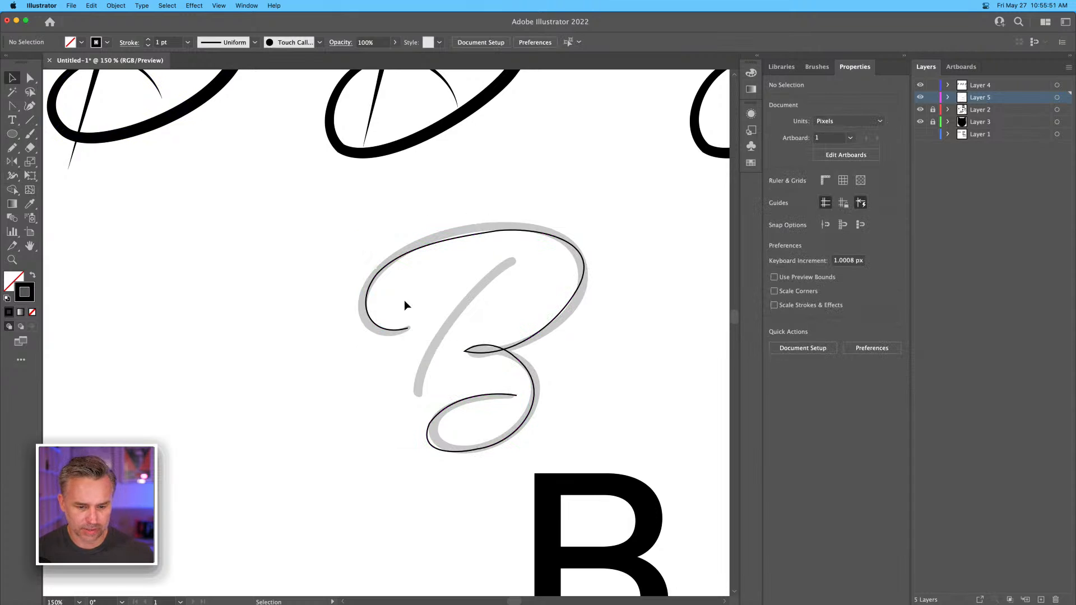
Round the pointed end of the traced B's middle loop and smooth the curve at its uppermost anchor point.
key(super+equal)
key(super+equal)
key(space)
drag(406, 302, 308, 286)
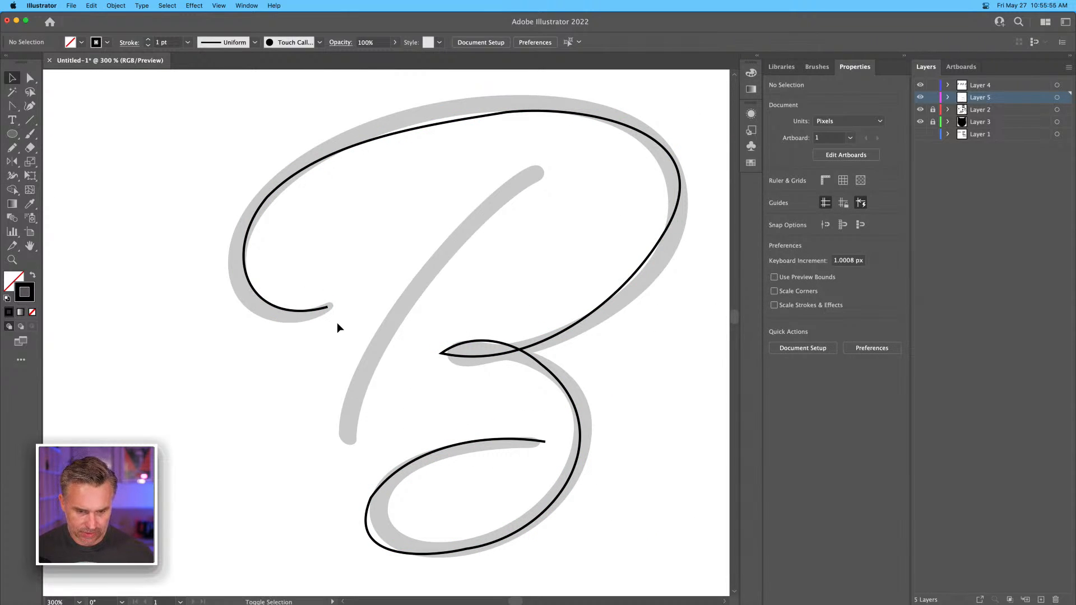
key(a)
drag(442, 354, 441, 336)
click(507, 111)
drag(507, 111, 593, 110)
key(space)
drag(440, 293, 457, 248)
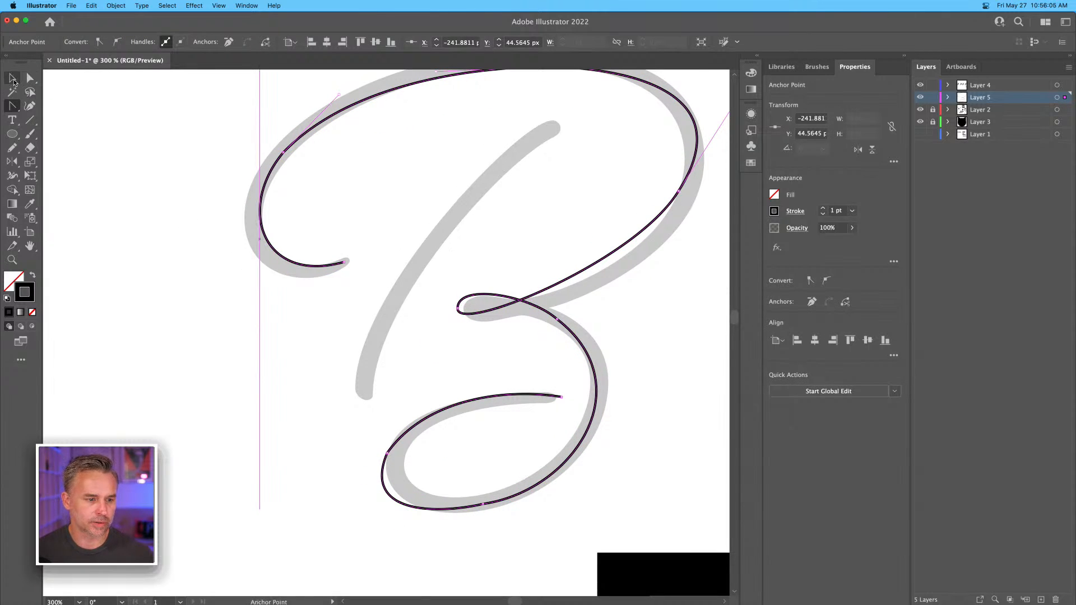
Apply the needle B thread's 12 pt tapered stroke to the traced path with the Eyedropper.
click(12, 78)
key(super+minus)
key(super+minus)
key(super+minus)
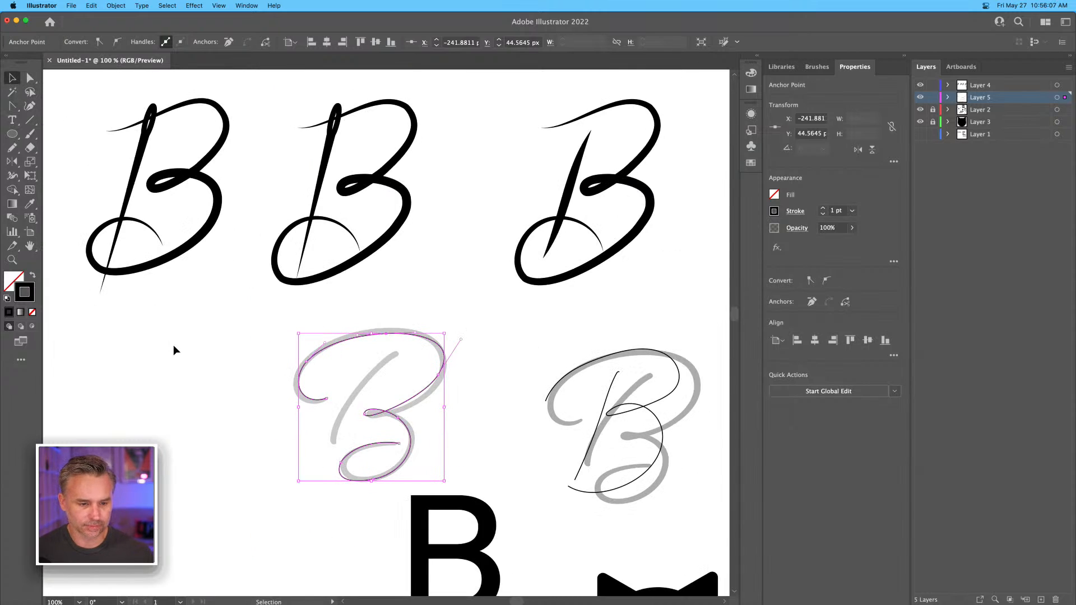
key(space)
drag(175, 341, 306, 356)
key(i)
key(space)
drag(210, 204, 393, 255)
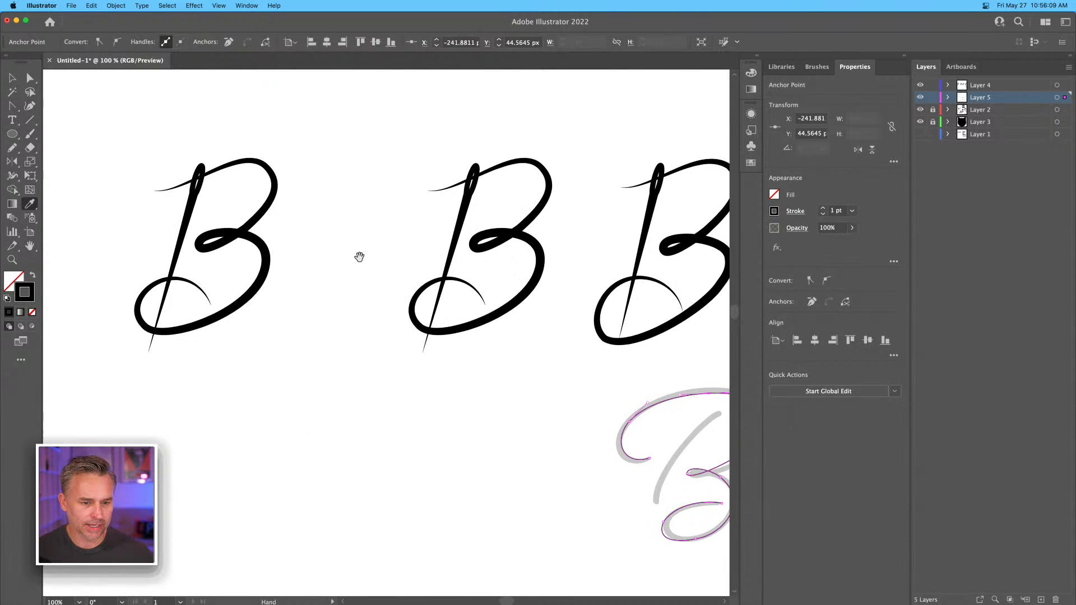
click(268, 263)
key(space)
drag(268, 263, 205, 203)
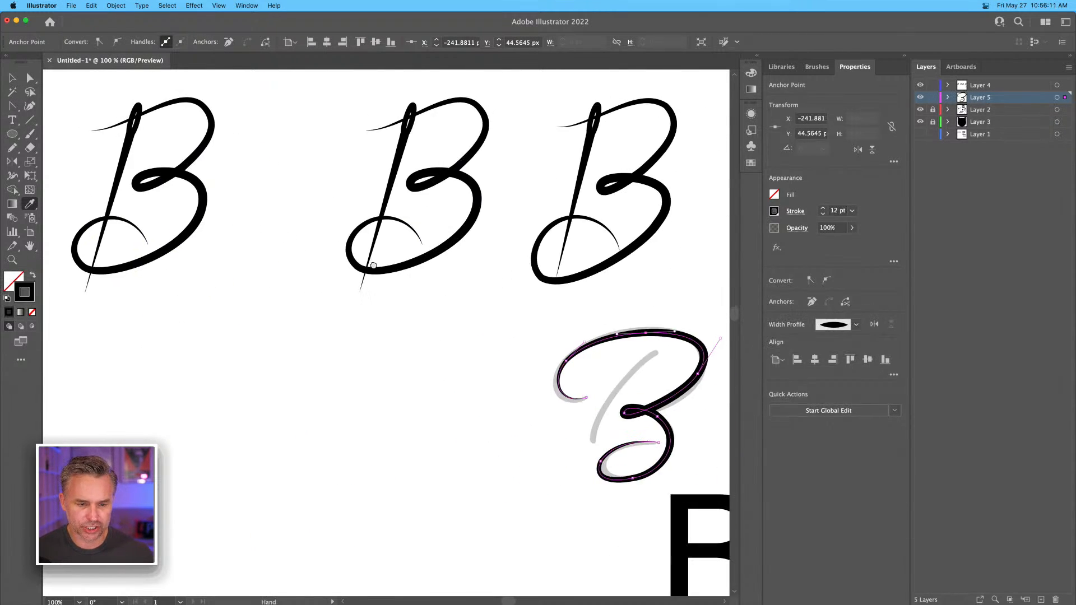
Place a copy of the first B's needle in the empty space below it and move the traced bowls over it.
click(11, 78)
click(121, 149)
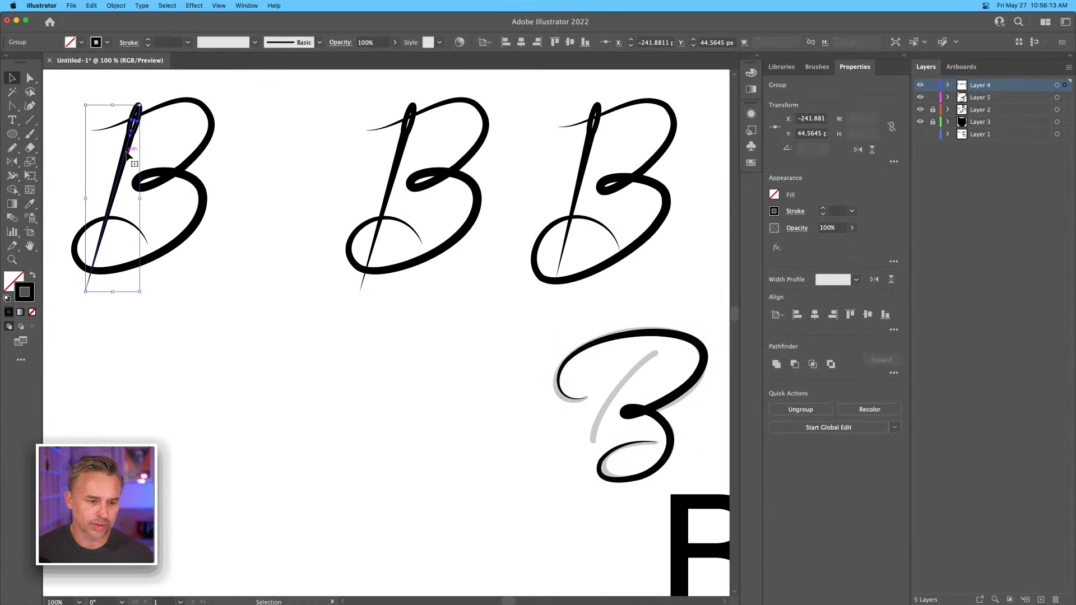
mouse_move(119, 201)
mouse_down()
mouse_move(432, 200)
mouse_move(323, 361)
mouse_move(159, 386)
mouse_up()
drag(659, 339, 205, 312)
key(space)
drag(312, 311, 550, 294)
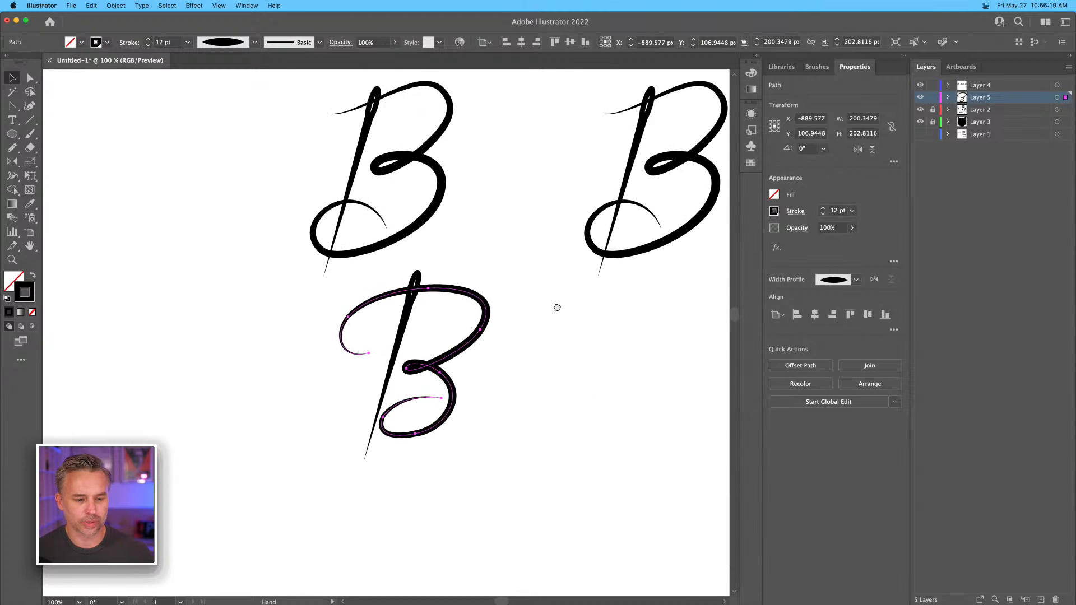
Move the first complete needle-and-thread B down beside the new script B variant.
drag(233, 101, 487, 224)
drag(433, 198, 282, 390)
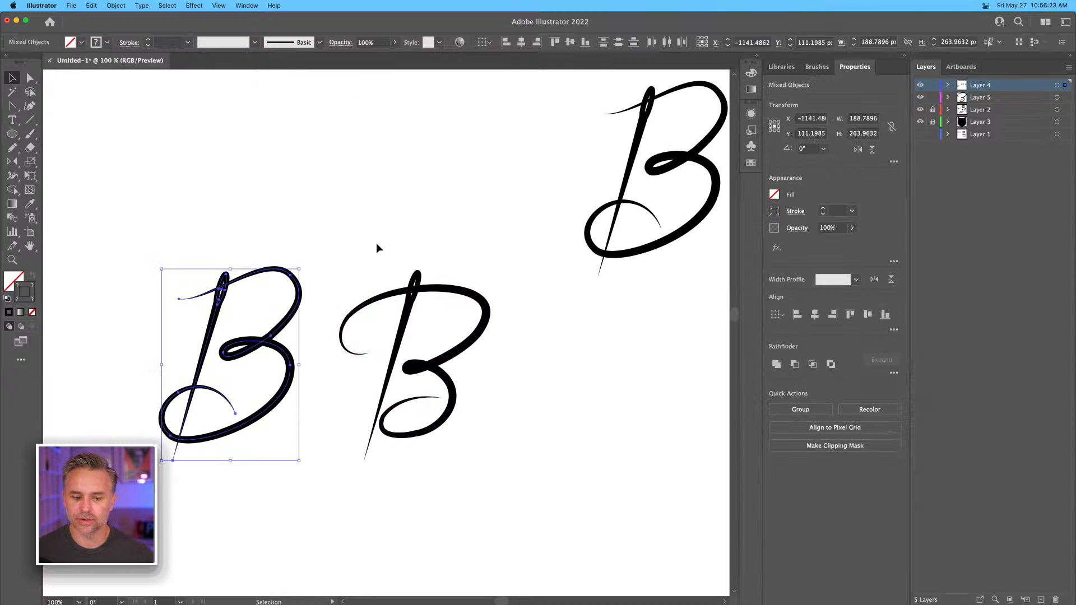
click(355, 429)
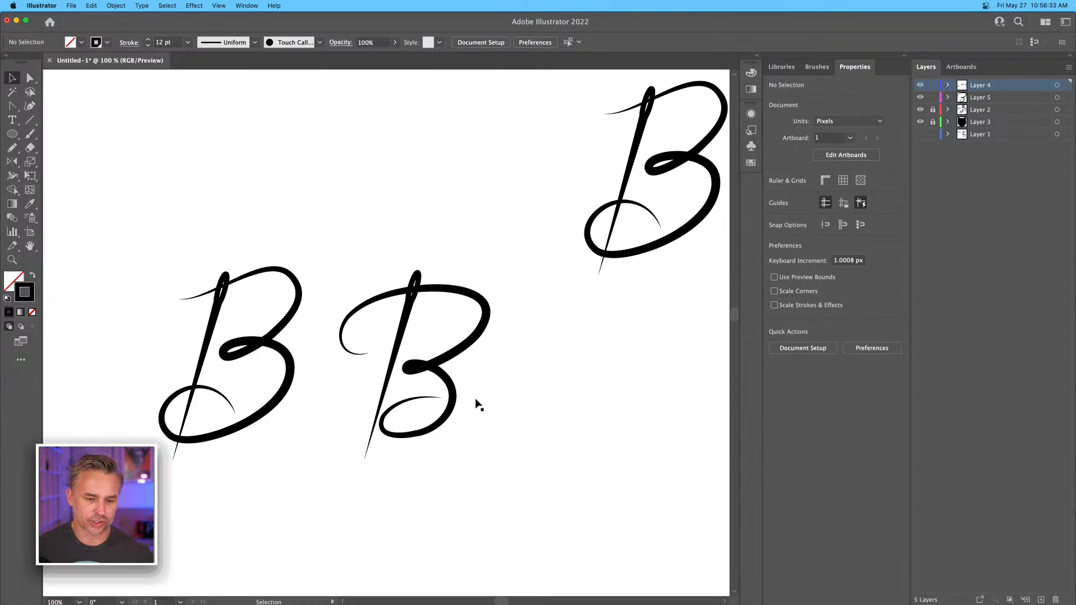
scroll(500, 418, left, 5)
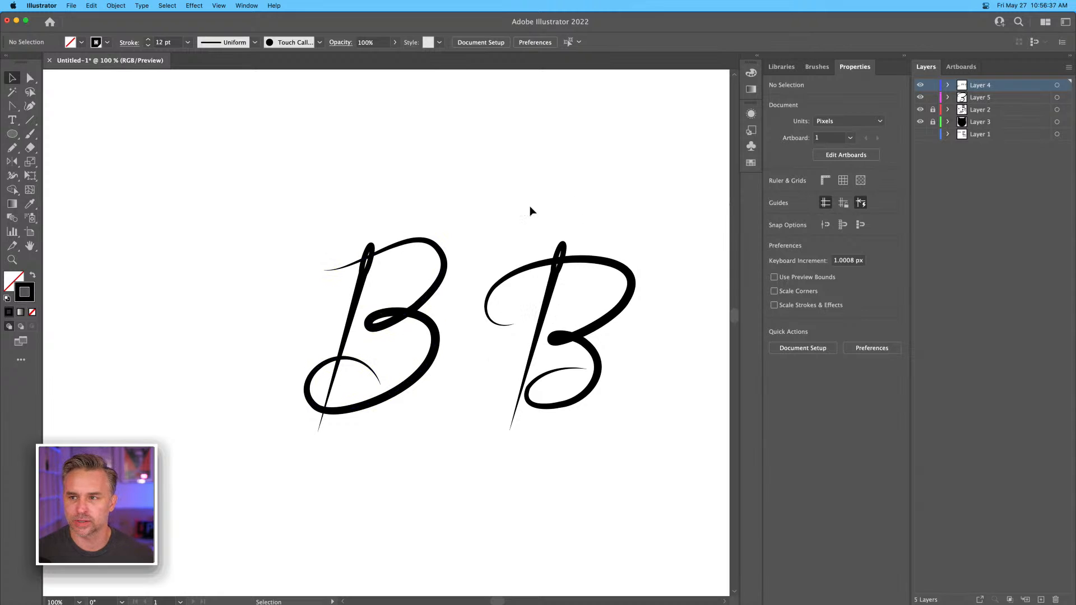
drag(516, 200, 477, 195)
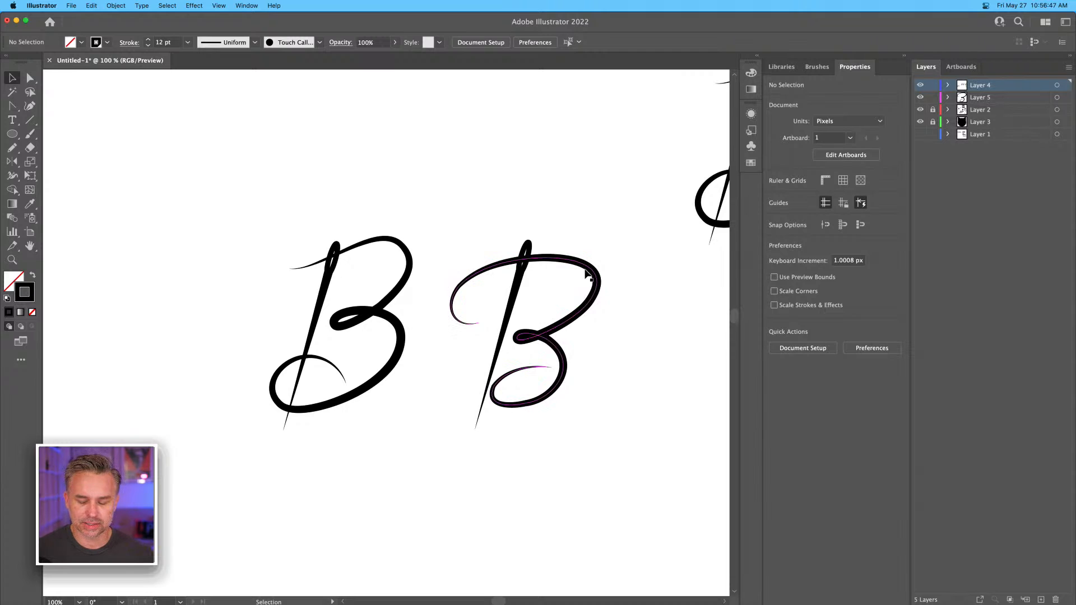
Unlock Layers 2 and 3, and copy the whole cat head to the empty area beside the bold block B.
key(a)
key(super+minus)
key(super+minus)
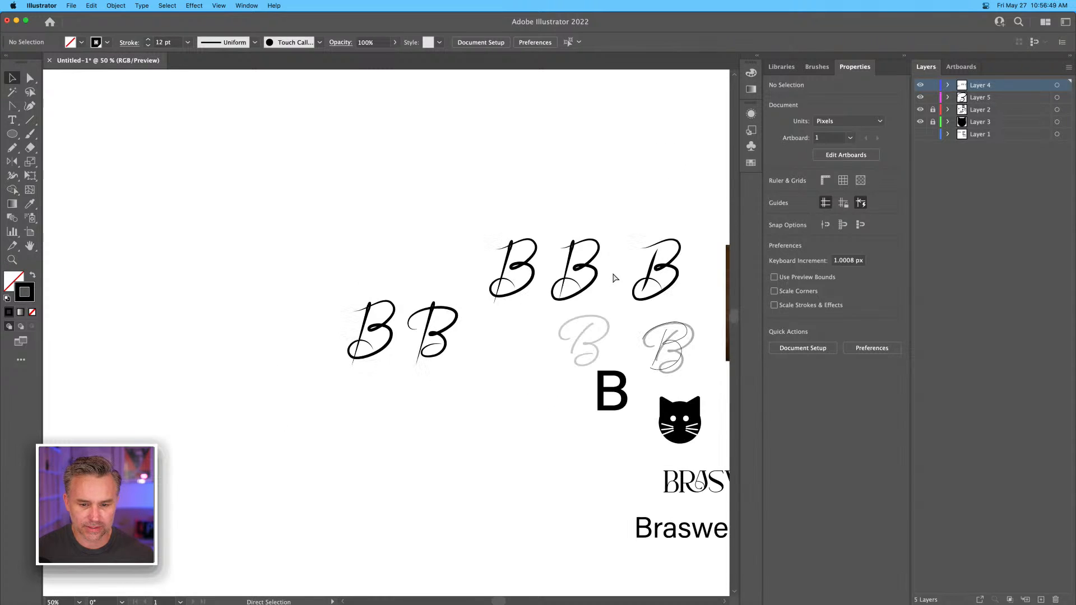
key(space)
drag(612, 272, 496, 169)
key(super+plus)
key(super+plus)
key(super+plus)
scroll(505, 204, right, 5)
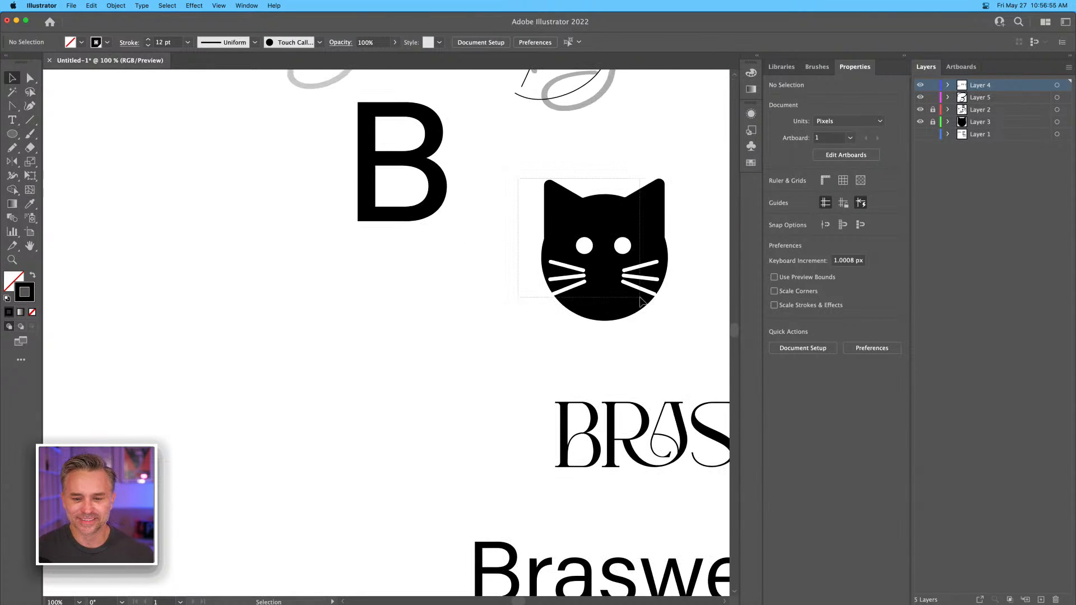
drag(932, 109, 933, 122)
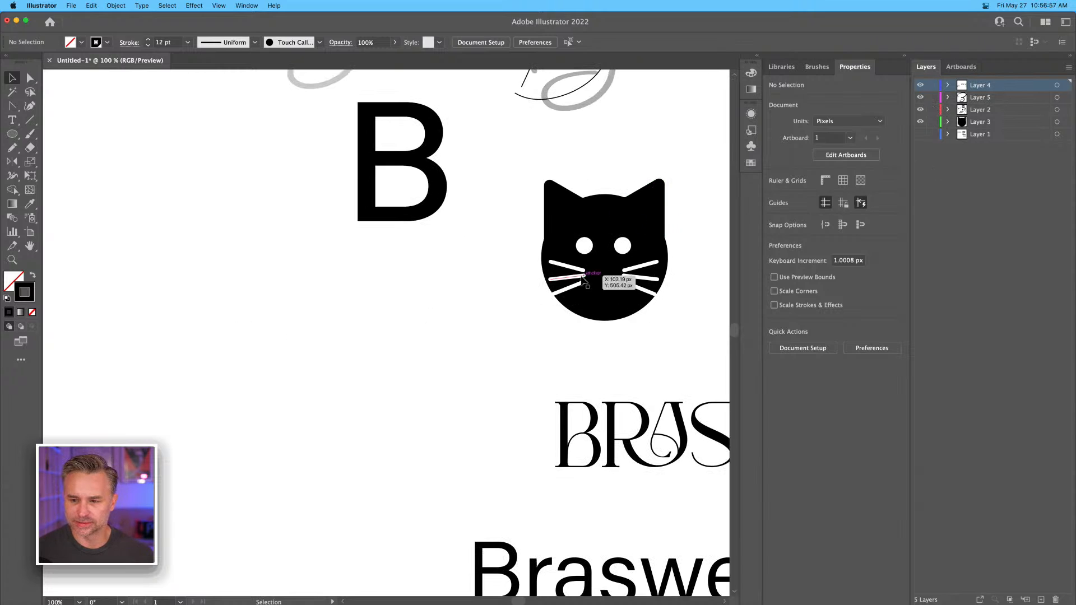
drag(531, 220, 554, 219)
drag(481, 168, 622, 350)
drag(620, 270, 536, 365)
click(373, 326)
Change the stroke of the copied cat's three left whiskers to black and shift them out past the head's edge.
click(484, 340)
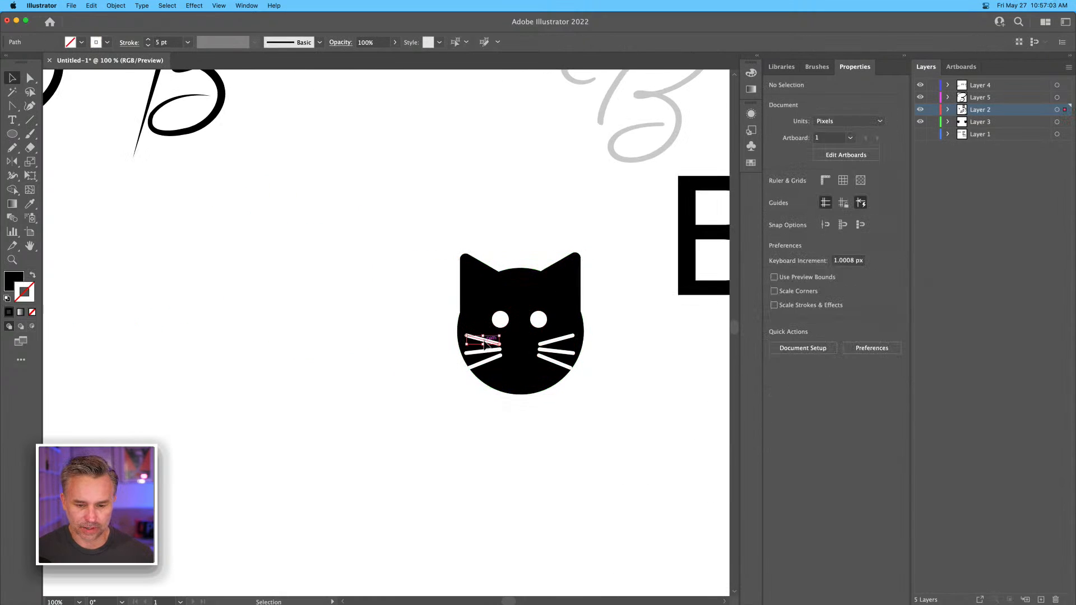
shift+click(485, 350)
shift+click(479, 363)
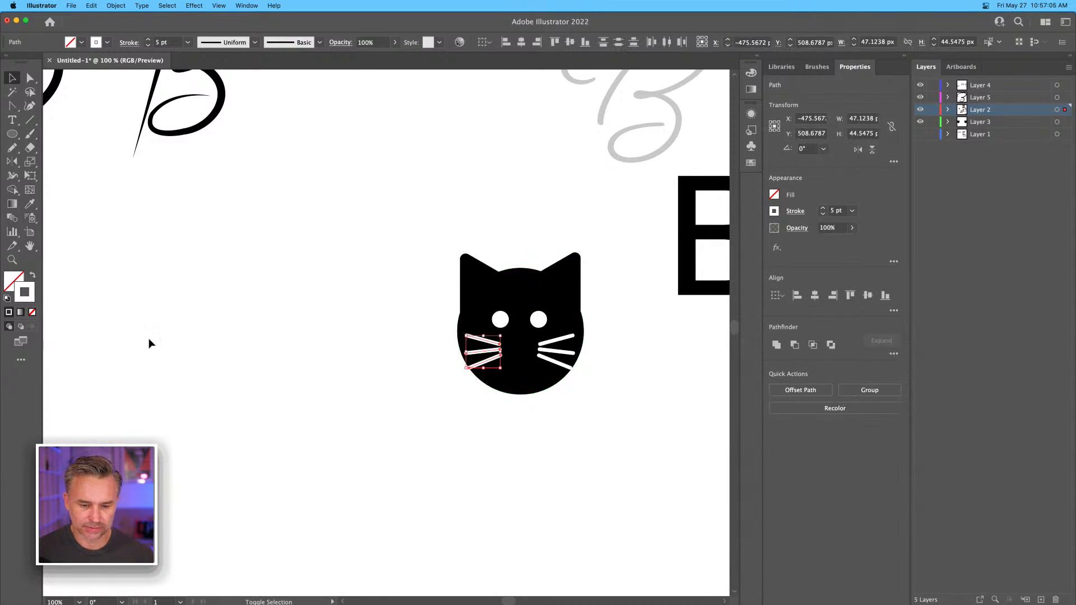
click(775, 211)
click(670, 253)
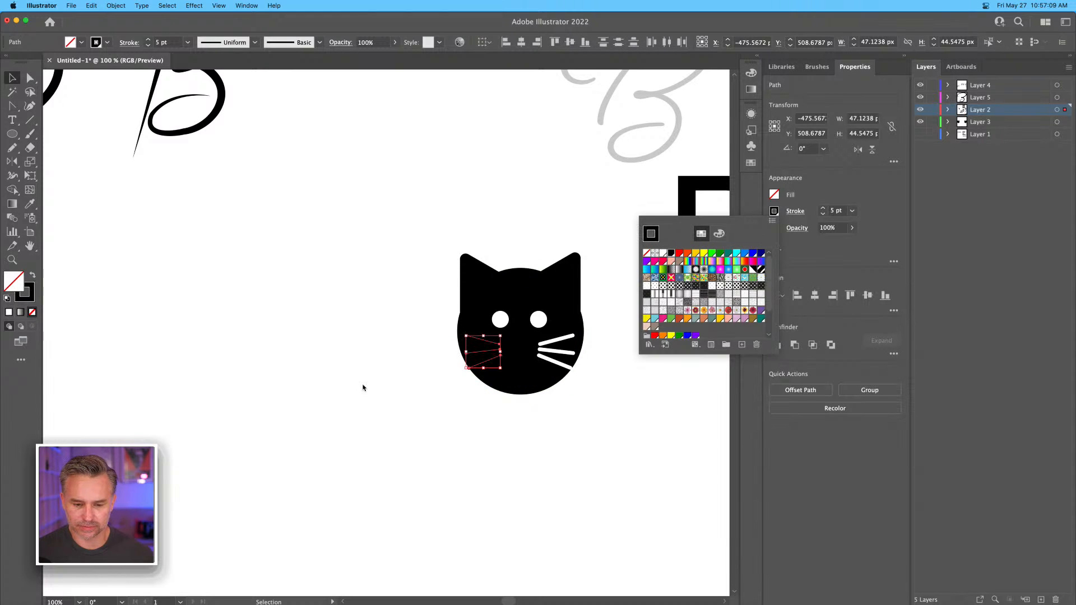
click(409, 372)
drag(473, 357, 450, 357)
Delete the three white whiskers on the right side of the copied cat head.
click(546, 354)
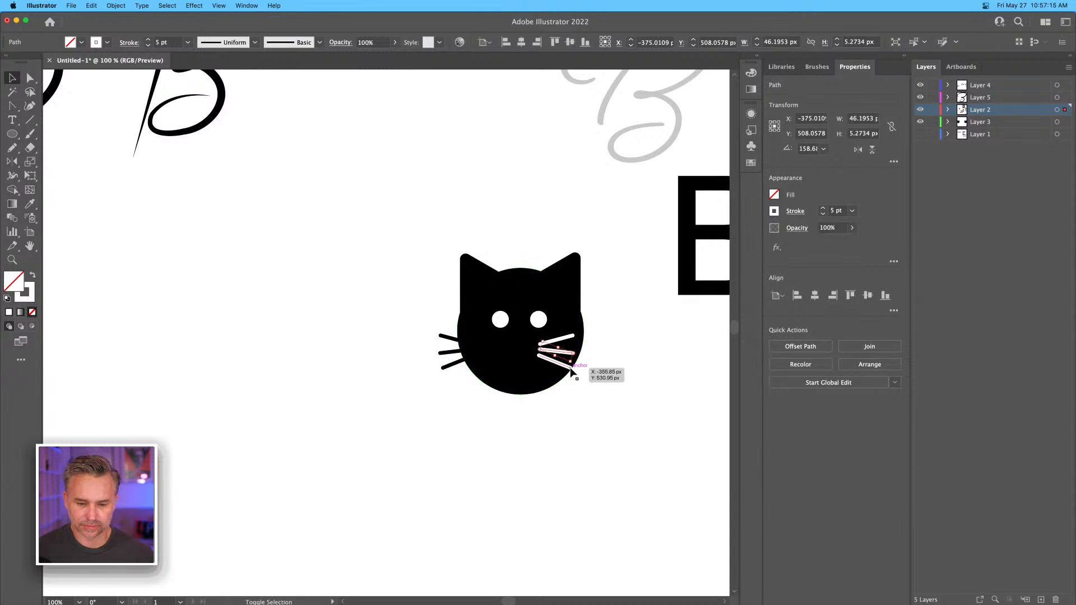
key(Delete)
click(565, 339)
key(Delete)
click(558, 364)
key(Delete)
Copy the black left whiskers to the other side of the cat head and mirror them so they fan outward.
drag(452, 388, 602, 353)
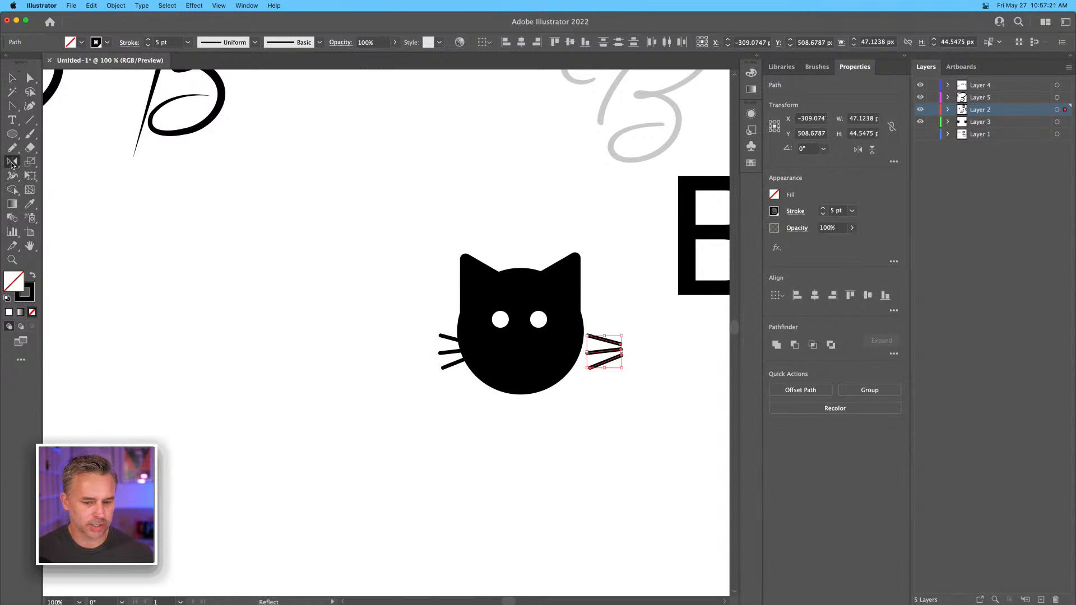
double_click(12, 162)
key(Return)
click(12, 78)
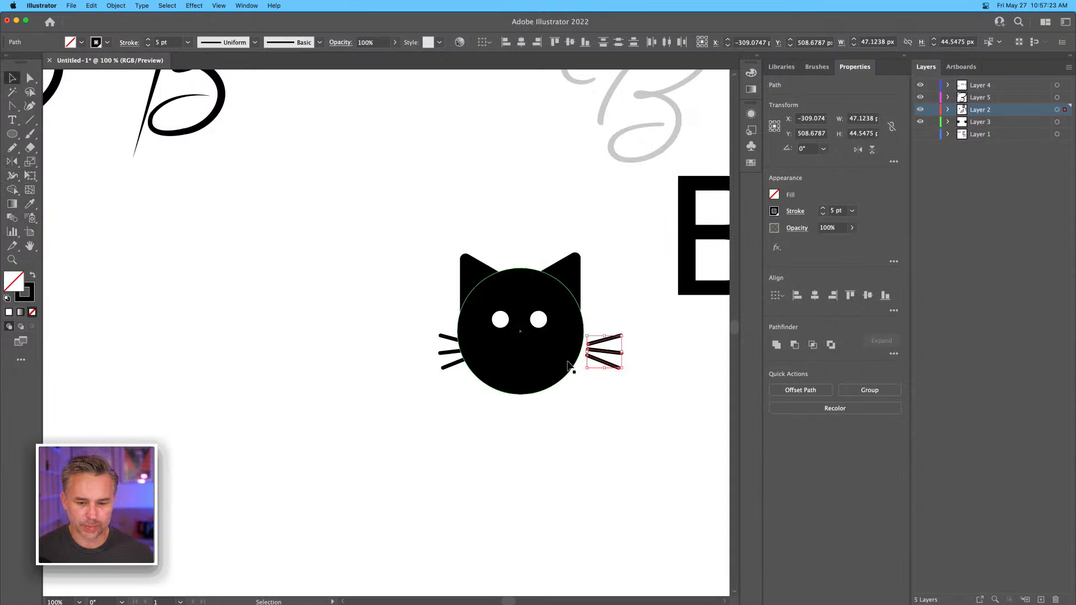
shift+click(599, 351)
drag(605, 352, 589, 352)
key(super+z)
click(611, 309)
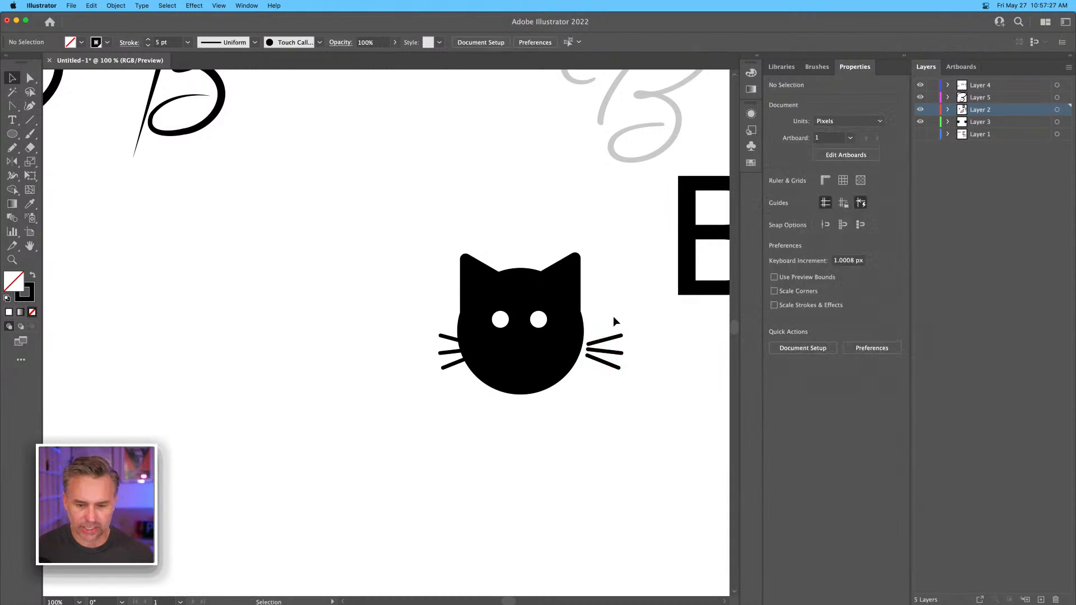
Group the three right whiskers and, separately, the three left whiskers of the copied cat.
click(613, 339)
drag(606, 312, 624, 385)
key(super+g)
key(v)
drag(441, 390, 441, 392)
key(super+g)
drag(403, 320, 446, 388)
key(super+g)
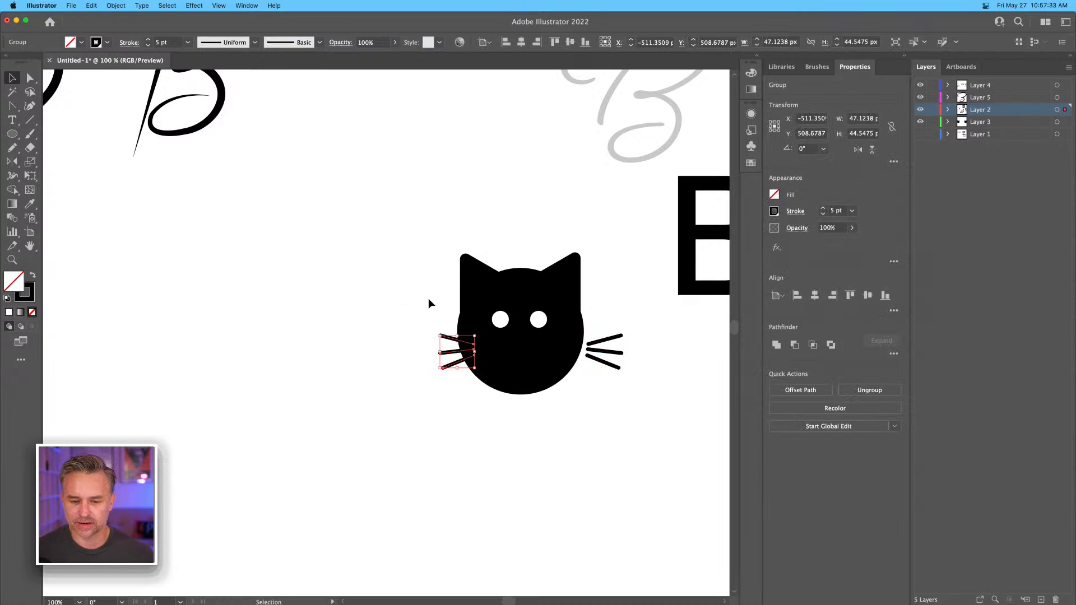
Delete the faded grey script B text near the bold block B.
click(489, 227)
drag(453, 227, 569, 286)
click(423, 215)
click(631, 103)
key(Delete)
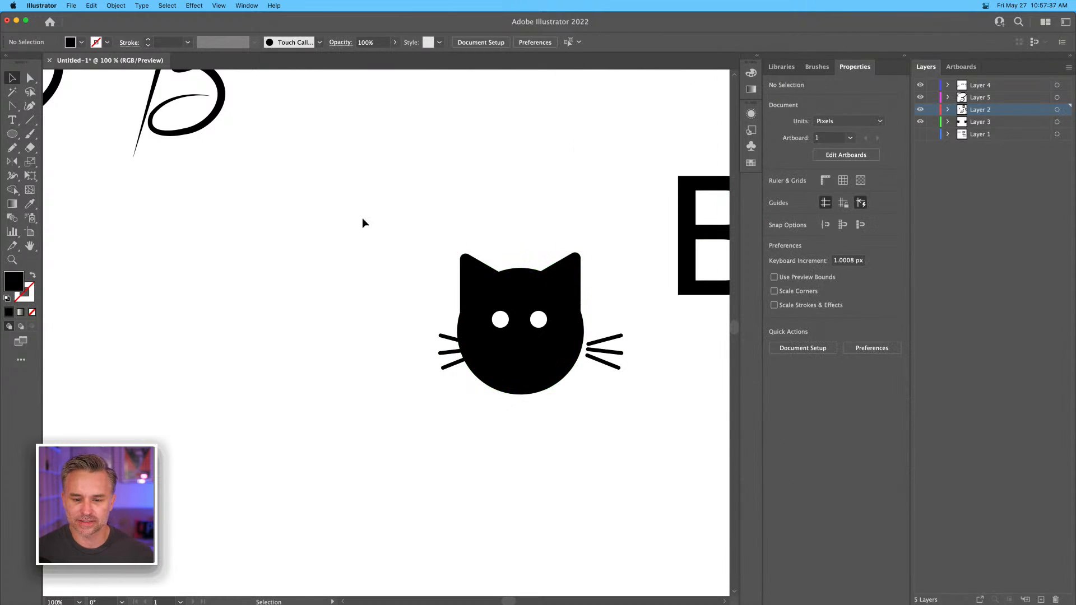
Move the right whisker group against the cat's face, and scale down the black head and ears together.
drag(606, 345, 596, 345)
drag(390, 213, 585, 303)
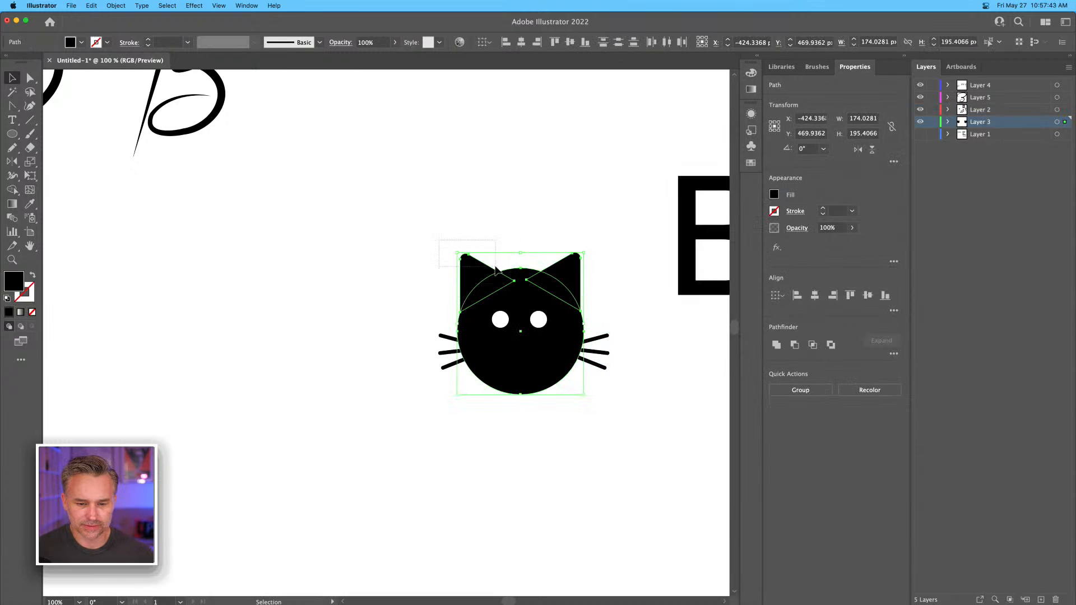
click(441, 254)
drag(436, 242, 574, 298)
drag(455, 253, 483, 283)
drag(527, 365, 523, 366)
click(468, 281)
Reposition both whisker groups against the smaller cat head and move the two white eyes to fit its face.
drag(449, 341, 458, 340)
drag(600, 357, 591, 358)
drag(459, 353, 461, 360)
drag(508, 321, 524, 335)
mouse_move(538, 319)
mouse_down()
mouse_move(569, 339)
mouse_move(543, 337)
mouse_up()
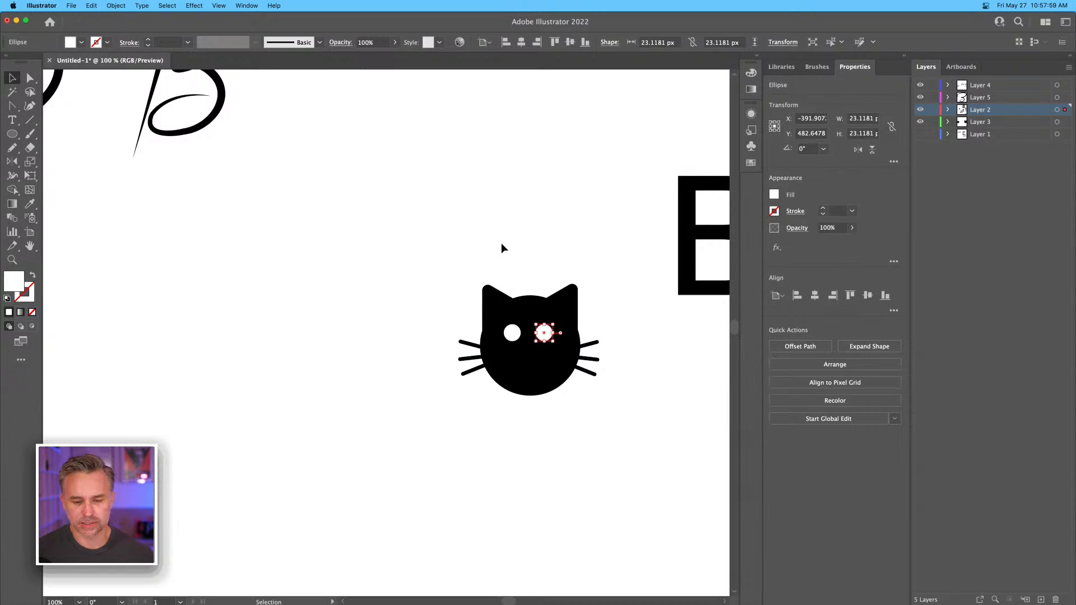
click(502, 245)
Examine the new cat head among the other concepts and the photo of the Braswell Costuming business cards.
key(space)
drag(516, 236, 447, 199)
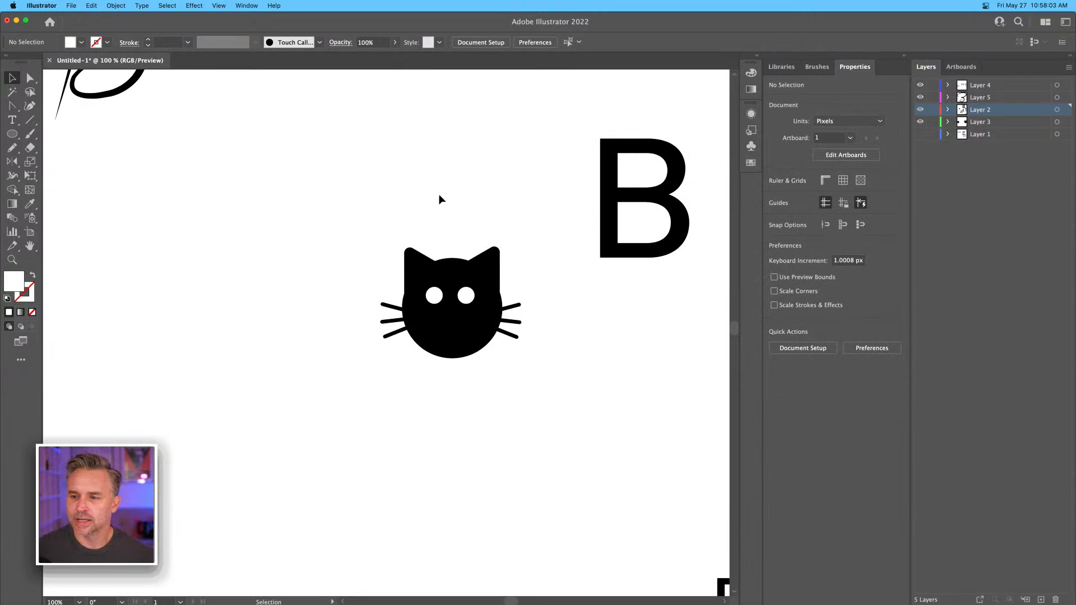
key(space)
drag(355, 204, 265, 259)
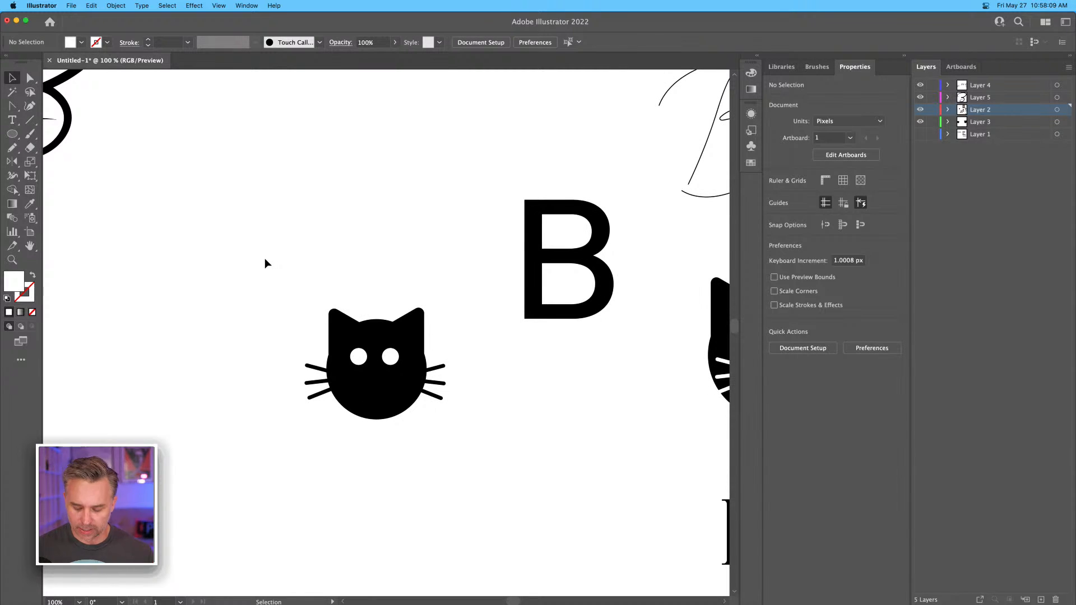
key(super+minus)
key(super+minus)
key(super+minus)
key(super+minus)
key(space)
drag(521, 184, 351, 307)
key(super+plus)
key(super+plus)
key(super+plus)
key(space)
key(super+plus)
key(super+plus)
drag(473, 288, 201, 337)
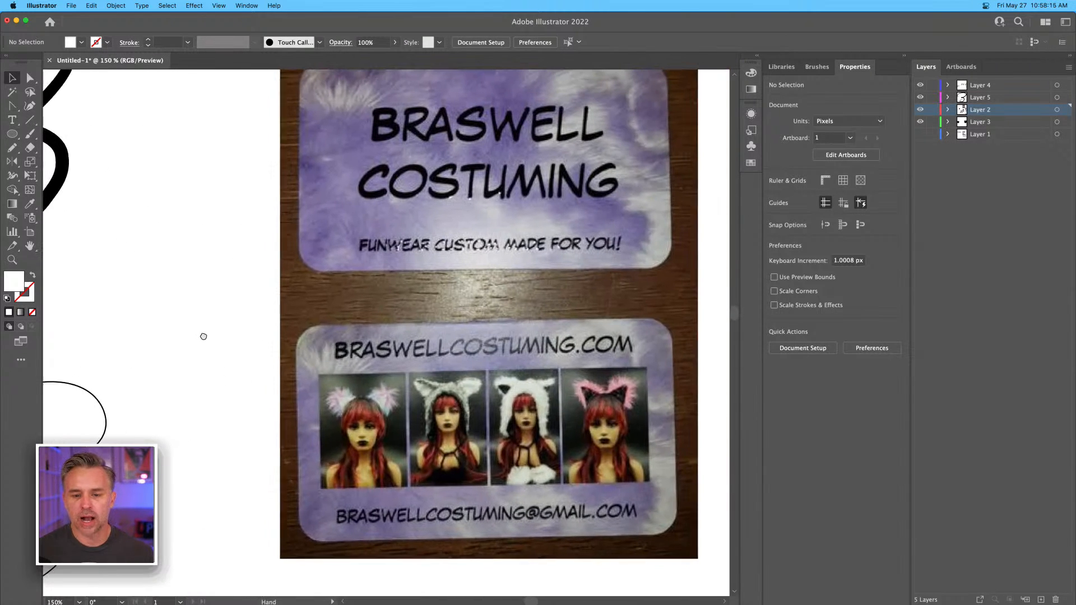
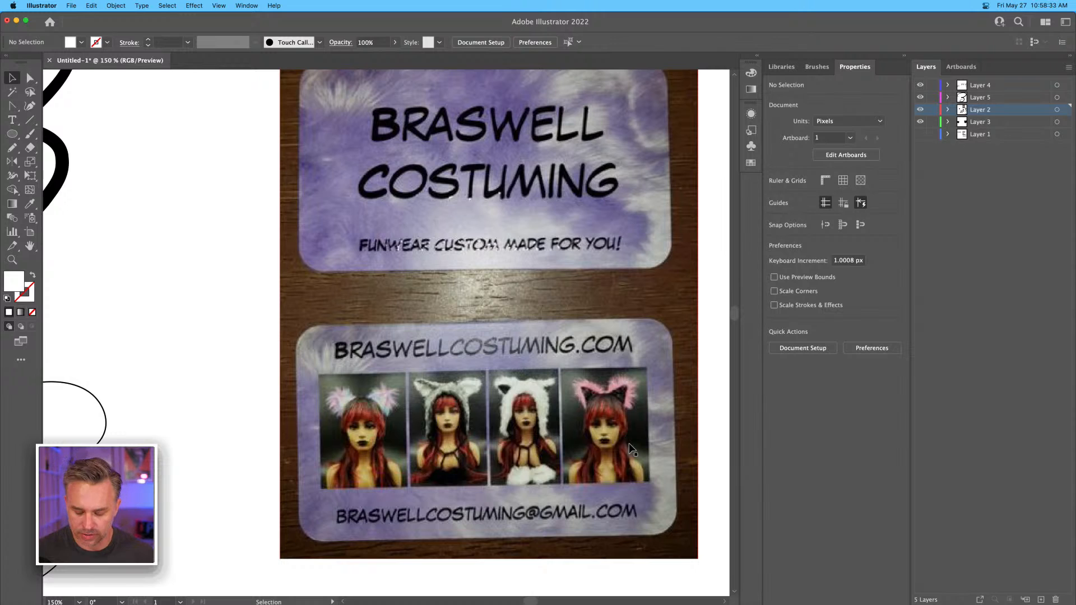
Place the black two-circle silhouette with cat ears above the whiskered cat head, beside the plain sans-serif B.
key(super+minus)
key(super+minus)
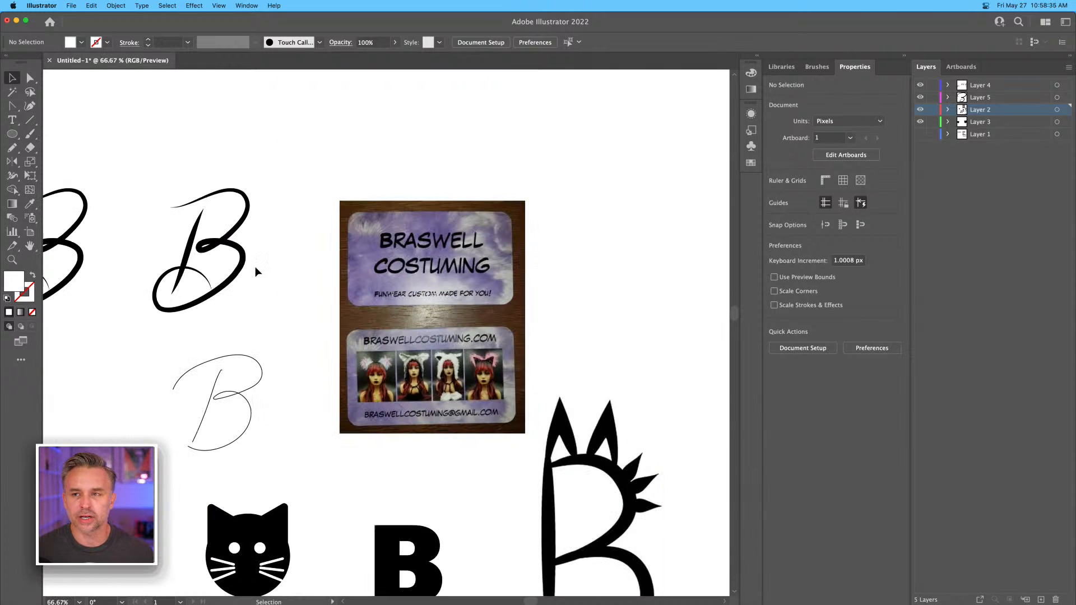
drag(294, 355, 611, 160)
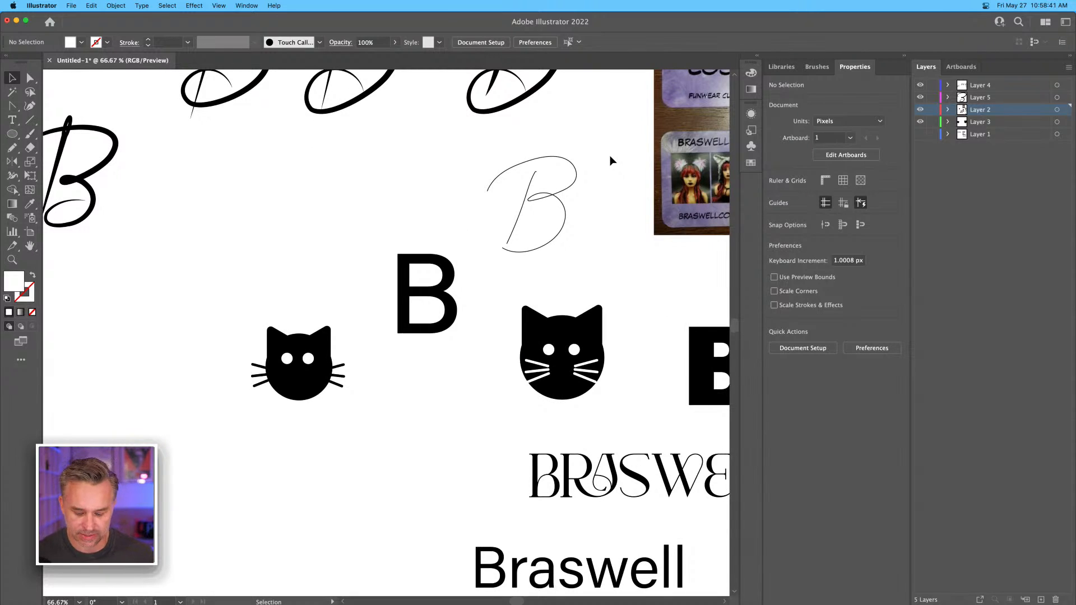
key(super+plus)
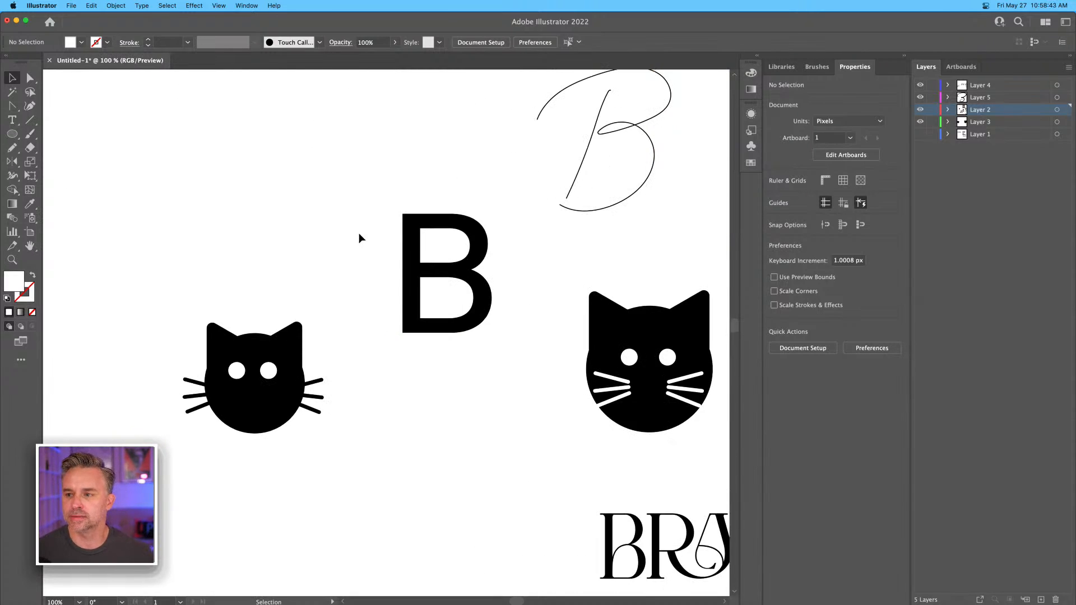
drag(194, 268, 284, 260)
key(space)
click(197, 151)
click(295, 170)
click(189, 183)
key(space)
drag(190, 182, 286, 208)
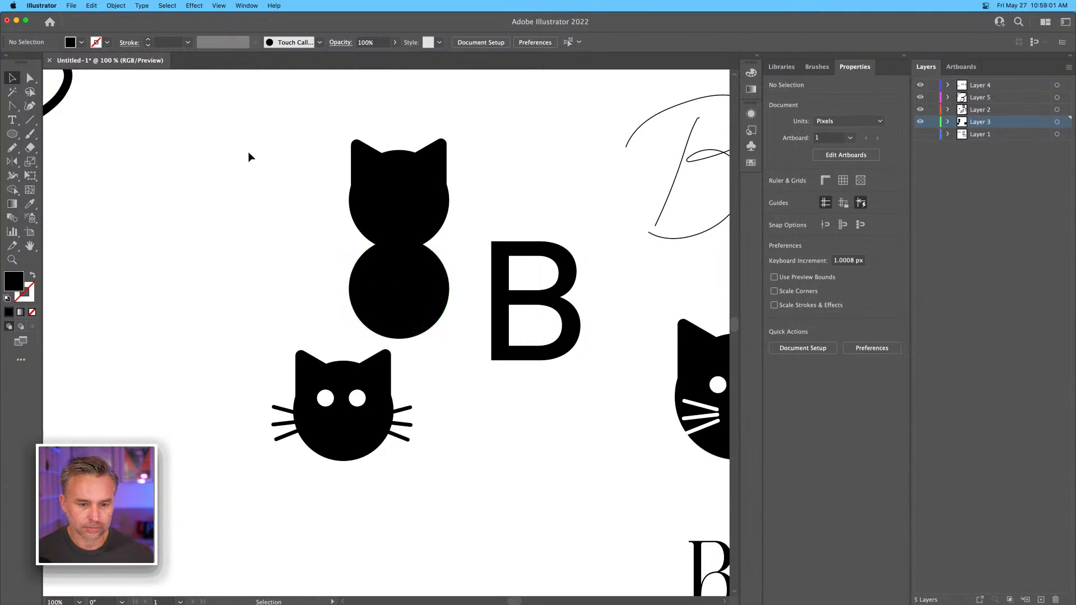
Copy both cat ears from the two-circle silhouette onto the top edge of the plain B.
click(368, 169)
shift+click(435, 158)
drag(435, 159, 567, 247)
click(519, 194)
mouse_move(493, 243)
mouse_down()
mouse_move(508, 243)
mouse_move(489, 229)
mouse_up()
key(super+z)
key(super+z)
Move the plain B in place onto a new layer directly below Layer 3.
click(509, 197)
key(super+shift+[)
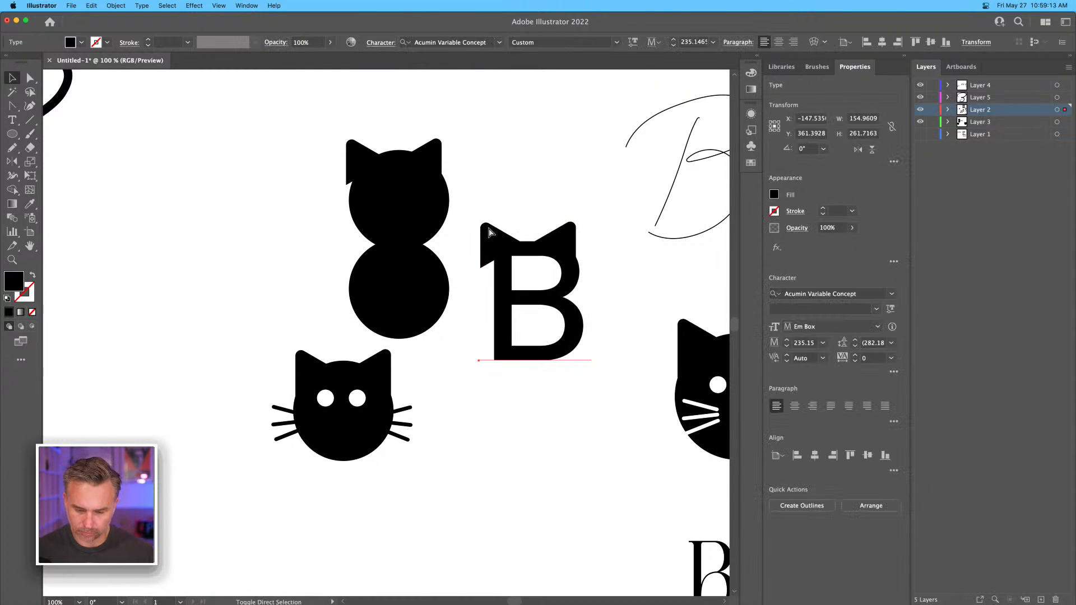
click(490, 145)
click(489, 236)
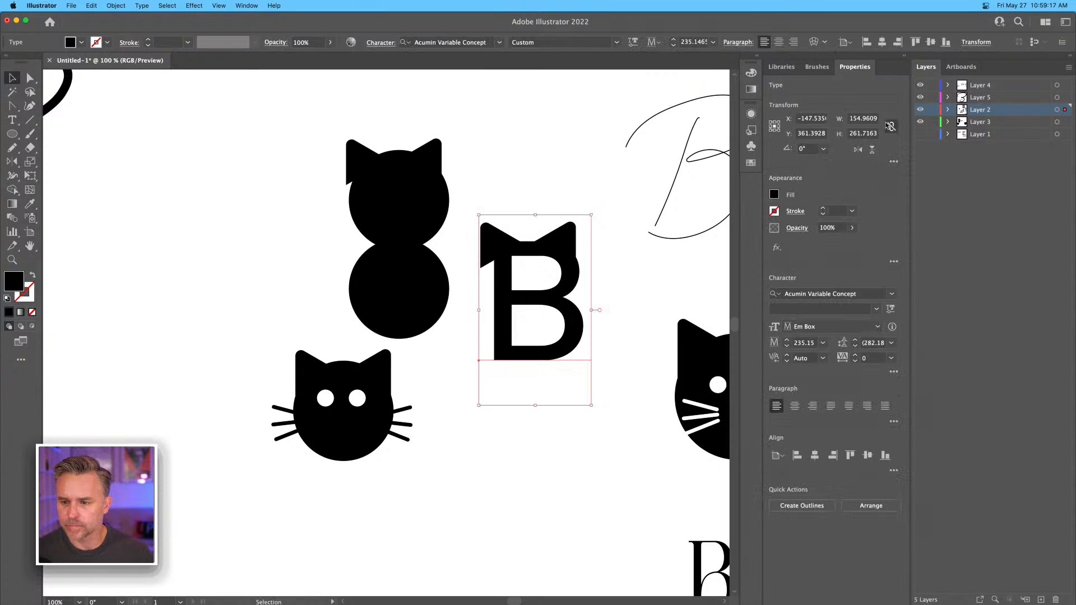
key(Delete)
click(982, 123)
click(990, 138)
click(1041, 599)
key(super+f)
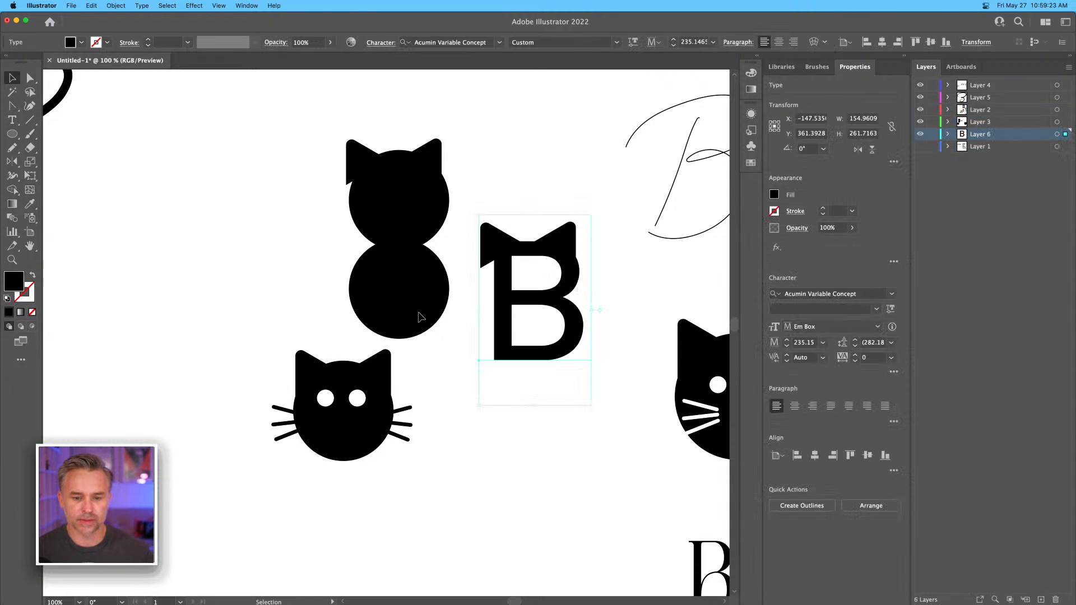
Align the left ear with the outer edge of the B's stem and curve the ear's lower edge upward to clear the counter.
click(288, 235)
drag(493, 240, 505, 240)
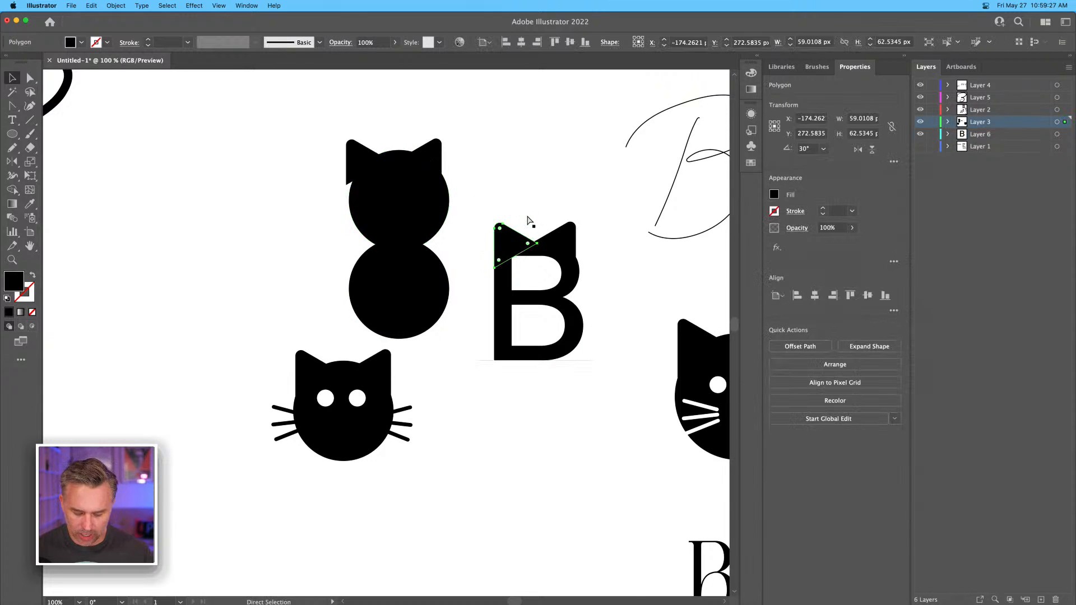
key(super+plus)
key(super+plus)
key(super+plus)
key(space)
drag(473, 262, 514, 176)
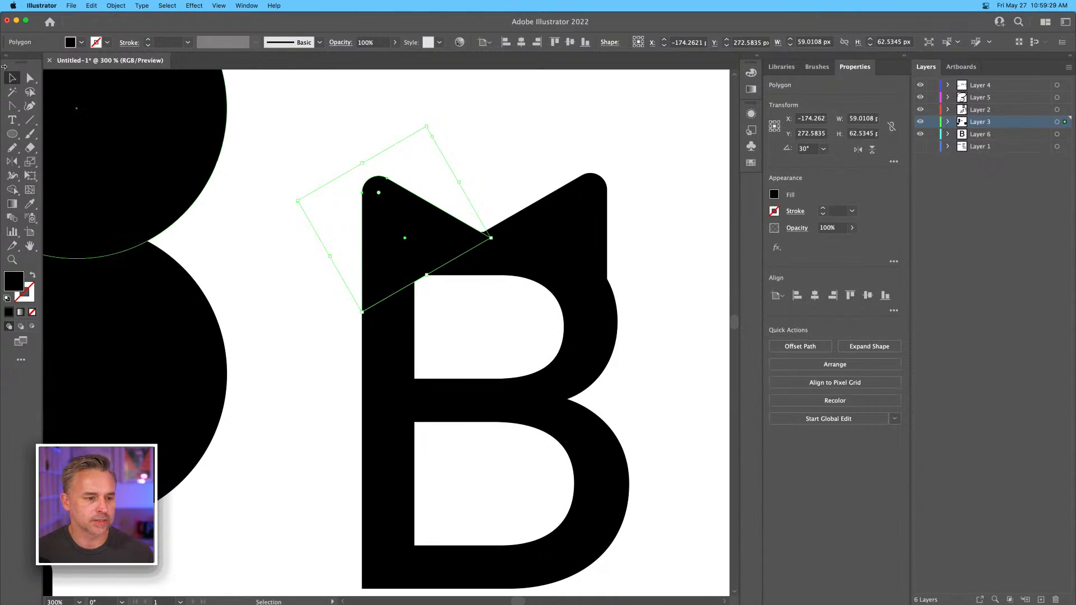
click(31, 78)
click(11, 105)
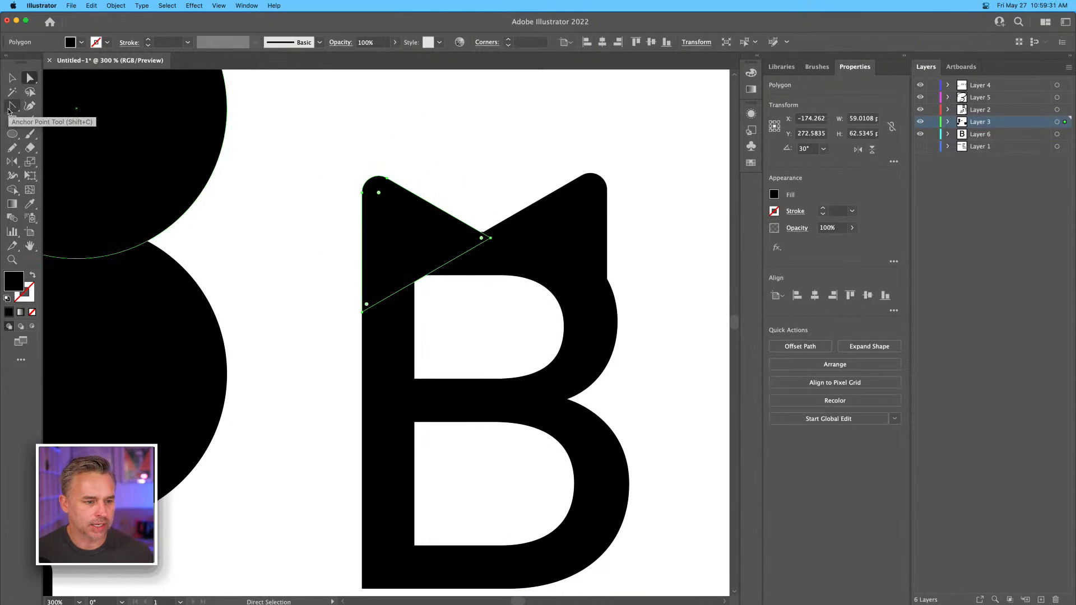
drag(433, 273, 427, 266)
click(12, 78)
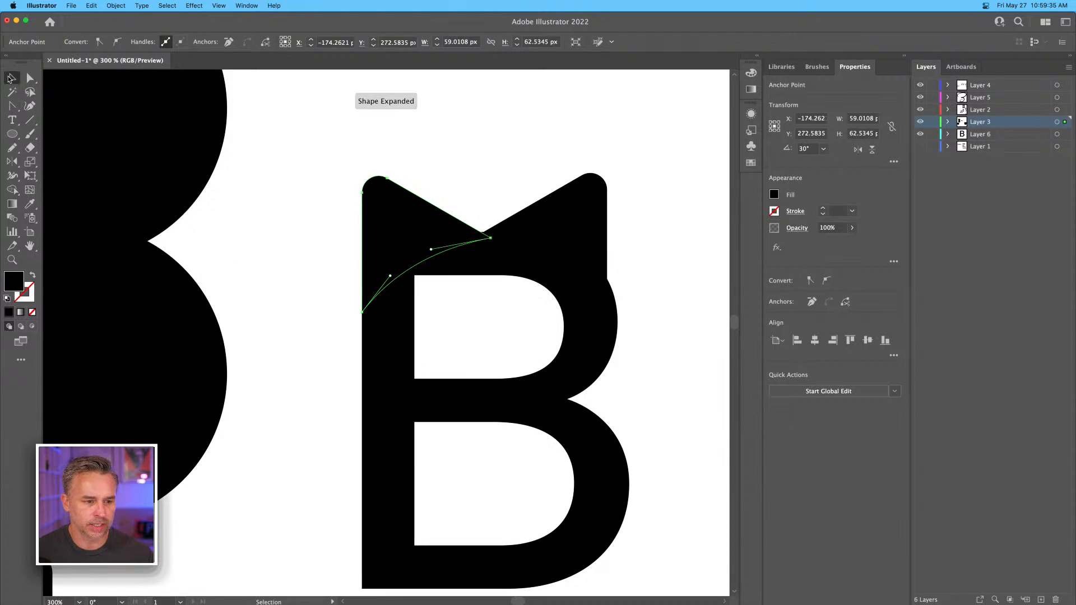
click(267, 263)
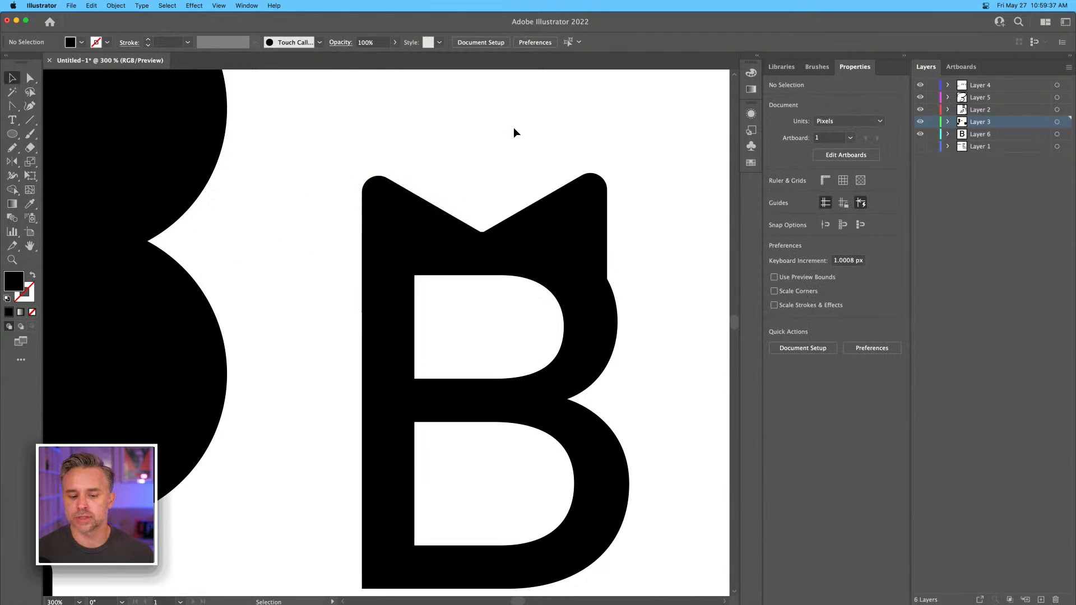
Rotate both ears more upright and shift them closer together on top of the B.
key(super+minus)
key(super+minus)
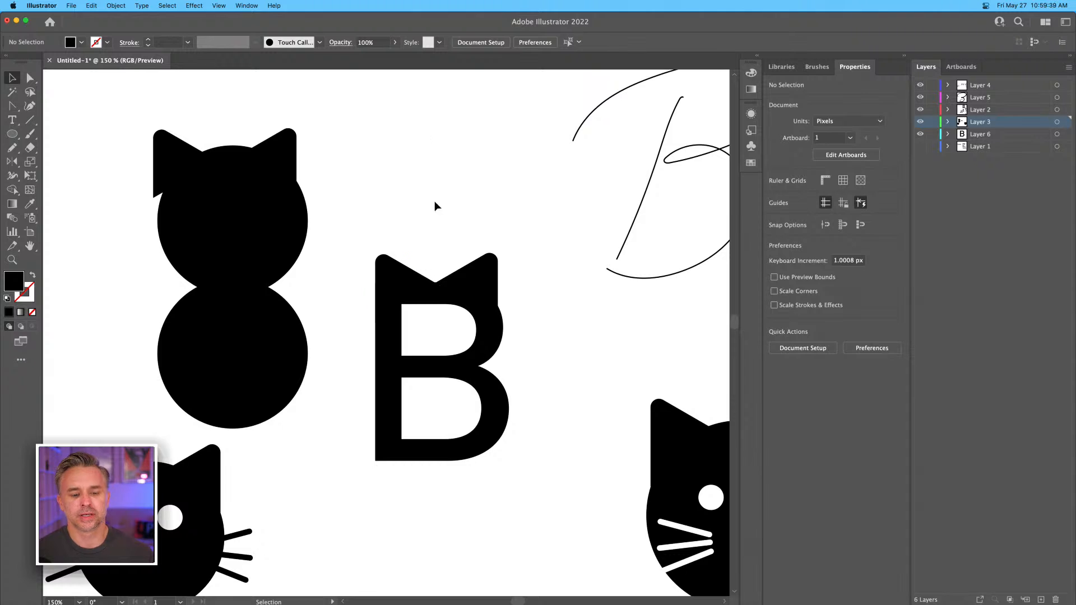
click(399, 262)
drag(375, 322, 399, 280)
click(370, 256)
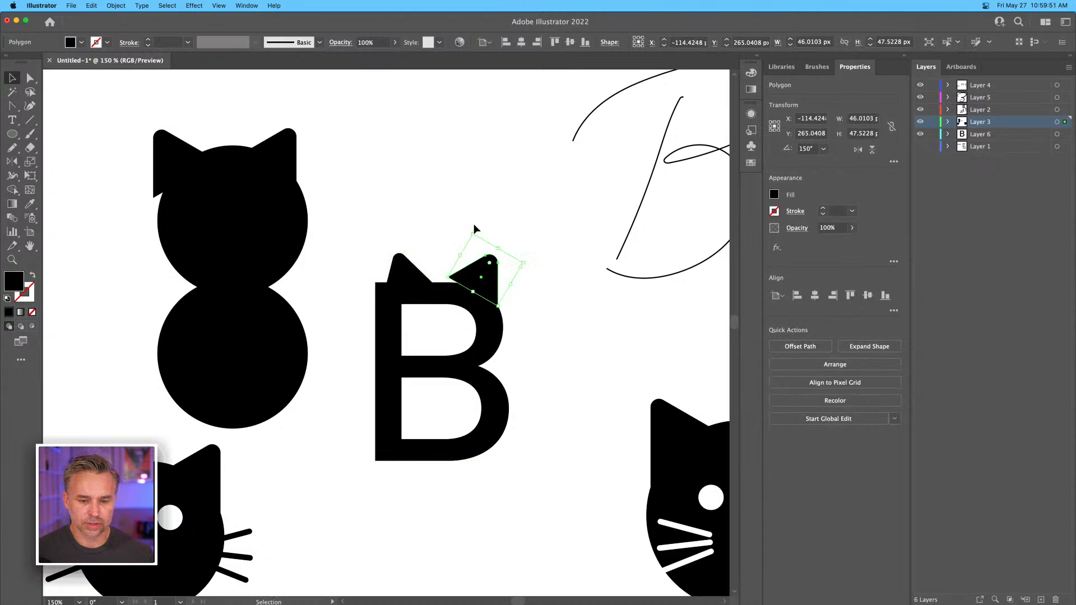
drag(473, 230, 481, 235)
drag(449, 277, 443, 280)
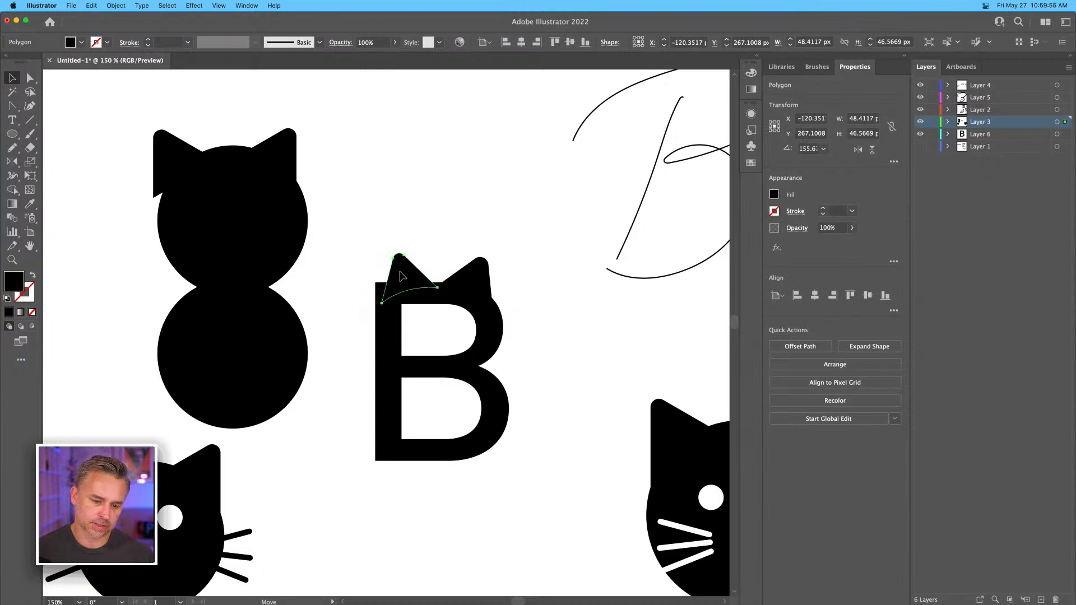
click(402, 272)
drag(361, 258, 395, 281)
click(367, 220)
Nudge the right ear three increments left and two increments up on the B.
click(470, 273)
key(Left)
key(Left)
key(Left)
key(Up)
key(Up)
click(424, 202)
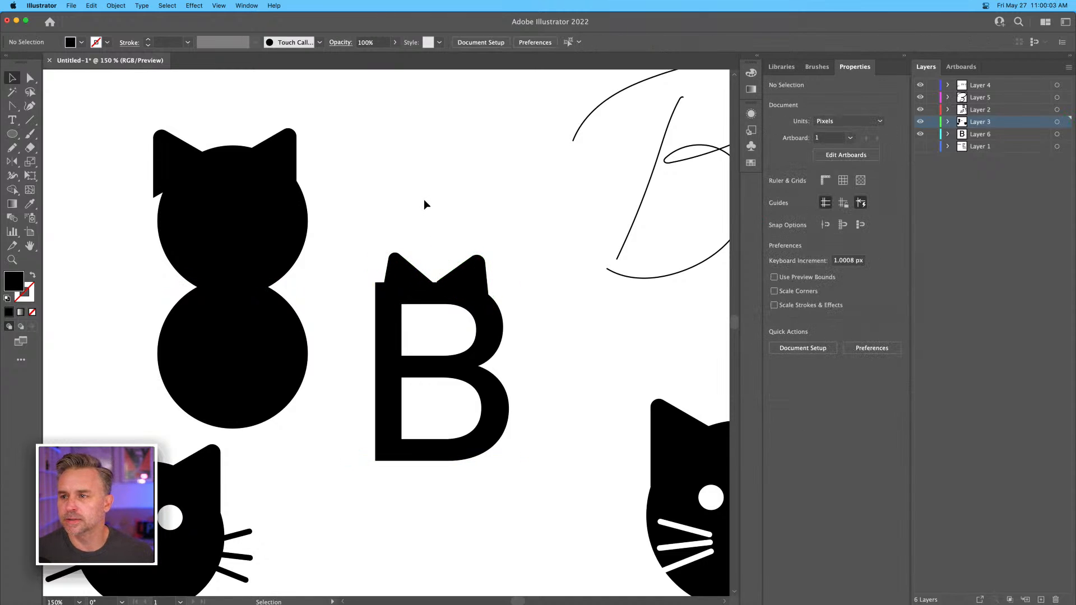
Rotate the right ear to about 159.5° and raise it slightly so its inner corner meets the B's top edge.
click(445, 283)
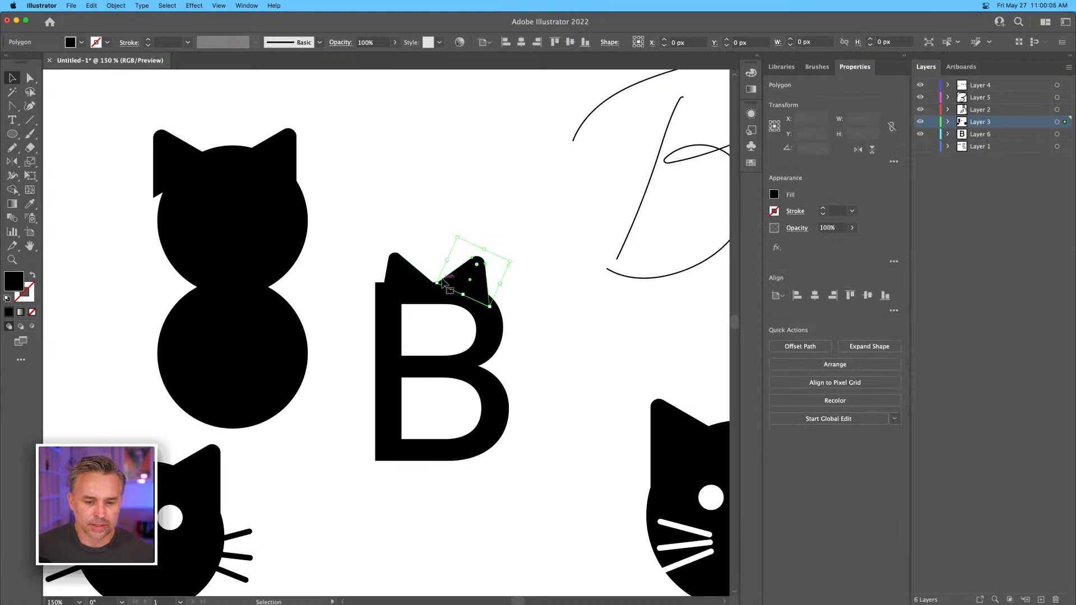
drag(458, 234, 452, 236)
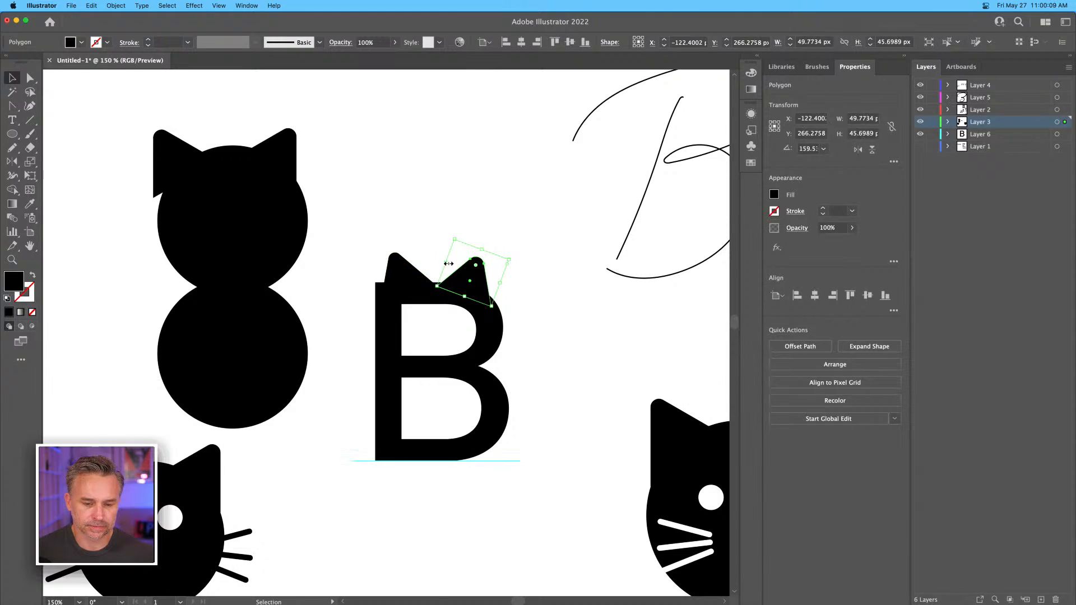
drag(450, 288, 448, 284)
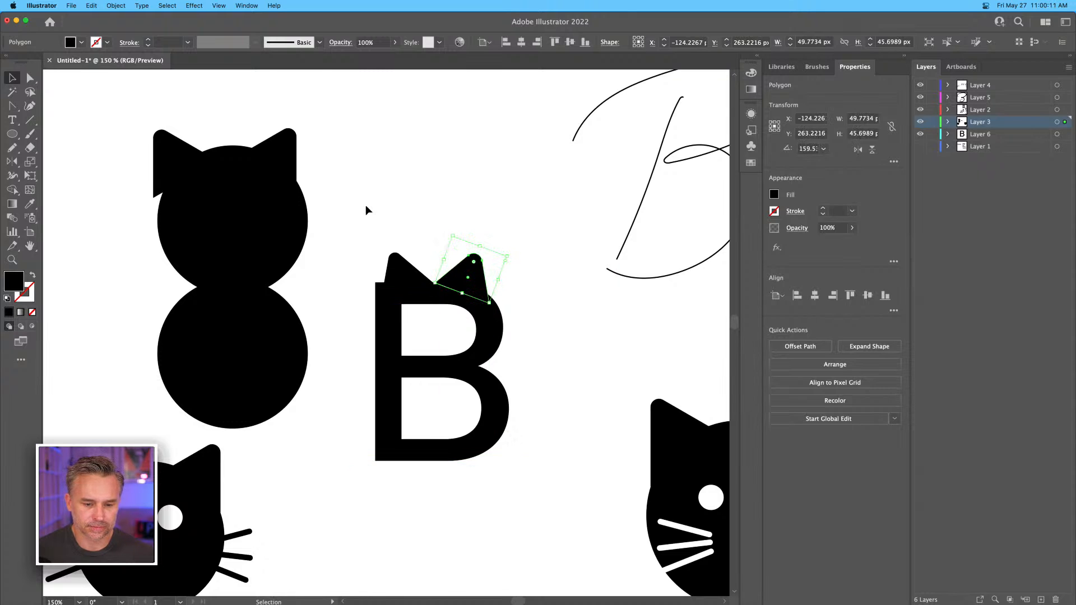
click(366, 210)
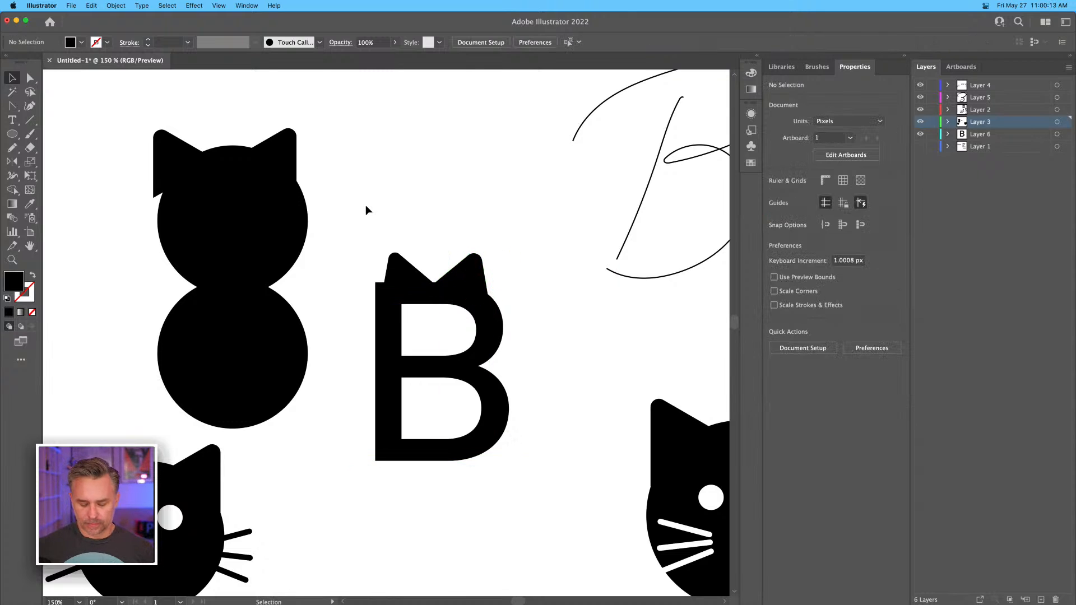
Draw a small triangle inside the B's left ear with the Pen tool and fill it white.
key(super+equal)
key(super+equal)
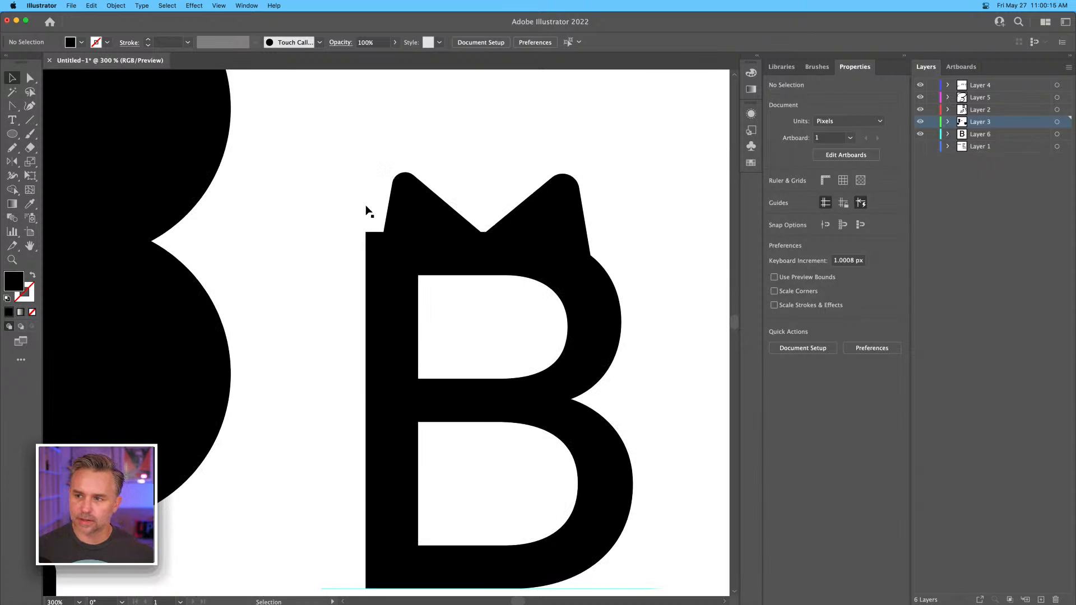
scroll(380, 268, right, 2)
scroll(381, 268, up, 2)
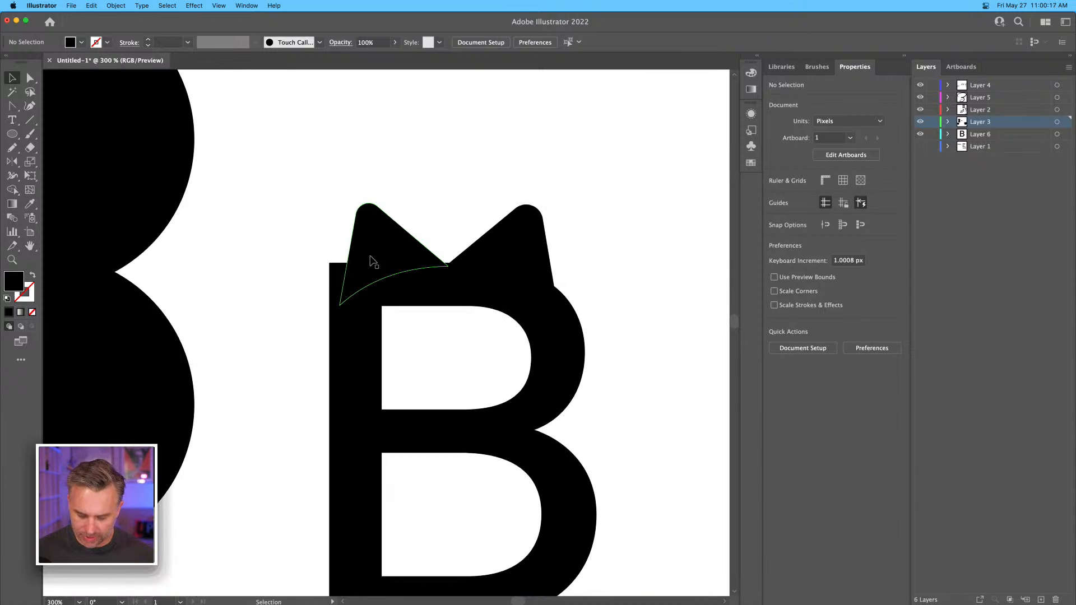
key(p)
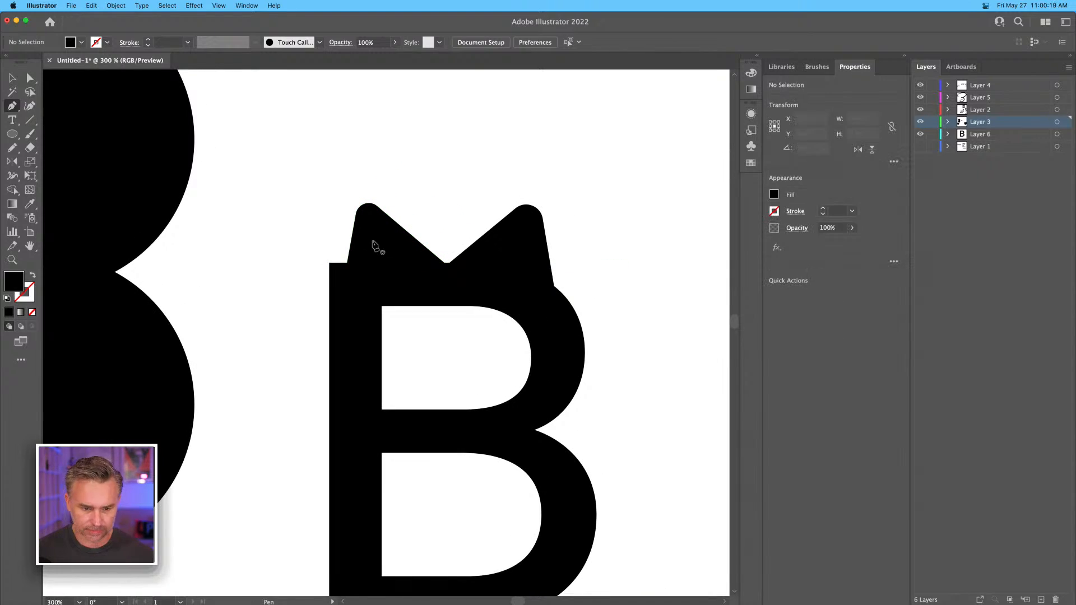
click(378, 241)
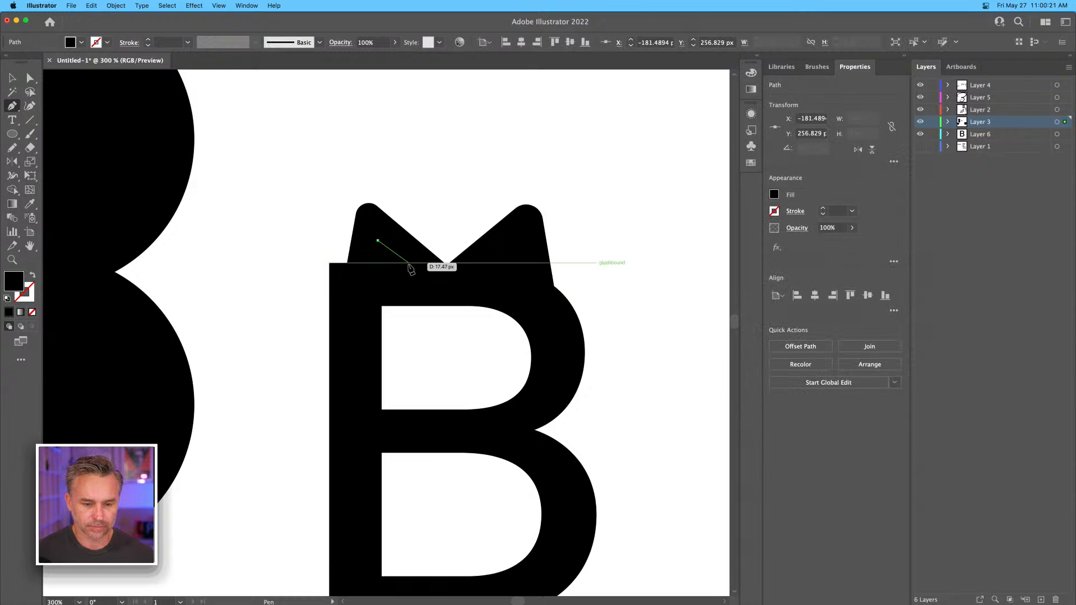
click(409, 264)
click(369, 281)
click(378, 240)
click(12, 77)
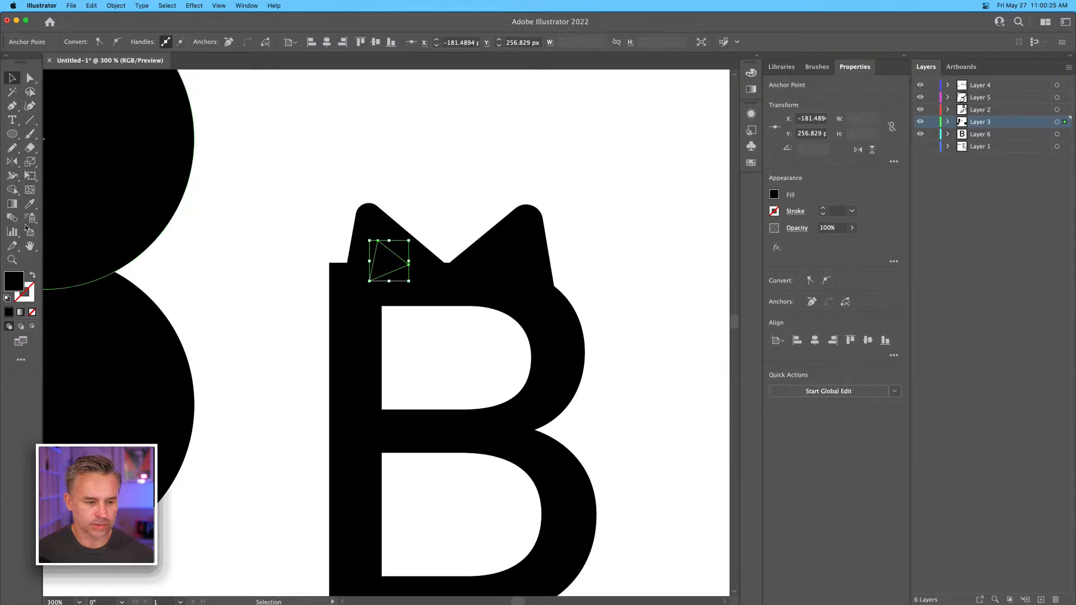
click(774, 195)
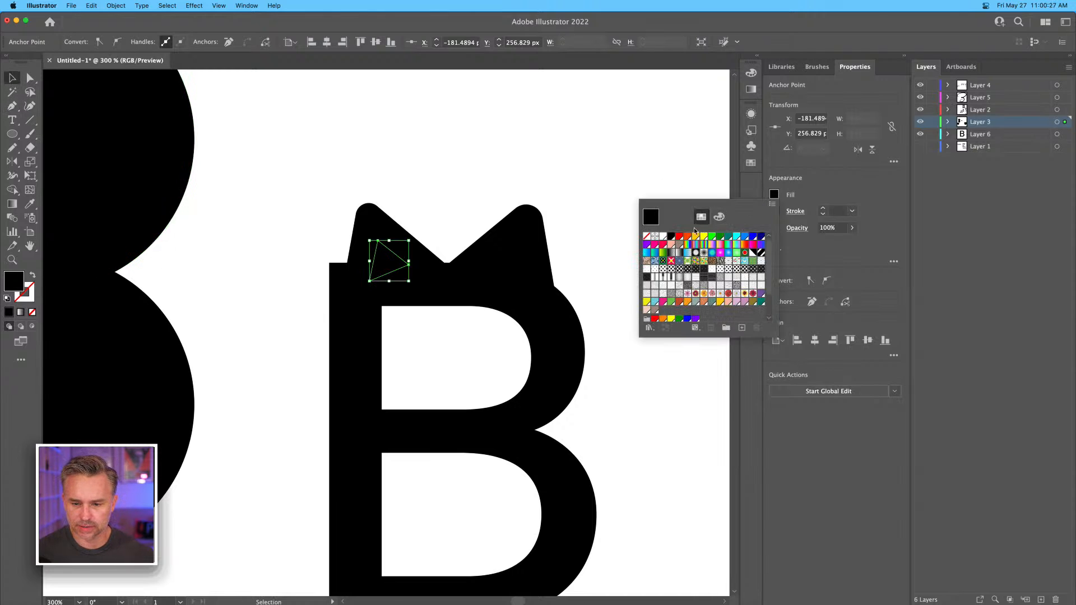
click(664, 236)
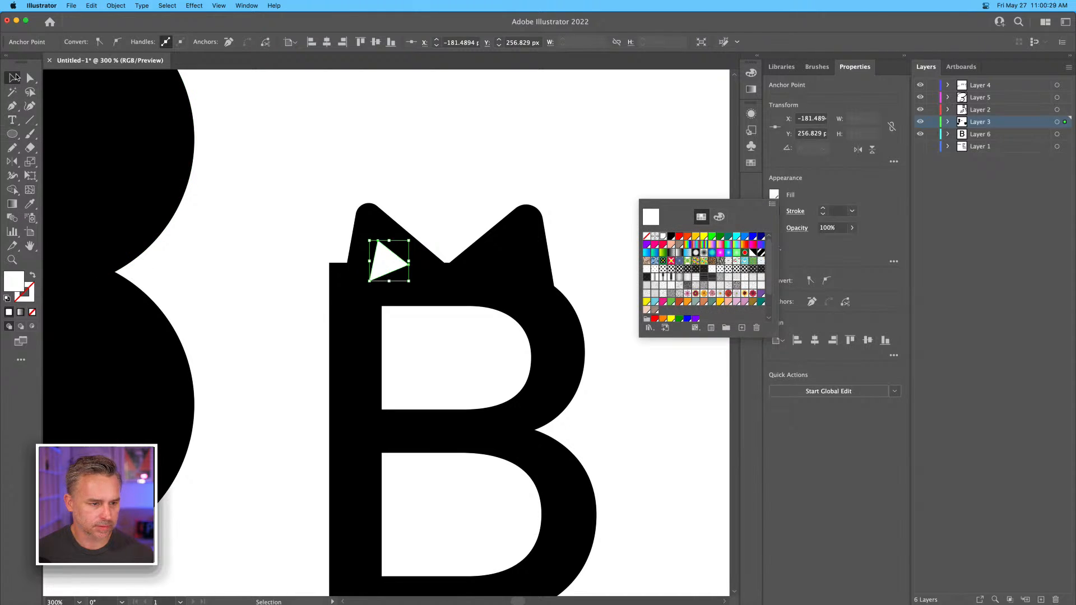
Round all corners of the white triangle in the left ear to a radius of about 2.97 px.
click(31, 79)
click(381, 252)
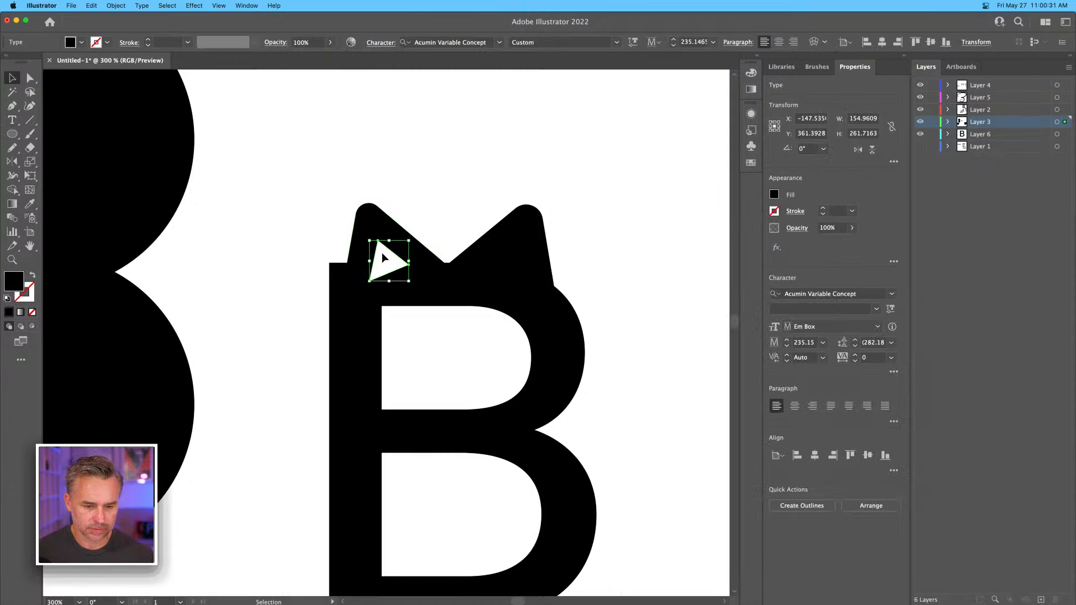
key(super+equal)
key(super+equal)
key(super+equal)
key(super+equal)
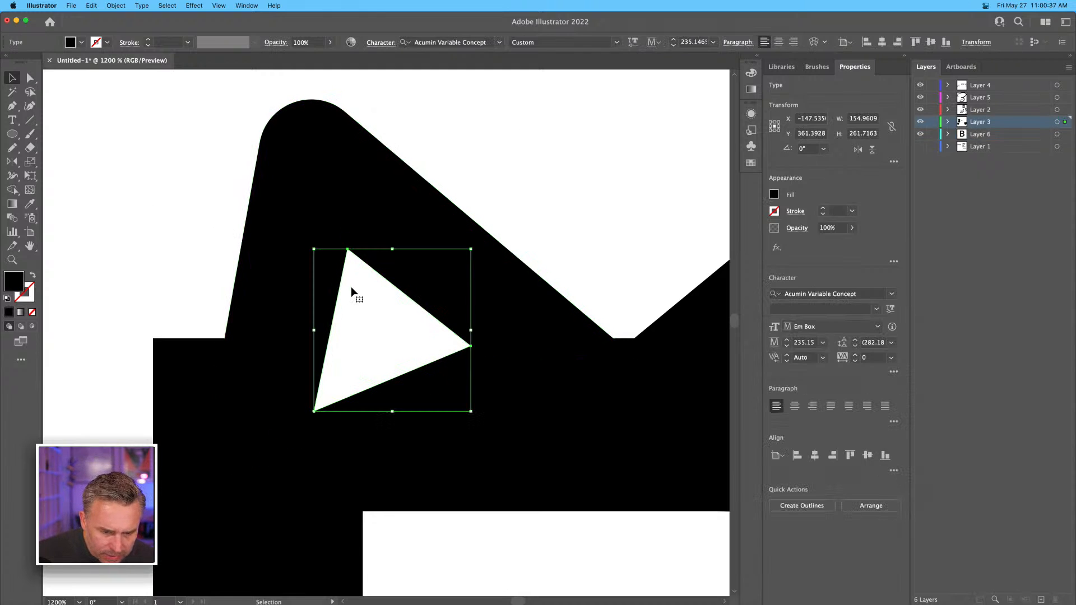
click(34, 80)
drag(350, 261, 363, 301)
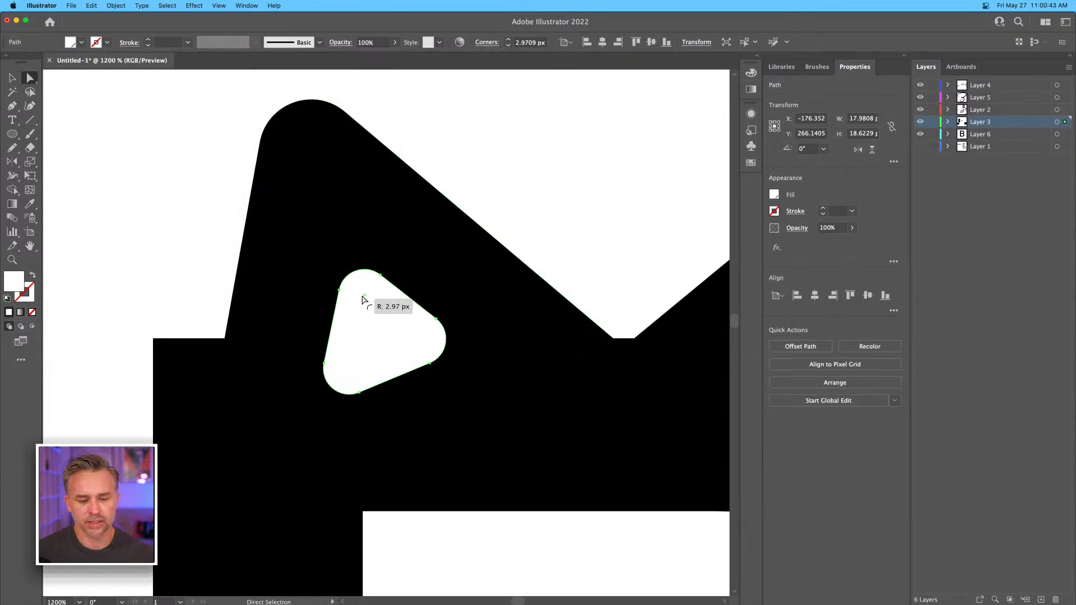
key(super+minus)
key(super+minus)
key(super+minus)
key(super+minus)
key(super+minus)
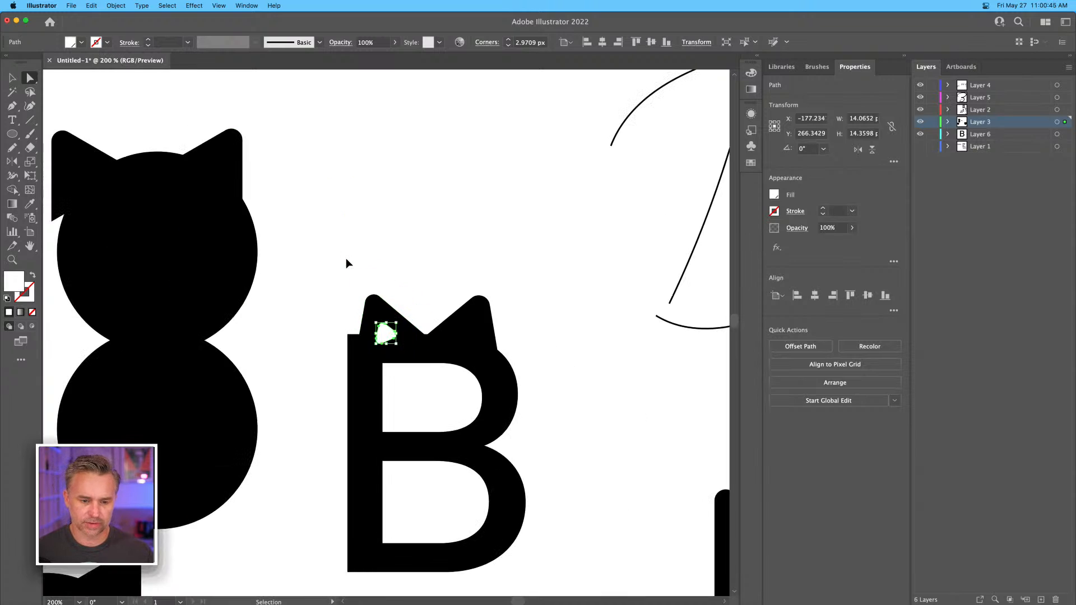
key(v)
click(425, 312)
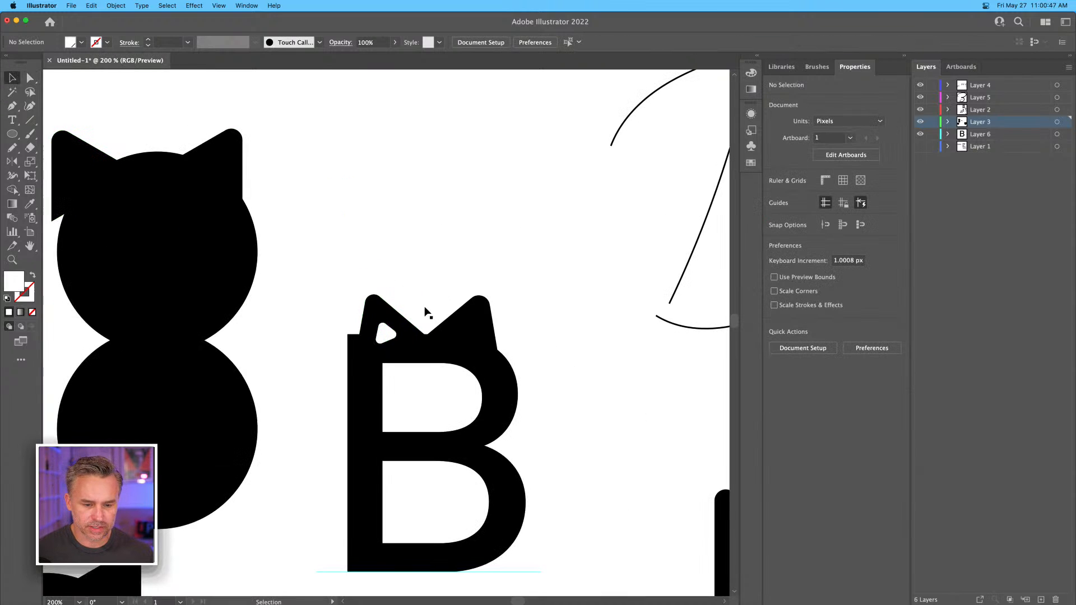
Copy the rounded white triangle into the right ear and mirror it left to right.
drag(377, 342, 460, 313)
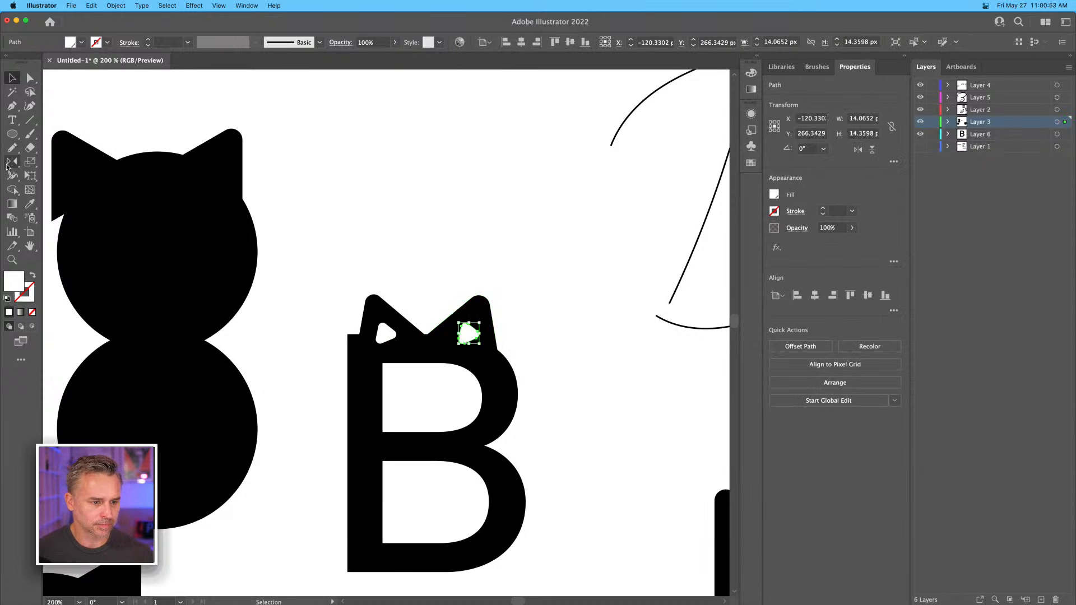
double_click(12, 162)
key(Return)
click(12, 78)
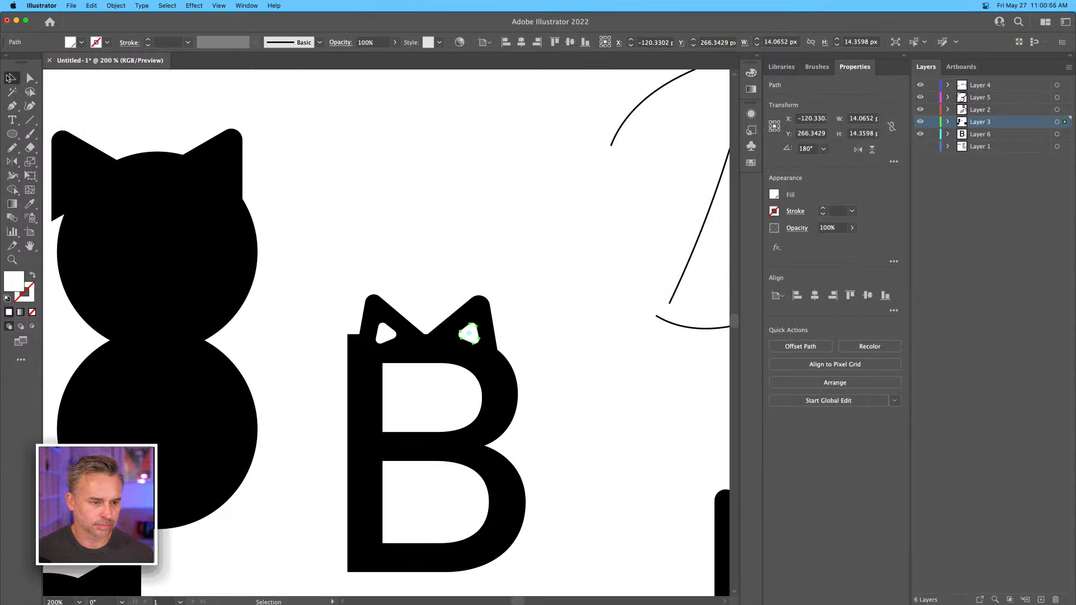
click(468, 211)
drag(330, 389, 339, 239)
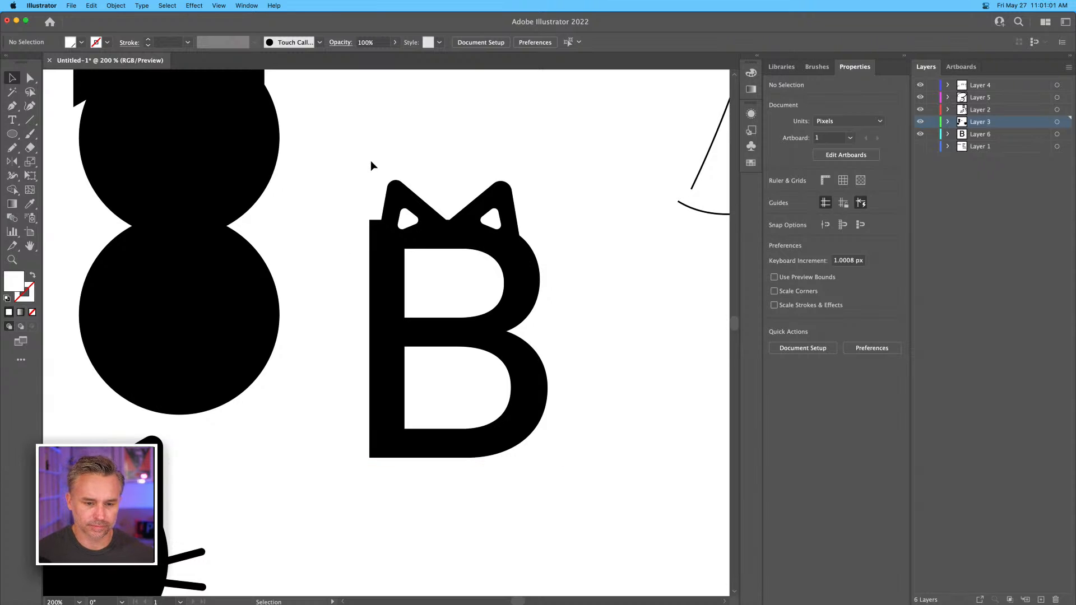
Convert the block B from live type to outlines.
drag(360, 149, 420, 219)
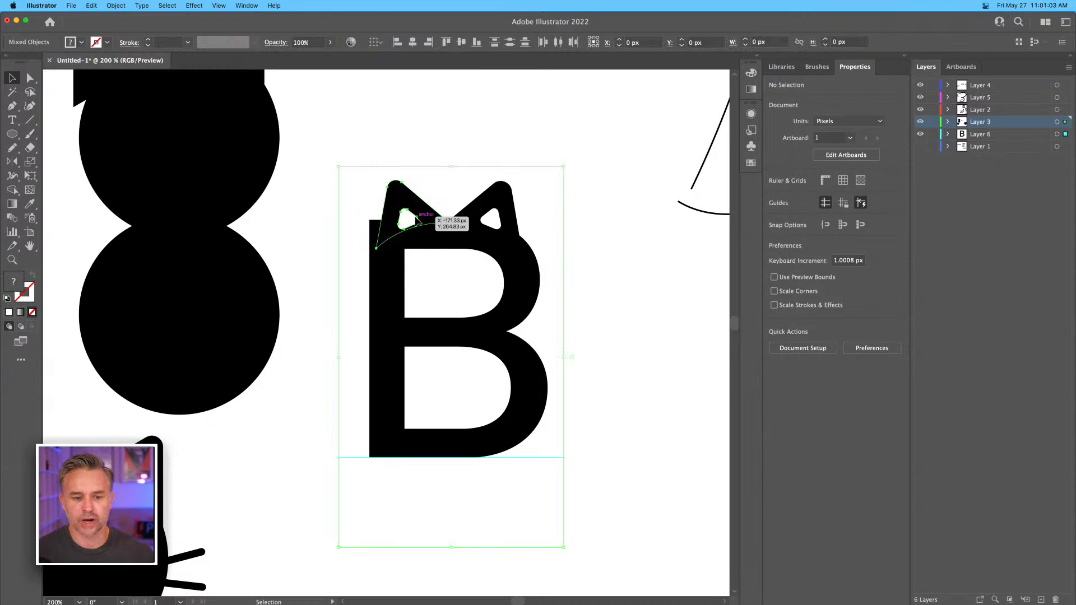
click(307, 219)
click(384, 302)
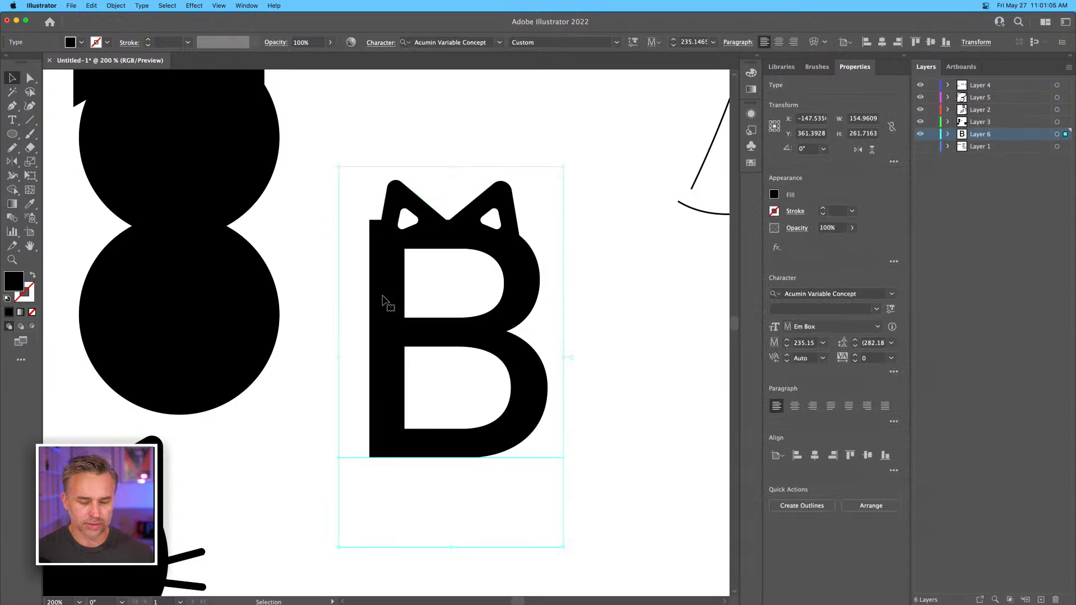
right_click(384, 300)
click(319, 178)
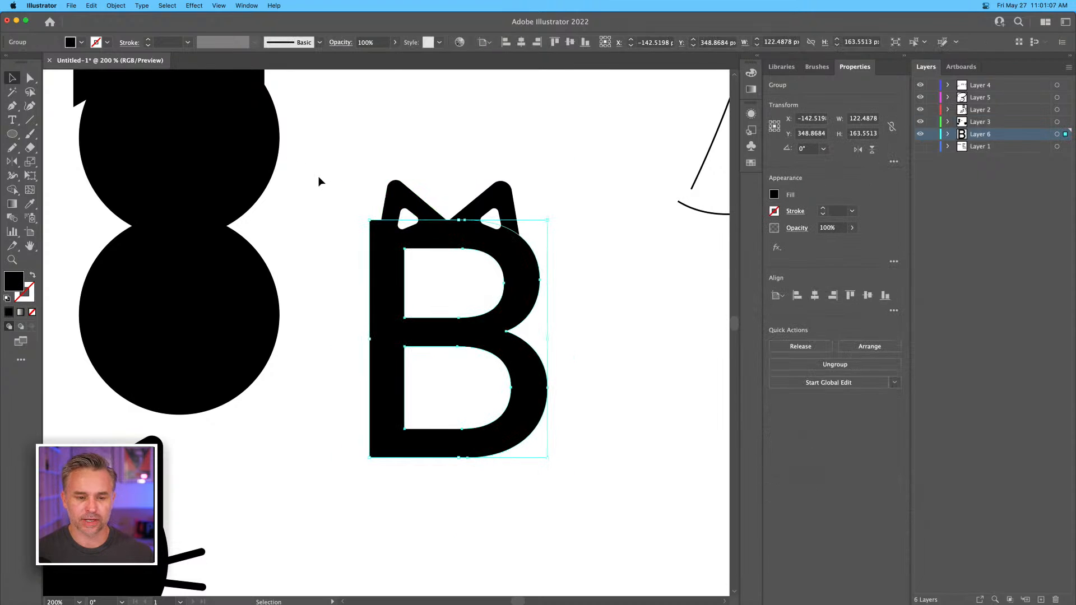
Rotate and move the left ear with its white triangle onto the B's upper-left corner, and nudge the right ear slightly left and down.
click(379, 166)
drag(416, 214, 417, 216)
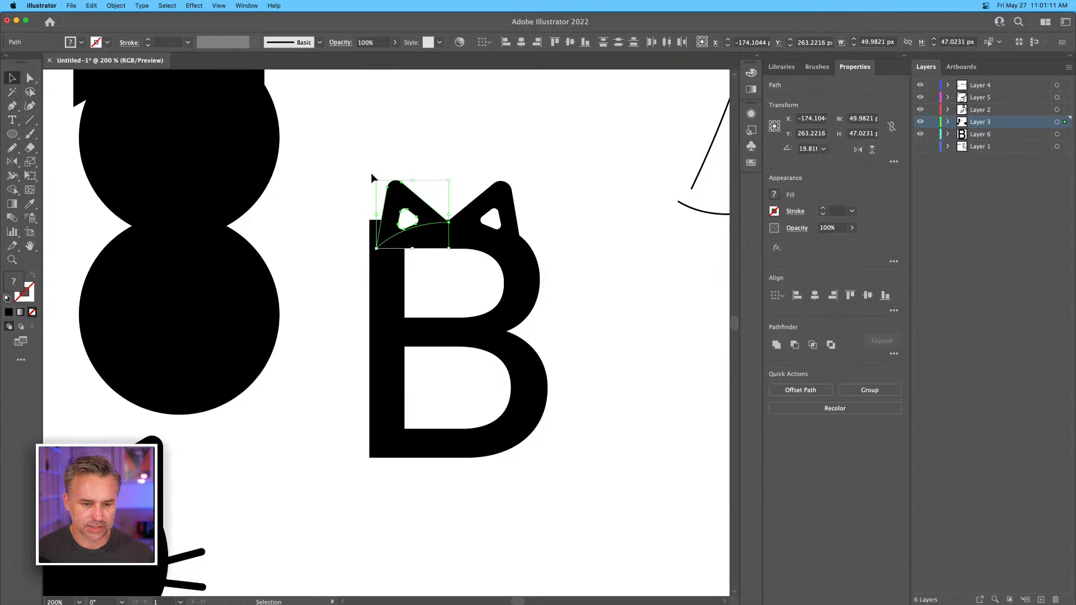
drag(372, 173, 375, 209)
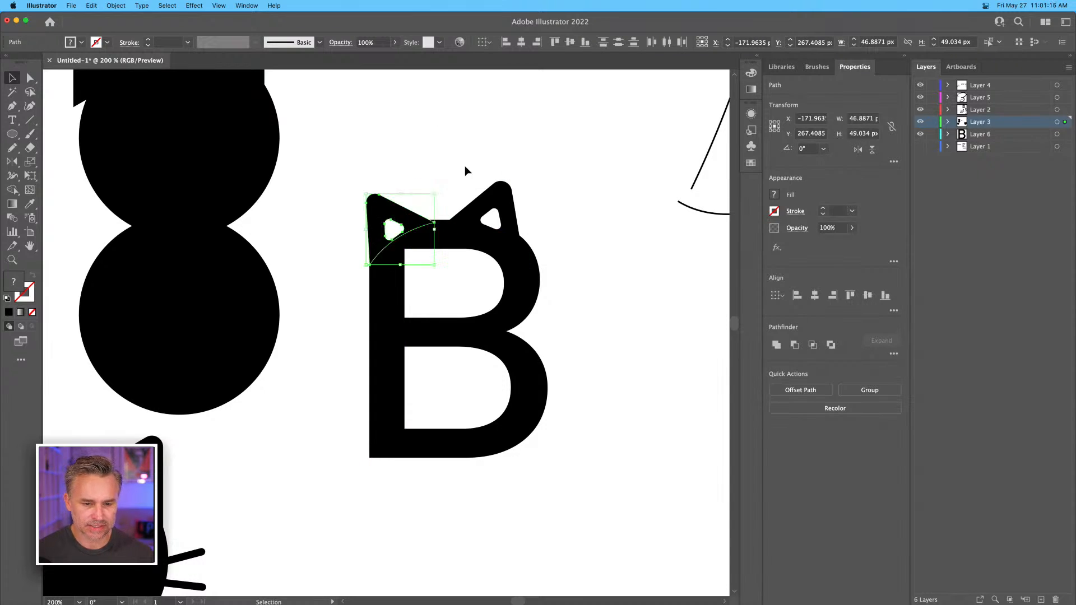
click(473, 153)
drag(490, 206, 487, 209)
click(455, 147)
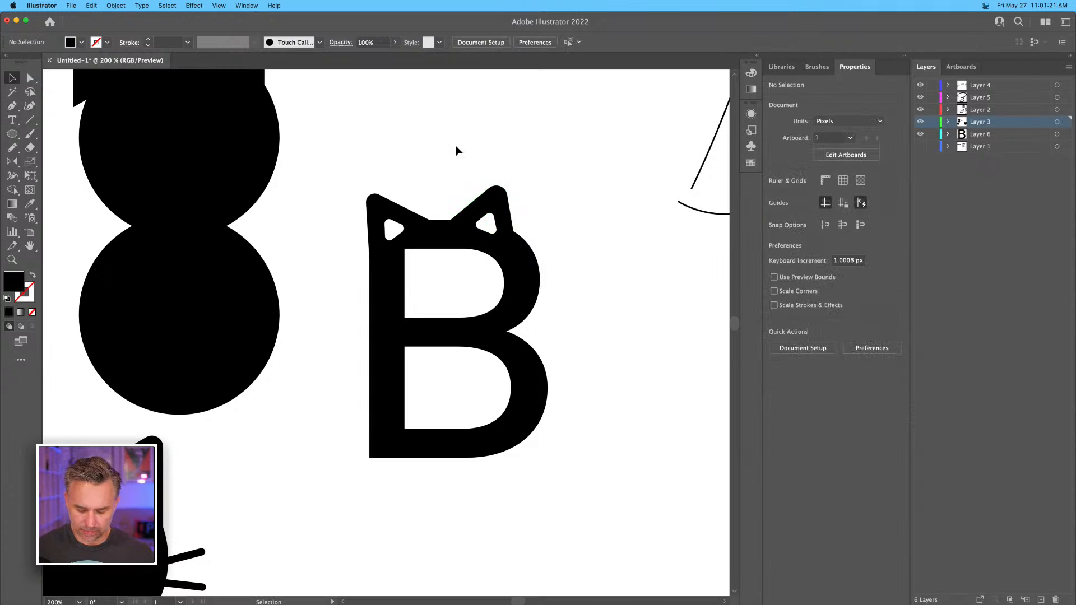
key(p)
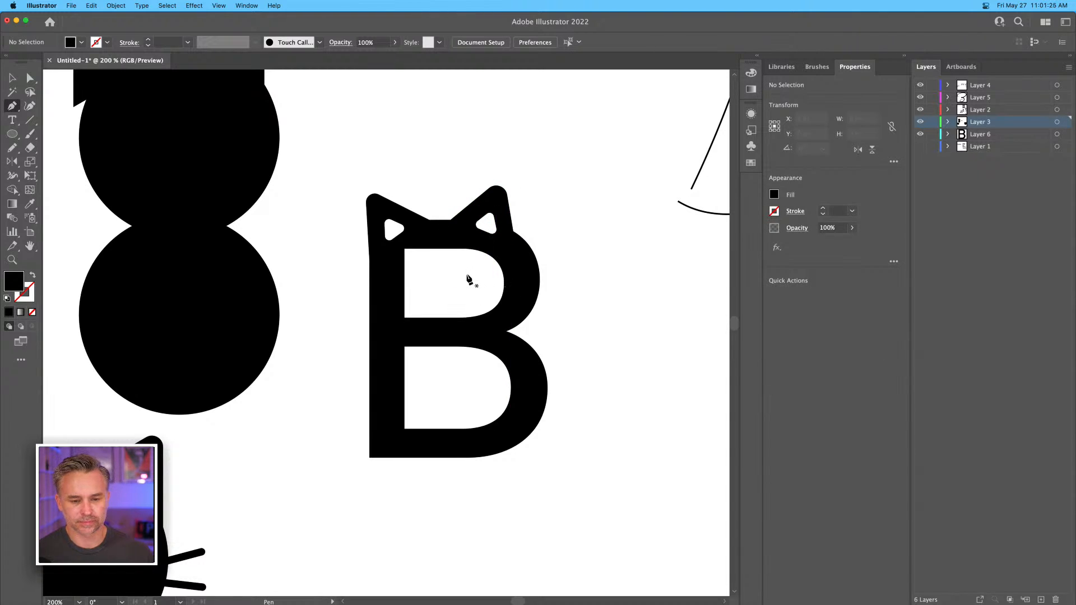
click(476, 276)
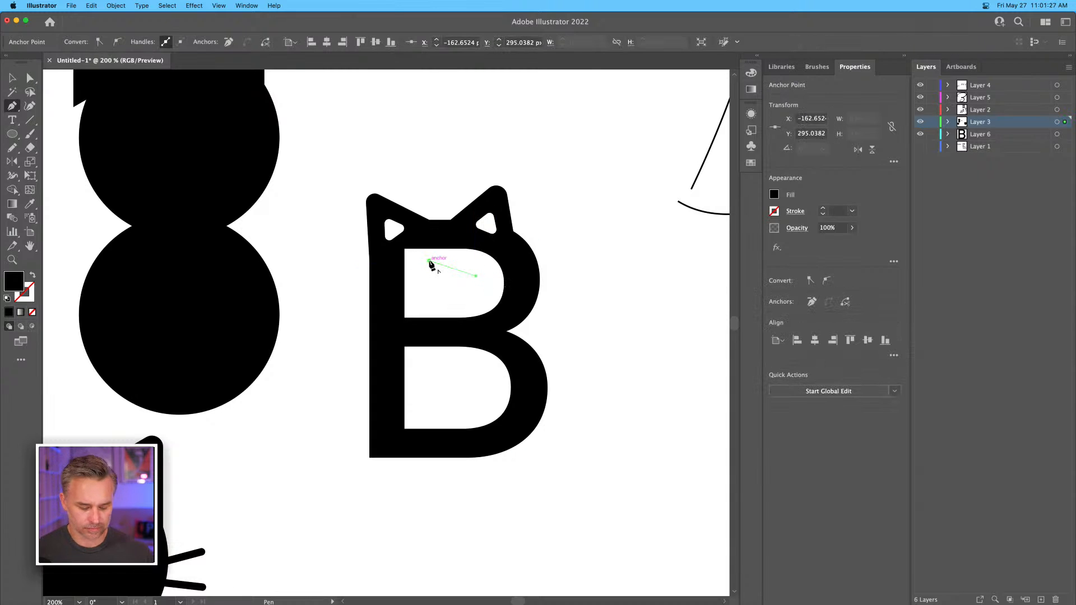
key(v)
click(306, 427)
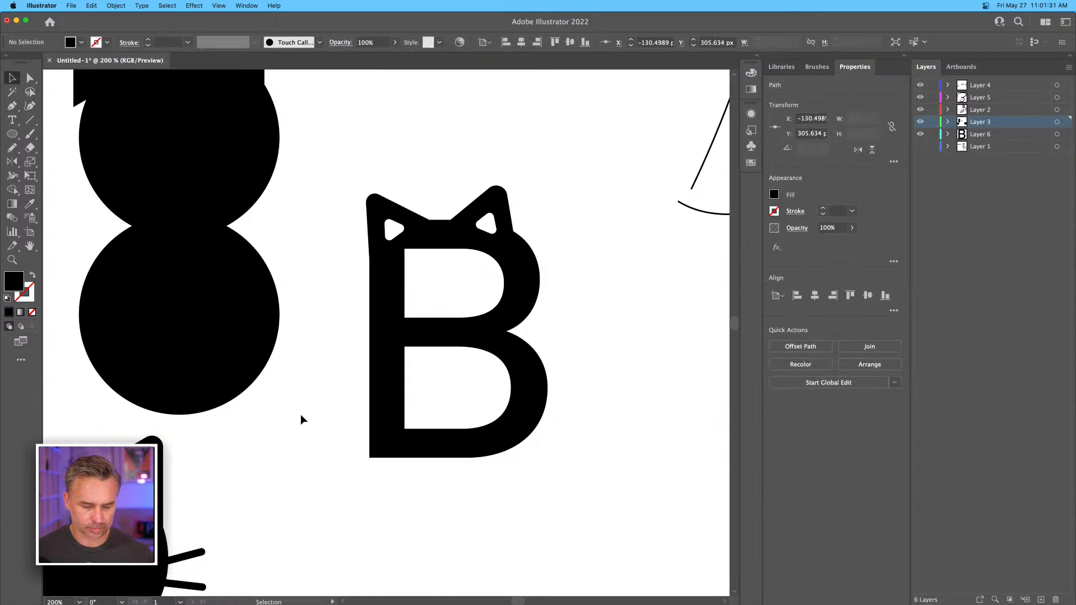
Copy a set of three whiskers from the cat head into the B's upper counter, spreading left from the bowl's inner edge.
drag(190, 554, 438, 454)
drag(404, 558, 452, 413)
click(355, 553)
drag(400, 568, 527, 335)
drag(405, 332, 417, 321)
mouse_move(446, 288)
mouse_down()
mouse_move(471, 288)
mouse_move(415, 287)
mouse_move(466, 285)
mouse_up()
click(352, 242)
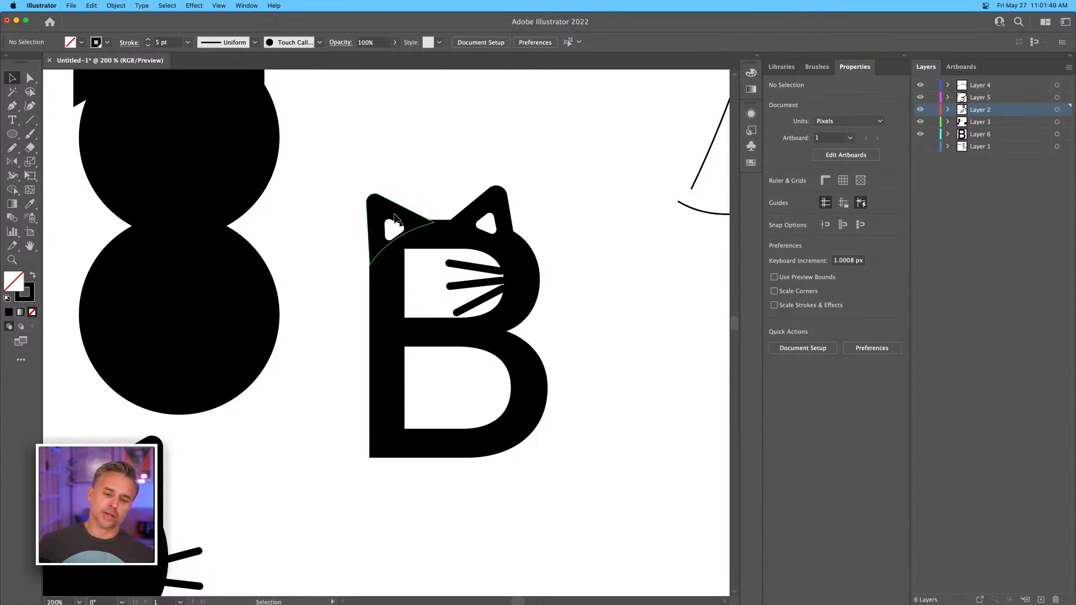
Try moving the left ear off the B and undo it, and drag the whisker group out to the space left of the letter.
drag(387, 212, 350, 153)
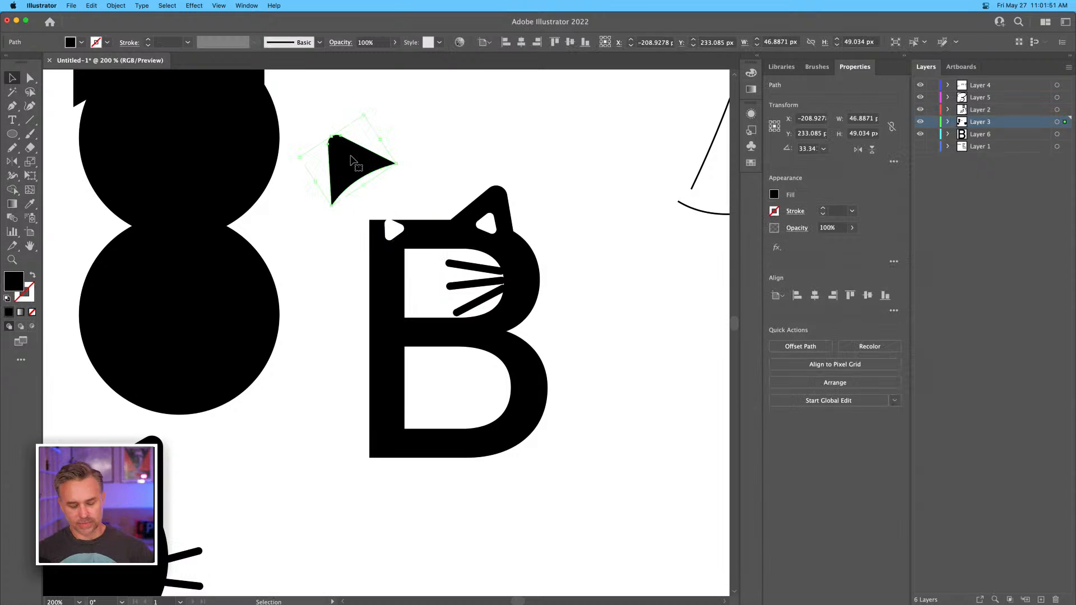
key(super+z)
click(329, 247)
drag(485, 271, 308, 389)
key(super+1)
key(super+minus)
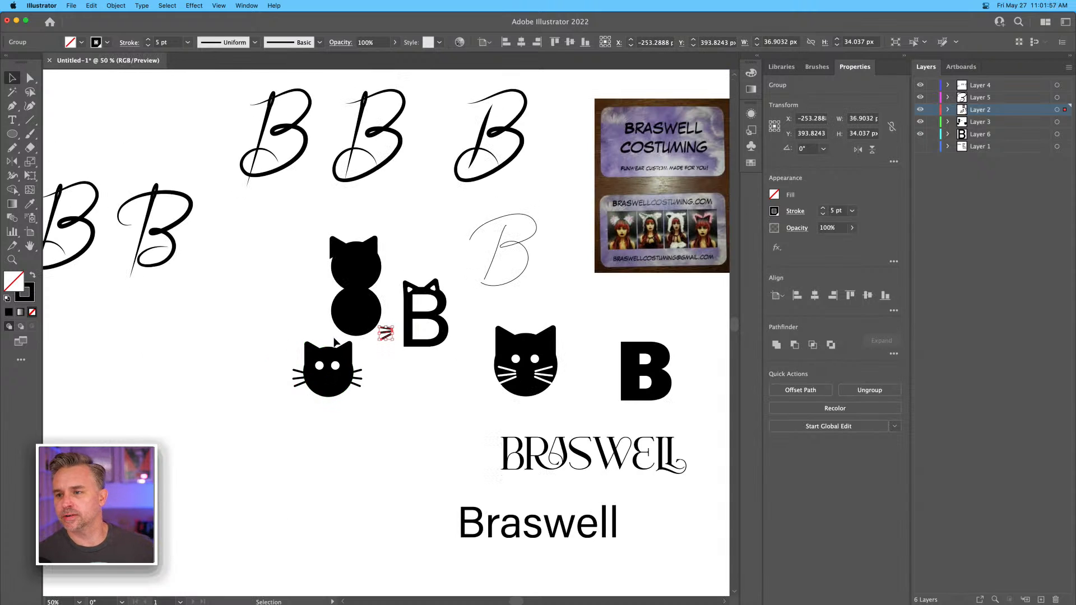
key(super+plus)
key(super+plus)
key(super+plus)
key(super+plus)
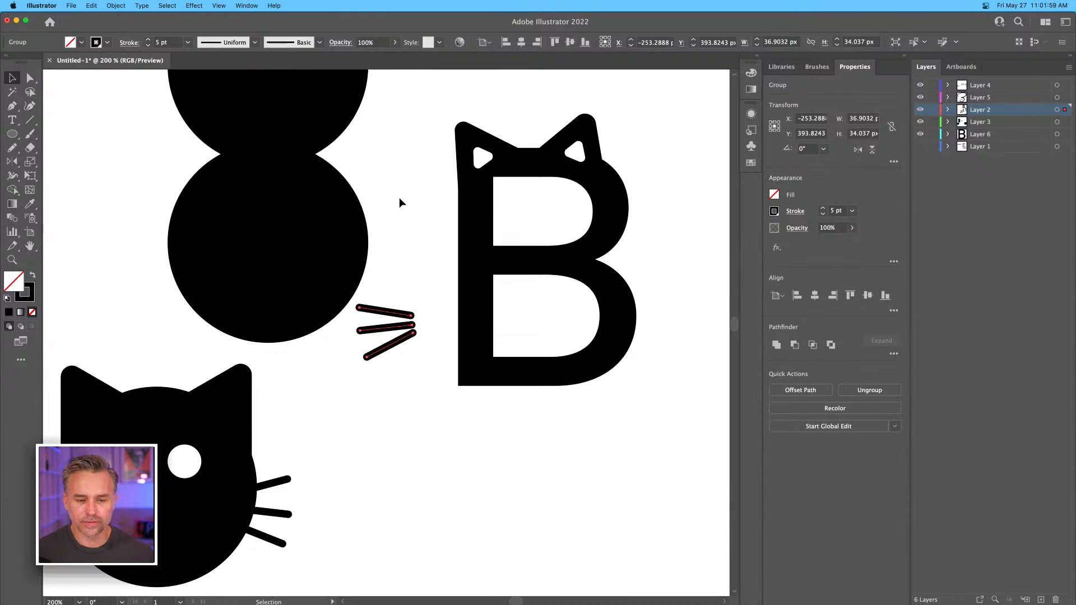
Attach one set of whiskers to the B's stem and another to the outside of its upper bowl.
drag(438, 226, 404, 259)
drag(354, 350, 603, 247)
click(651, 160)
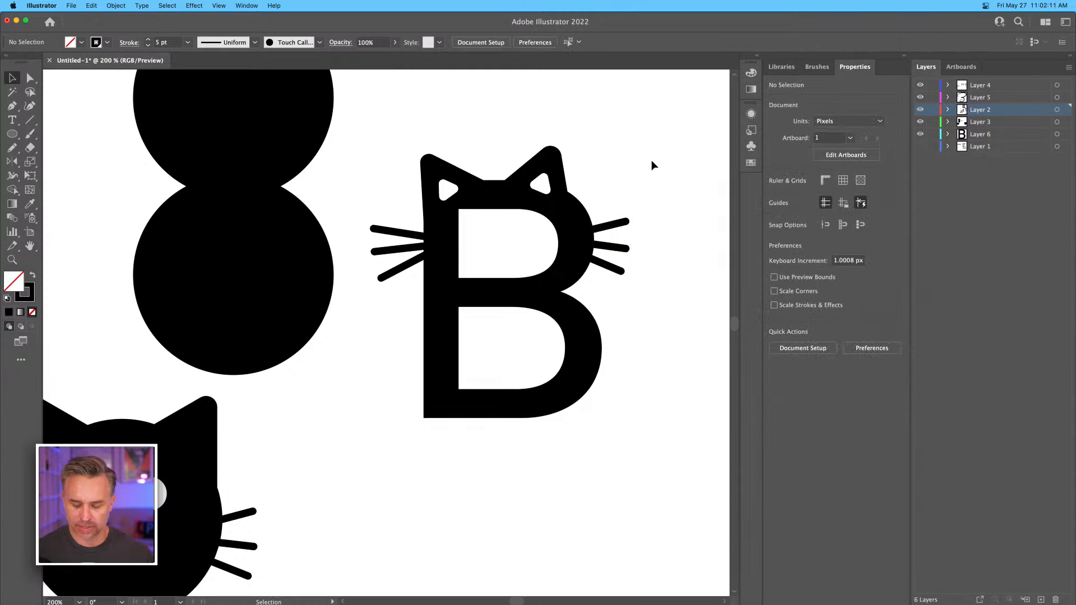
Examine the whiskered cat-ear B next to the other logo concepts and check how its ears and whiskers join the letter.
key(super+minus)
key(super+minus)
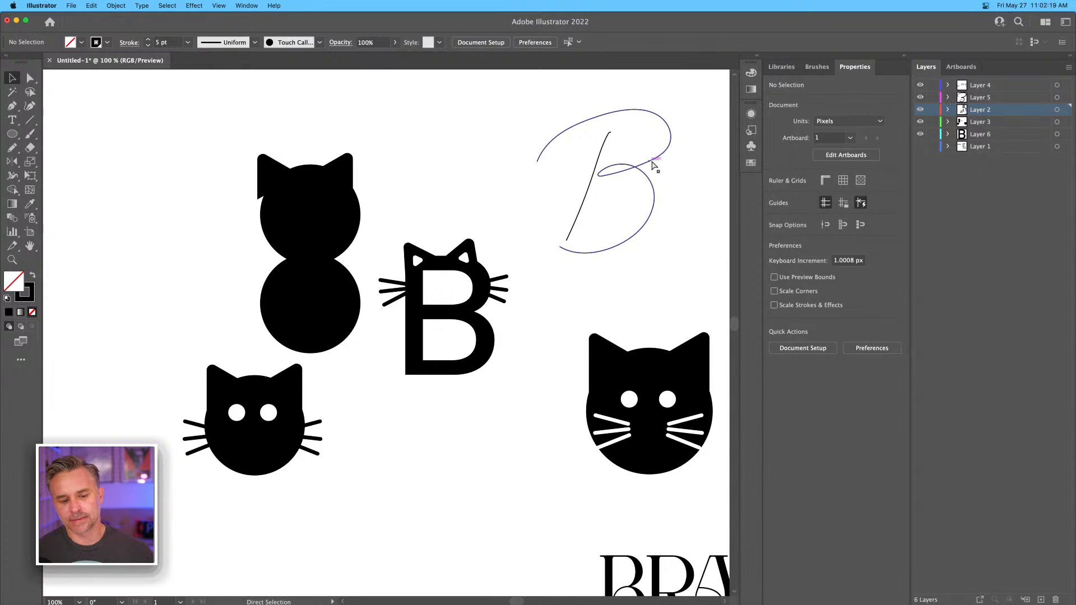
key(super+minus)
key(super+equal)
key(super+equal)
key(super+equal)
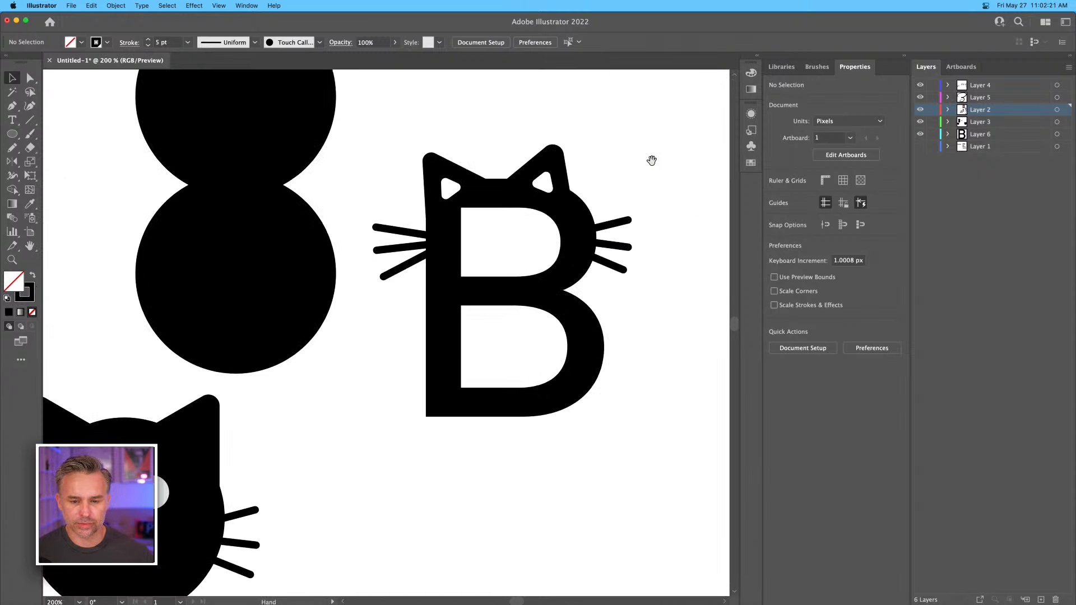
drag(521, 288, 500, 340)
key(super+equal)
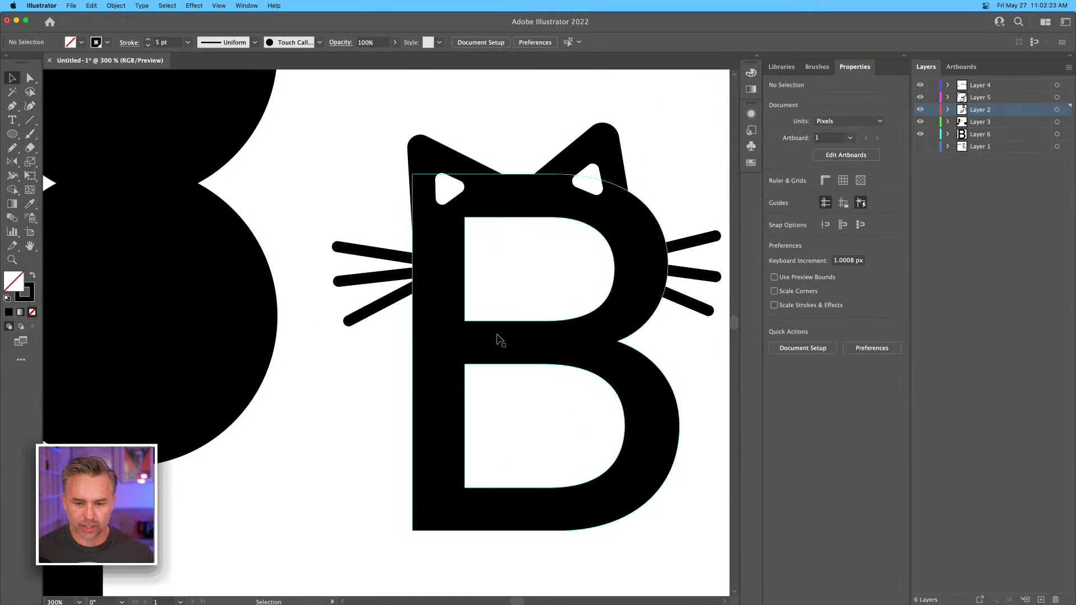
scroll(393, 280, right, 5)
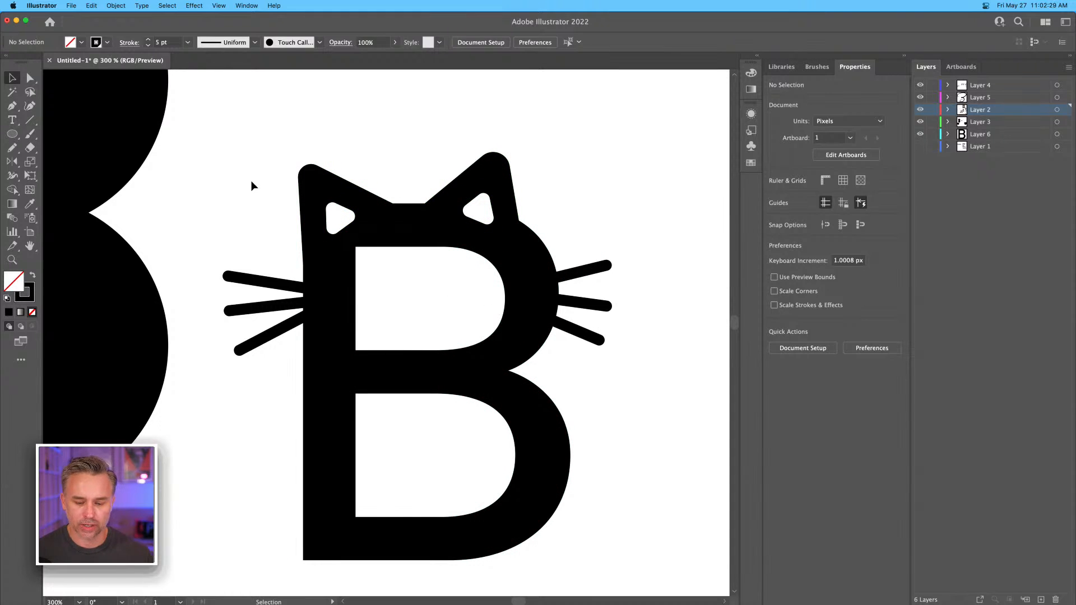
Copy the complete cat-ear B with its whiskers into the empty area left of the other concepts.
key(super+minus)
key(super+minus)
key(super+minus)
key(super+minus)
key(super+minus)
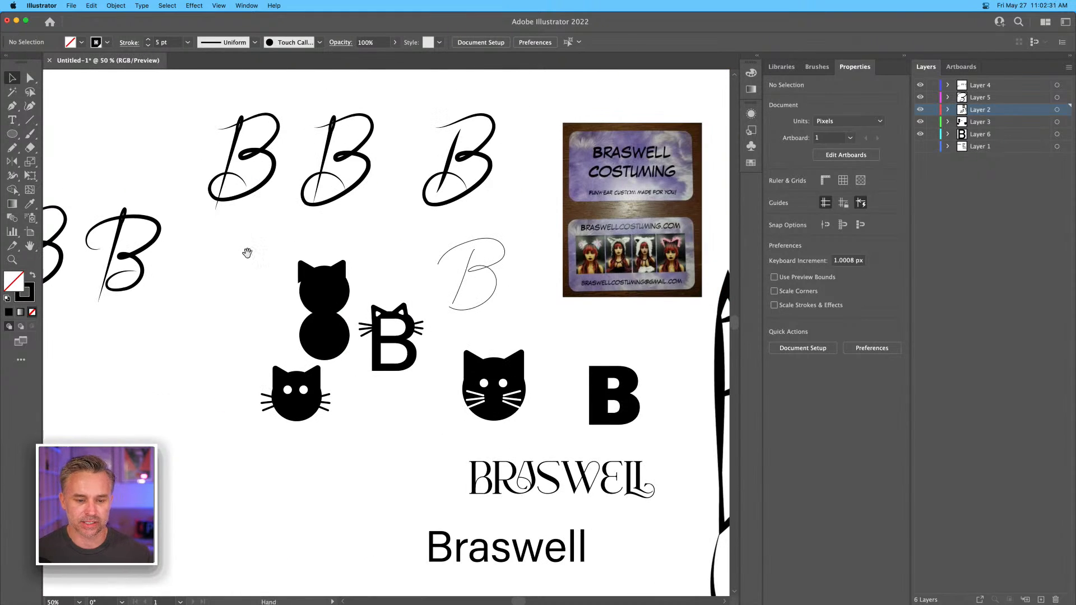
drag(236, 242, 351, 217)
drag(529, 350, 110, 376)
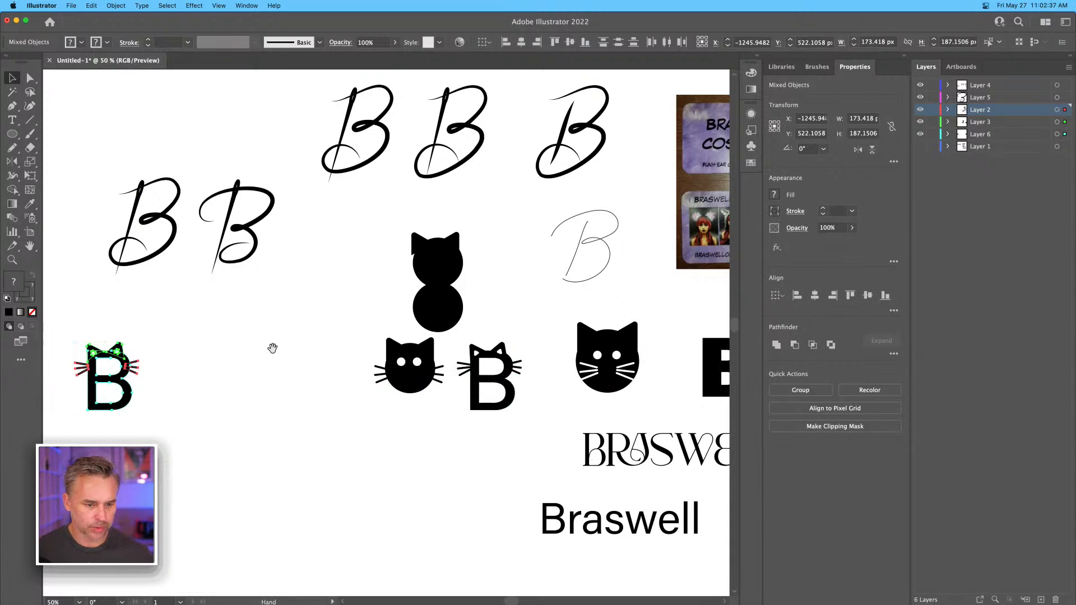
drag(273, 348, 480, 281)
drag(295, 309, 240, 345)
Move the needle-stem script B down beside the copied cat-ear B and lower the cat-ear B so the two line up.
click(463, 134)
drag(468, 154, 443, 390)
drag(213, 305, 317, 427)
drag(245, 328, 240, 370)
click(176, 301)
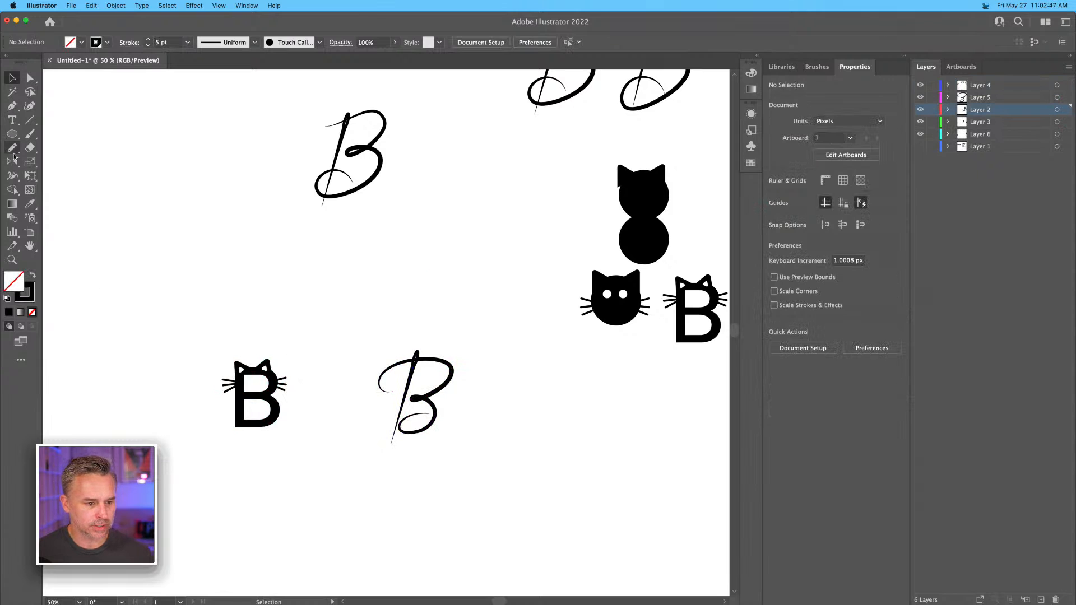
Add the text label "1" above the copied cat-ear B.
click(11, 120)
click(194, 308)
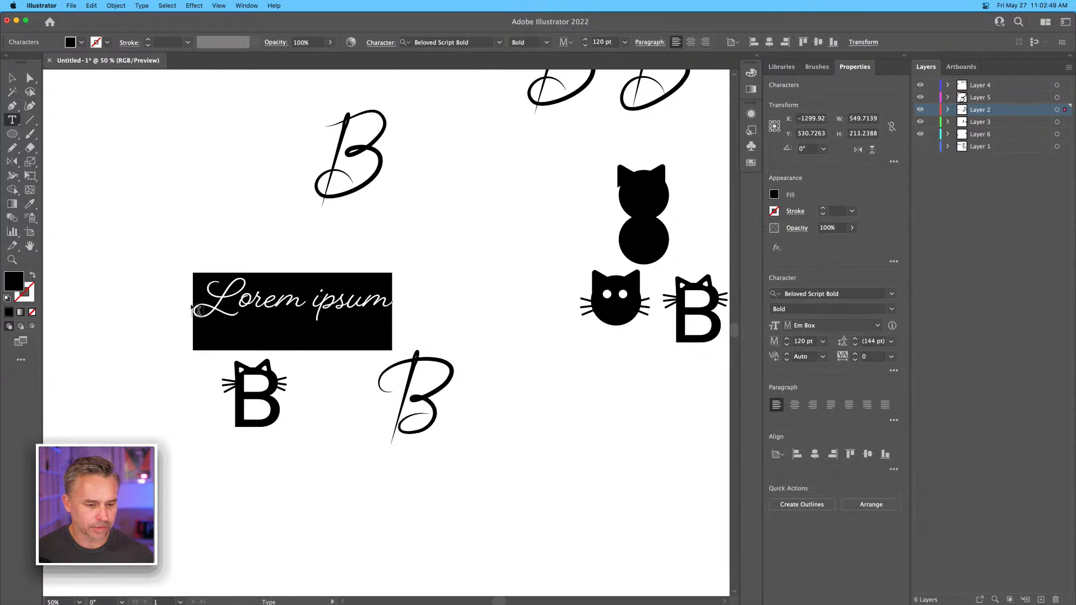
text(1)
click(12, 78)
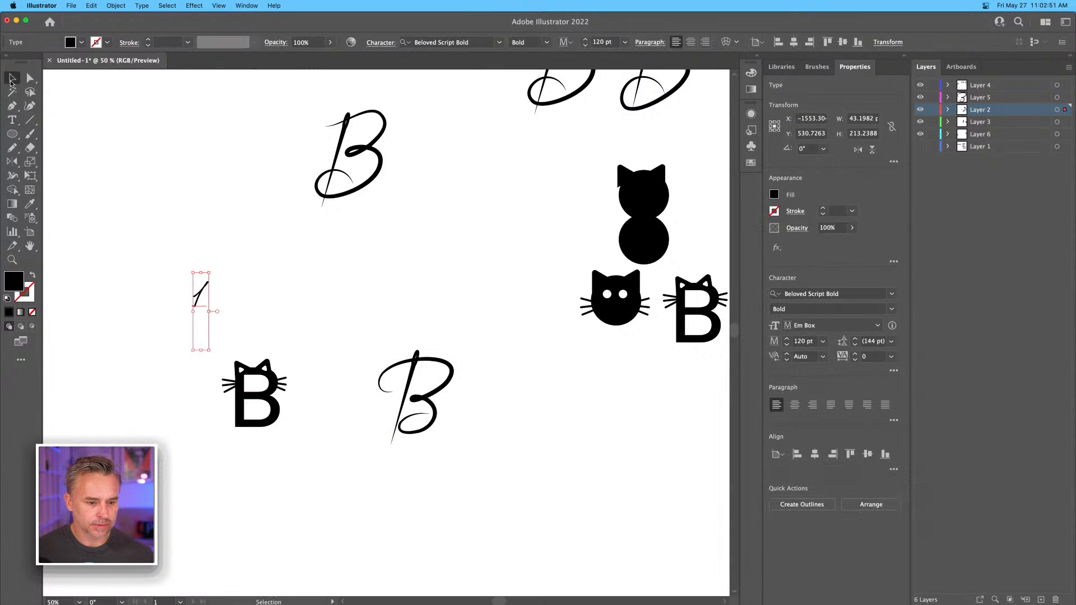
Clear the Script classification filter from the font list, keeping the label "1" selected.
click(892, 295)
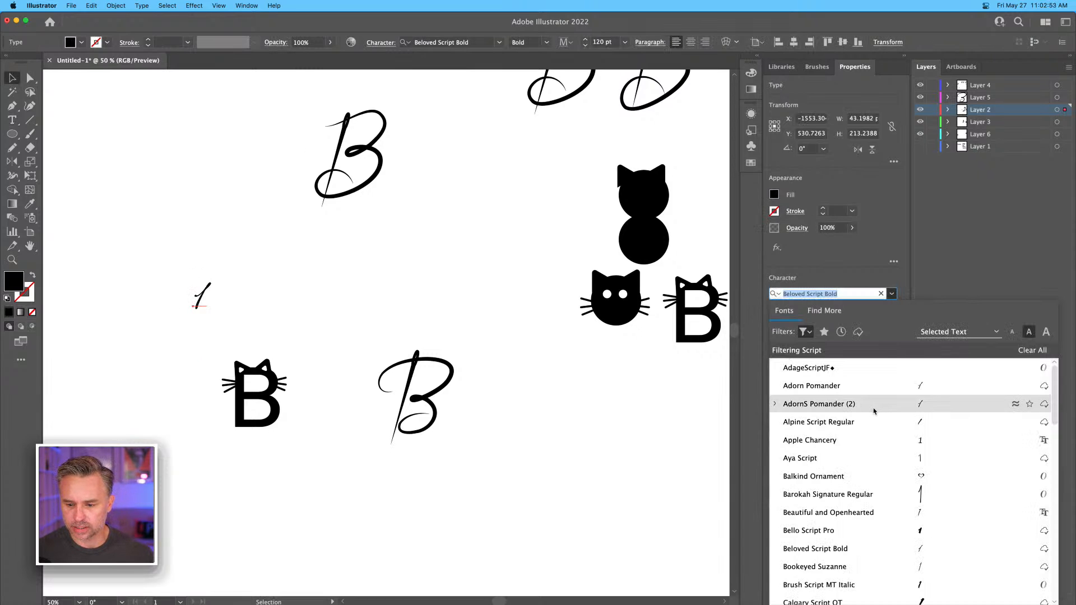
click(808, 331)
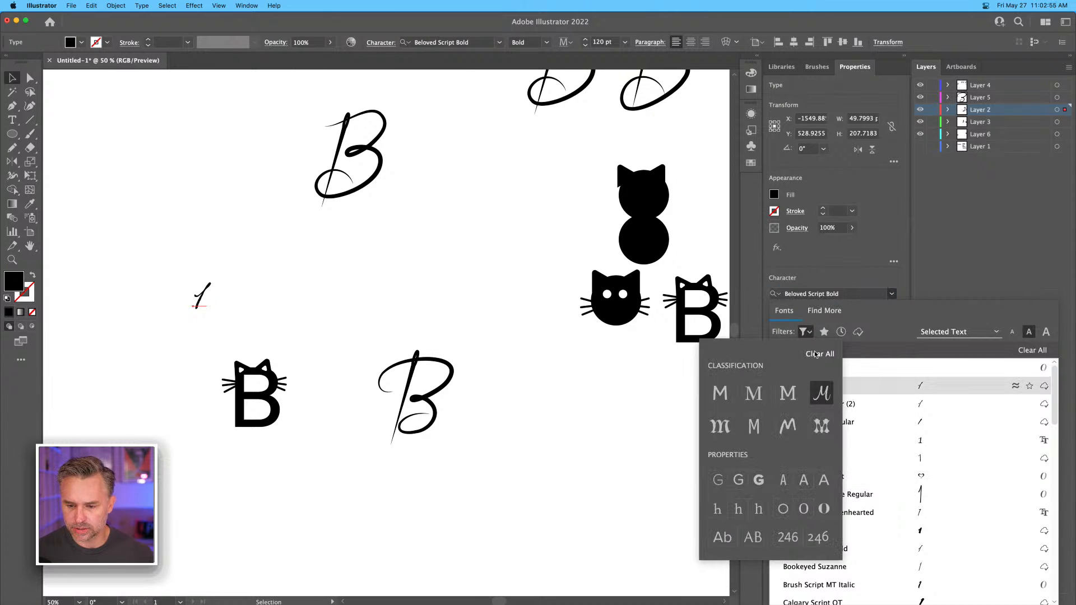
click(817, 355)
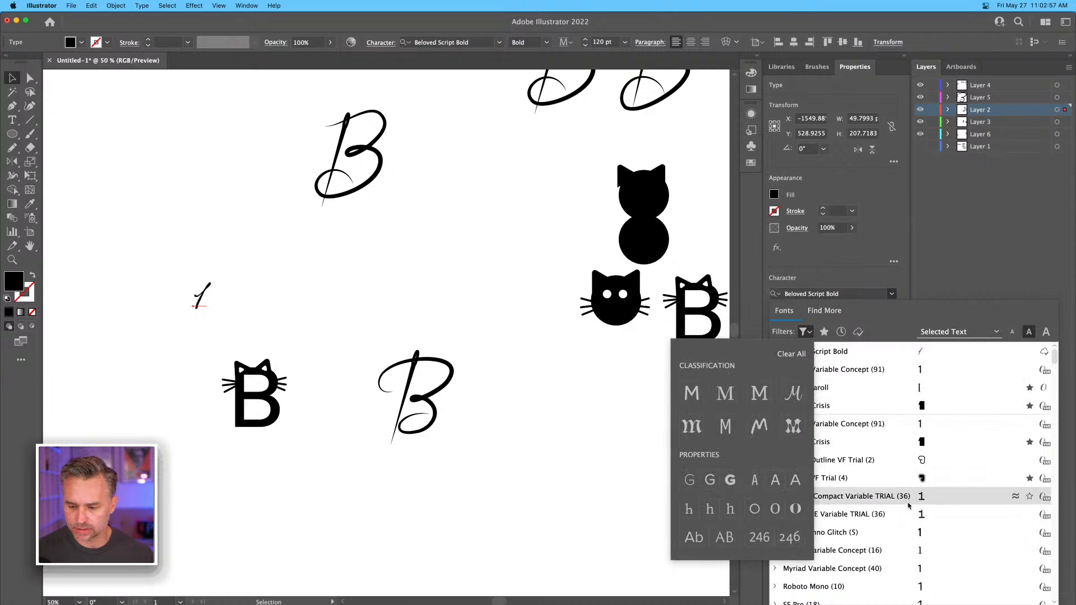
click(144, 295)
click(199, 306)
Set the font of the label "1" to Arial.
click(840, 291)
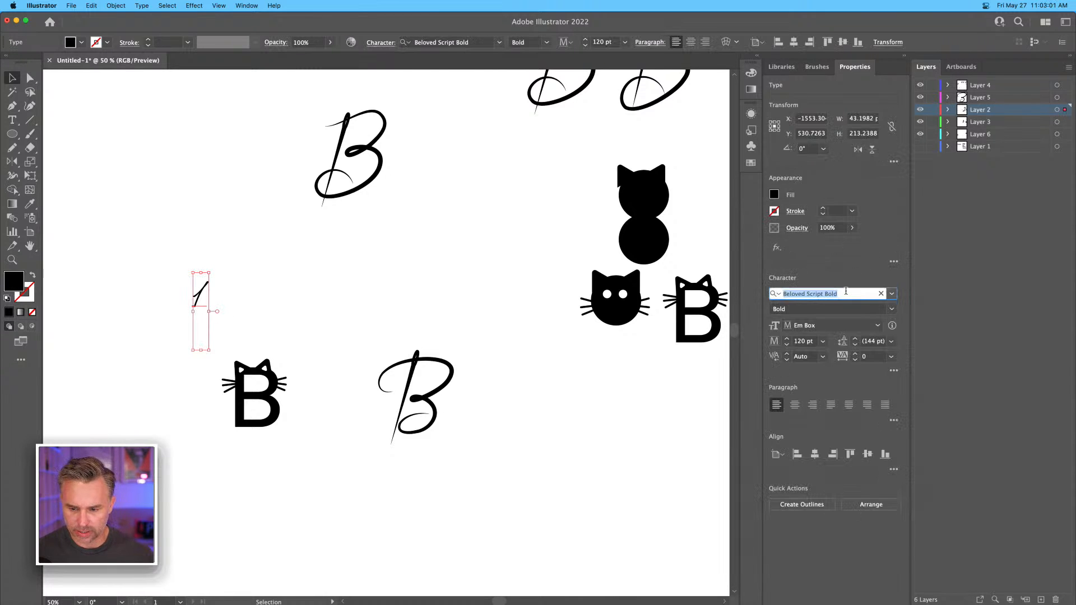
text(air)
key(BackSpace)
key(BackSpace)
text(rial)
key(Return)
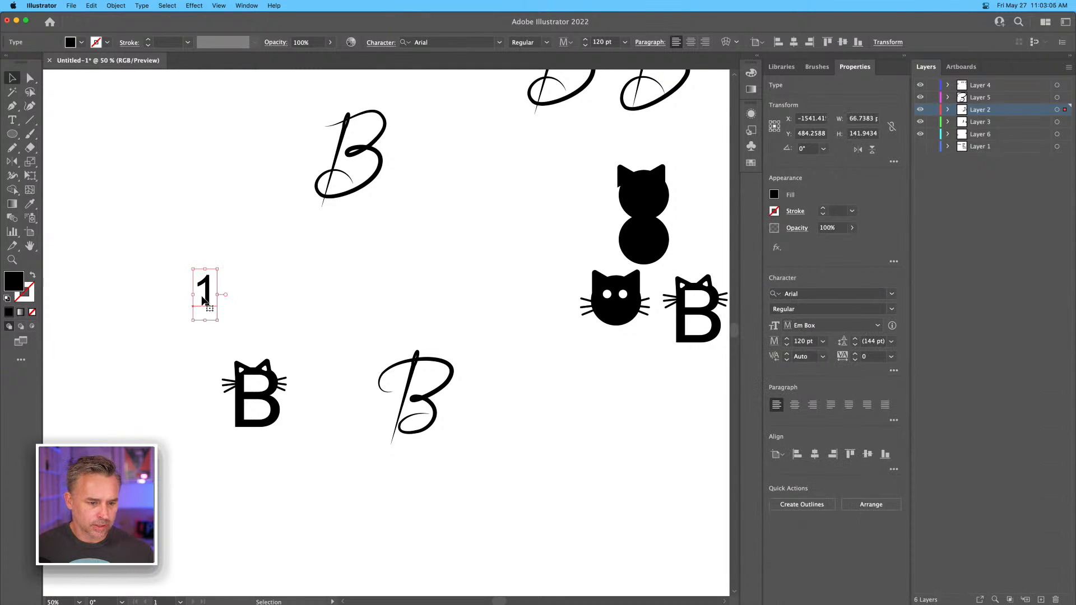
Copy the number label horizontally to above the script B and change its text to "2".
drag(205, 301, 383, 301)
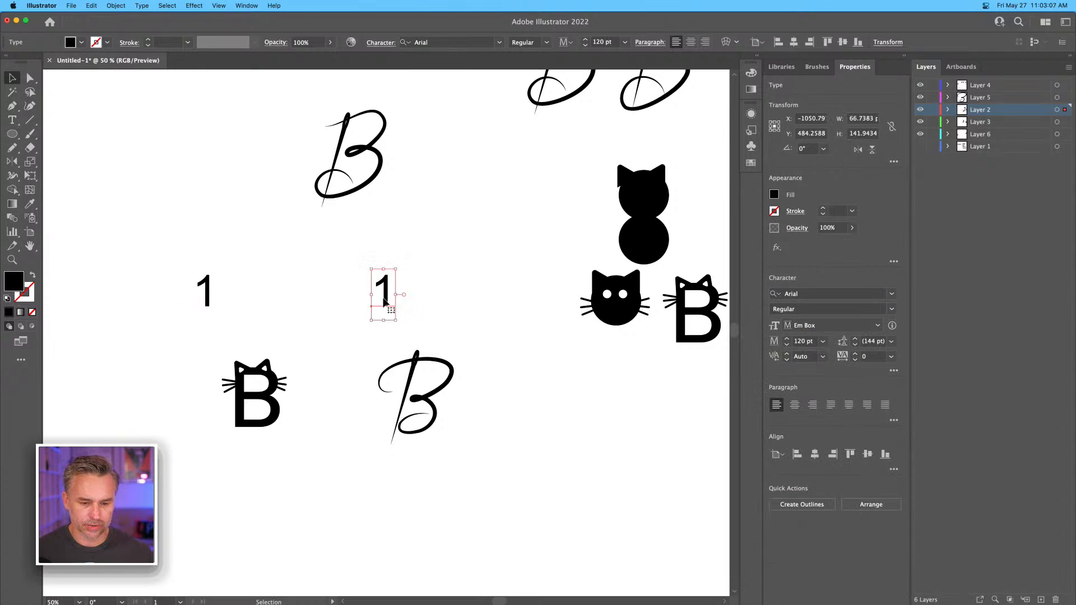
double_click(385, 302)
text(2)
click(13, 80)
Move the spare script B above the numbered pair farther up, clear of the two labelled concepts.
key(super+equal)
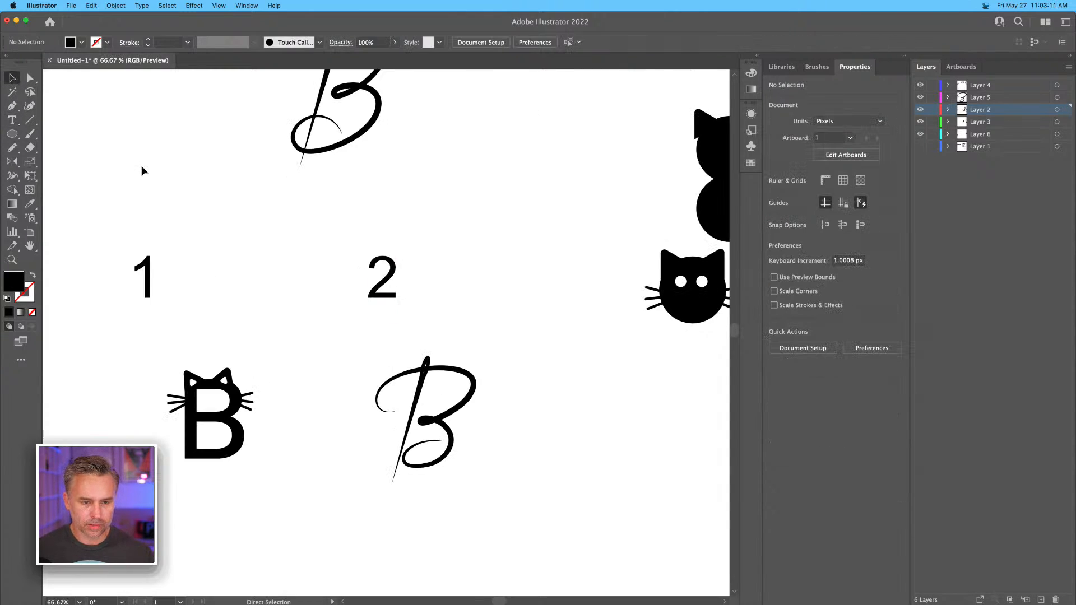
drag(151, 170, 520, 187)
scroll(328, 185, up, 5)
drag(396, 291, 379, 106)
drag(402, 317, 368, 336)
Collapse the Properties panel group and frame concepts 1 and 2 together in the enlarged canvas.
key(super+equal)
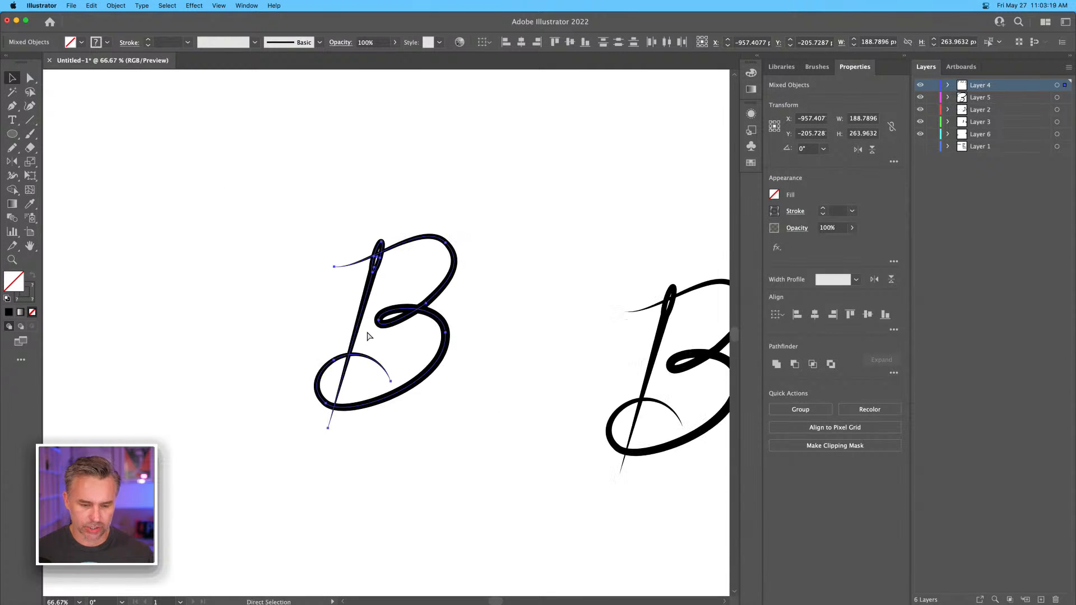
drag(519, 401, 217, 162)
drag(595, 386, 177, 235)
drag(534, 264, 593, 197)
click(904, 56)
drag(410, 139, 466, 150)
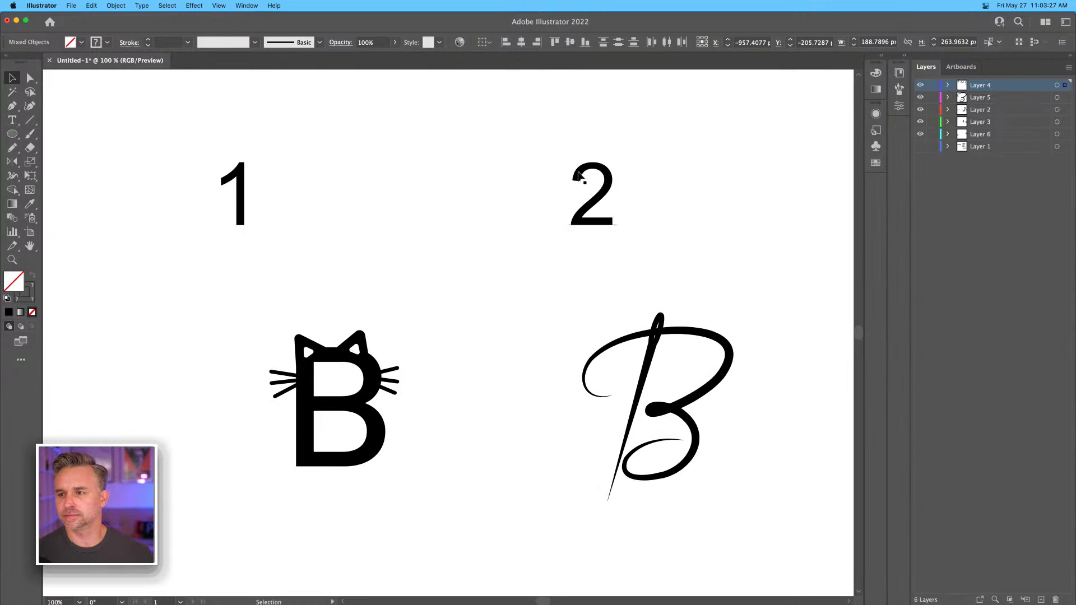
Compare numbered concepts 1 and 2 side by side and inspect the cat-ear B and the needle-stem script B up close.
scroll(448, 265, right, 3)
scroll(448, 264, down, 1)
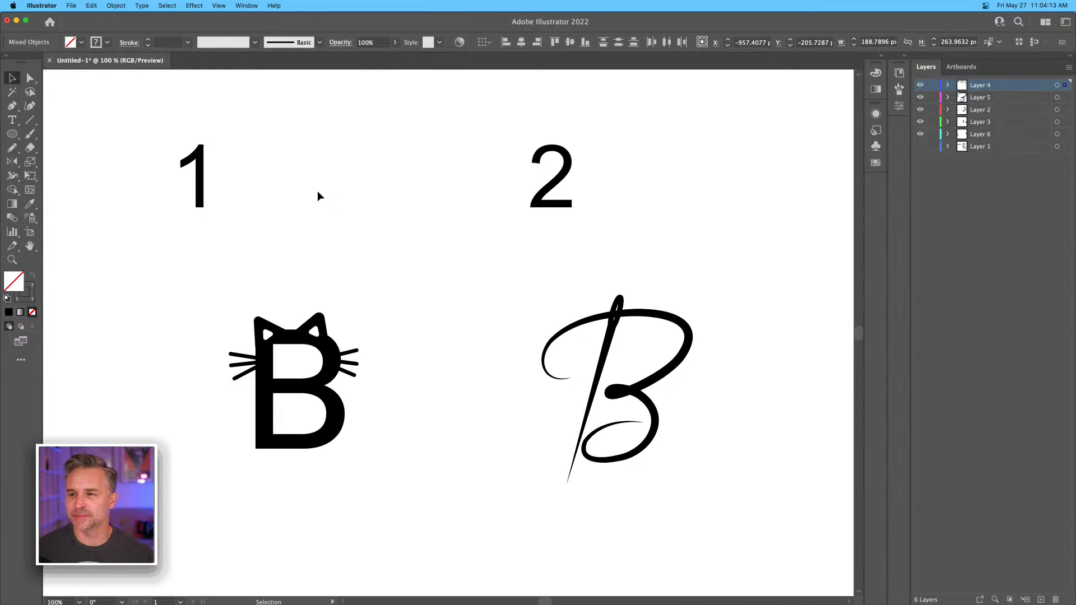
key(space)
drag(547, 389, 419, 324)
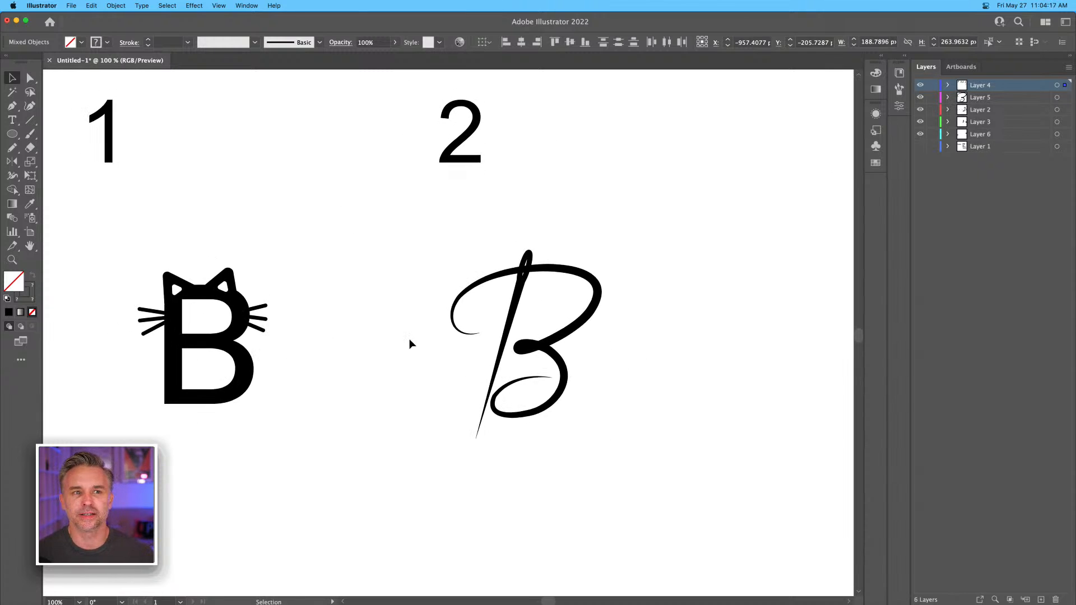
key(super+equal)
click(200, 405)
key(space)
mouse_move(184, 474)
mouse_down()
mouse_move(396, 122)
mouse_move(406, 73)
mouse_up()
mouse_move(284, 466)
mouse_down()
mouse_move(311, 389)
mouse_move(302, 178)
mouse_up()
drag(403, 453, 252, 153)
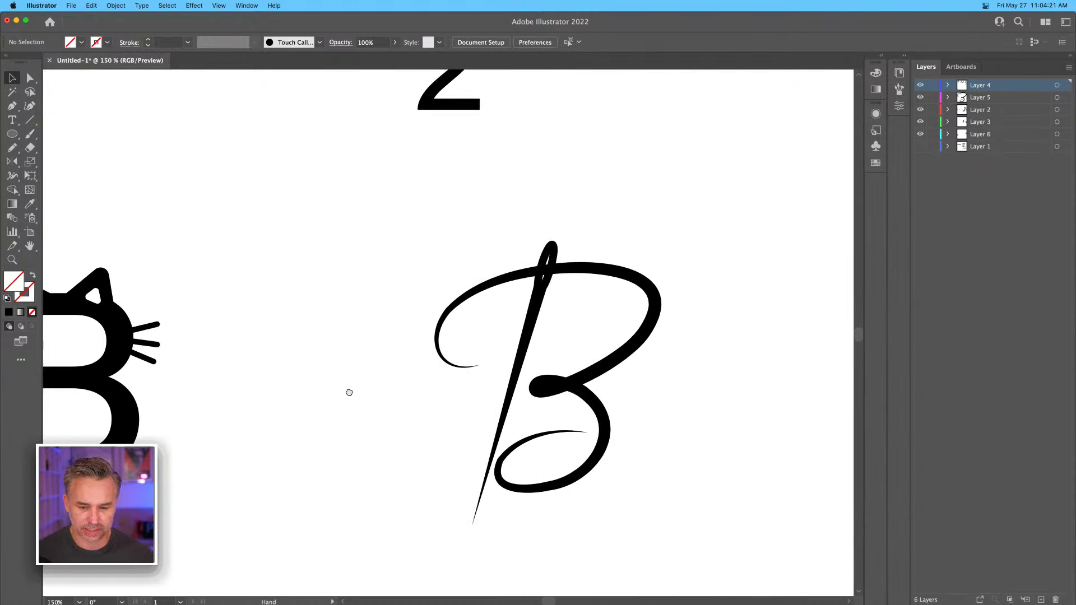
Select the needle-stem script B and save the document to the desktop as Braswell1.ai in Illustrator 2020 format.
drag(348, 402, 320, 334)
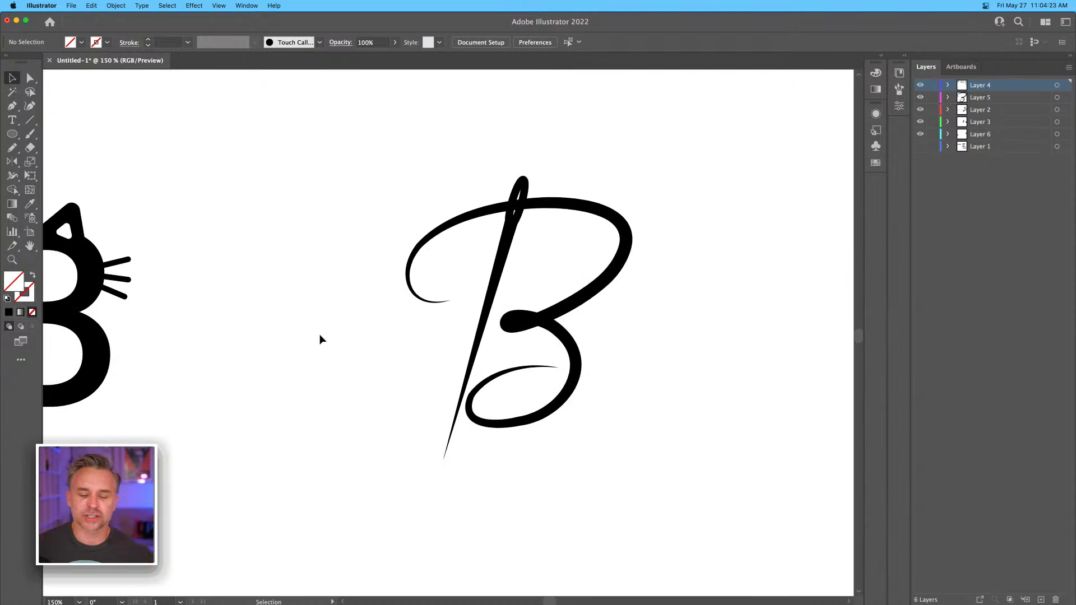
drag(346, 150, 678, 523)
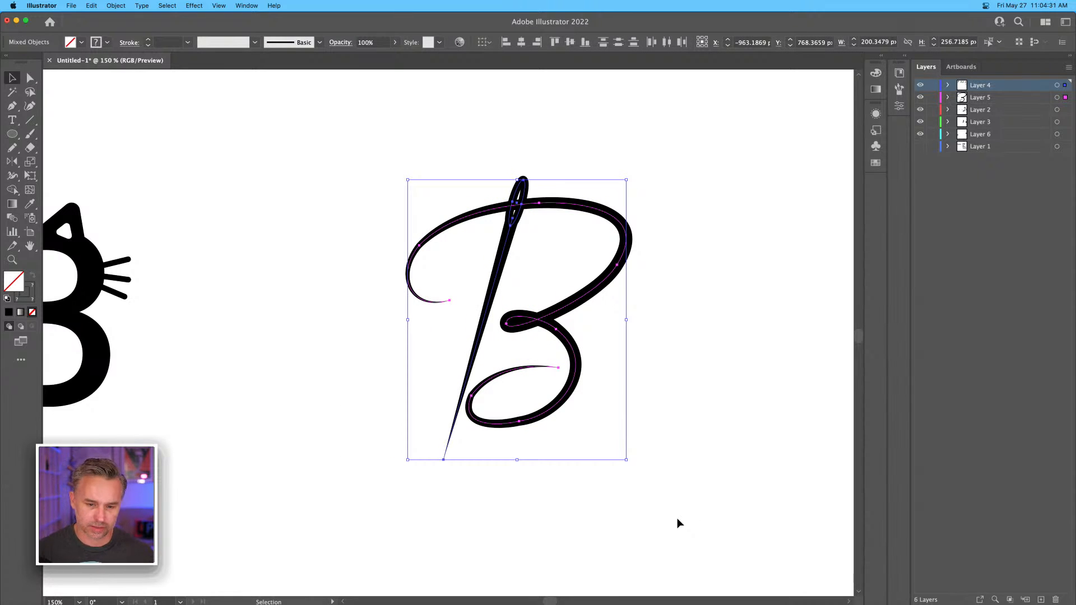
key(super+s)
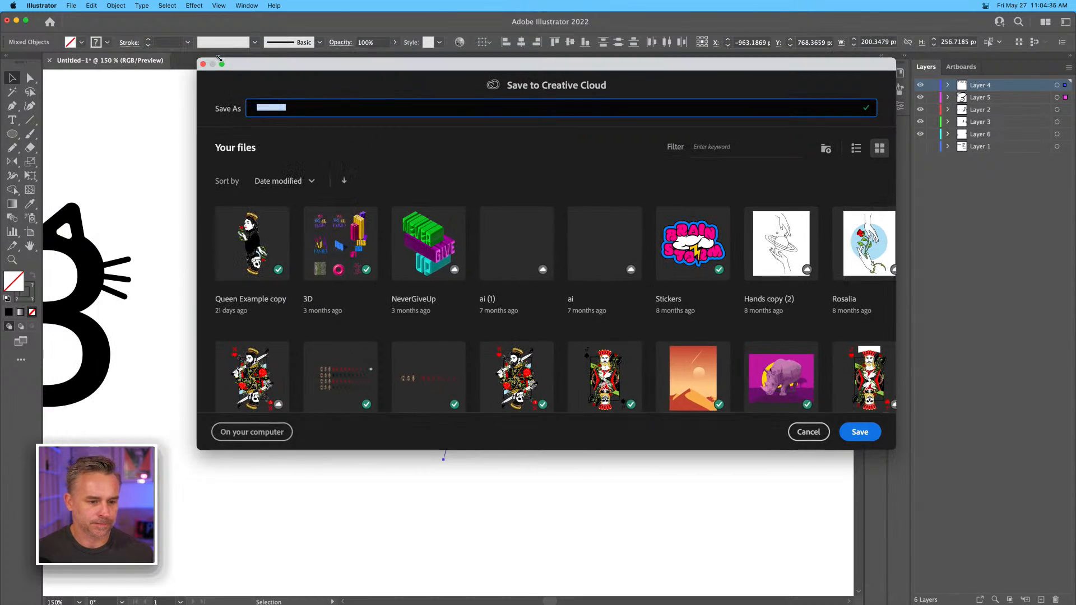
click(271, 454)
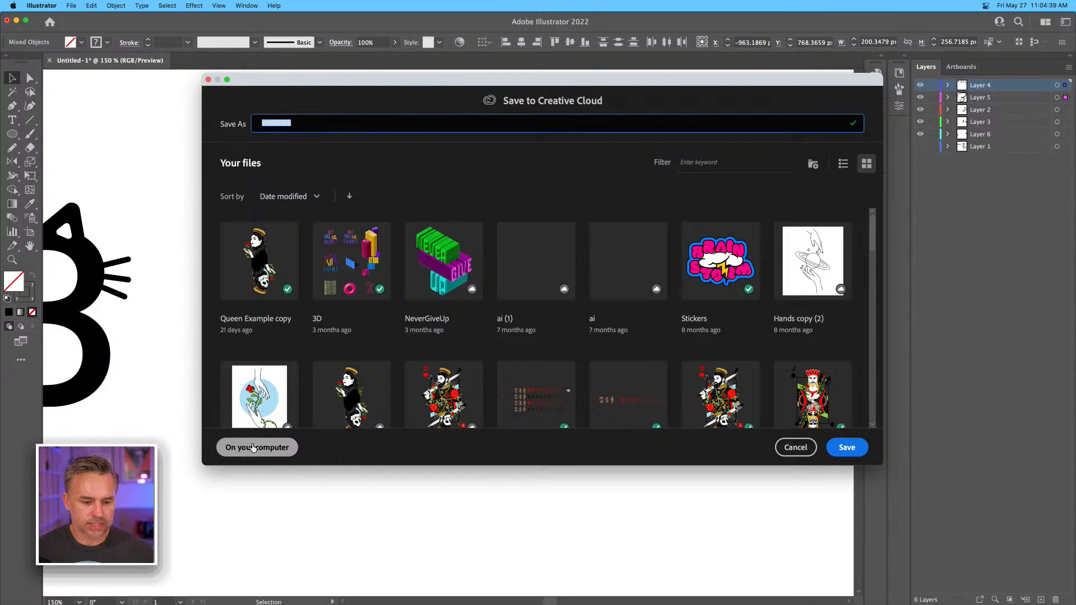
click(254, 448)
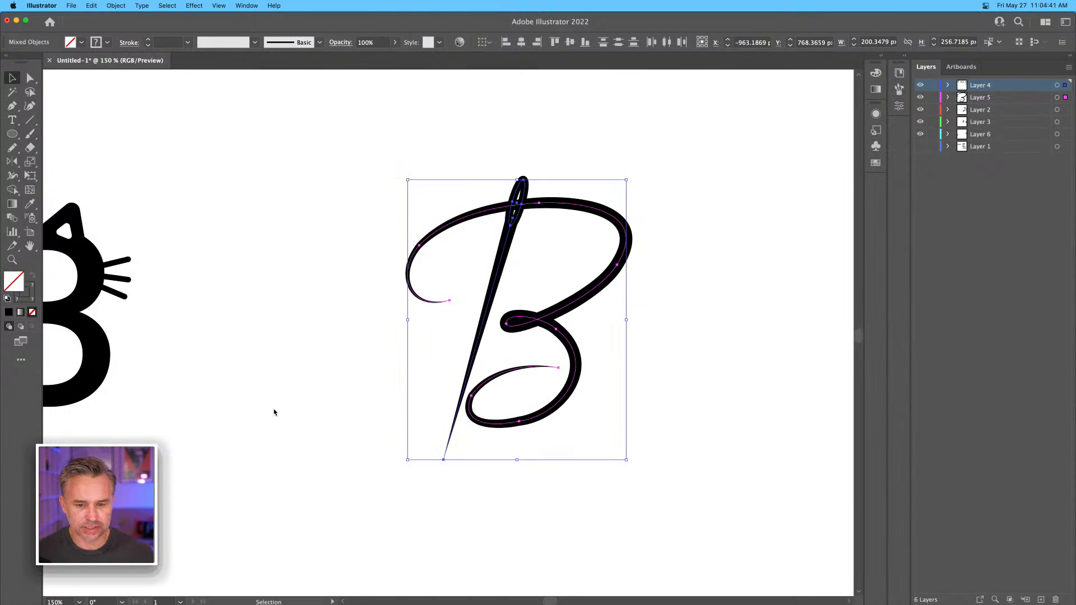
click(554, 74)
drag(558, 74, 412, 55)
text(Braswell.ai)
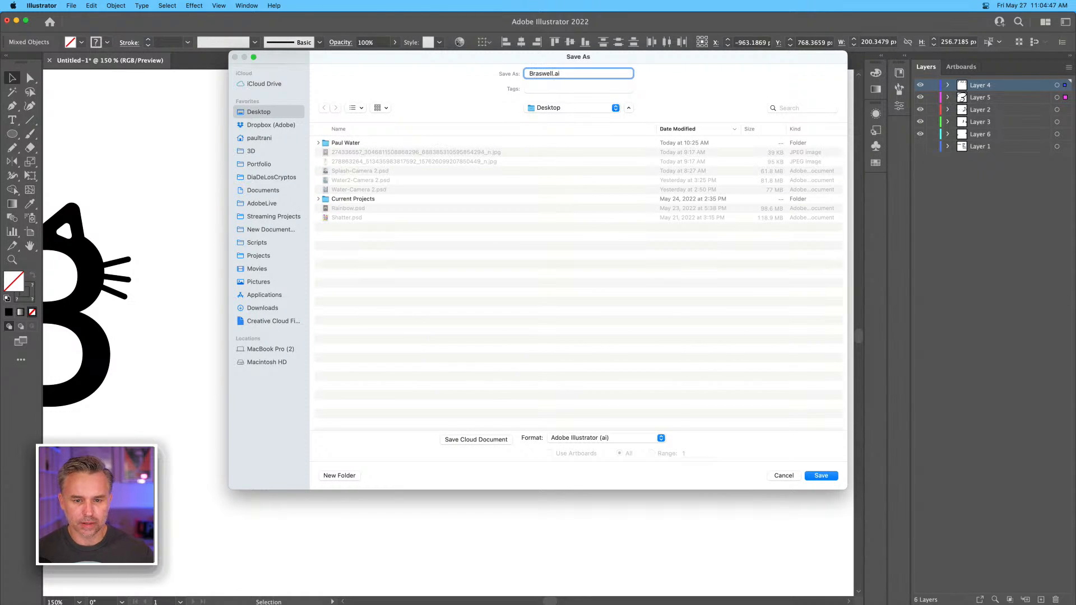
key(Return)
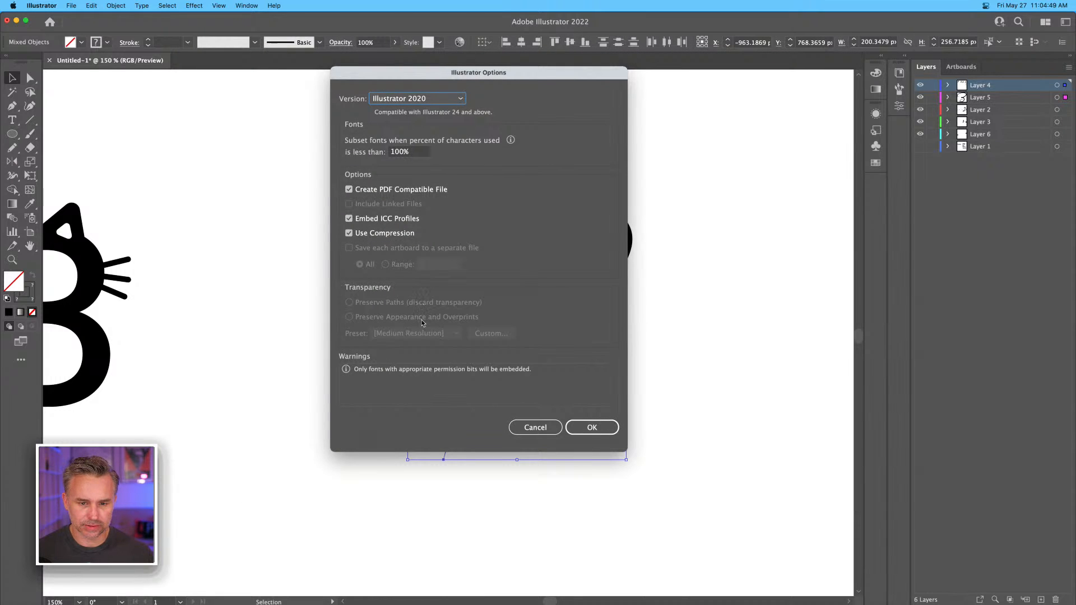
click(590, 428)
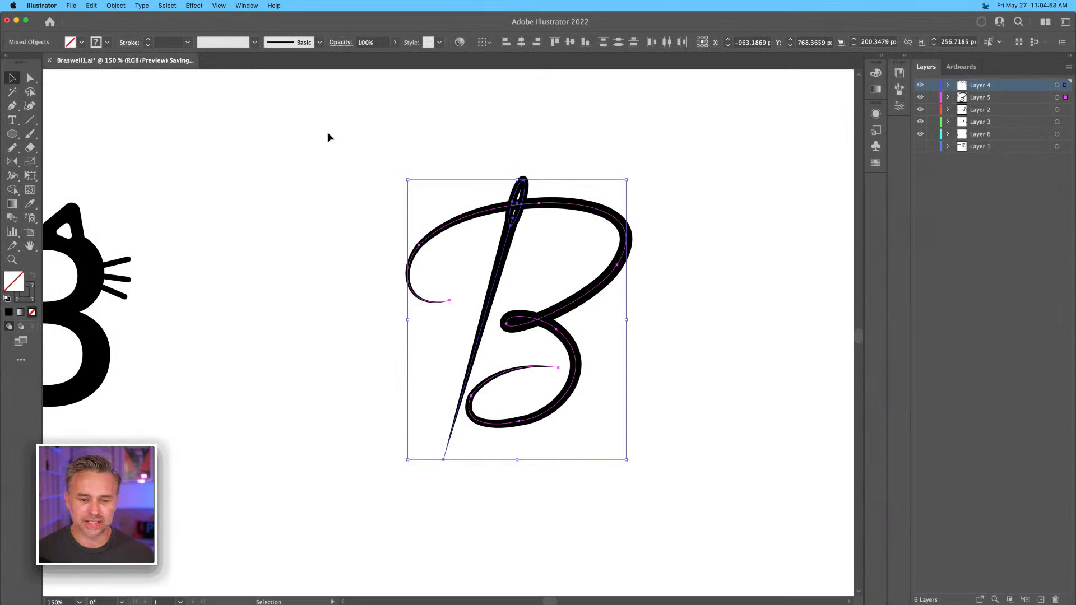
Copy the script B into a new 1080 x 1350 px document and place it near the artboard's upper-left corner.
key(a)
key(v)
key(super+n)
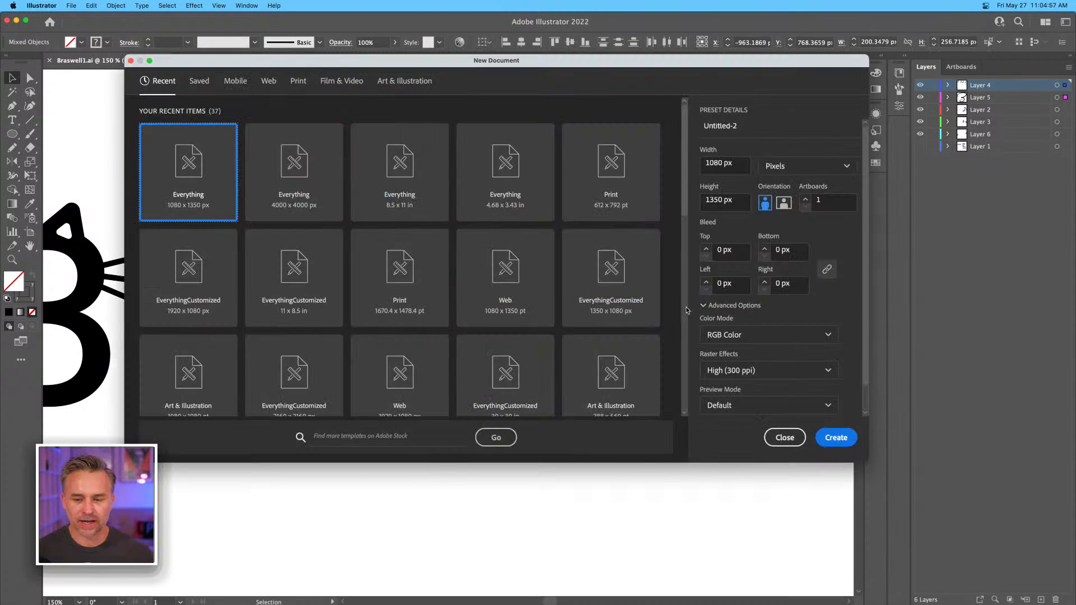
key(Escape)
key(super+alt+n)
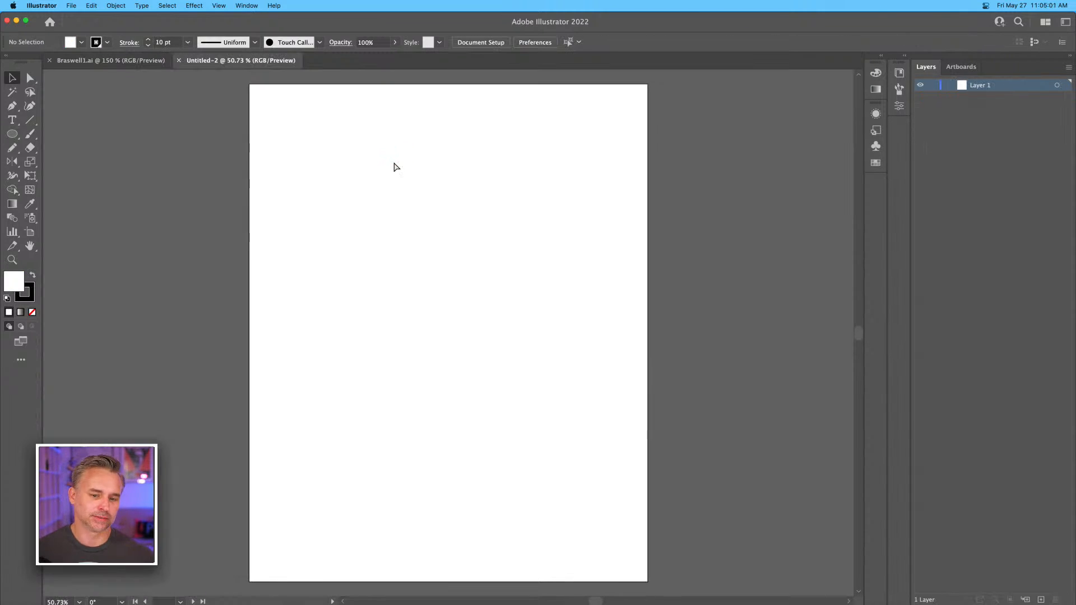
key(super+v)
drag(442, 321, 312, 132)
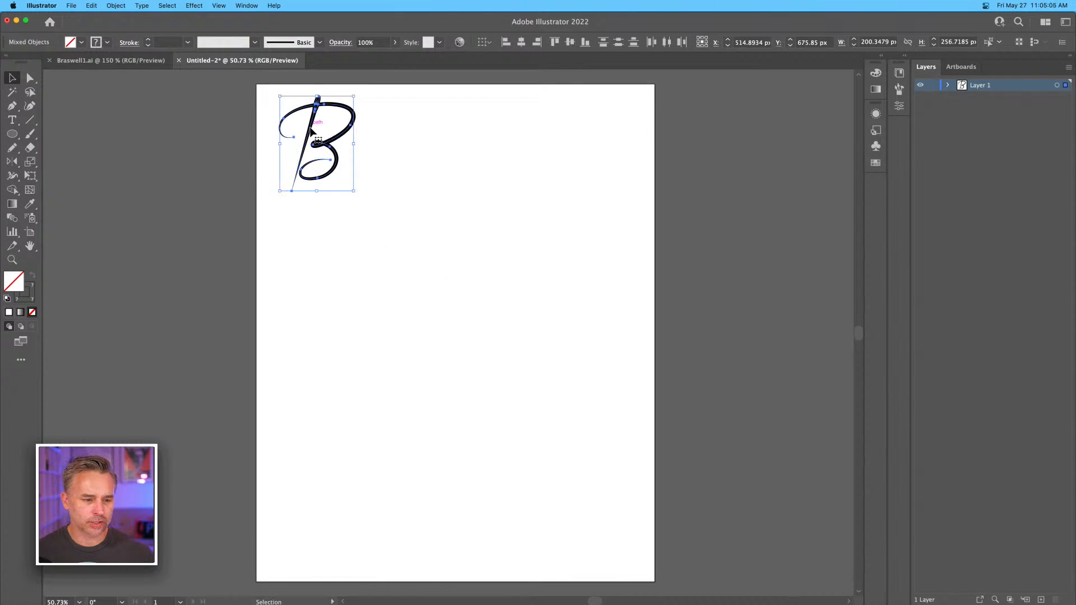
Fit the artboard to the script B's artwork bounds and deselect the artwork.
click(30, 232)
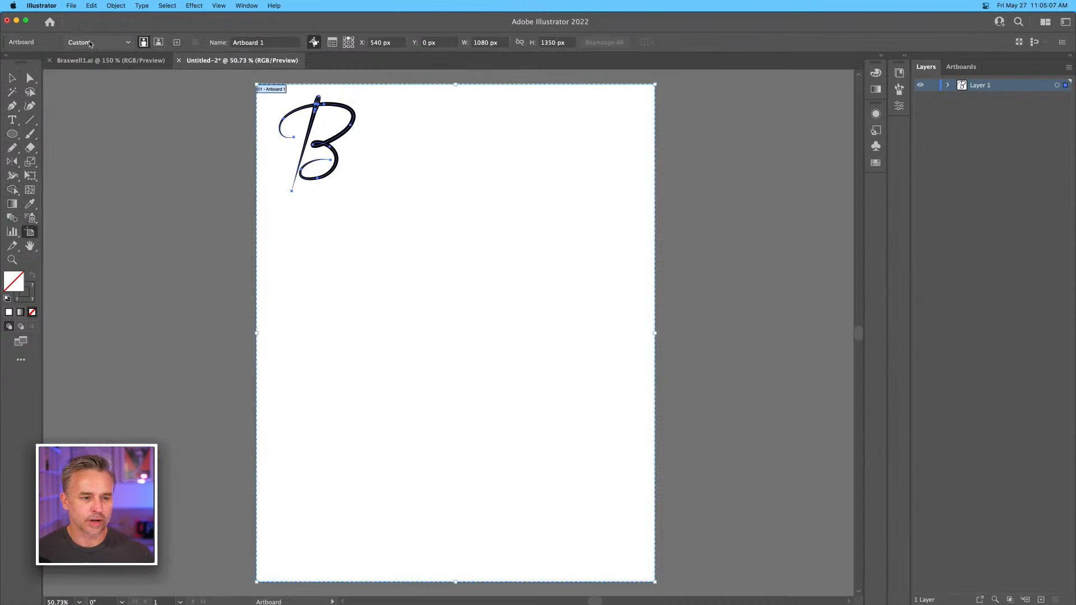
click(98, 42)
click(100, 68)
click(12, 78)
click(223, 161)
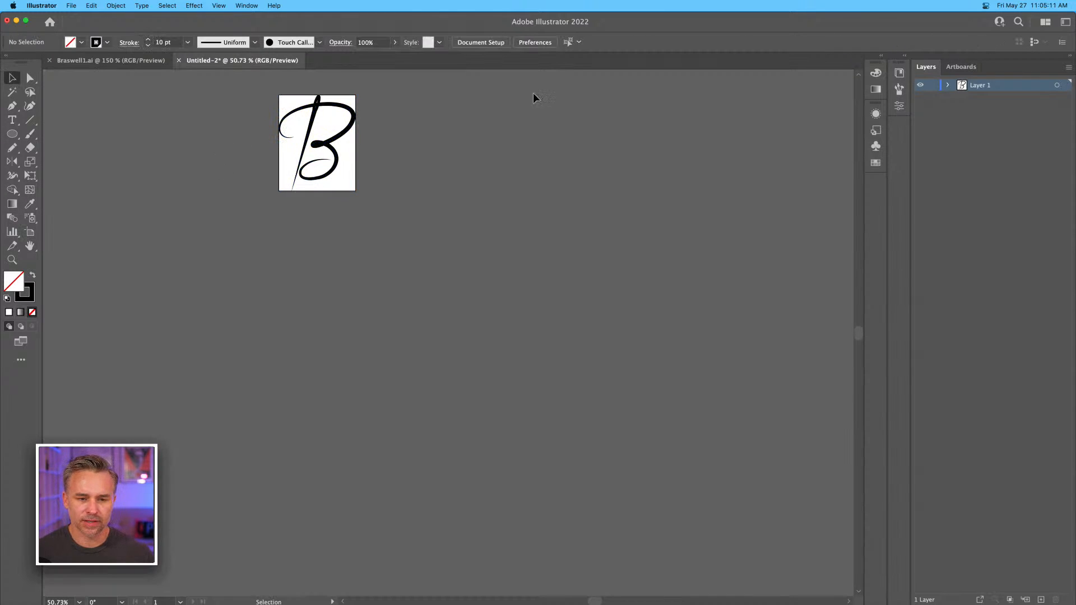
Rename the artboard as logo_black and view it at 100%.
click(969, 68)
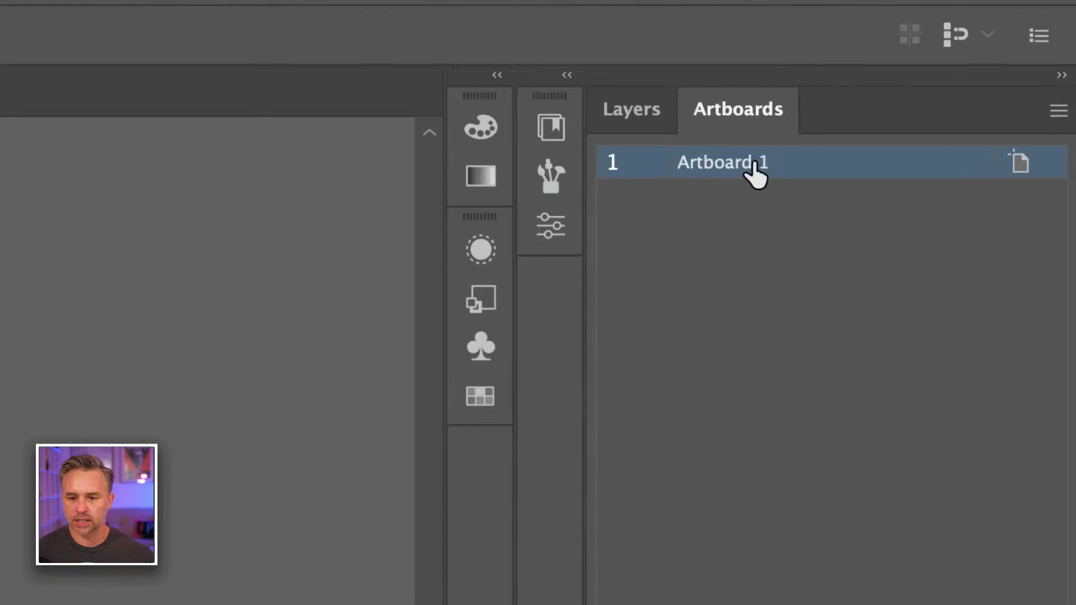
double_click(754, 164)
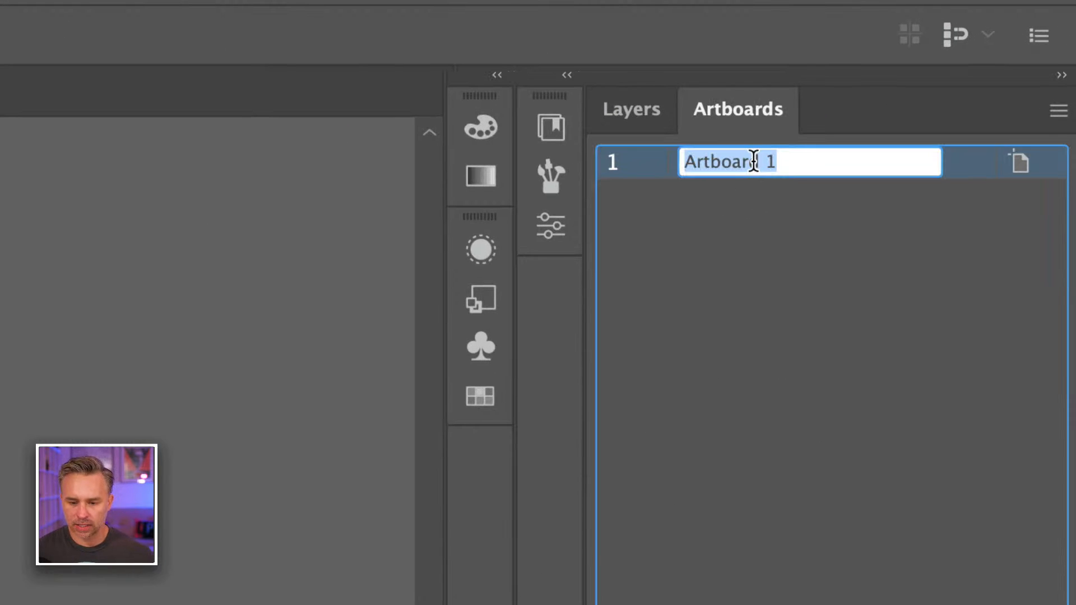
text(logo_black)
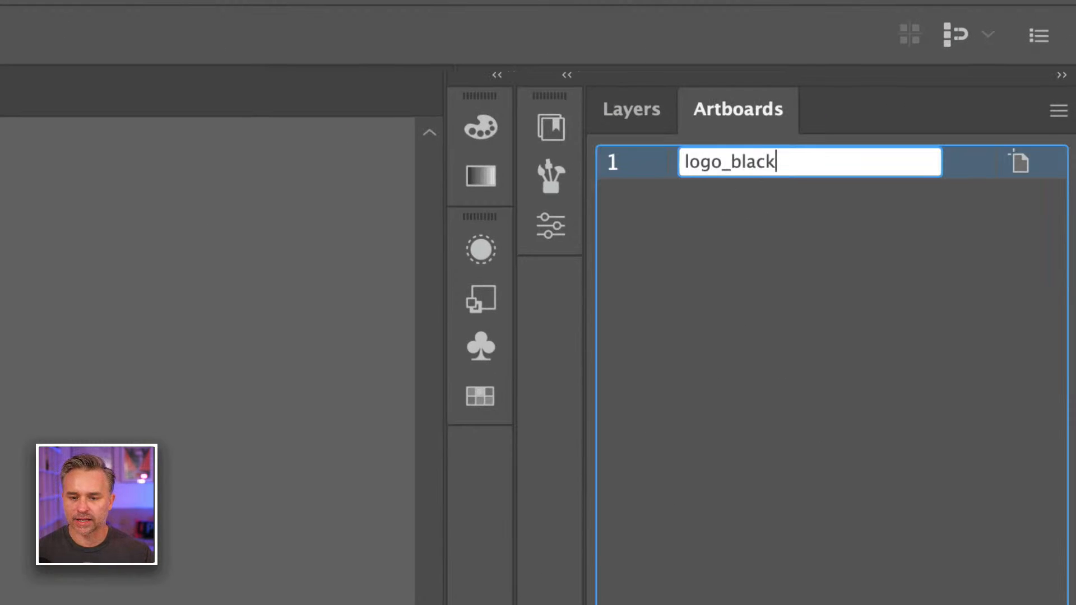
key(Return)
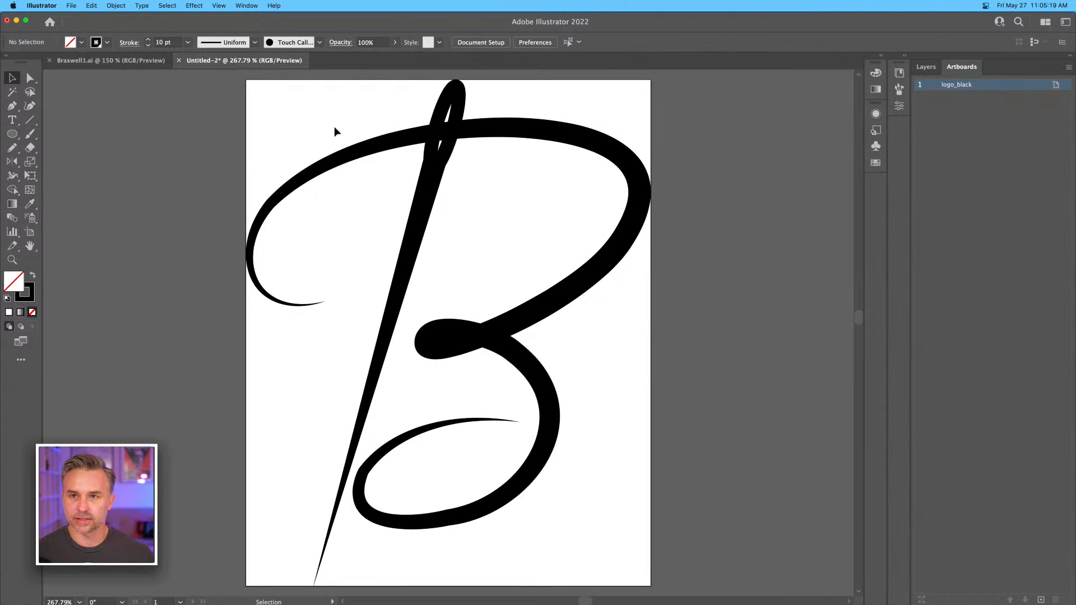
key(super+1)
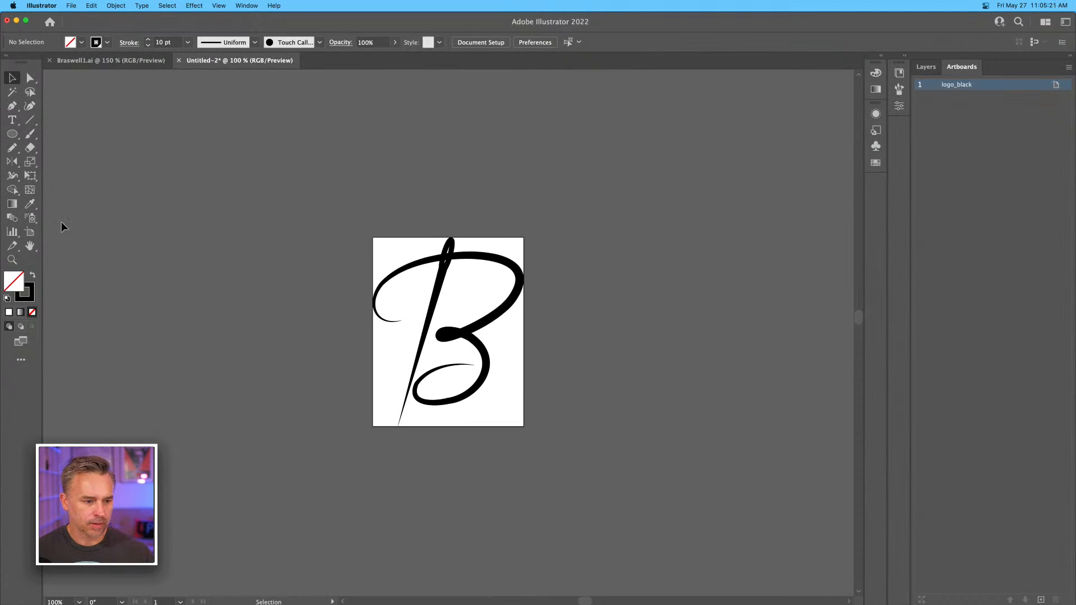
Duplicate the logo_black artboard together with its script B beside the original.
click(29, 232)
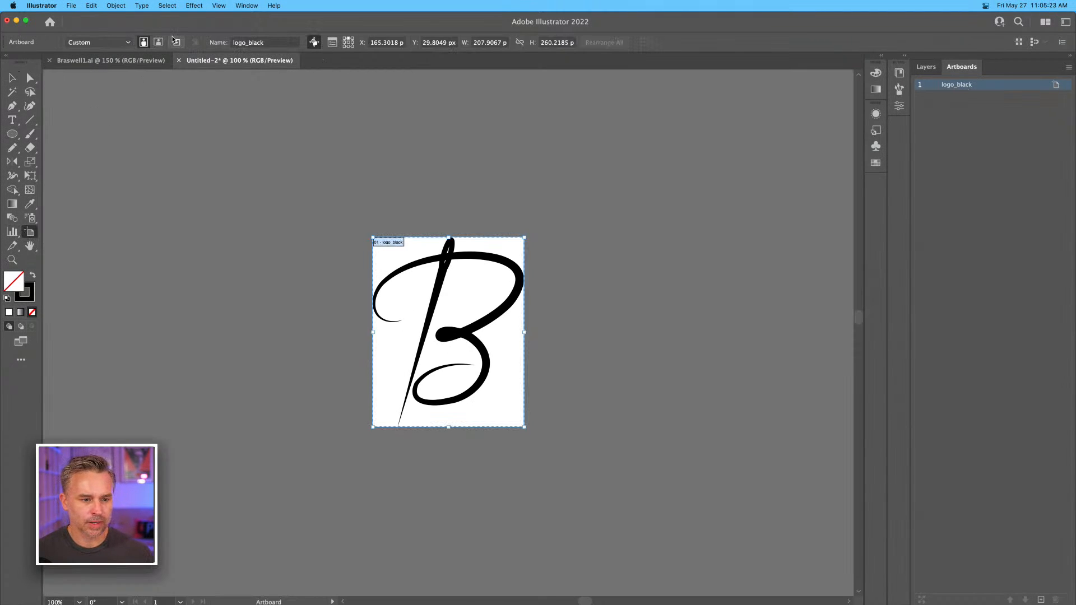
key(super+v)
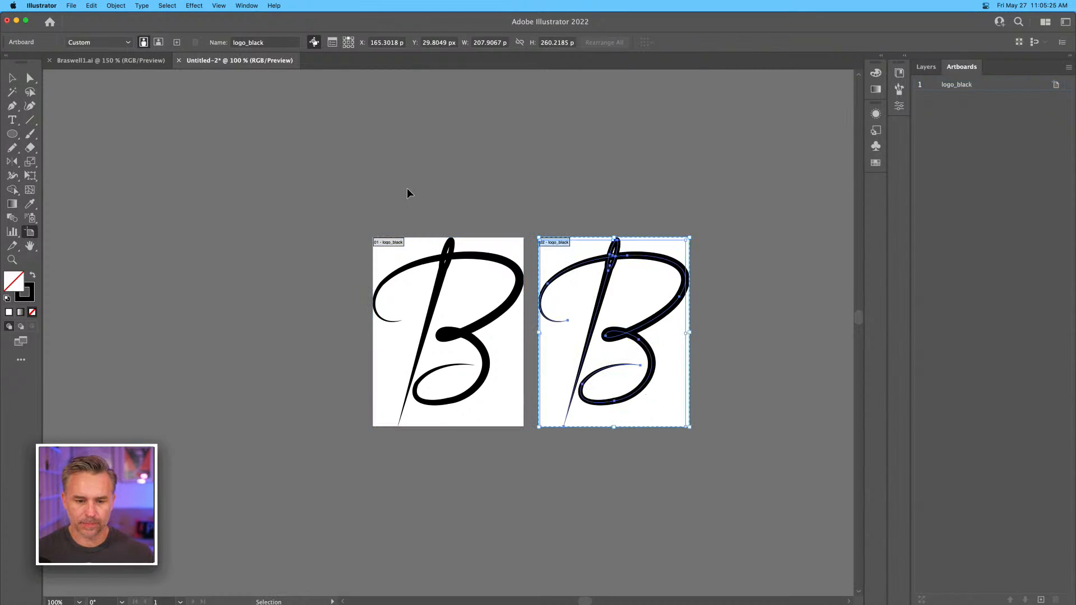
click(11, 77)
key(super+equal)
key(super+equal)
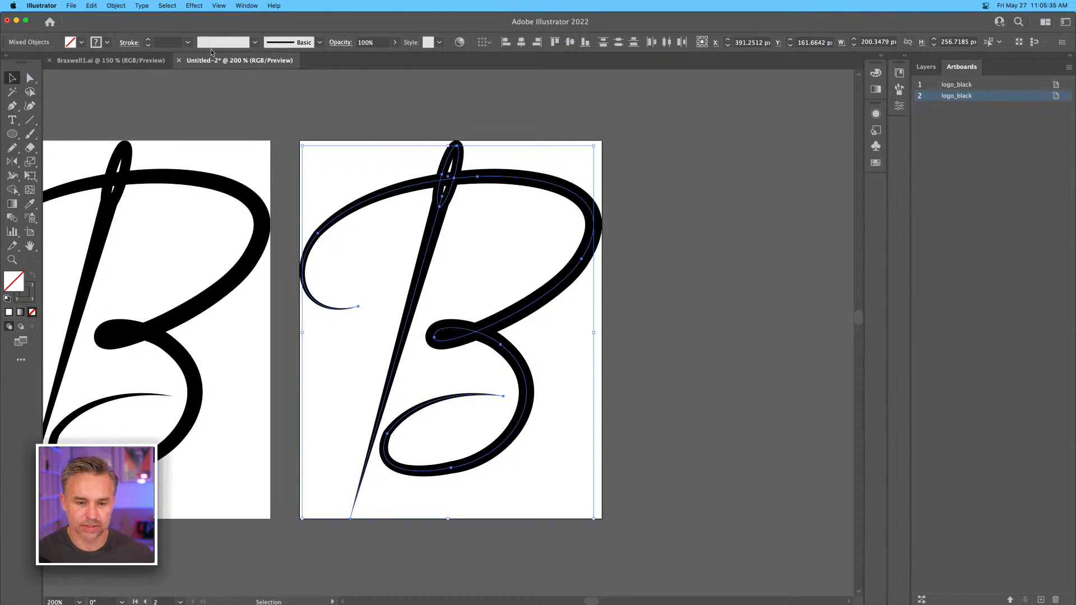
Set the original script B's stroke to black and the duplicate's stroke to white (FFFFFF).
click(28, 288)
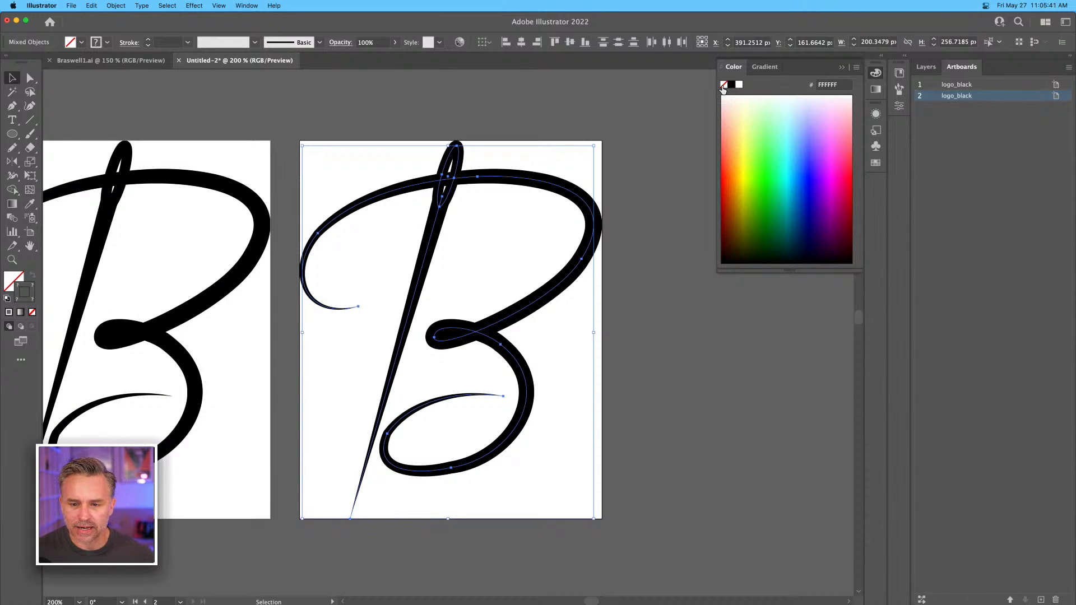
click(733, 85)
drag(89, 143, 191, 367)
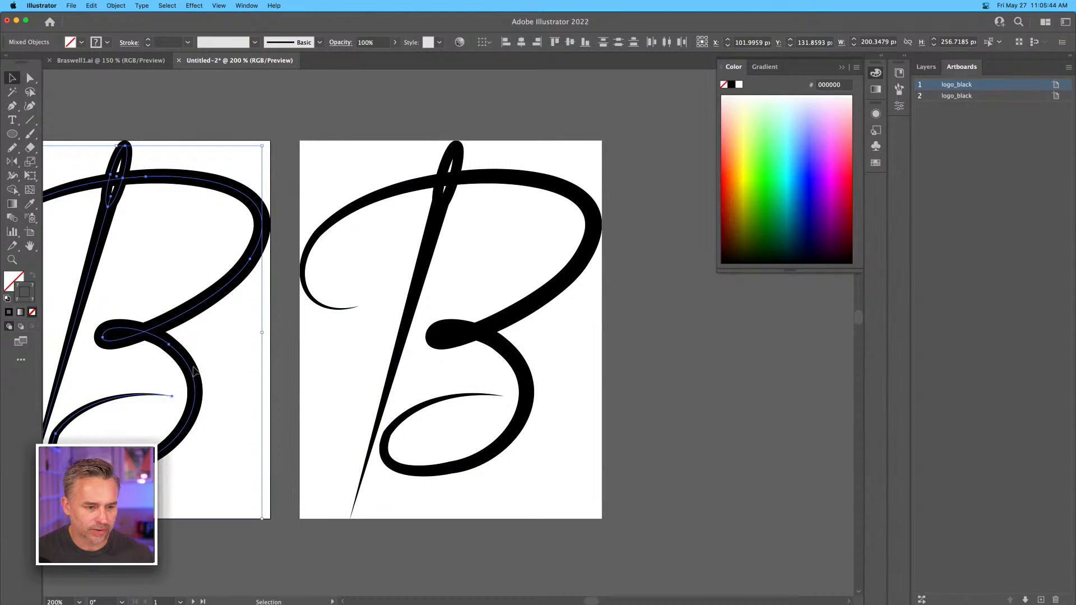
click(732, 85)
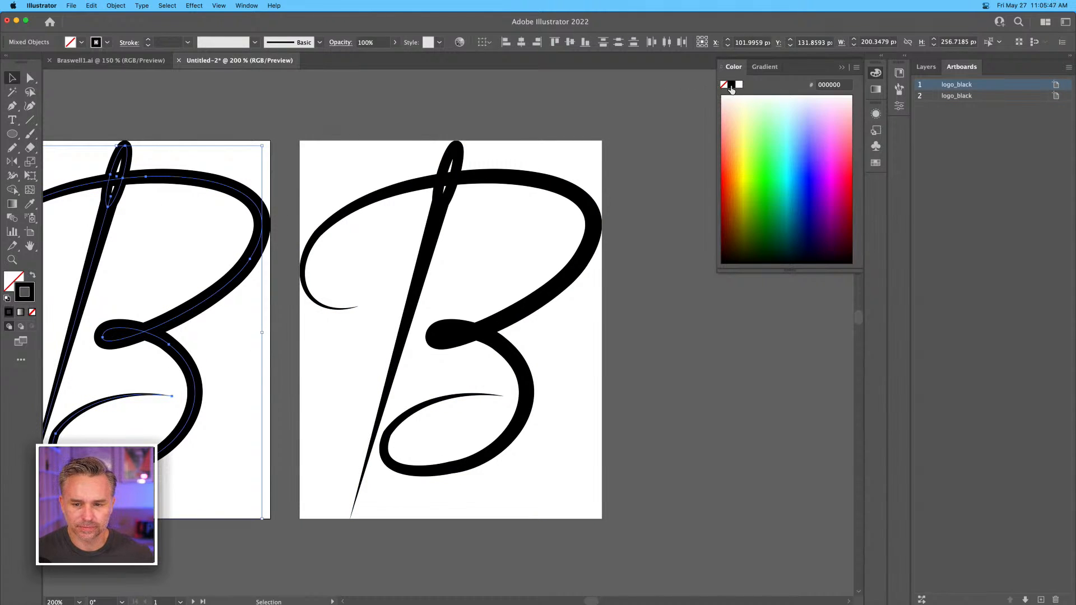
drag(334, 86, 517, 470)
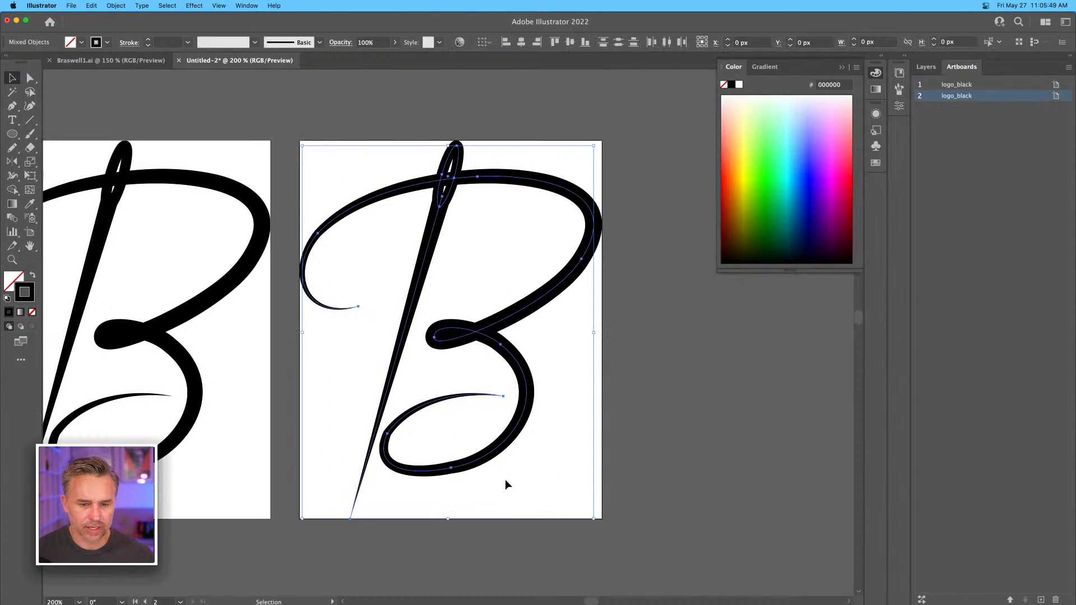
click(740, 85)
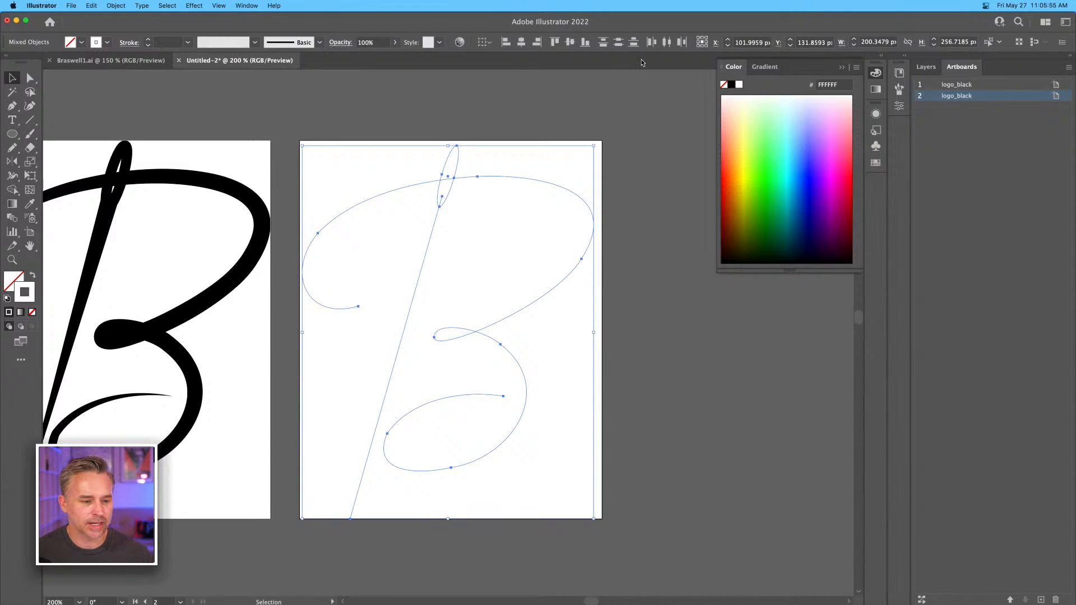
Rename the duplicate artboard holding the white script B as logo_white.
double_click(962, 97)
click(961, 96)
key(shift+End)
text(white)
key(Return)
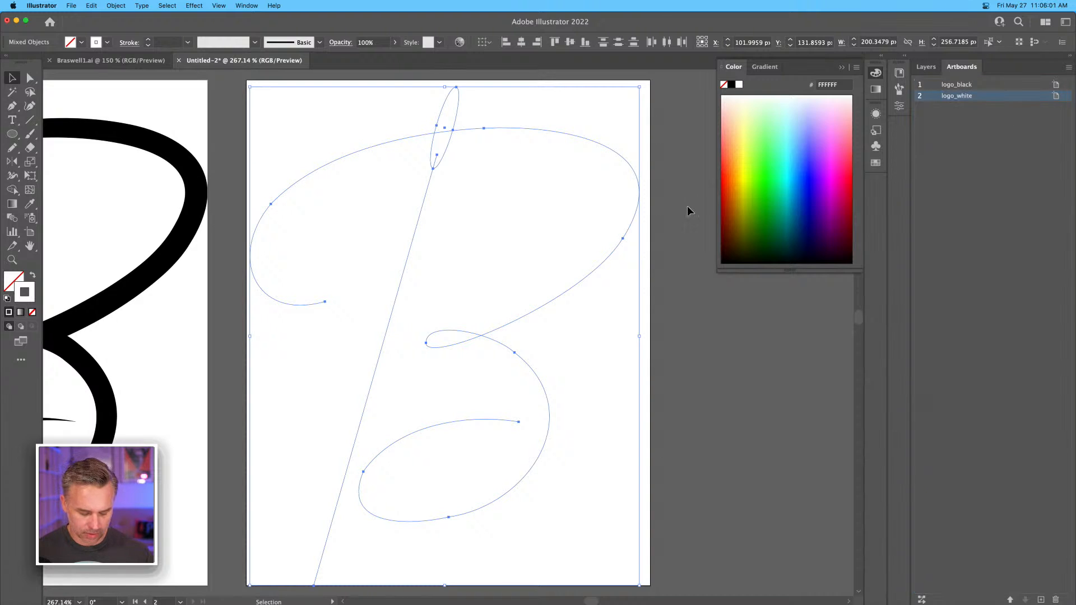
key(super+1)
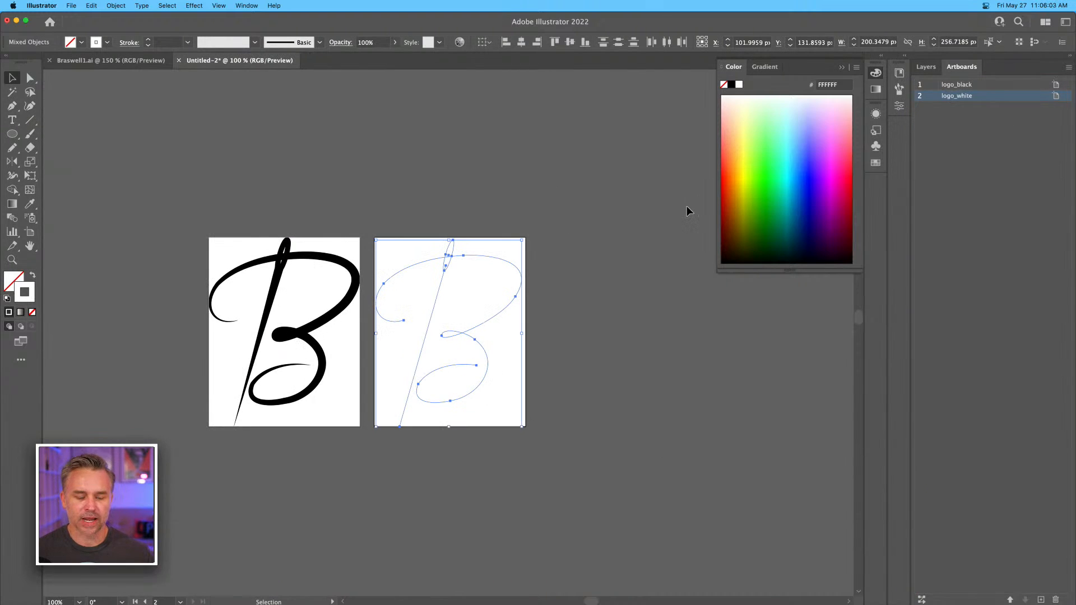
Duplicate the logo_black artboard with its script B as a third artboard beside logo_white.
drag(514, 182, 560, 151)
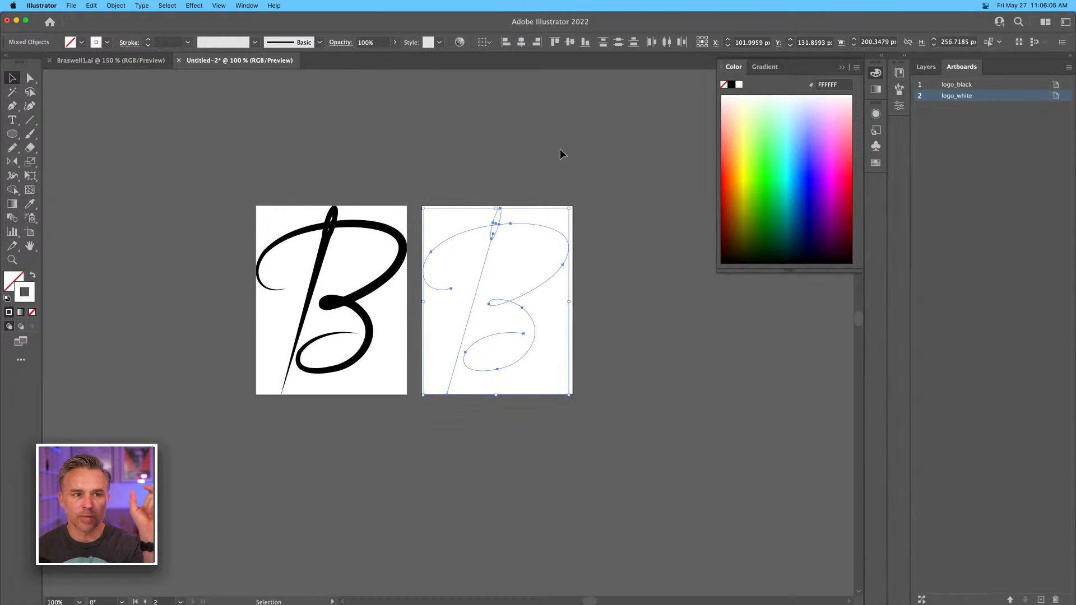
click(201, 198)
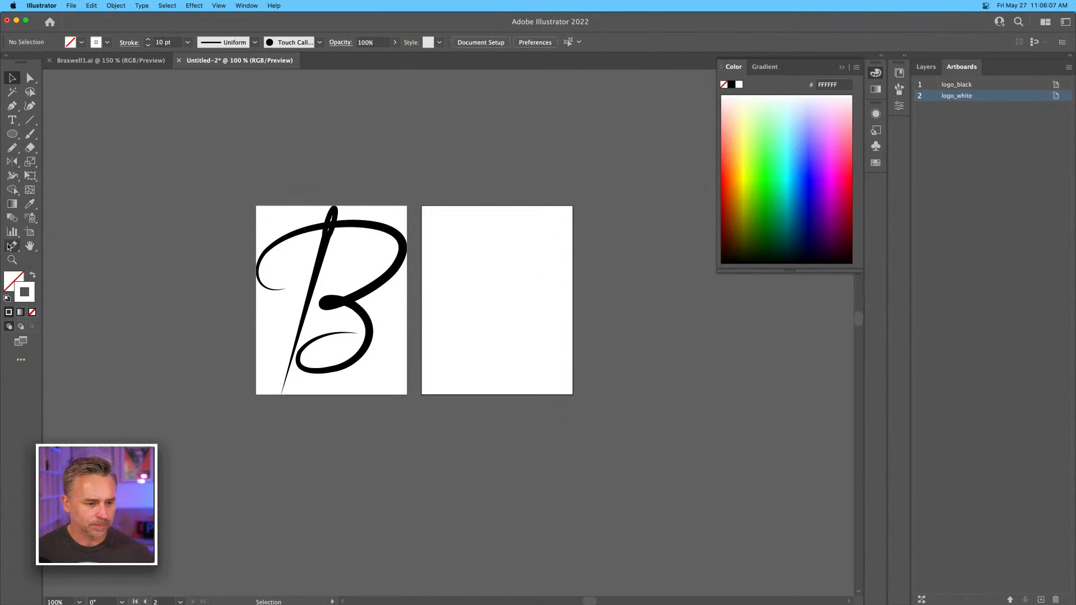
click(26, 234)
click(393, 219)
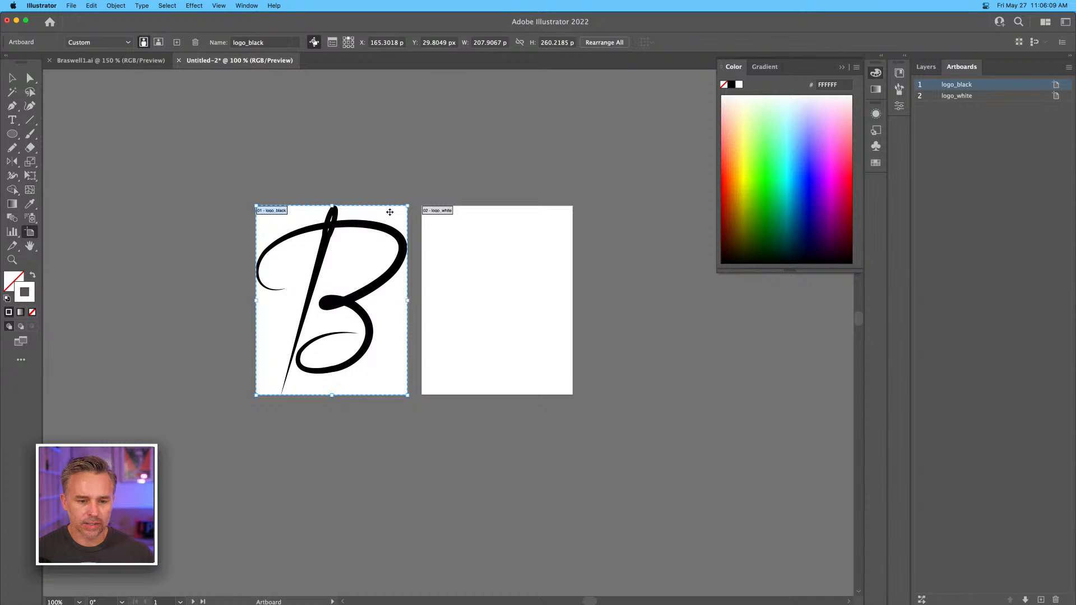
key(super+c)
key(super+v)
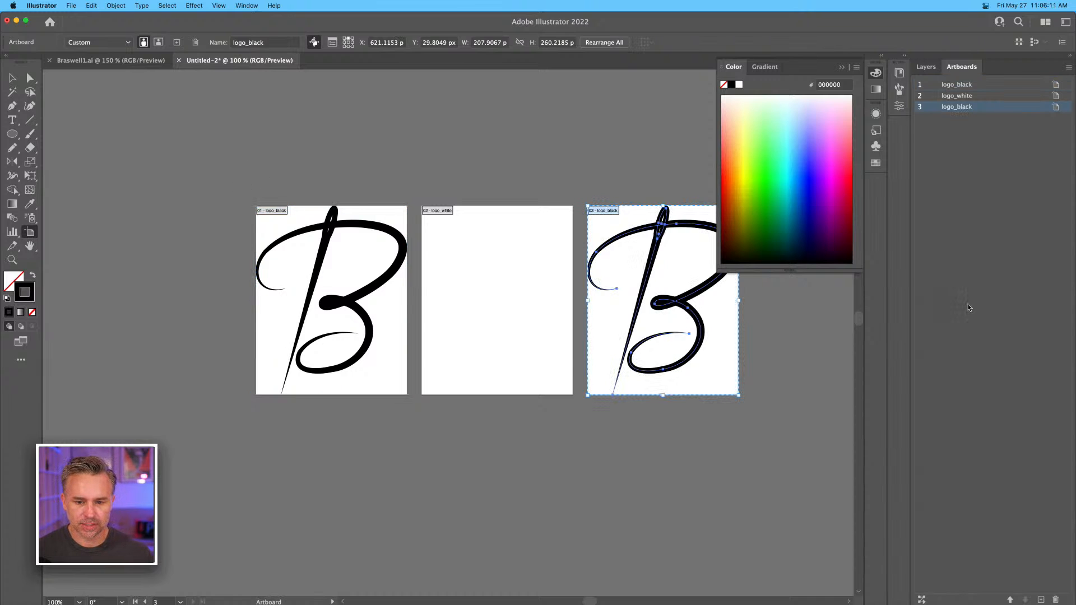
Place the third artboard above the others, enlarged to about 685 x 464 px landscape, and move its script B to the upper centre.
drag(615, 223, 283, 91)
drag(408, 167, 574, 168)
drag(451, 151, 420, 221)
drag(495, 145, 680, 119)
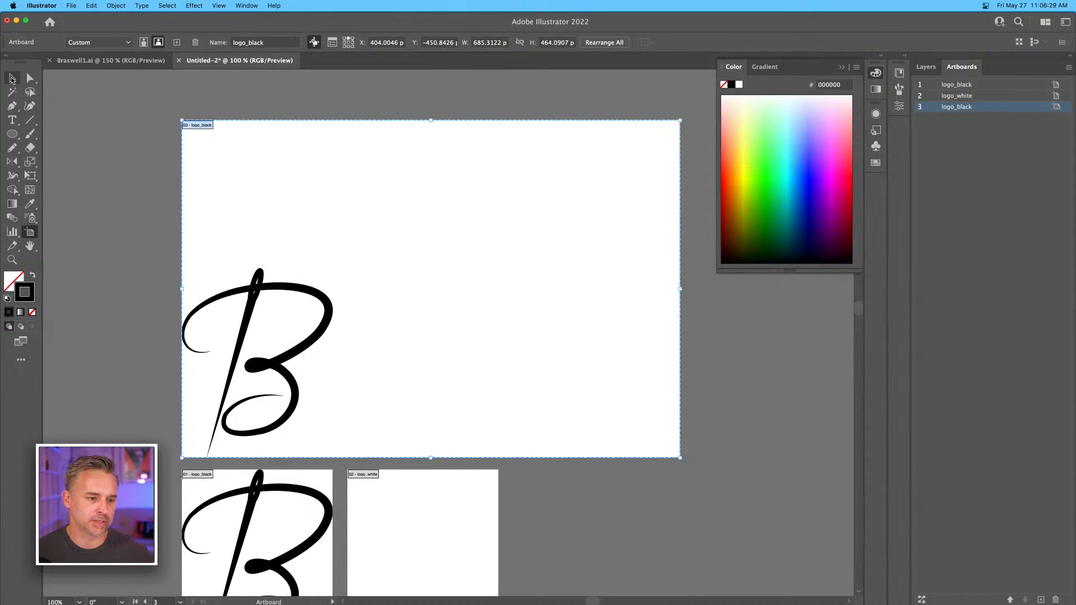
click(11, 80)
drag(278, 371, 452, 236)
Switch to Braswell1.ai and examine the earlier logo concepts and the Braswell Costuming business card reference.
click(123, 59)
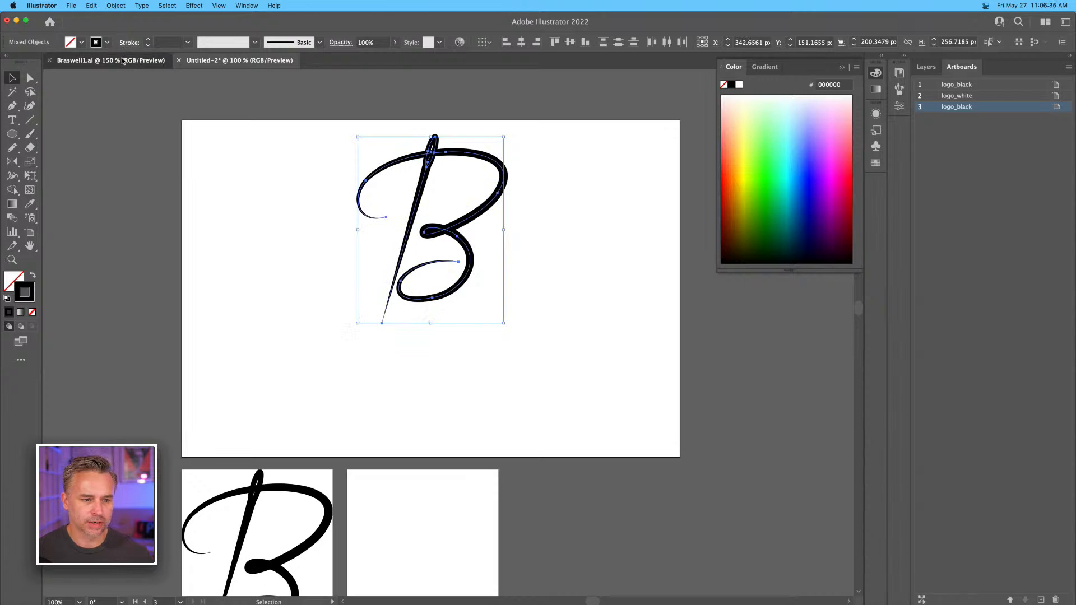
click(345, 178)
key(super+minus)
key(super+minus)
key(super+minus)
key(super+minus)
key(super+minus)
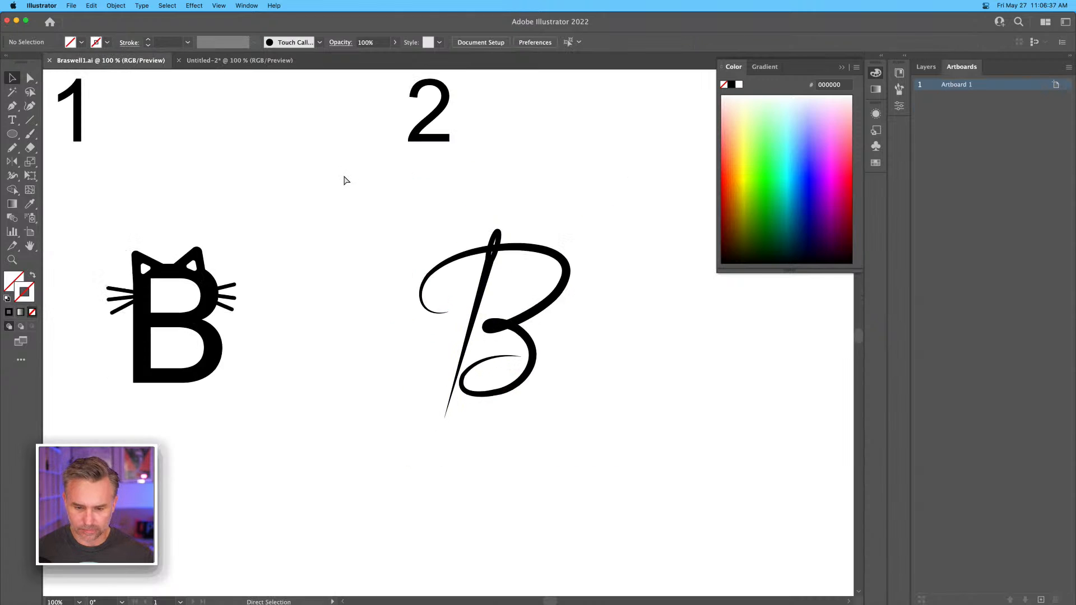
drag(512, 280, 306, 402)
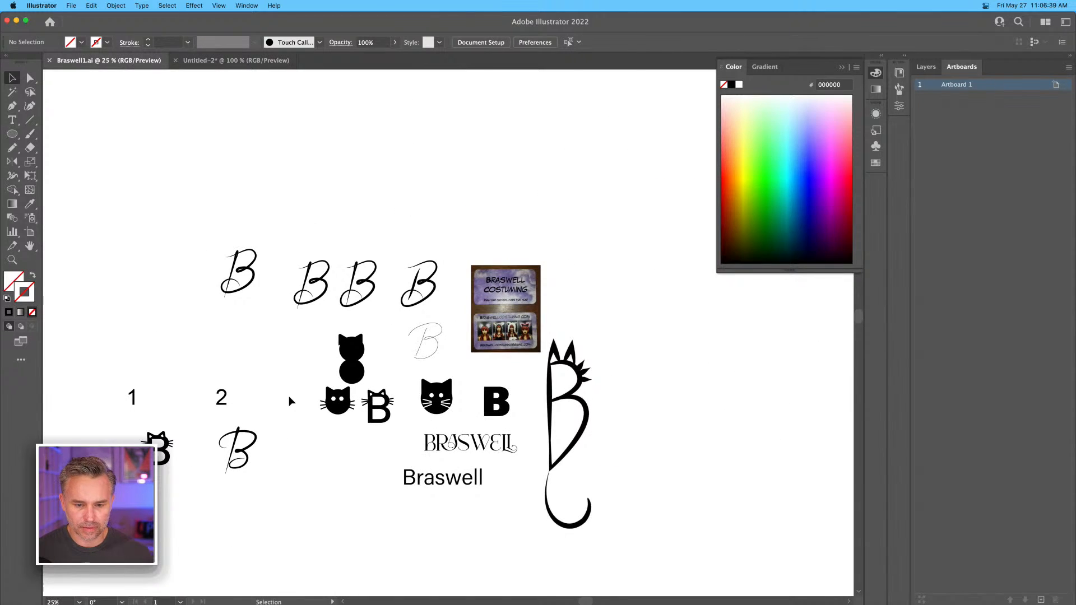
key(super+plus)
key(super+plus)
key(super+plus)
drag(422, 366, 396, 360)
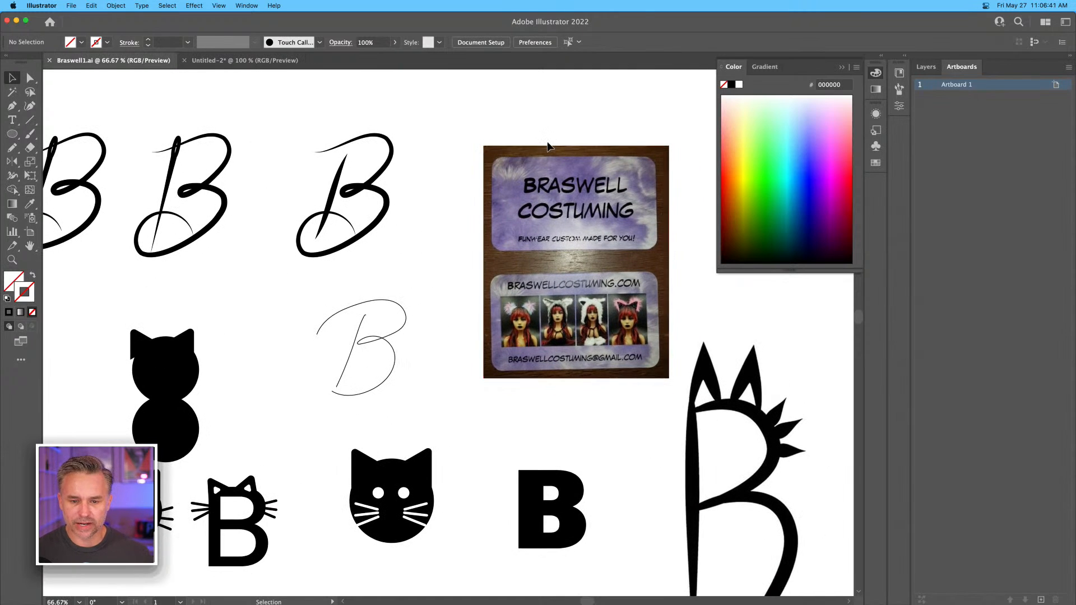
In Untitled-2, add the text Braswell at 120 pt on the large artboard and place it below the script B.
click(215, 61)
key(super+h)
click(257, 190)
key(t)
click(267, 327)
text(BRA)
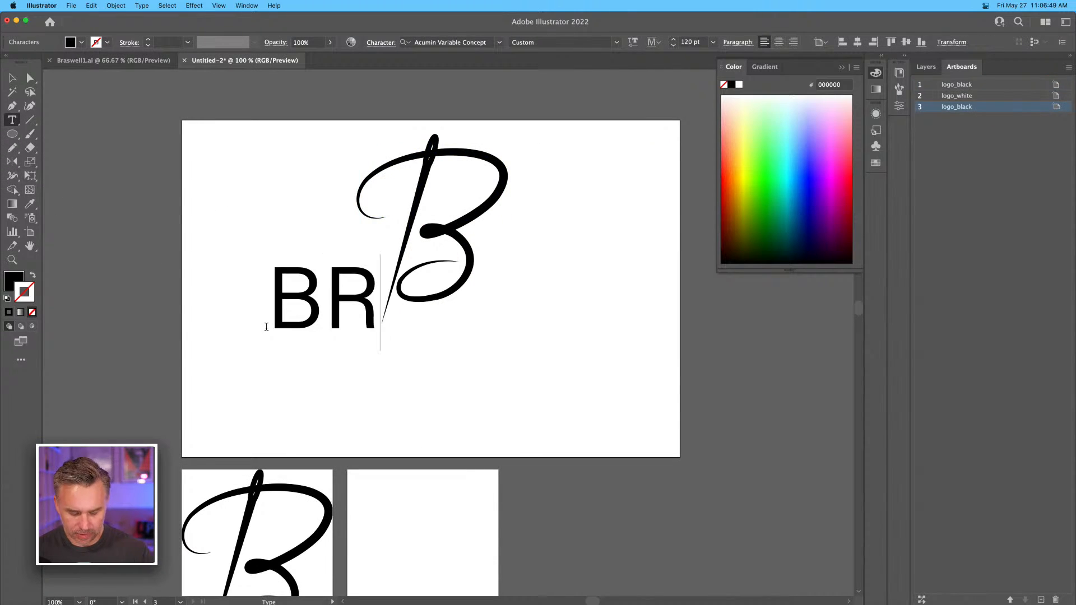
key(BackSpace)
key(BackSpace)
text(rasww)
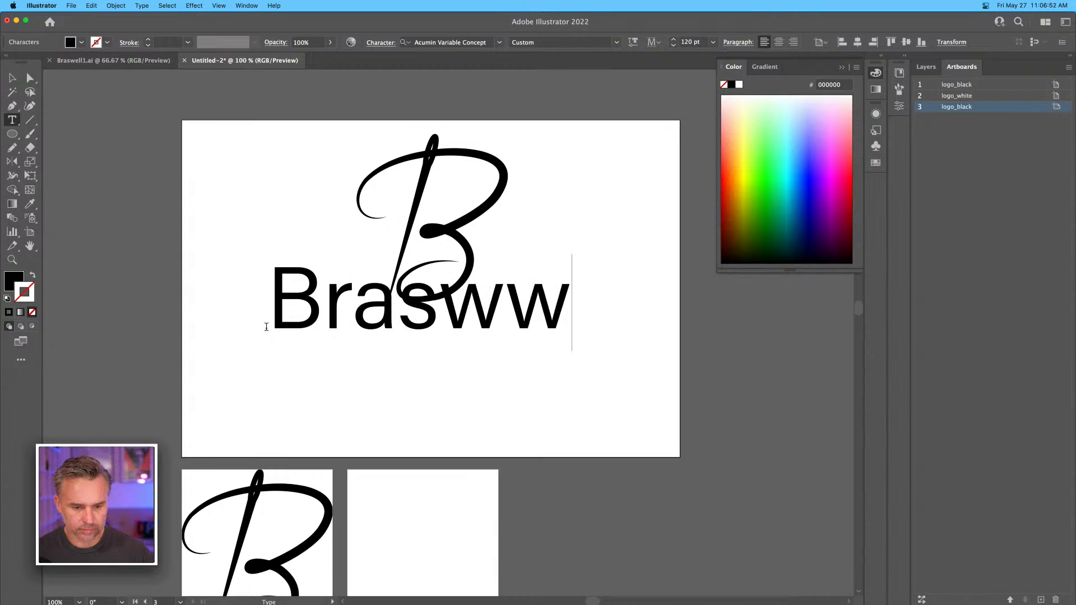
key(BackSpace)
text(ell)
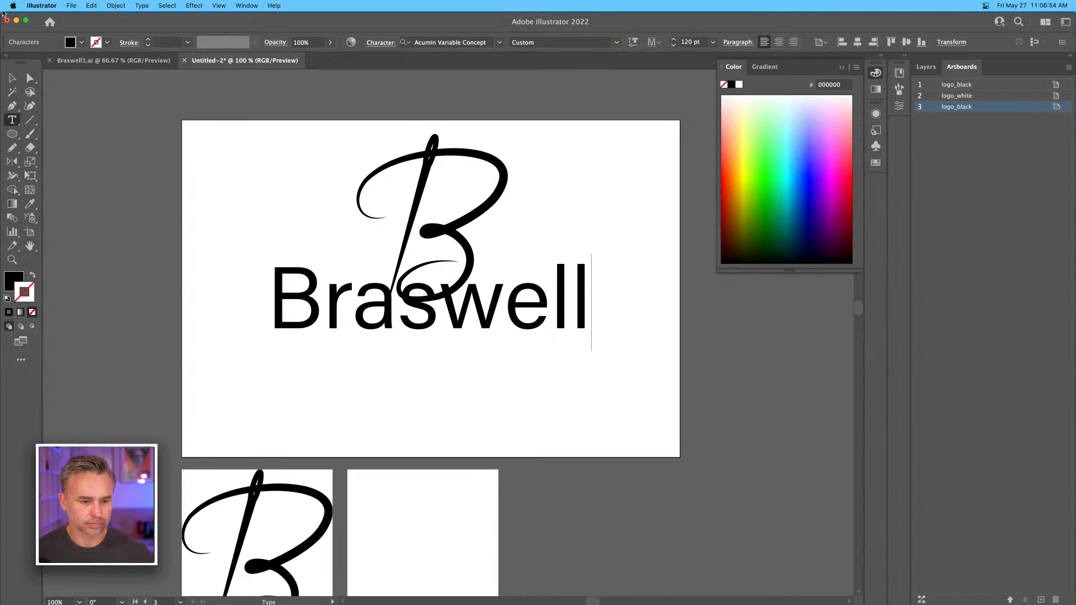
click(12, 78)
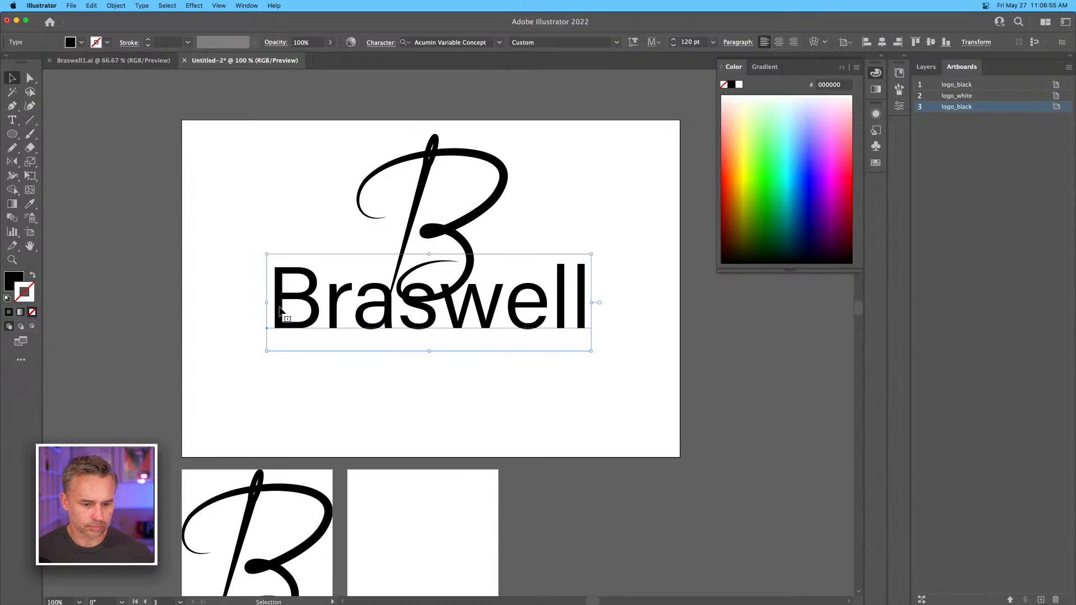
drag(337, 311, 331, 392)
Duplicate the Braswell text directly above itself and replace the lower line's wording with Costuming.
double_click(331, 393)
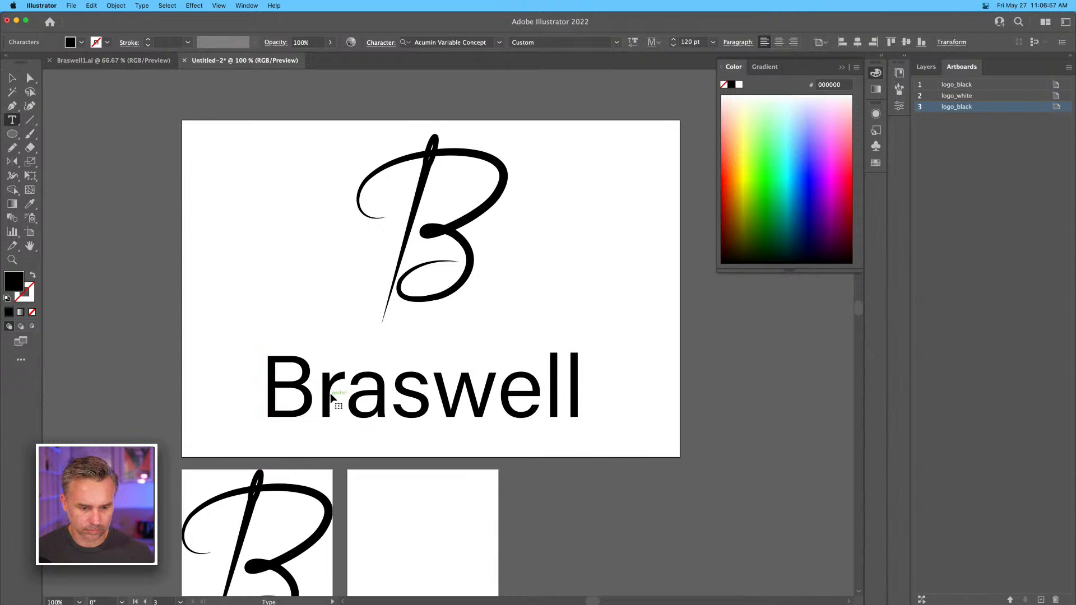
key(super+a)
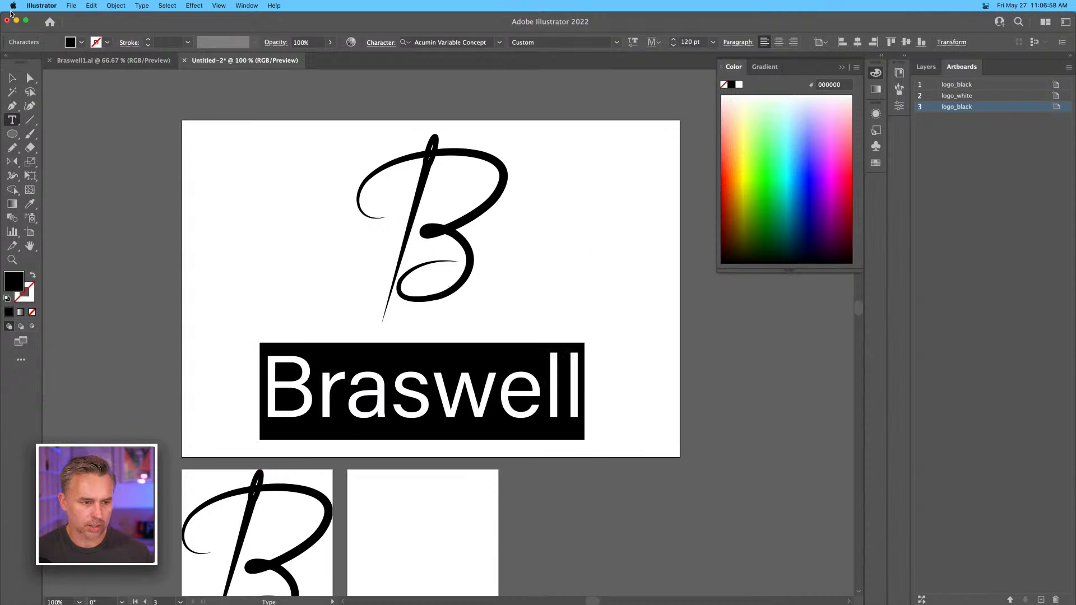
click(12, 78)
drag(293, 372, 291, 305)
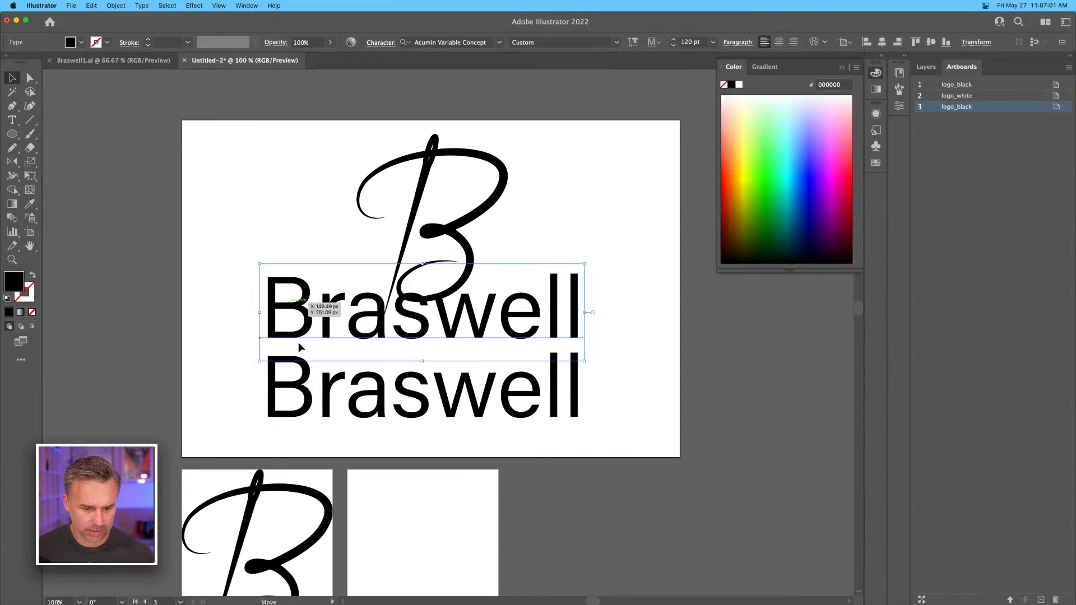
double_click(328, 399)
key(super+a)
text(Costuming)
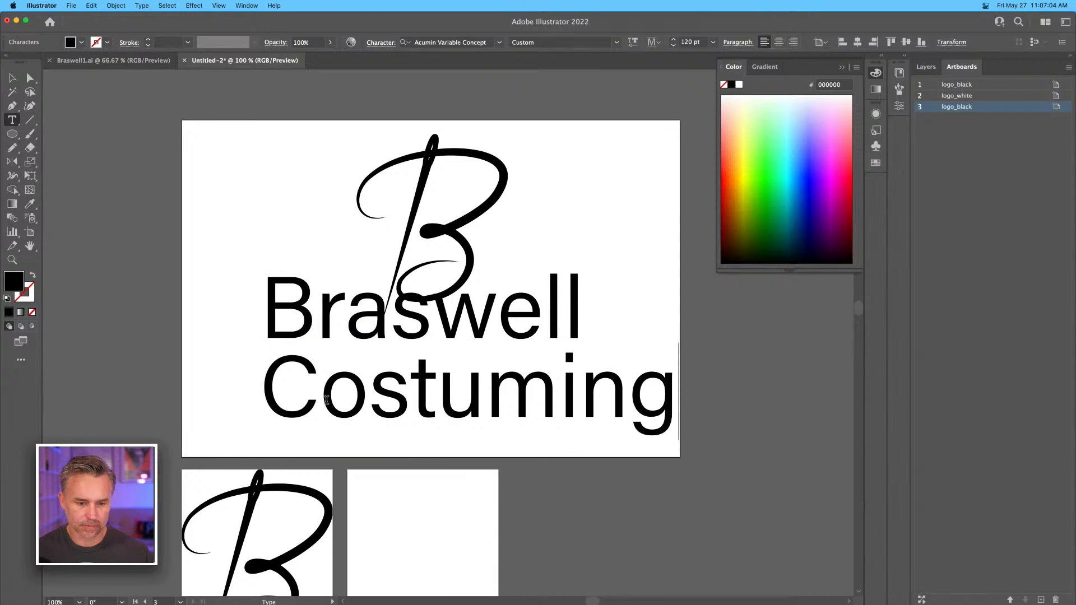
key(Escape)
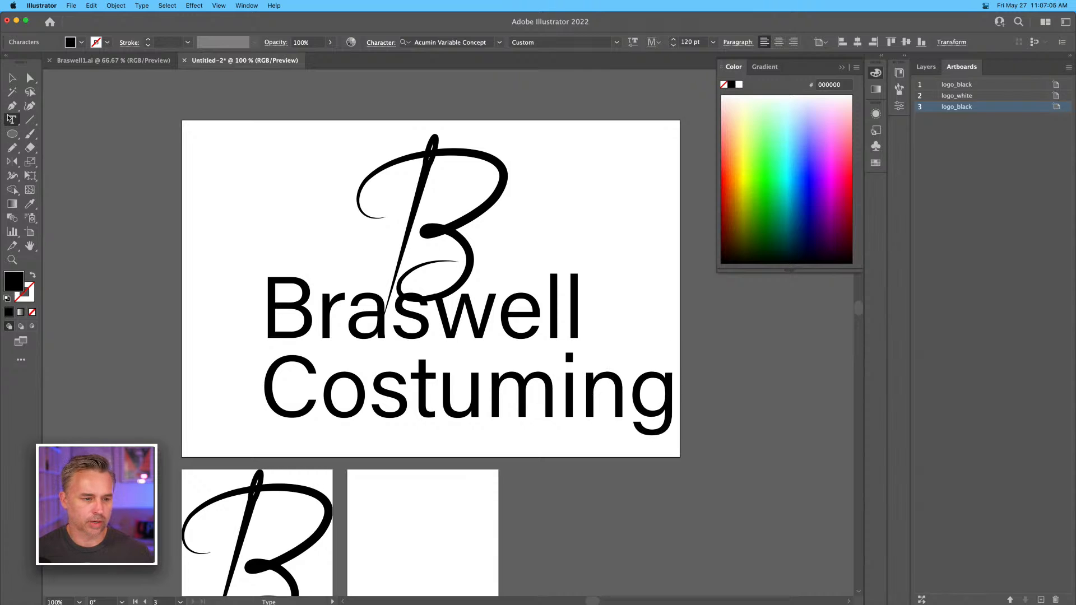
Try to scale the large artboard's script B down proportionally so it clears the Braswell text.
drag(318, 221, 355, 194)
drag(388, 150, 512, 251)
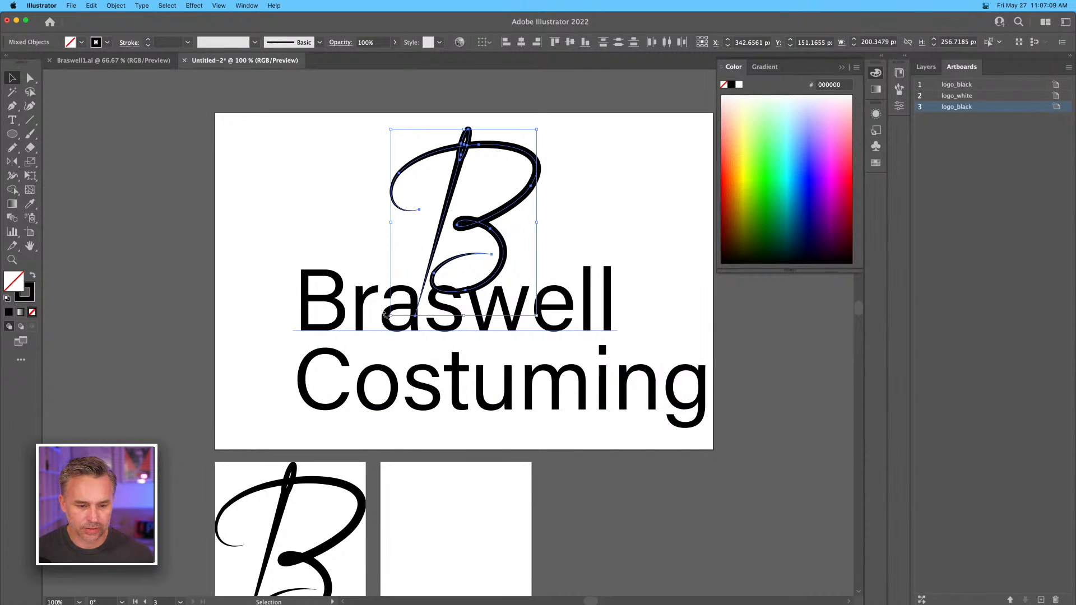
drag(391, 316, 430, 267)
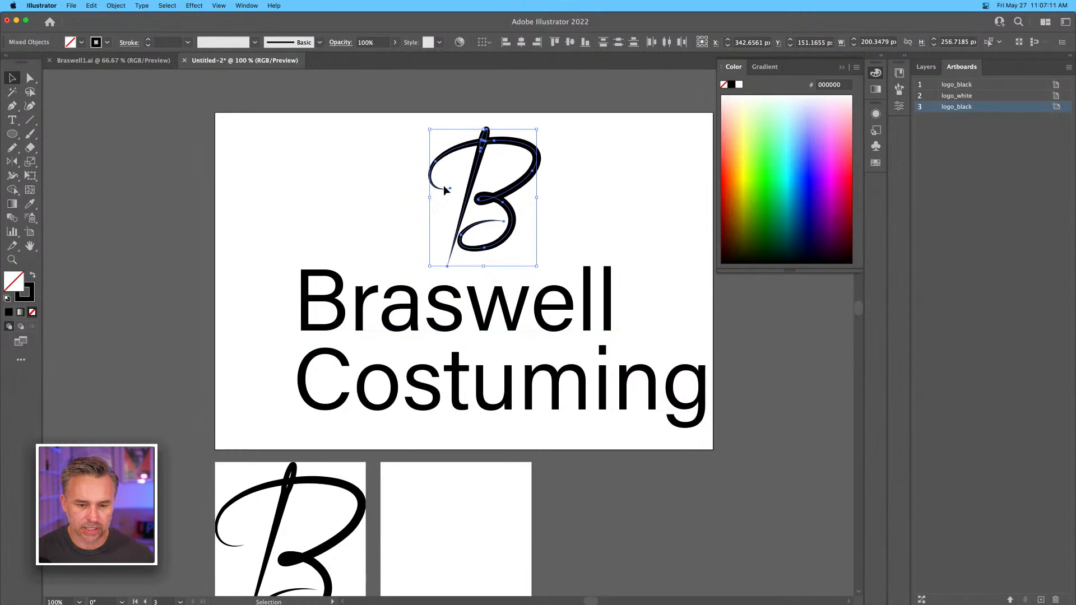
key(super+z)
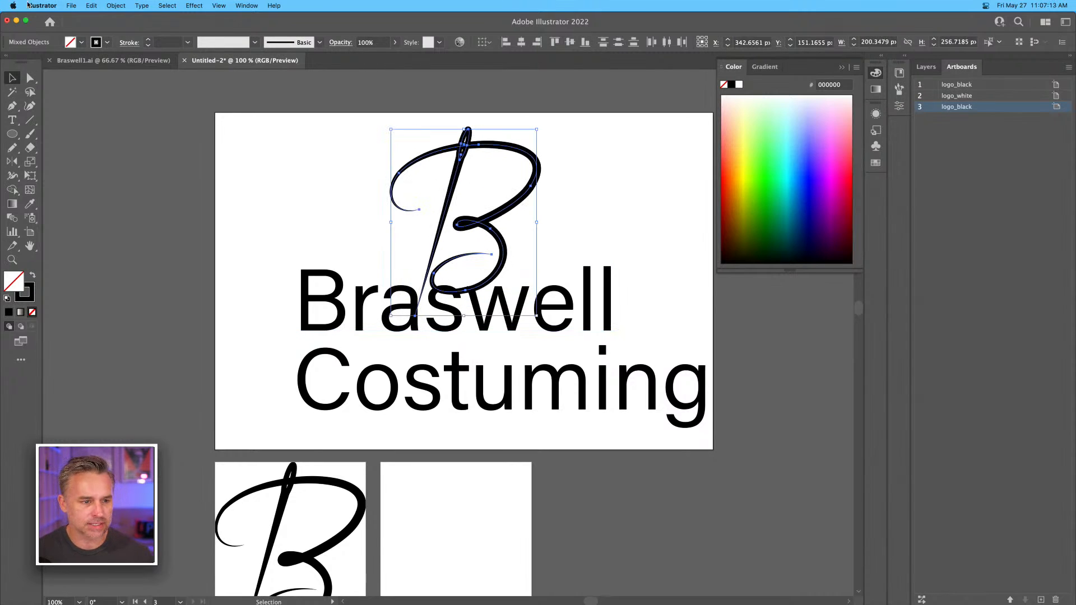
Enable Scale Corners and Scale Strokes & Effects in the General preferences, and shrink the script B proportionally to sit above the Braswell text.
click(41, 6)
mouse_move(62, 5)
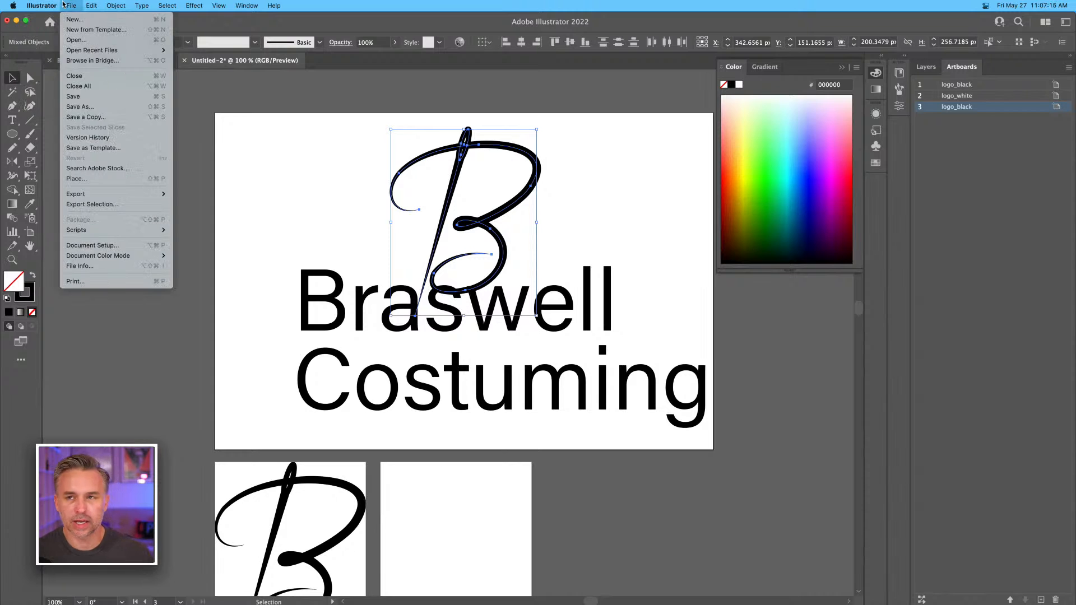
mouse_move(68, 35)
click(135, 34)
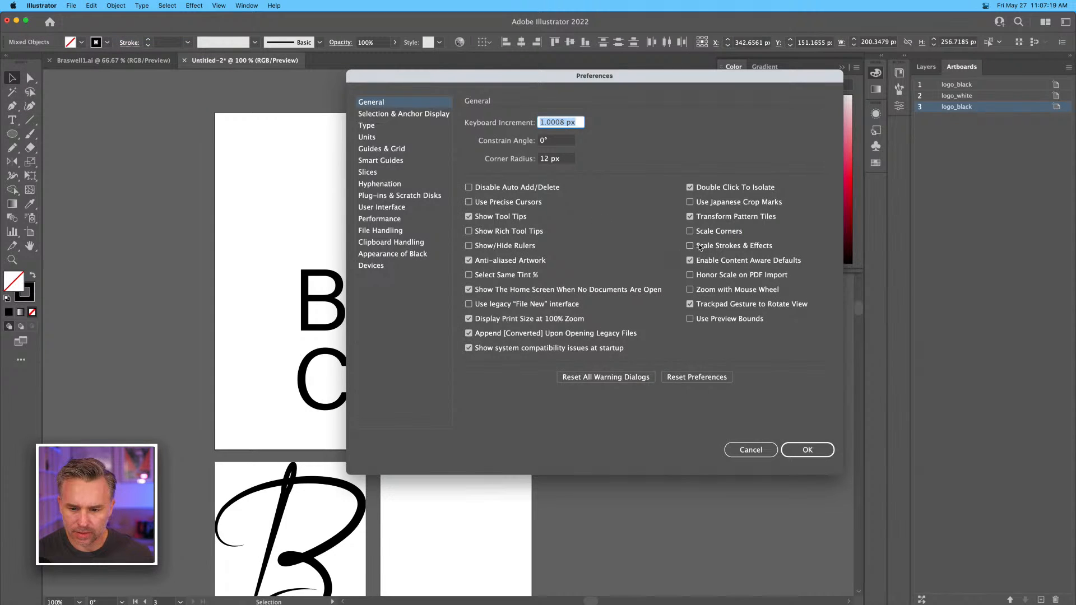
click(699, 247)
click(808, 449)
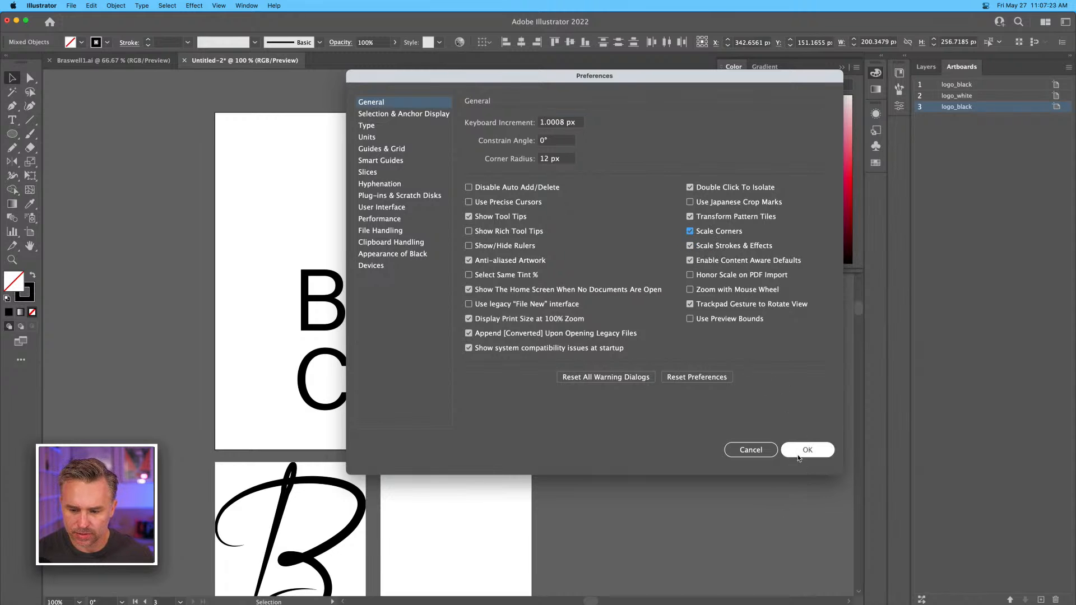
click(808, 450)
drag(392, 317, 420, 279)
Select the Braswell text and rearrange the workspace so its full Properties are shown with the colour controls collapsed.
click(324, 319)
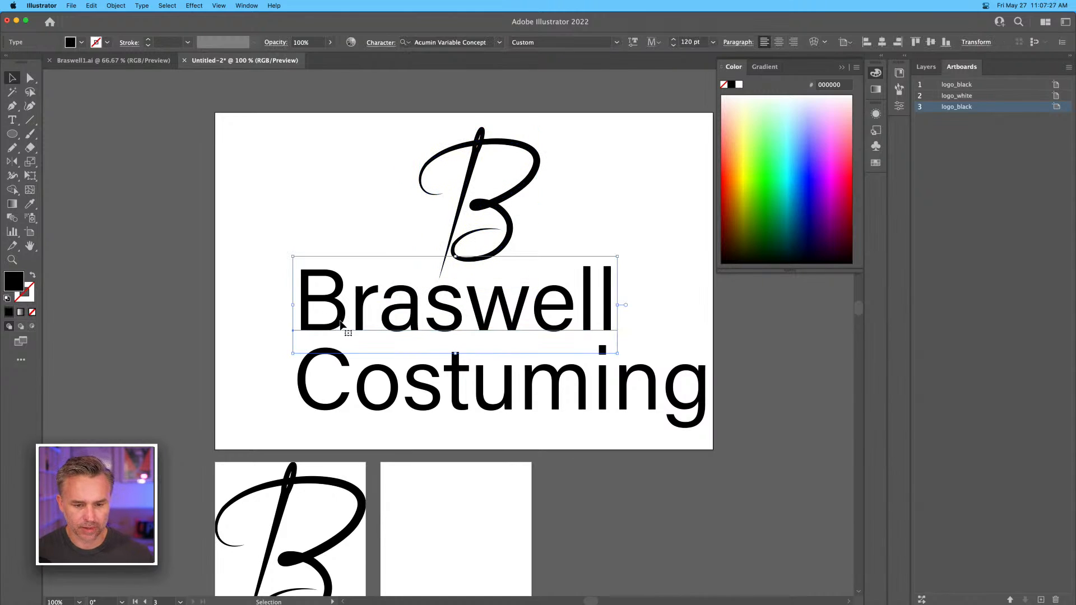
click(842, 68)
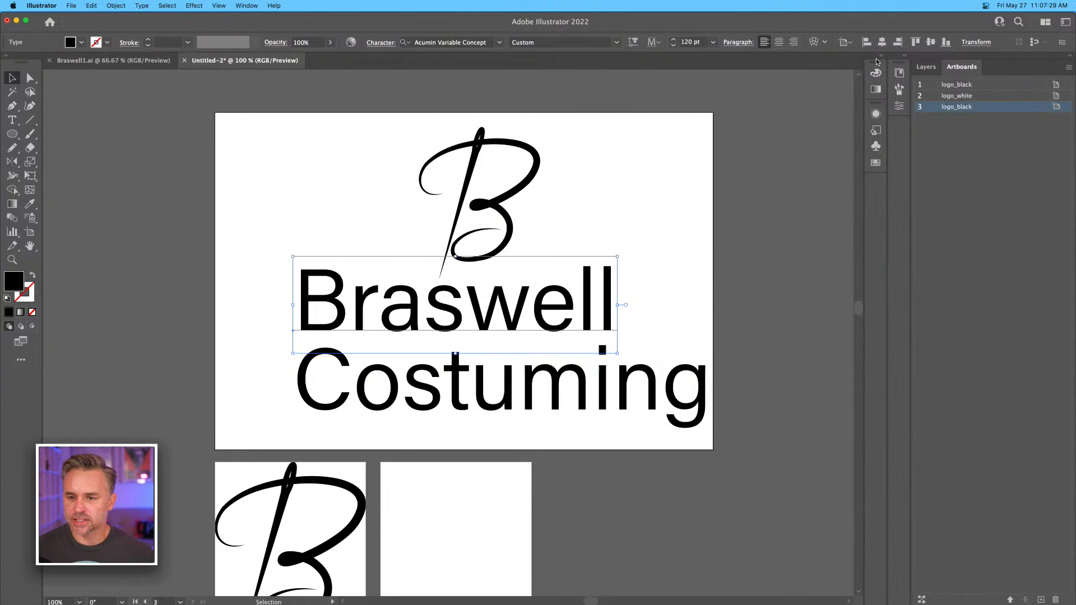
click(882, 58)
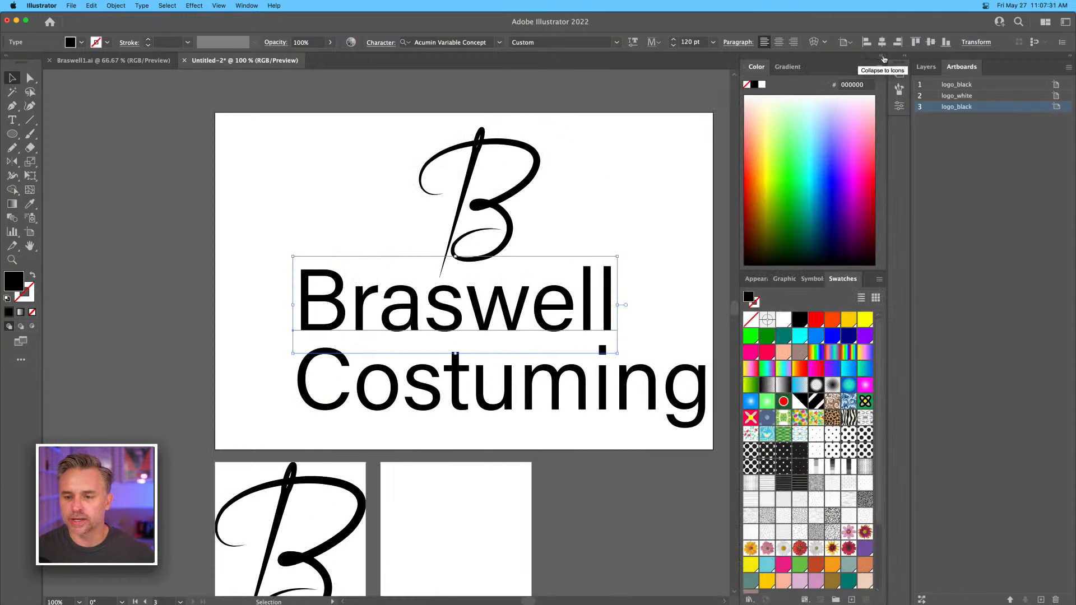
click(908, 58)
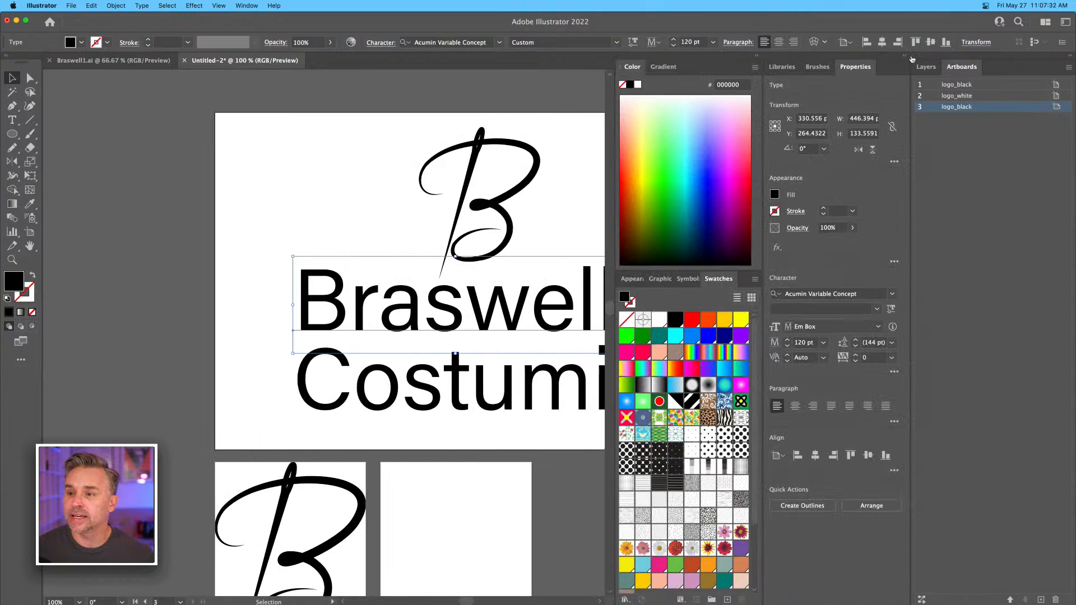
click(757, 58)
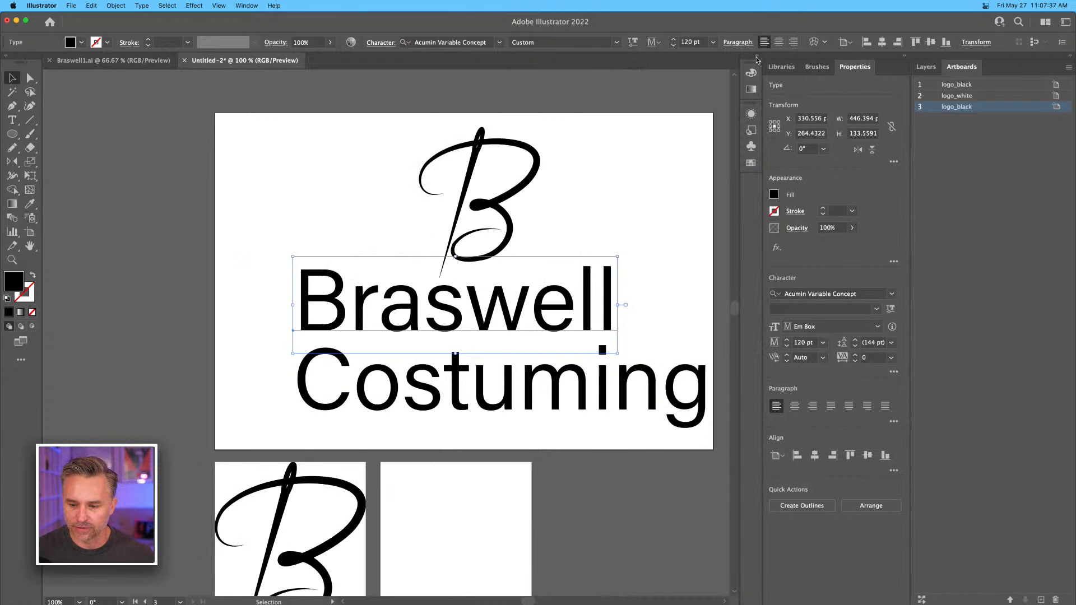
Try a lighter variable-font weight of Acumin Variable Concept on the Braswell text.
click(865, 293)
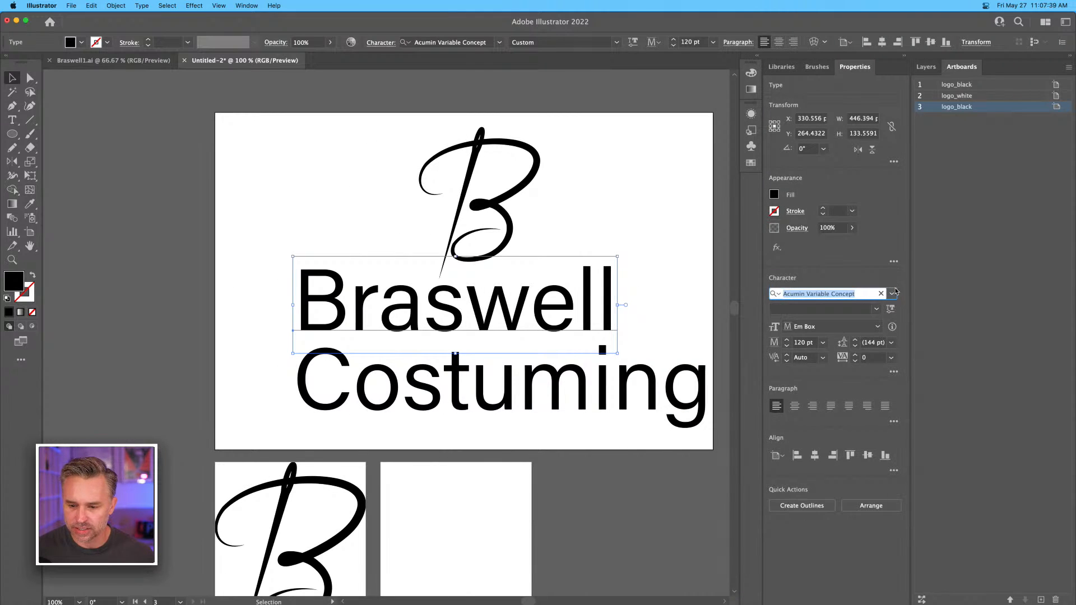
click(892, 293)
click(892, 294)
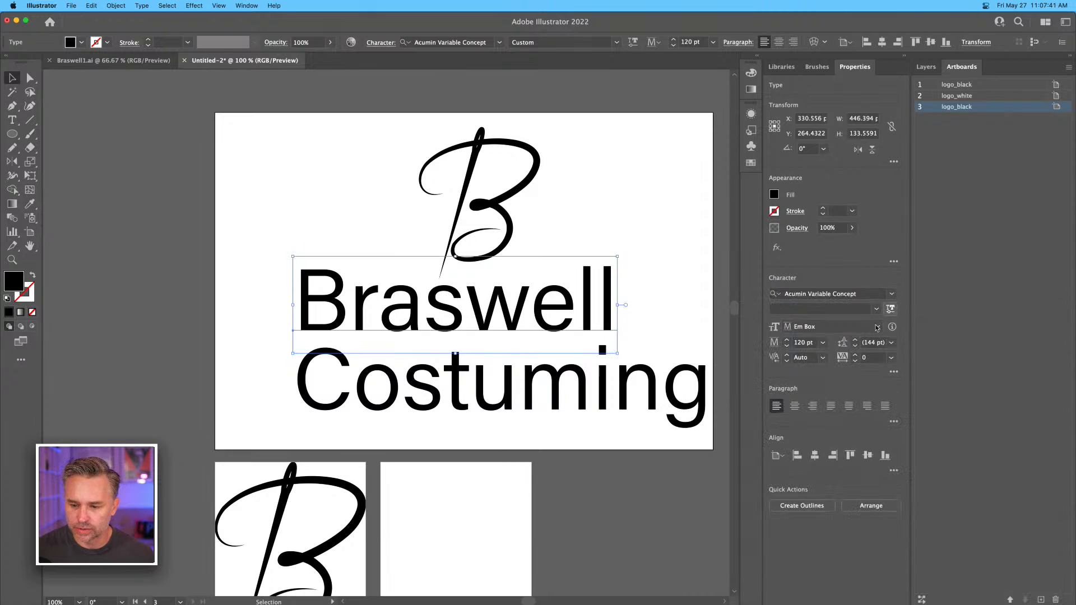
click(890, 309)
drag(809, 347, 841, 344)
Filter the font list for the Braswell text to Sans Serif fonts with Heavy Weight.
click(891, 294)
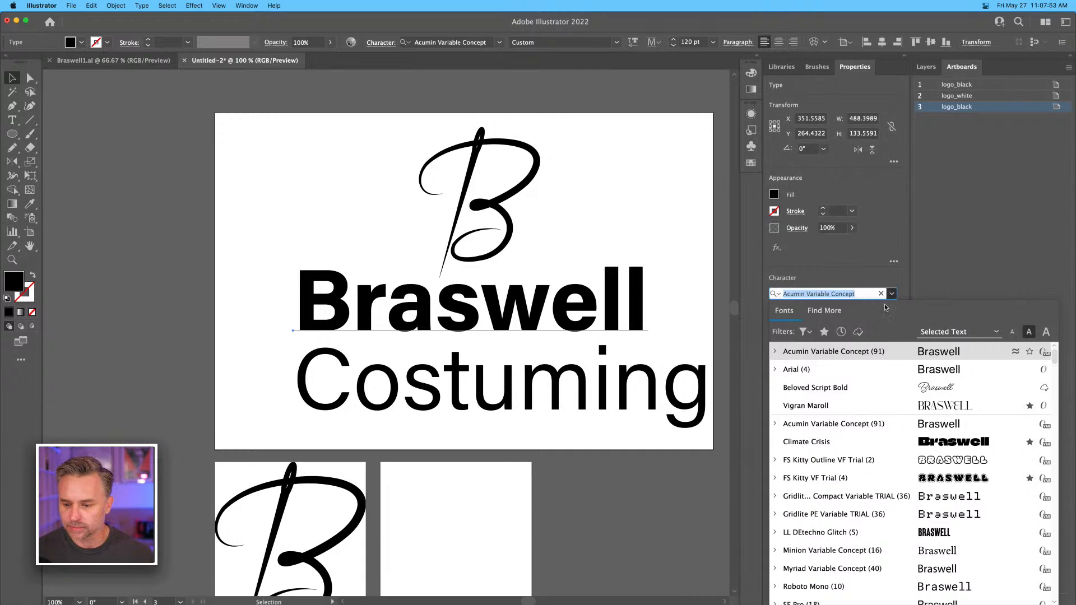
click(804, 333)
click(722, 394)
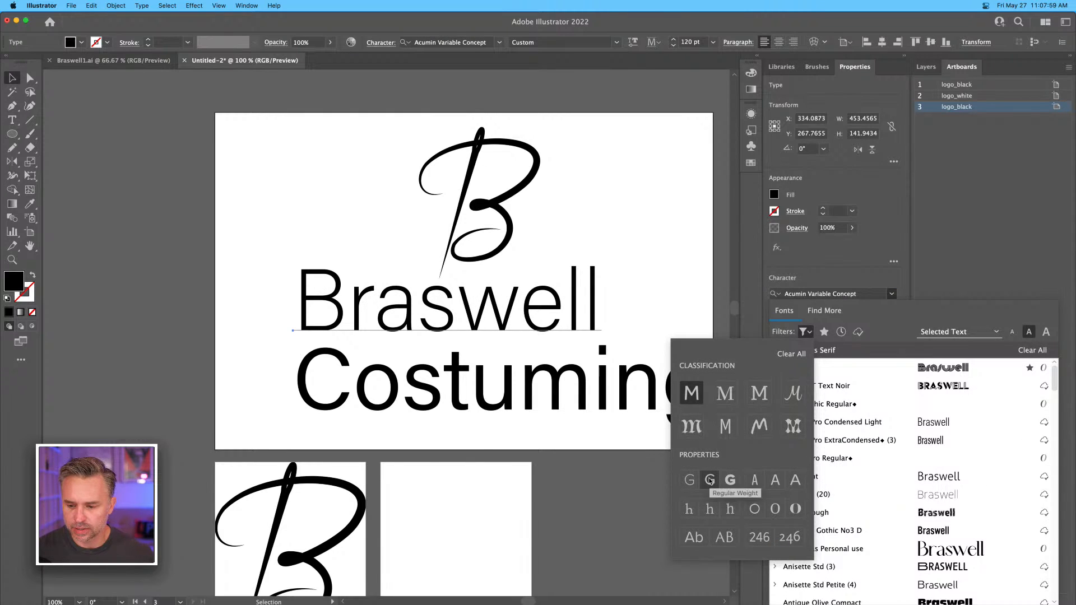
click(729, 482)
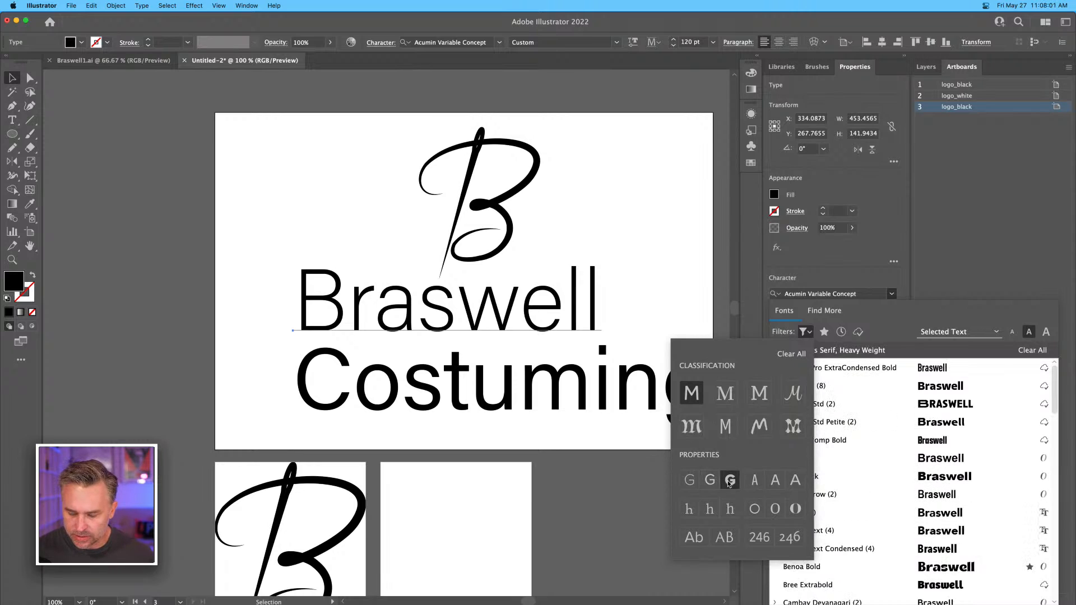
click(902, 324)
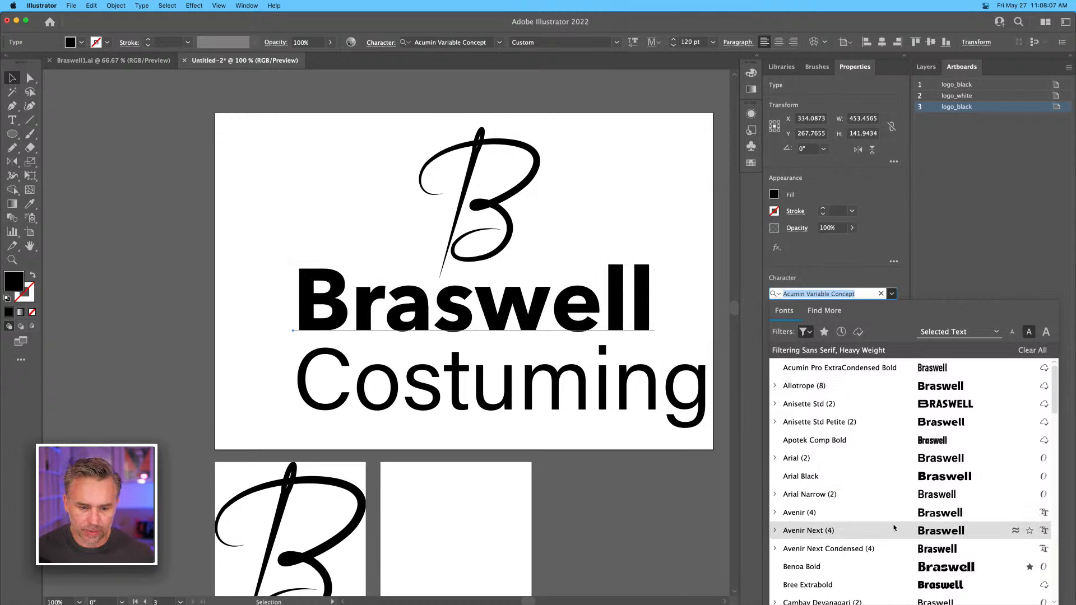
Browse the filtered fonts with live previews and set the Braswell text to Lato Bold.
scroll(896, 513, down, 5)
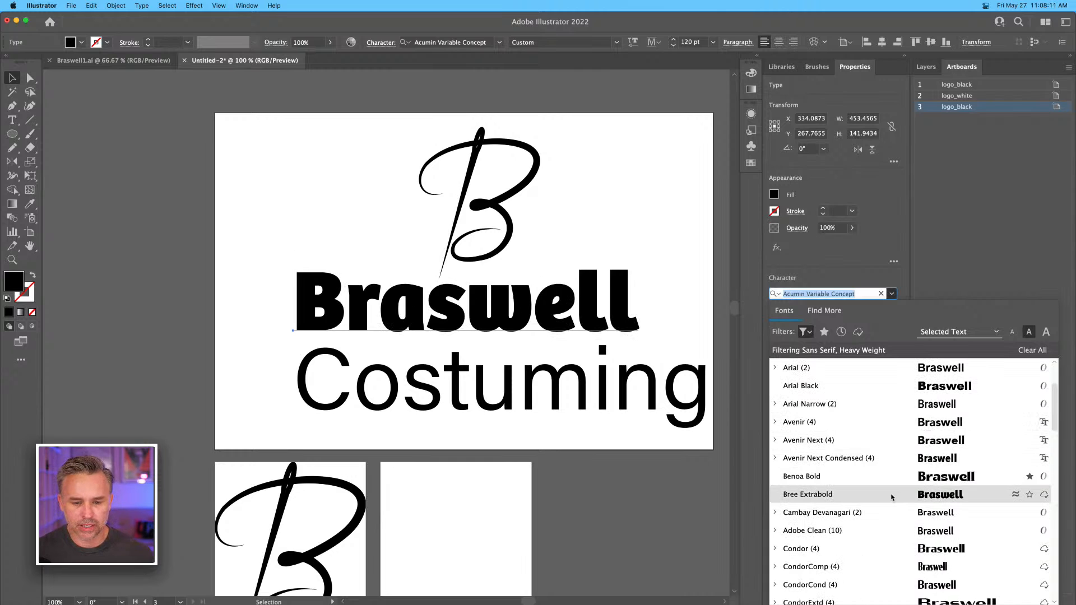
scroll(892, 497, down, 2)
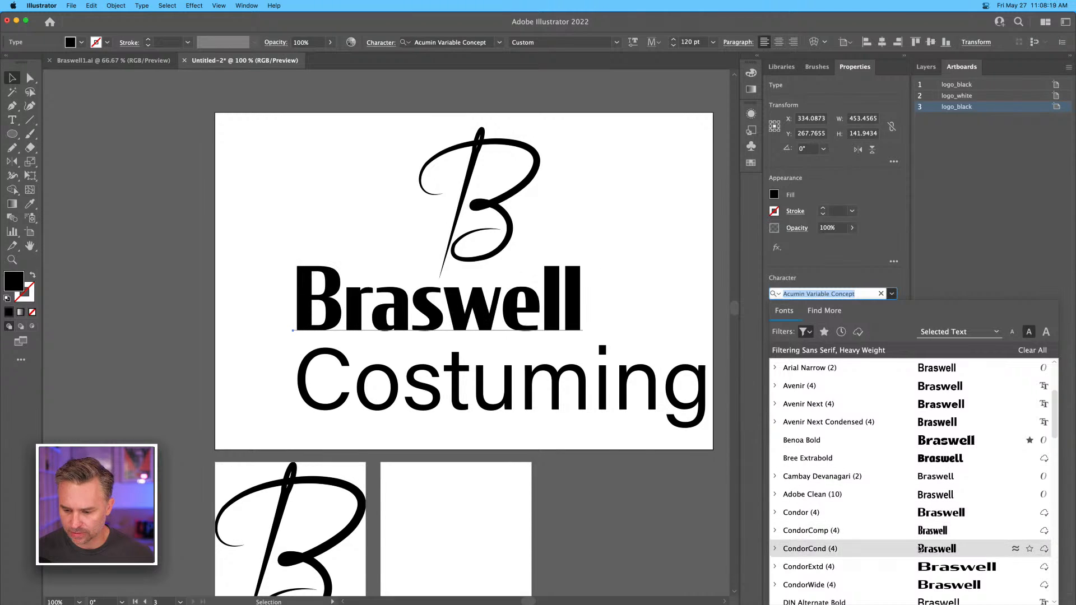
scroll(920, 551, down, 5)
scroll(920, 551, down, 8)
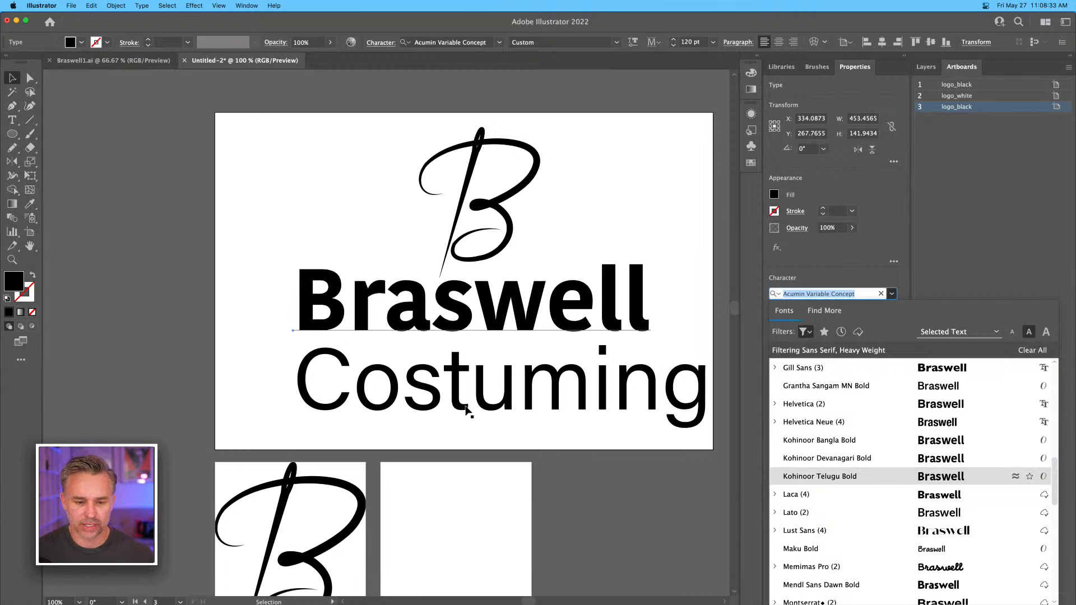
click(888, 515)
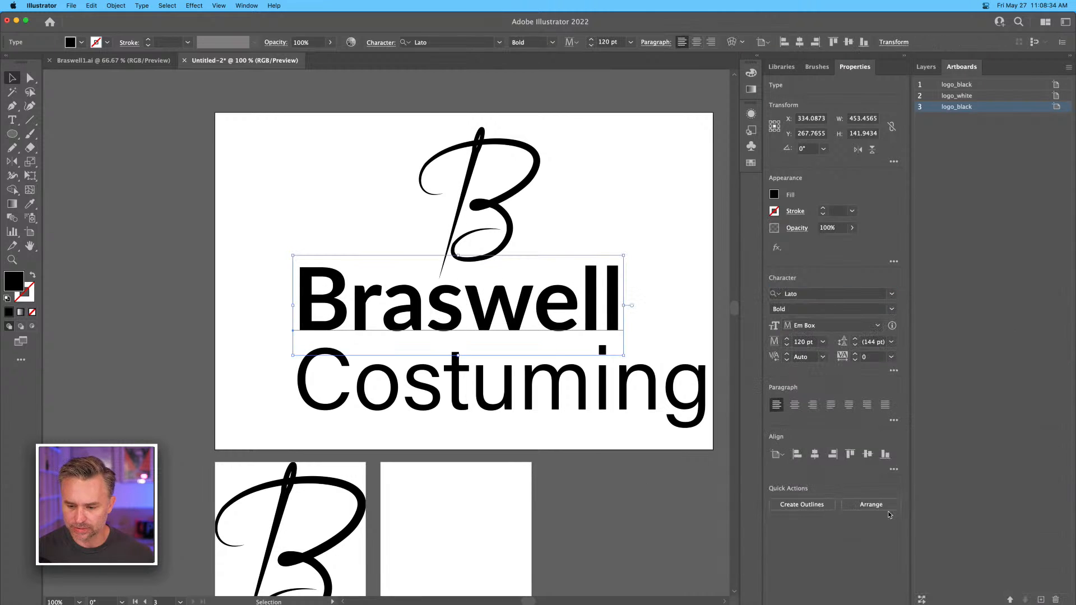
Copy the Braswell text's formatting to the Costuming text with the Eyedropper.
click(324, 377)
key(i)
click(555, 322)
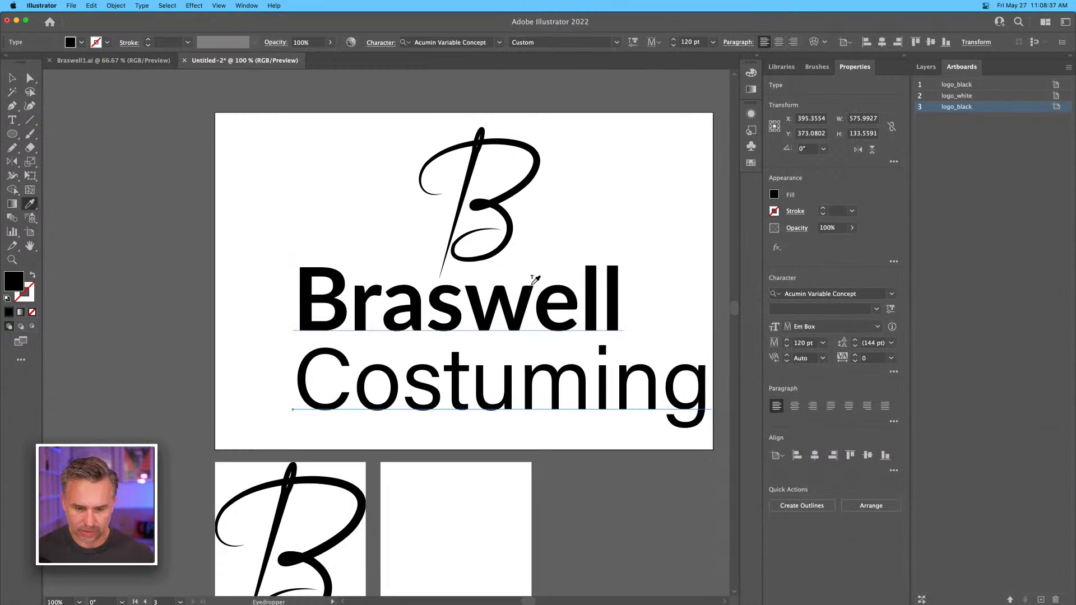
Scale the Costuming text down to about 62.68 pt and centre it beneath the Braswell text.
click(12, 78)
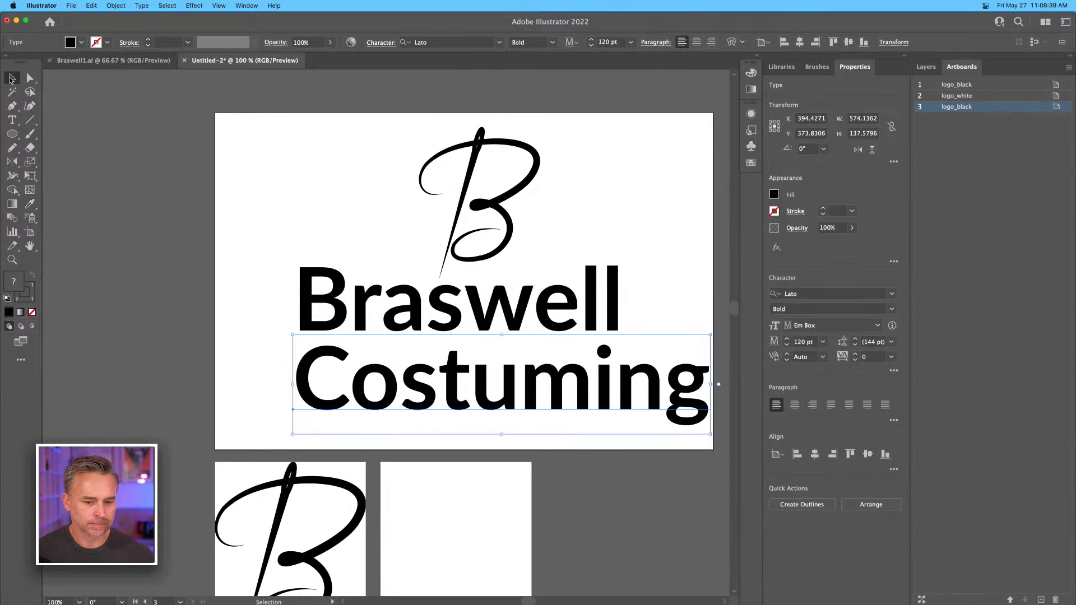
drag(711, 435, 511, 418)
drag(324, 366, 379, 366)
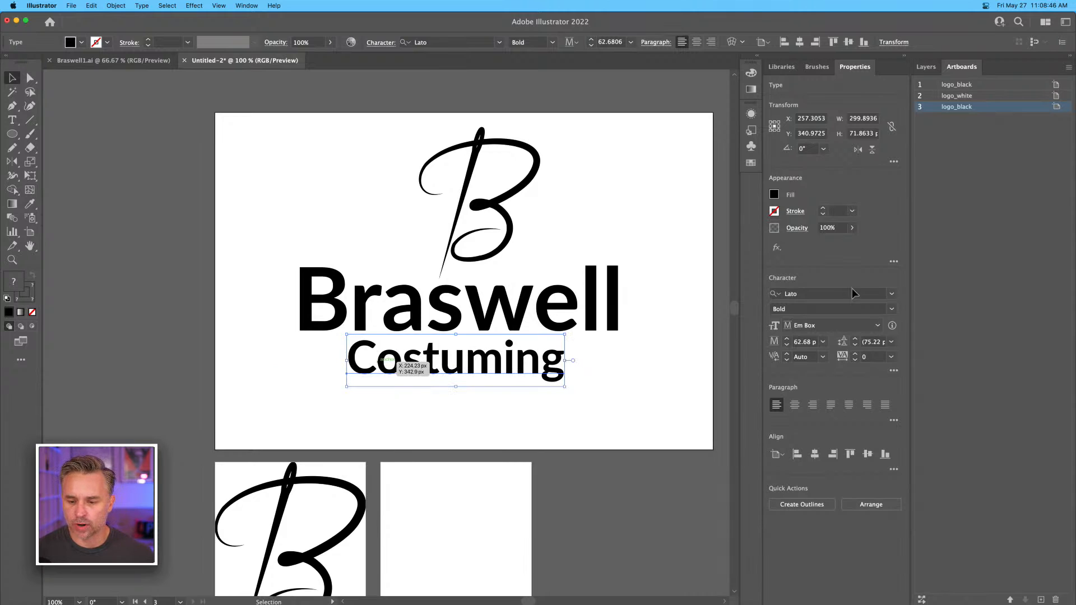
Change the Costuming text to a lighter Lato weight and fine-tune its position beneath Braswell.
click(892, 309)
click(795, 335)
drag(398, 367, 400, 368)
Move the B mark and both text lines together slightly down to balance them on the artboard.
drag(240, 114, 659, 396)
drag(478, 233, 481, 248)
click(348, 188)
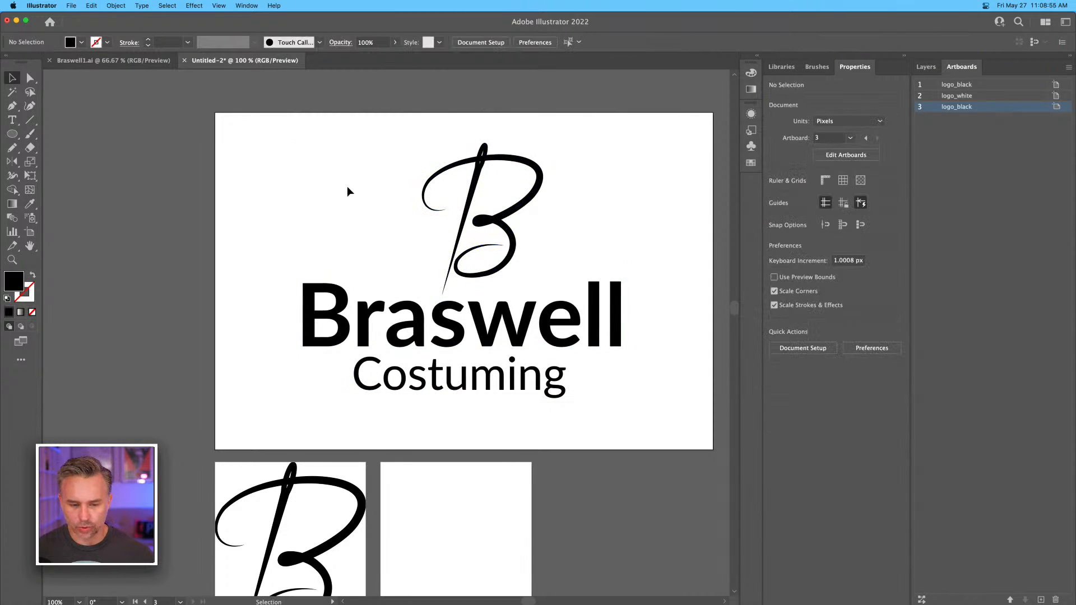
Rename the third artboard, which holds the lettering, as full_logo.
key(super+minus)
scroll(347, 187, left, 3)
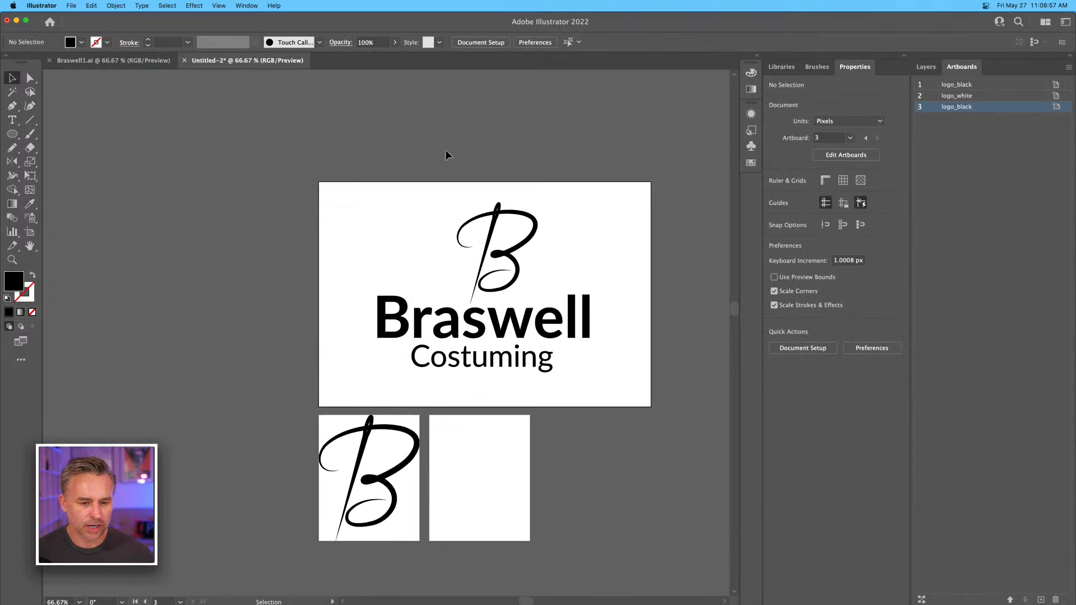
click(967, 110)
double_click(956, 108)
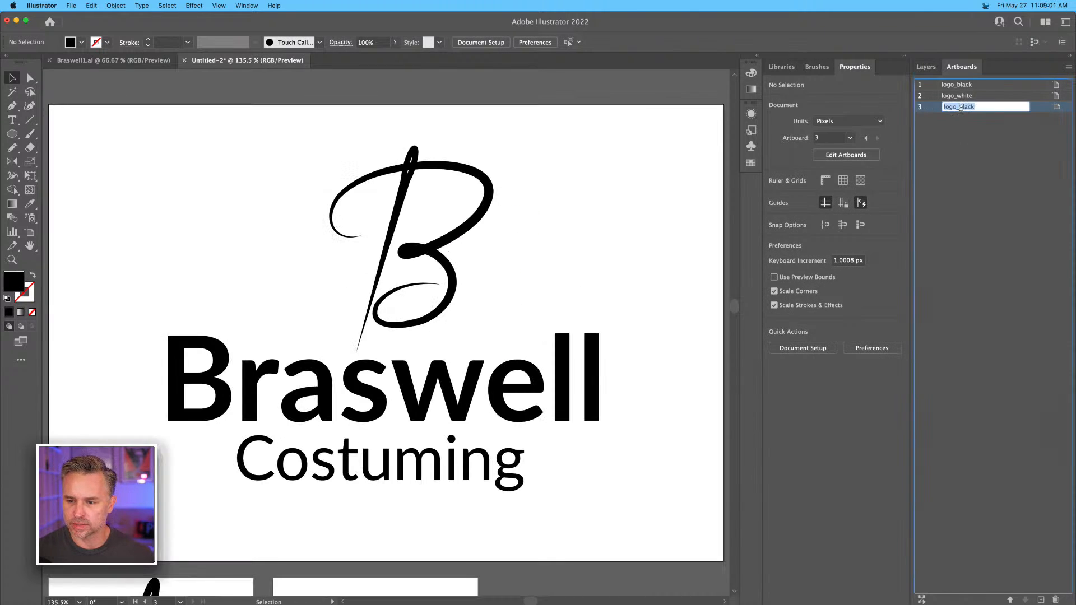
text(full_logo)
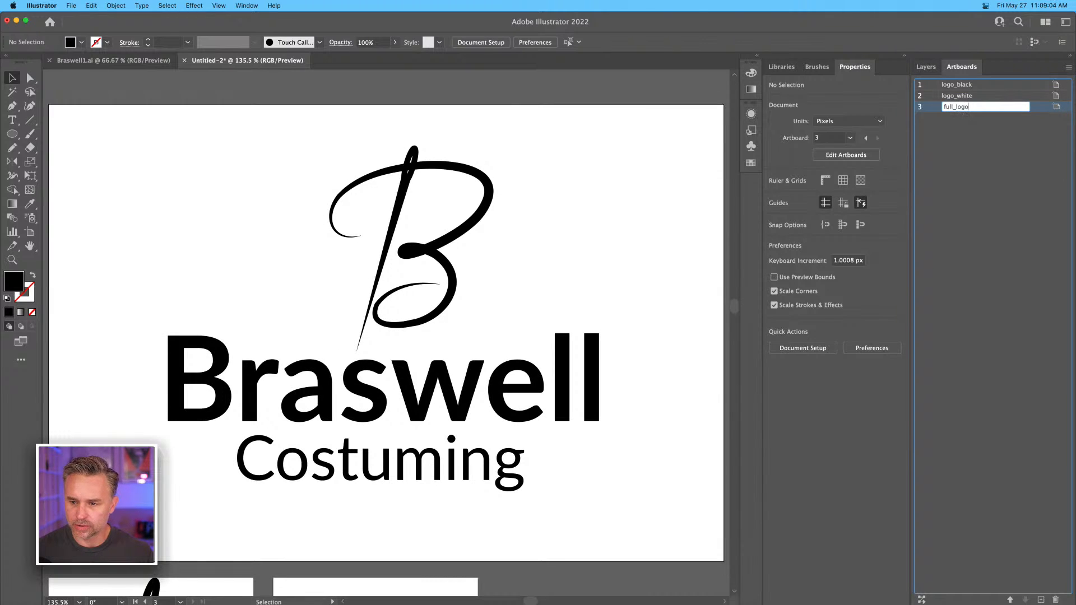
key(Return)
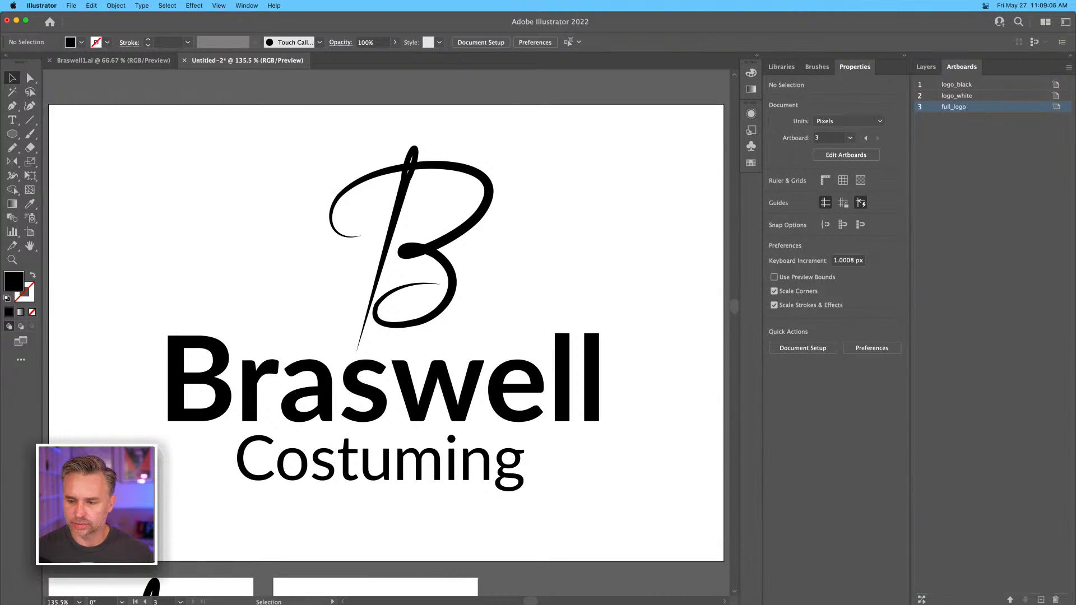
Examine the three artboards as a whole and the Braswell Costuming lettering up close.
key(super+minus)
key(super+minus)
key(super+minus)
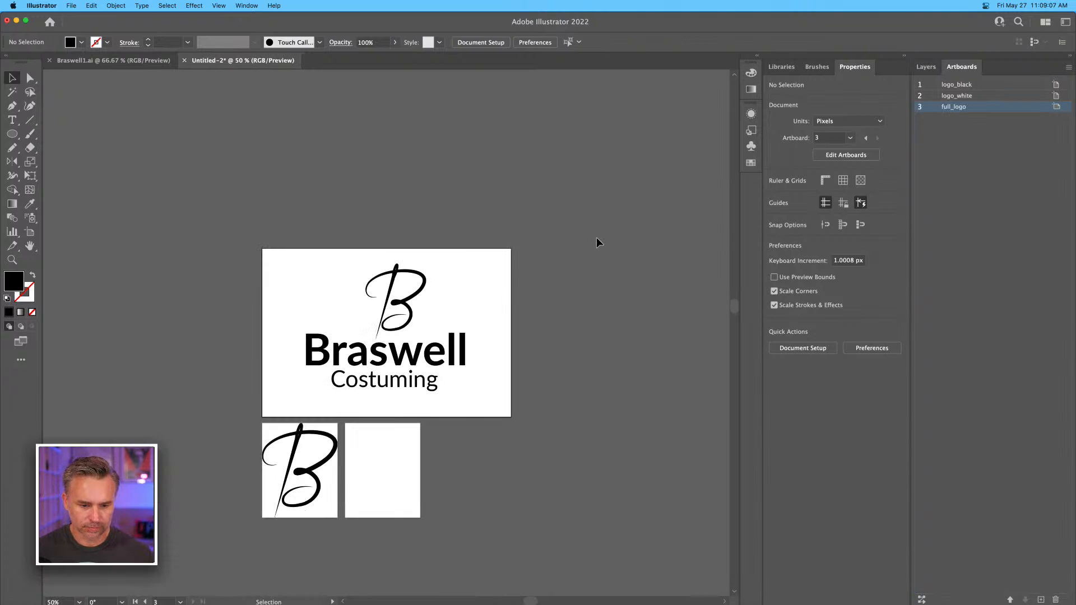
scroll(511, 241, down, 1)
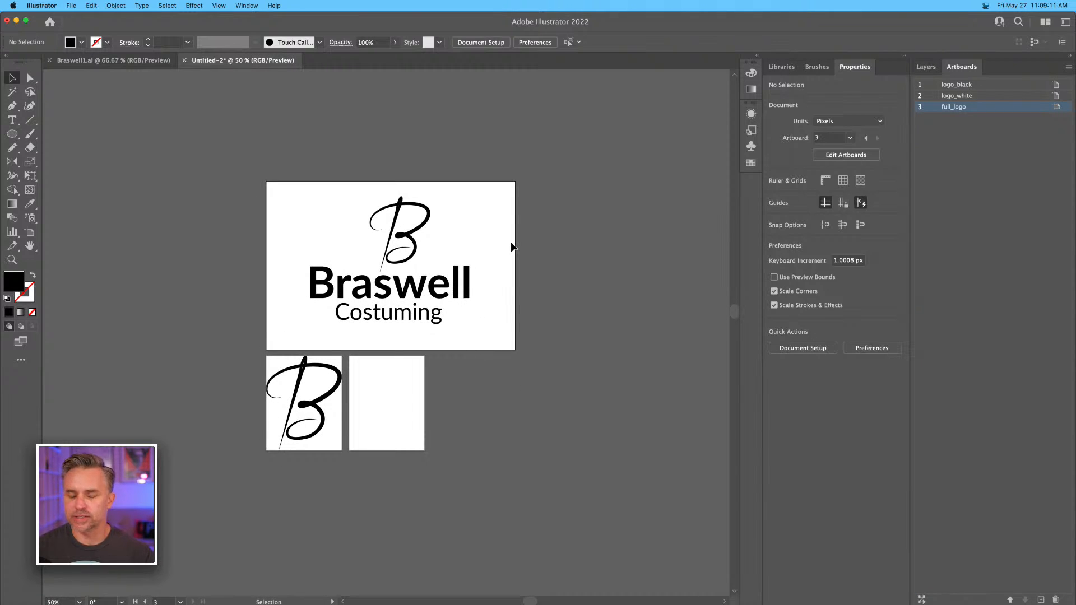
drag(408, 263, 472, 272)
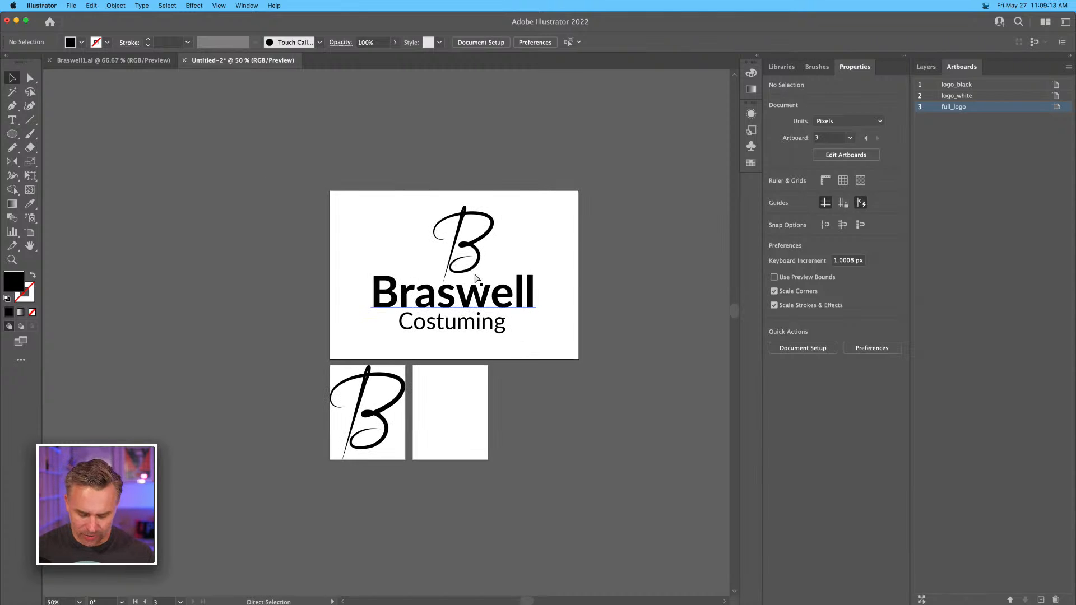
key(super+plus)
key(super+plus)
key(super+plus)
key(super+plus)
drag(439, 403, 408, 476)
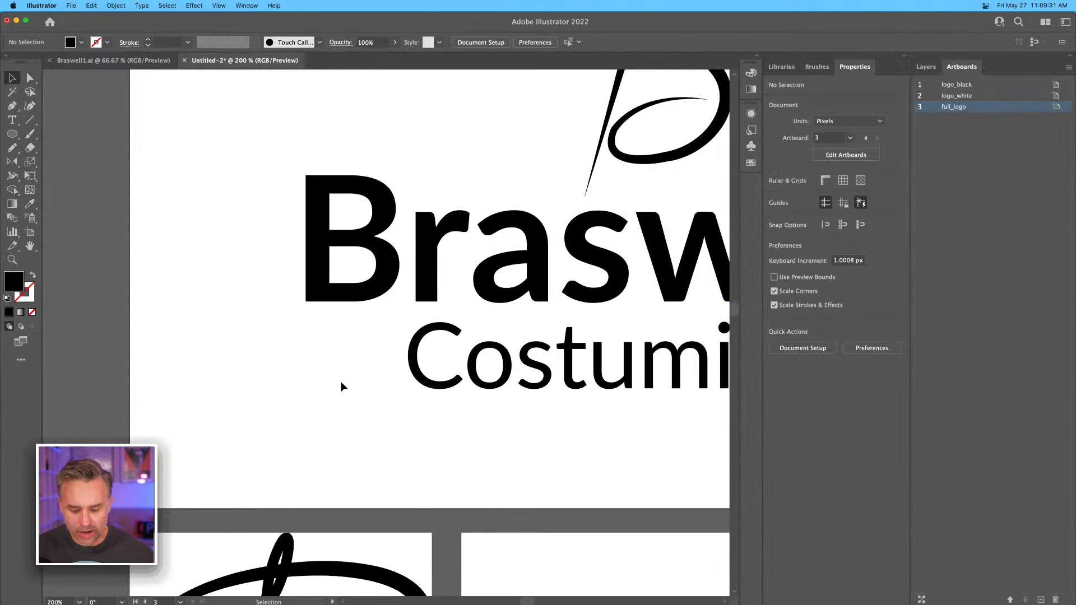
key(super+minus)
key(super+minus)
key(super+minus)
key(super+minus)
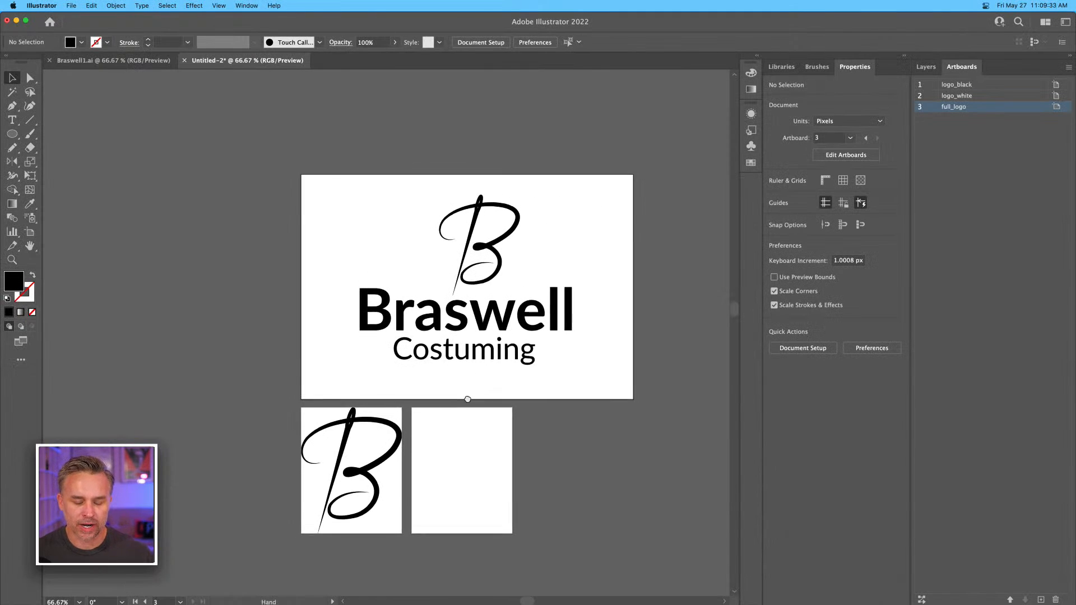
Draw a black square about 80 px wide just outside the full_logo artboard's upper-right corner.
drag(12, 134, 48, 135)
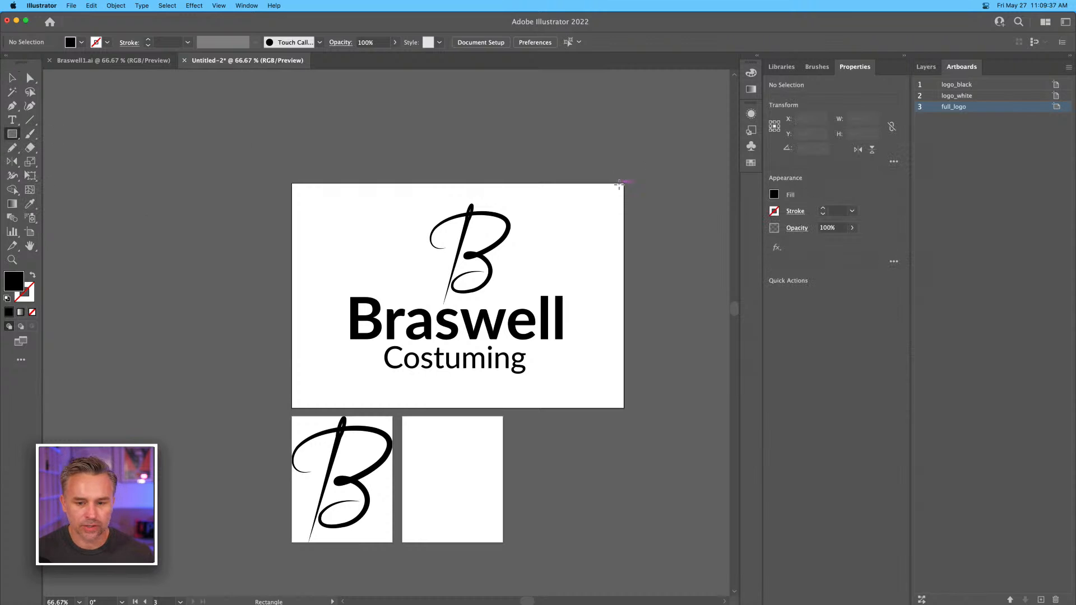
drag(632, 186, 670, 223)
click(13, 79)
Copy the business card photo from Braswell1.ai into the logo document and place it beyond the black square.
click(118, 61)
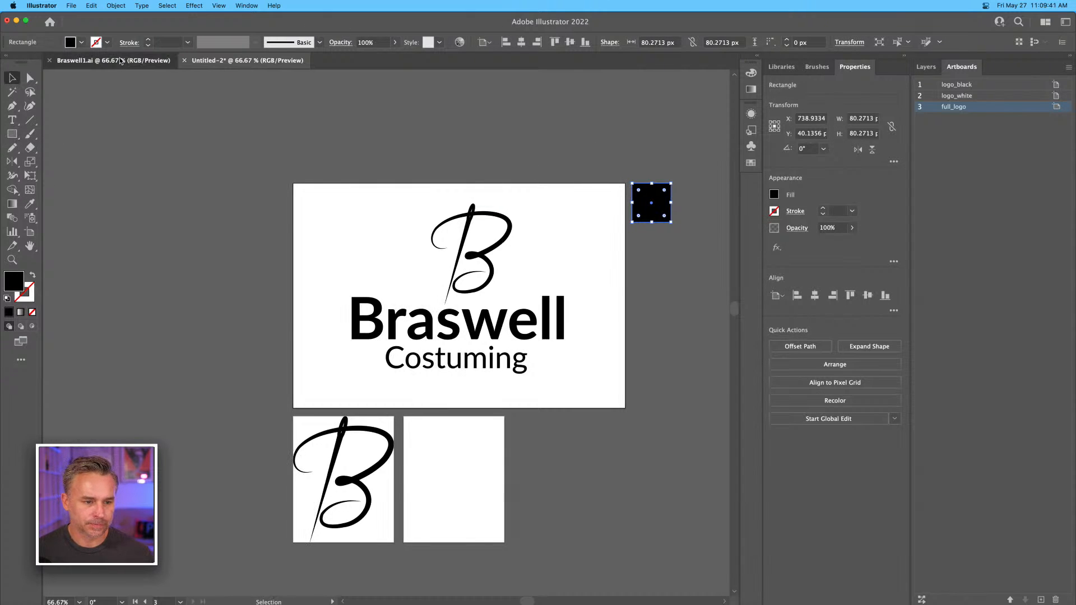
click(575, 213)
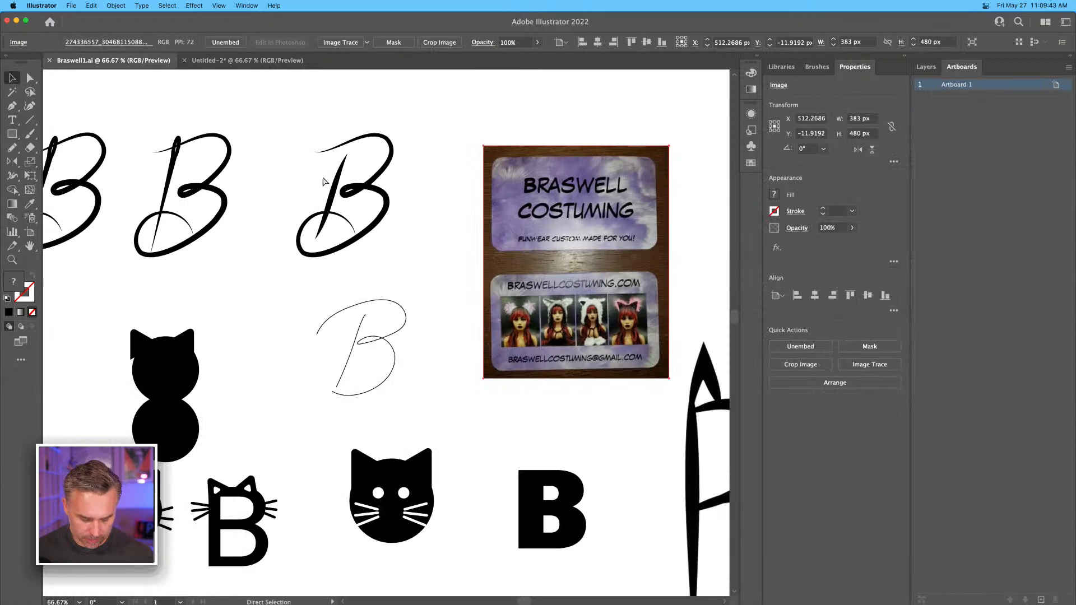
click(235, 60)
key(cmd+v)
drag(357, 182, 141, 179)
drag(134, 280, 570, 239)
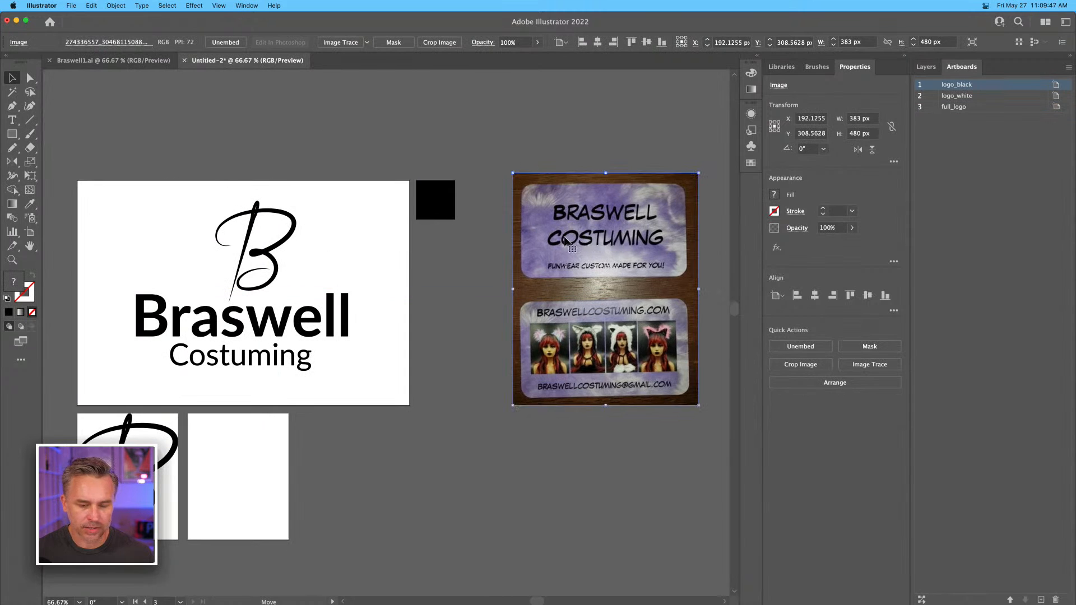
Try to sample the card photo's purple onto the black square with the Eyedropper, and undo it.
click(443, 192)
key(cmd+equal)
key(cmd+equal)
drag(466, 308, 459, 158)
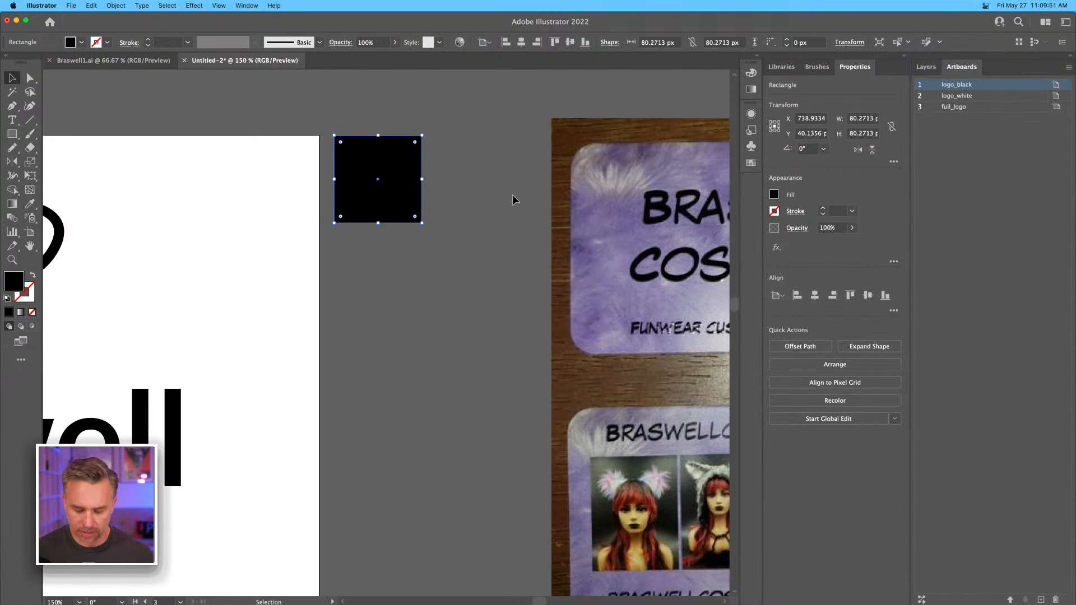
key(i)
click(620, 211)
click(12, 79)
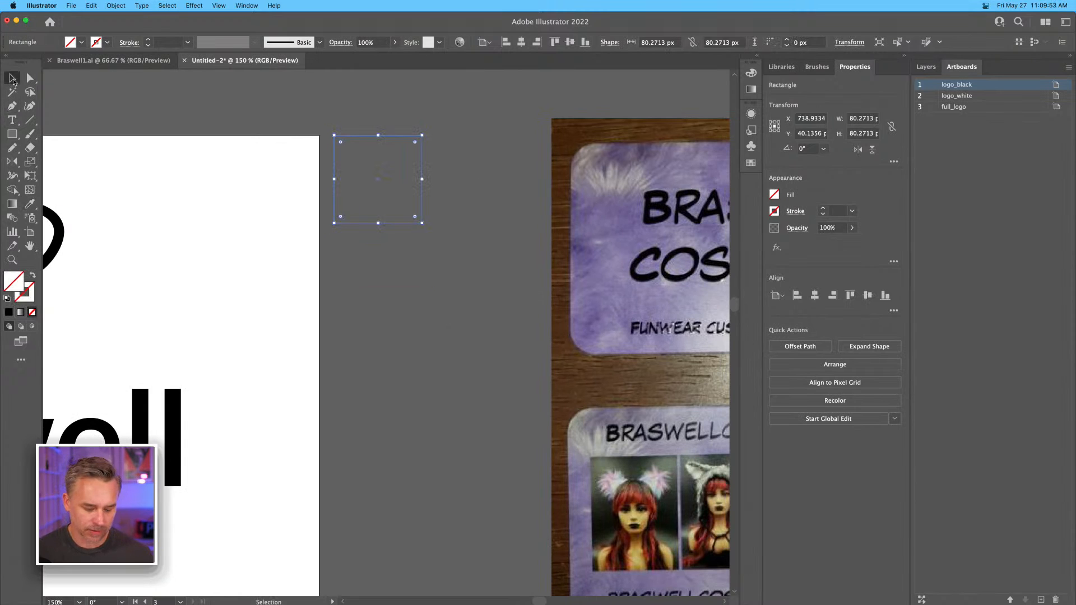
key(super+z)
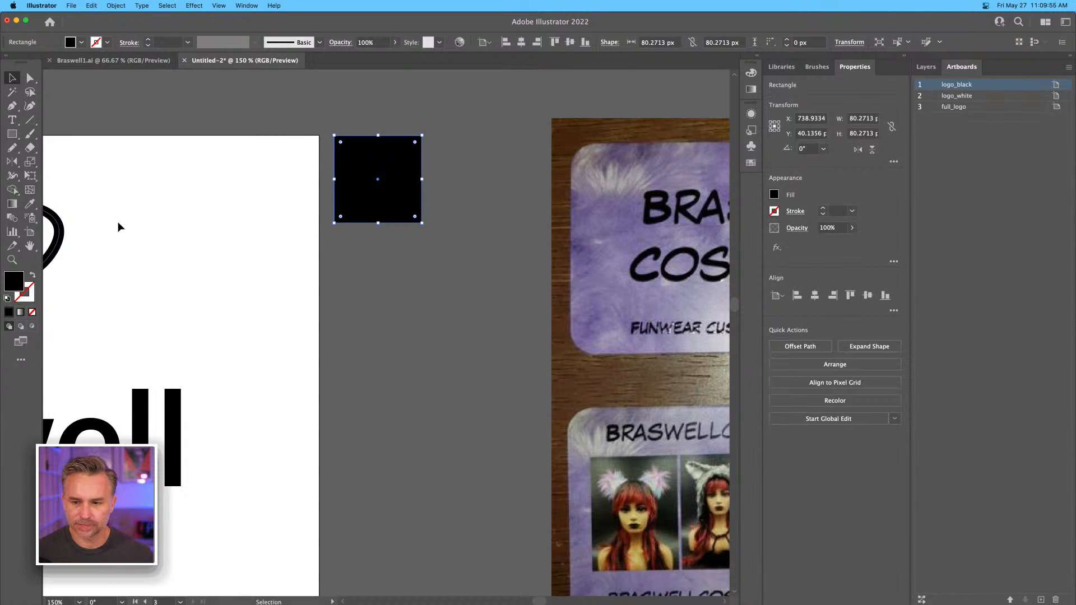
Fill the black square with the purple swatch and add a cyan-filled copy directly below it.
click(758, 56)
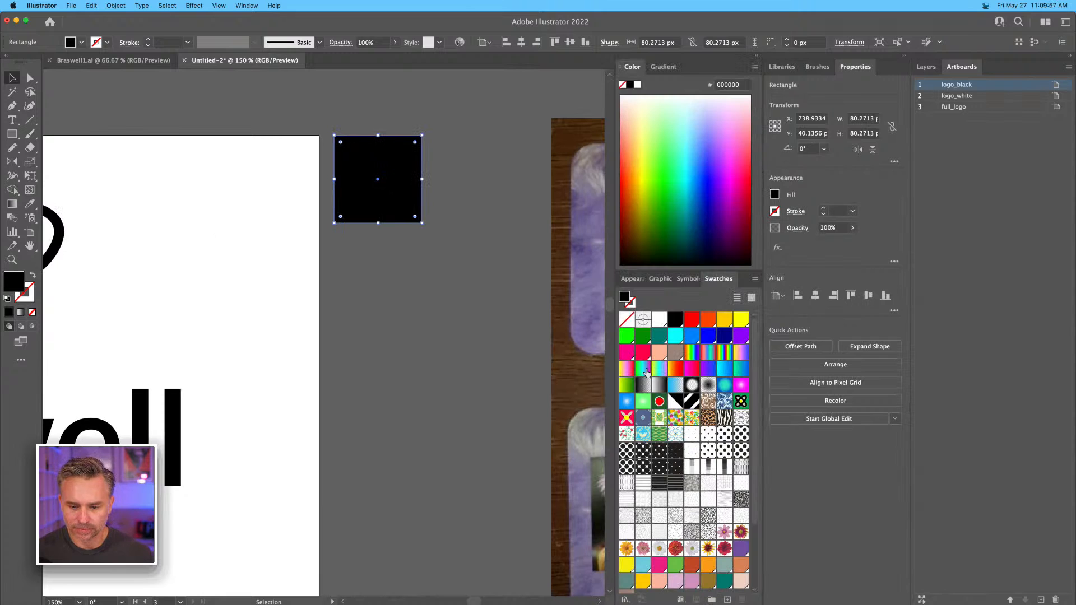
click(742, 335)
drag(373, 169, 373, 275)
click(677, 337)
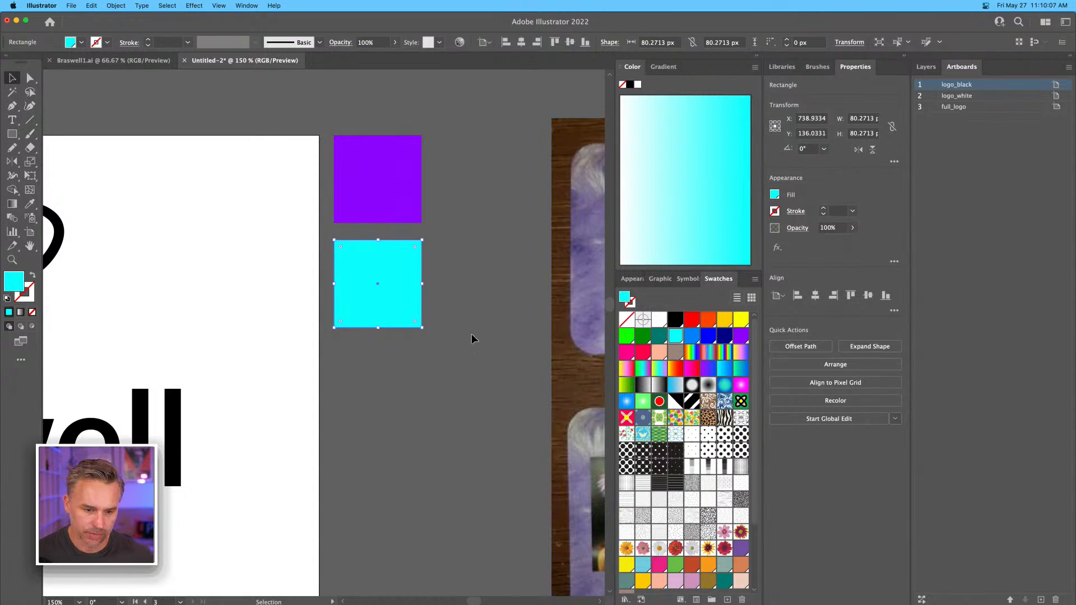
click(482, 226)
click(393, 267)
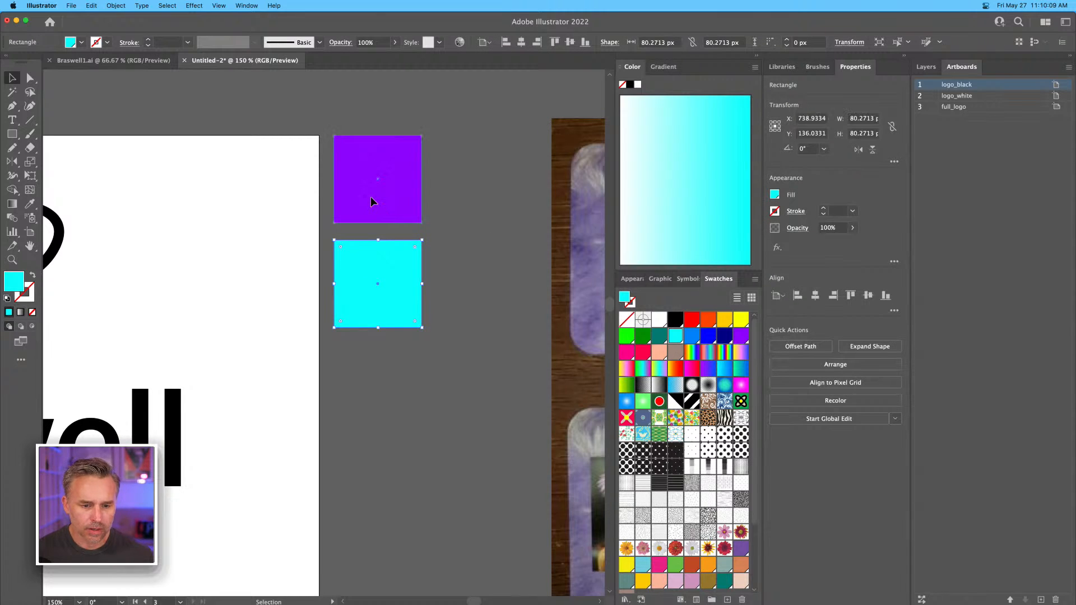
click(371, 201)
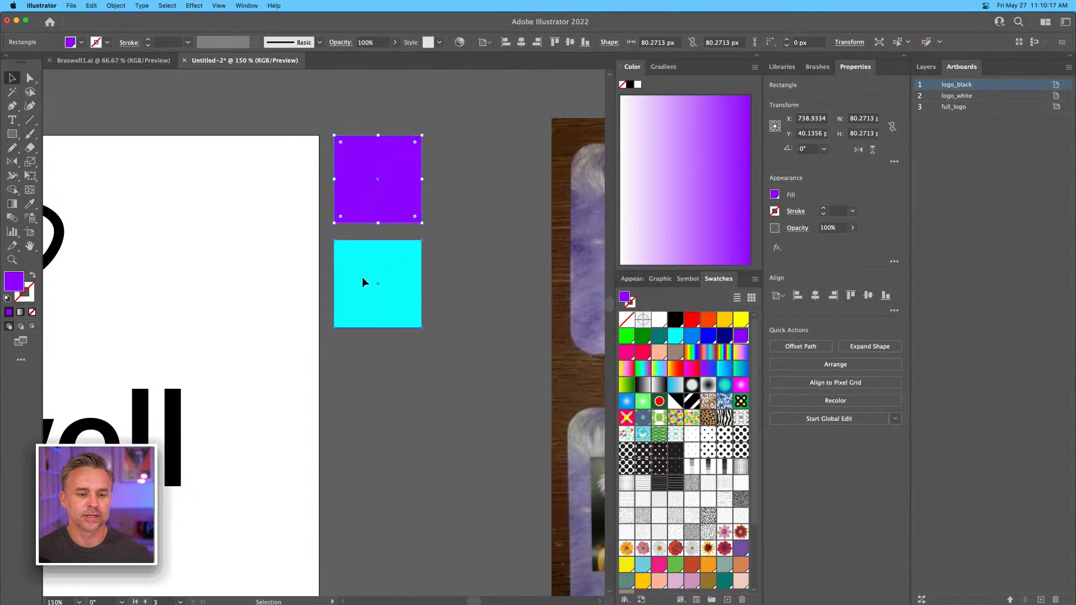
Duplicate the cyan square below itself and fill the copy with the pink swatch C=10 M=100 Y=50 K=0.
click(365, 291)
scroll(509, 355, left, 5)
drag(429, 284, 428, 401)
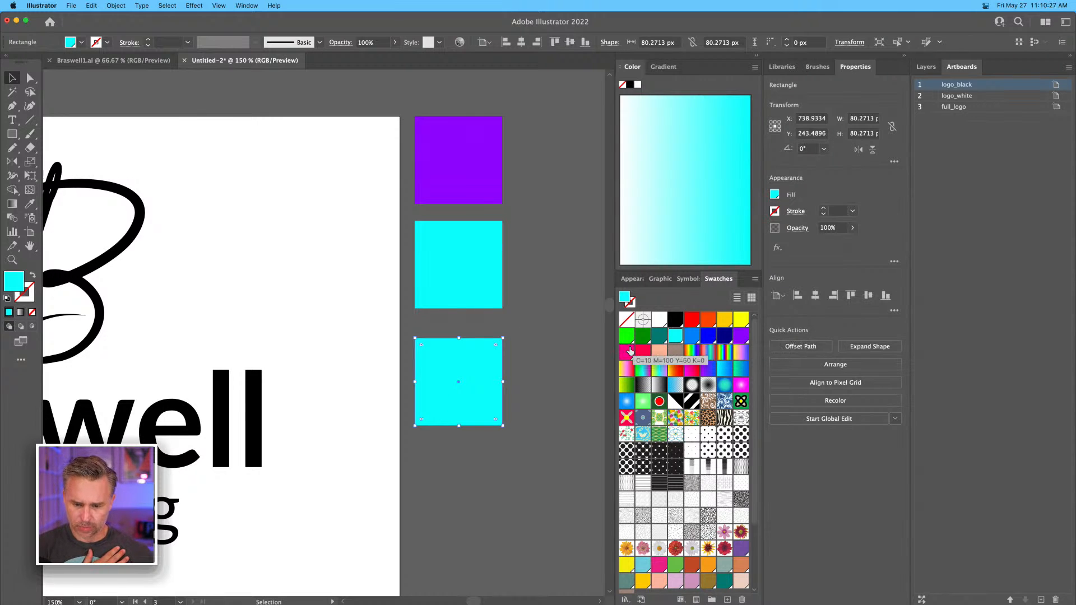
click(627, 352)
click(517, 330)
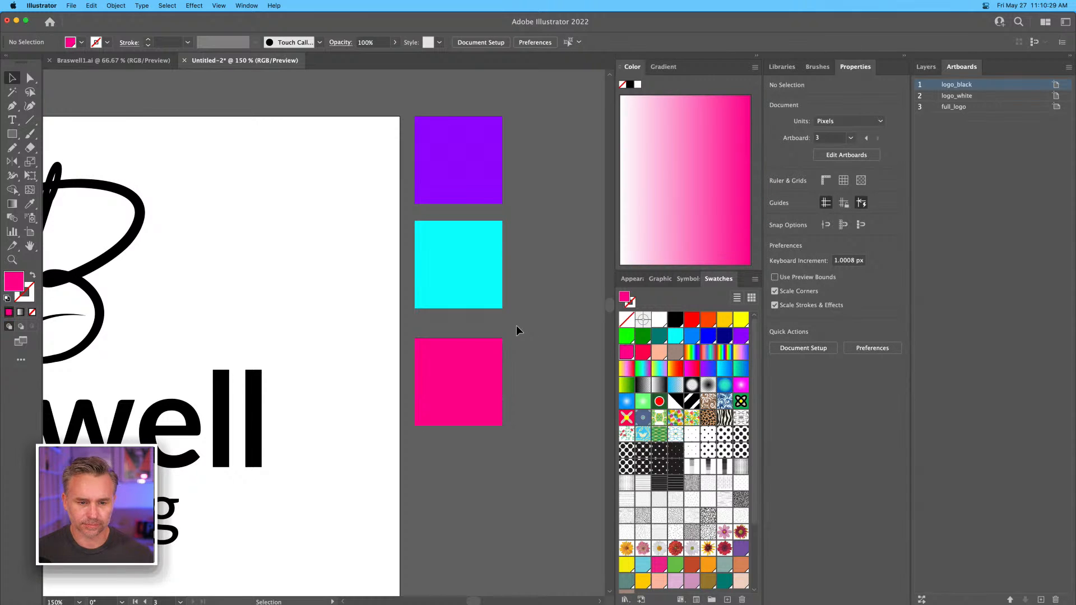
Duplicate the pink square below itself and fill the copy with the bright yellow swatch.
scroll(521, 391, down, 5)
scroll(521, 392, left, 1)
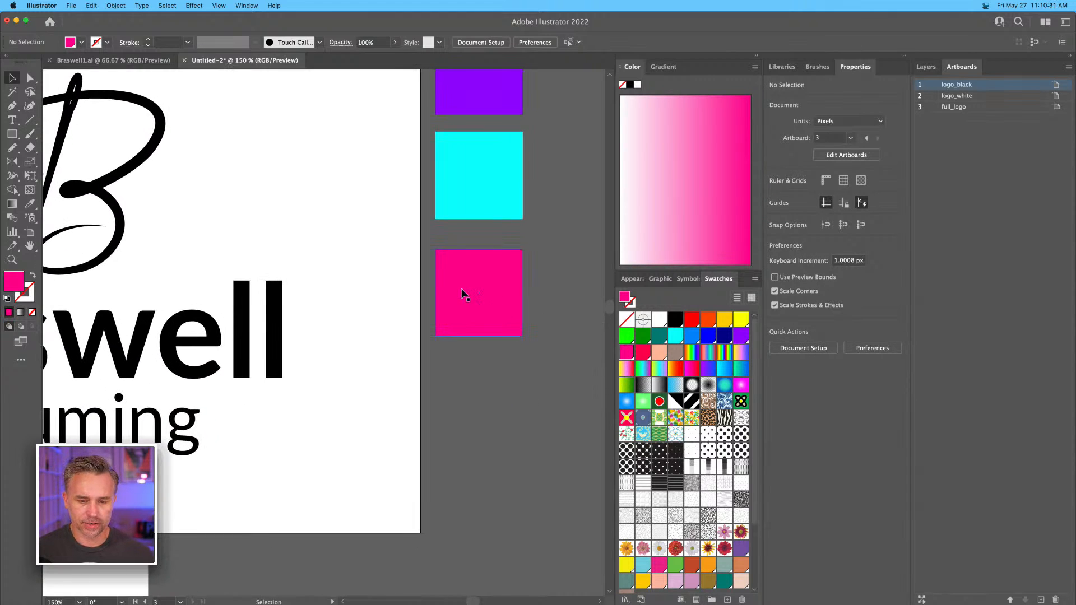
scroll(460, 288, up, 3)
scroll(460, 288, left, 1)
drag(478, 338, 480, 451)
click(741, 319)
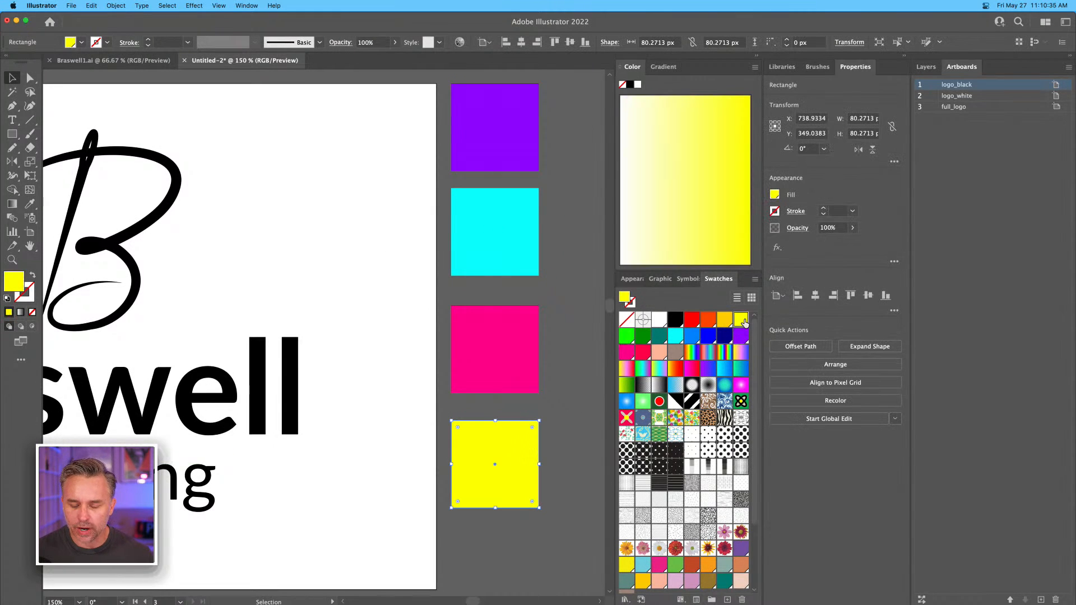
click(555, 279)
Align the Braswell and Costuming texts to each other's horizontal centres.
drag(399, 179, 442, 221)
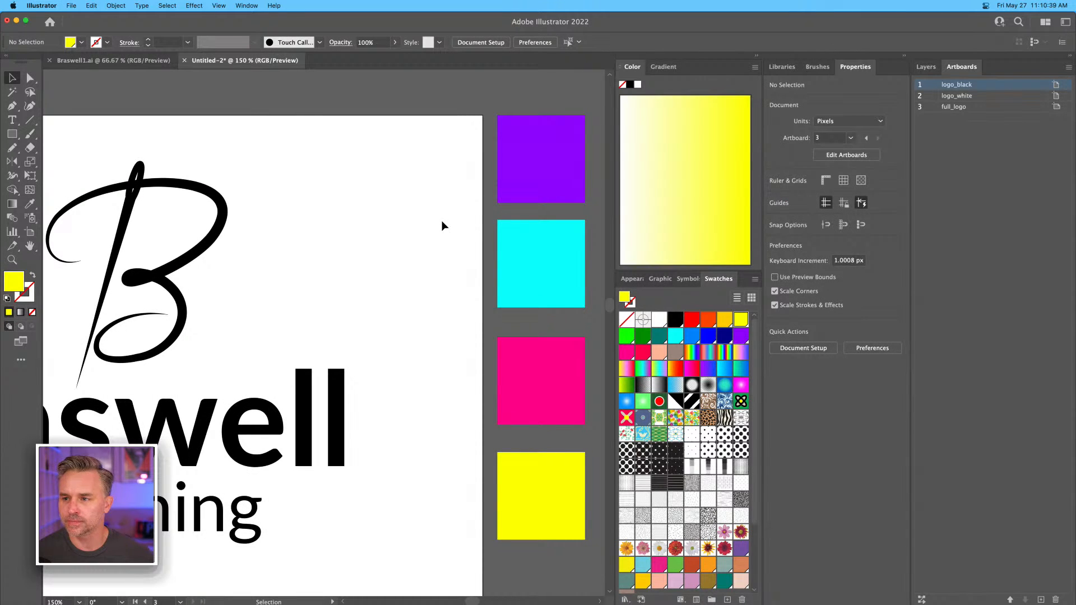
key(super+minus)
key(super+minus)
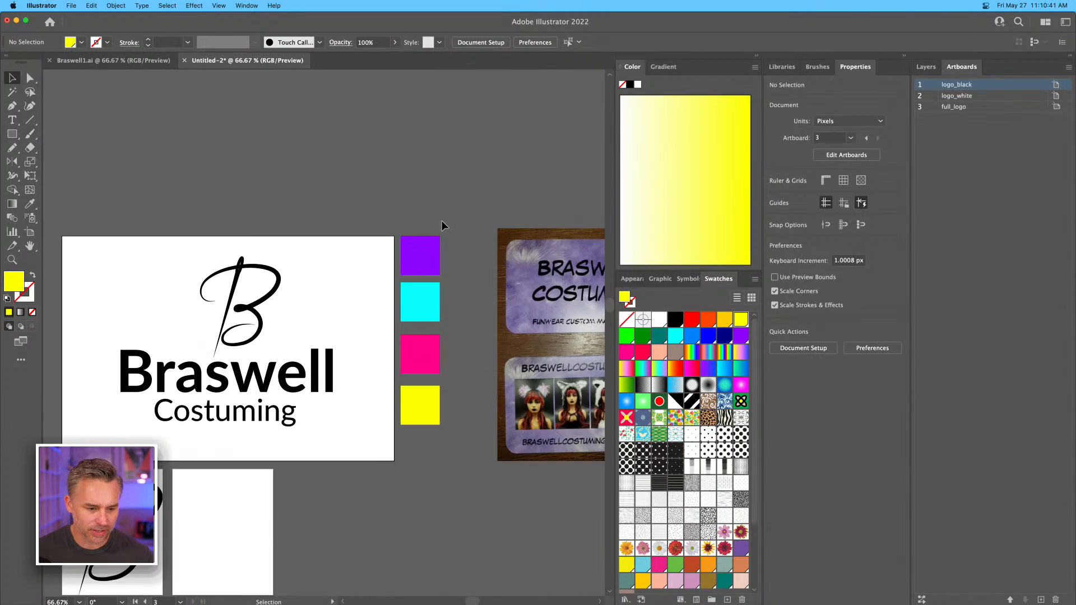
drag(86, 286, 389, 230)
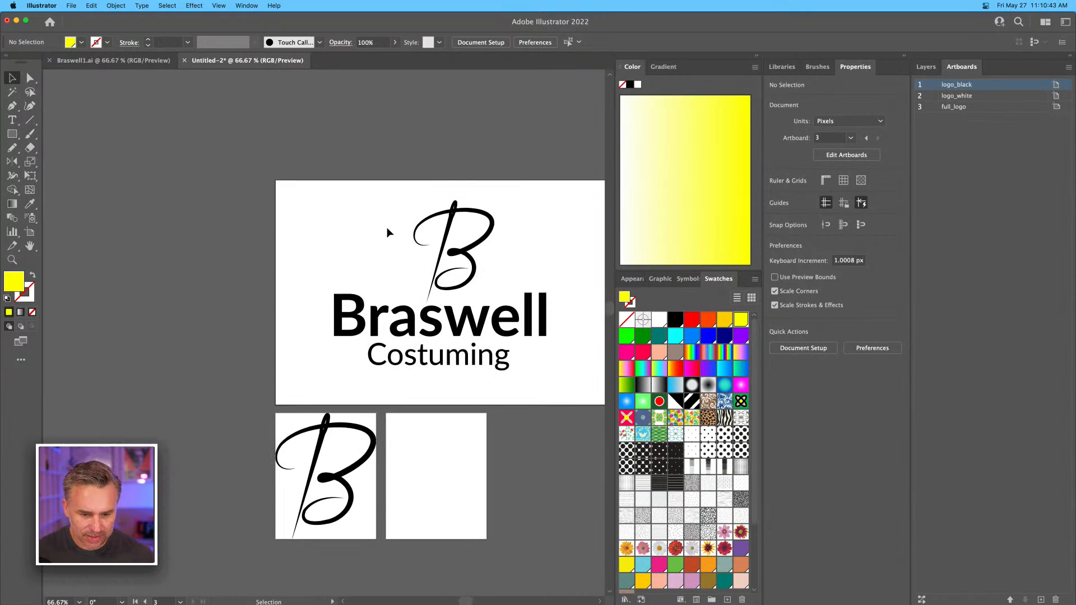
click(380, 325)
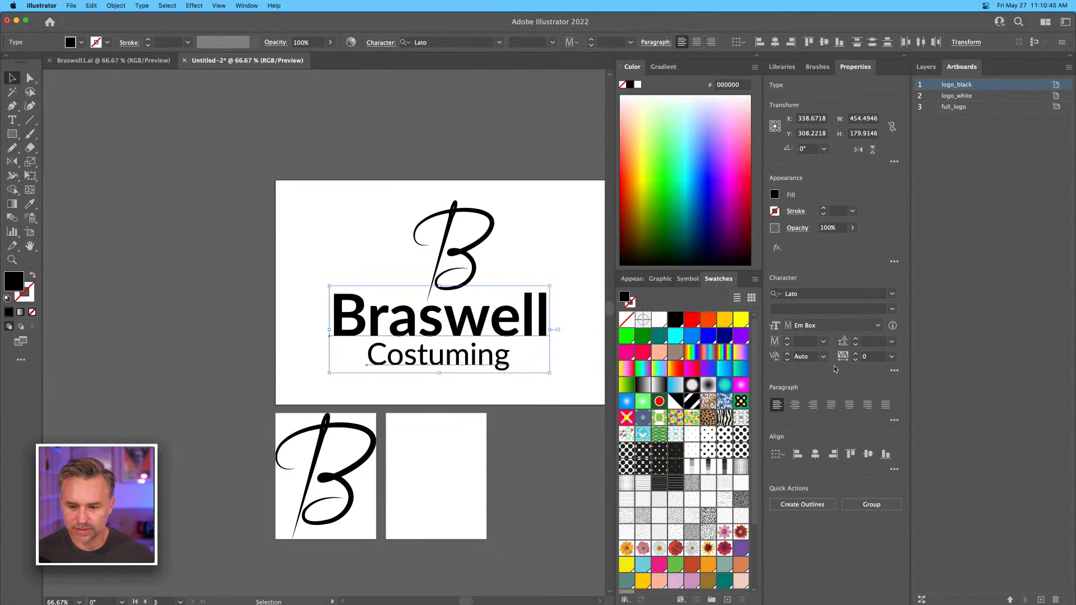
click(816, 455)
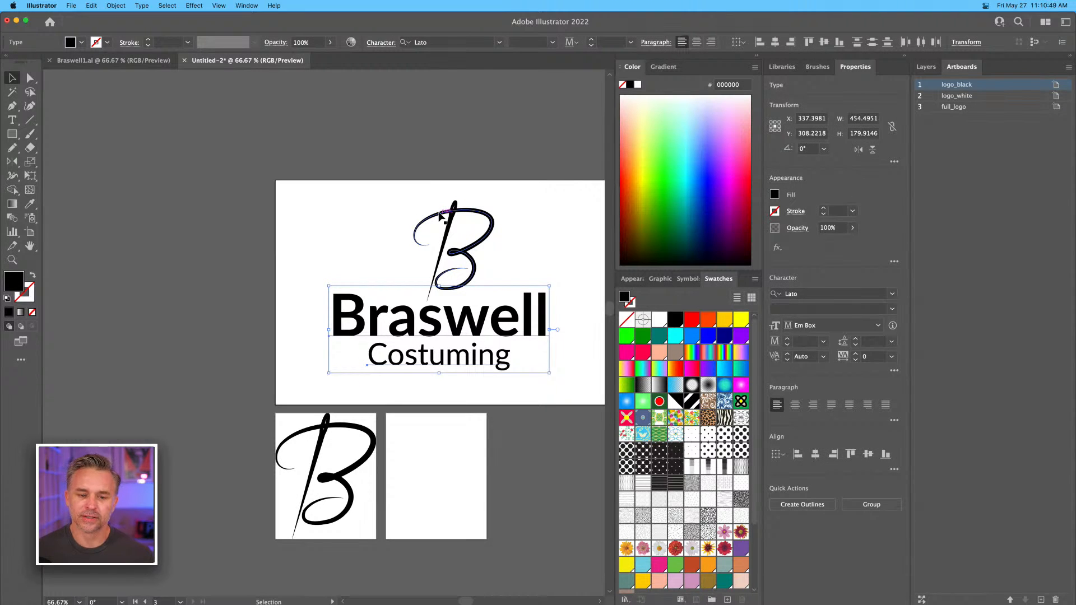
Nudge both text lines about 7 px to the right beneath the B mark.
key(Right)
key(Right)
key(Right)
key(Right)
key(Right)
key(Right)
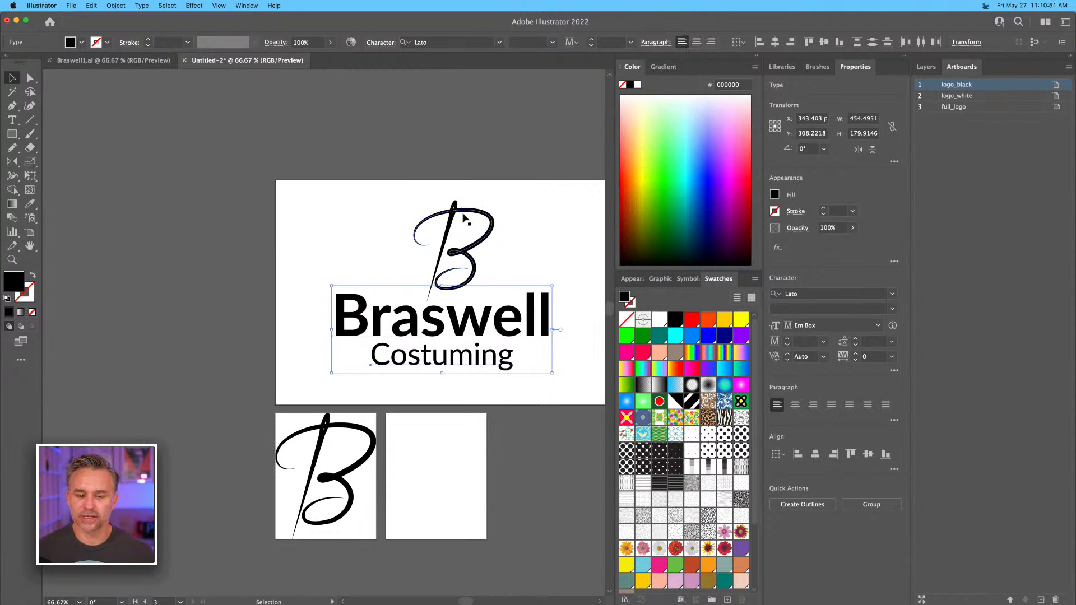
click(352, 188)
Select the B mark with both text lines and nudge the whole logo about 2 px to the left.
drag(295, 182, 565, 378)
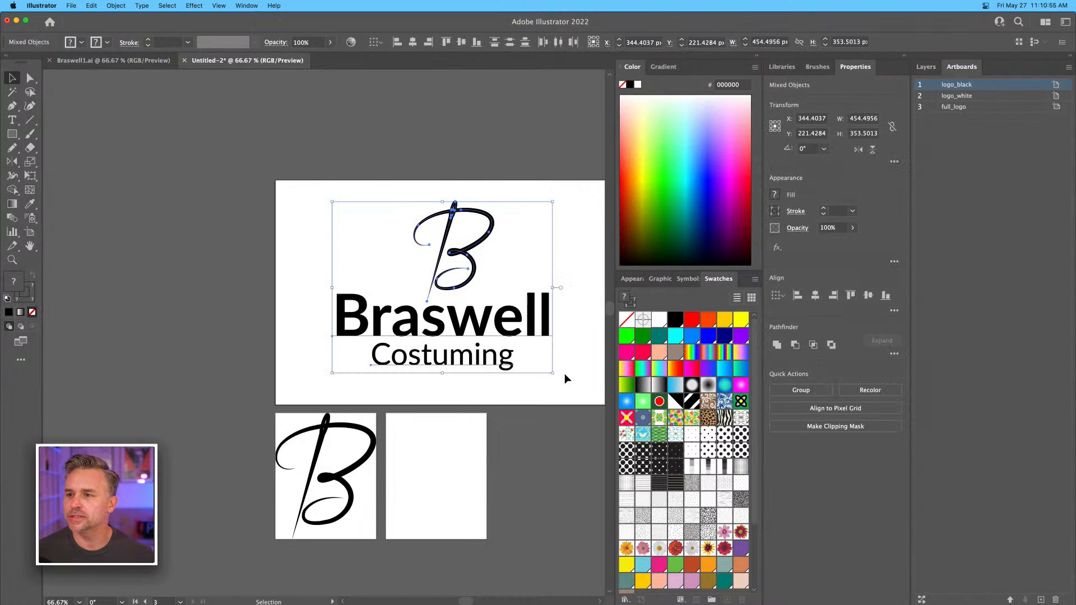
key(Left)
key(Left)
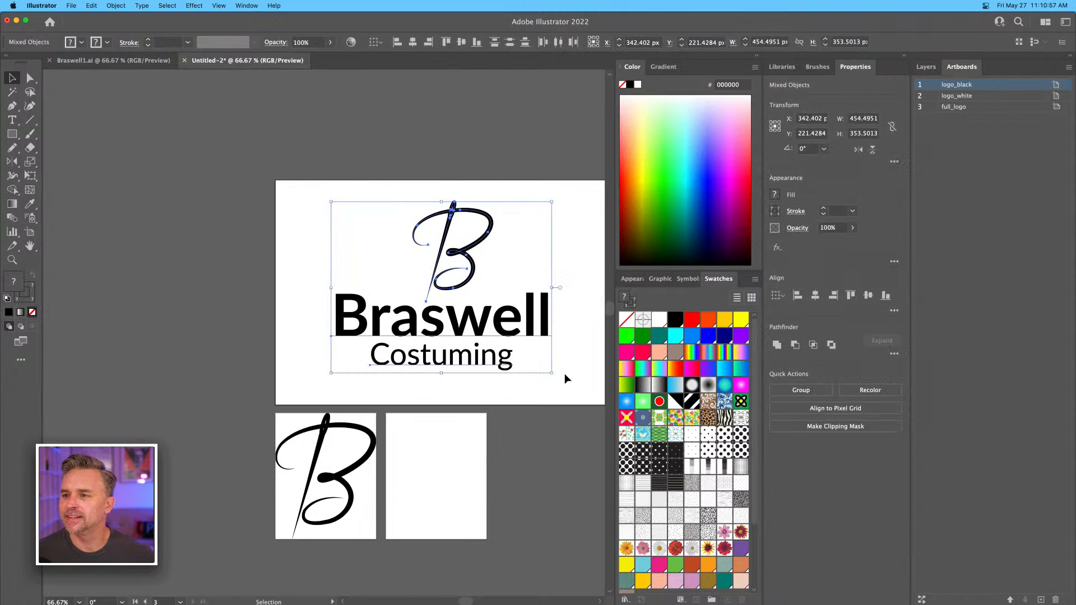
Nudge the whole logo about 6 px to the left and enlarge it slightly within the full_logo artboard.
key(Left)
key(Left)
key(Left)
key(Left)
key(Left)
key(Left)
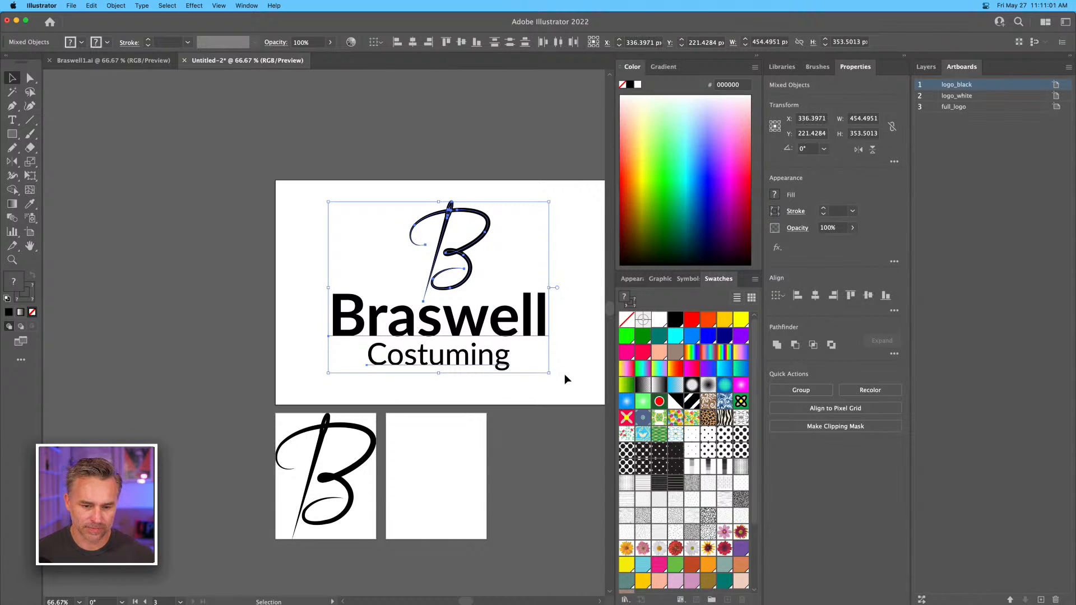
drag(328, 203, 303, 190)
click(320, 123)
drag(367, 165, 259, 120)
Save the document to the computer's Desktop as BraswellBranding in Adobe Illustrator format, compatible with Illustrator 2020.
key(super+s)
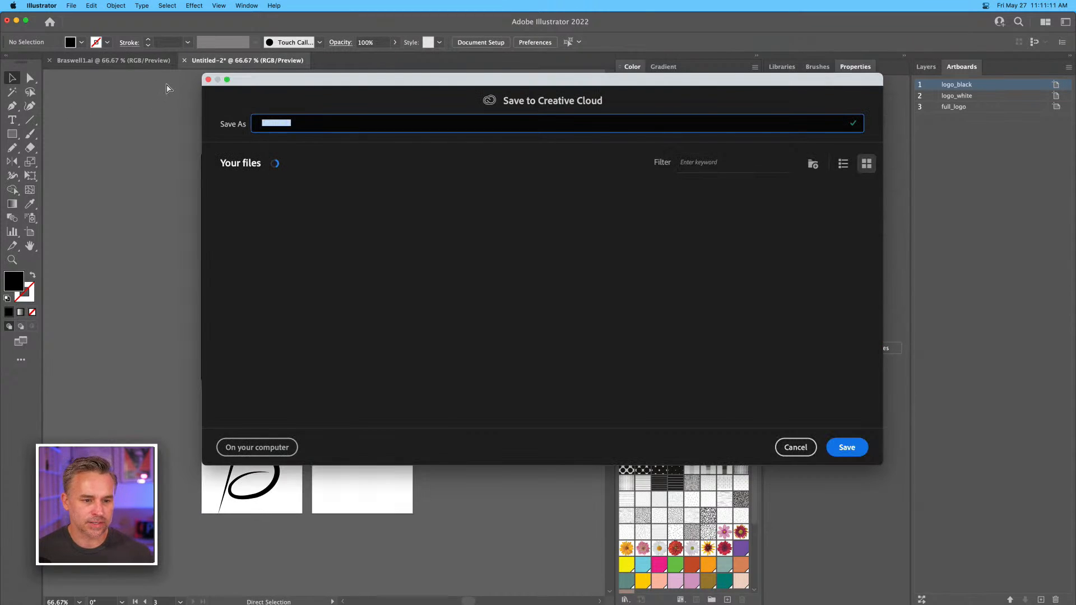
text(BraswellBranding)
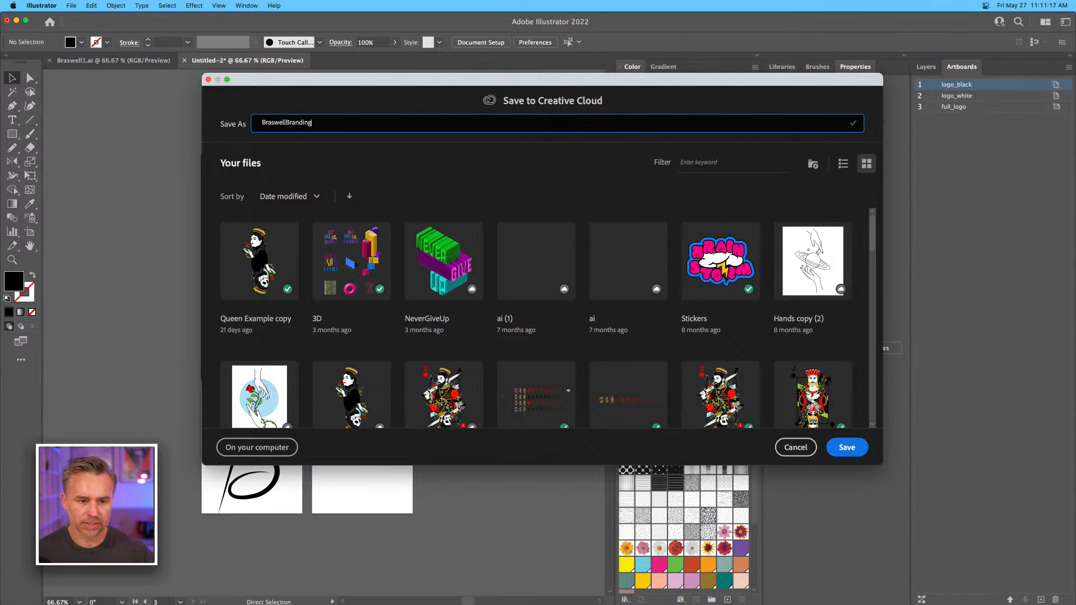
click(258, 455)
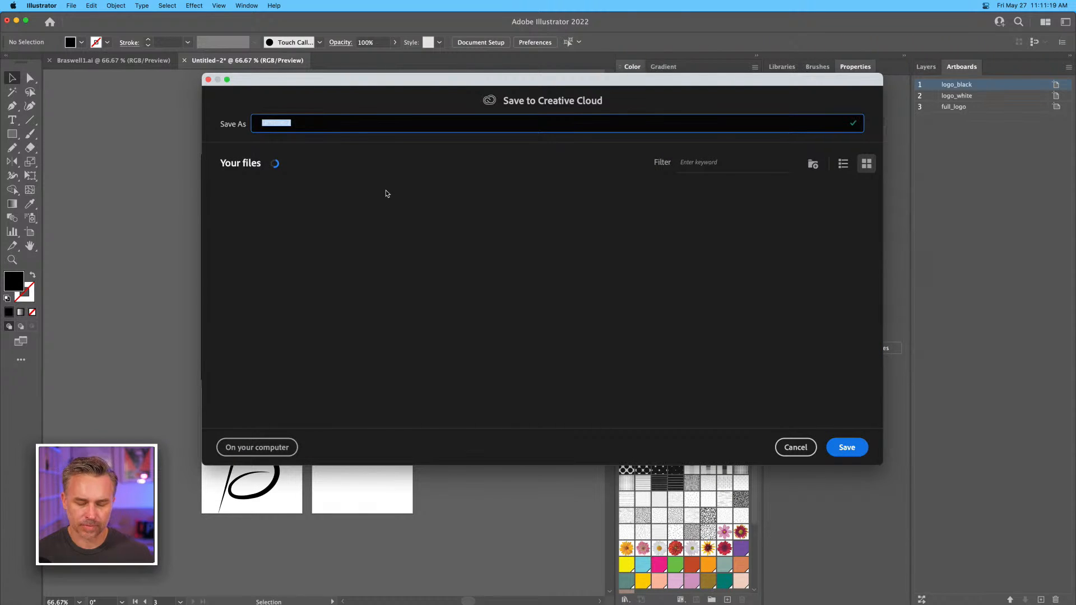
click(258, 448)
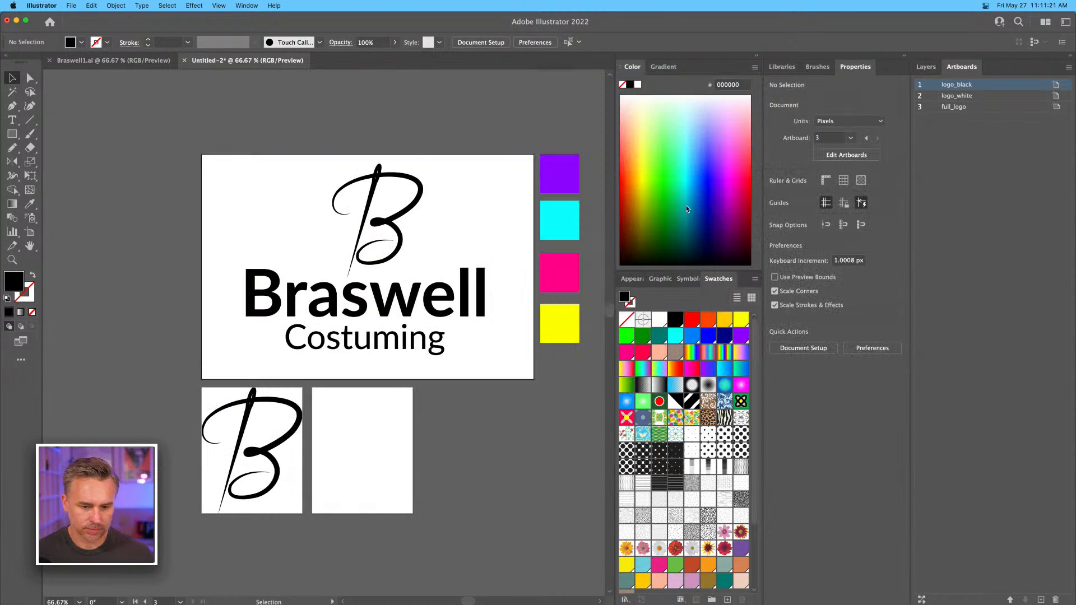
text(BraswellBranding)
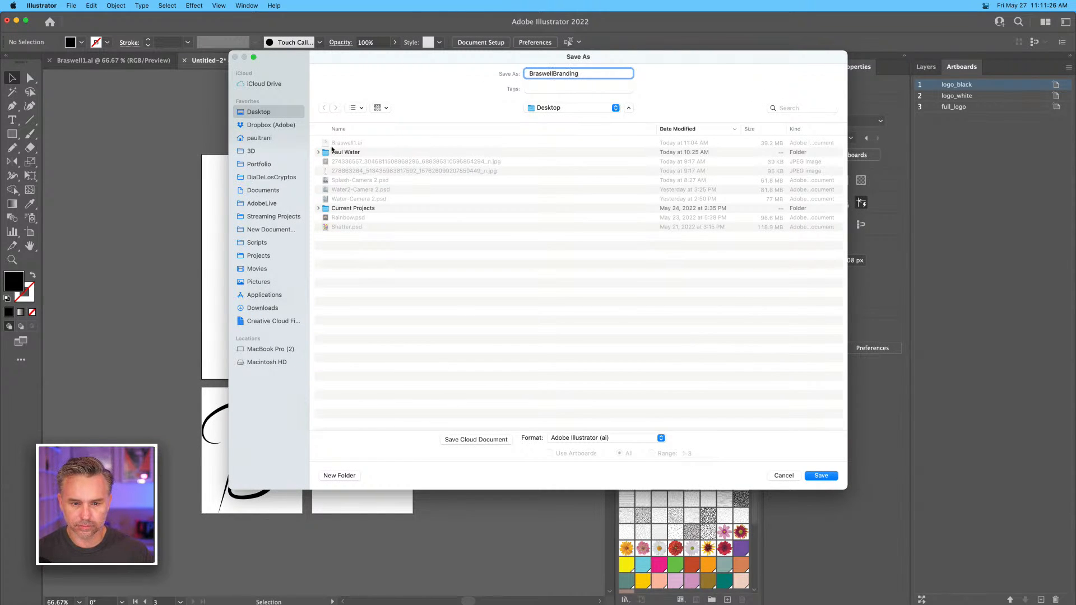
key(Return)
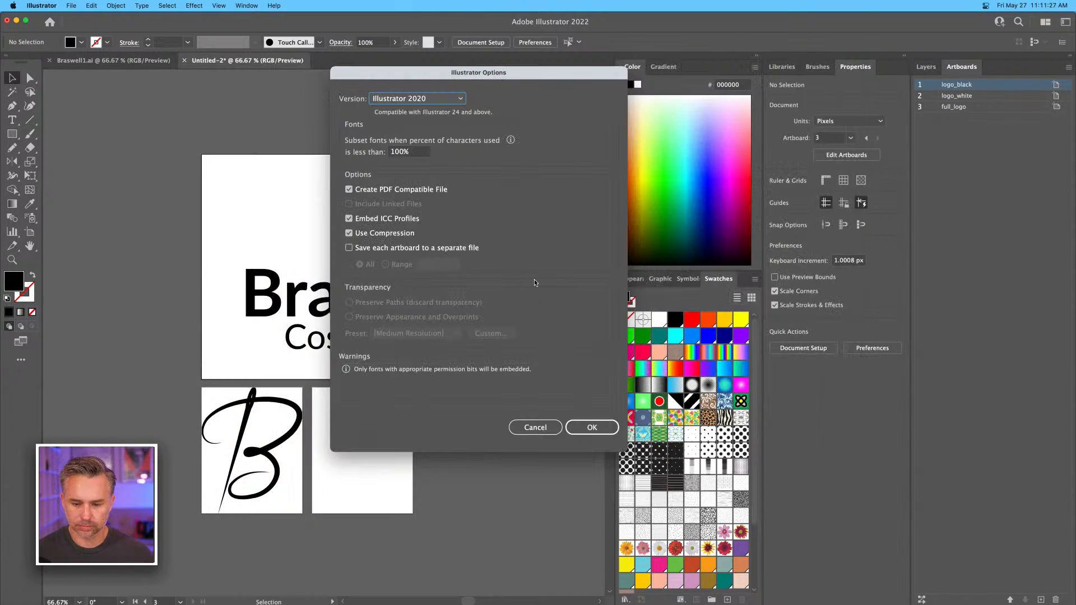
click(603, 428)
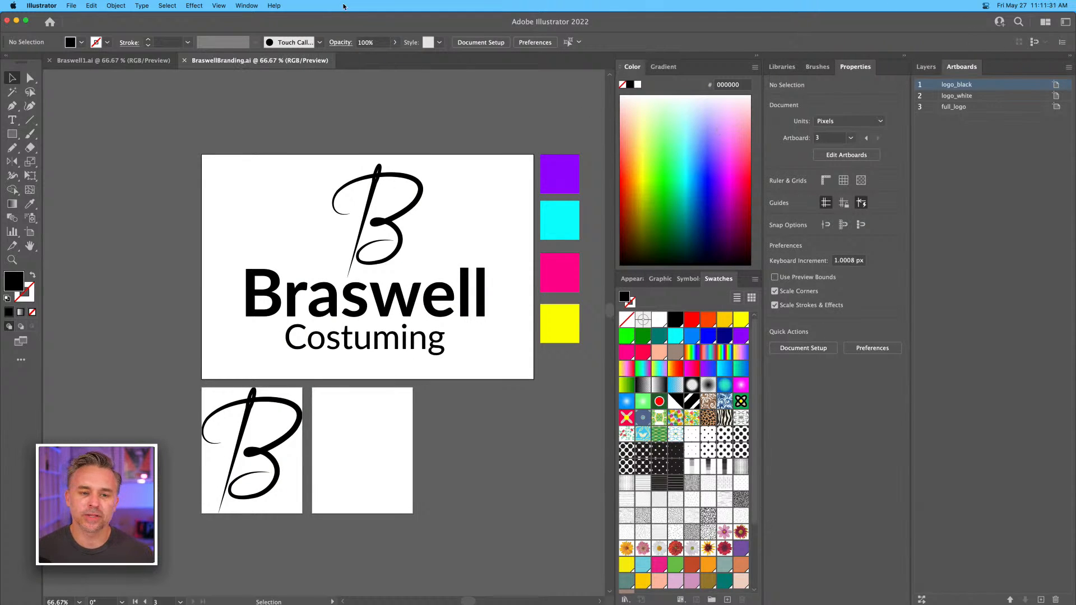
Start Export for Screens for all three artboards and set the first export format to SVG.
click(236, 5)
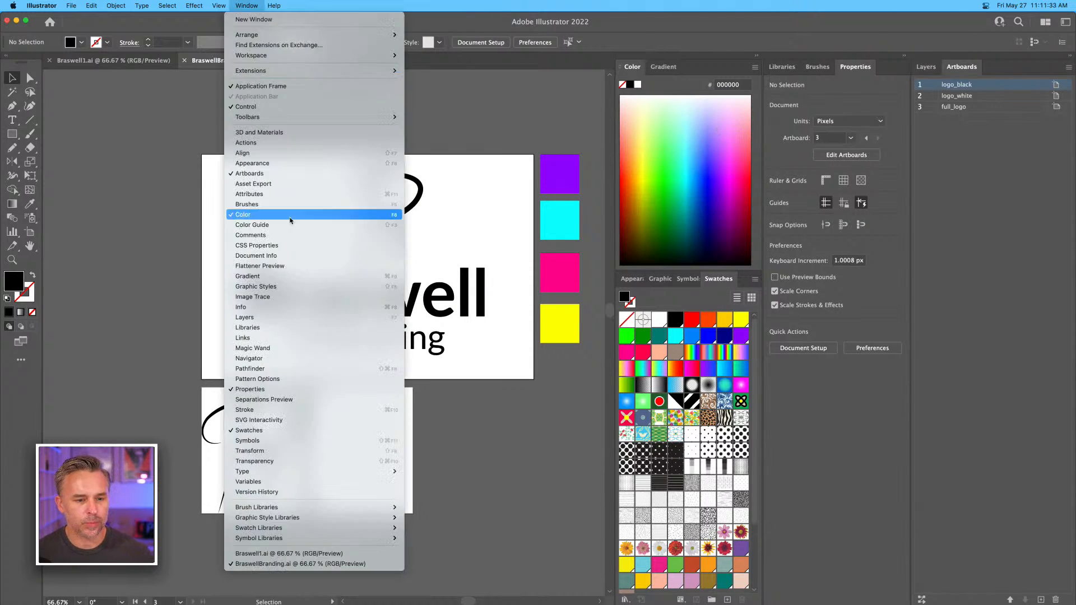
mouse_move(71, 6)
mouse_move(73, 194)
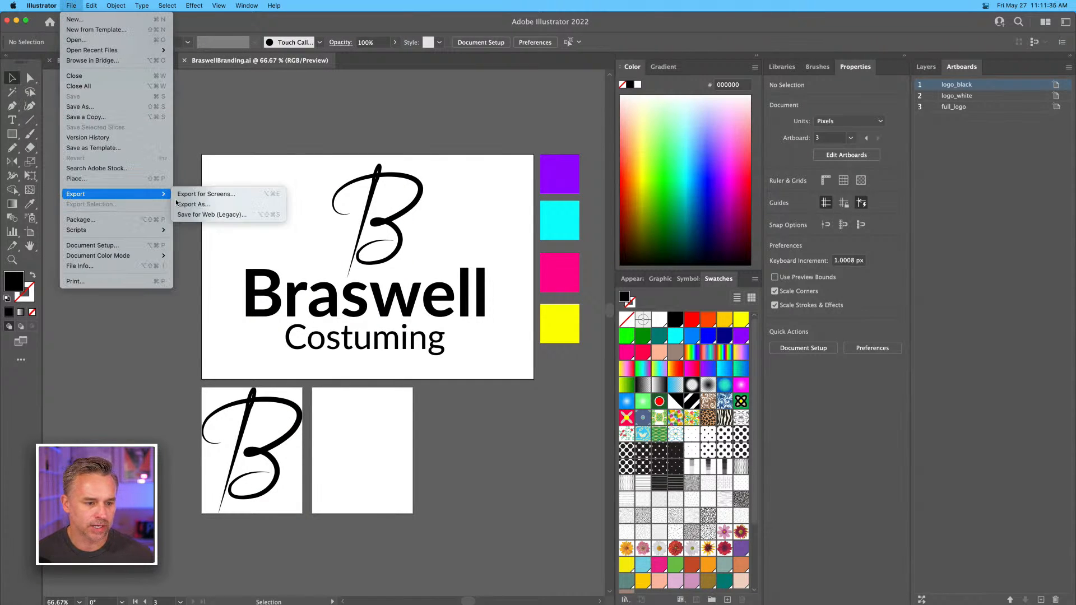
click(233, 193)
drag(385, 58, 527, 104)
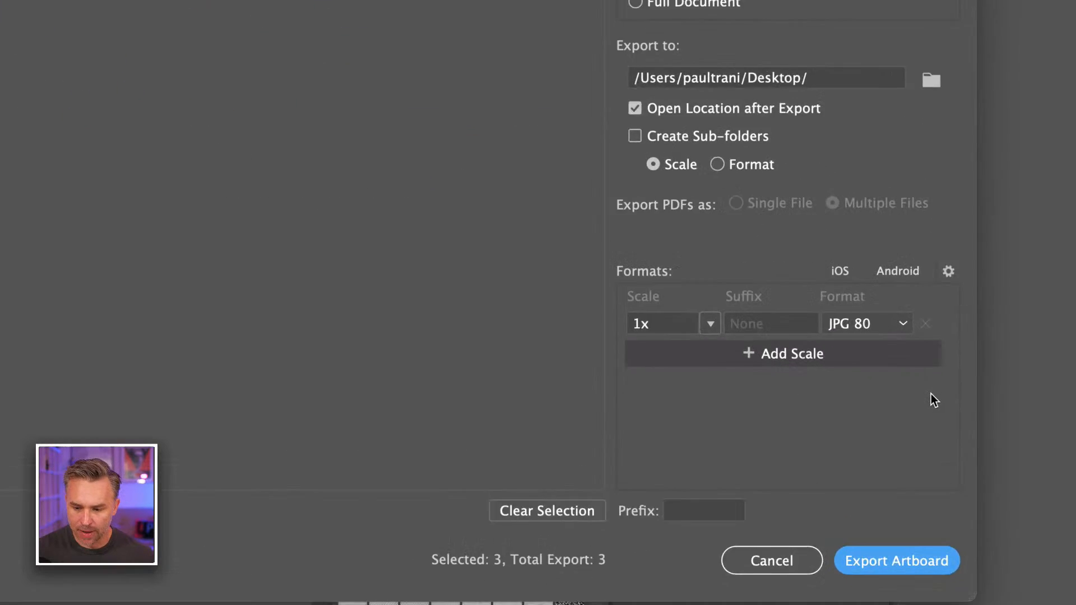
click(863, 325)
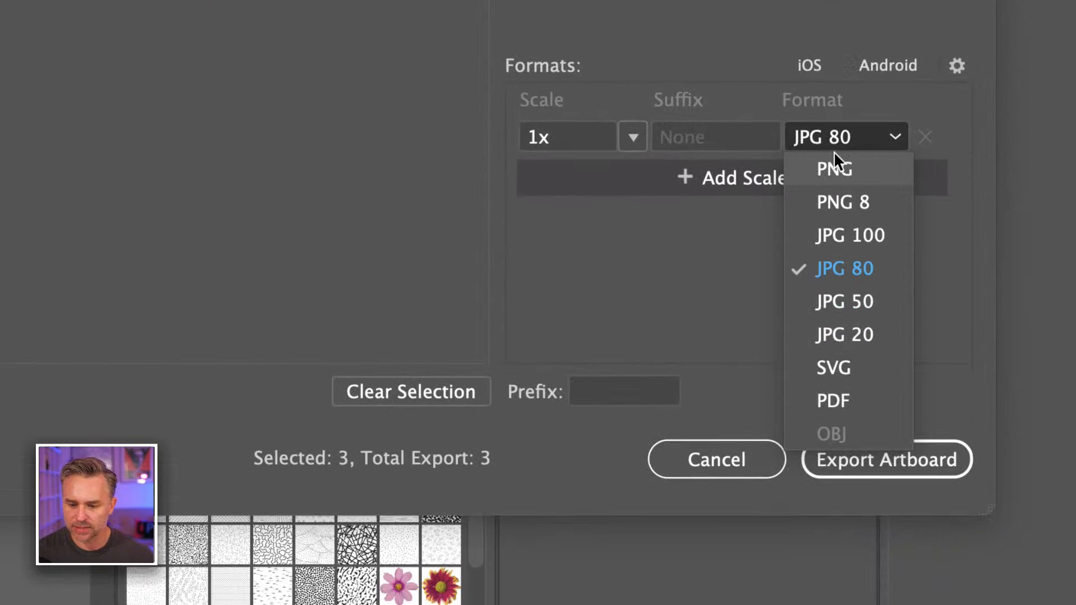
click(873, 366)
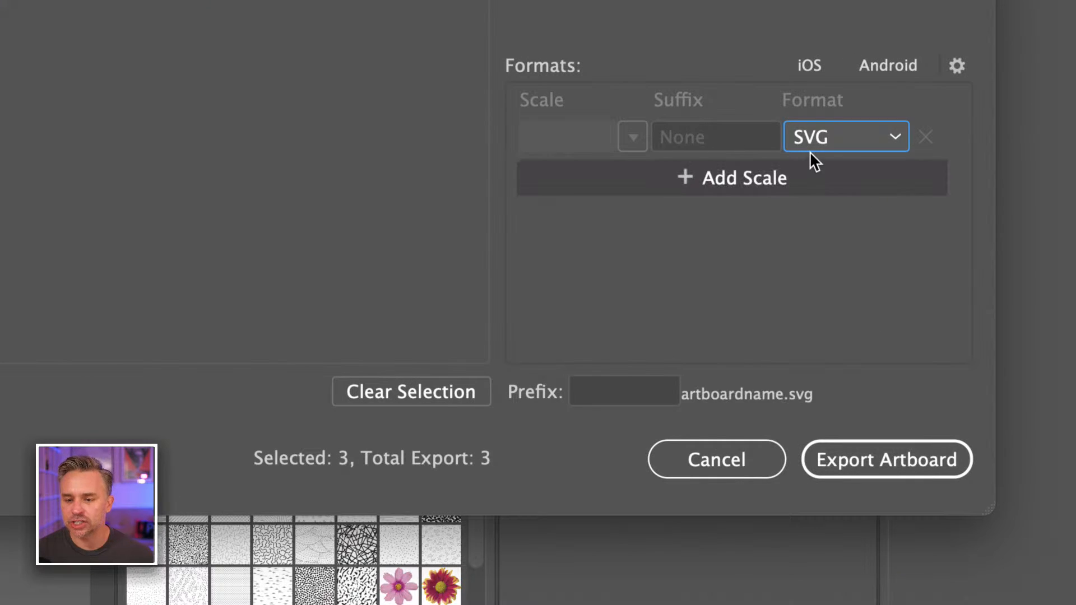
Add a second export format for the artboards, PNG at 1x scale.
click(622, 179)
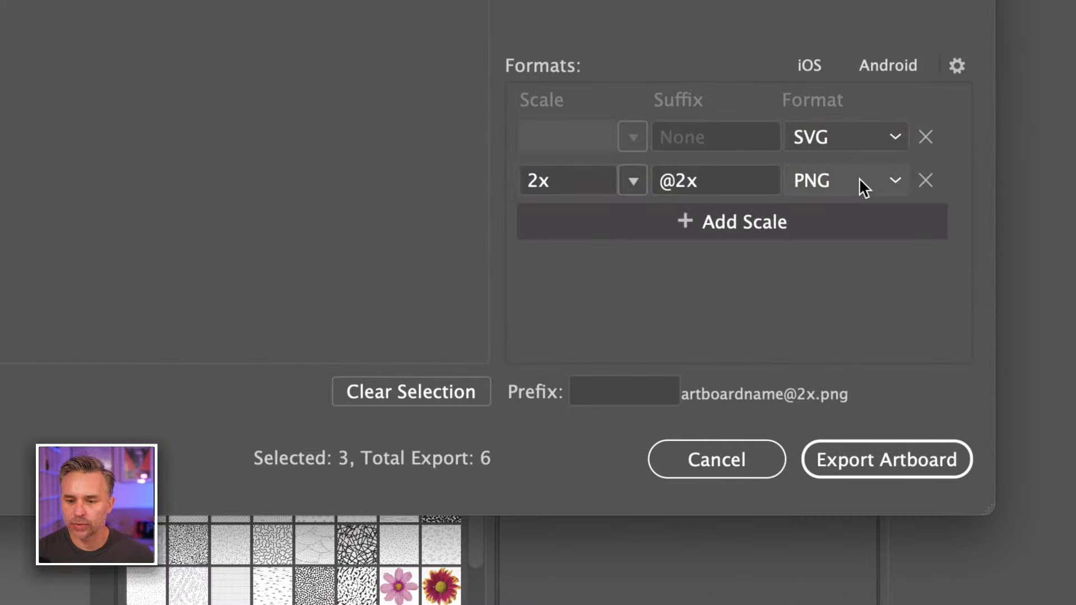
click(607, 182)
click(633, 181)
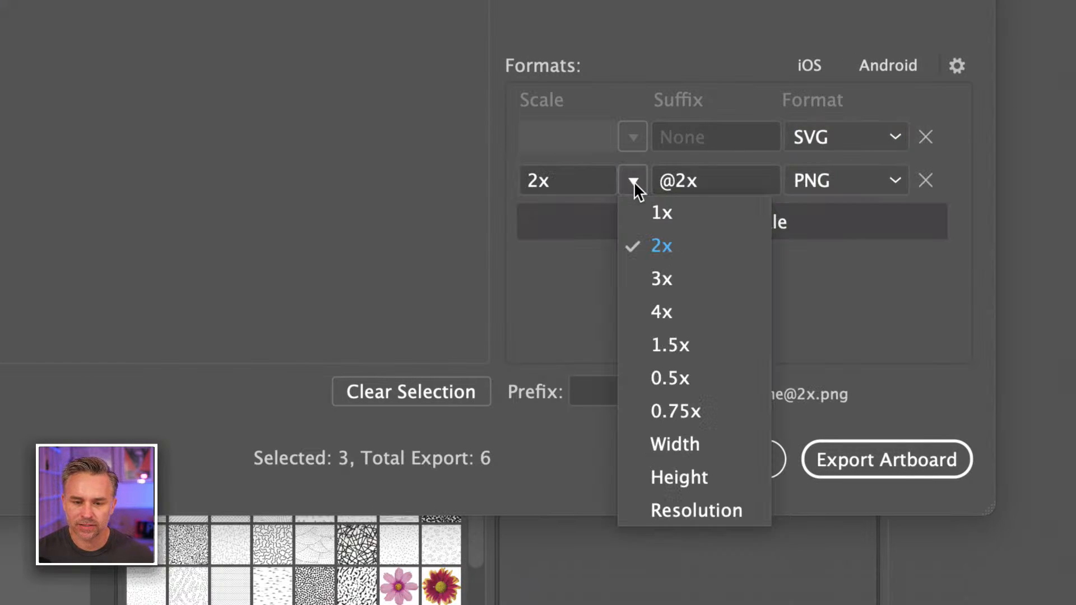
click(651, 214)
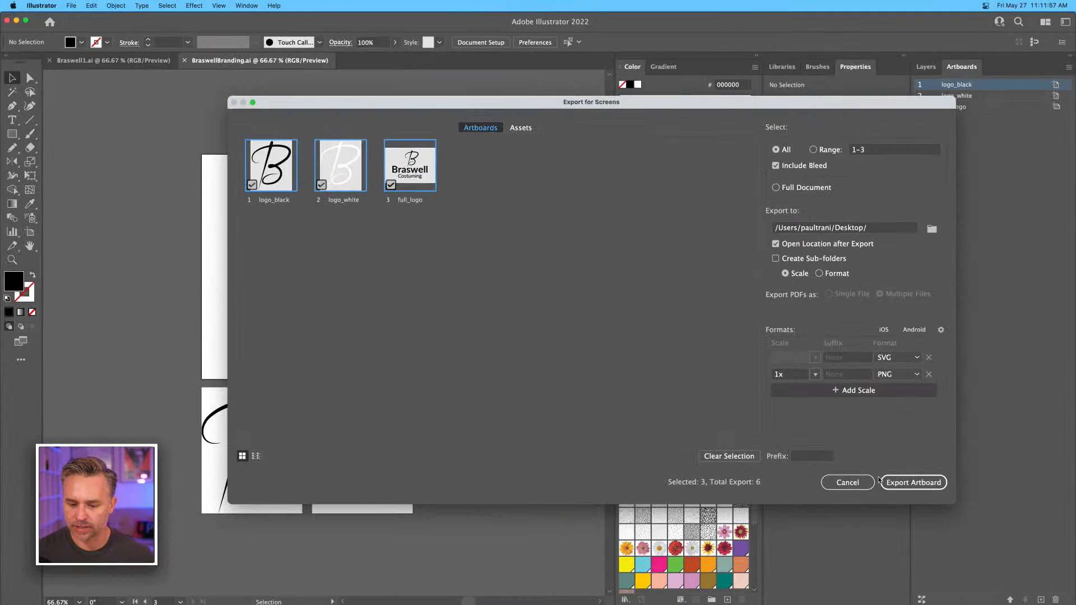
click(919, 393)
click(912, 390)
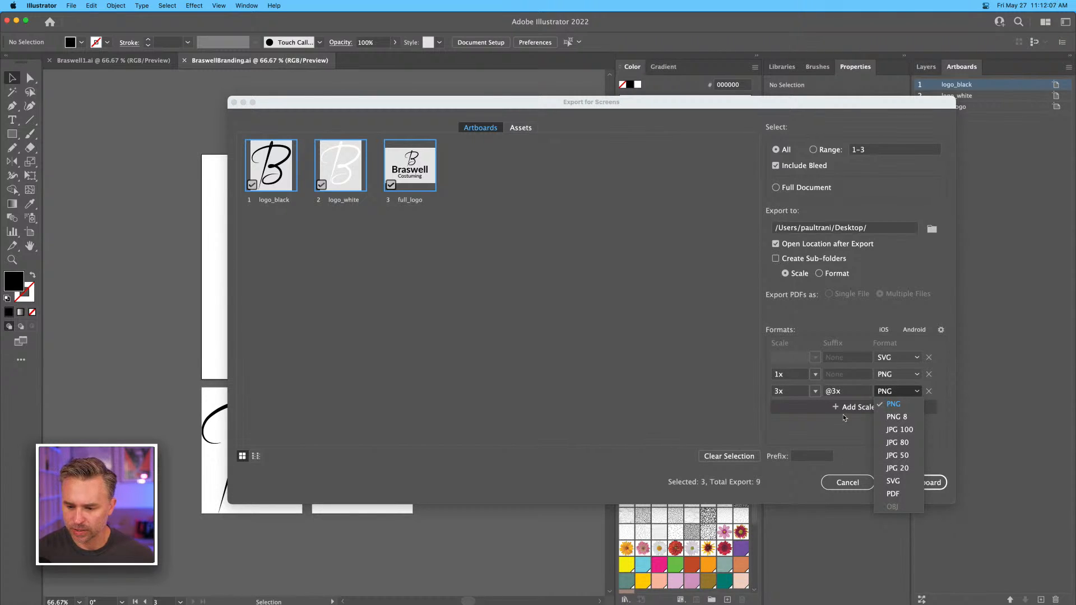
click(939, 526)
click(929, 392)
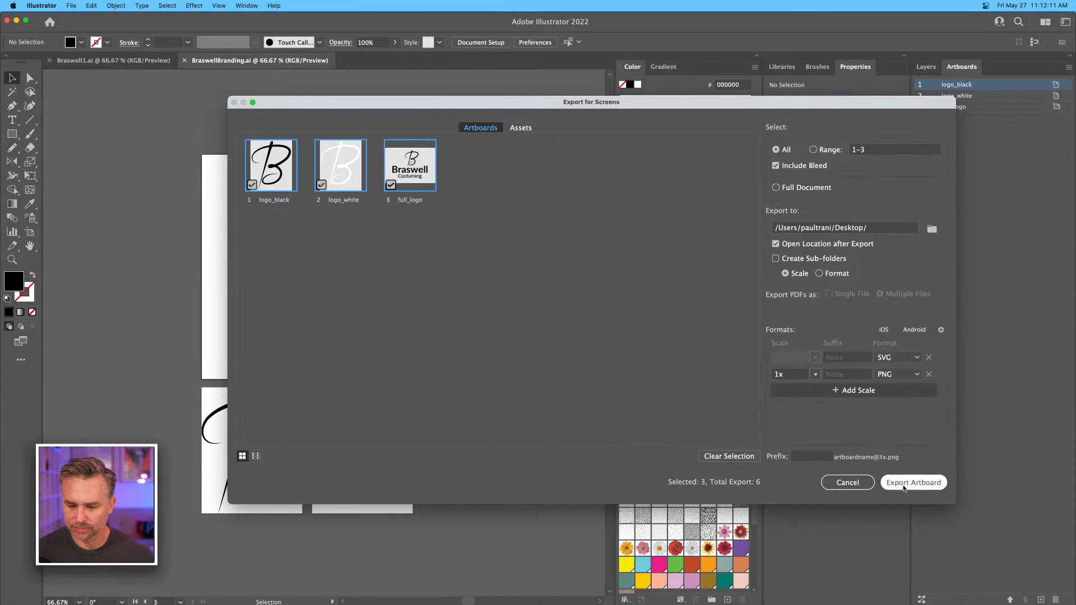
Export the three artboards to the Desktop and switch to Adobe Creative Cloud Express in Chrome.
click(903, 488)
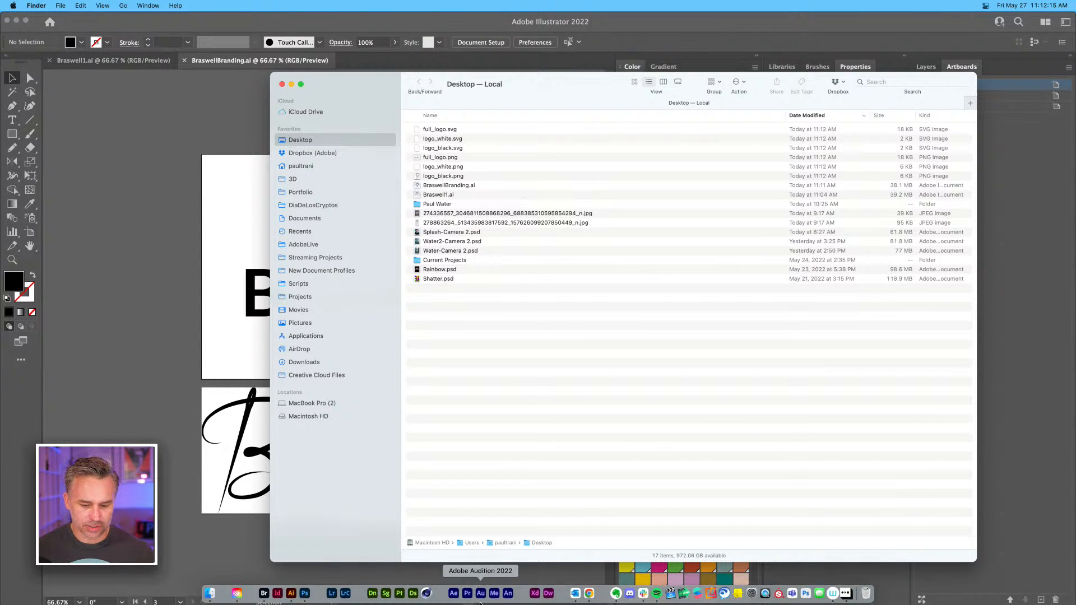
click(587, 594)
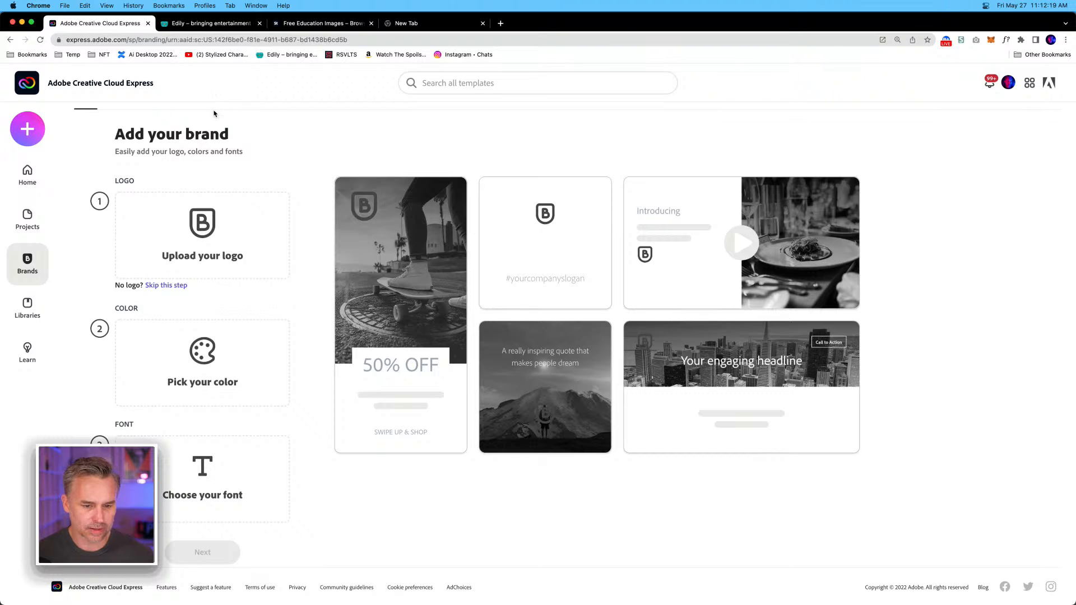
Upload full_logo.png from the Desktop as the new brand's logo.
click(158, 226)
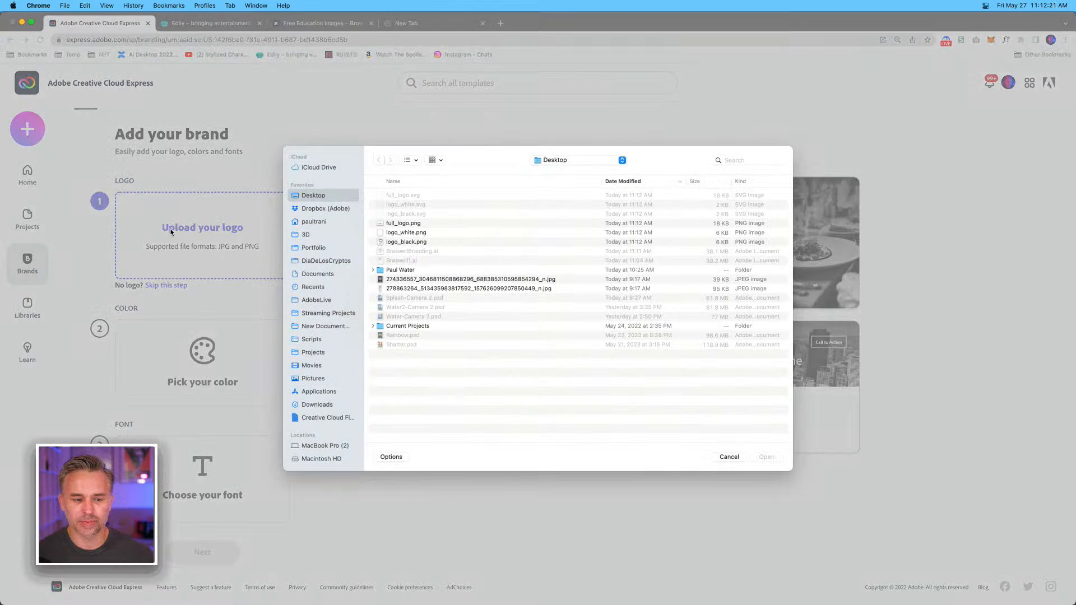
click(386, 223)
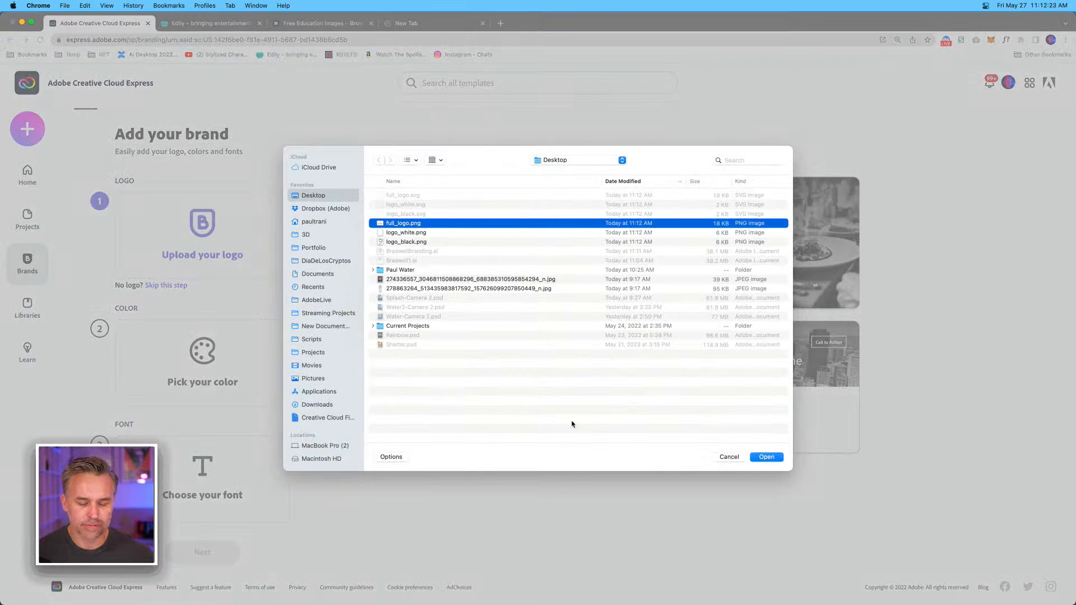
click(766, 457)
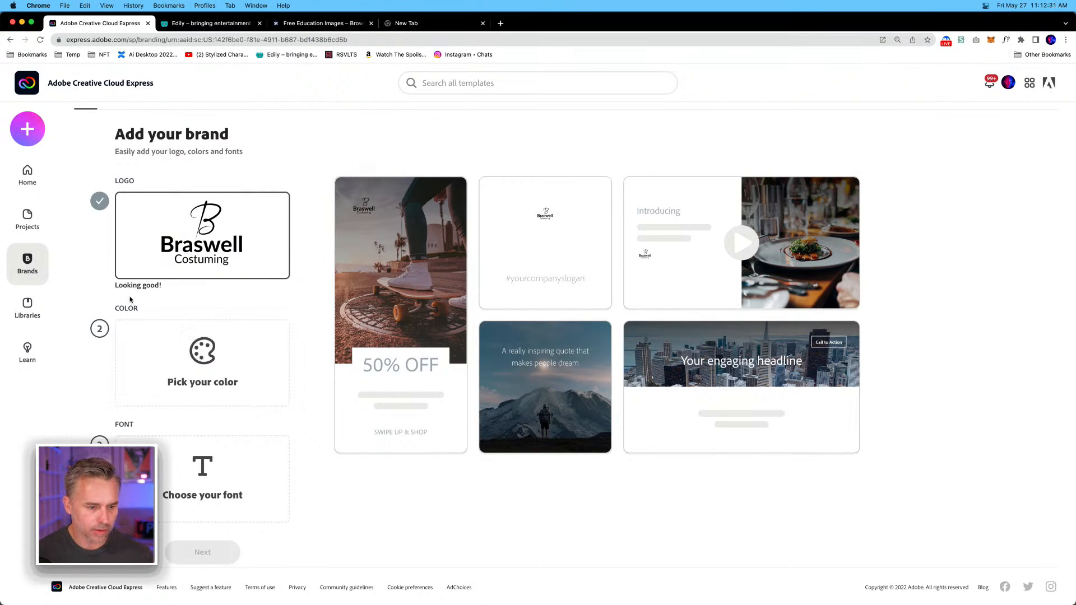
Set the brand colour to the pinkish purple #CE41D3 and the brand font to Lato Bold.
click(192, 371)
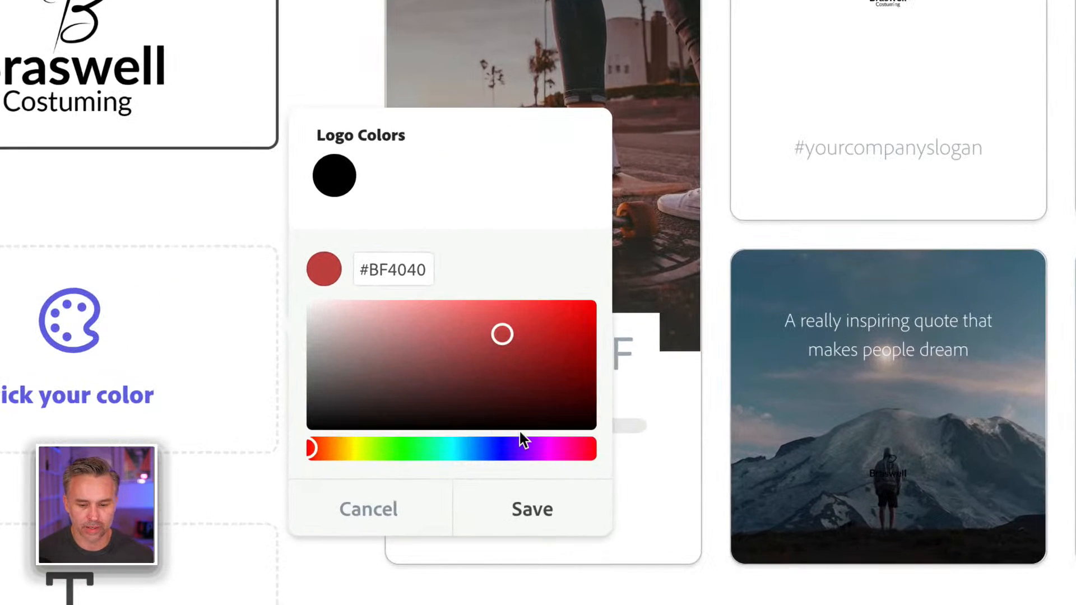
click(546, 449)
click(509, 358)
drag(510, 358, 499, 324)
click(504, 509)
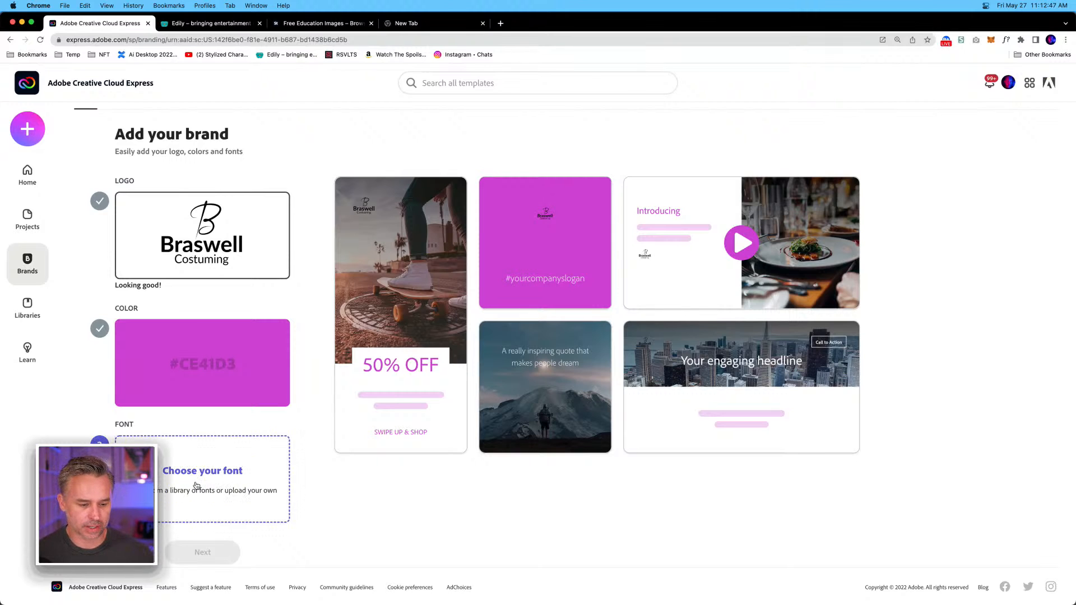
click(203, 479)
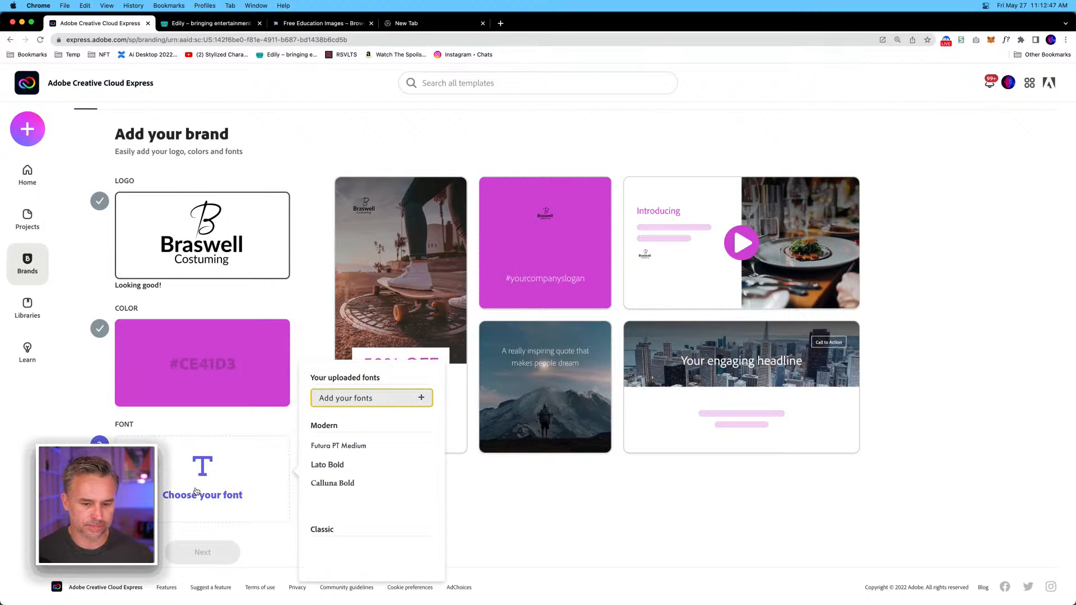
click(336, 464)
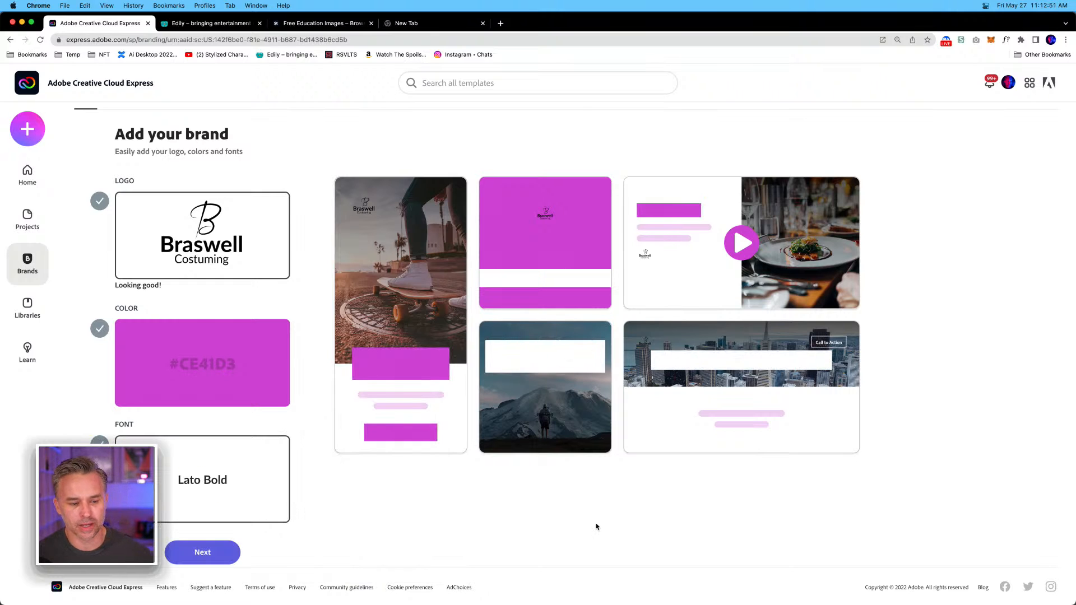
Create the brand with the name Braswell, and dismiss the success message and the guided tour.
click(206, 552)
text(B)
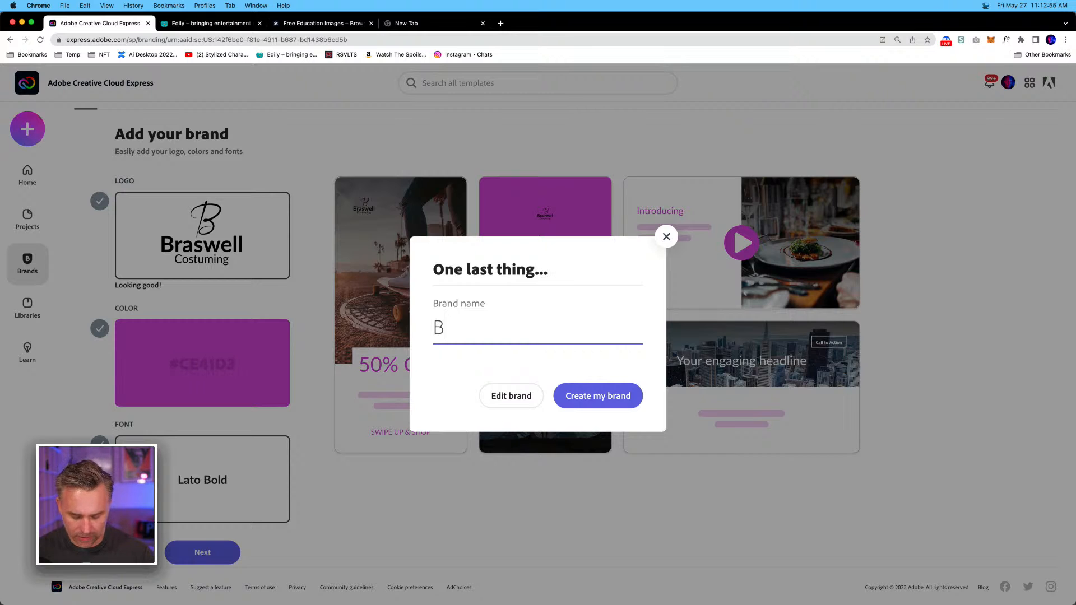
text(raswell)
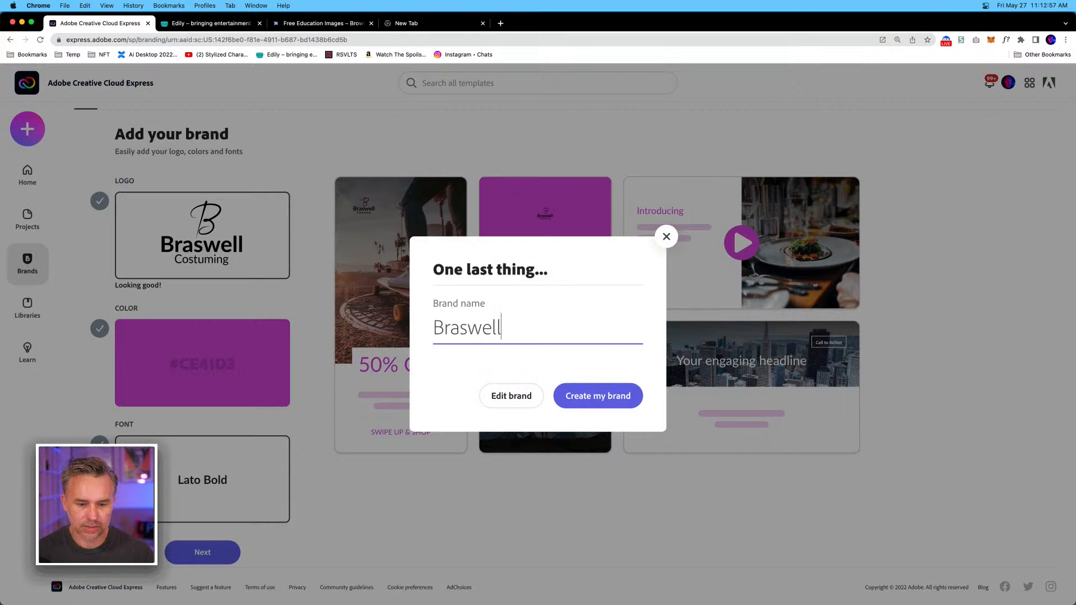
click(616, 394)
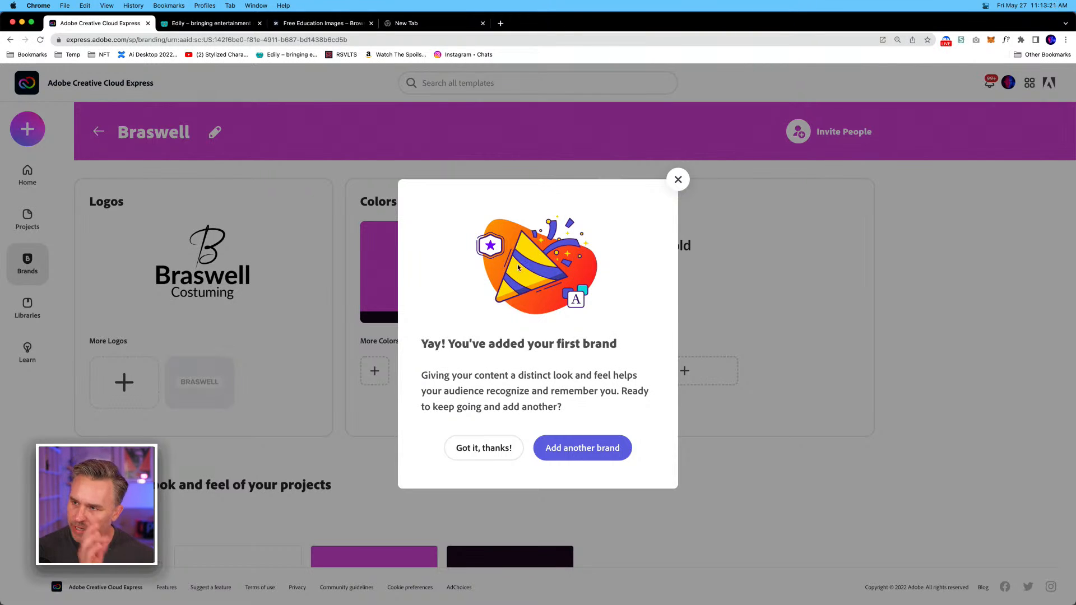
click(479, 450)
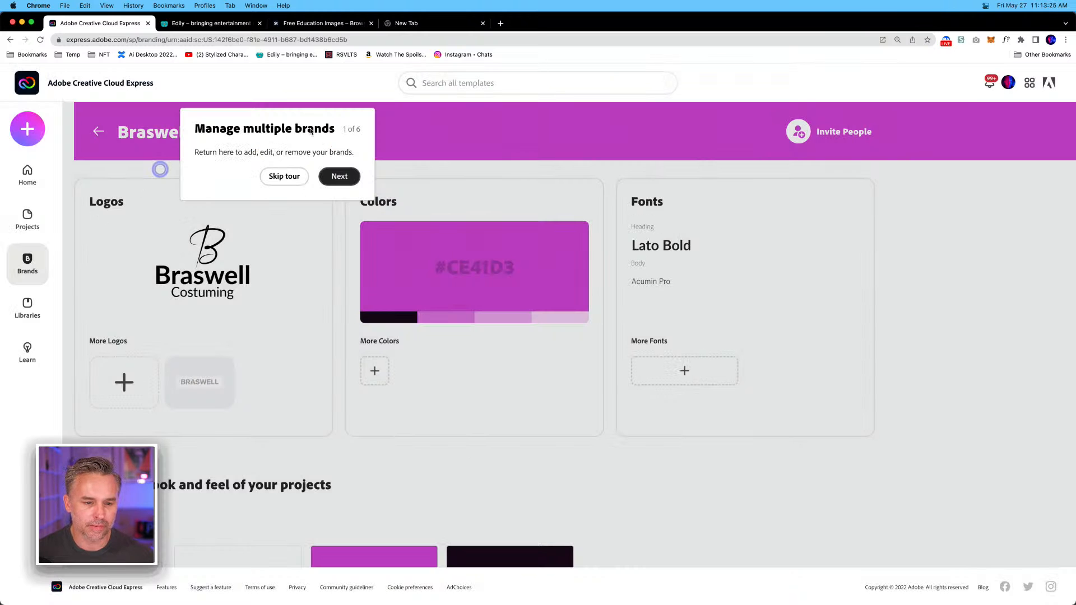
click(275, 178)
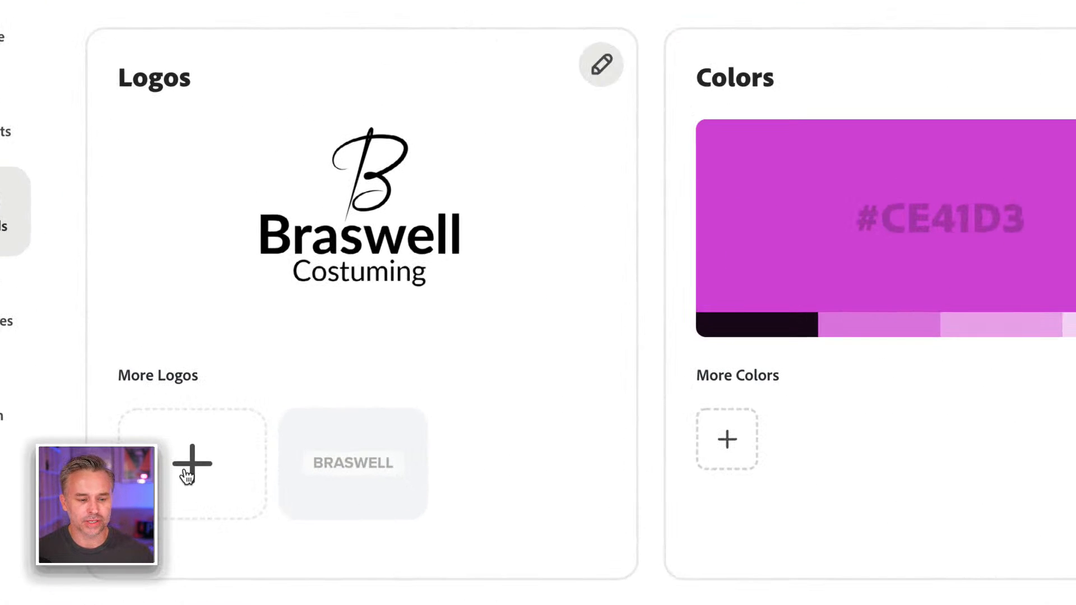
Add the white B mark, logo_white.png, to the brand's additional logos.
click(186, 471)
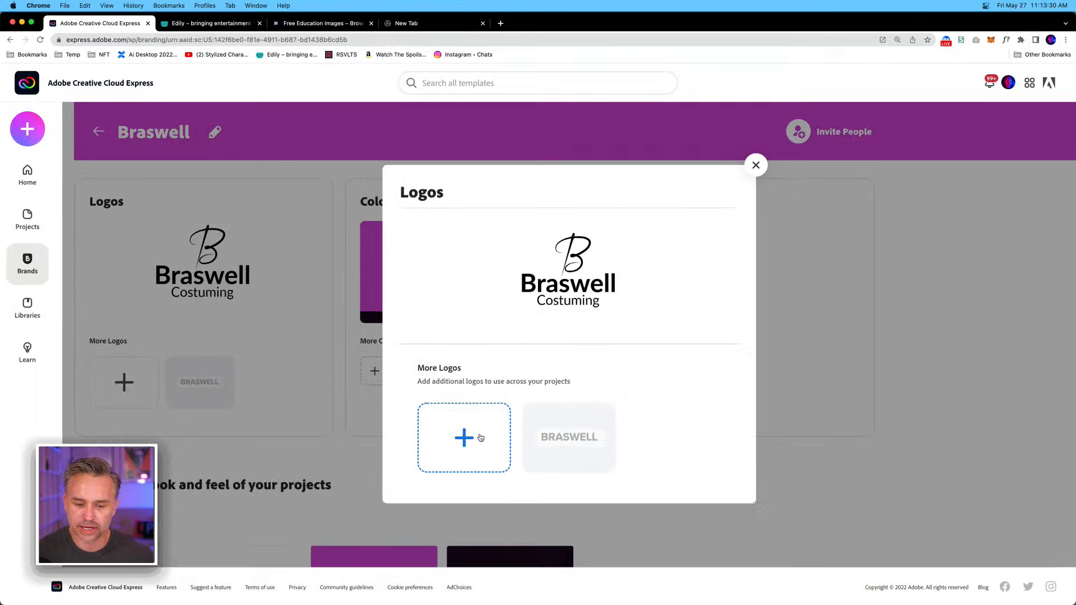
click(481, 437)
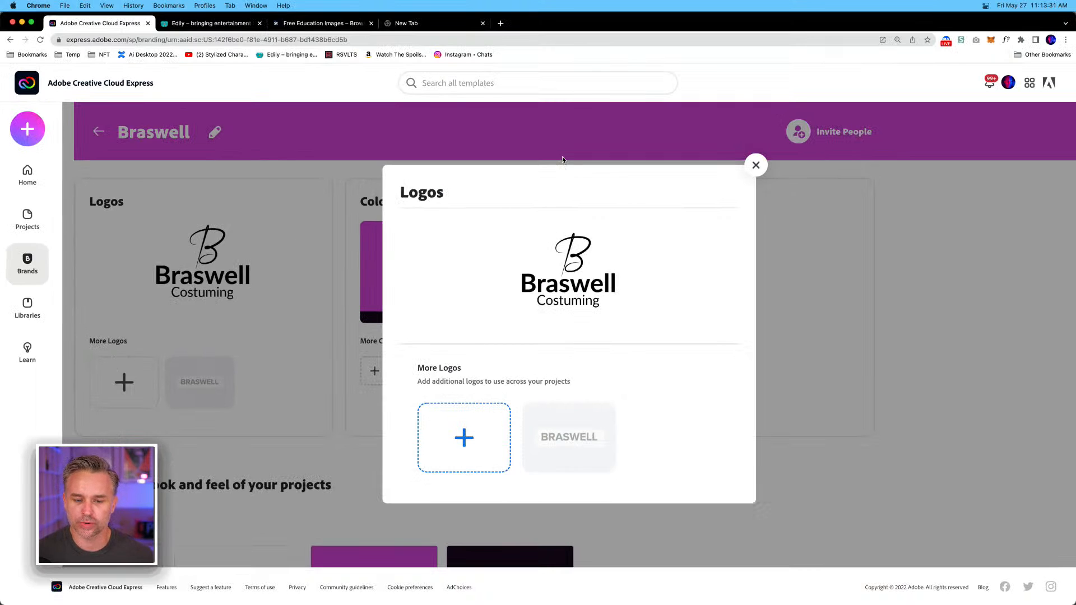
double_click(385, 225)
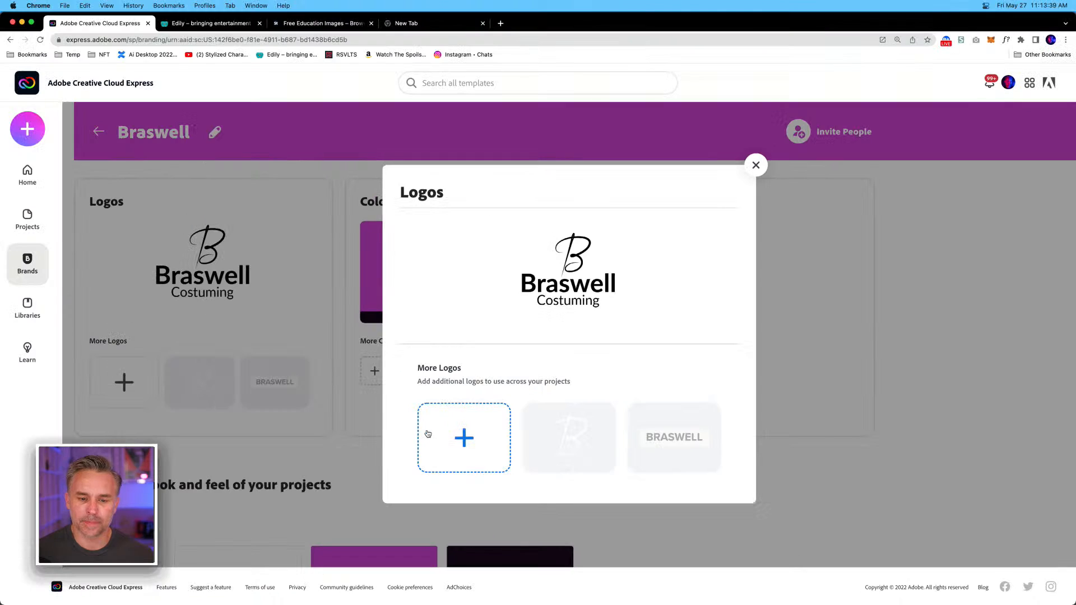
Add the black B mark, logo_black.png, to the brand's additional logos and close the logo settings.
click(363, 394)
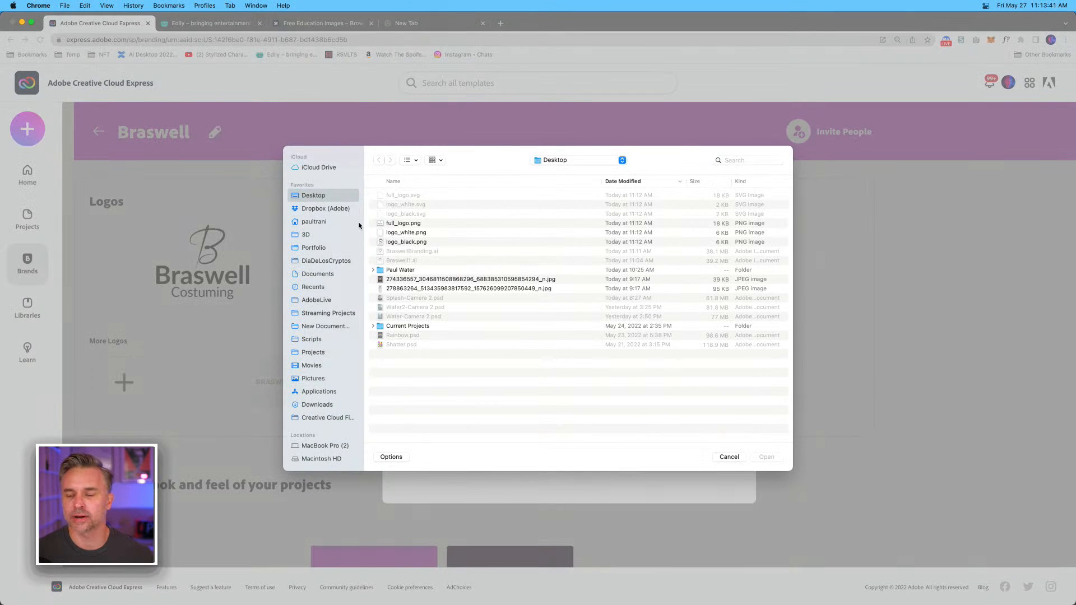
double_click(379, 243)
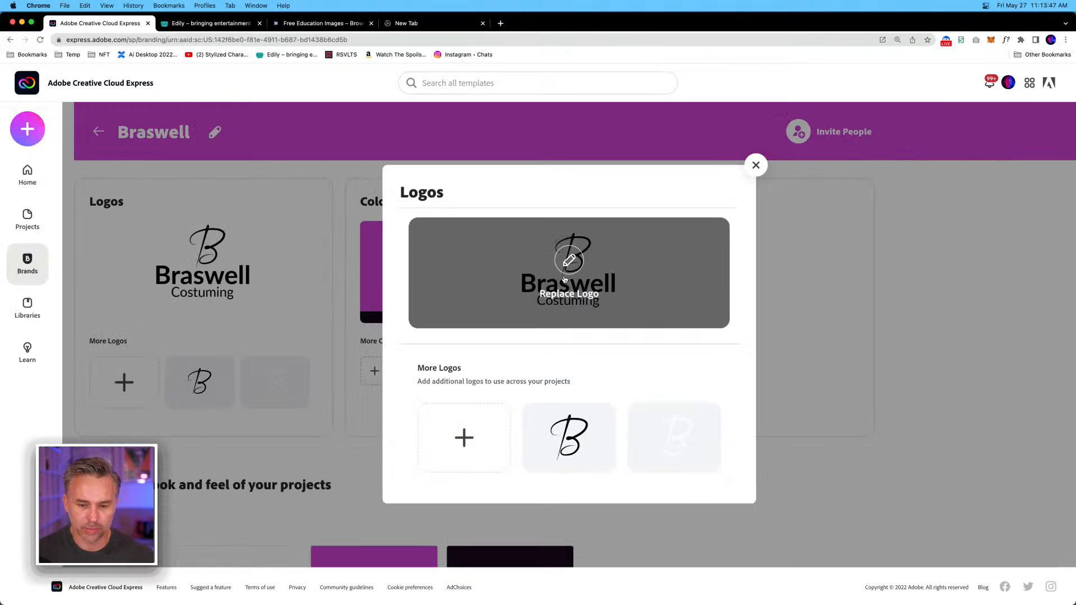
mouse_move(543, 265)
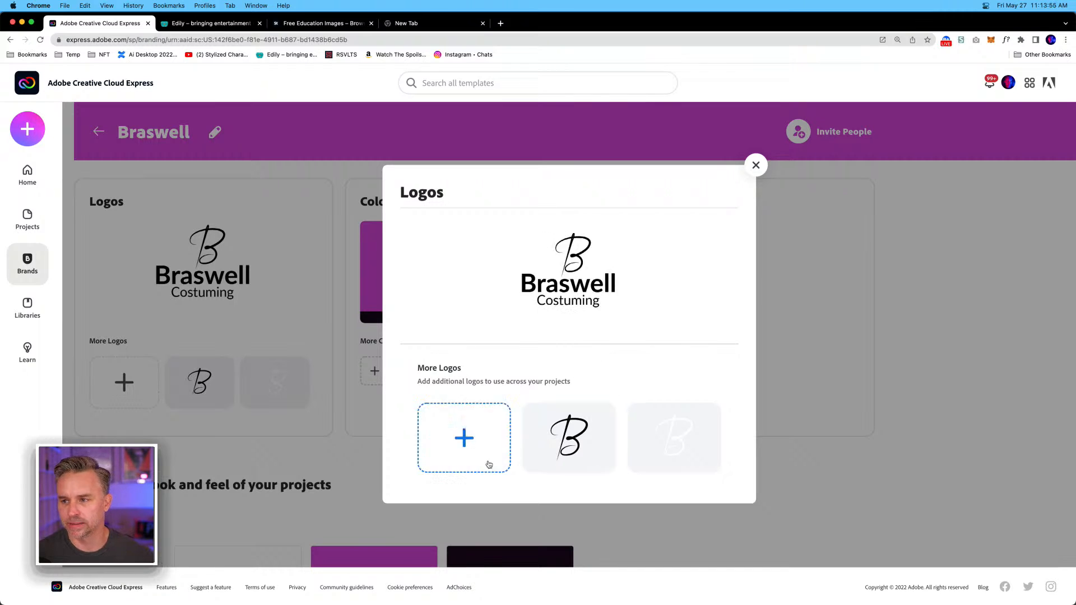
click(756, 165)
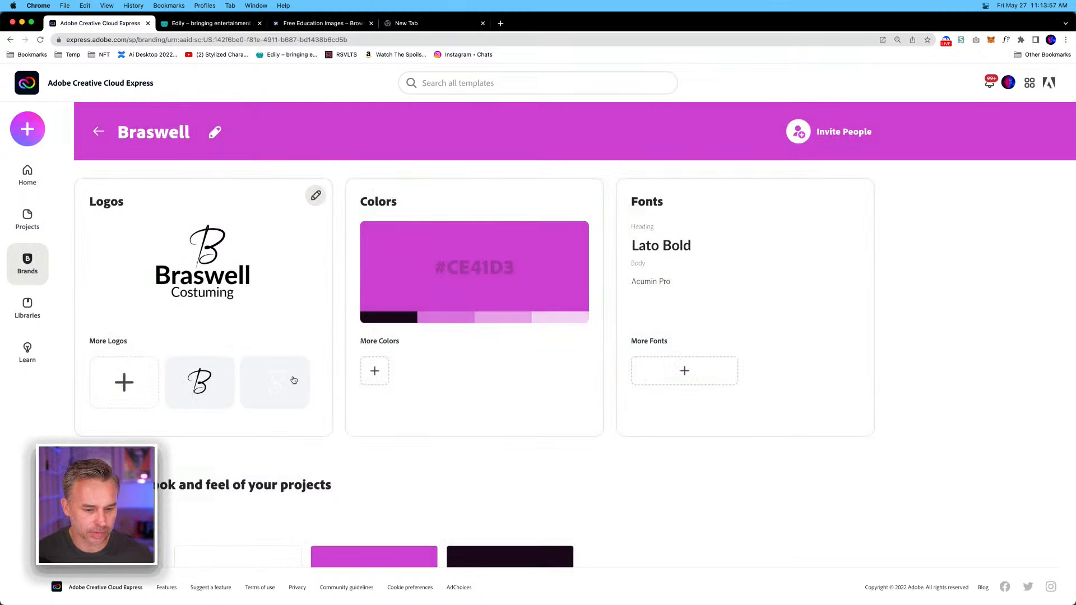
Add the purple #7440BF to the Braswell brand's additional colours.
click(390, 368)
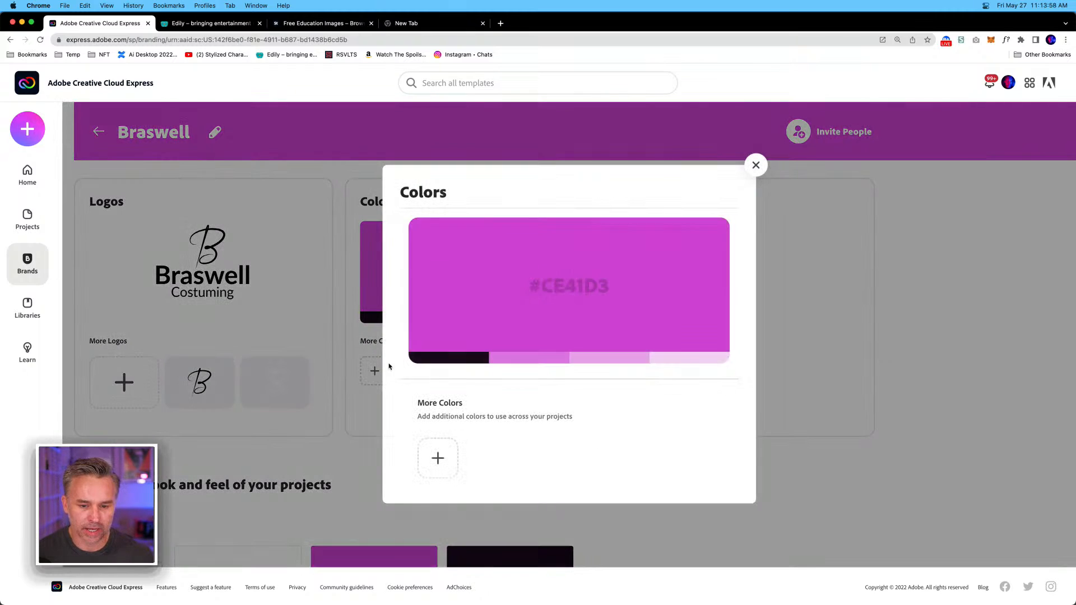
click(438, 458)
drag(557, 474, 555, 480)
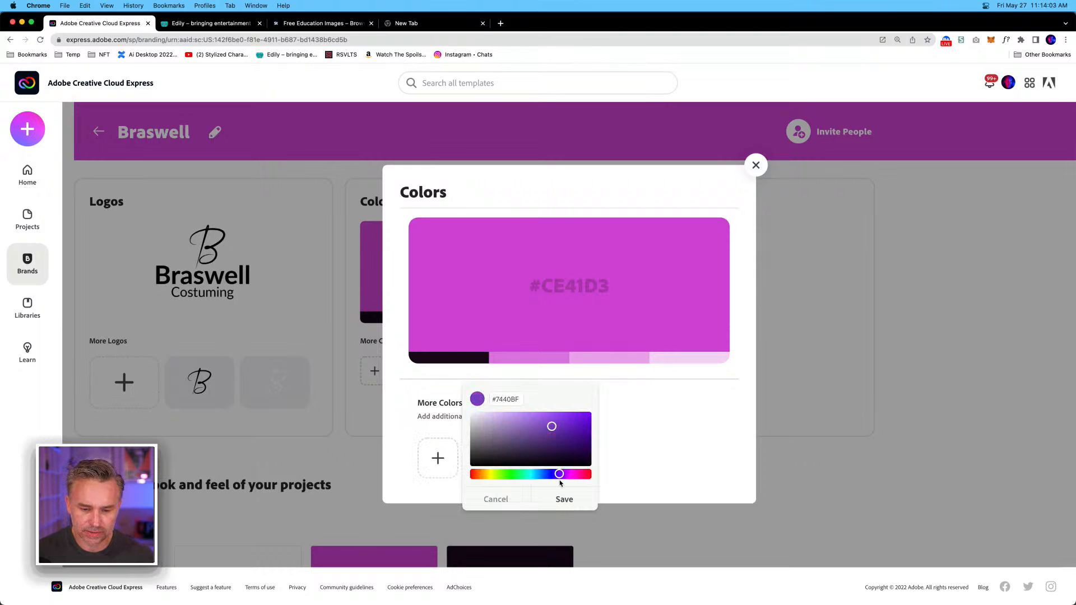
click(553, 502)
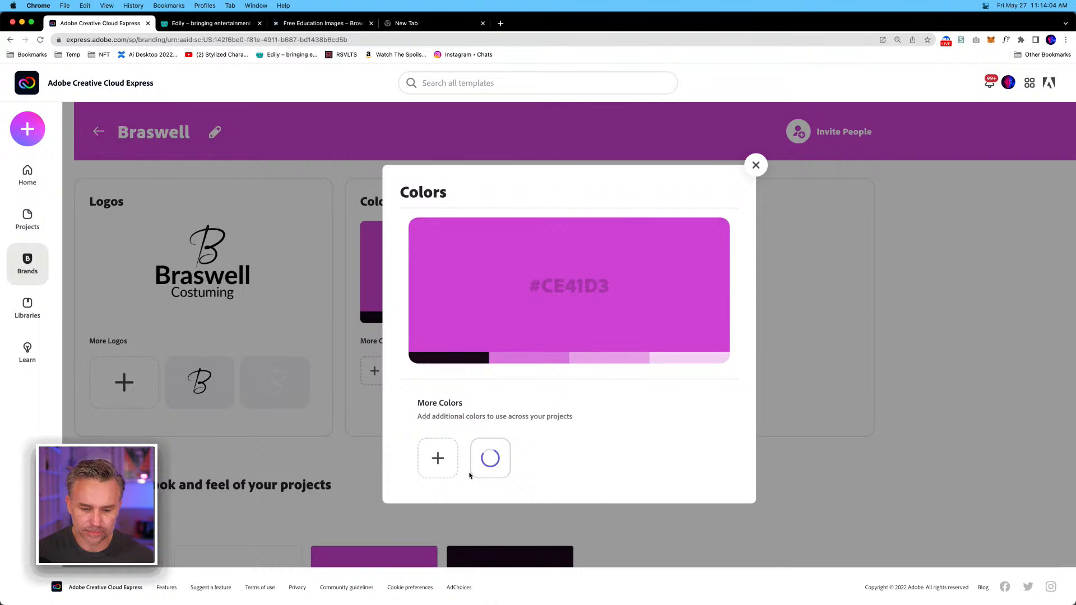
Add the bright yellow #FDF108 to the brand's additional colours.
click(434, 464)
drag(493, 477, 492, 478)
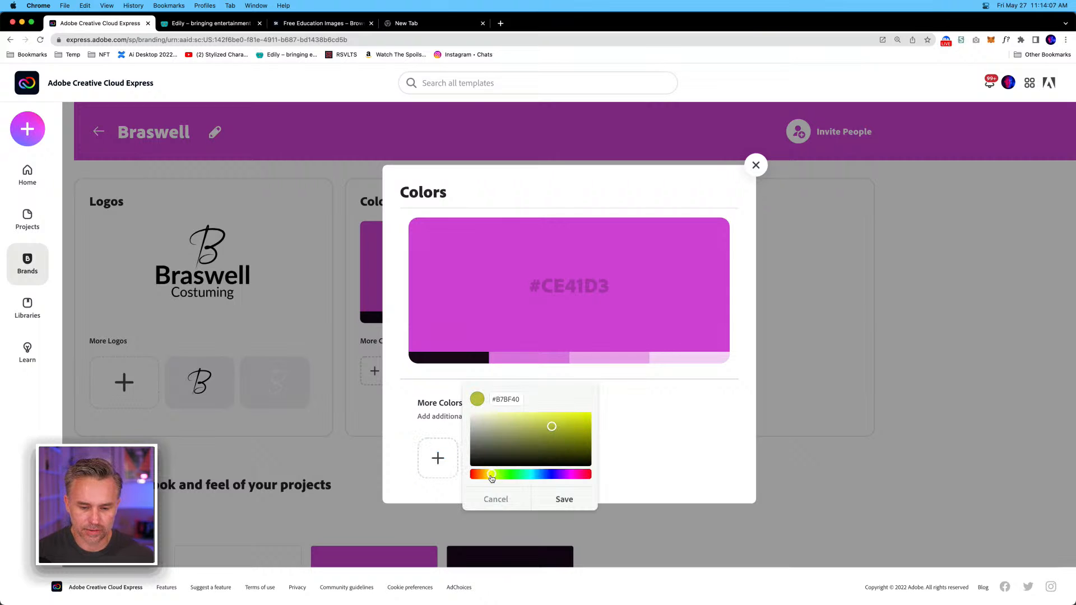
drag(543, 424, 587, 412)
drag(486, 477, 490, 477)
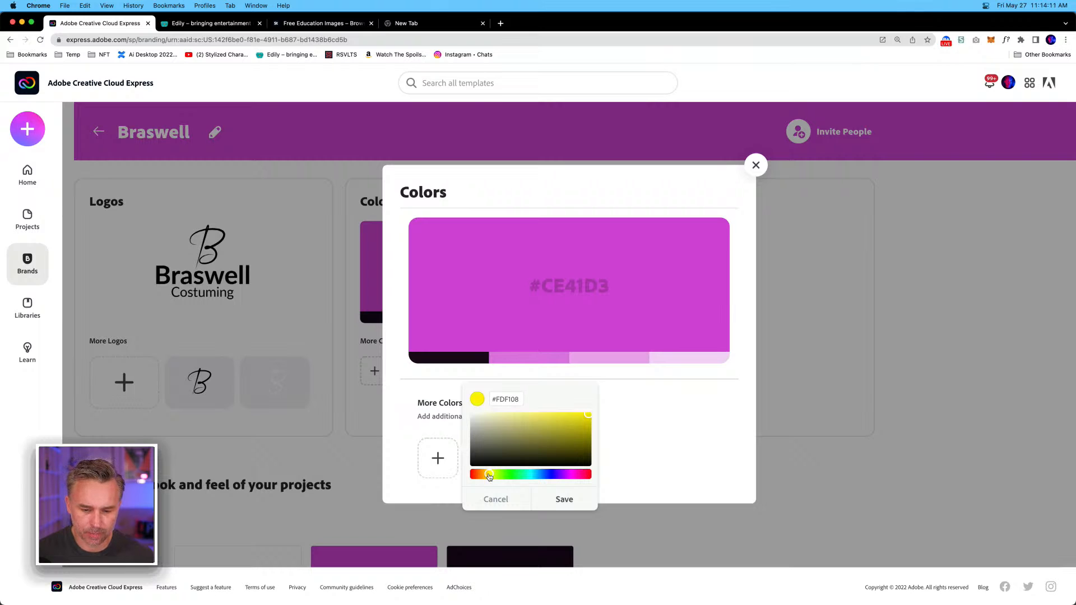
click(562, 500)
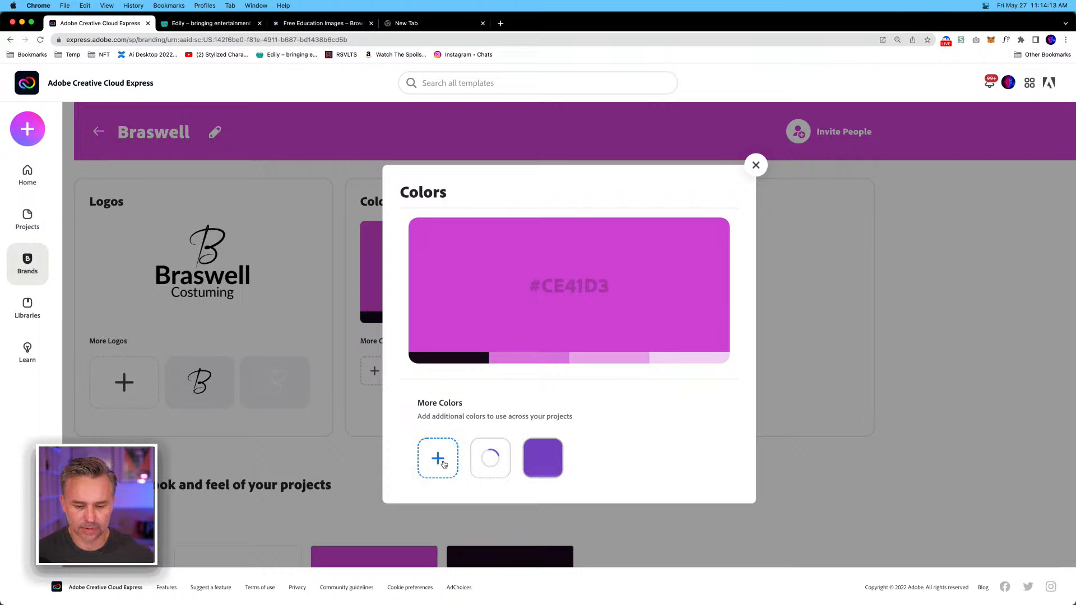
Add the light blue #3CD1FD to the brand's additional colours and close the colour settings.
click(437, 458)
click(536, 474)
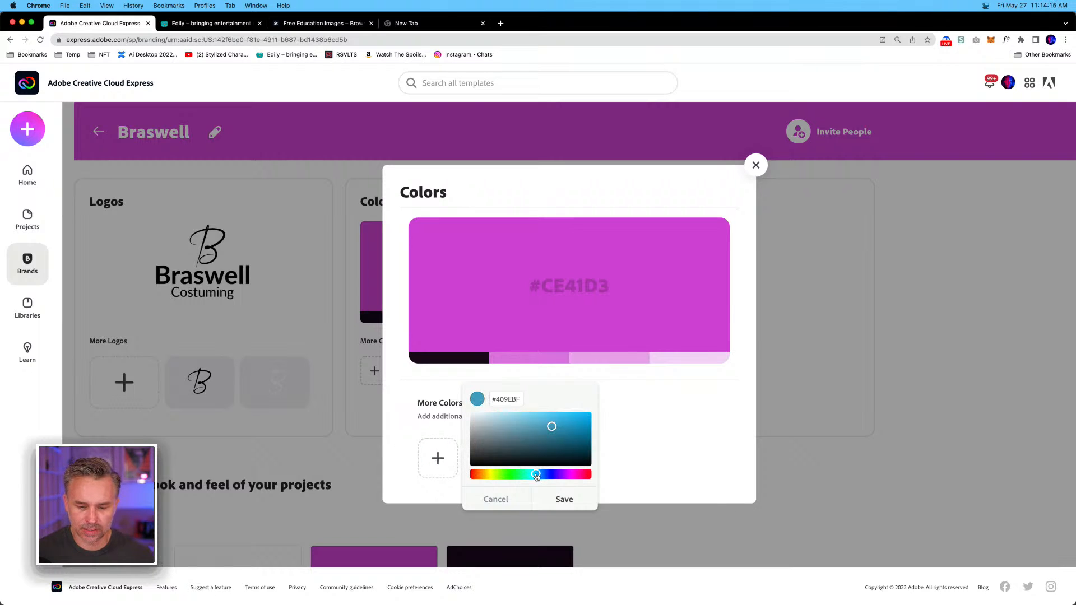
drag(552, 426, 562, 412)
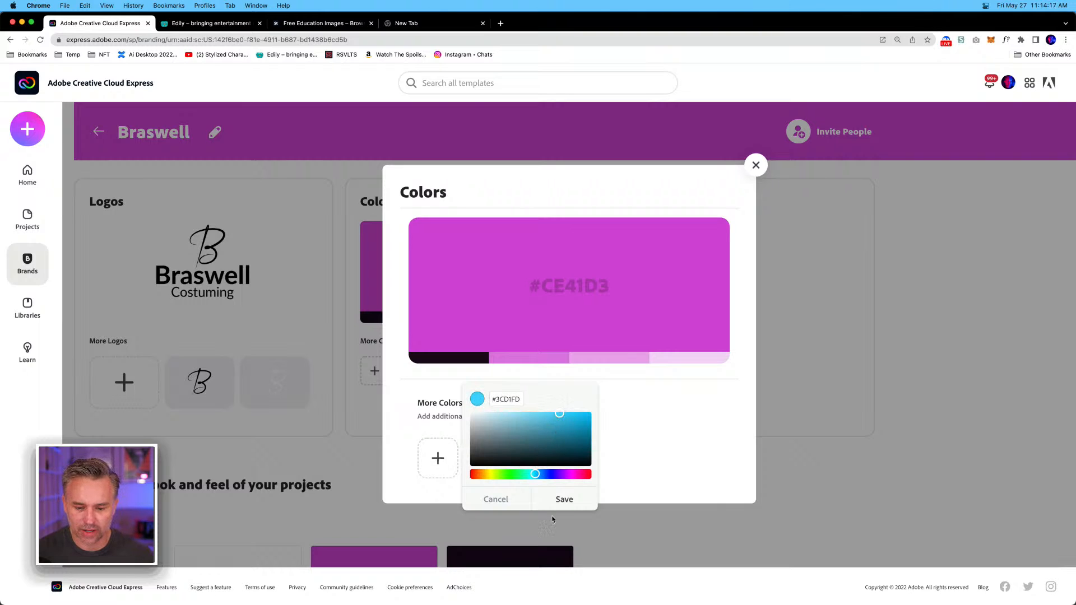
click(562, 500)
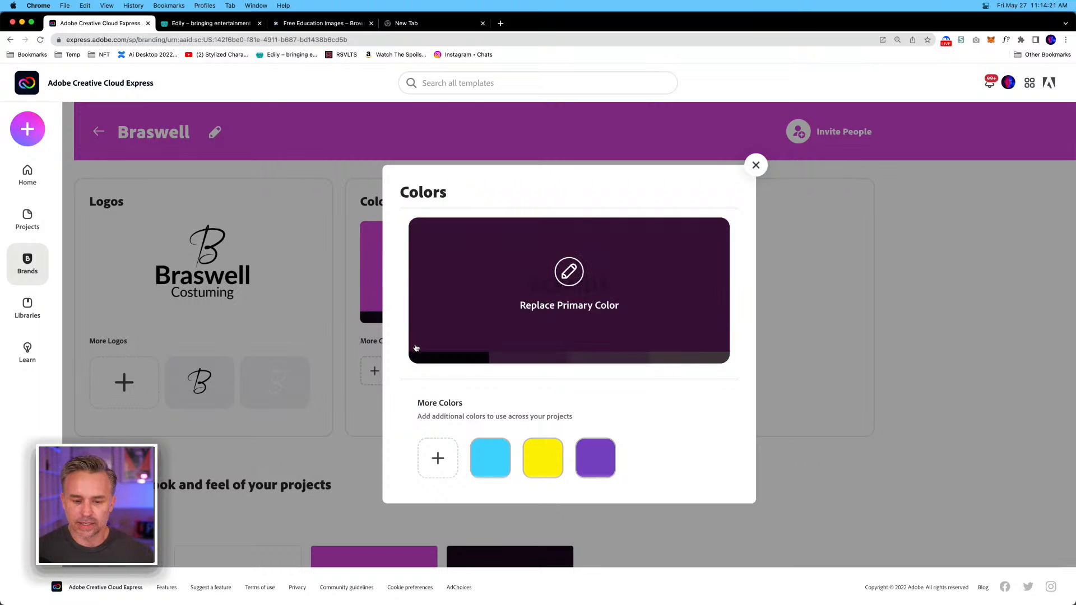
click(756, 166)
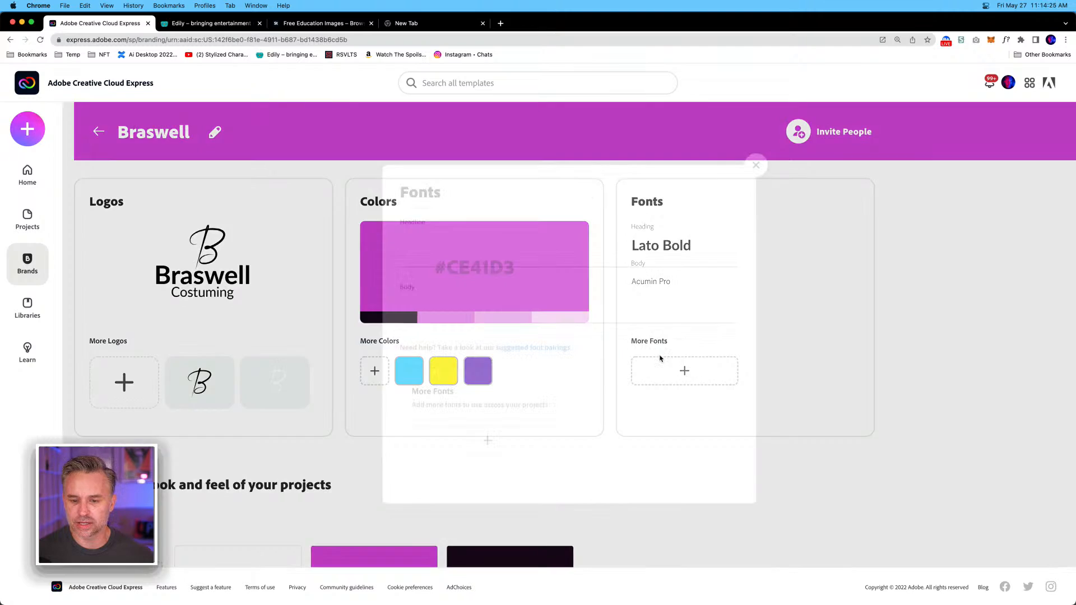
Open the Braswell brand's font settings.
click(687, 371)
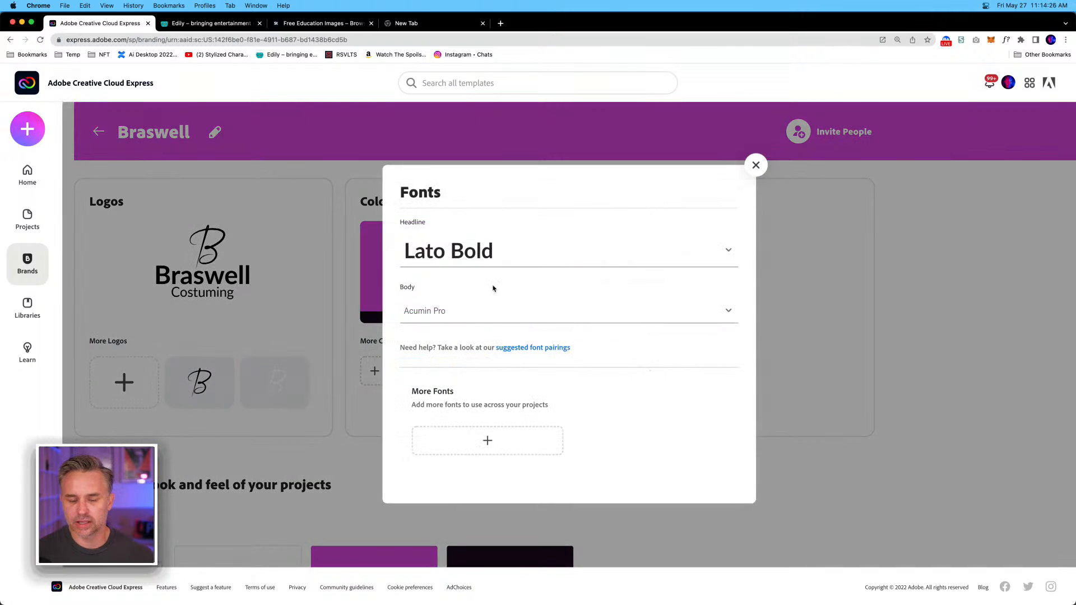
click(475, 316)
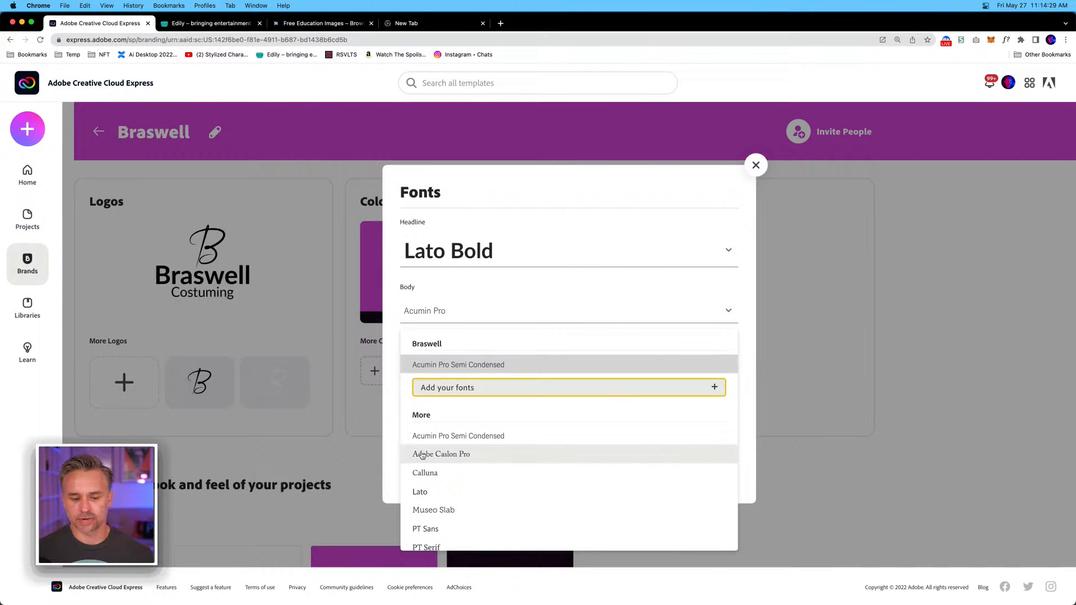
click(447, 495)
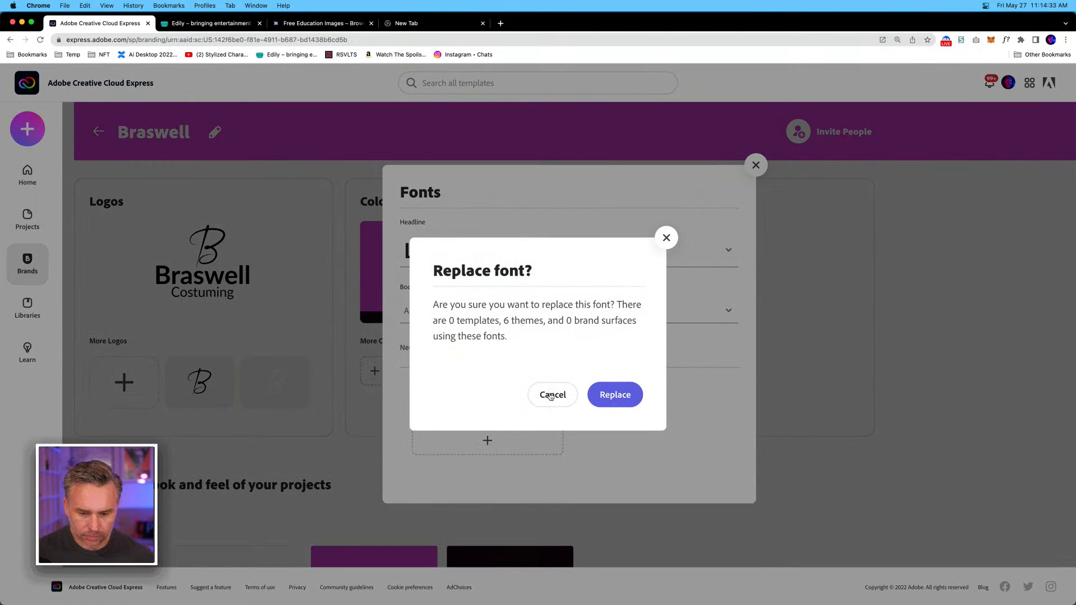
click(551, 396)
Replace the brand's body font with Lato and confirm the replacement.
click(448, 312)
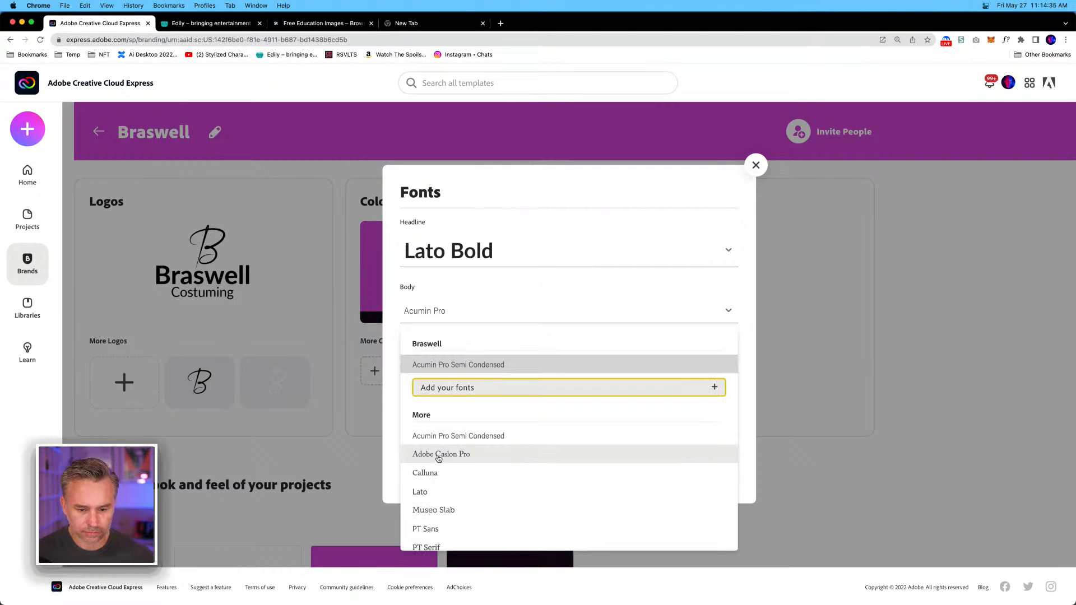
click(432, 493)
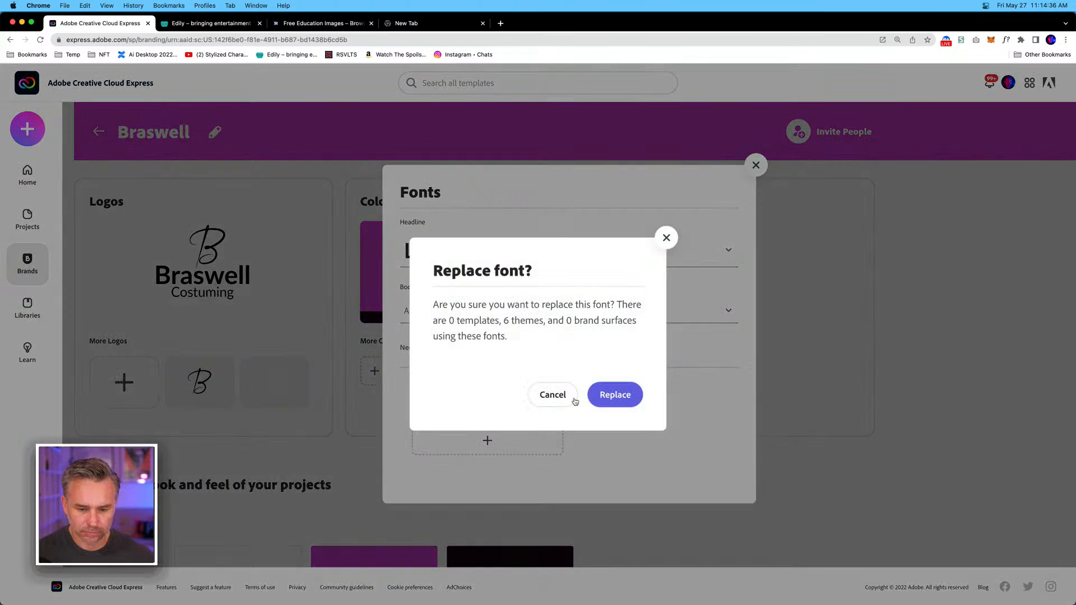
click(609, 399)
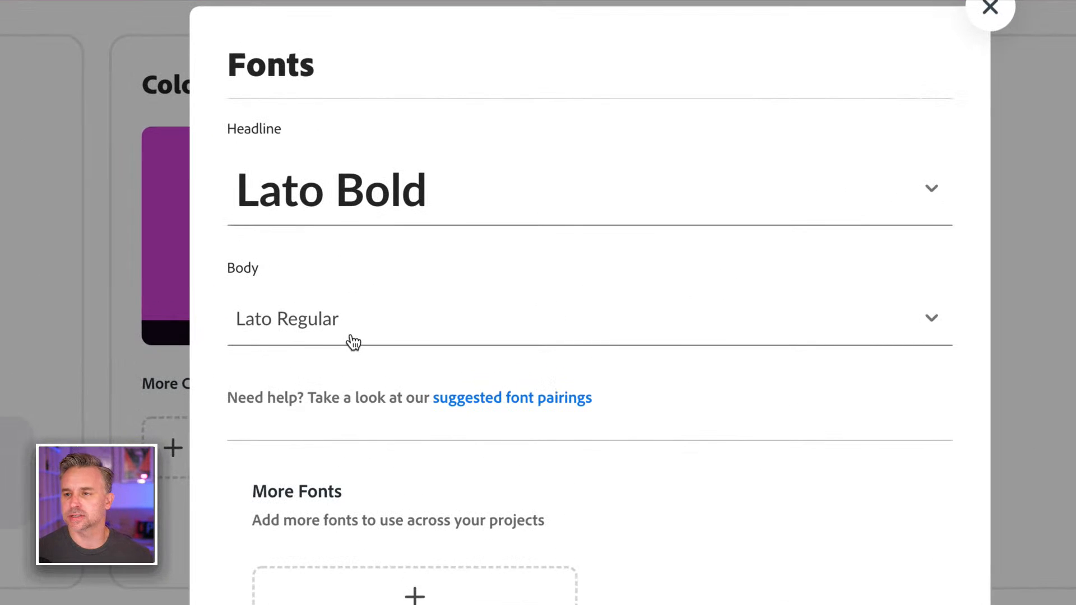
Replace the brand's headline font with Local Brewery Bold and confirm the replacement.
click(533, 197)
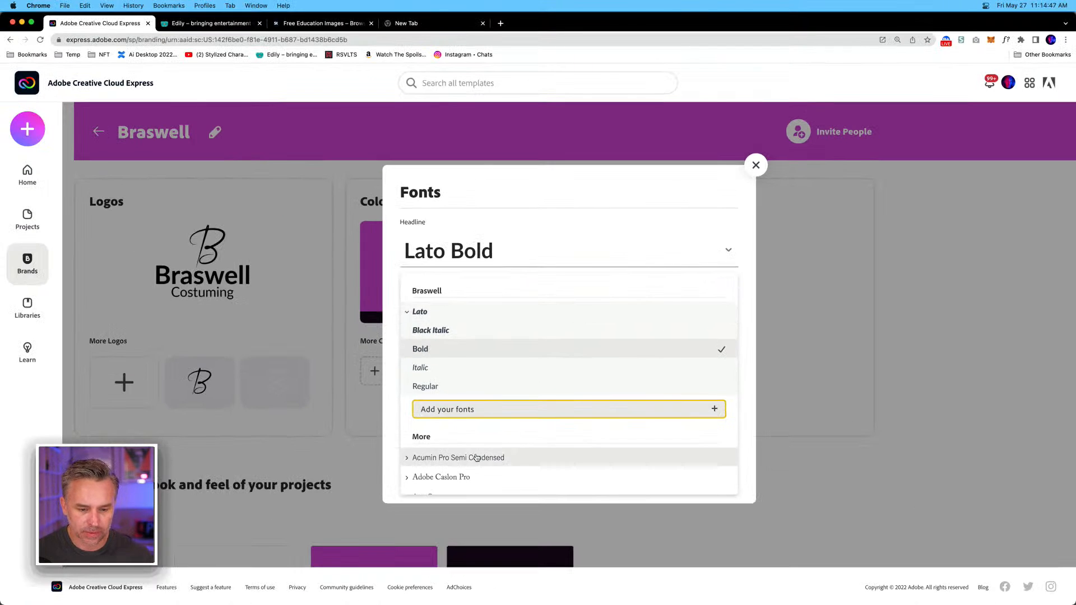
scroll(476, 381, down, 5)
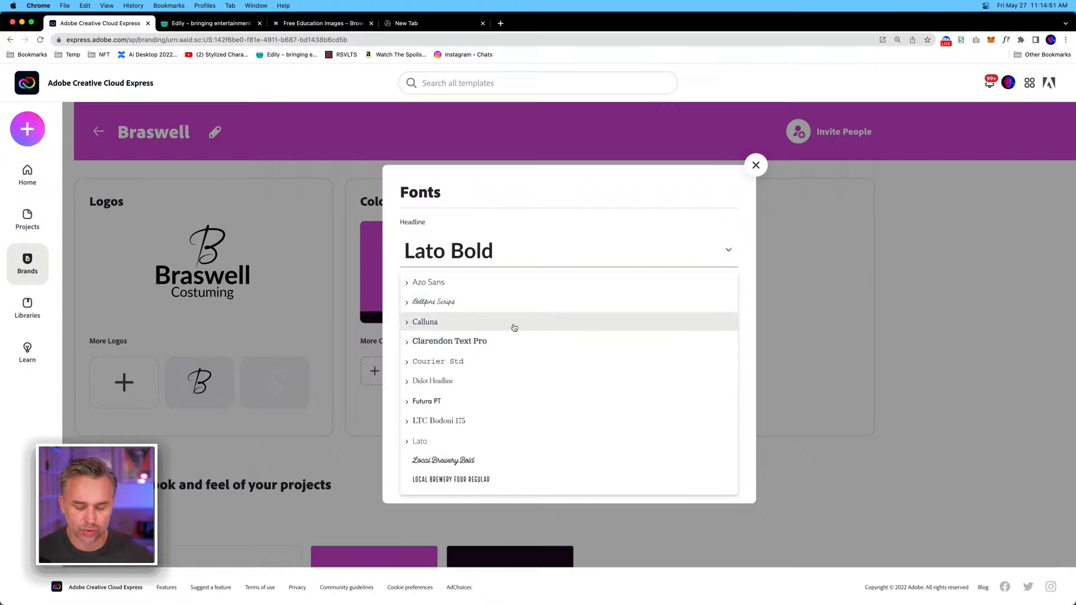
click(461, 460)
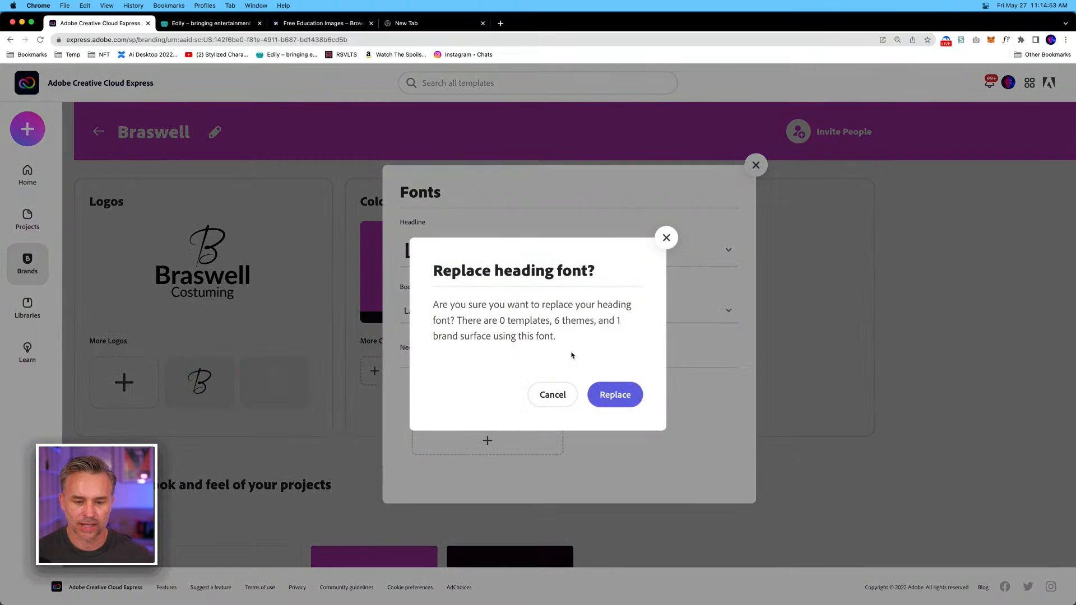
click(604, 395)
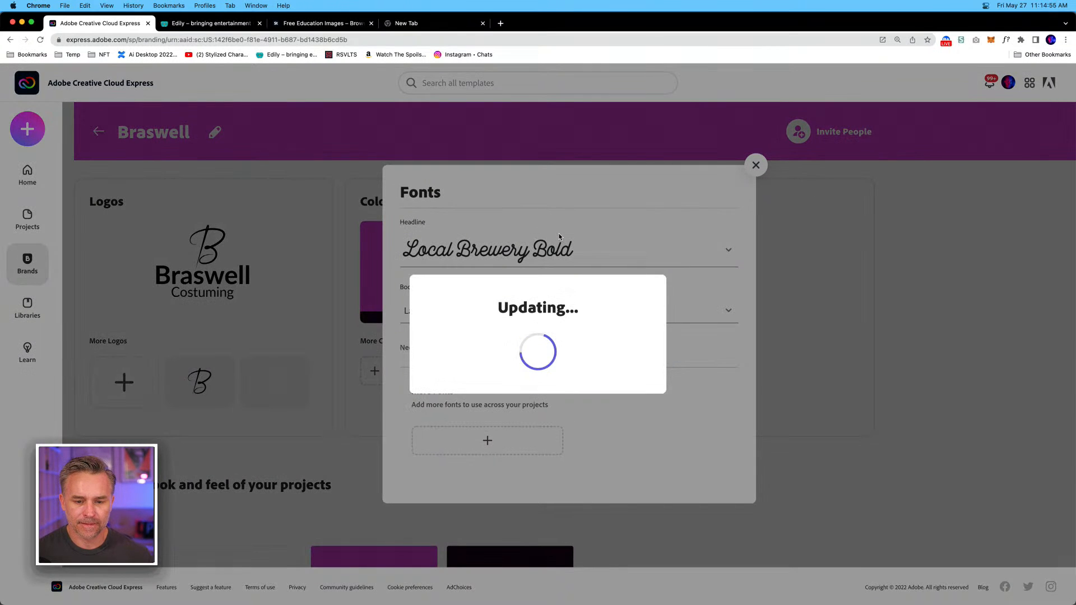
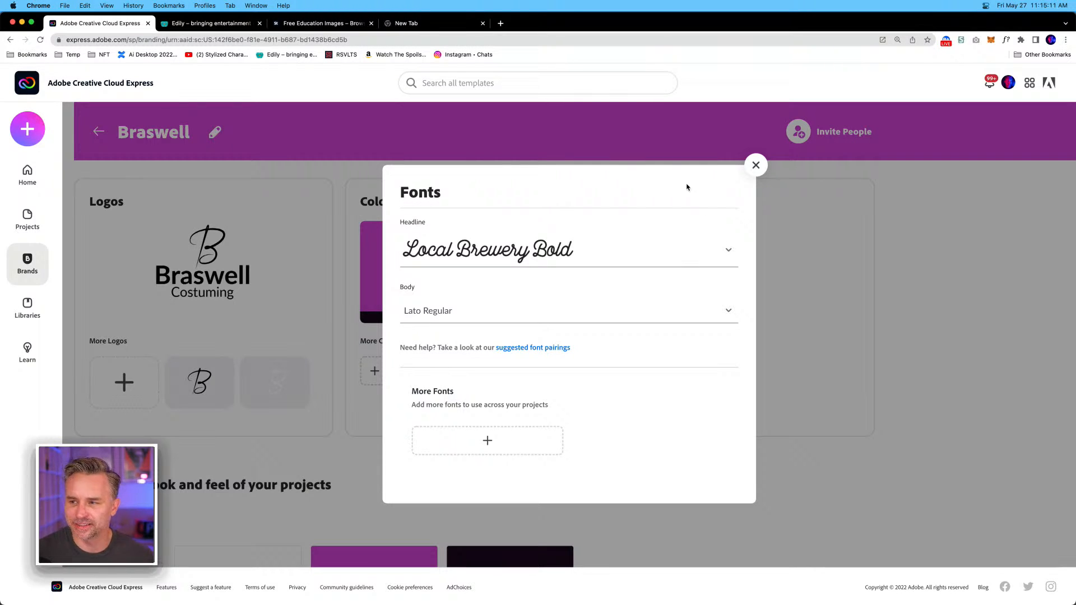
Close the font settings and replace the brand's yellow additional colour with turquoise #08FDD9, saving the change.
click(757, 165)
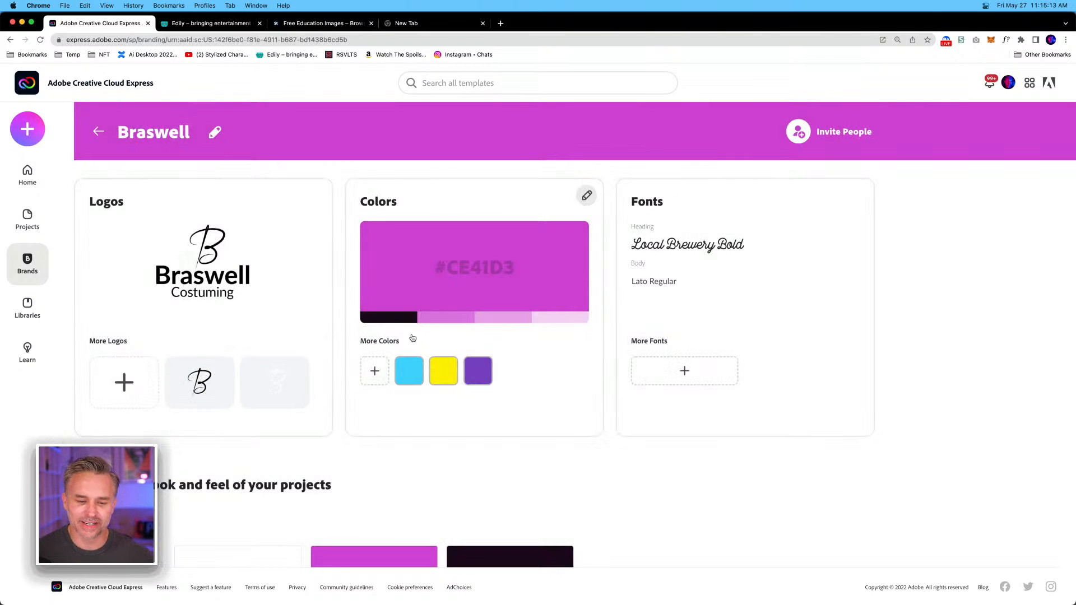
click(445, 376)
click(537, 452)
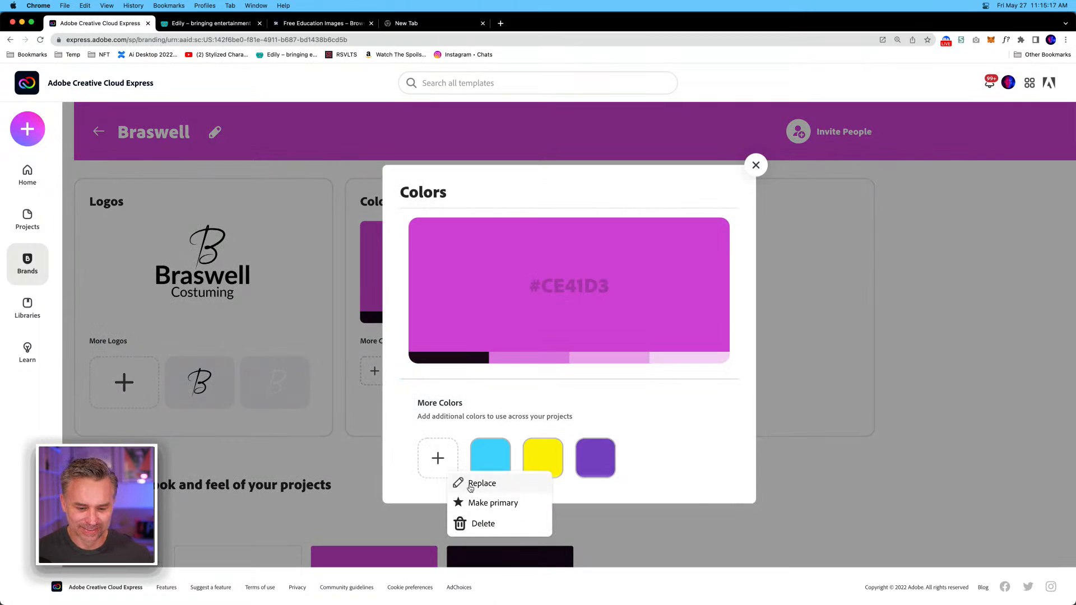
click(476, 484)
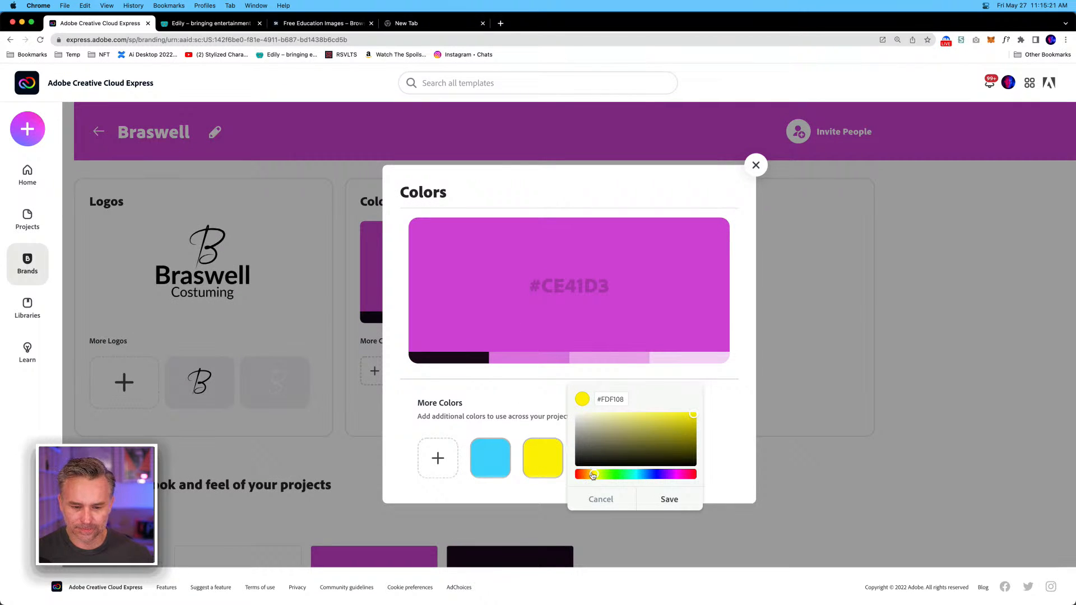
drag(593, 475, 633, 477)
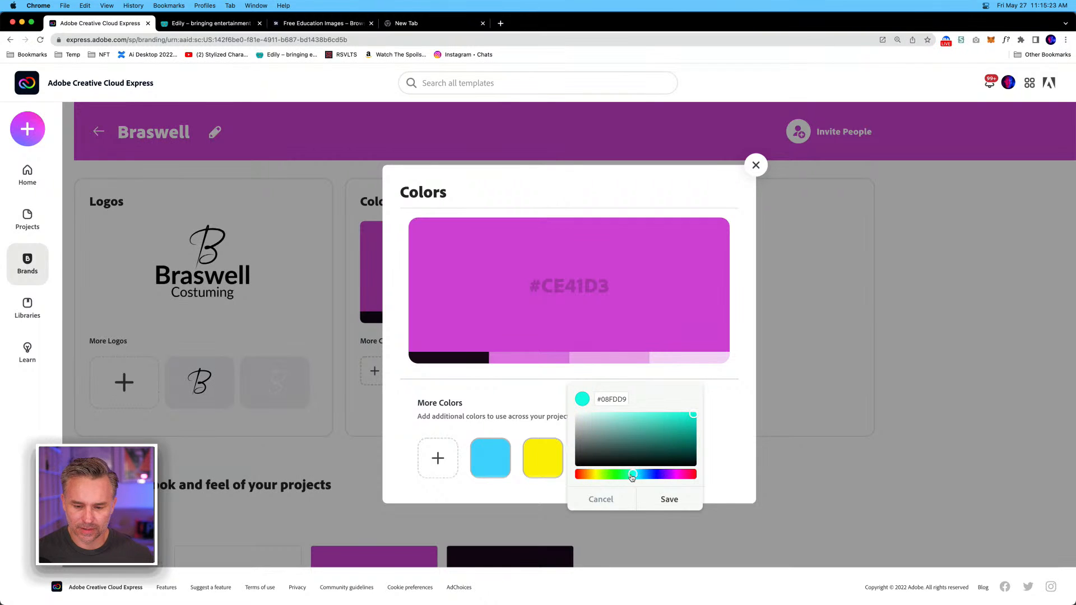
click(668, 500)
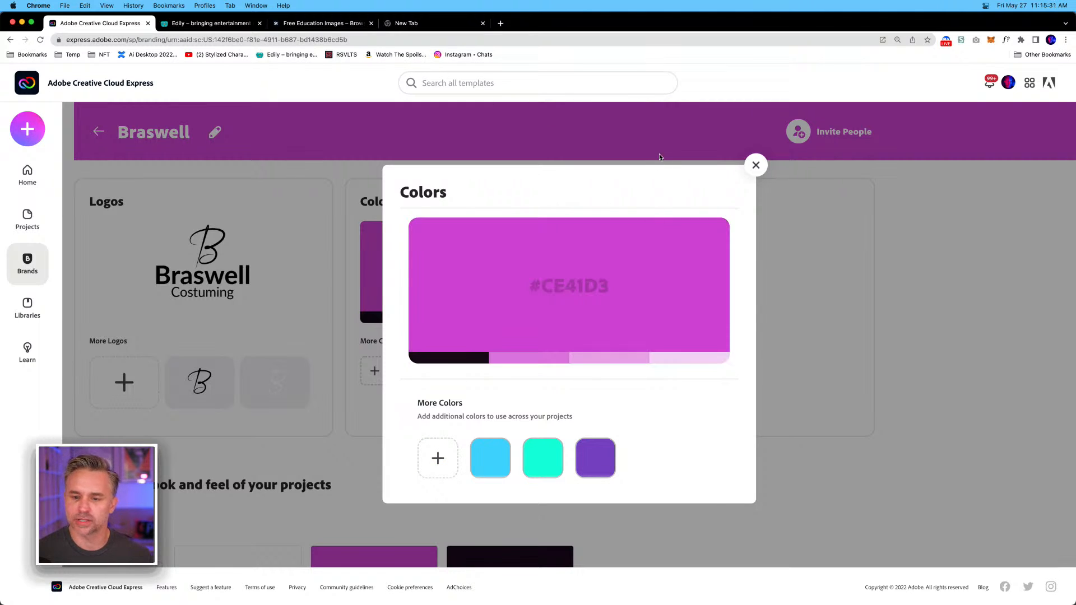
click(754, 166)
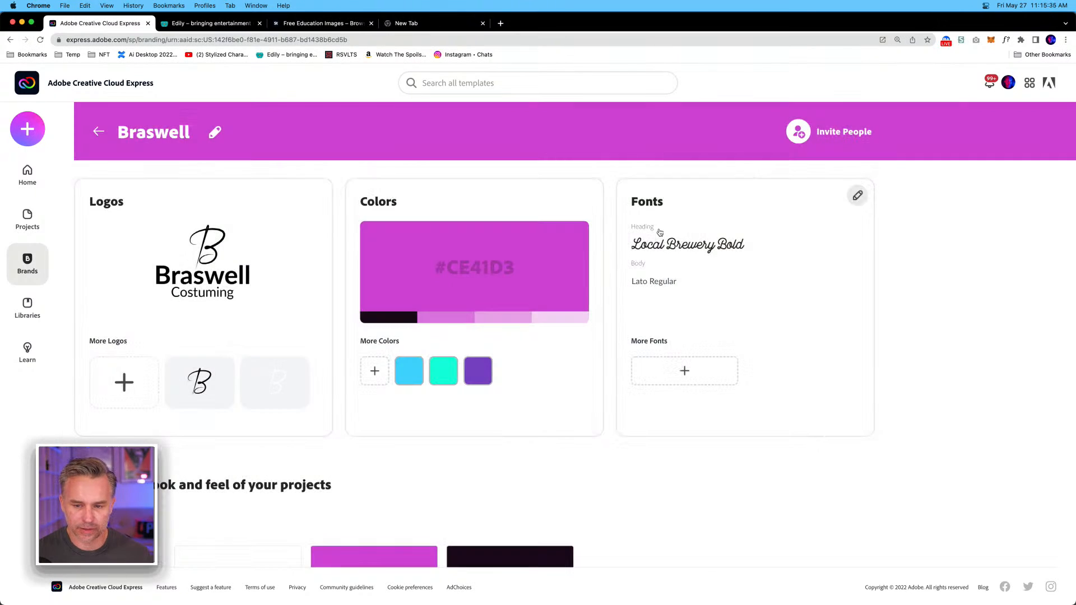
scroll(395, 448, down, 3)
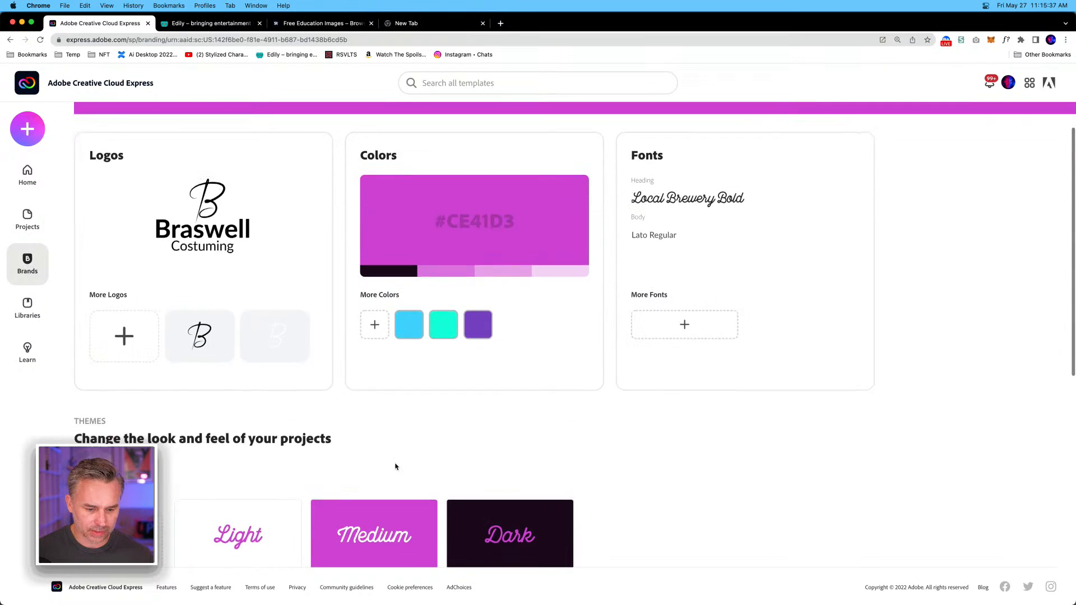
scroll(346, 430, up, 3)
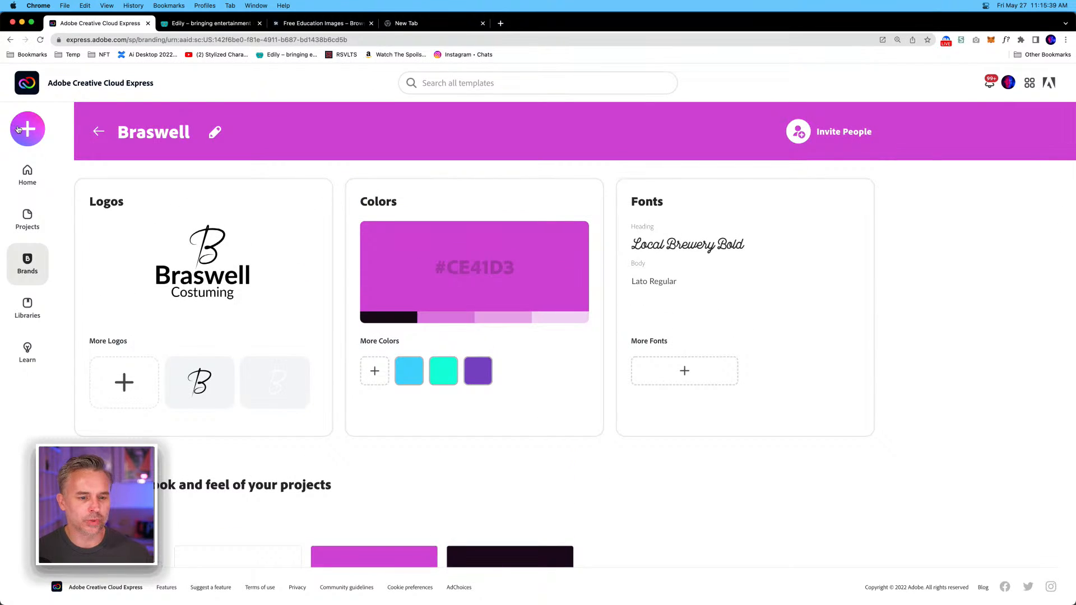
click(848, 131)
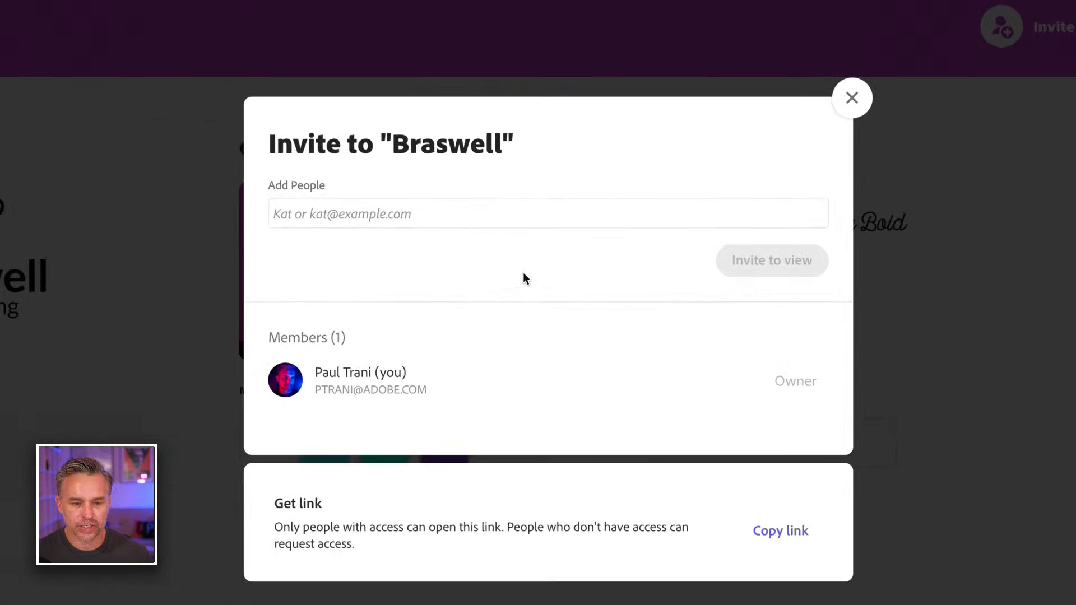
click(432, 209)
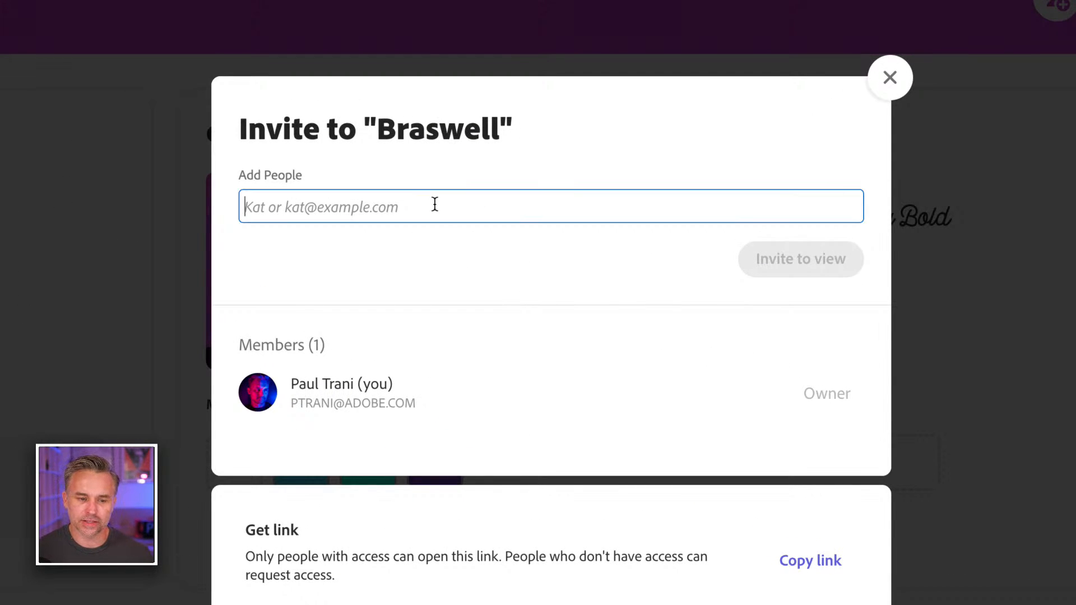
text(stony)
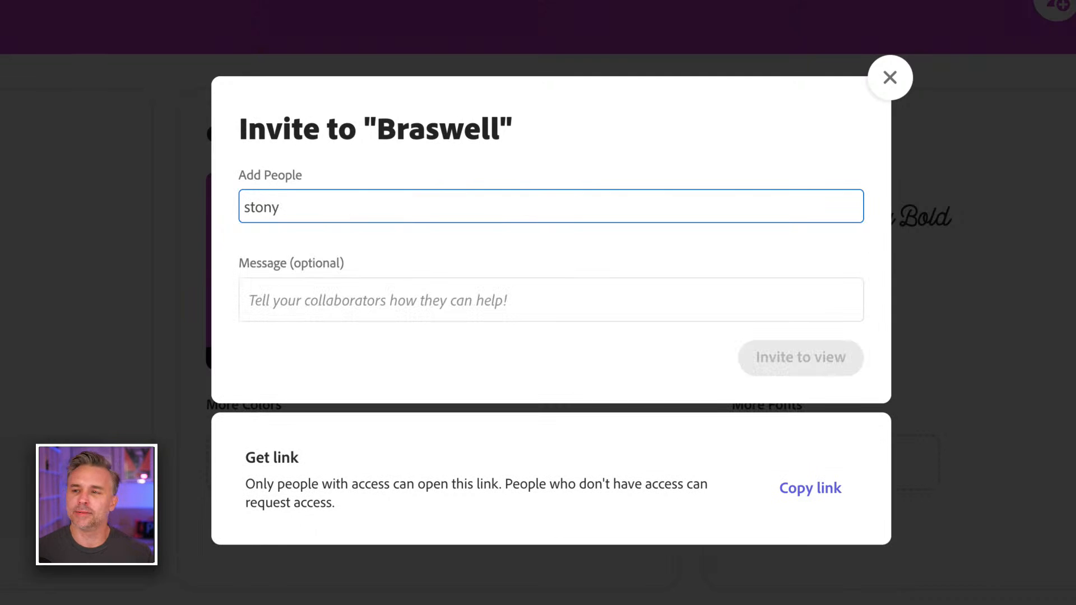
key(BackSpace)
text(ey@)
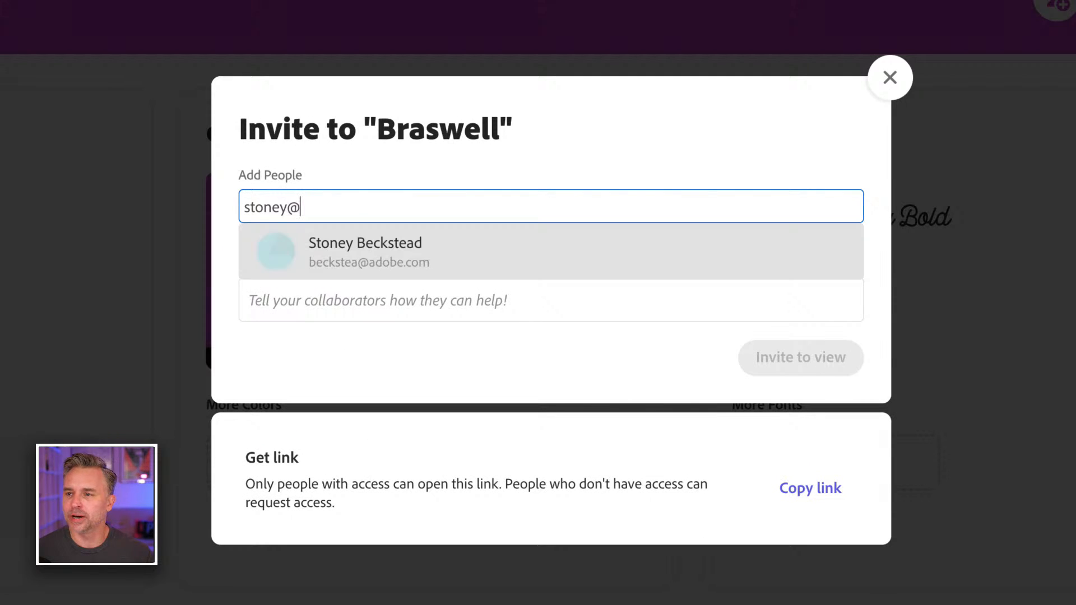
key(BackSpace)
key(BackSpace)
key(BackSpace)
key(BackSpace)
key(BackSpace)
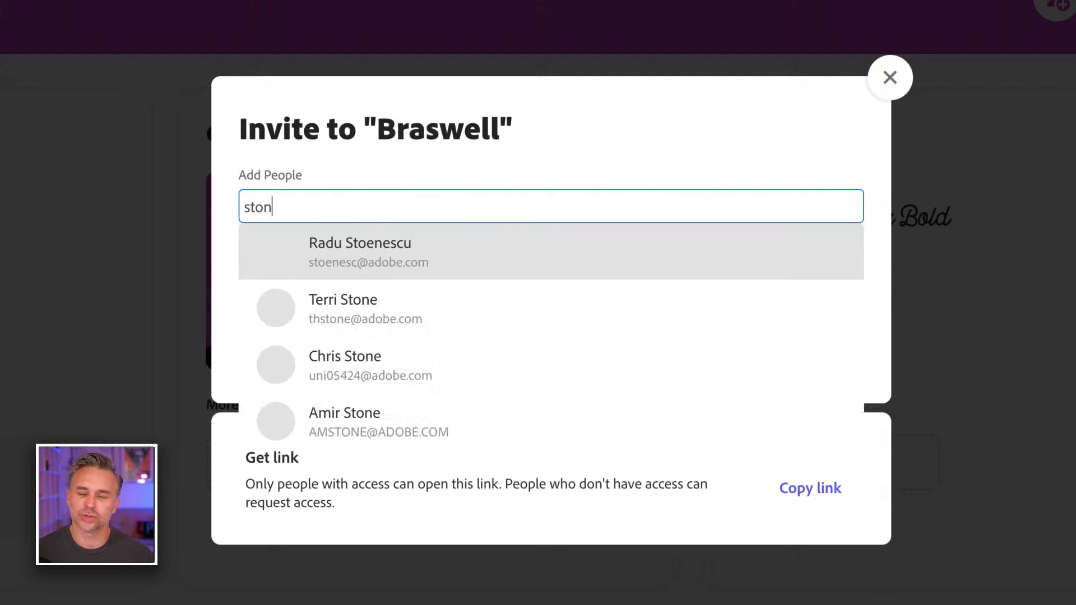
key(BackSpace)
key(BackSpace)
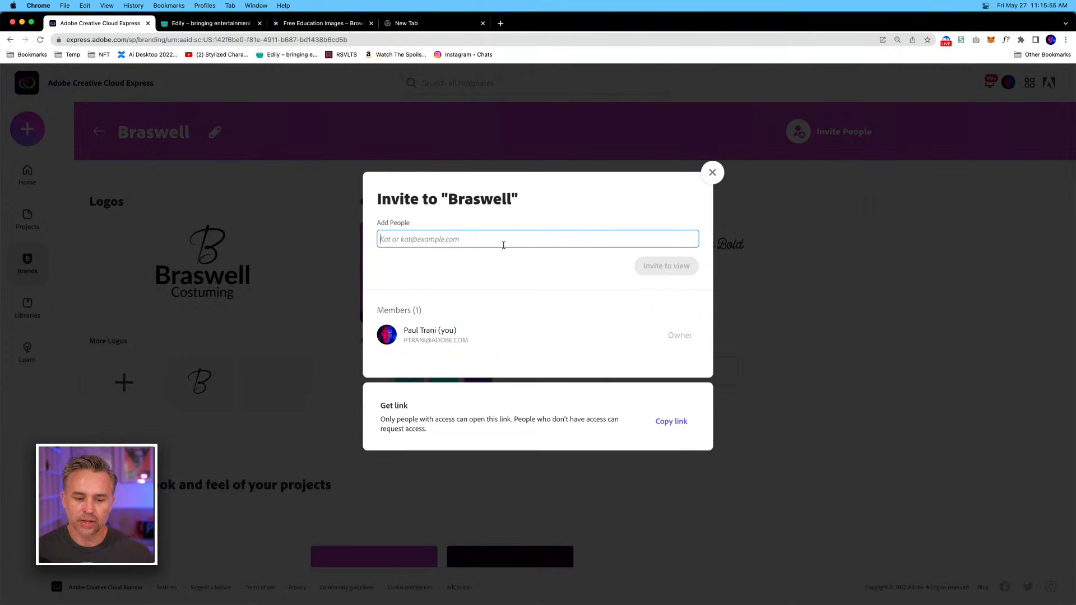
click(521, 311)
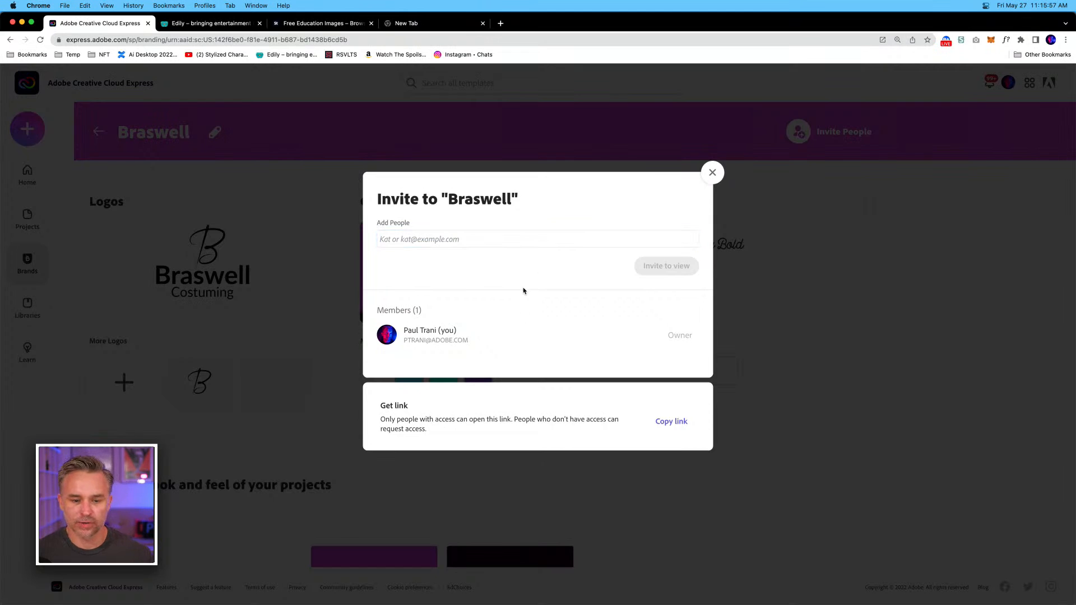
click(712, 172)
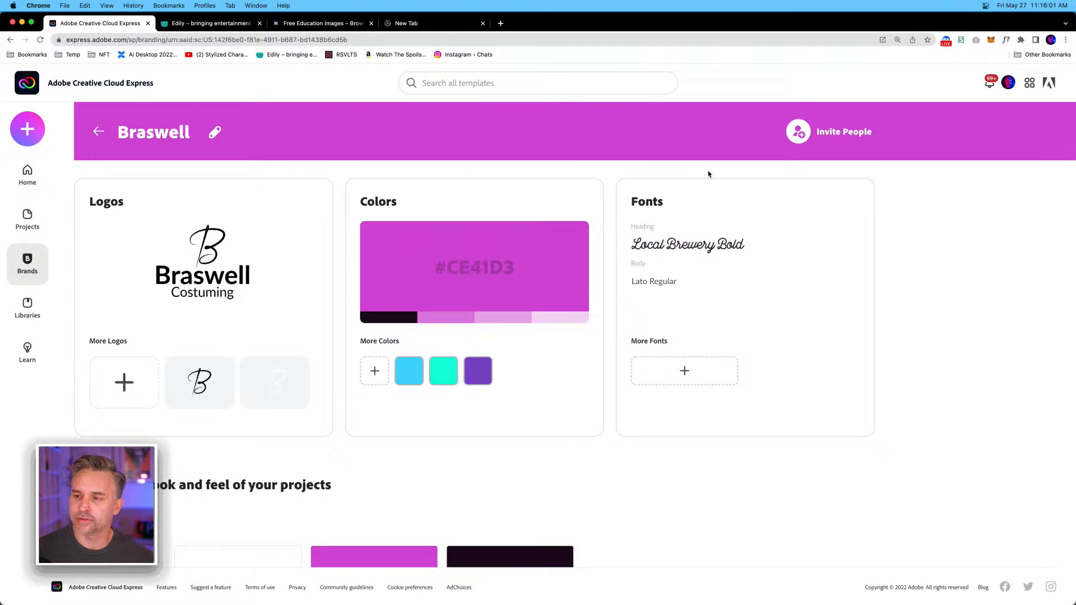
Create a new Instagram story project and search its templates for costumes.
click(23, 127)
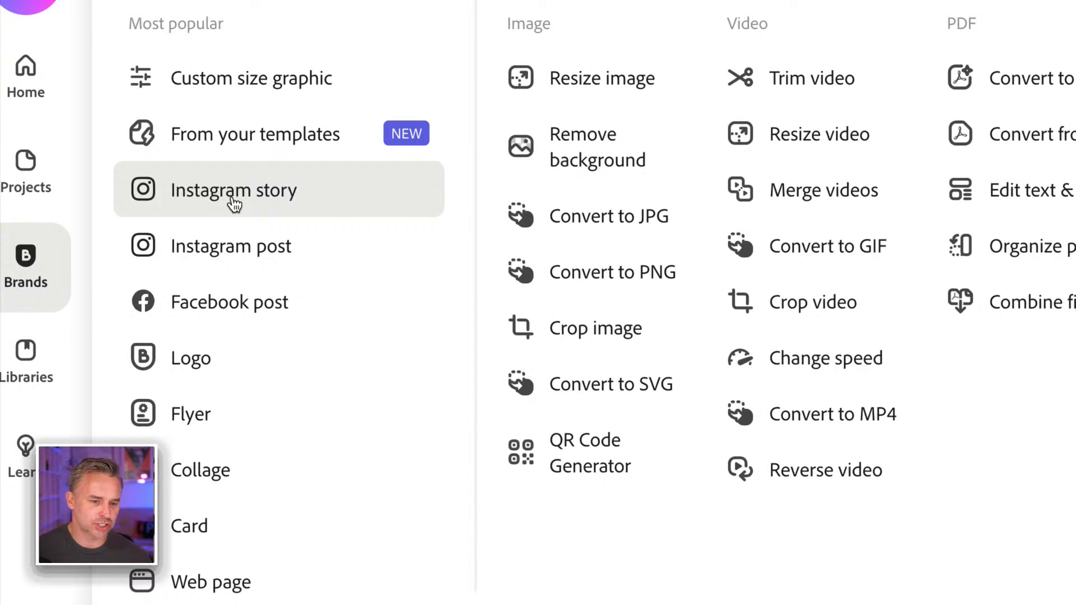
click(168, 190)
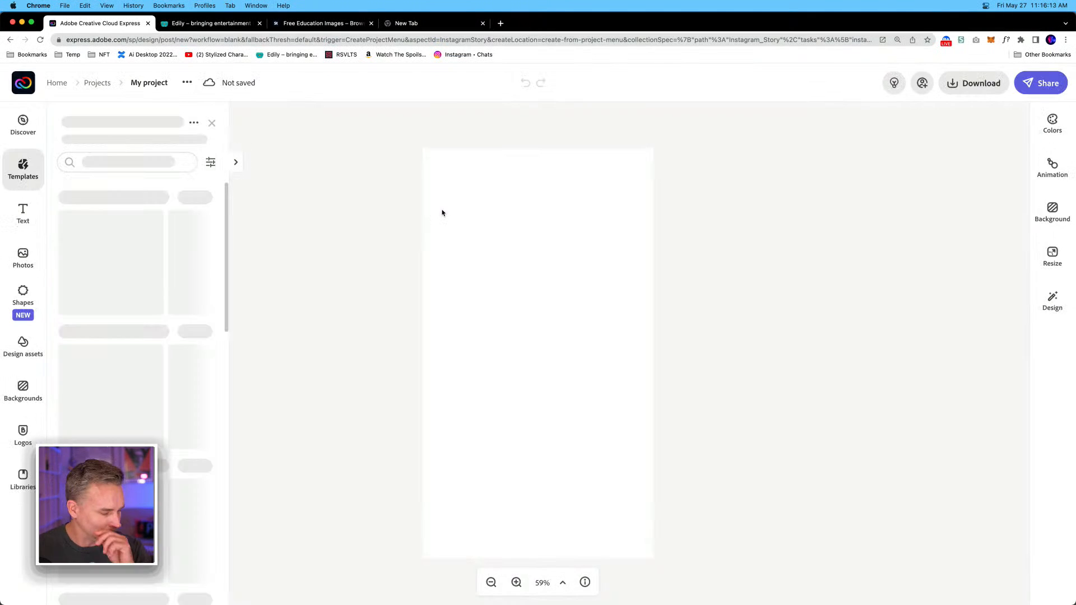
click(152, 162)
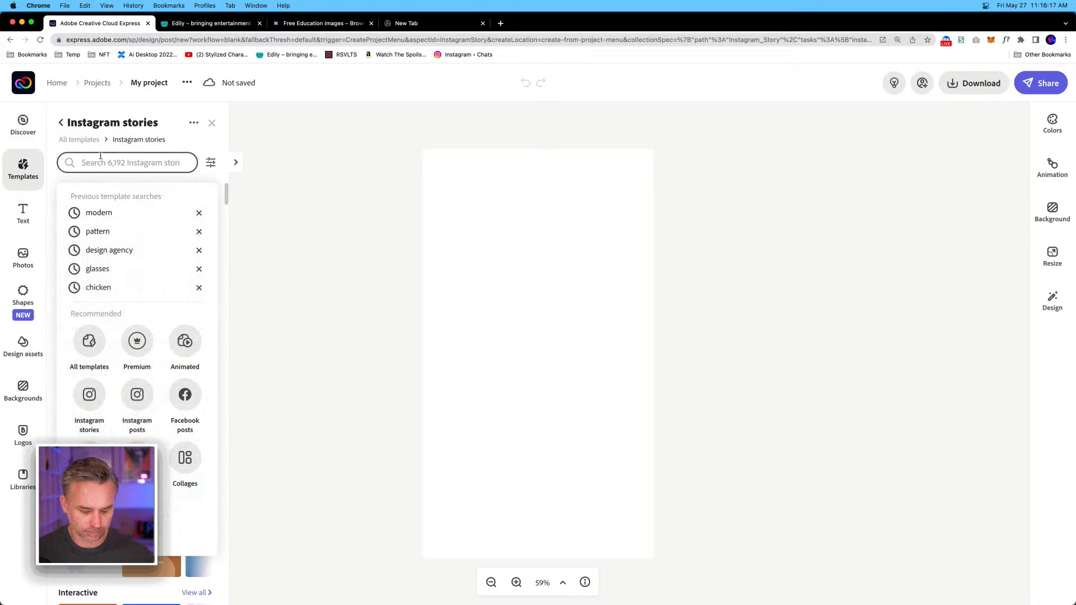
text(fashion)
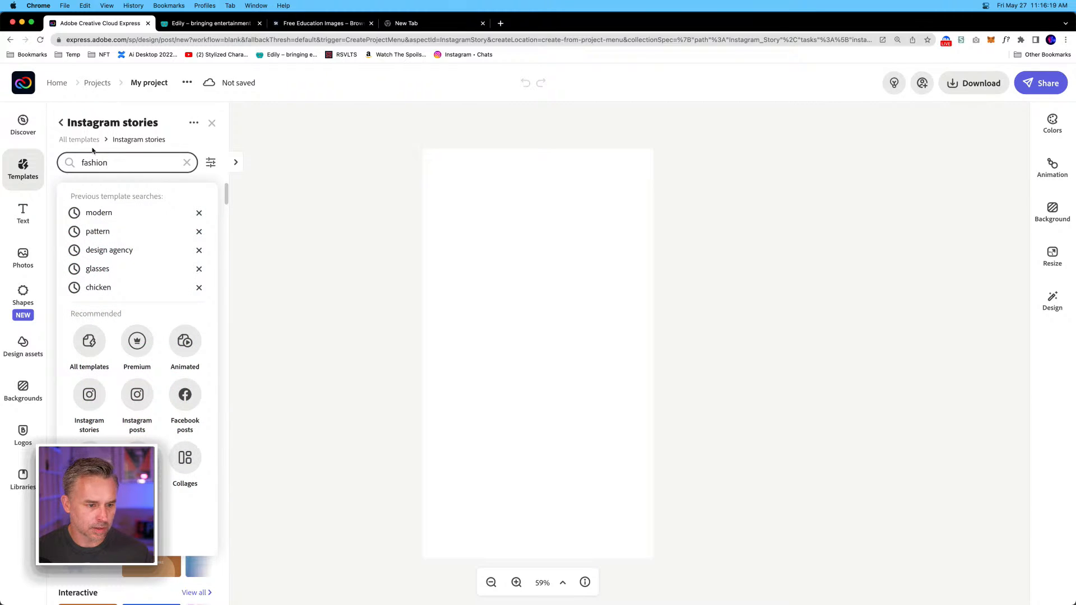
double_click(95, 162)
text(costu)
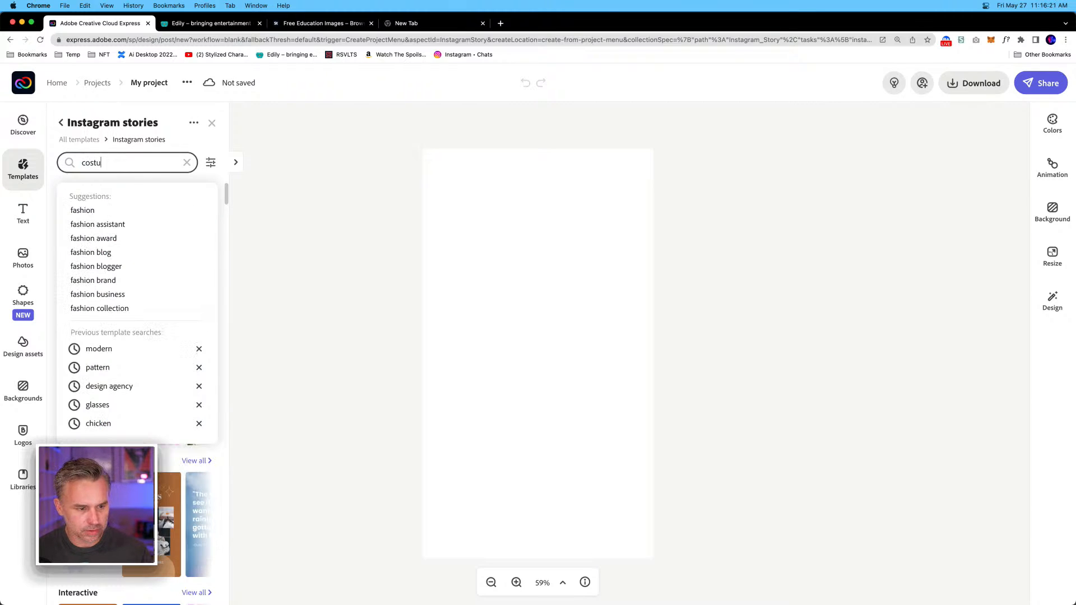
text(mes)
key(Return)
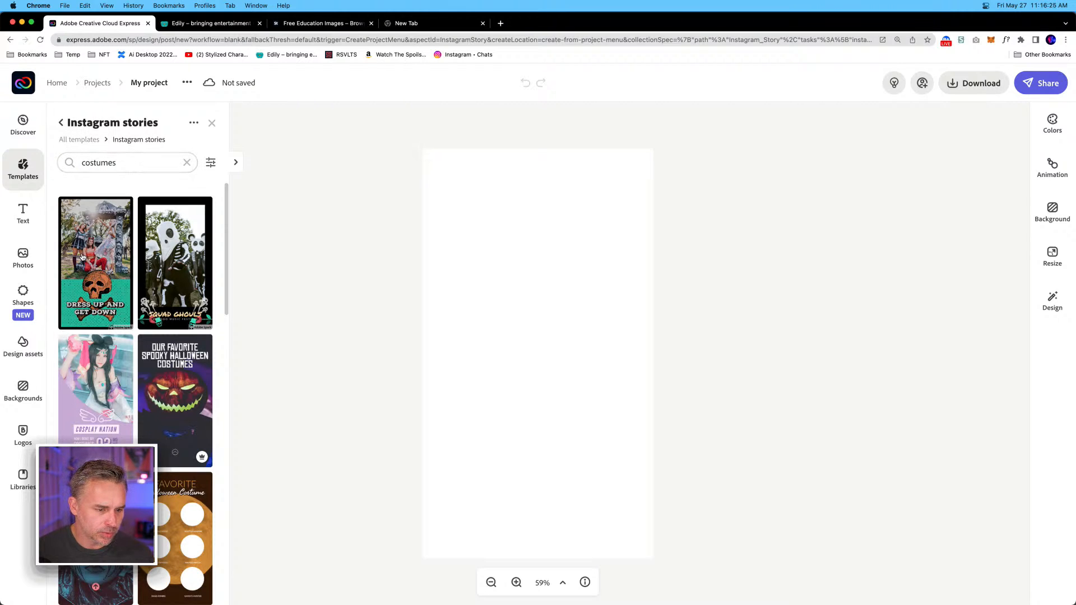
Apply the "Dress Up and Get Down" template to the Instagram story and close the template browser.
click(87, 394)
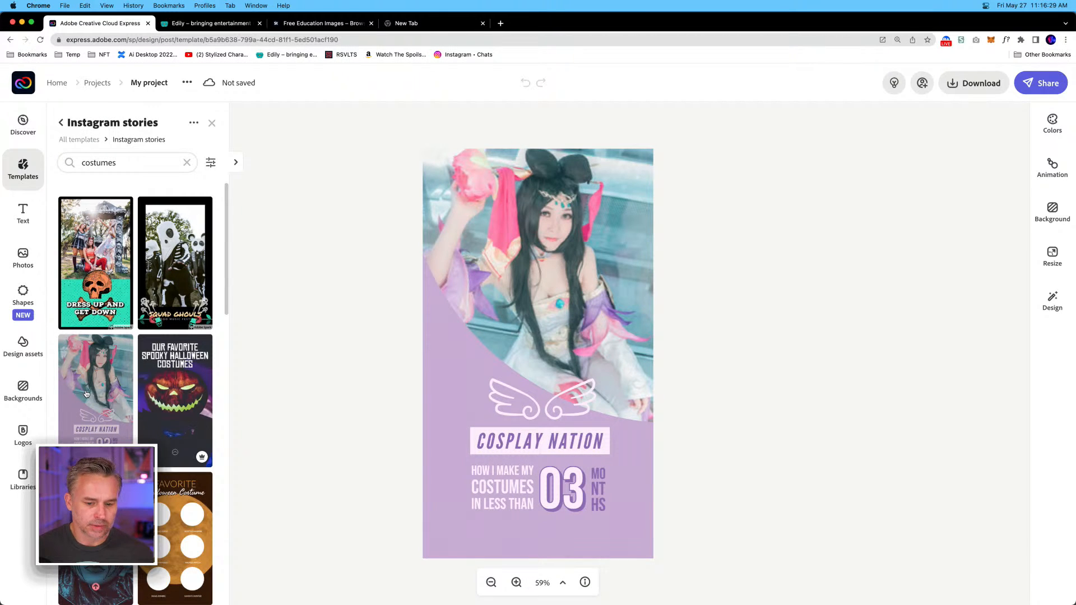
click(105, 283)
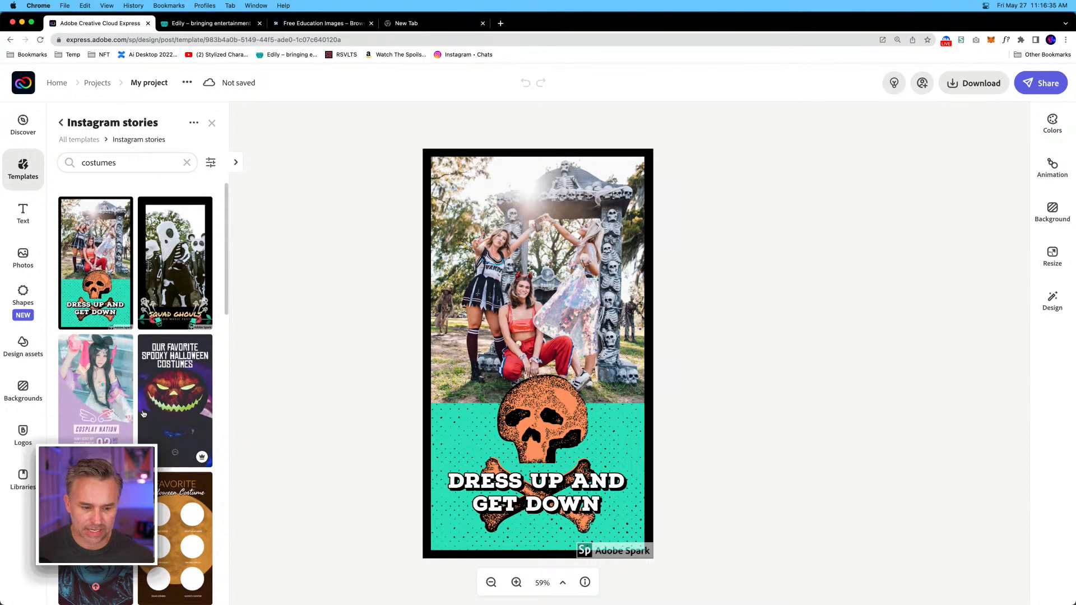
scroll(146, 412, down, 5)
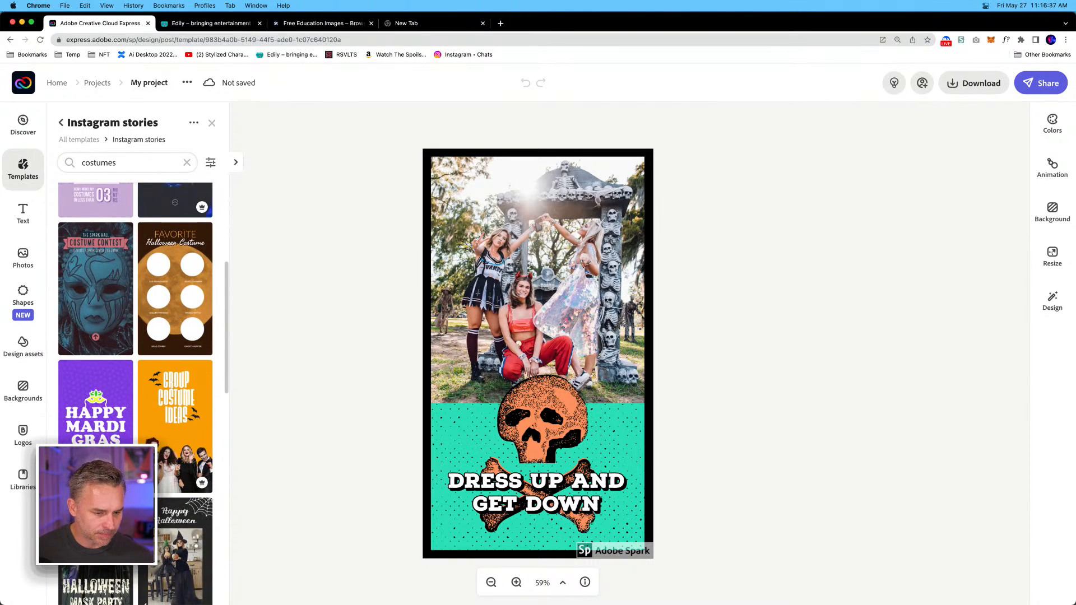
scroll(178, 523, down, 2)
scroll(177, 523, down, 2)
scroll(177, 523, down, 1)
scroll(174, 521, up, 6)
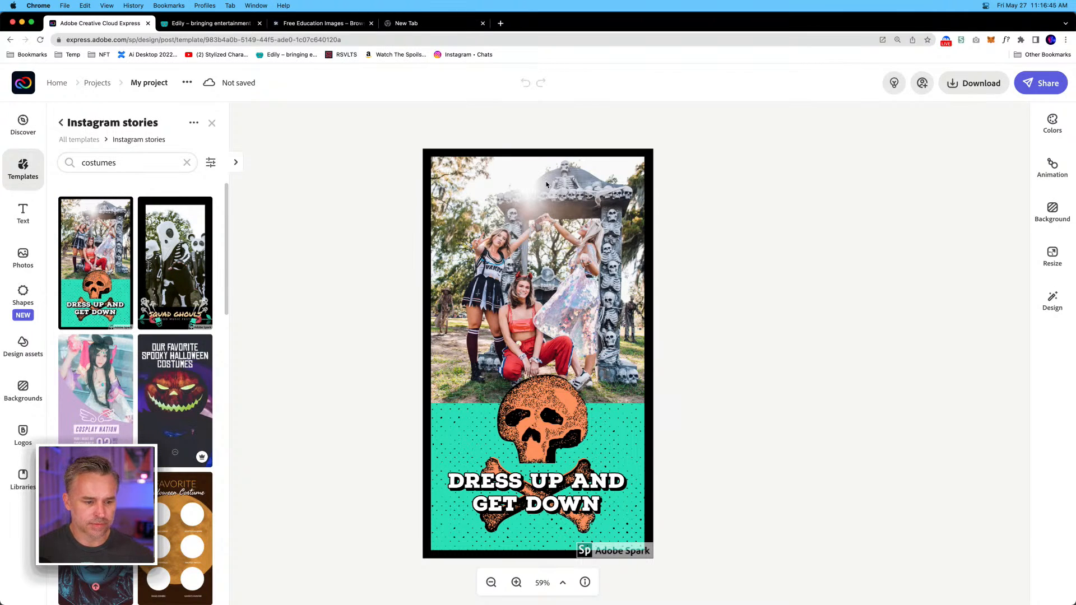
click(452, 128)
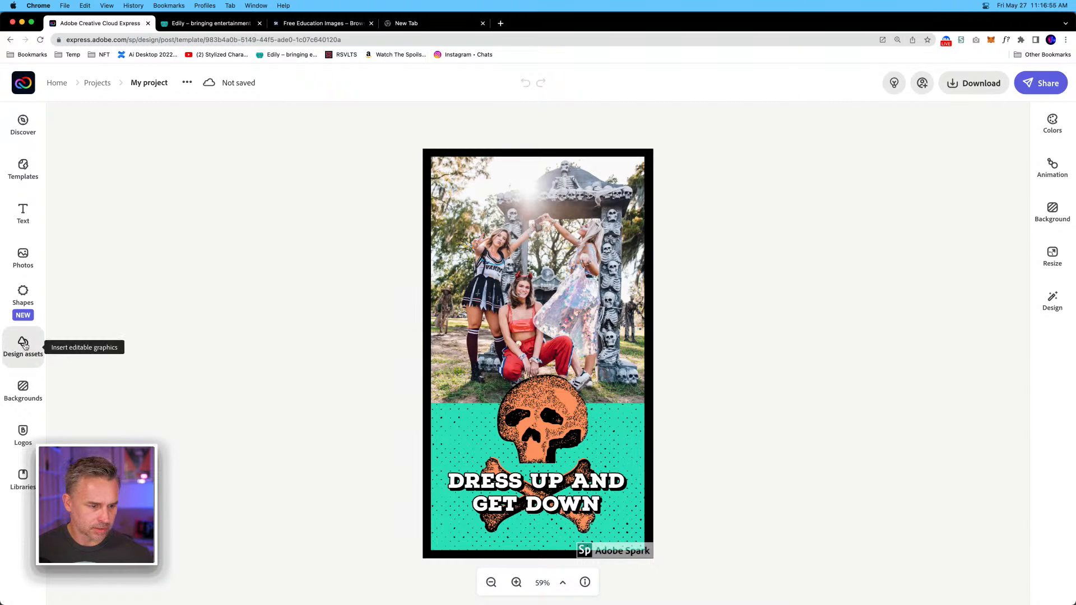
Examine the brand logos, the skull image's options, and the Background and Design settings available for the story.
click(17, 437)
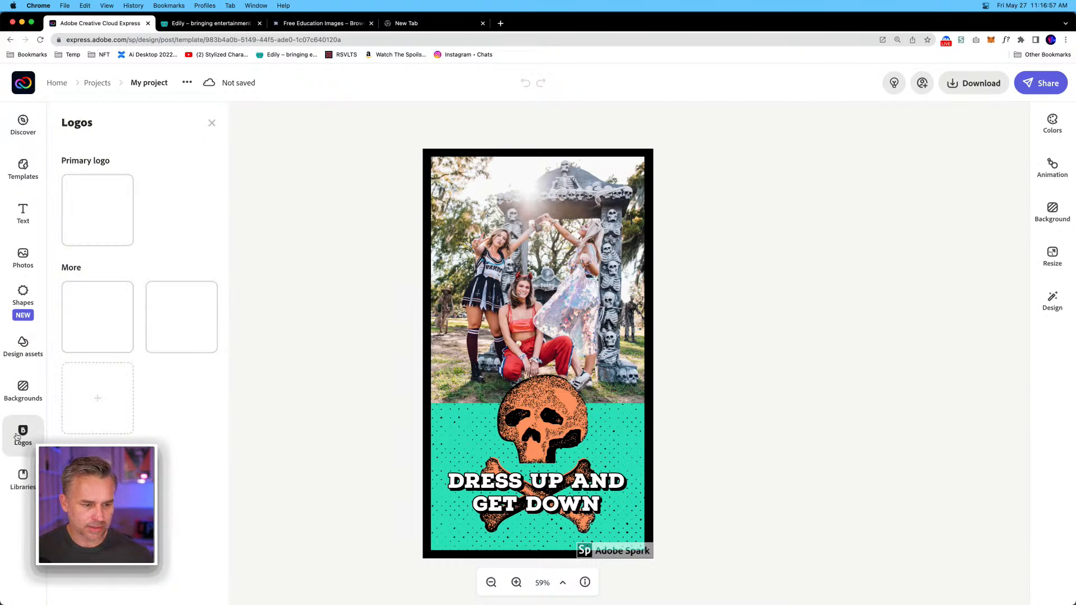
click(523, 408)
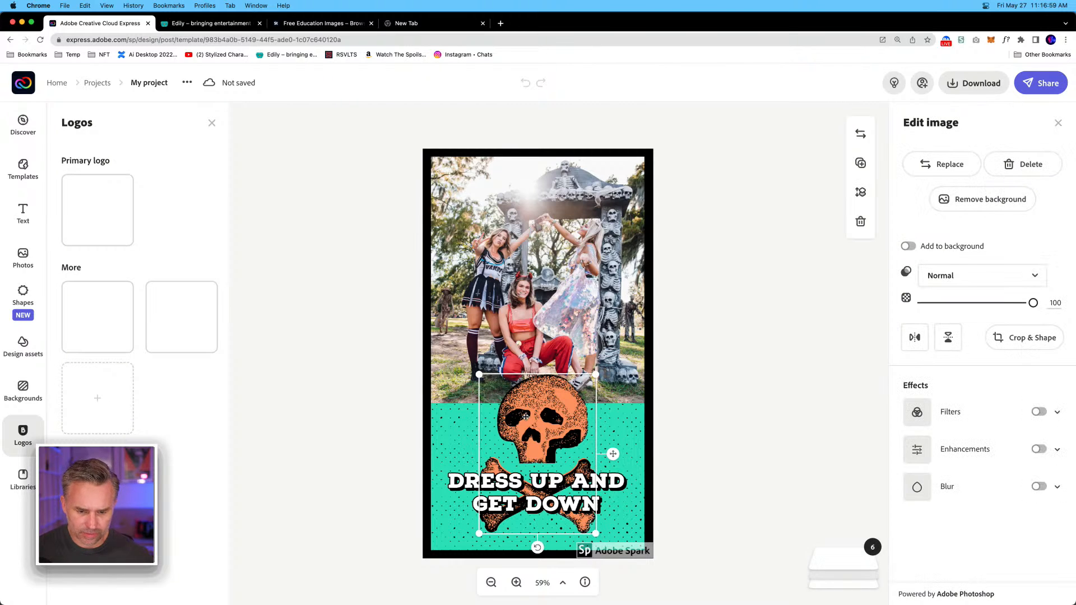
click(747, 312)
click(1046, 217)
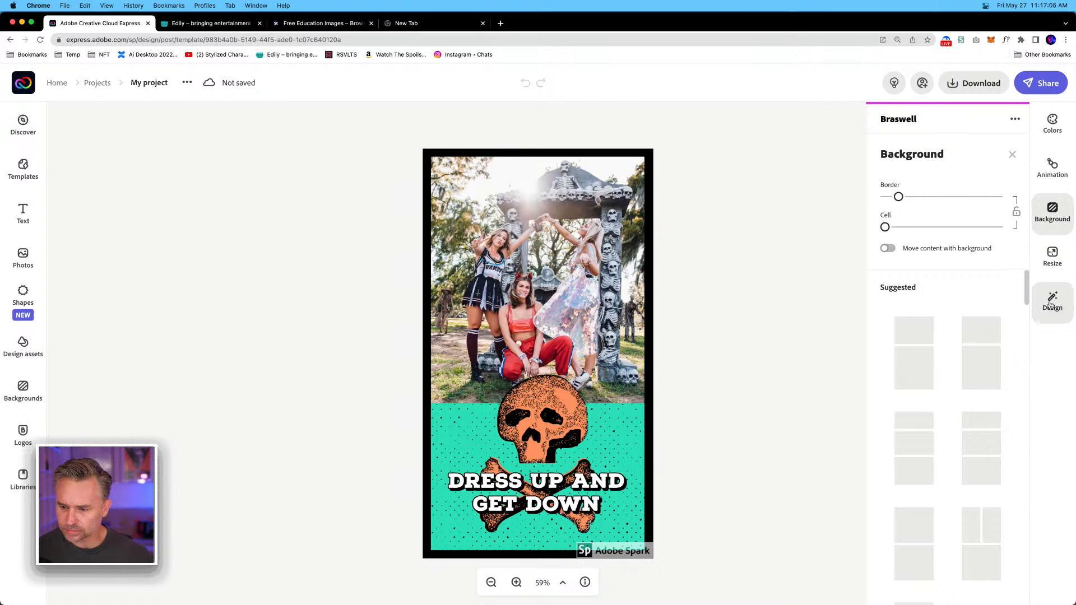
click(1046, 304)
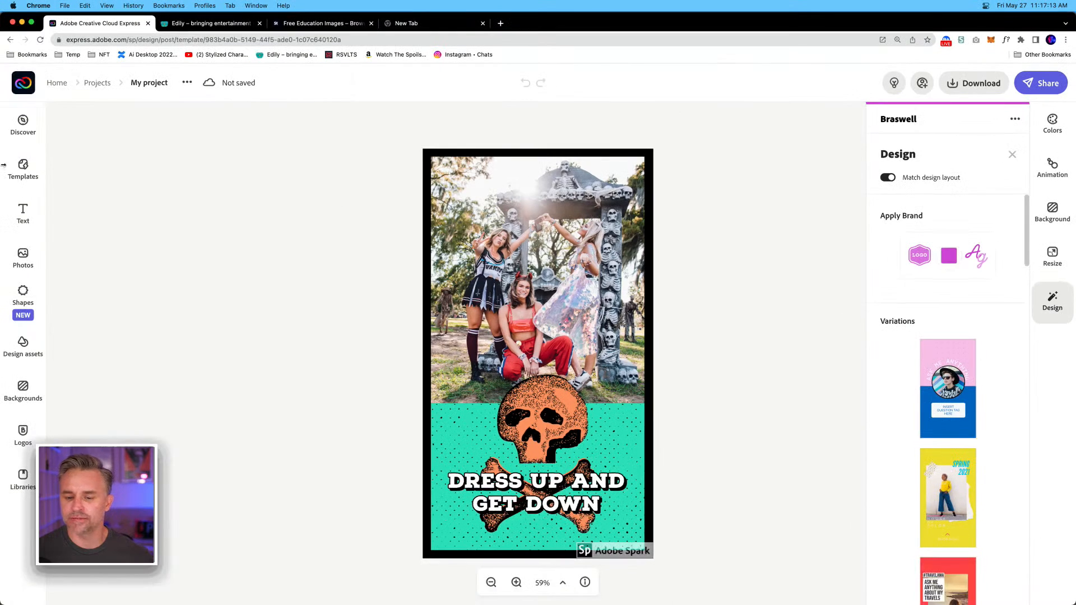
click(118, 204)
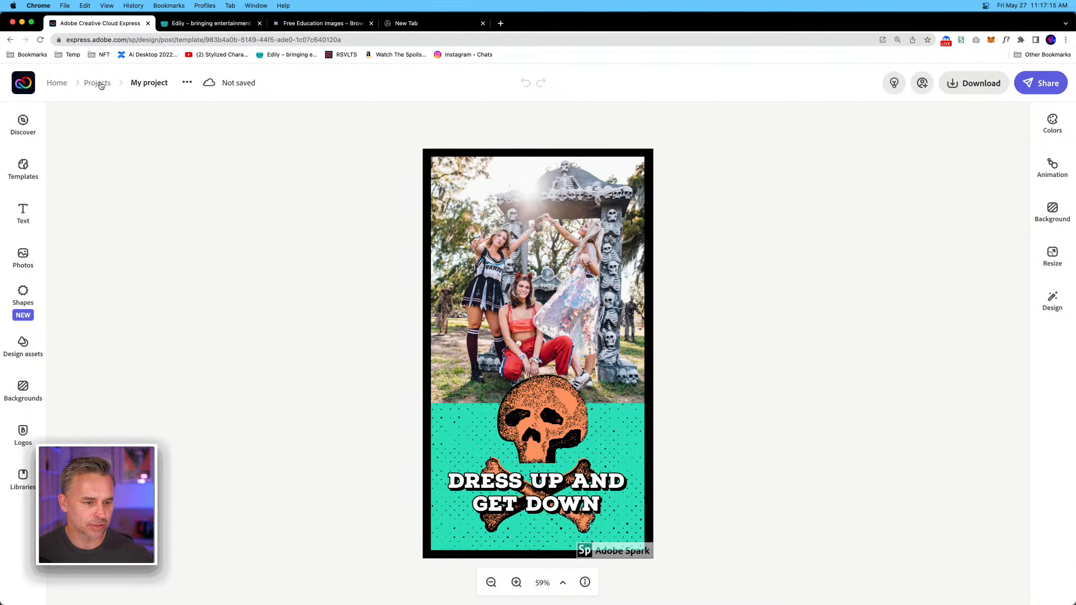
Leave the Instagram story for the home page, saving the project, and open the brands overview.
click(63, 84)
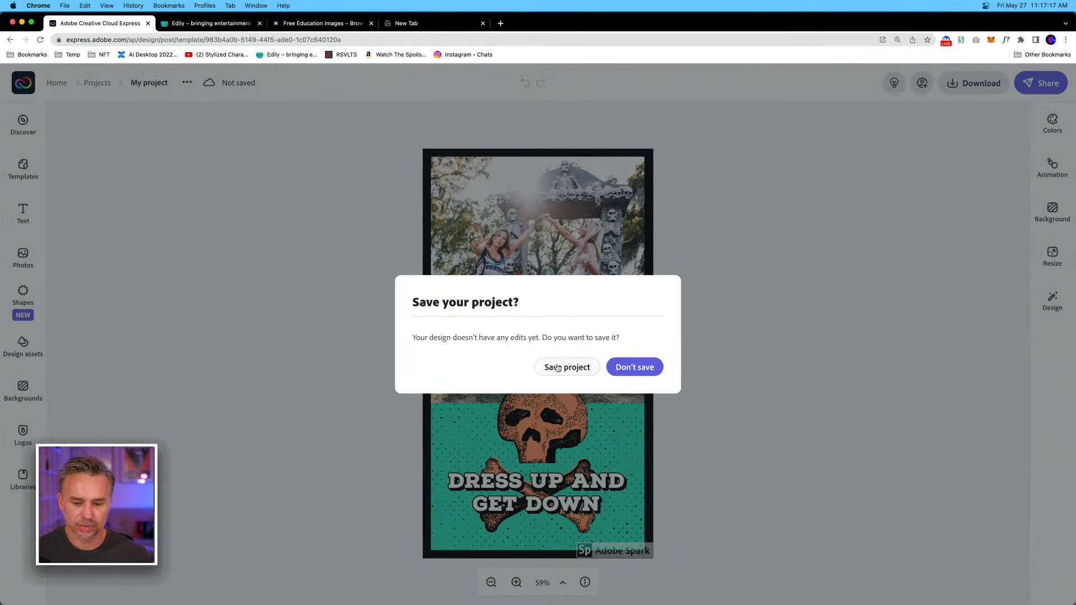
click(579, 365)
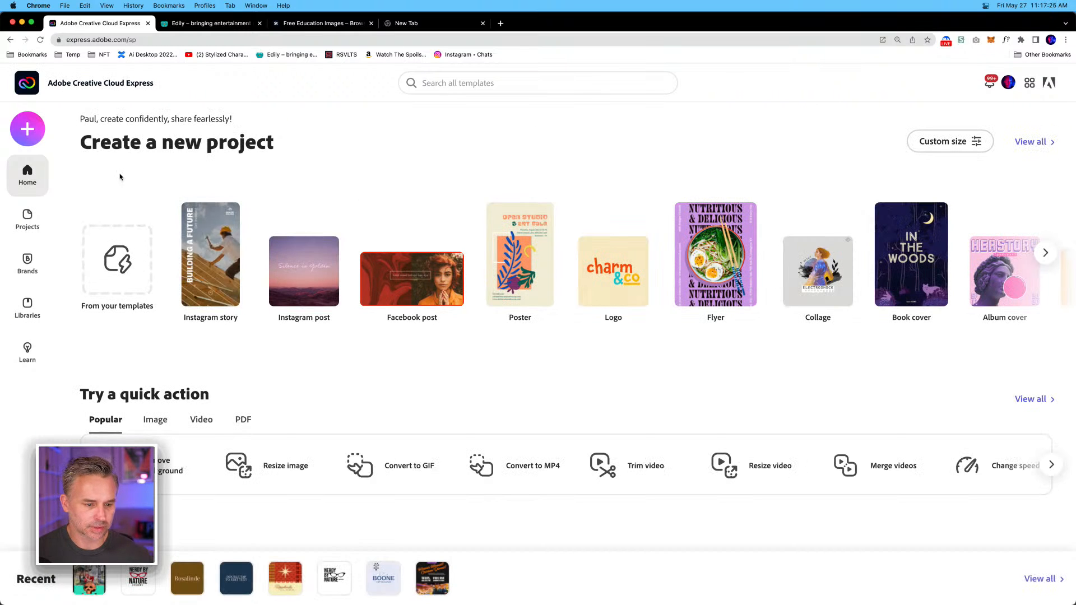
click(20, 268)
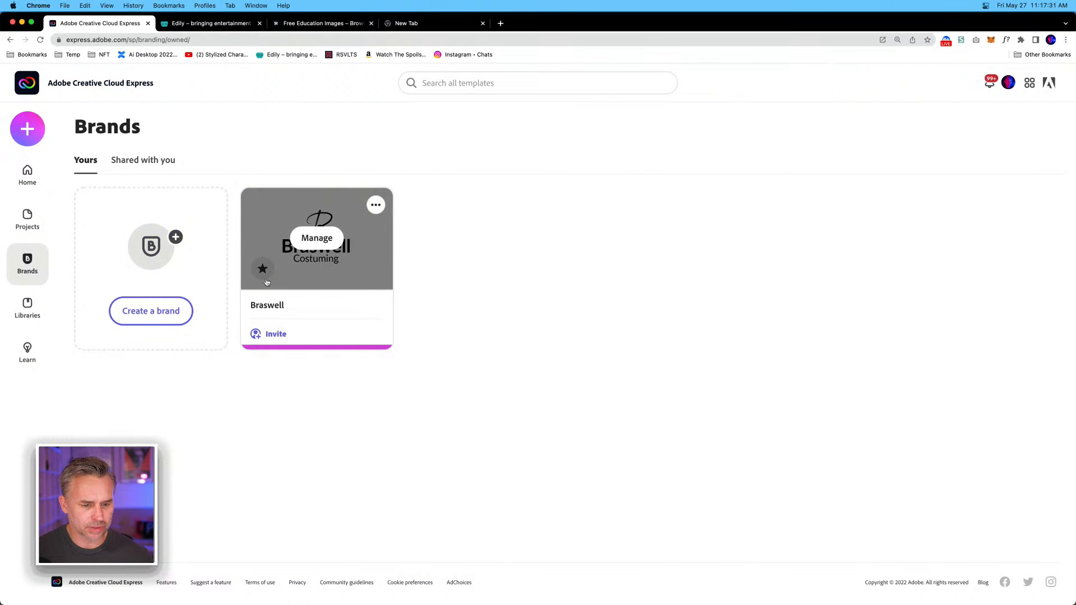
Check the Braswell brand's management options and review its logos, colours, fonts and project previews.
click(375, 205)
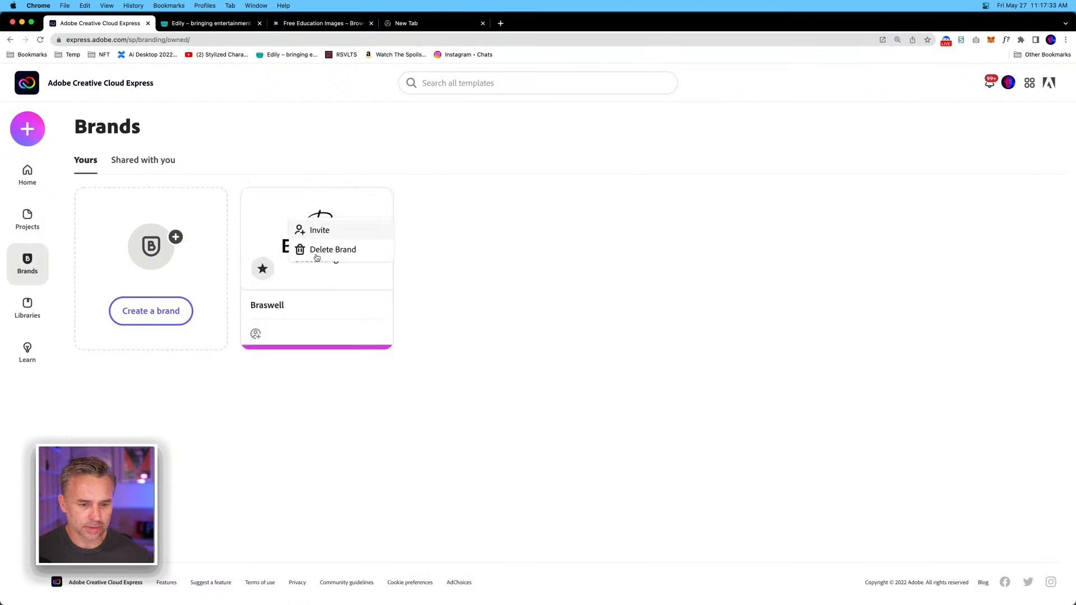
click(262, 326)
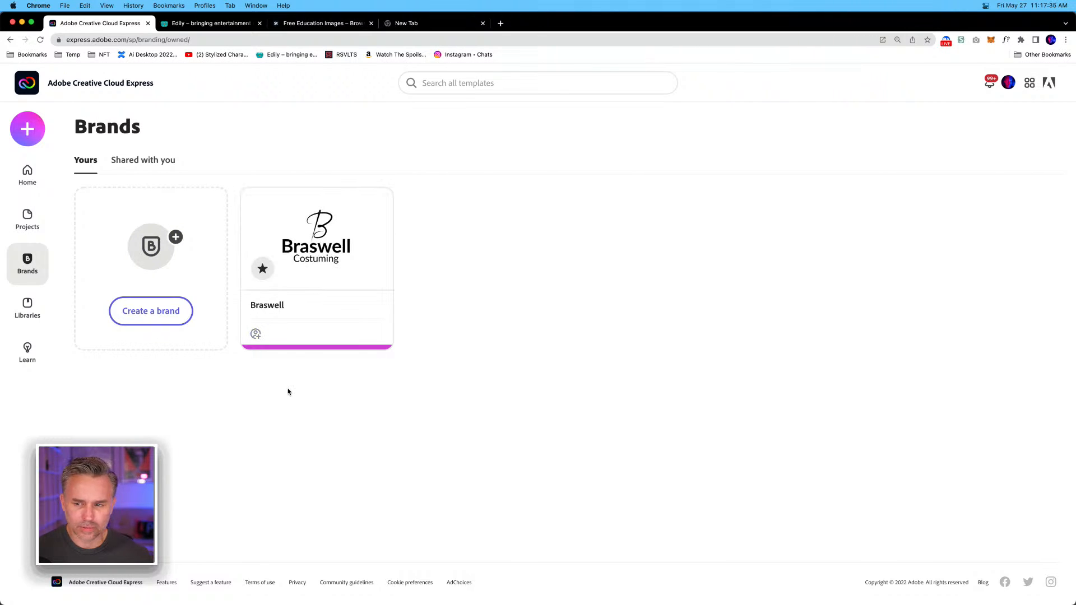
click(259, 270)
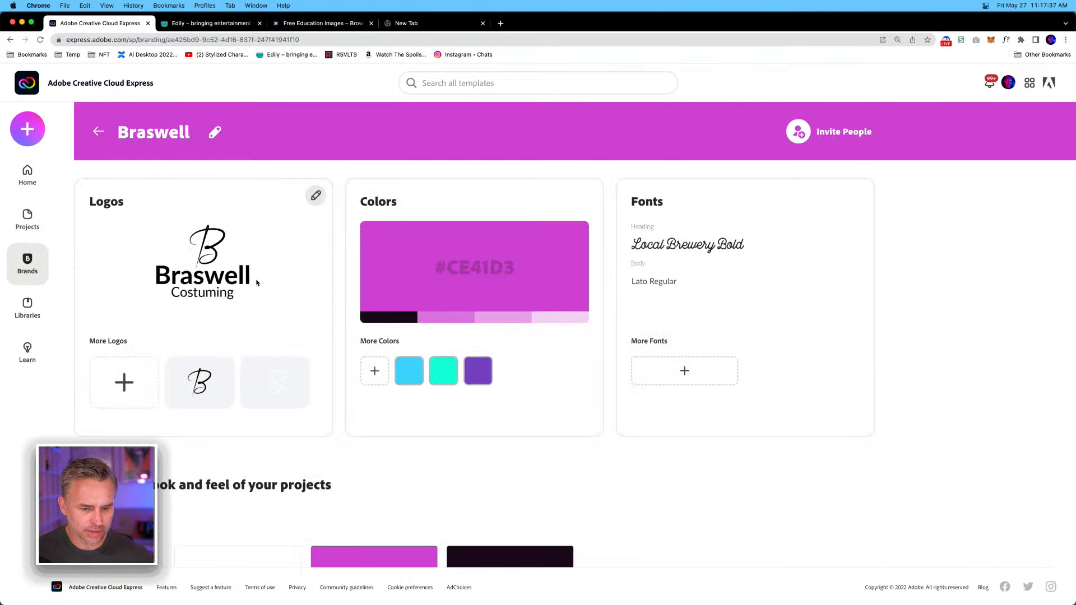
scroll(586, 197, down, 3)
scroll(295, 467, up, 3)
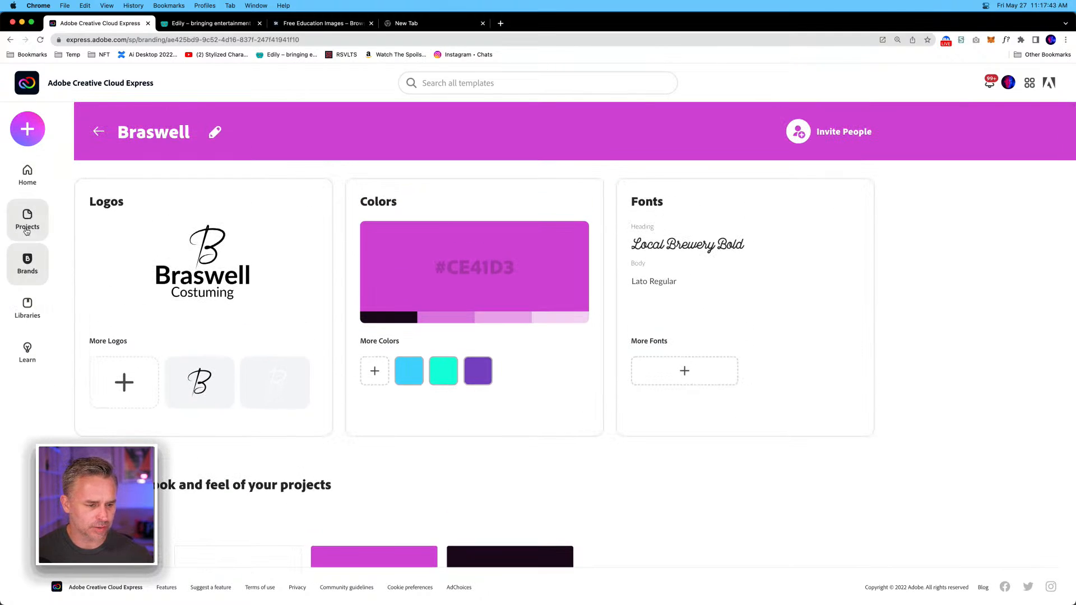
Create a new Instagram story and apply the "Dress Up and Get Down" template found by searching for costumes.
click(27, 129)
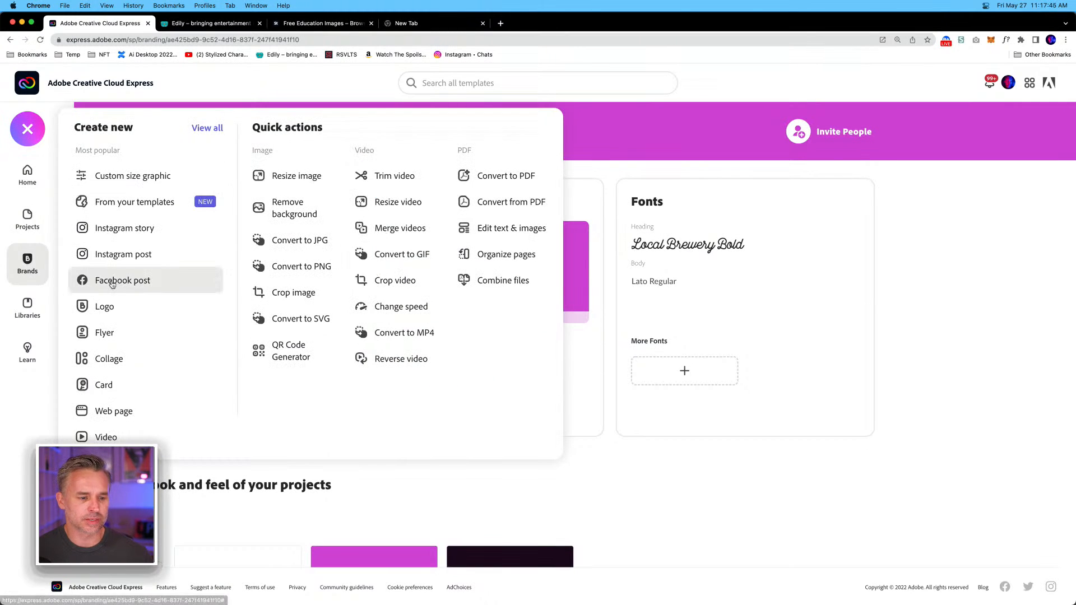
click(109, 230)
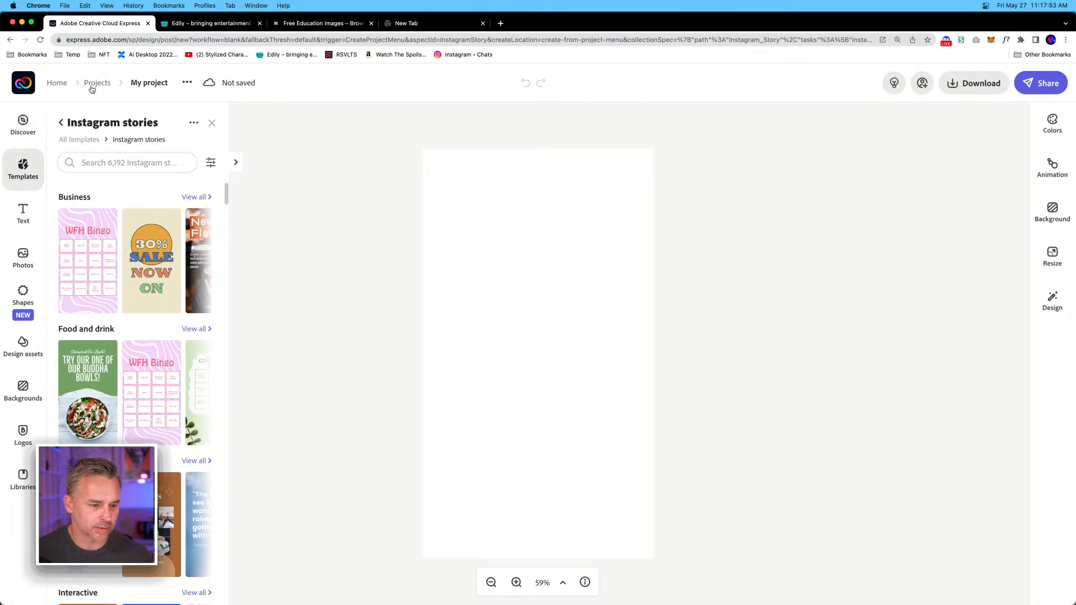
click(85, 163)
text(costumes)
key(Return)
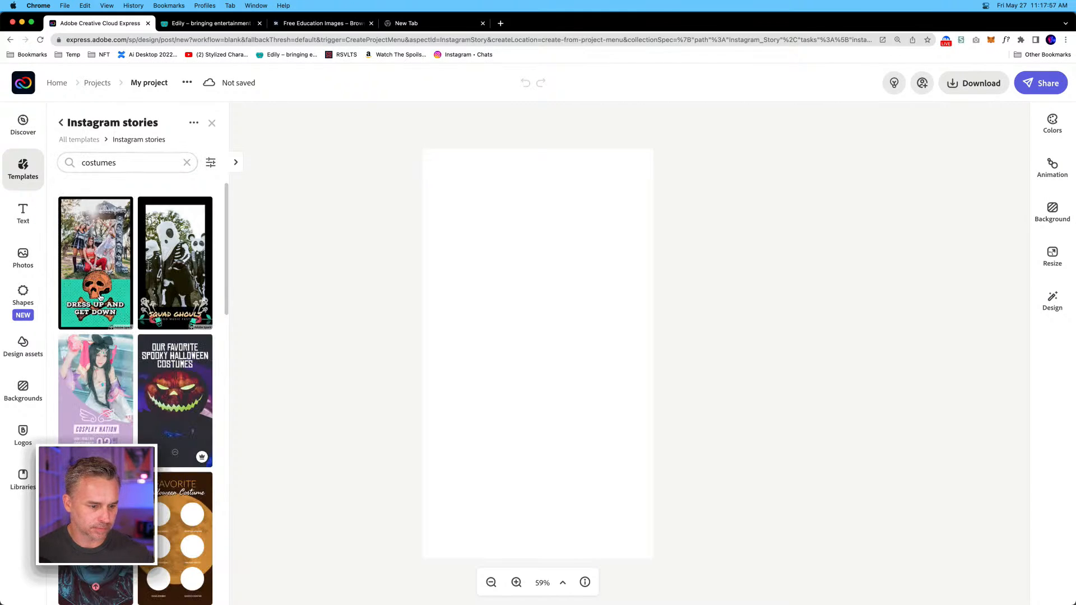
click(91, 271)
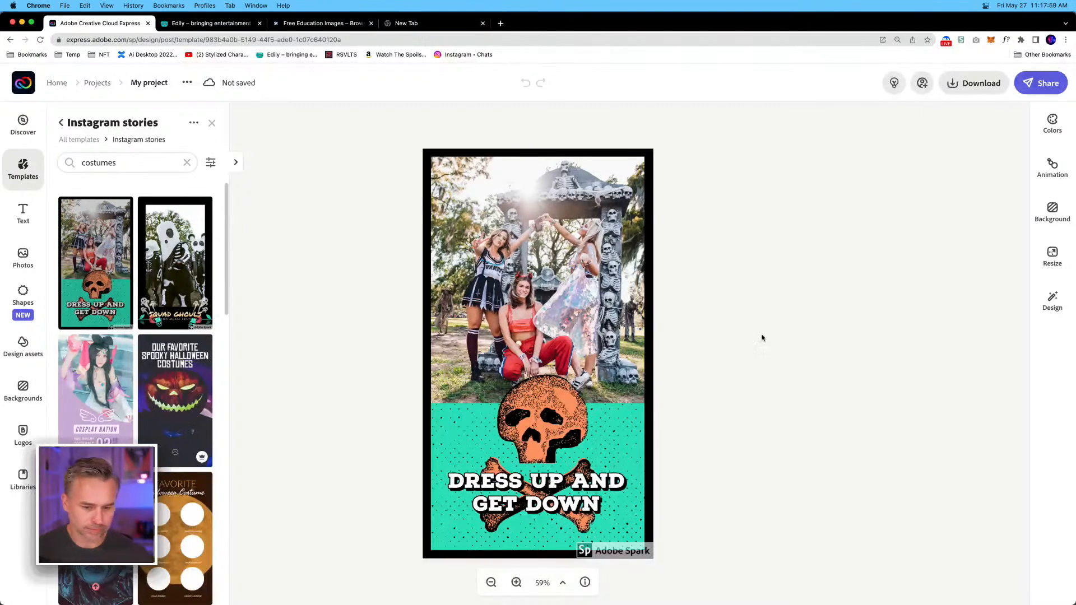
Apply the Braswell brand to the story and shuffle it to a dark lower panel, white heading and white border.
click(1050, 292)
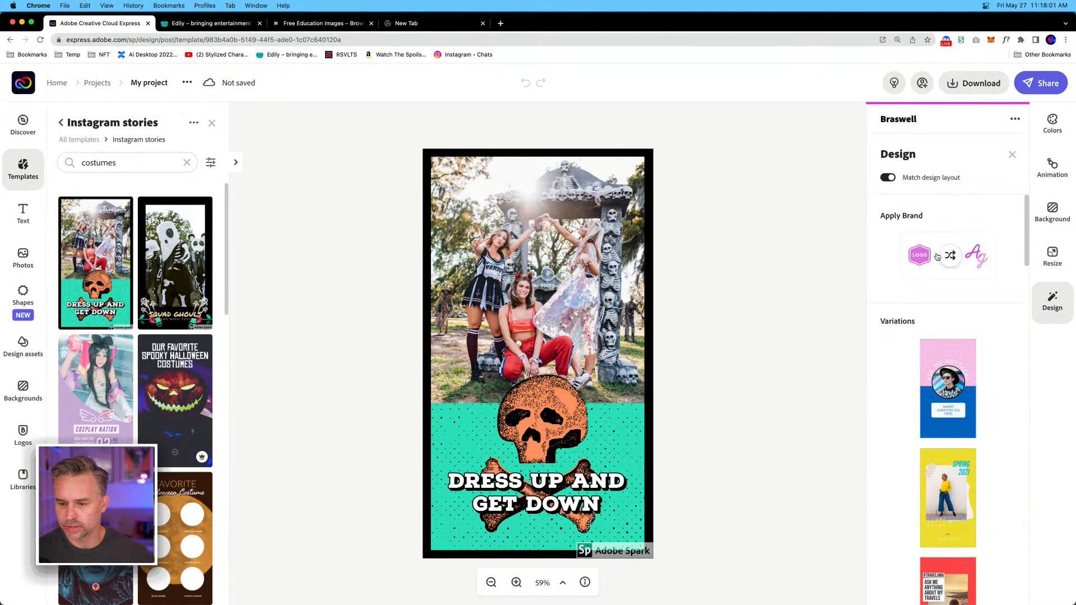
click(947, 260)
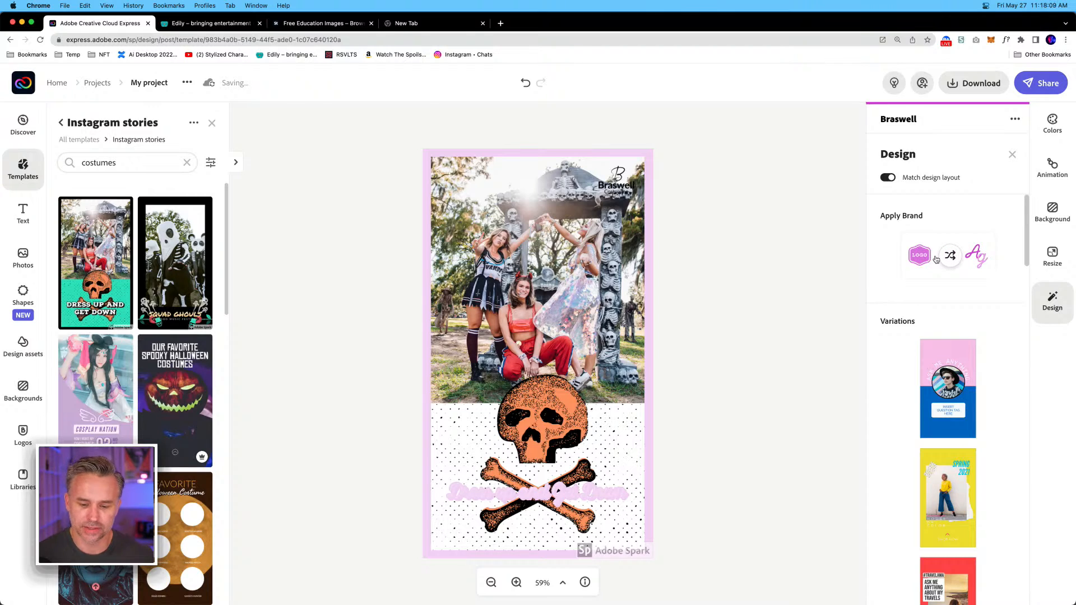
click(940, 259)
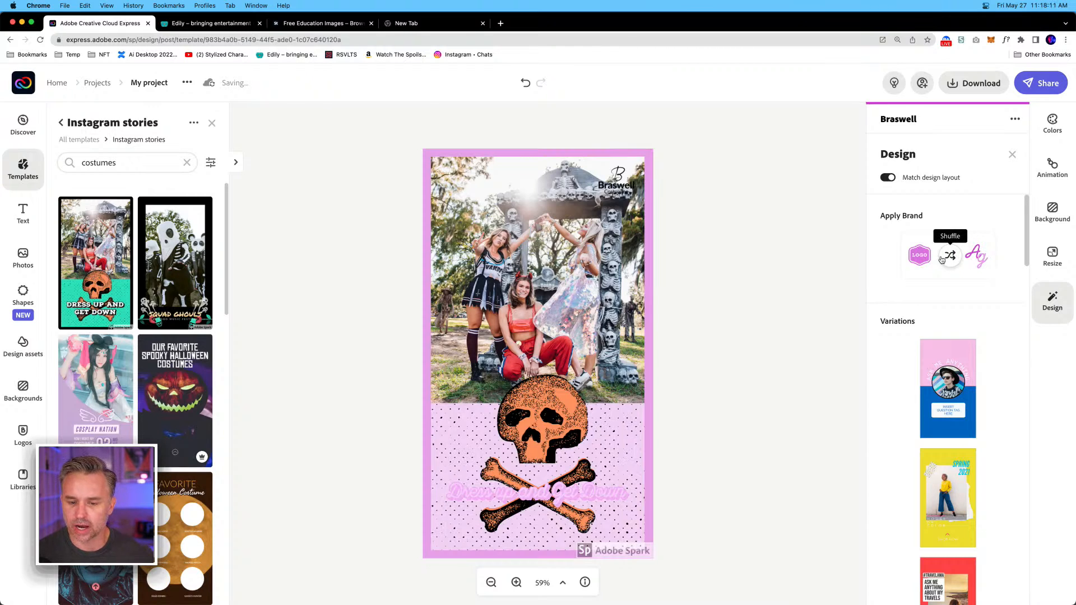
click(942, 260)
click(941, 260)
click(942, 260)
click(942, 261)
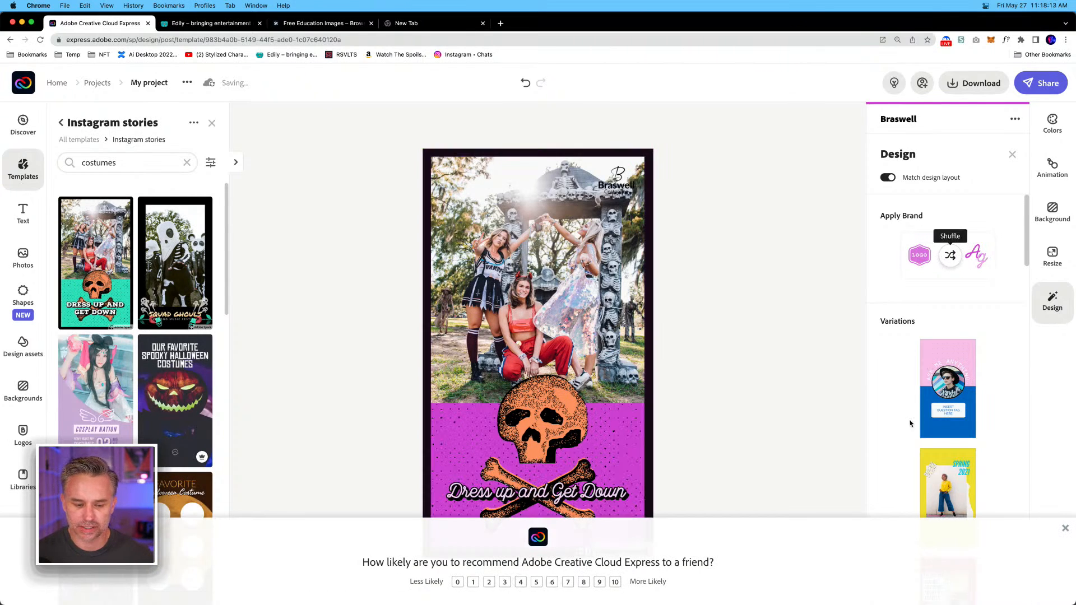
click(1064, 531)
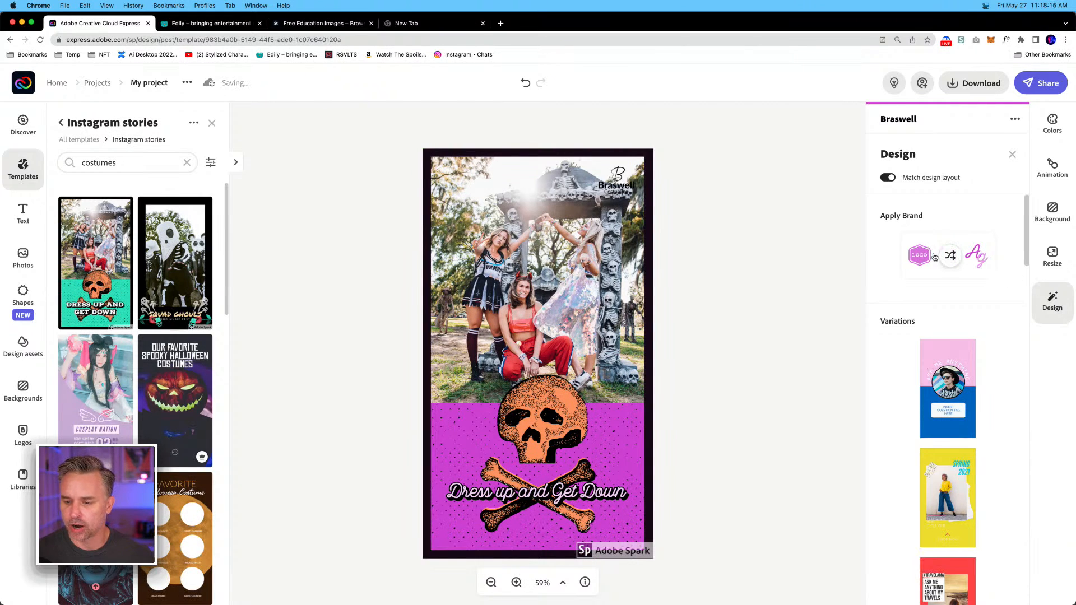
click(947, 258)
click(946, 259)
click(946, 258)
click(946, 259)
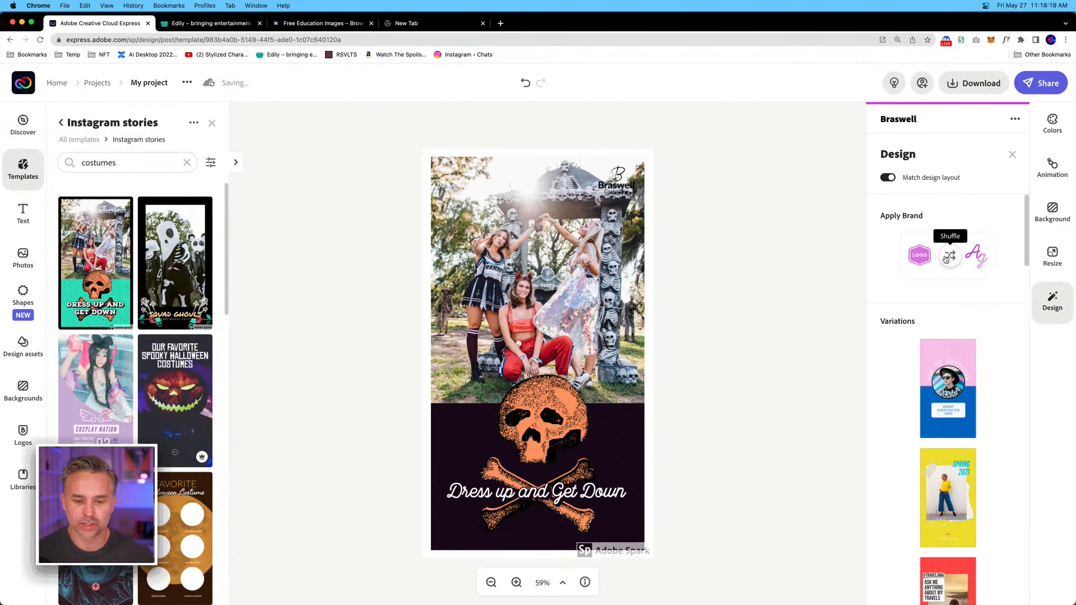
click(370, 270)
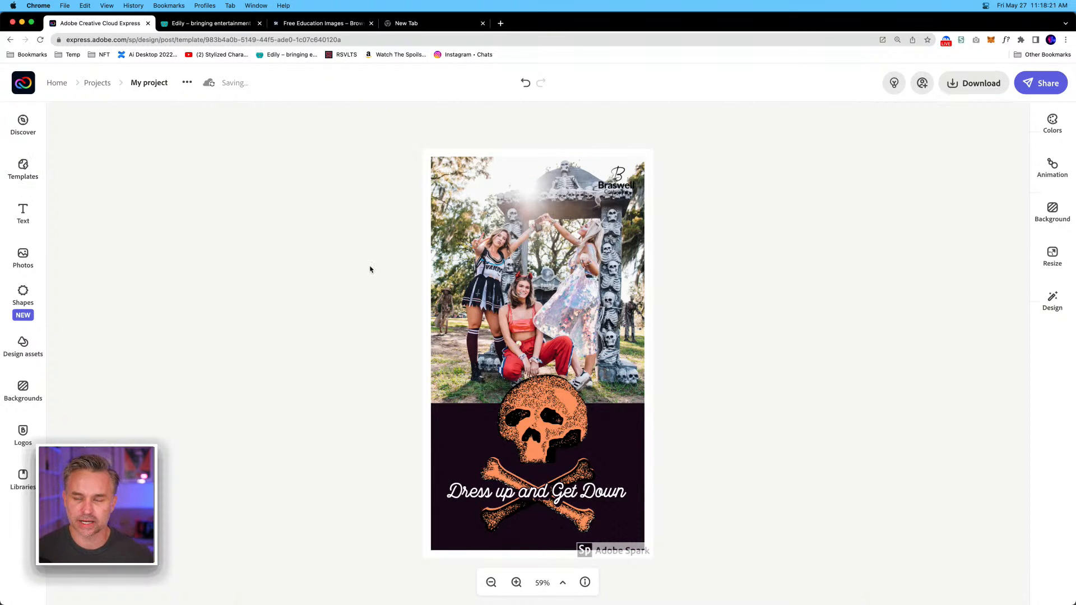
Examine the editing options for the story's group photo and its orange skull image.
click(541, 289)
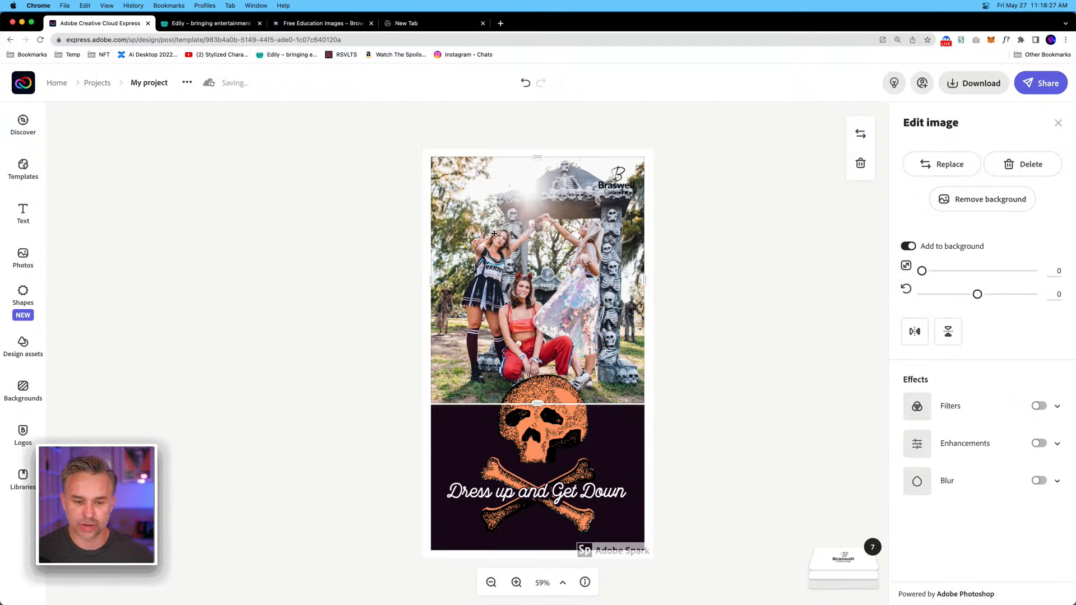
click(397, 453)
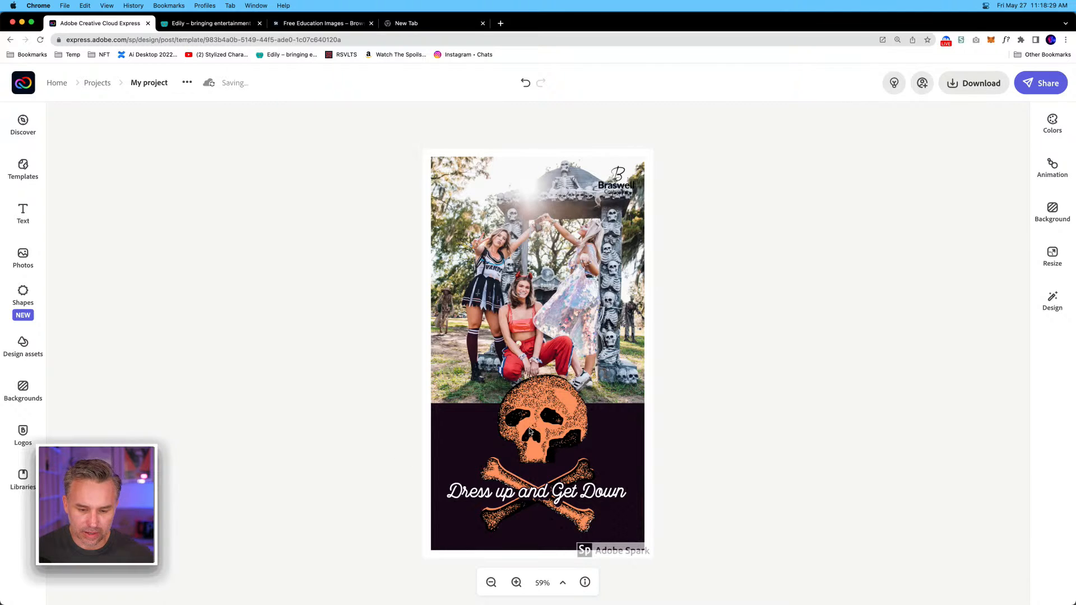
click(532, 431)
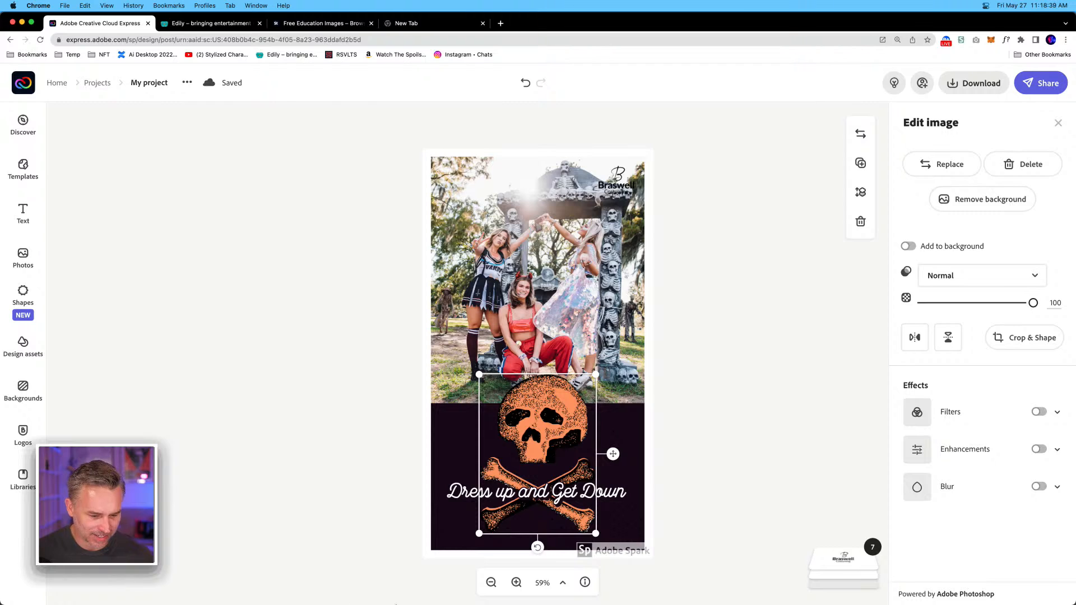
click(222, 301)
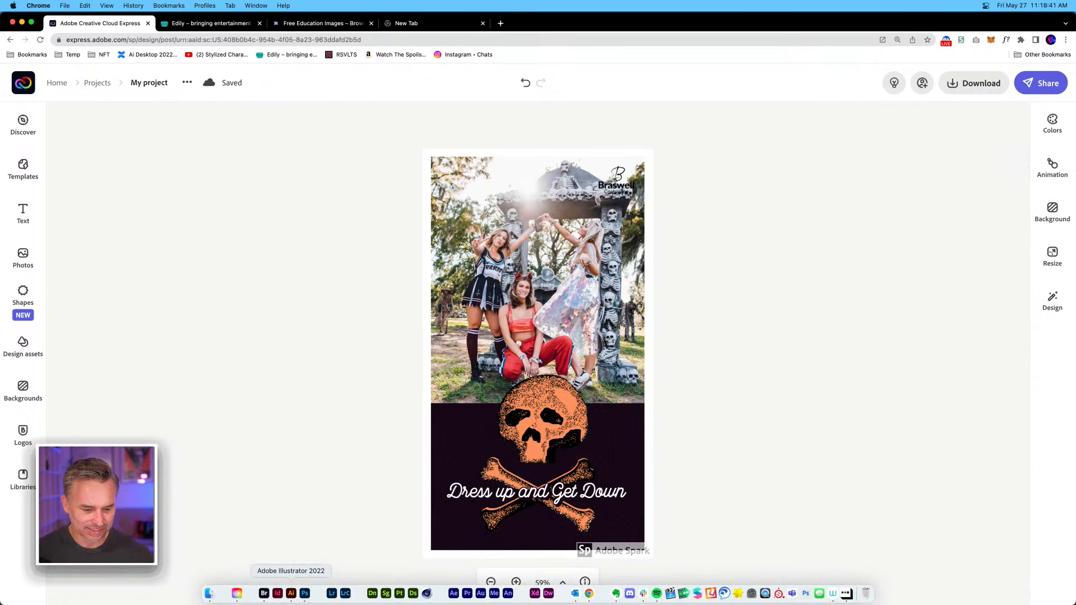
Switch to Illustrator with BraswellBranding.ai, make canvas room by collapsing the colour and swatch panels, and search Noun Project for "skull".
click(292, 594)
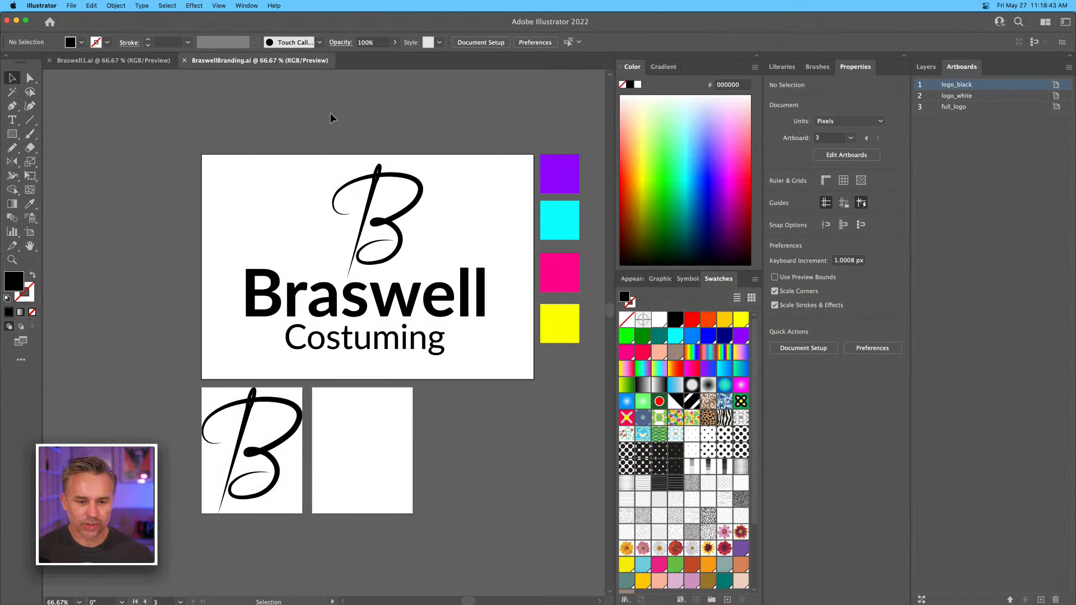
click(757, 55)
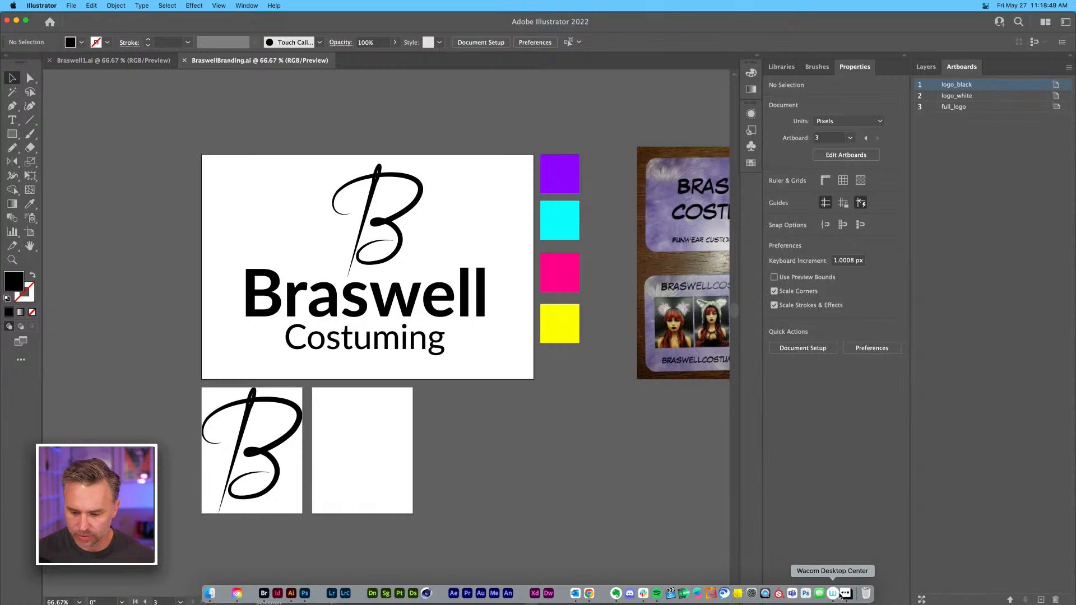
click(845, 595)
drag(846, 176, 758, 171)
text(skull)
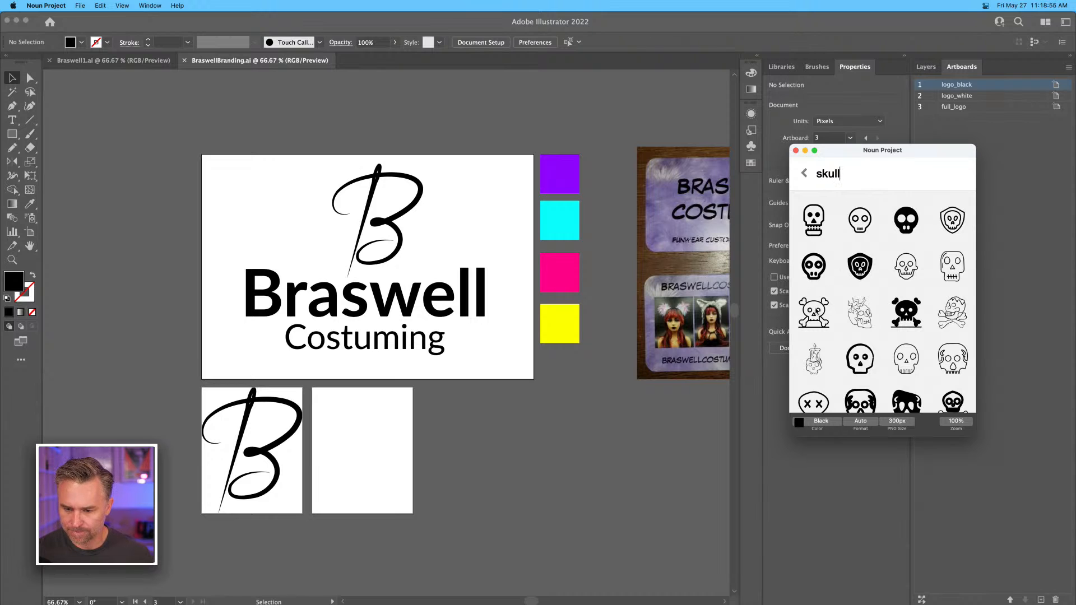
Copy the solid black skull-and-crossbones icon into BraswellBranding.ai and place it on the empty canvas beside the small artboards.
click(907, 312)
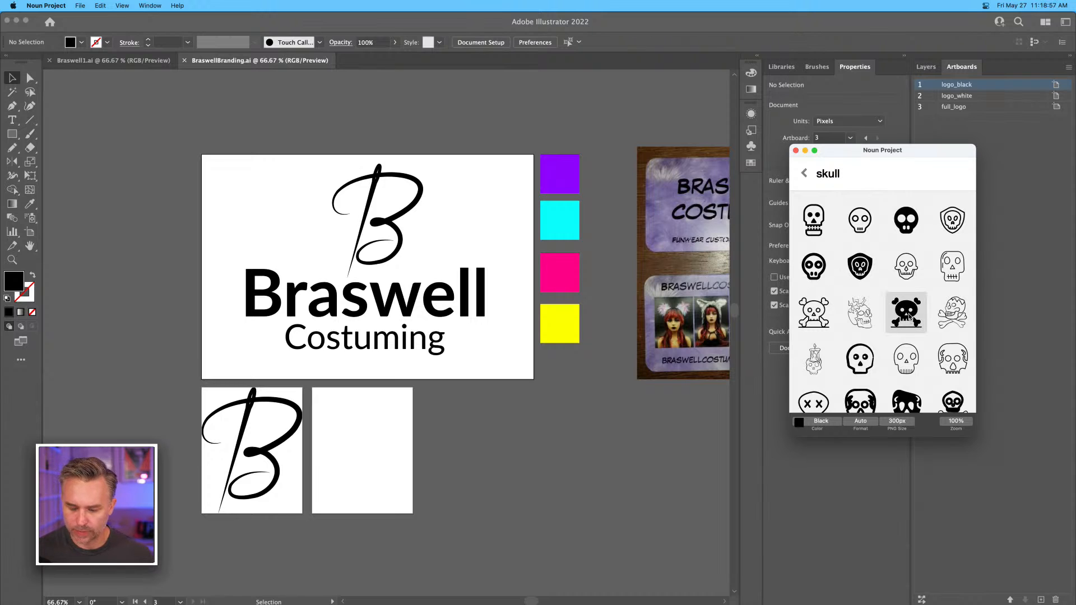
click(214, 150)
key(super+v)
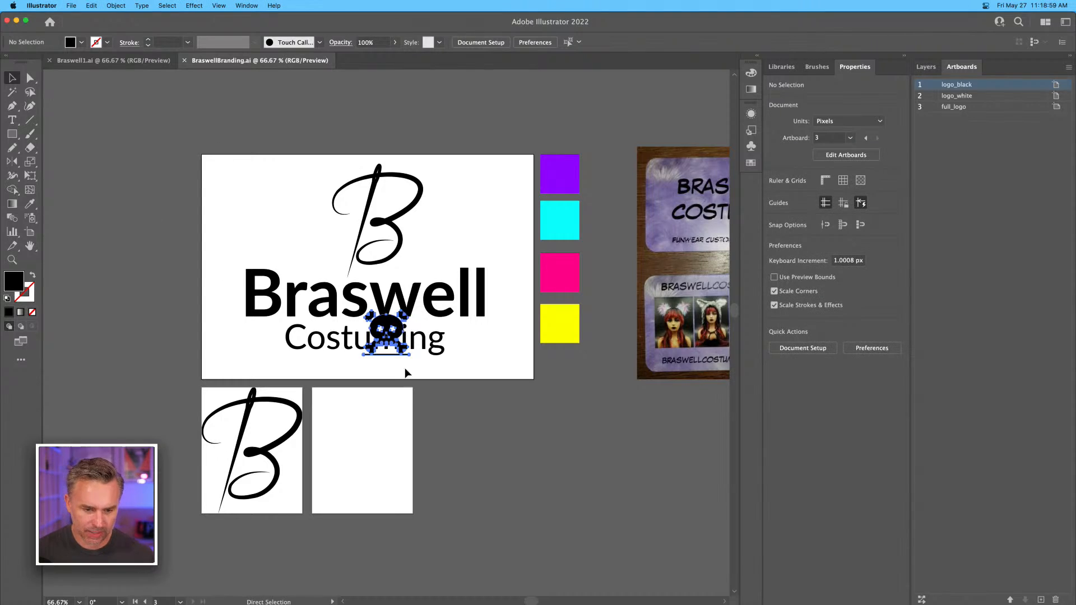
drag(384, 330, 555, 454)
click(466, 423)
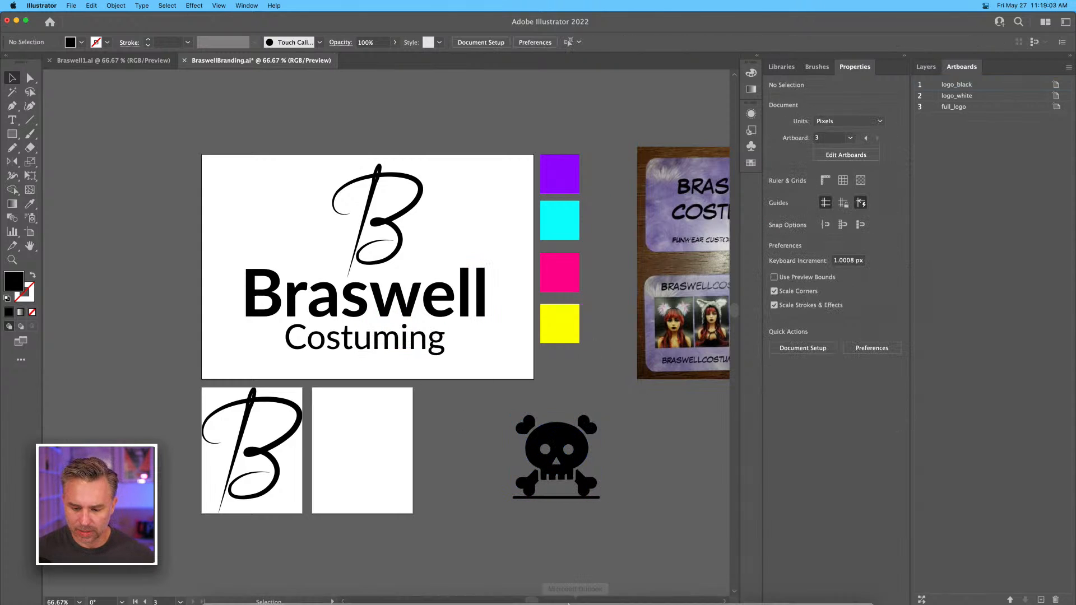
Bring a solid black skull icon with X-shaped eyes from Noun Project onto the canvas beside the skull and crossbones.
click(846, 593)
scroll(886, 279, down, 2)
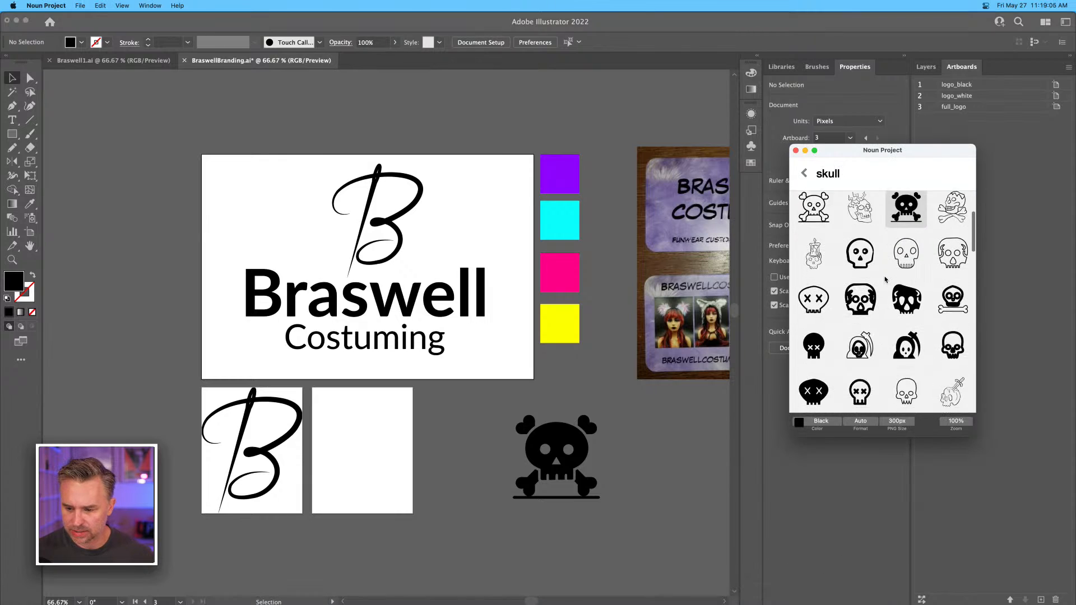
click(811, 301)
drag(813, 302, 664, 459)
key(super+equal)
key(super+equal)
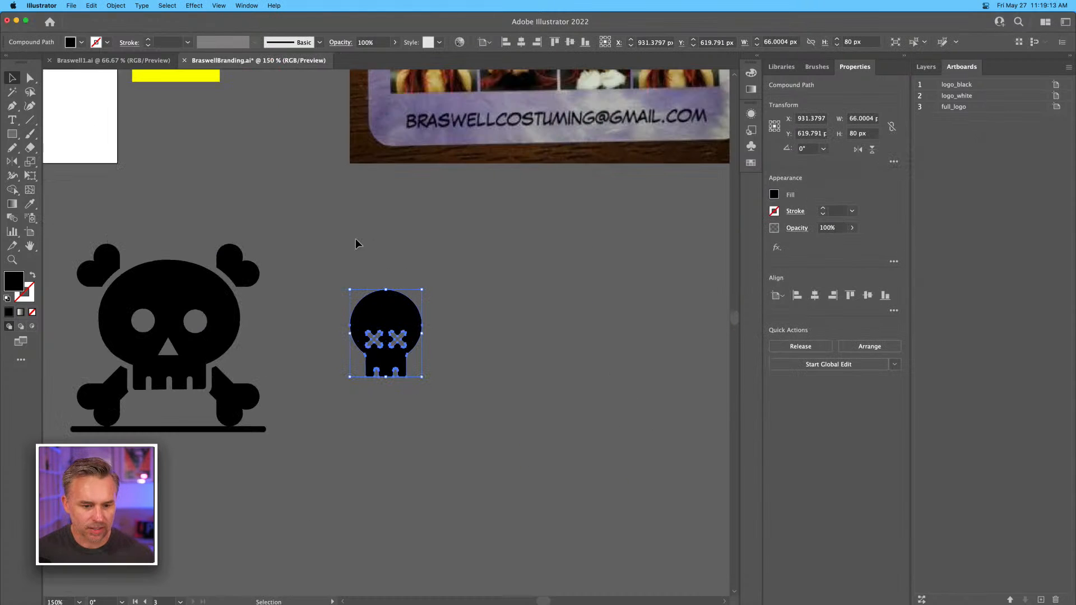
Copy both ears of the whiskered cat head in Braswell1.ai and paste them into BraswellBranding.ai.
click(115, 60)
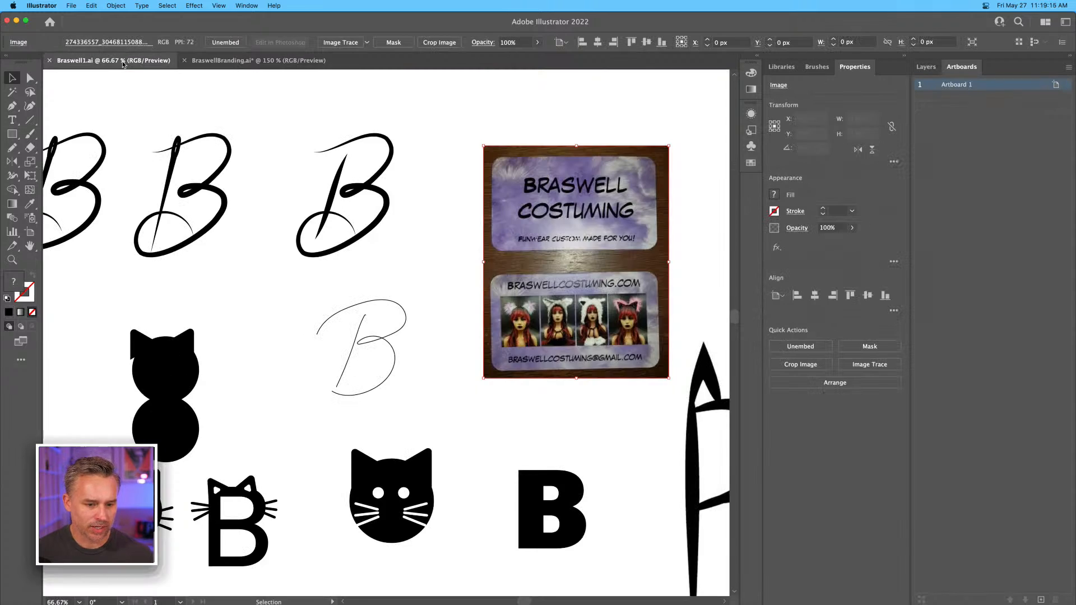
click(424, 468)
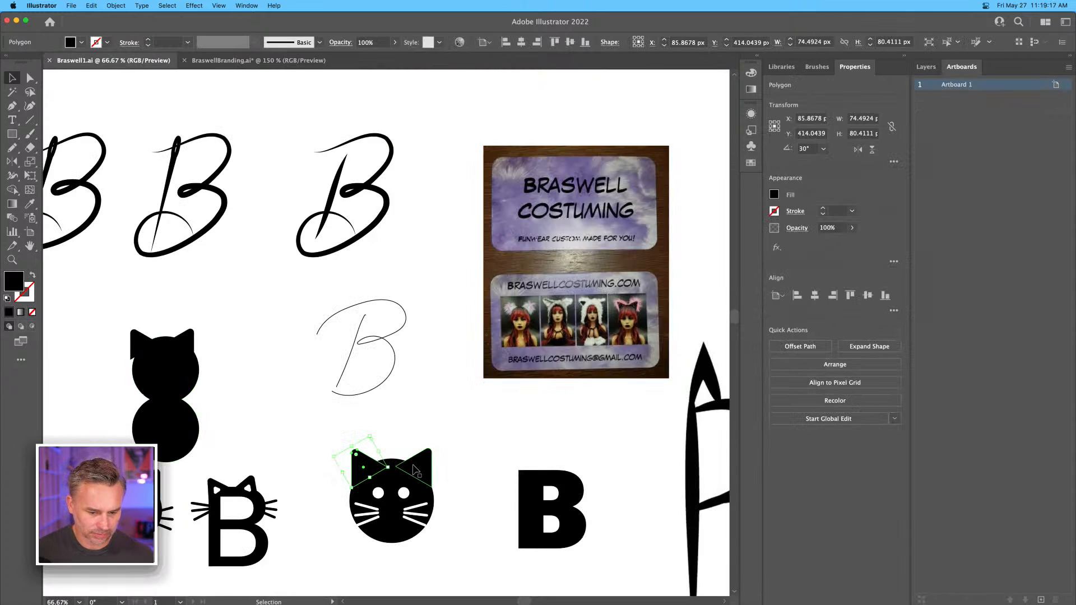
shift+click(423, 469)
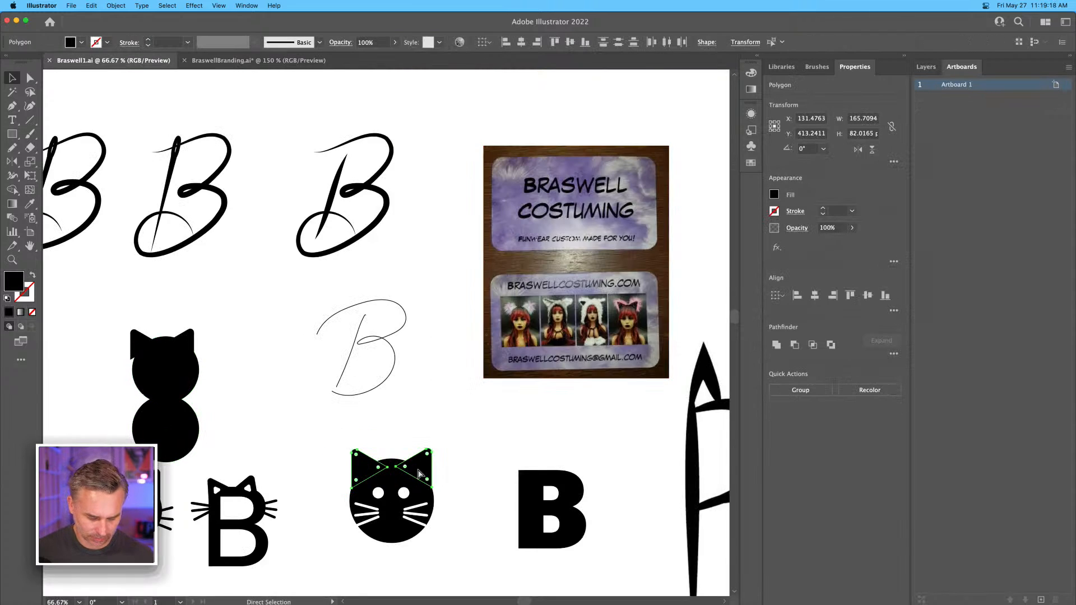
click(234, 60)
key(super+v)
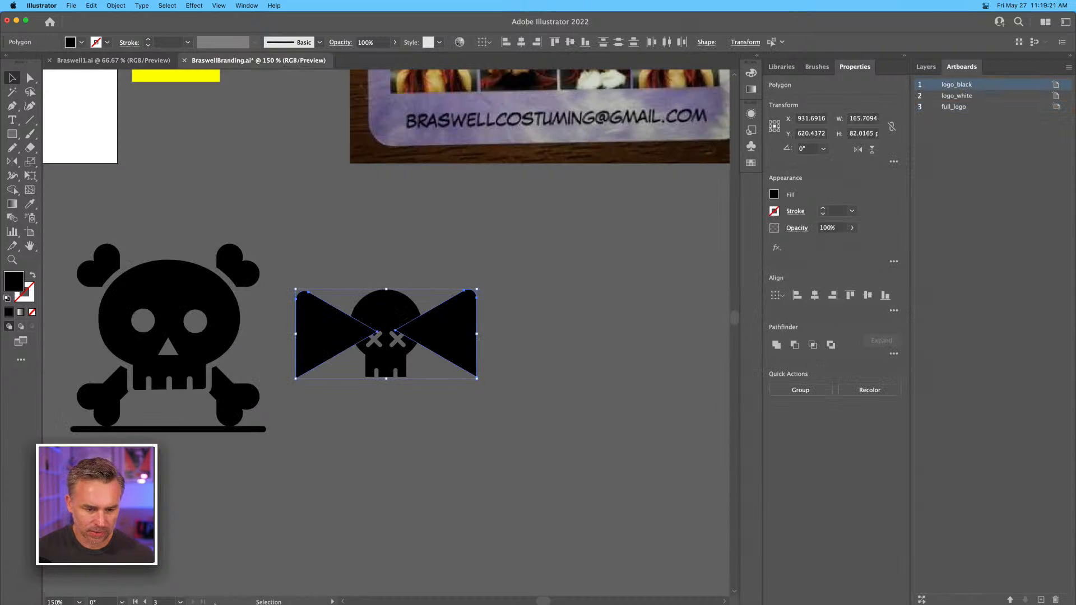
Scale the pasted cat ears down to the X-eyed skull's width and position them on top of its head.
drag(478, 380, 367, 326)
drag(303, 310, 368, 291)
click(331, 269)
Create a library named Braswell, saved to Everyone with view-and-use access, and add the cat-eared skull artwork to it.
drag(335, 244, 465, 461)
click(781, 67)
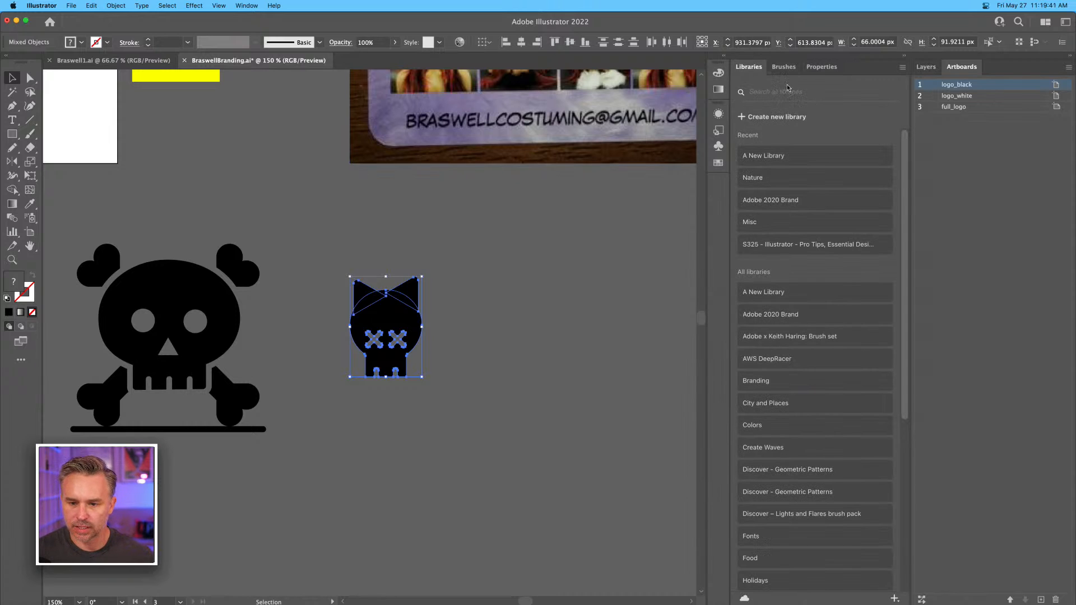
click(755, 118)
text(Braswell)
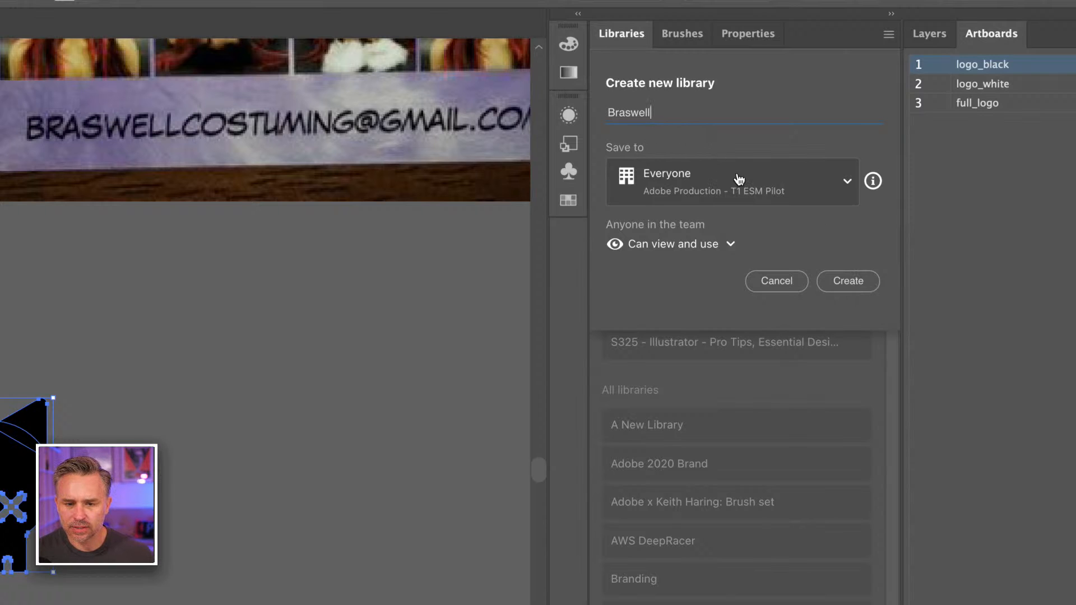
click(846, 283)
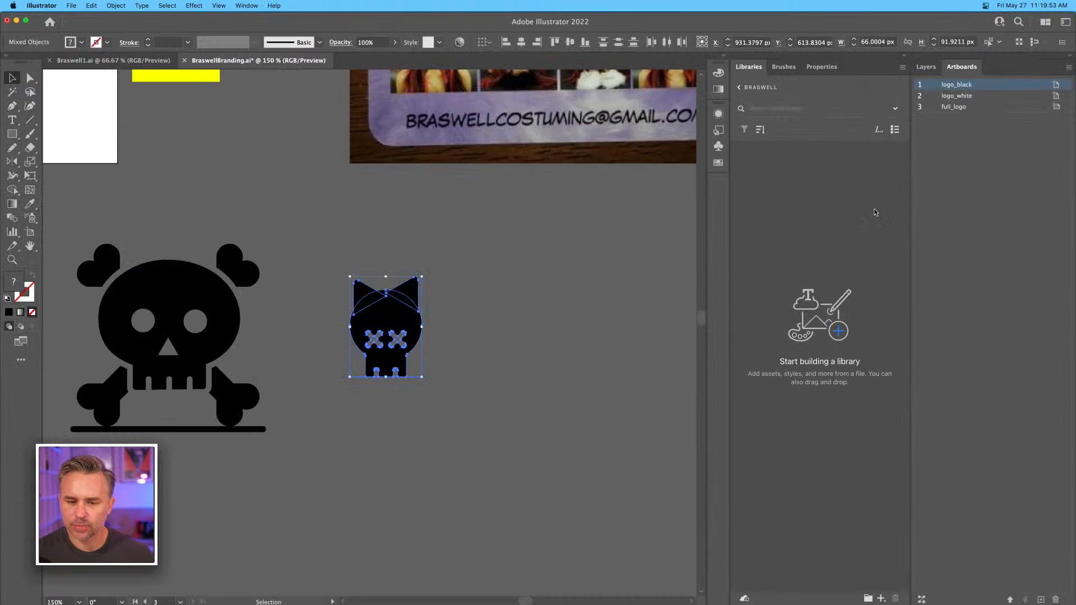
drag(380, 324, 769, 257)
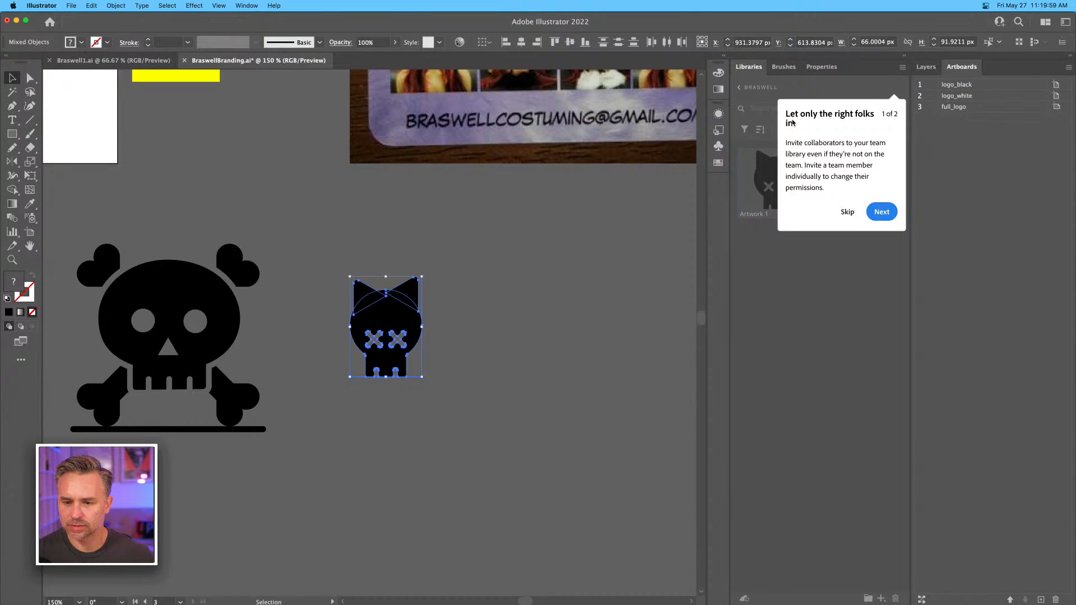
Dismiss the collaboration tip and rename the cat-eared artwork in the Braswell library to Skull.
click(848, 212)
double_click(756, 214)
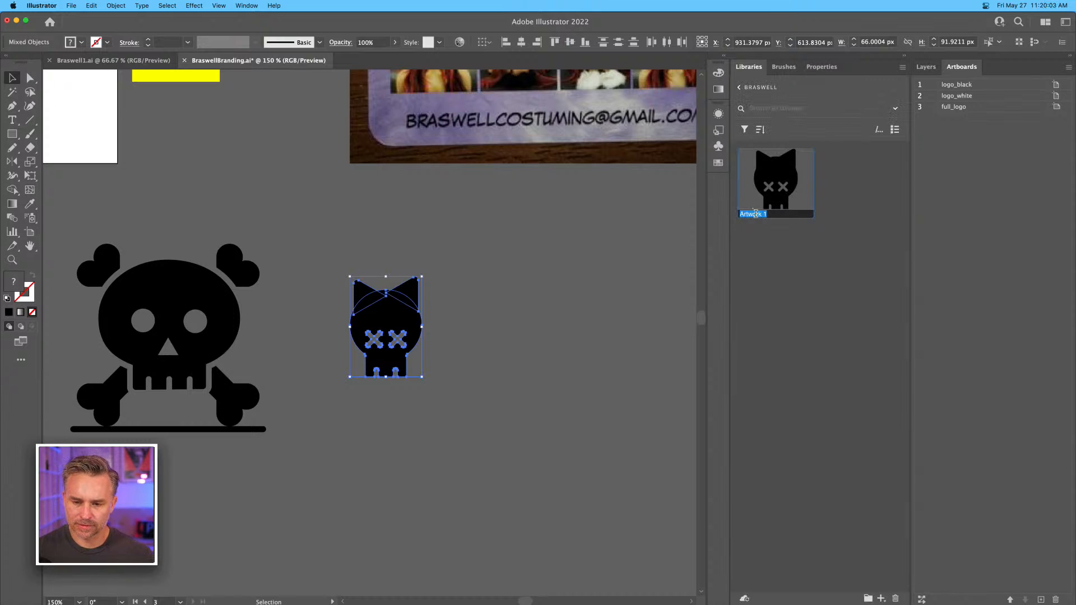
text(Sk)
key(Return)
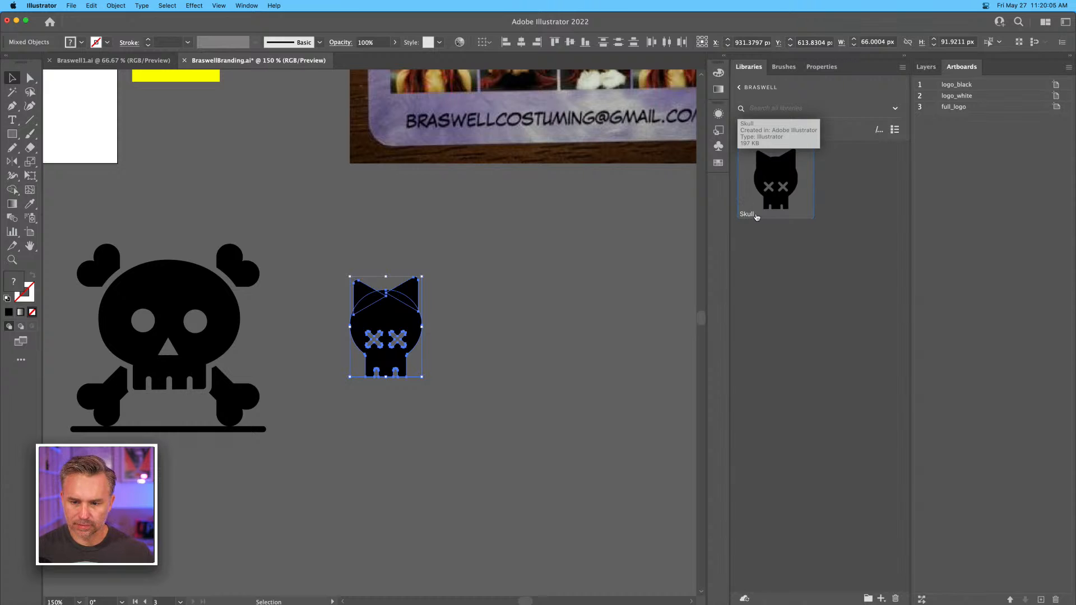
click(659, 218)
Switch to the Instagram story in Creative Cloud Express and look through Your Libraries for the Braswell library.
click(16, 21)
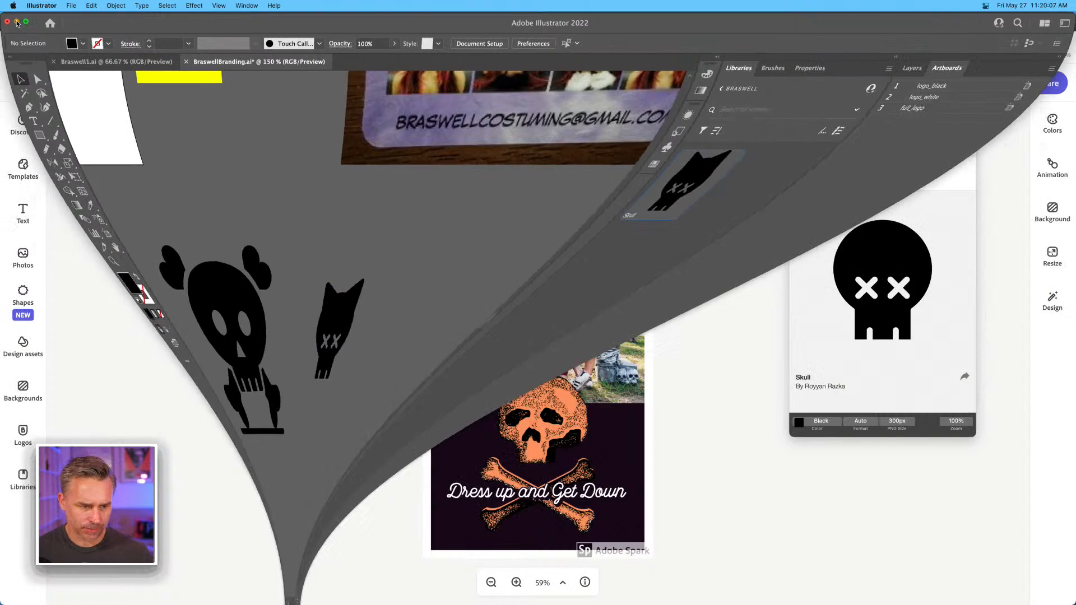
click(21, 481)
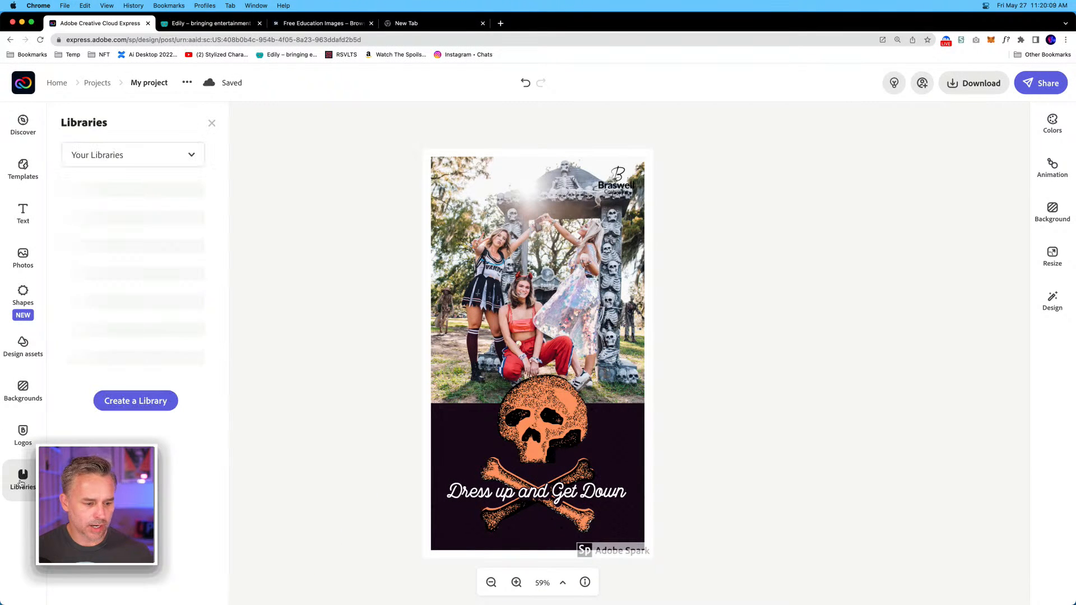
click(148, 162)
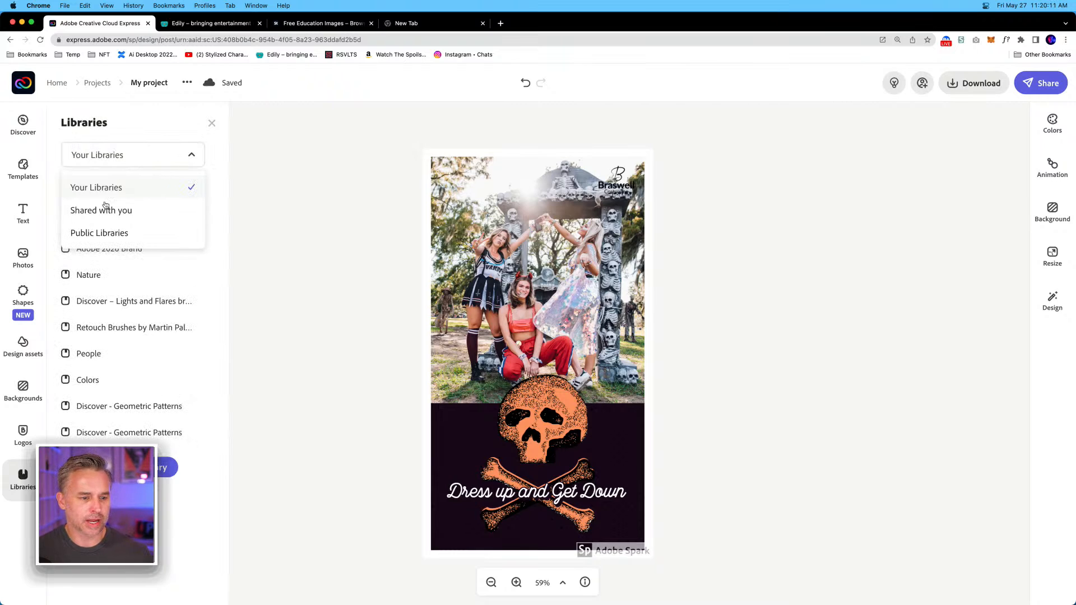
click(277, 216)
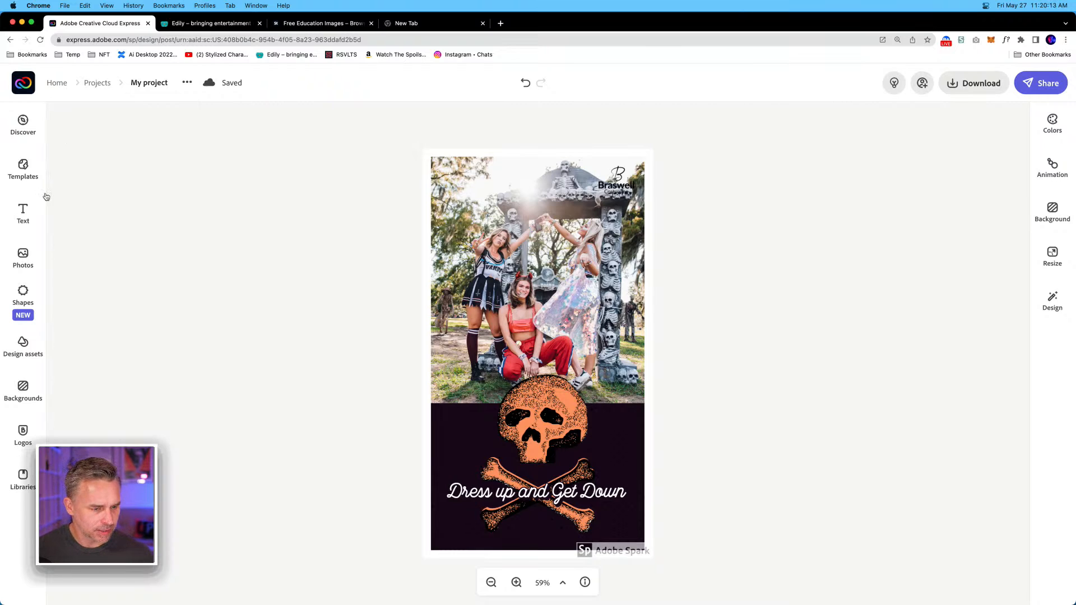
click(15, 484)
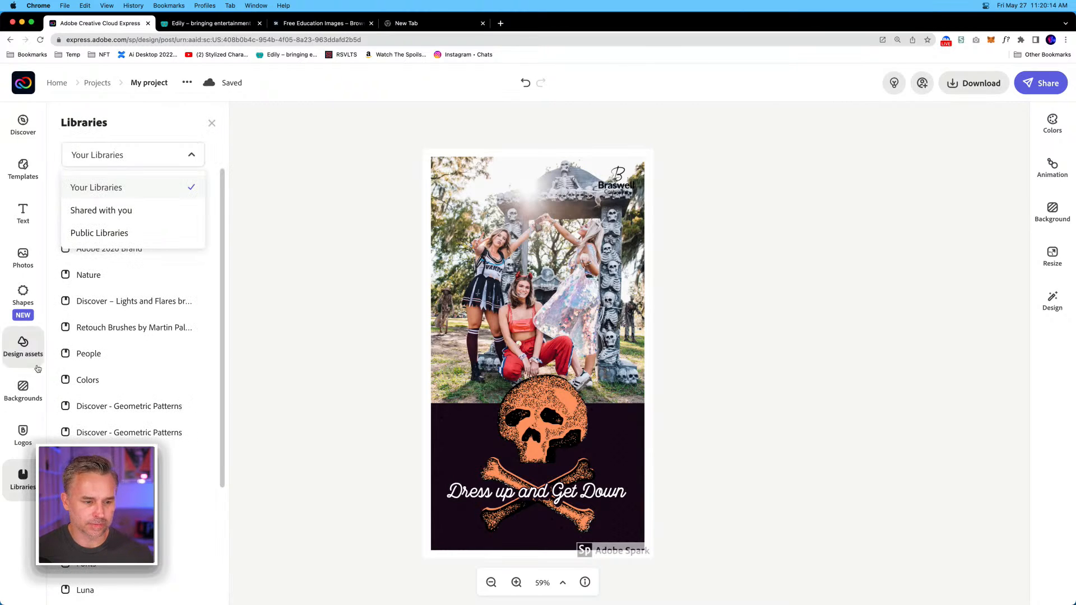
click(56, 197)
click(92, 153)
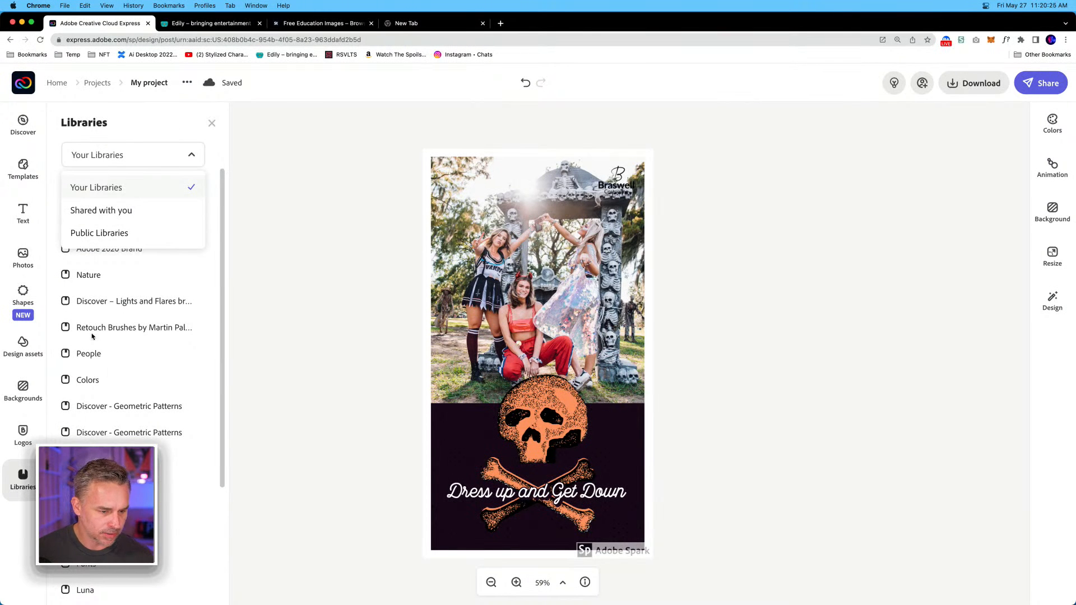
click(79, 189)
drag(222, 279, 224, 421)
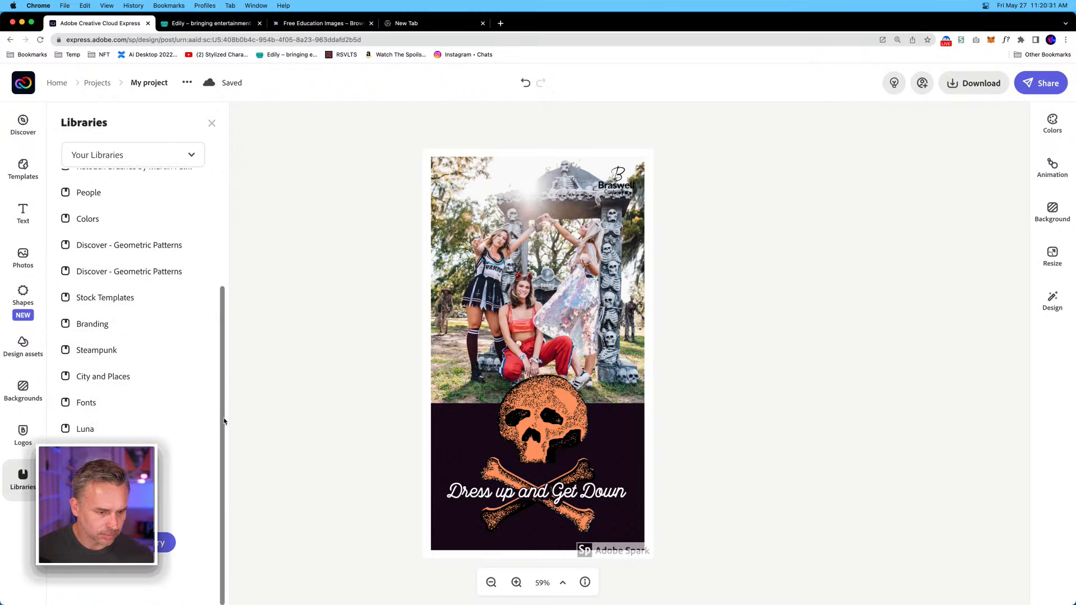
click(208, 177)
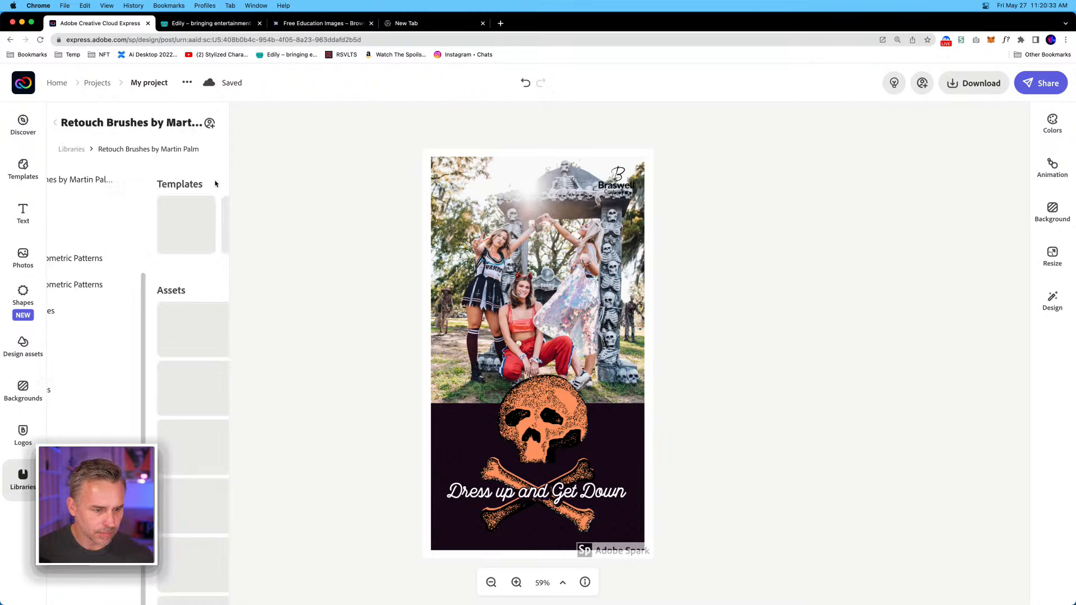
click(57, 123)
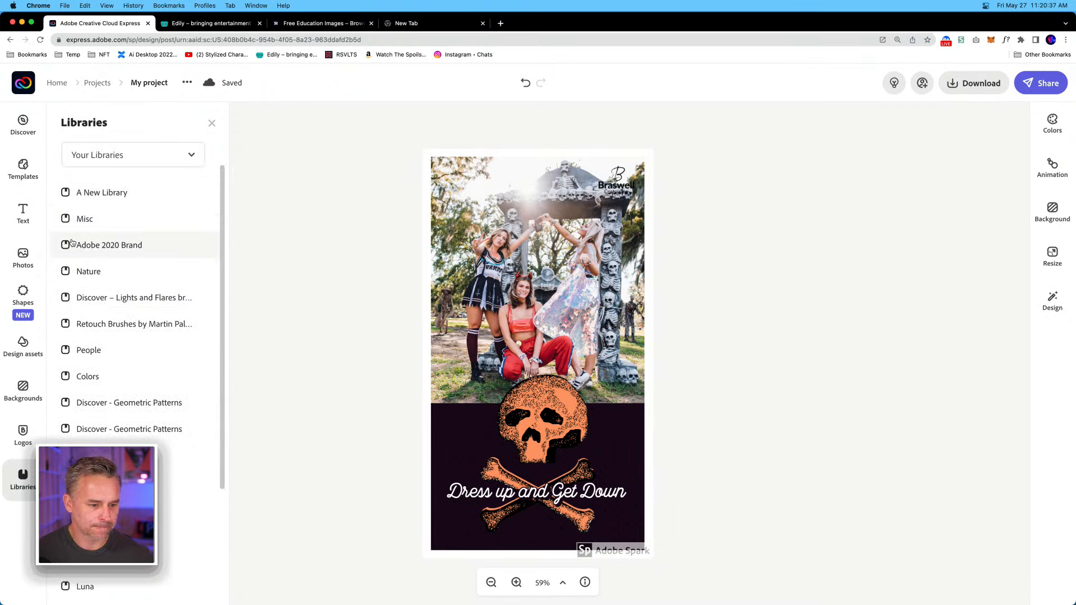
Reload the story project and check the full list of Your Libraries again for the Braswell library.
click(39, 40)
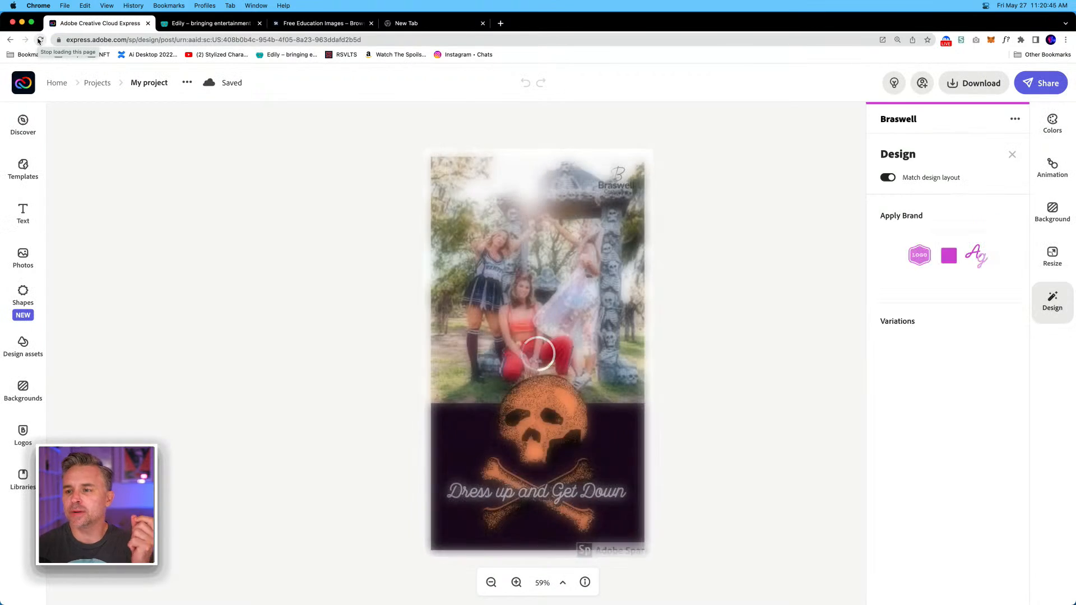
click(22, 478)
scroll(134, 234, down, 5)
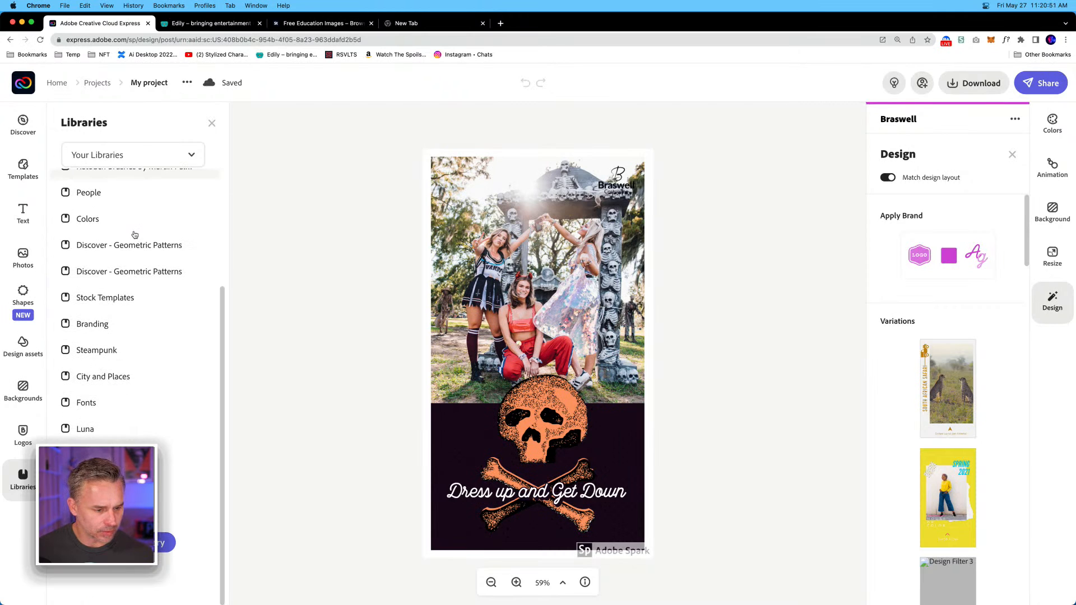
scroll(134, 239, up, 5)
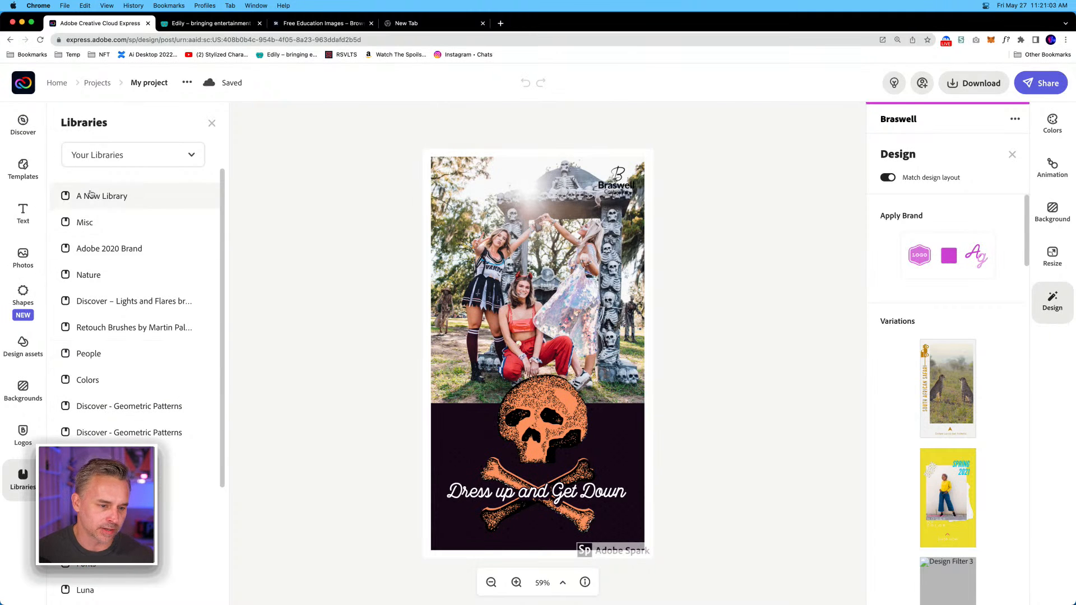
Place the black leaf graphic from the Misc library onto the story's group photo.
click(92, 224)
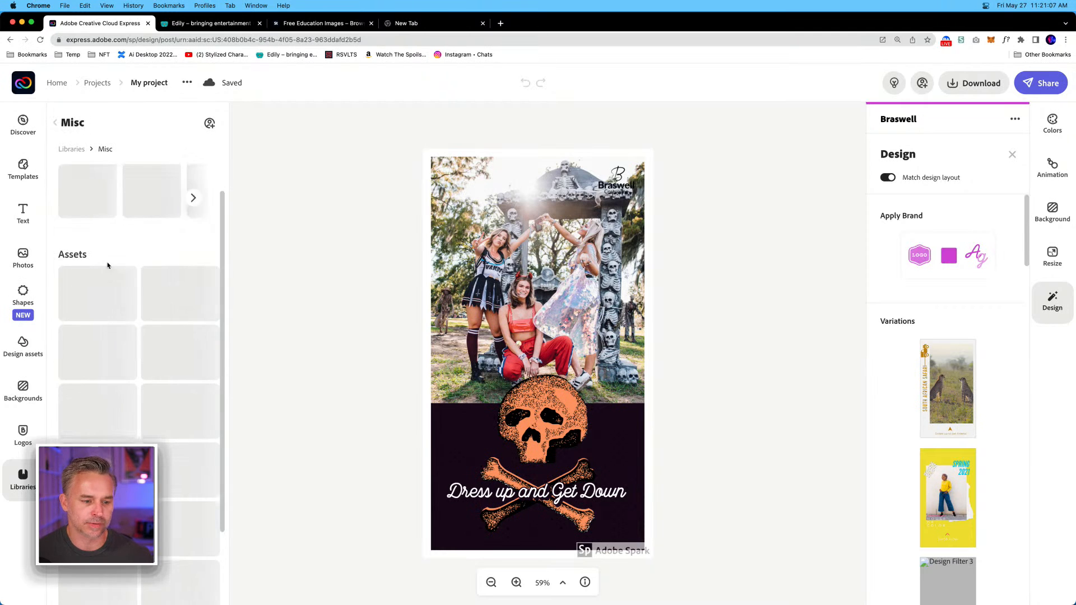
scroll(108, 318, down, 5)
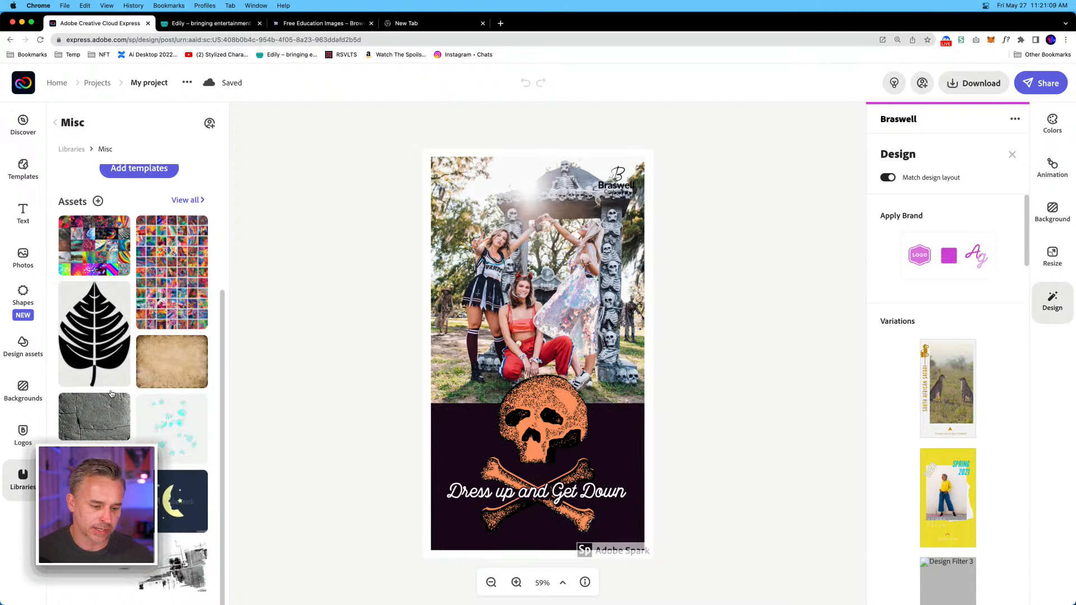
drag(76, 335, 485, 313)
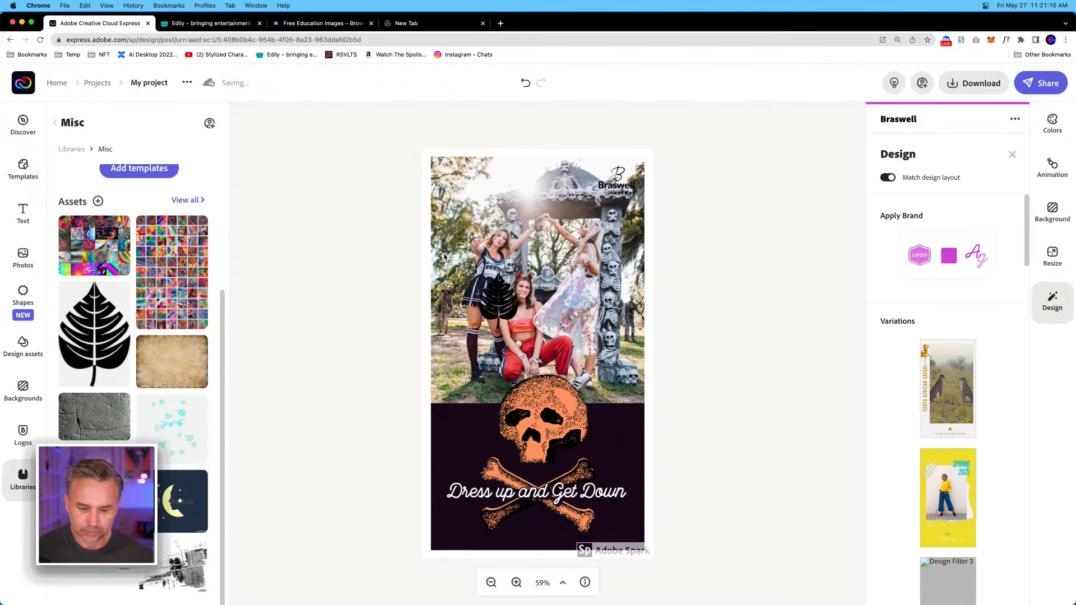
Delete the black Braswell Costuming logo and add the white B logo, positioned on the skull's forehead.
click(22, 341)
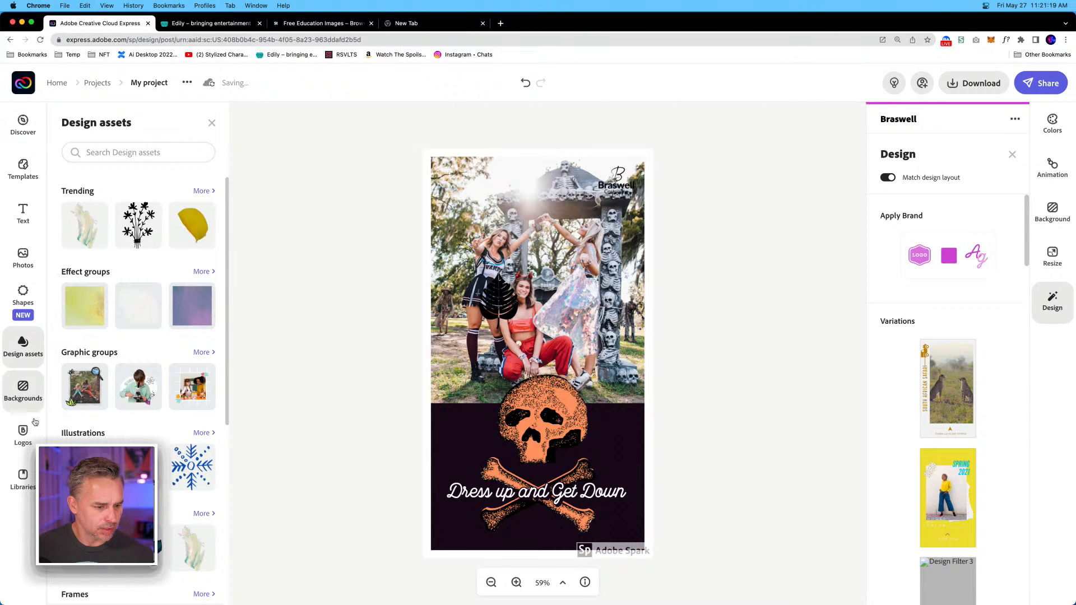
click(22, 437)
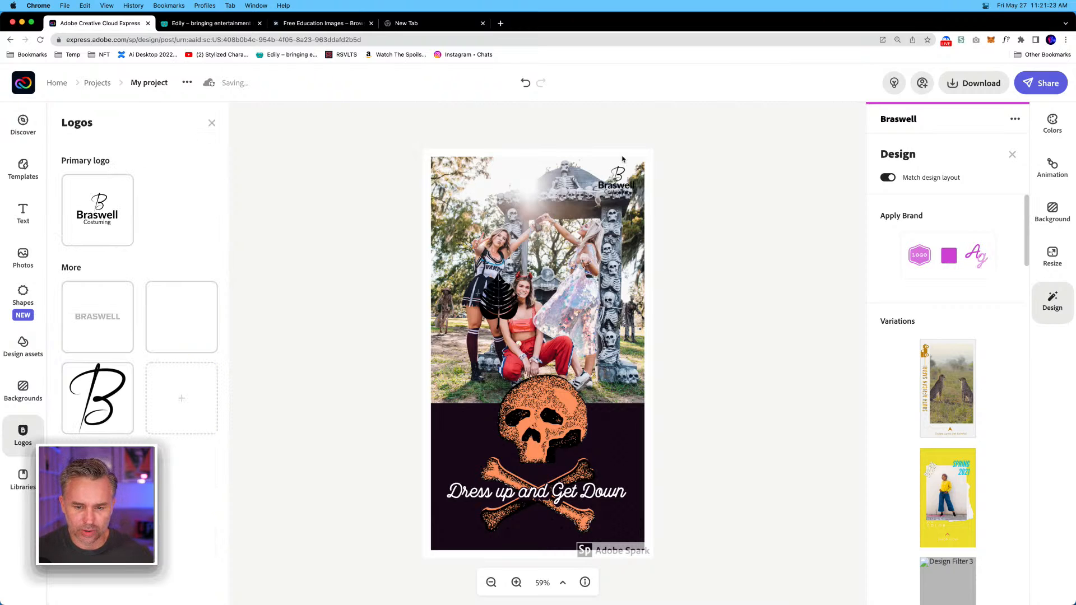
drag(626, 179, 527, 234)
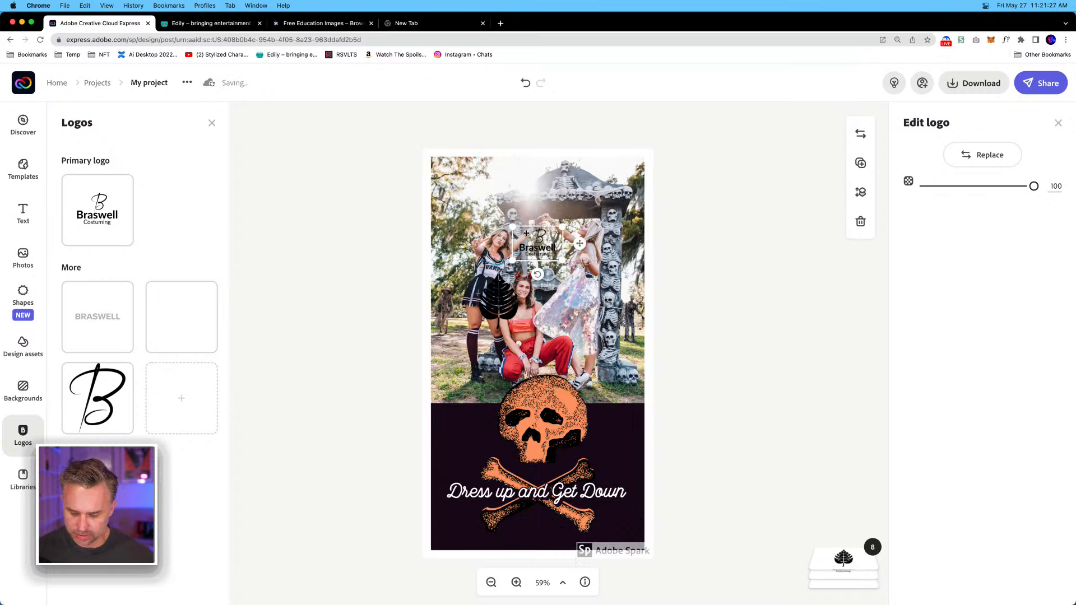
key(Delete)
click(170, 324)
drag(630, 190, 550, 413)
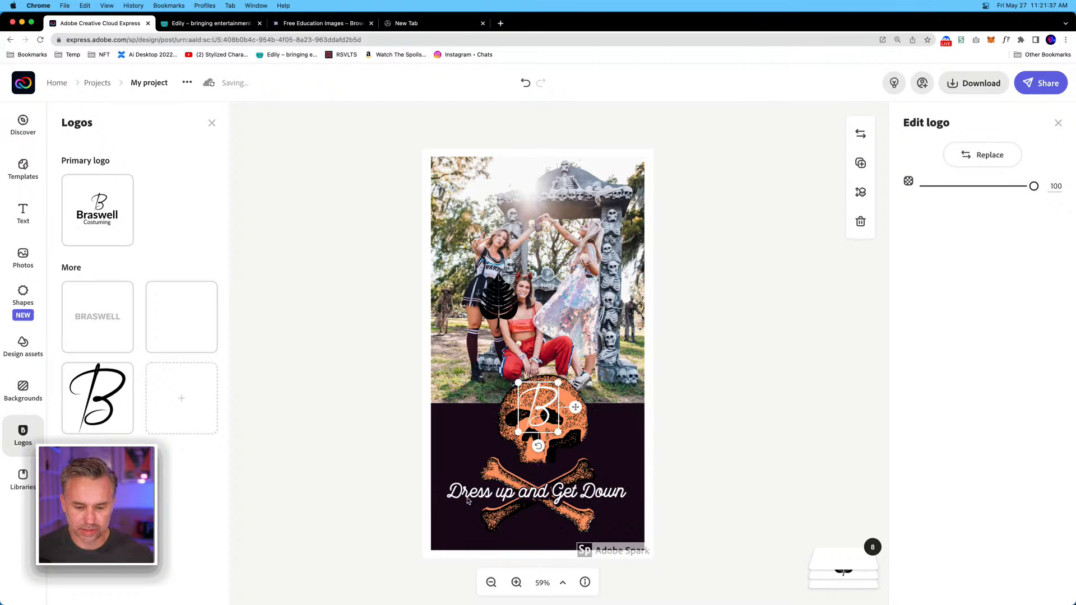
Switch to Illustrator to read the tagline on the Braswell Costuming business card, and return to the story.
mouse_move(395, 604)
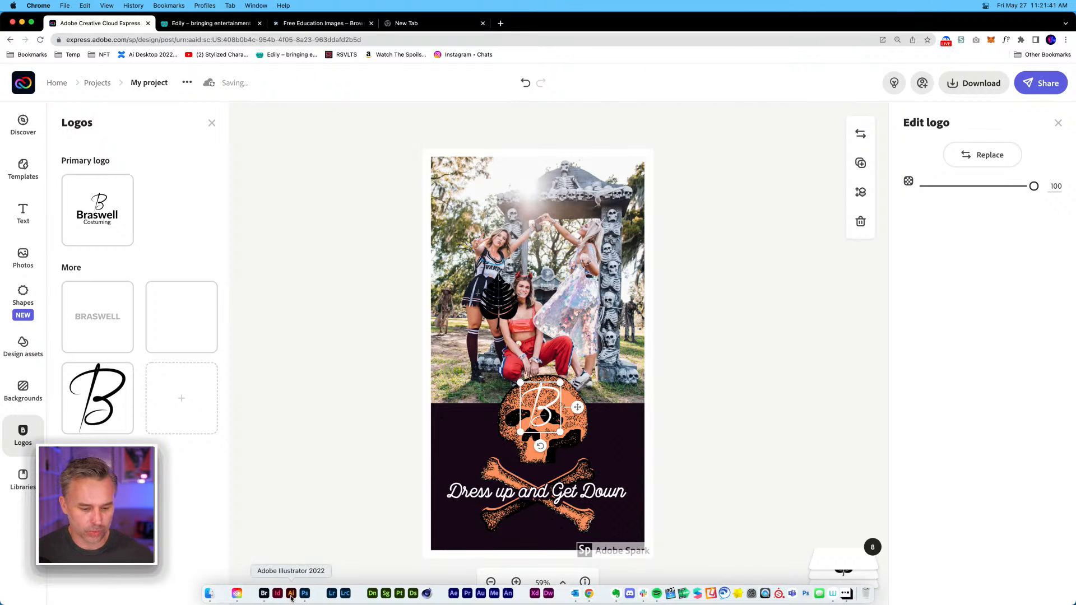
click(291, 598)
scroll(408, 365, up, 10)
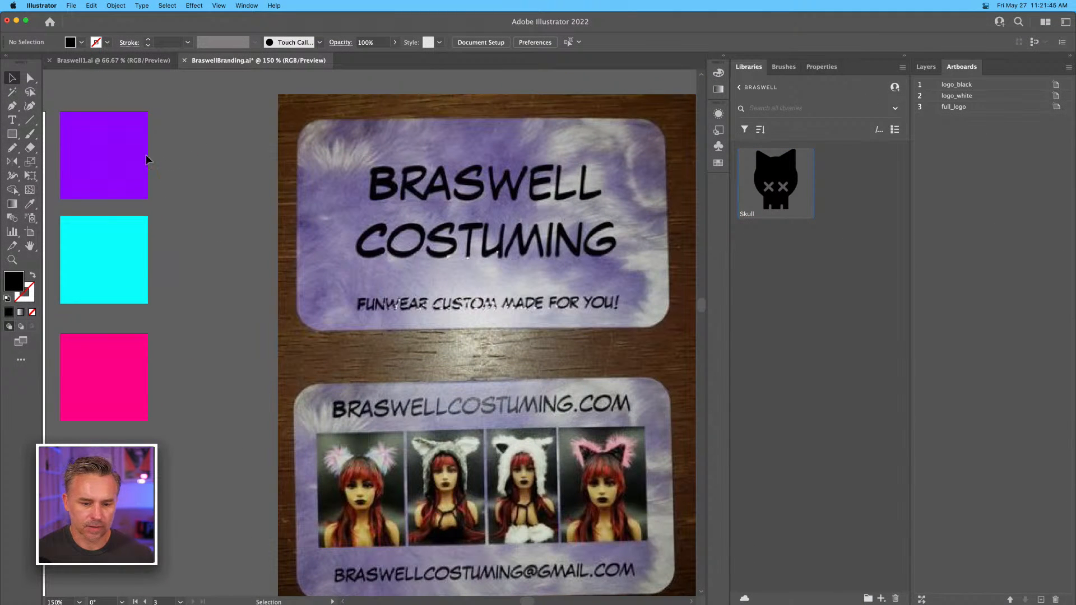
click(17, 25)
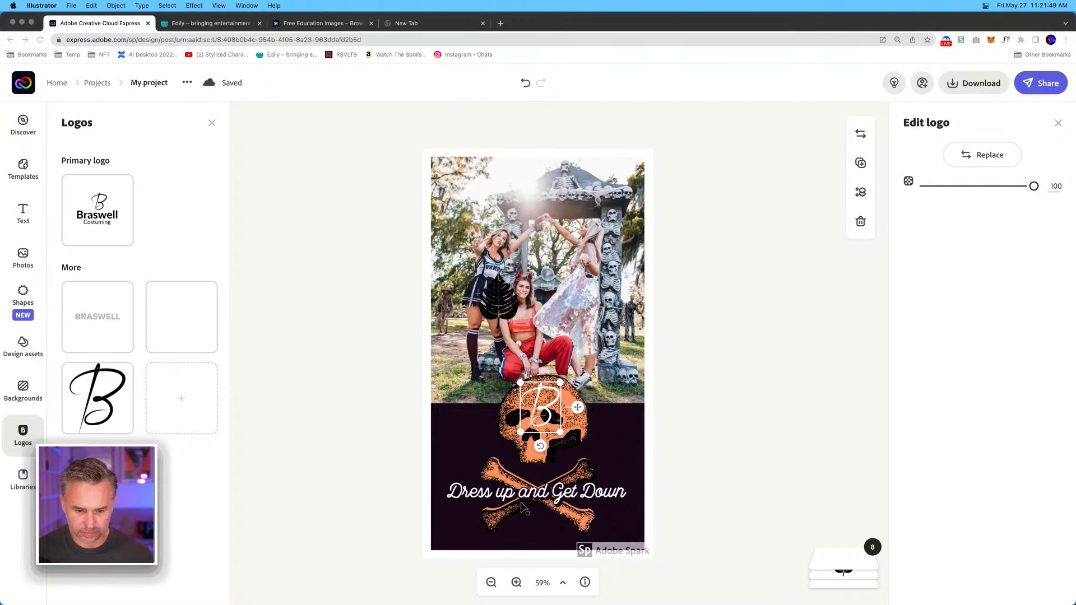
Replace the "Dress up and Get Down" text with "Funwear everywhere".
click(335, 316)
key(super+equal)
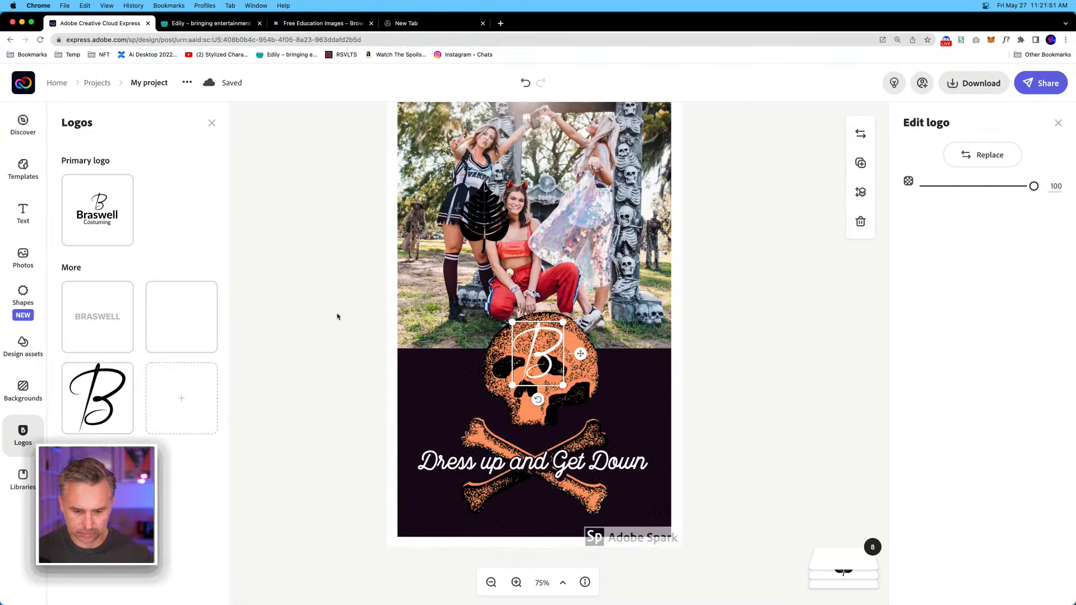
click(497, 466)
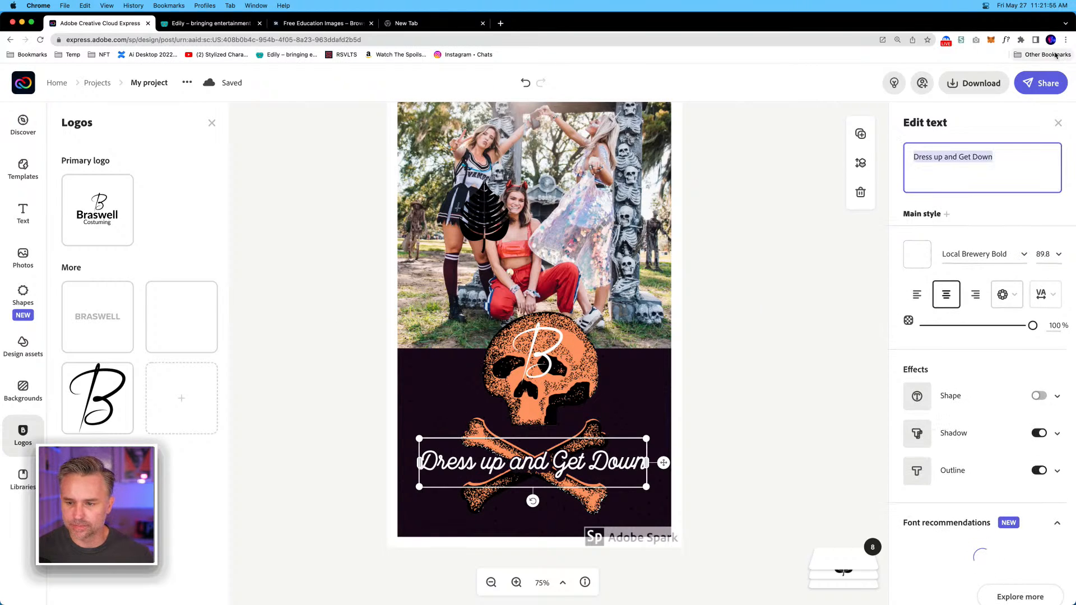
text(Fun we)
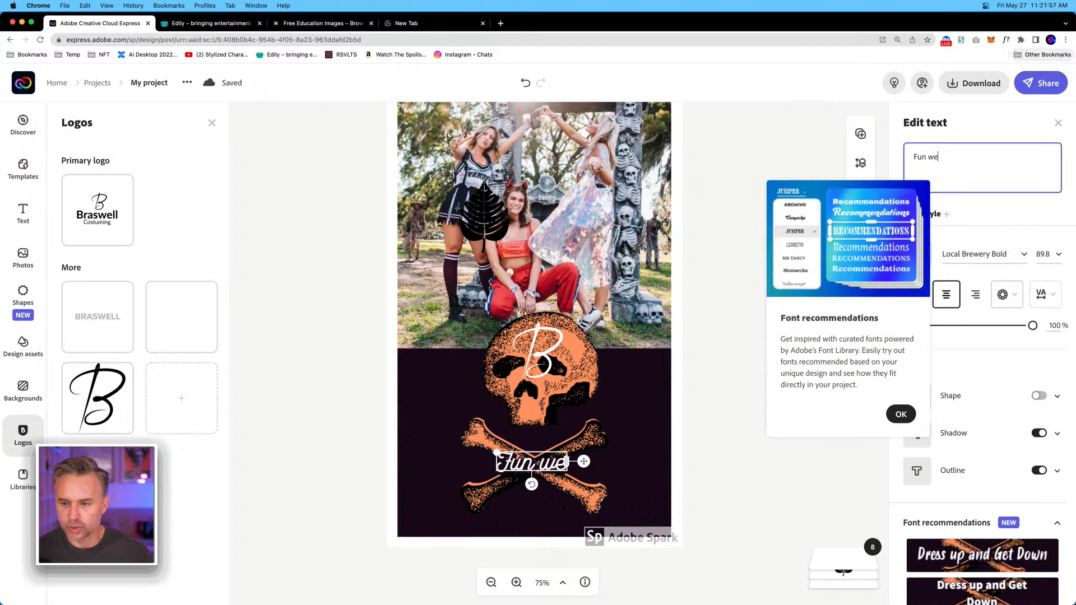
text(ar ever)
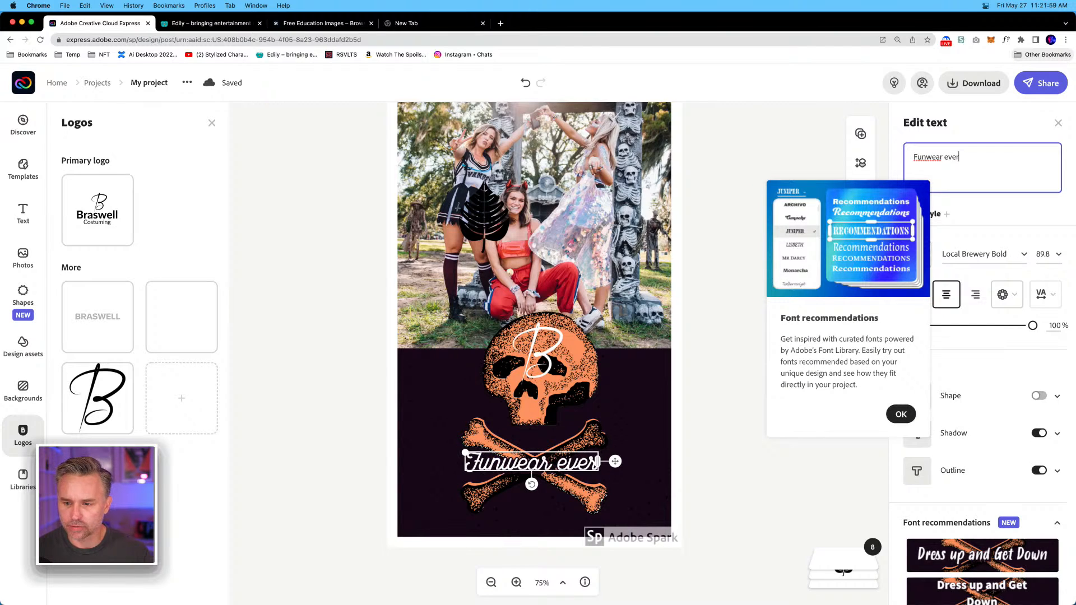
text(ywhere)
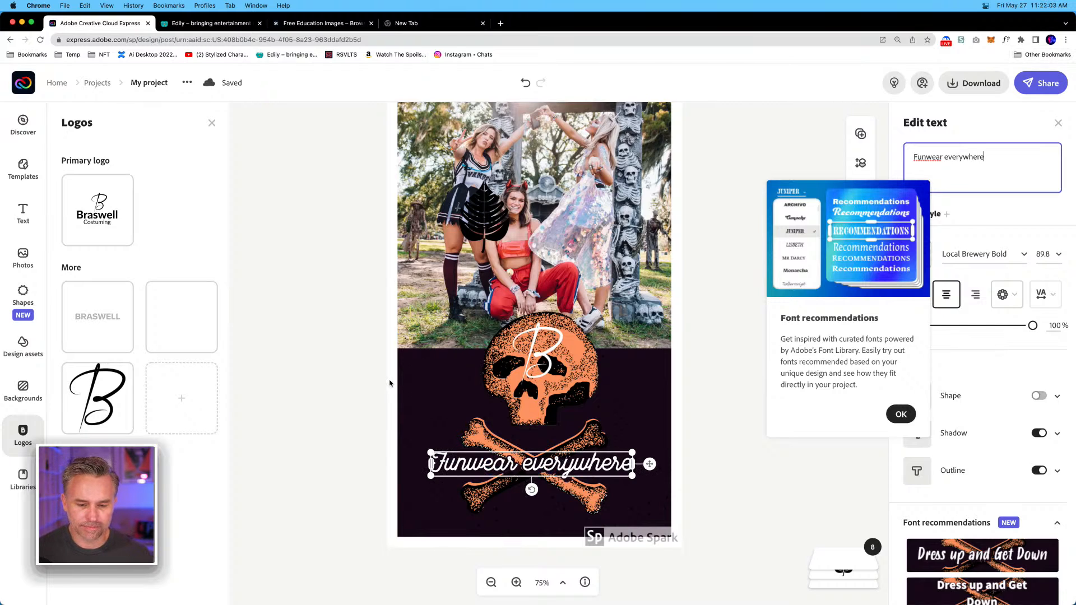
click(538, 443)
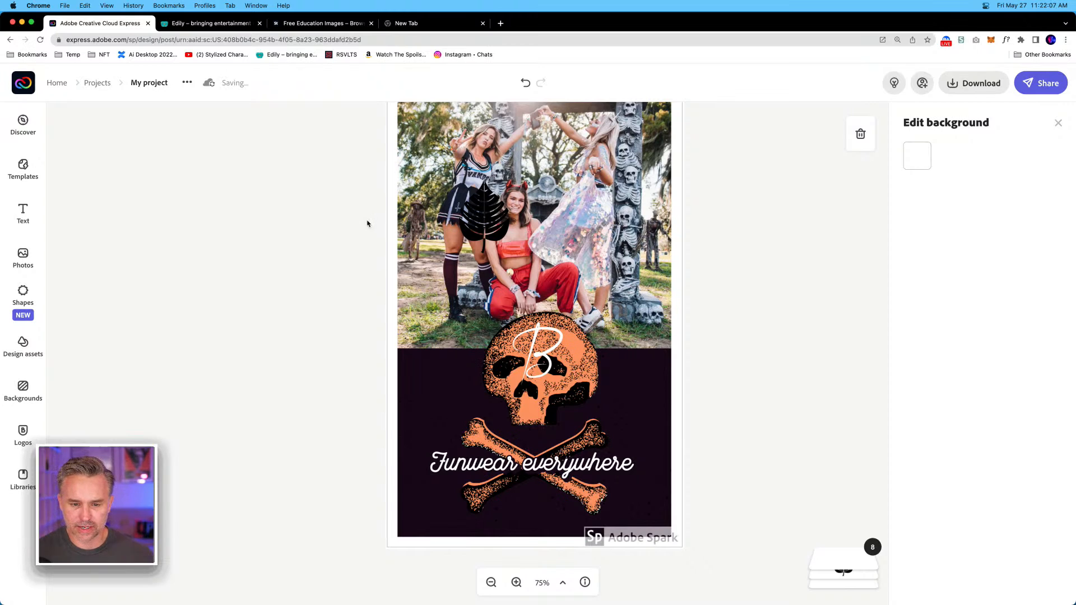
Move the orange skull and crossbones image slightly upward, keeping it centred on the story.
click(498, 382)
drag(498, 381, 497, 375)
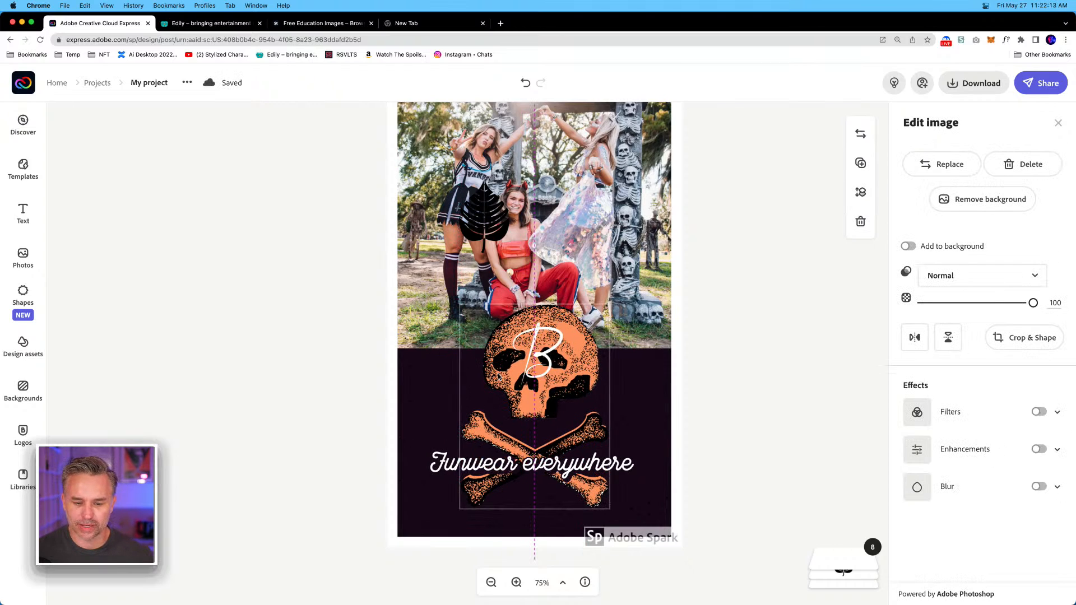
click(423, 381)
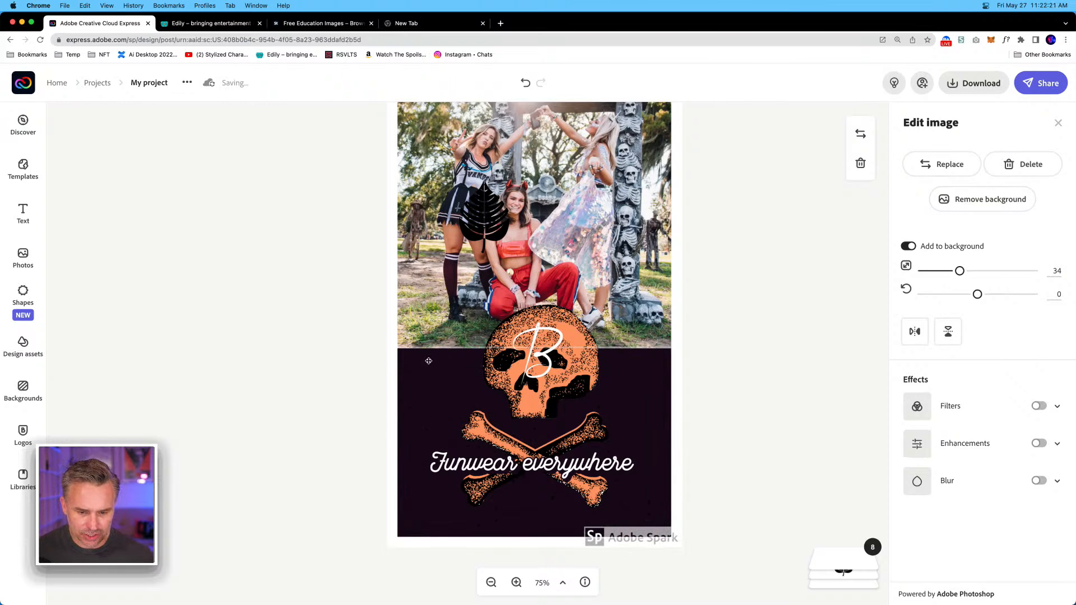
click(359, 376)
Delete the dark background image behind the tagline, removing only the content and keeping its cell.
click(433, 388)
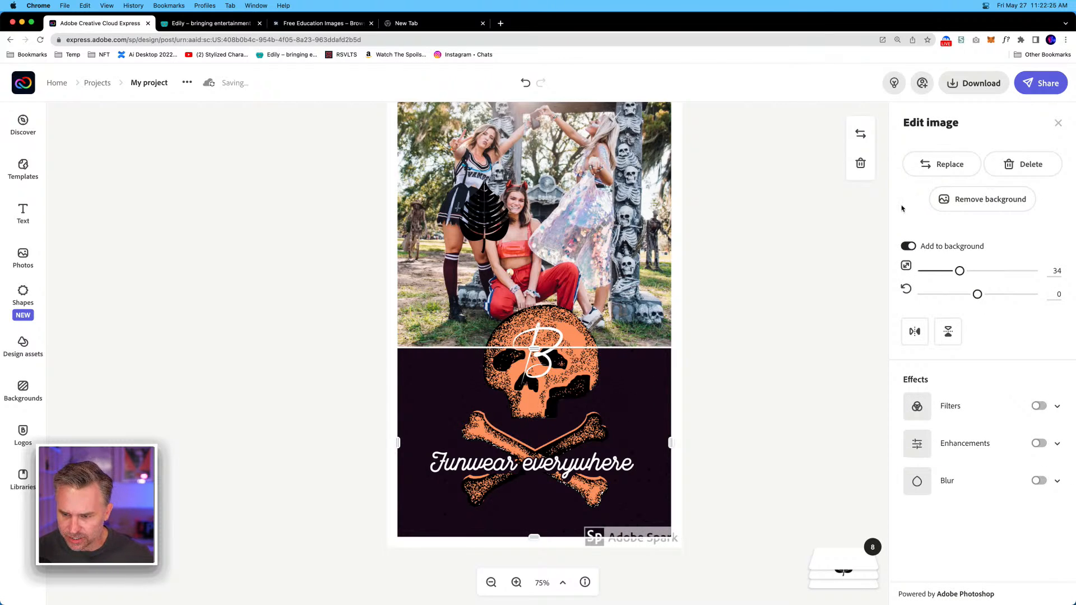
key(Delete)
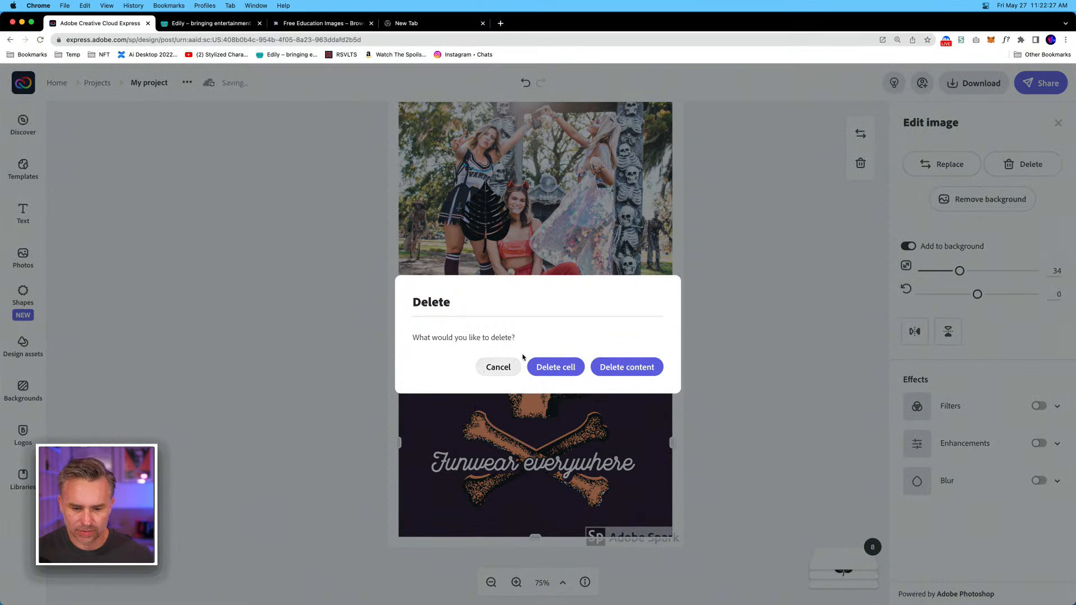
click(618, 369)
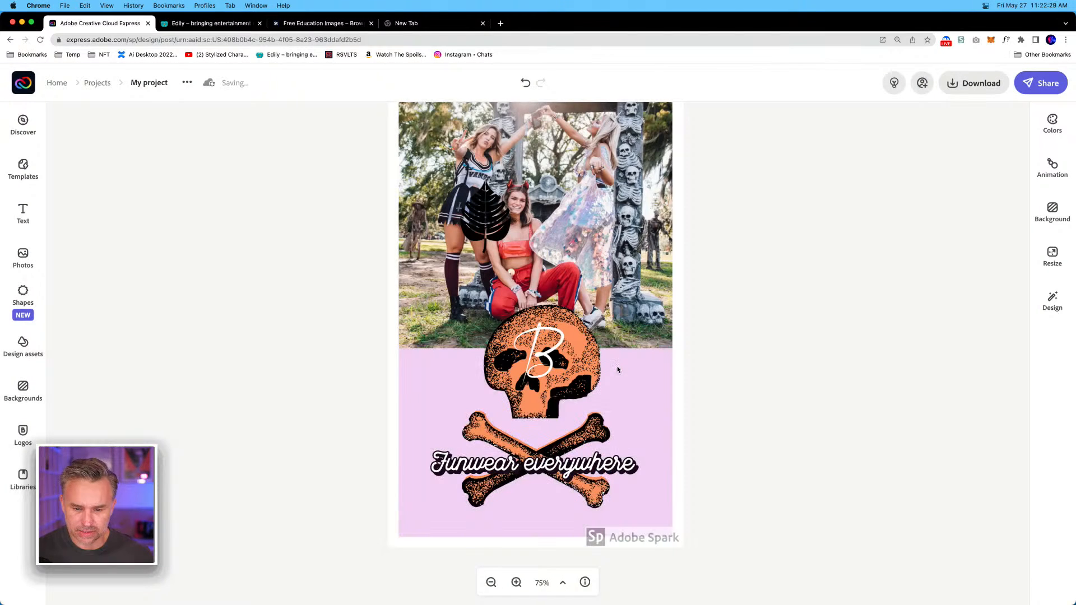
Delete the orange skull and crossbones image from the story.
click(562, 320)
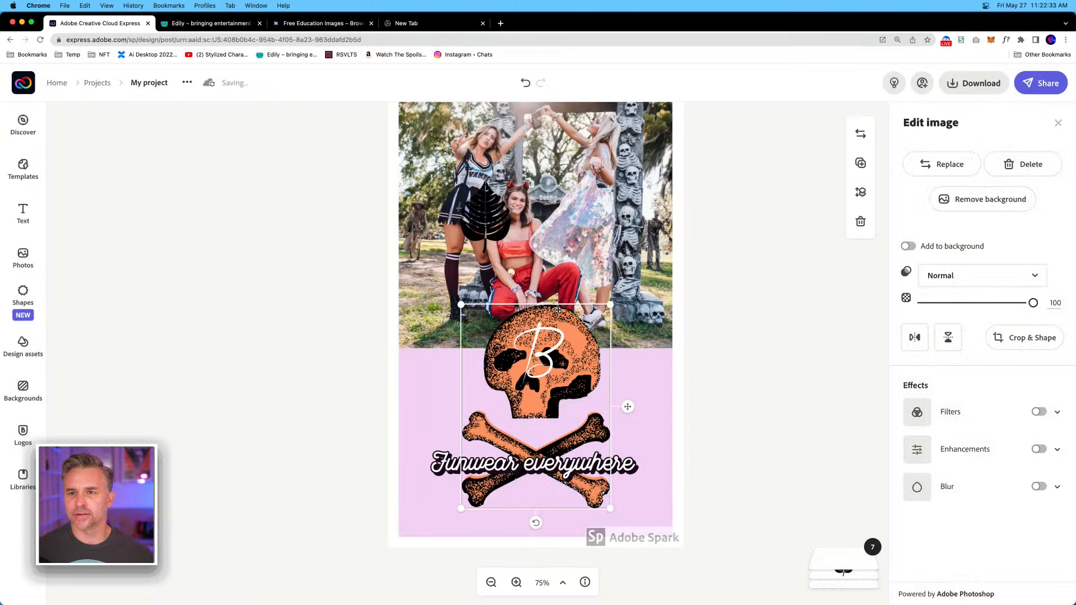
key(Delete)
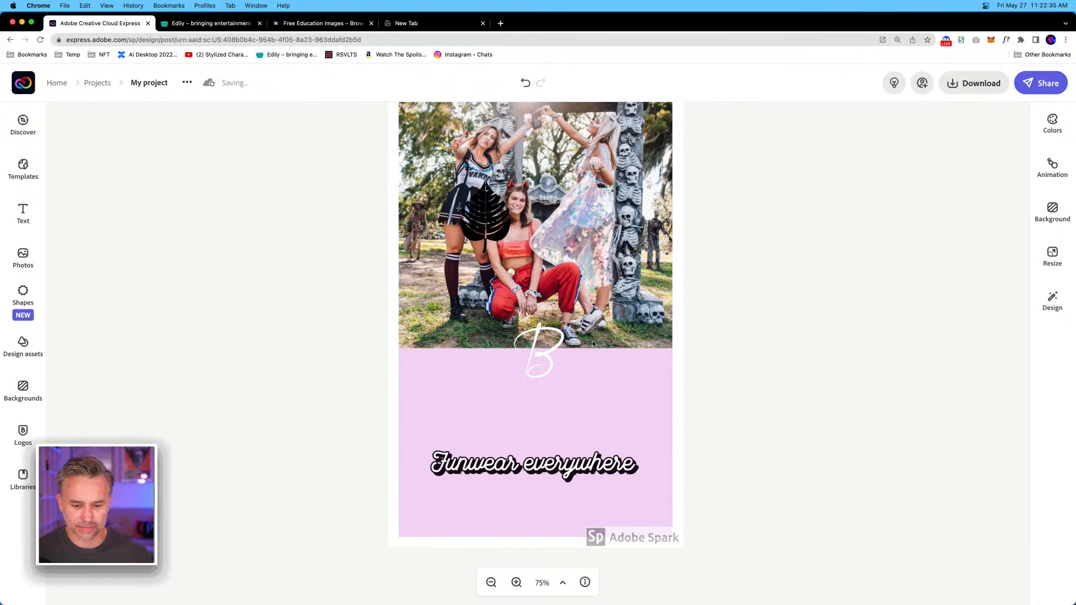
Set the pink cell's background colour below the photo to the purple from the Braswell brand palette.
click(549, 359)
click(423, 385)
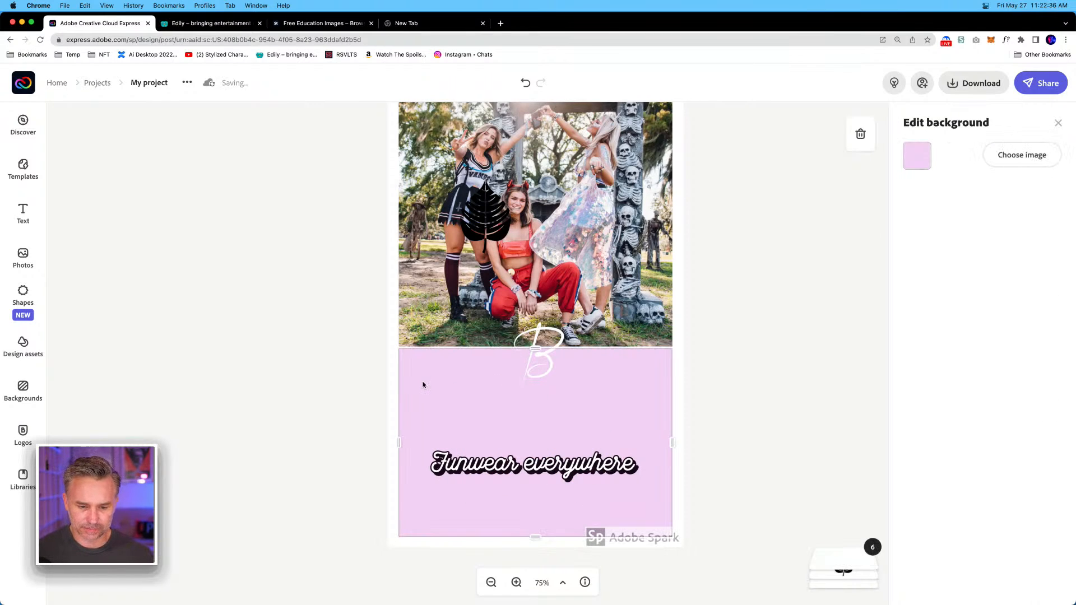
click(917, 157)
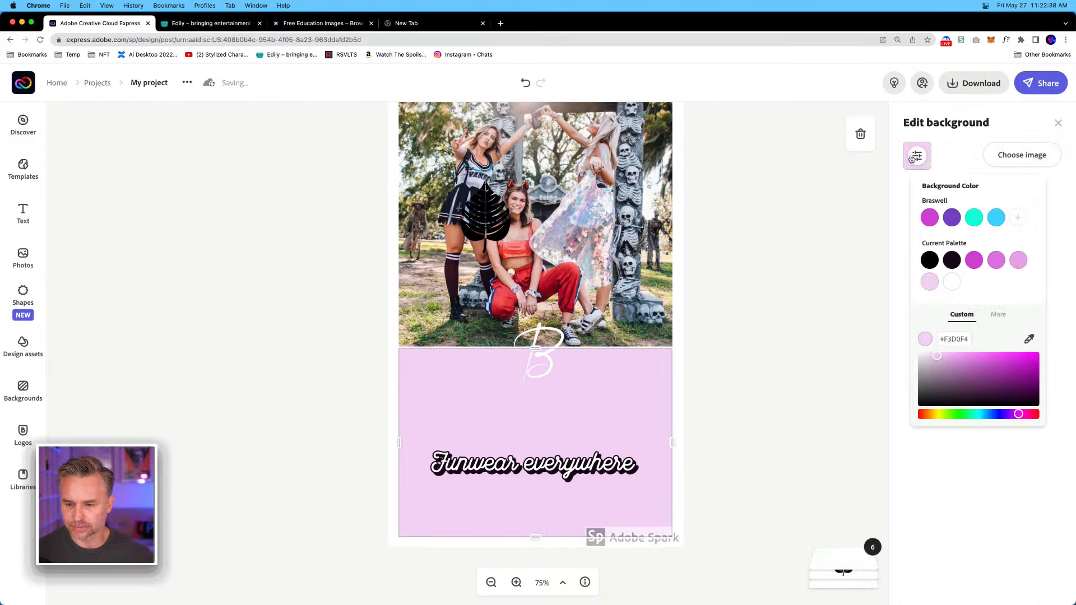
click(952, 219)
click(258, 339)
click(287, 373)
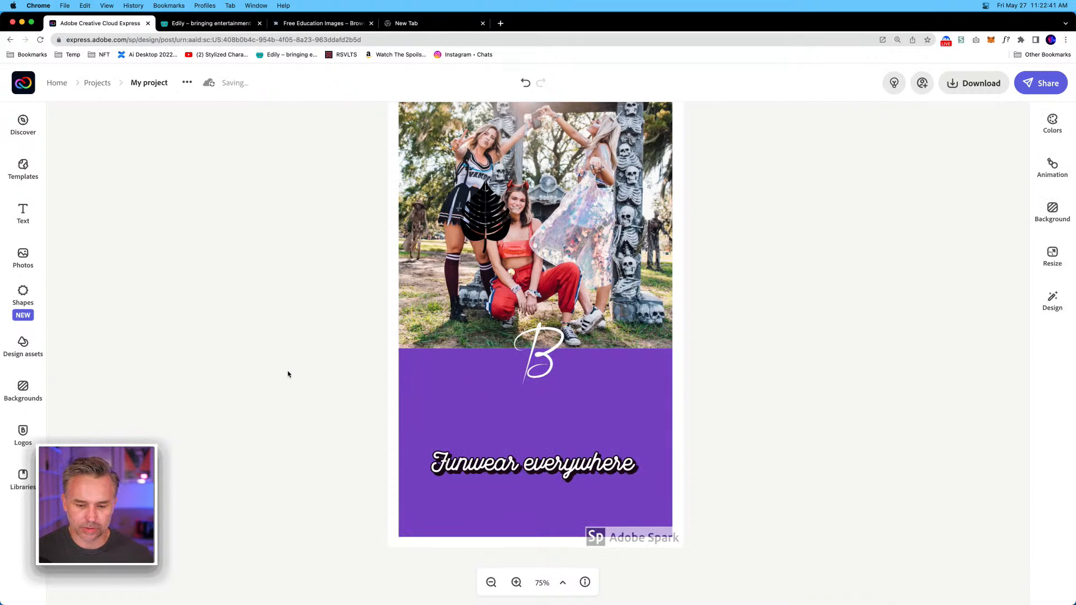
Move the white B logo down into the purple area, centred just above the tagline.
click(533, 373)
drag(550, 355, 550, 411)
click(360, 257)
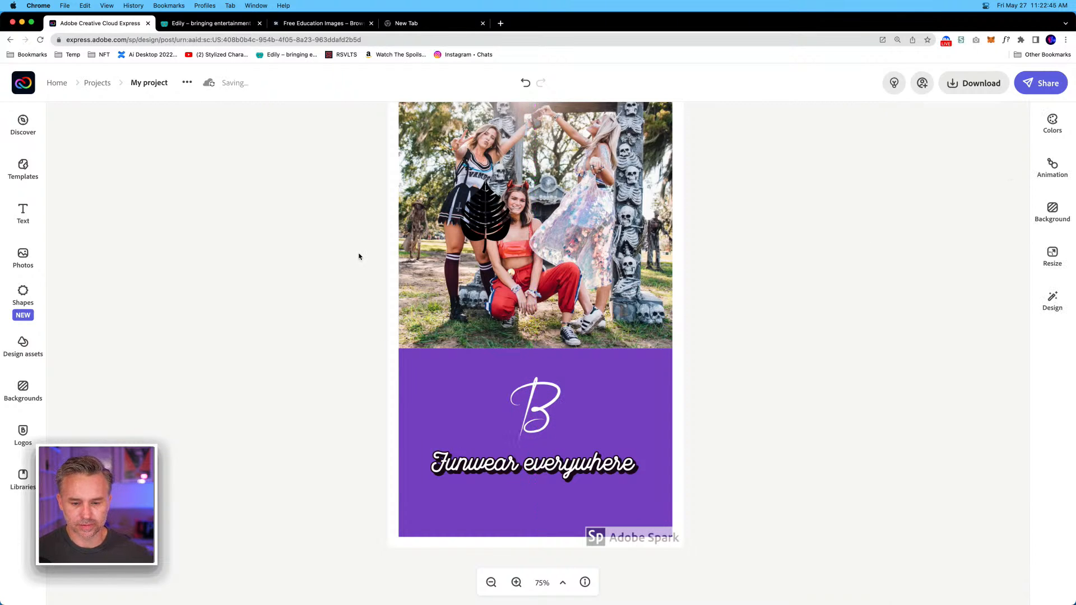
click(23, 479)
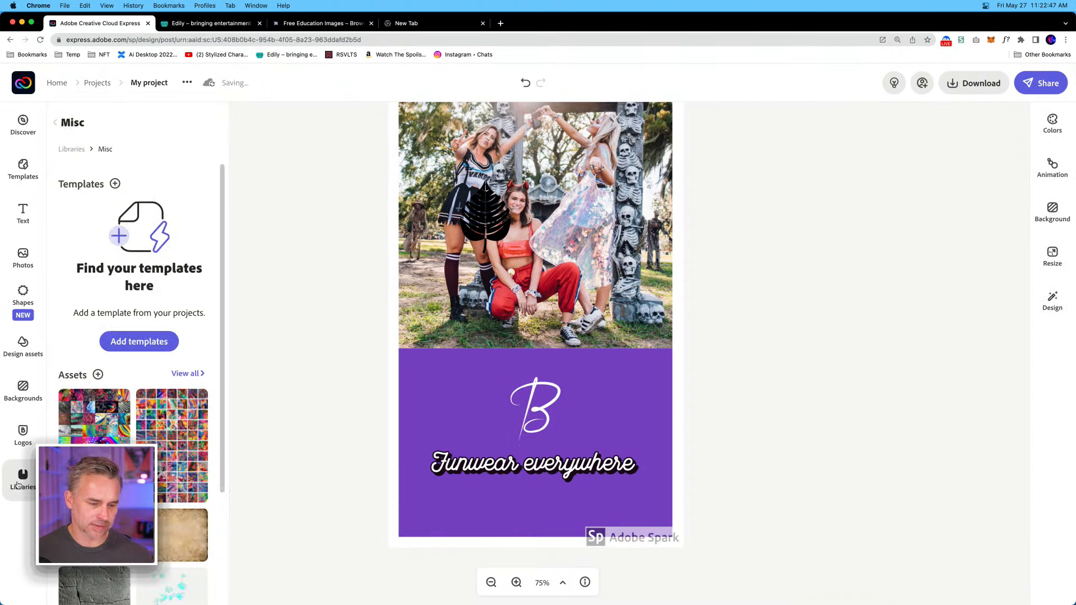
click(55, 122)
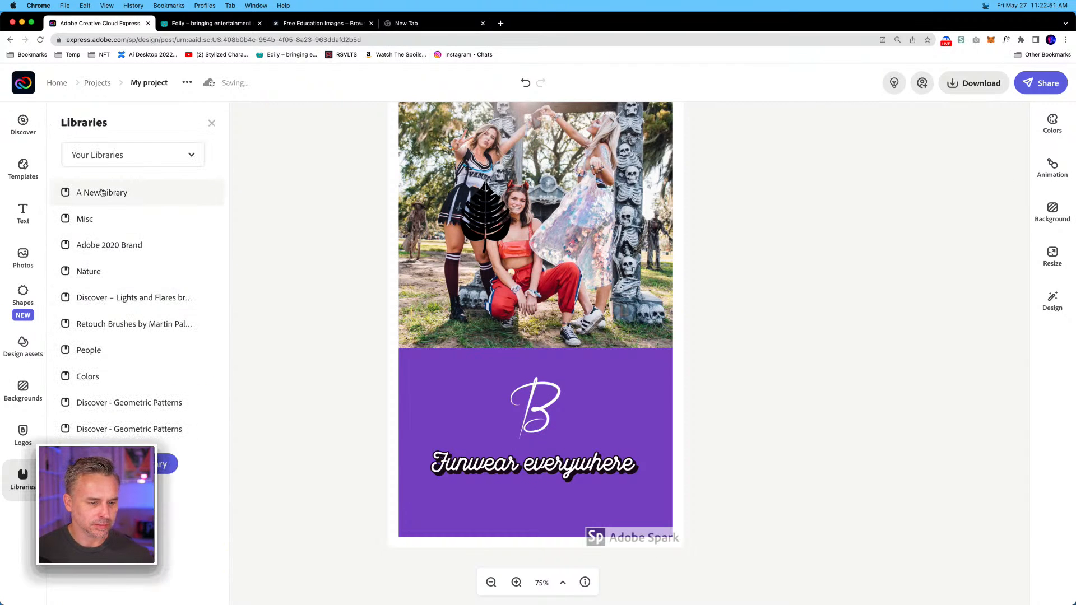
scroll(112, 247, down, 5)
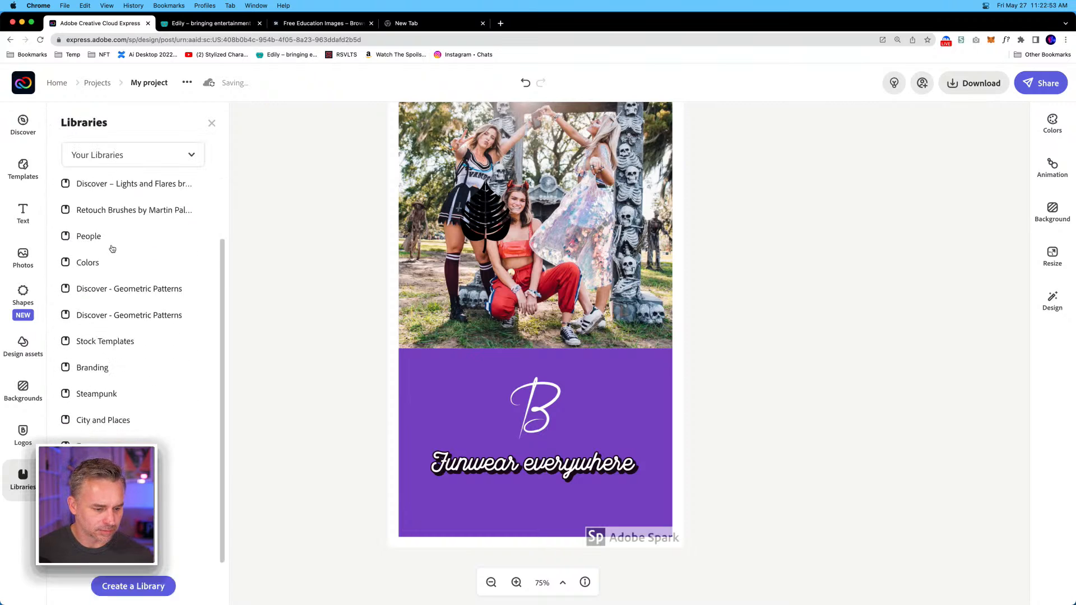
scroll(113, 243, up, 5)
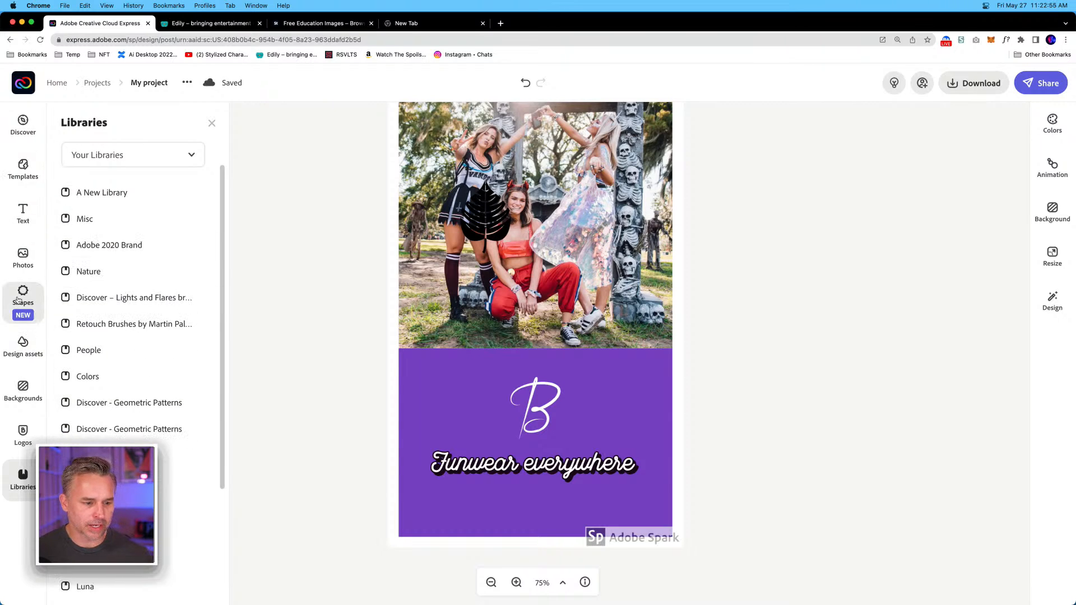
Search the design assets for "cat" and browse the illustrations and photo cutouts.
click(24, 358)
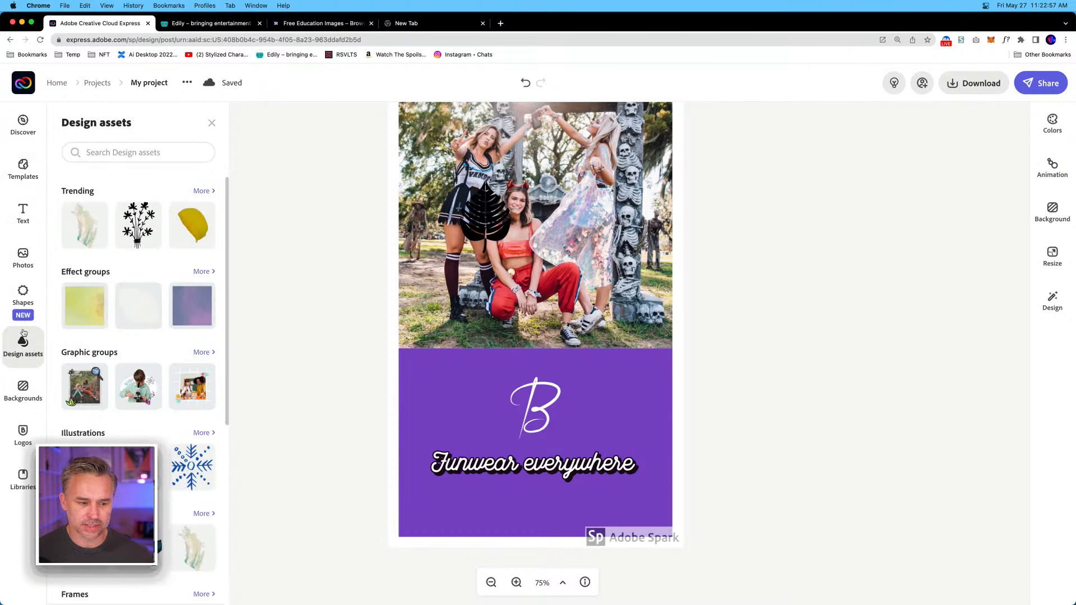
click(114, 150)
text(cat)
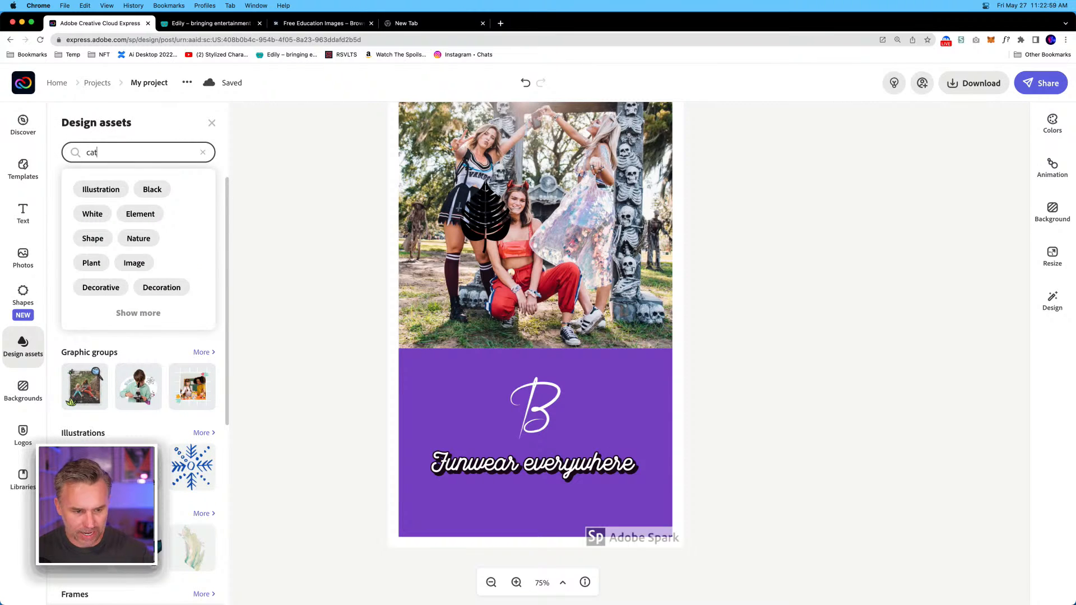
key(Return)
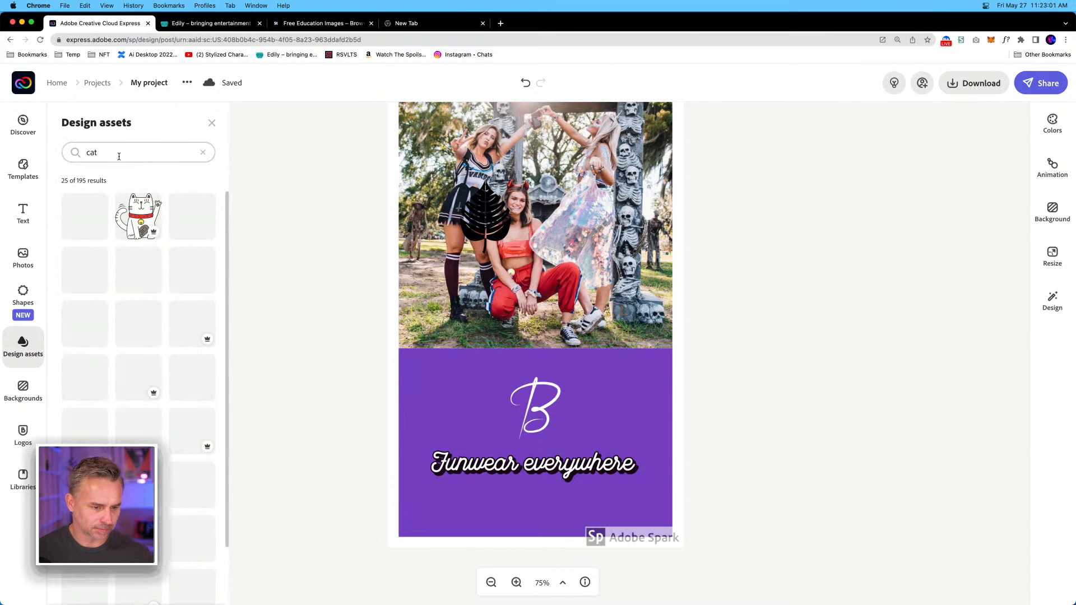
click(119, 156)
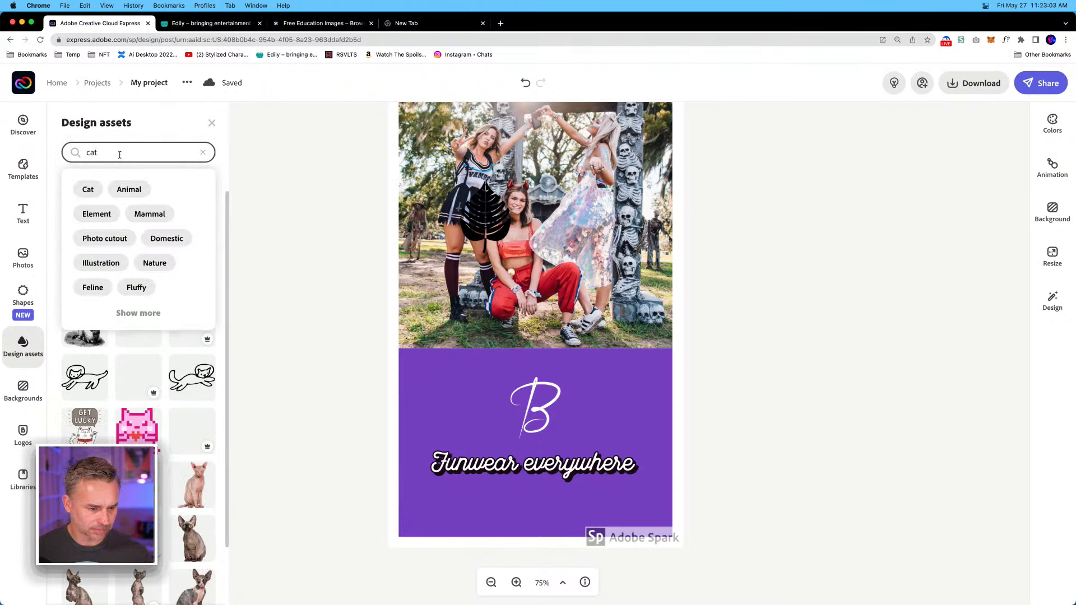
click(129, 116)
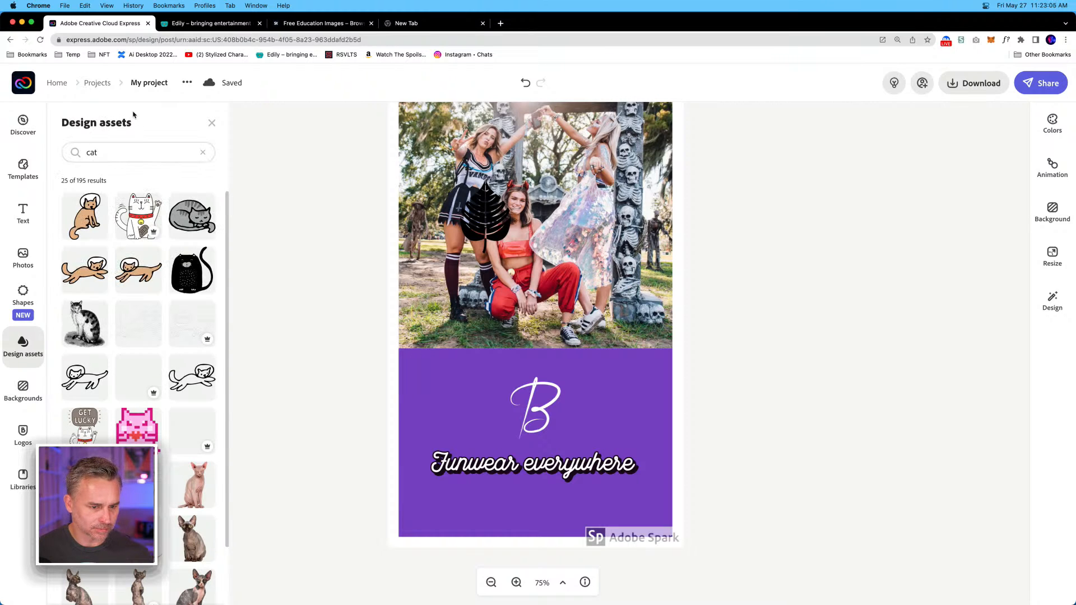
scroll(101, 323, down, 2)
scroll(101, 323, down, 3)
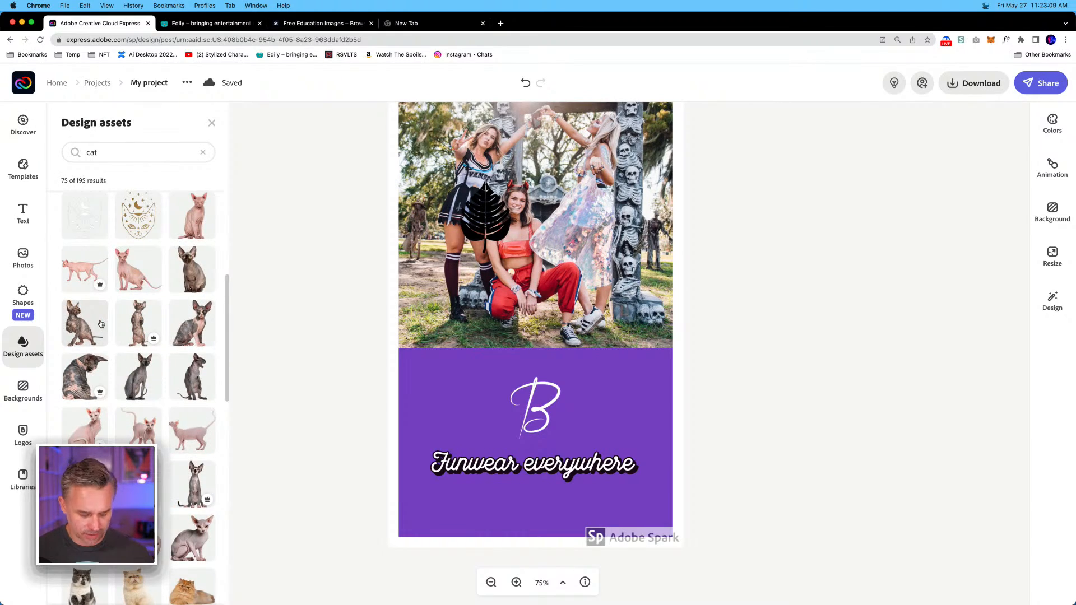
scroll(103, 330, up, 2)
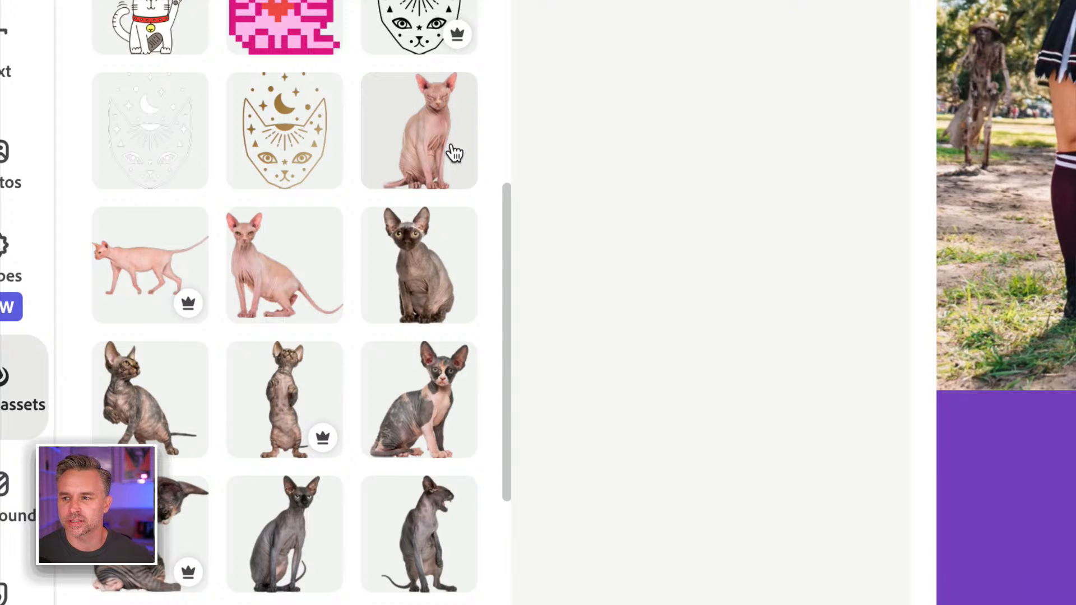
scroll(302, 360, down, 10)
scroll(303, 360, down, 10)
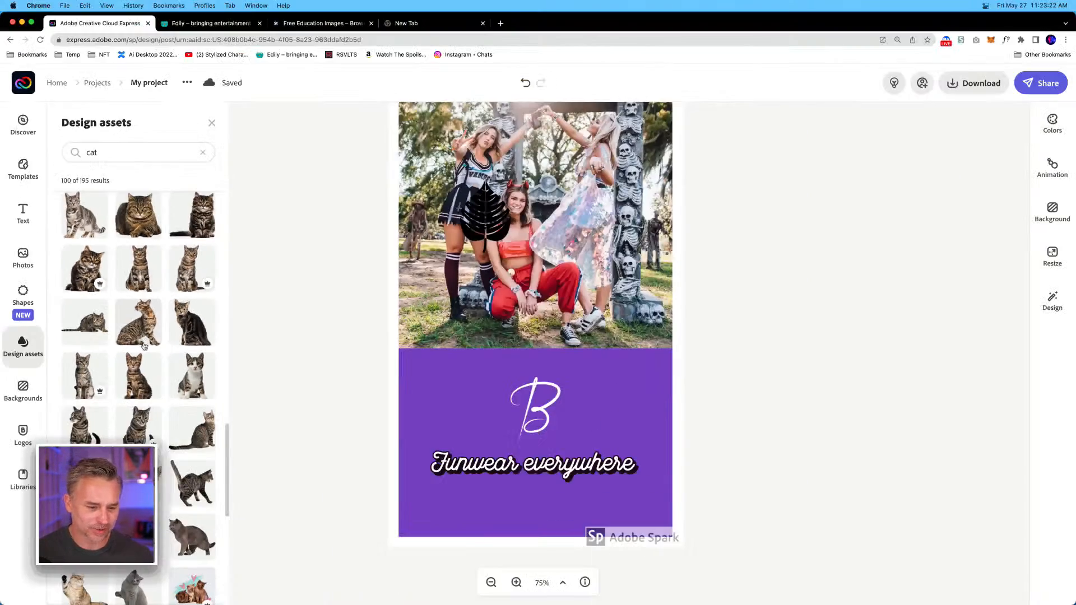
scroll(144, 345, up, 20)
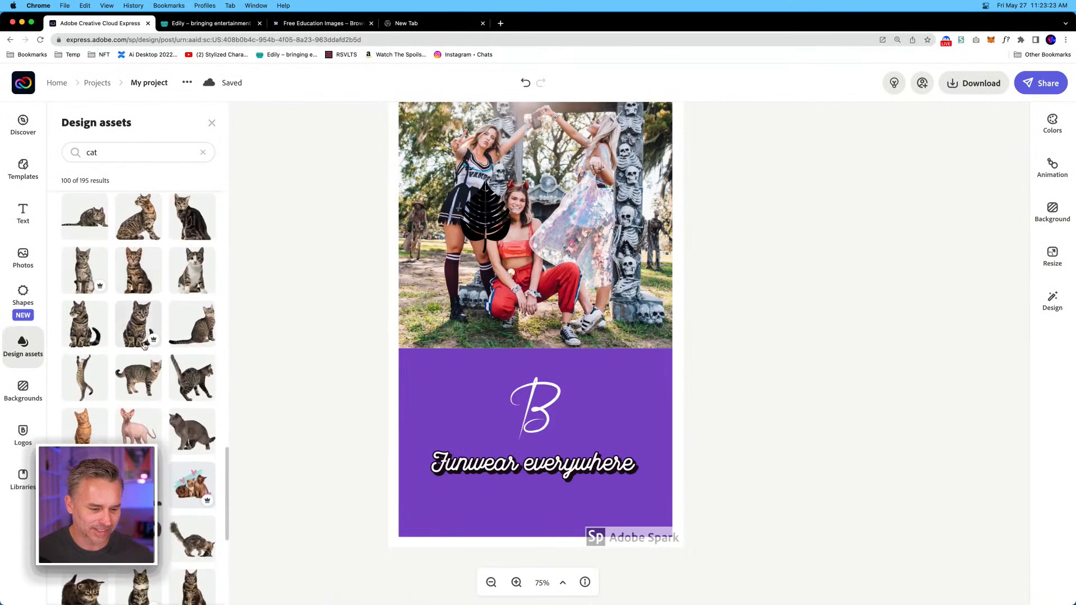
Search the design assets for "cat ears", add the black cat illustration, and shrink it beside the standing woman's feet at the photo's lower left.
click(108, 150)
text(ears)
key(Return)
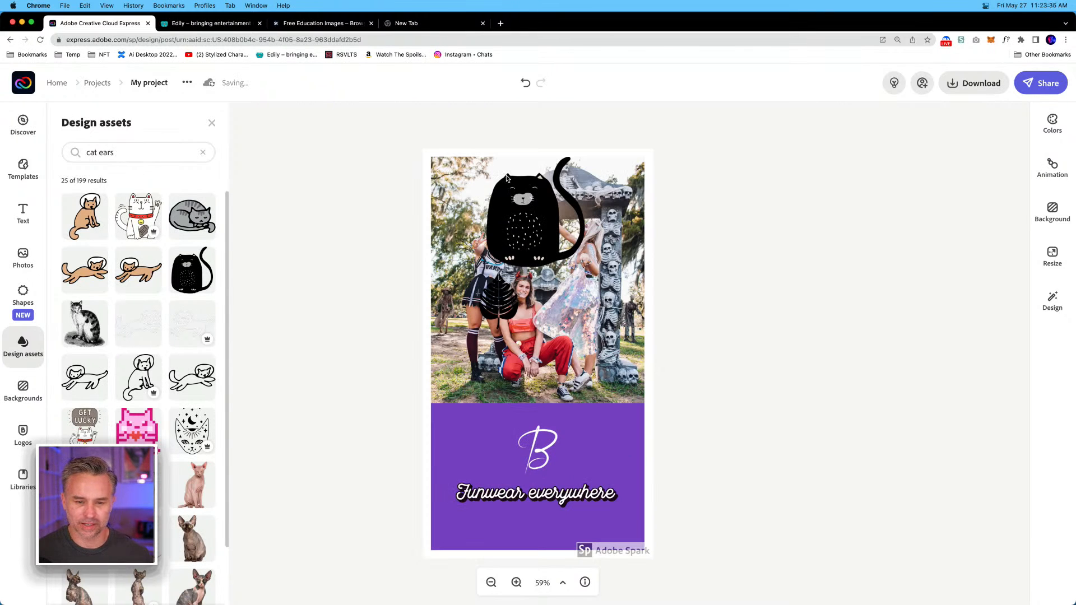
drag(585, 158, 460, 347)
click(376, 322)
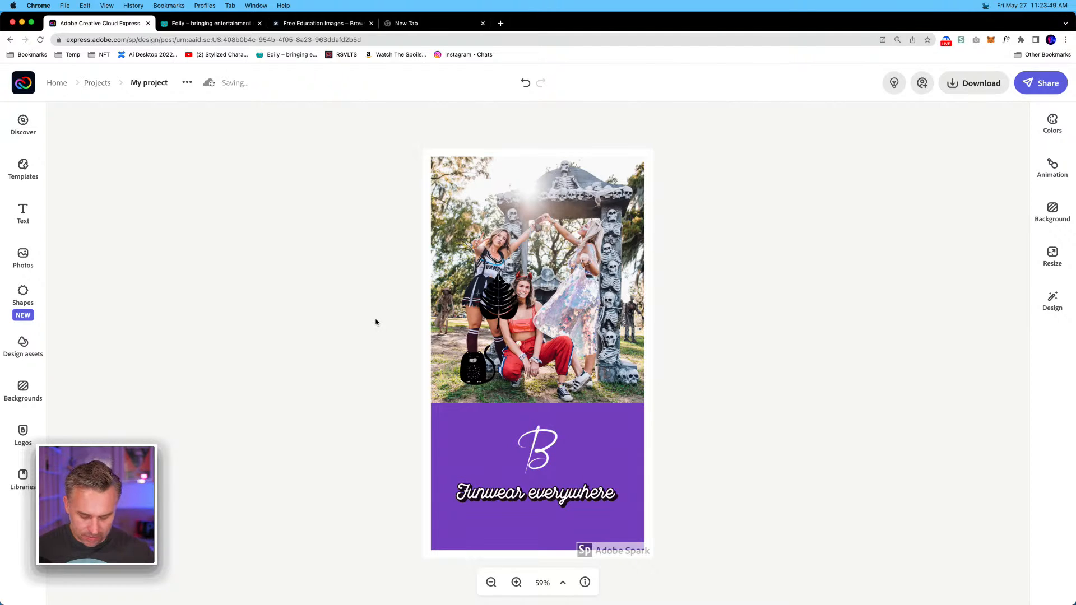
Select the white B logo and examine which editing options are offered for it.
key(super+equal)
key(super+equal)
scroll(532, 371, down, 4)
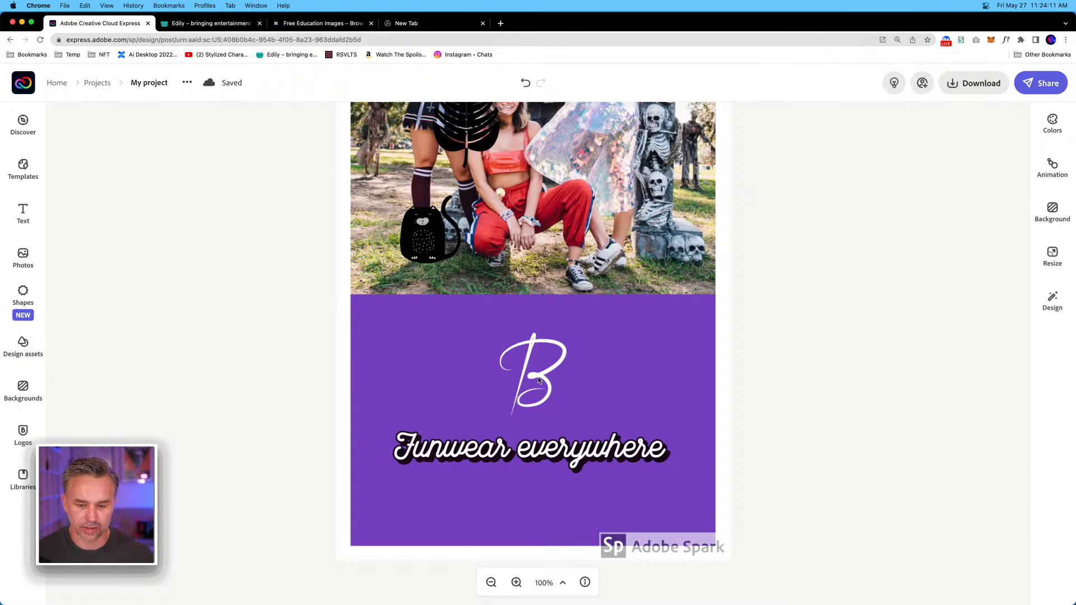
click(537, 374)
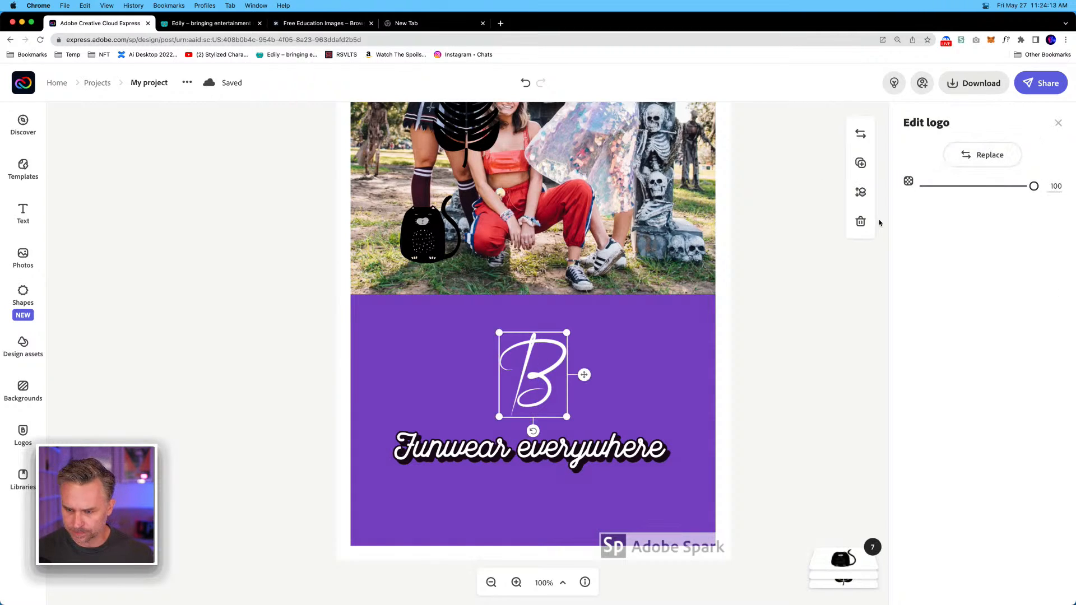
click(1059, 124)
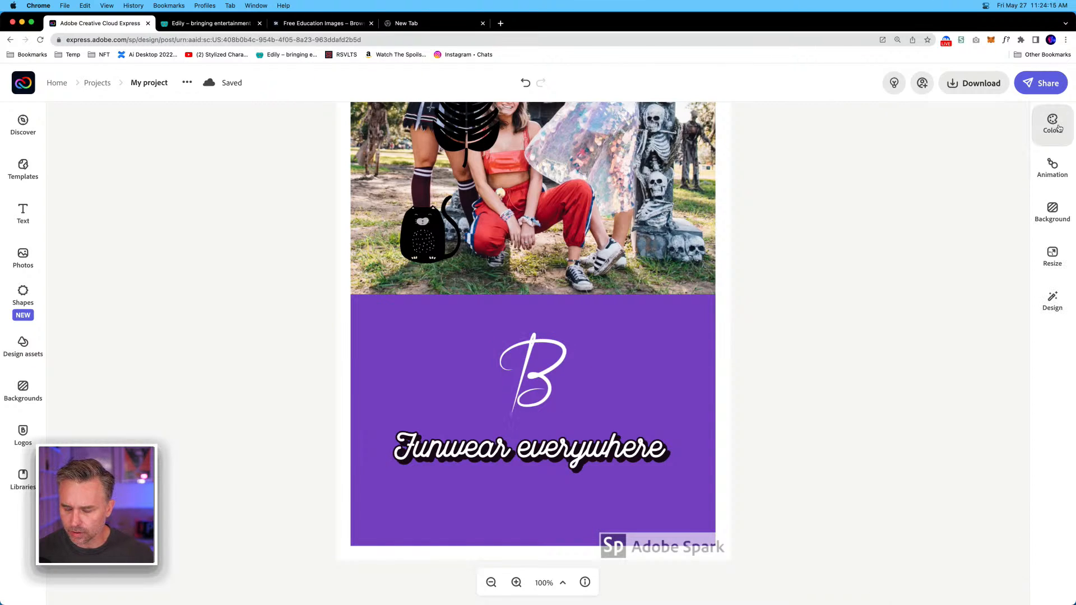
click(535, 379)
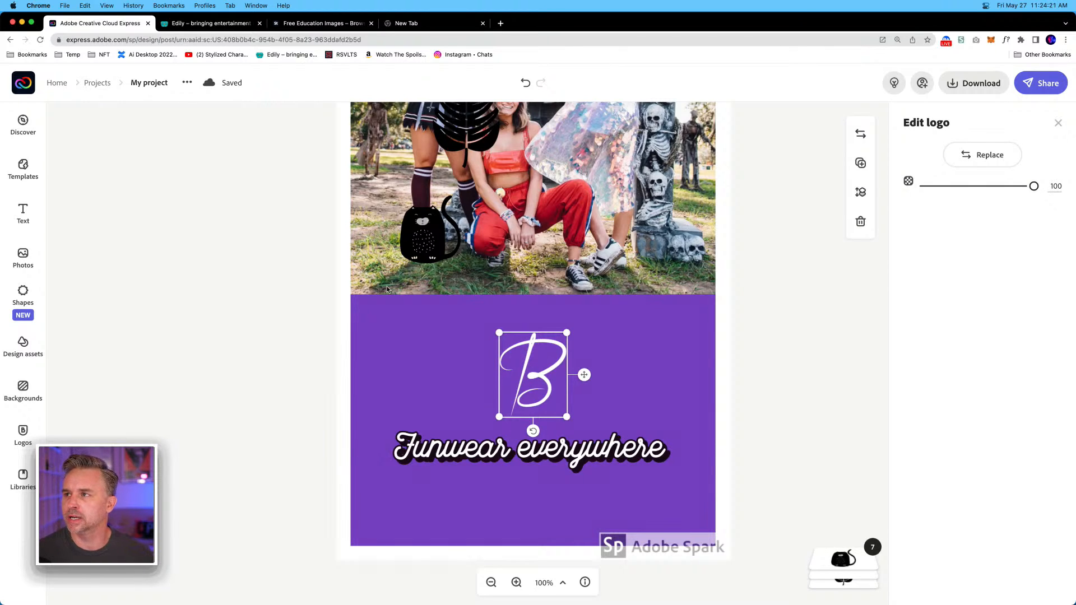
click(243, 277)
drag(241, 274, 296, 187)
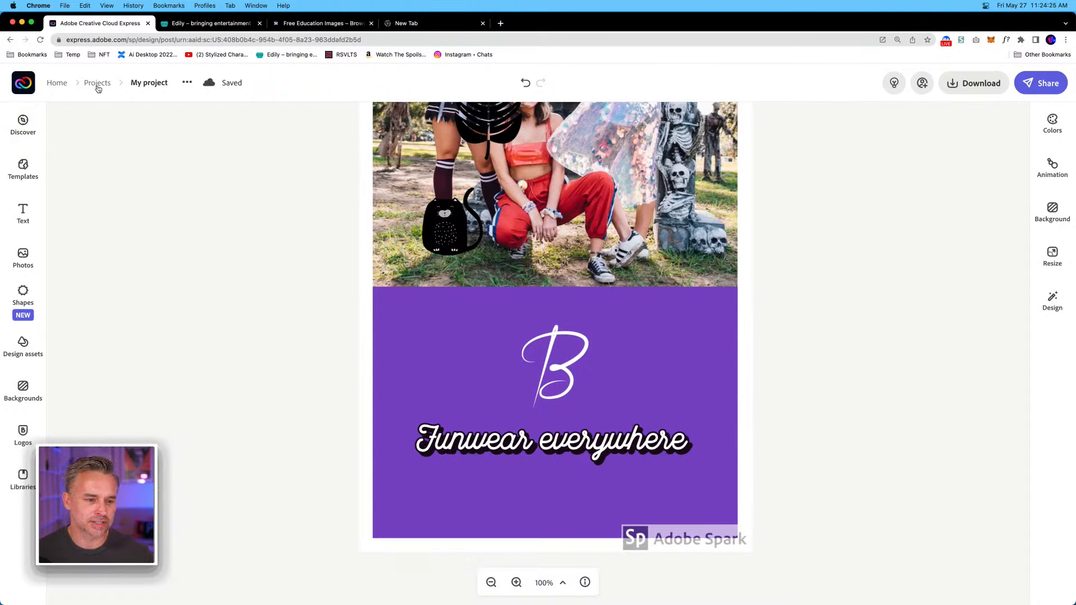
Rename the project as Braswell Story.
click(153, 83)
text(B)
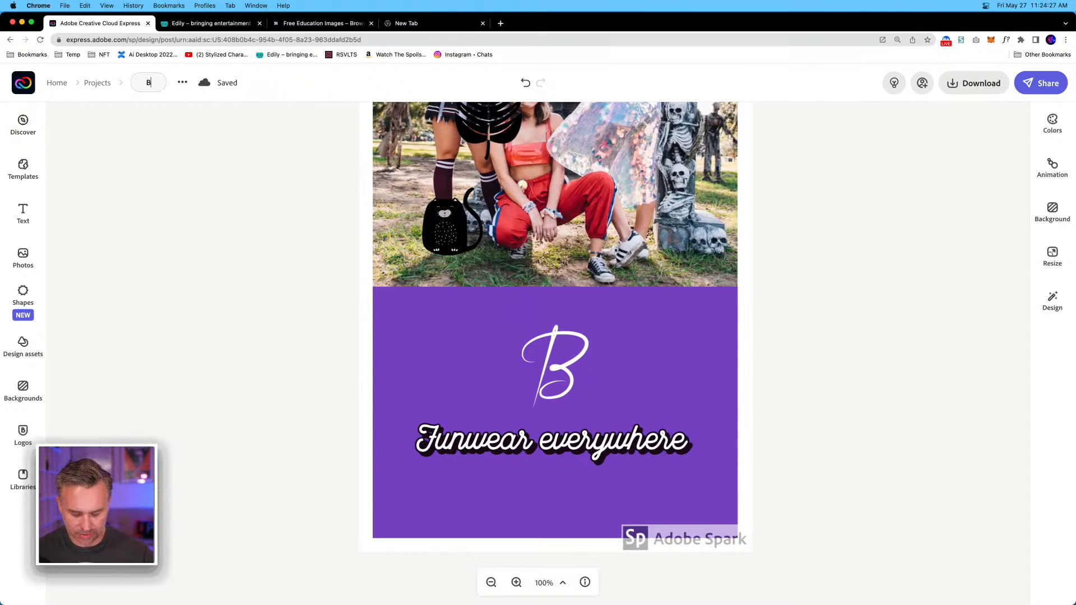
text(raswell Pos)
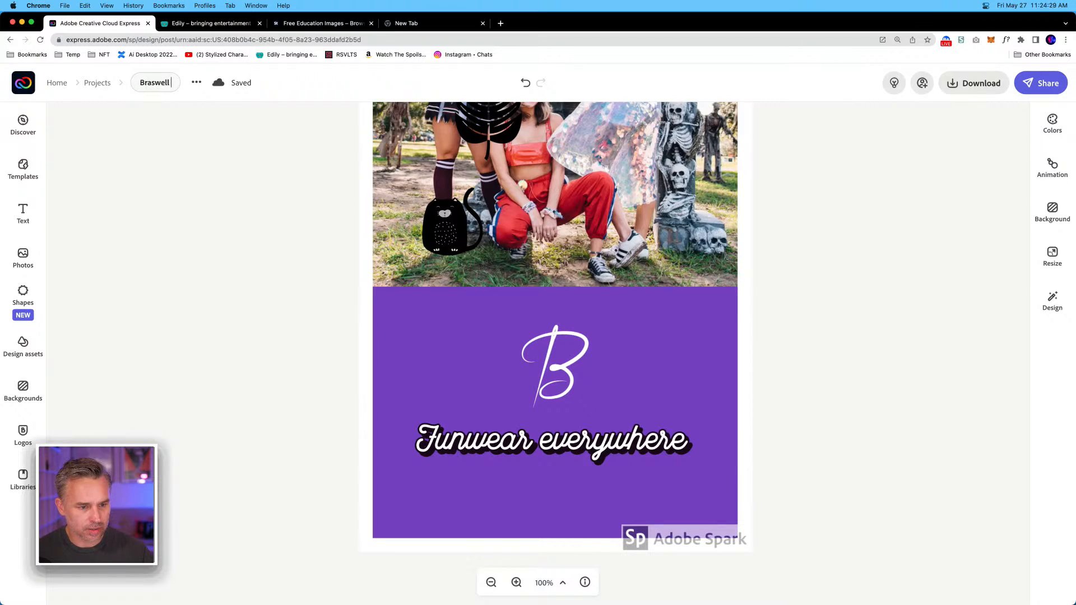
key(BackSpace)
key(BackSpace)
key(BackSpace)
key(BackSpace)
key(Return)
text(Story)
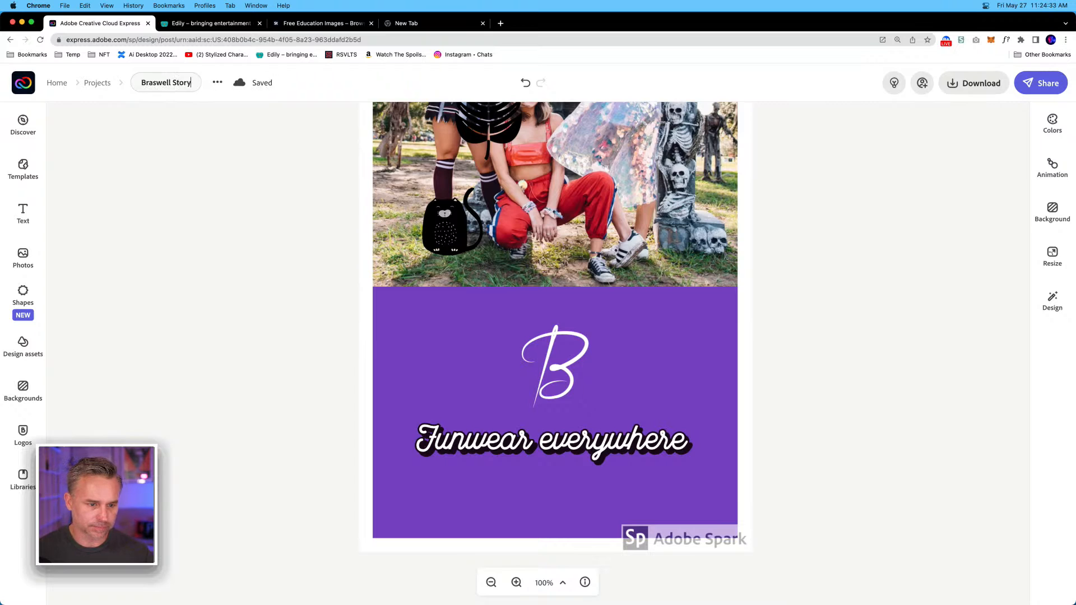
key(Return)
Crop the black cat to its head and tail, and place it on the photo's lower edge near the right corner.
scroll(308, 342, up, 3)
scroll(309, 342, down, 4)
scroll(313, 343, up, 2)
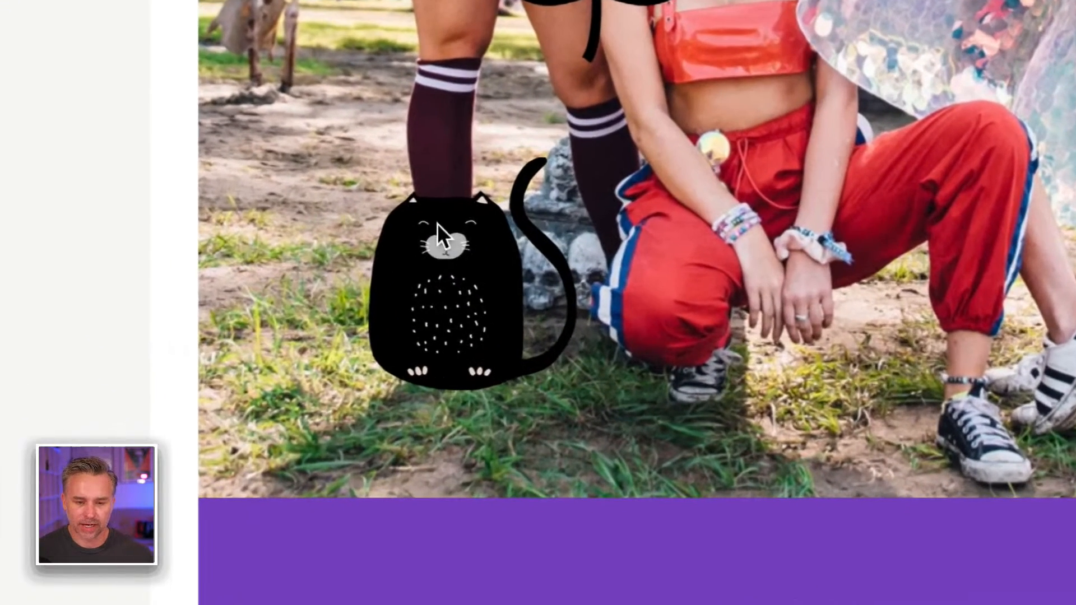
click(422, 324)
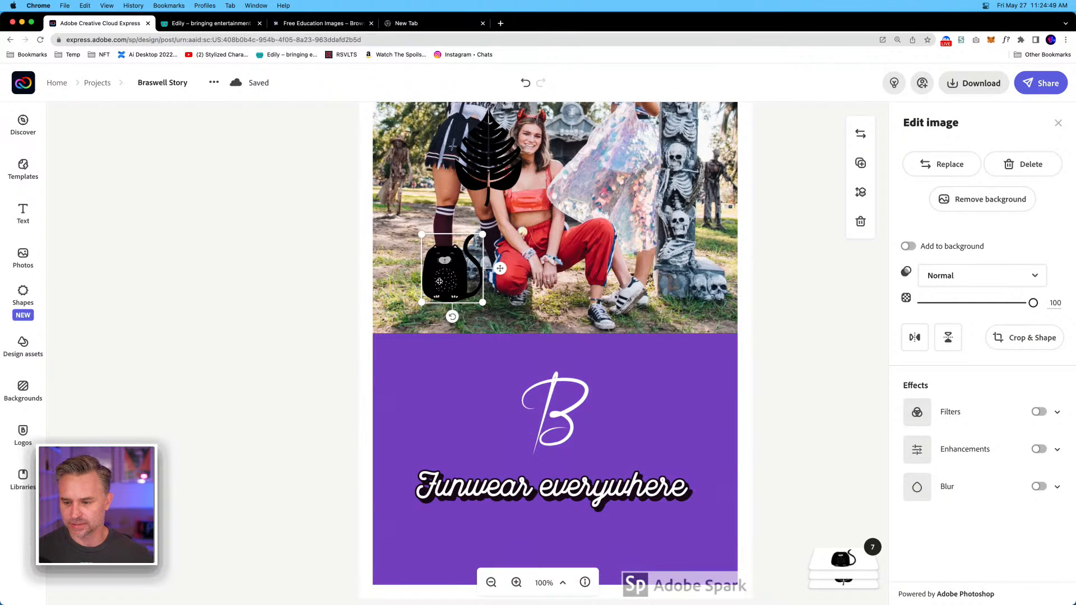
click(1017, 338)
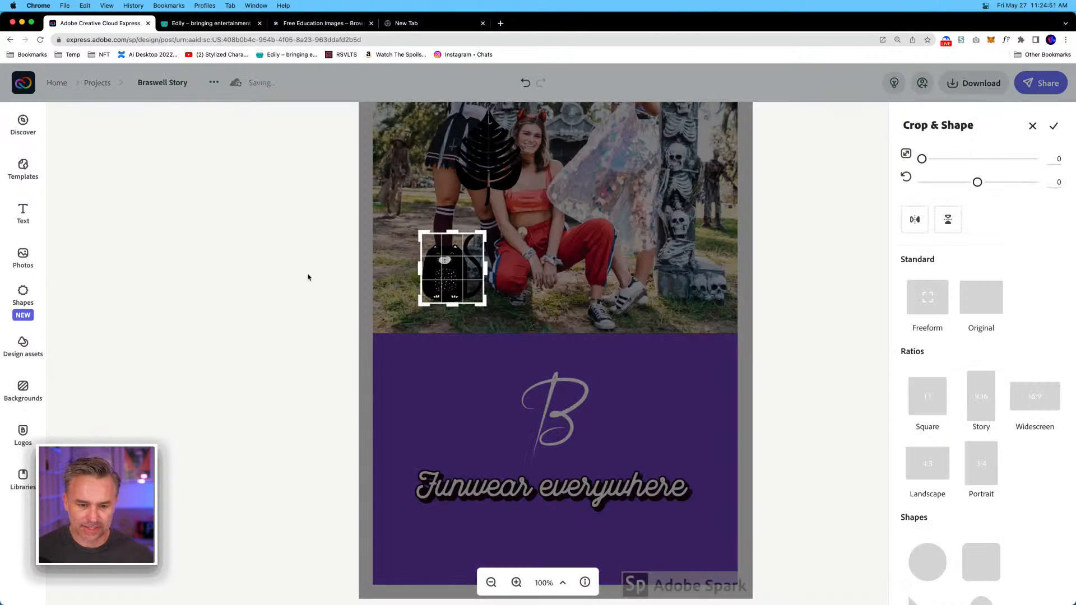
drag(447, 299, 650, 319)
click(275, 250)
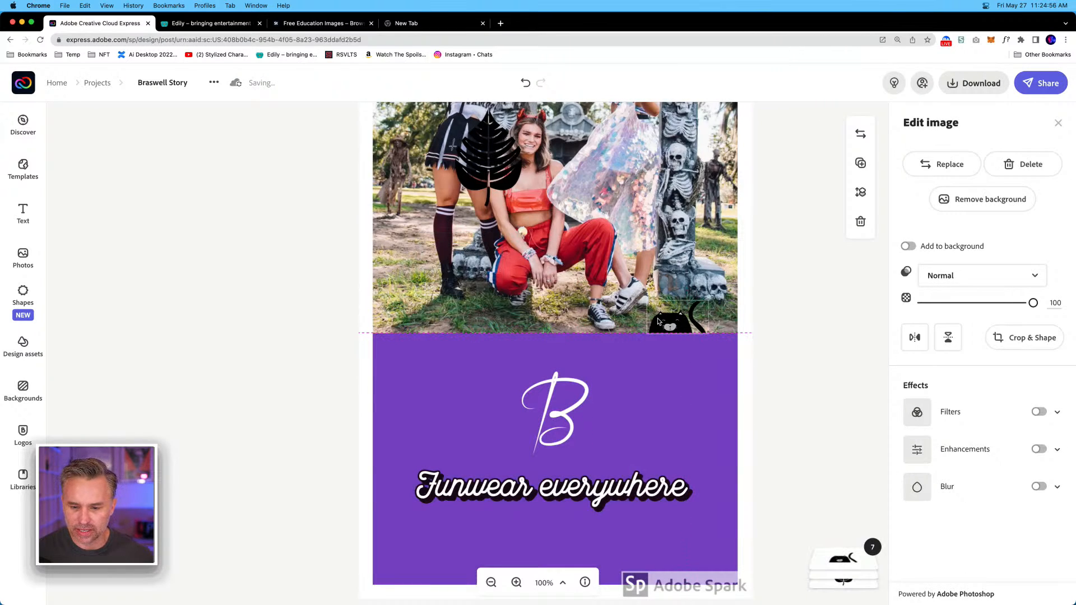
Search the stock photos for "texture" and fill the purple background panel with the grainy teal, purple and pink gradient.
click(459, 369)
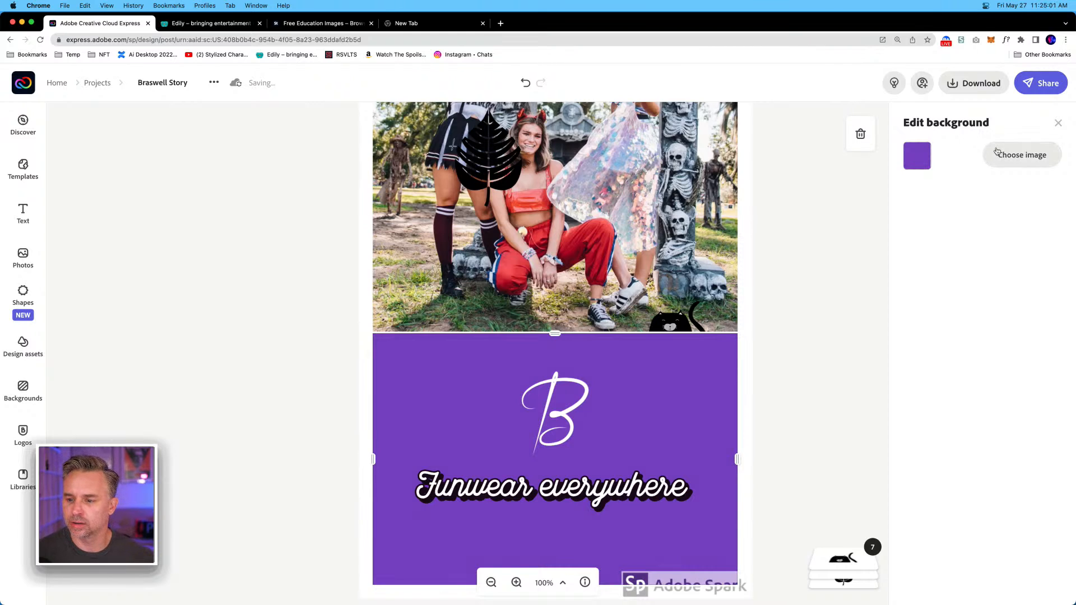
click(1015, 155)
click(85, 188)
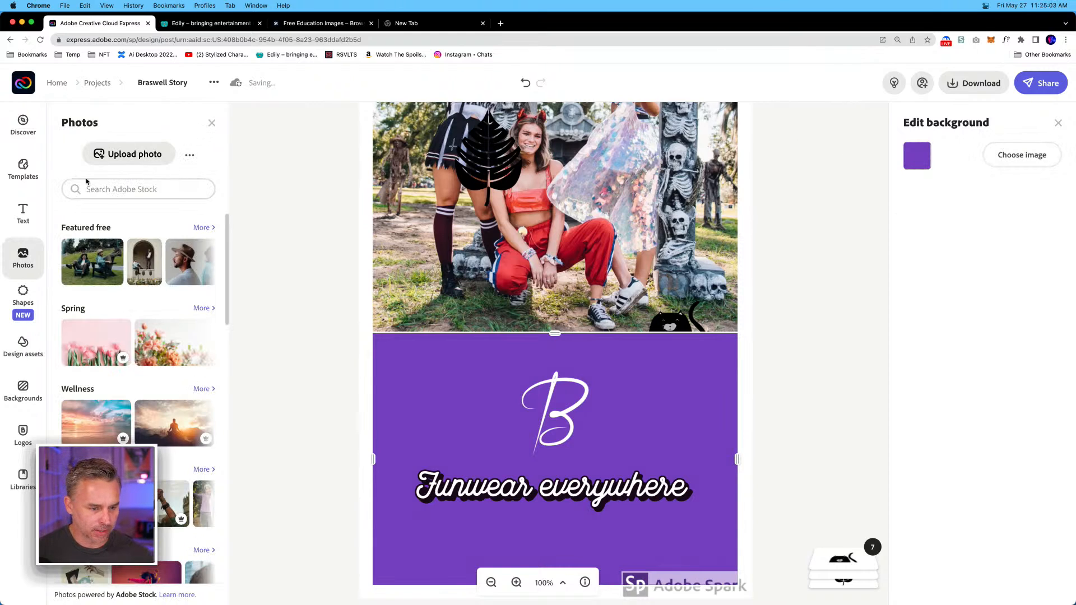
text(texture)
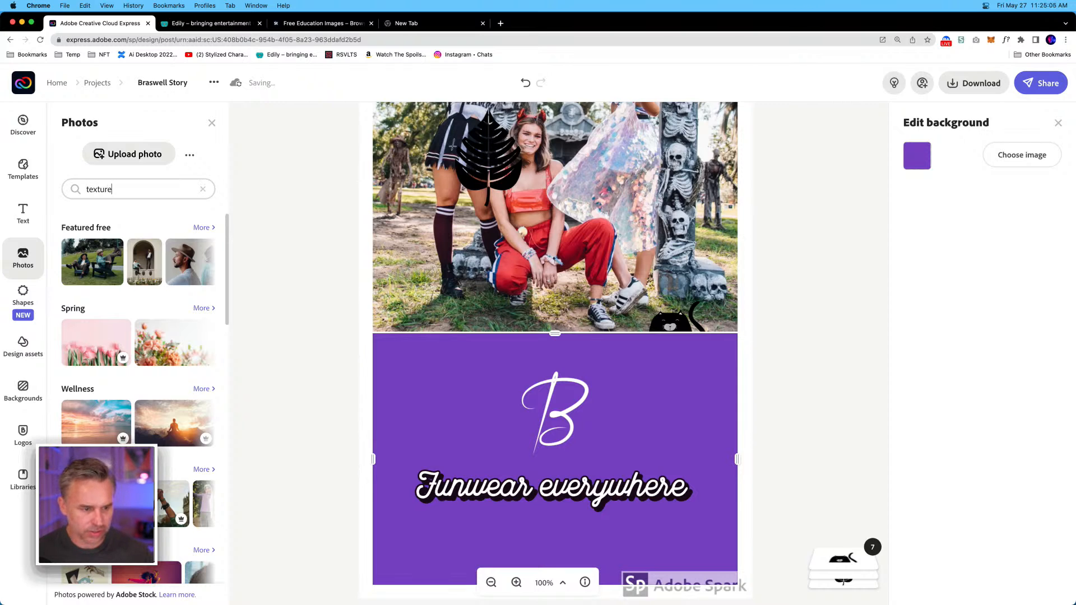
key(Return)
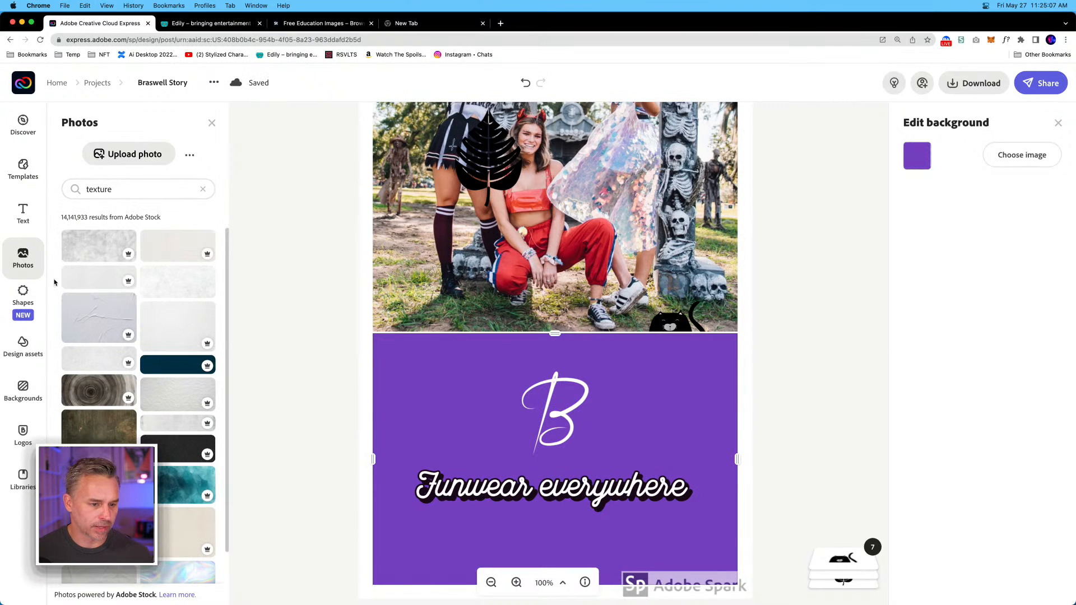
scroll(105, 439, down, 5)
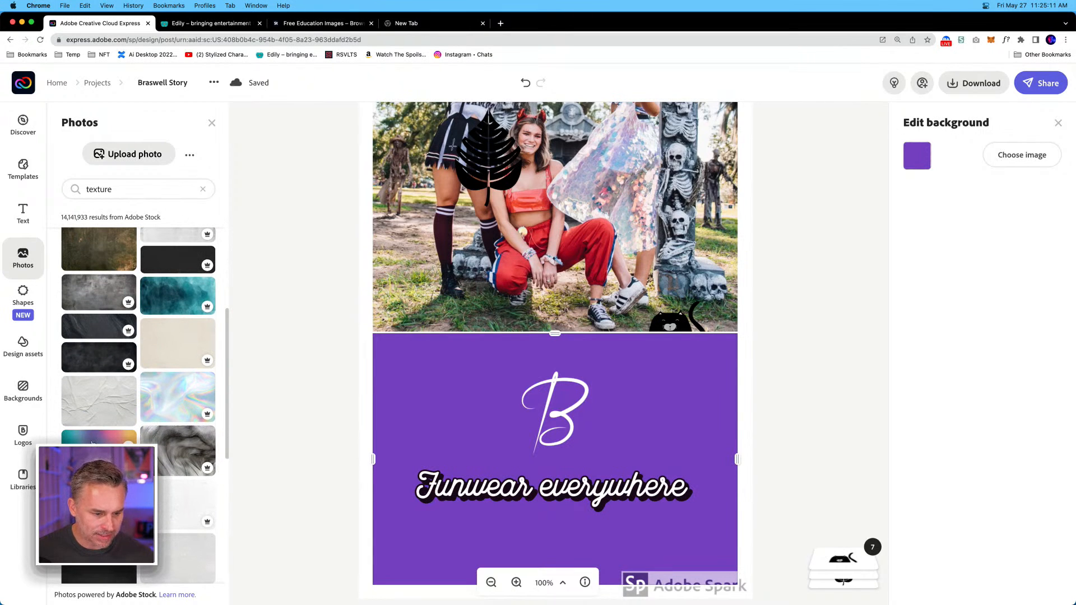
click(93, 443)
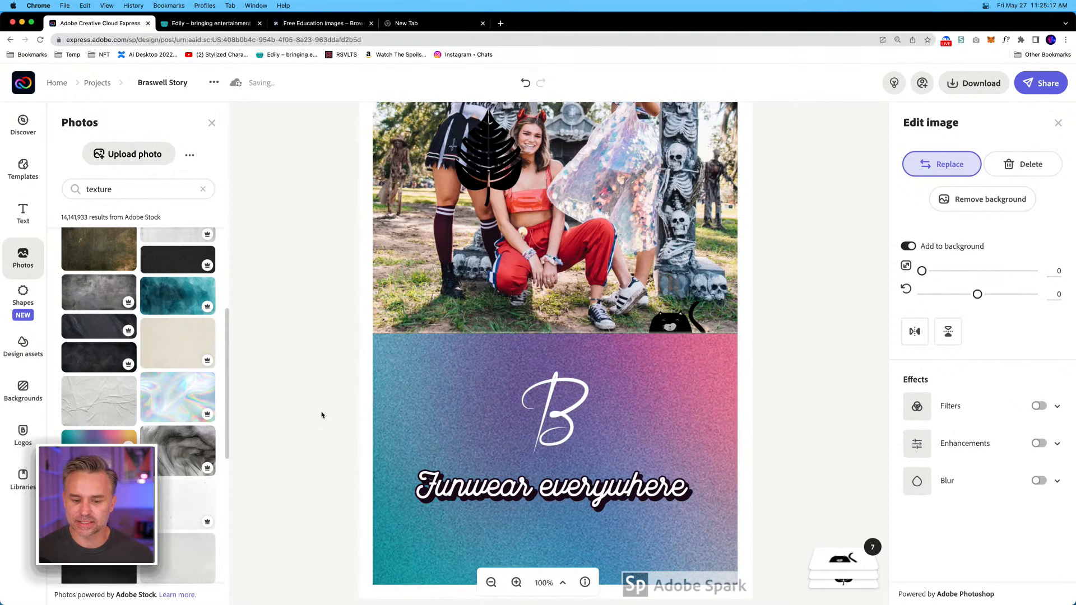
click(320, 280)
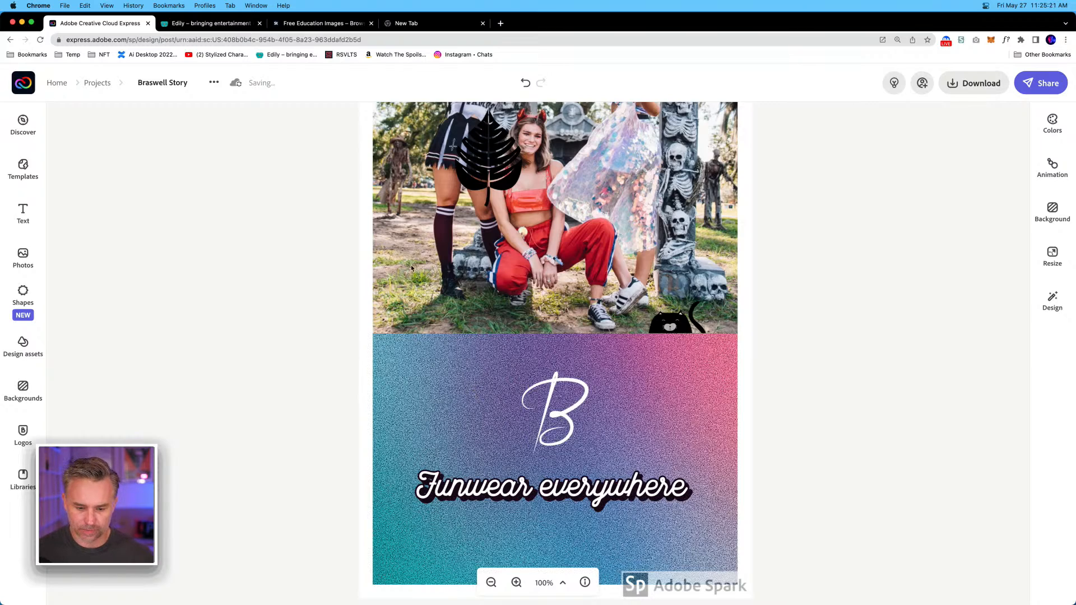
Examine the whole story design and the list of available libraries.
key(super+minus)
drag(391, 169, 391, 242)
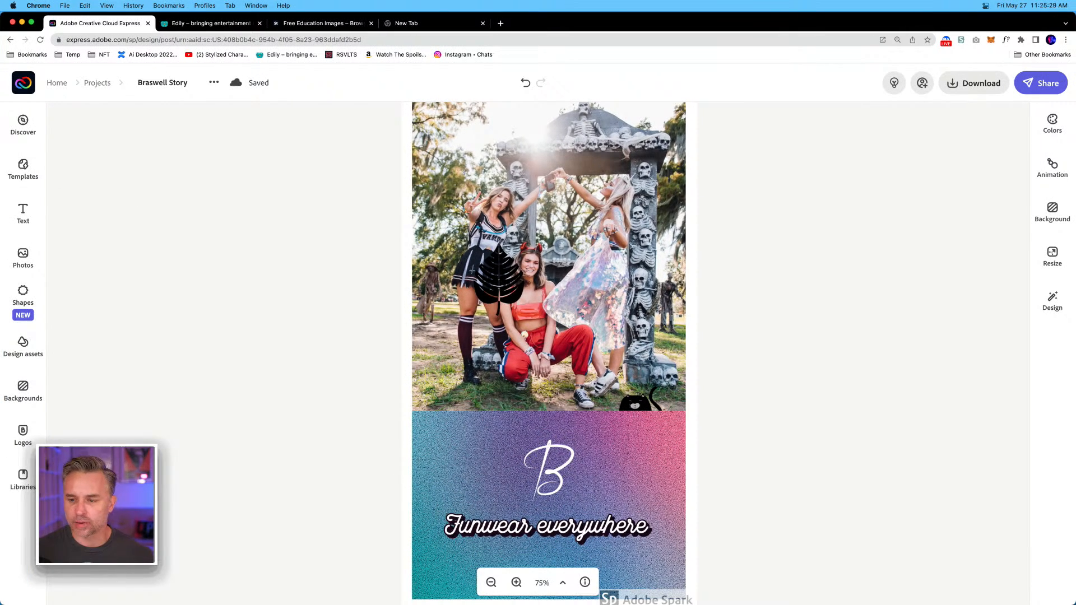
click(17, 477)
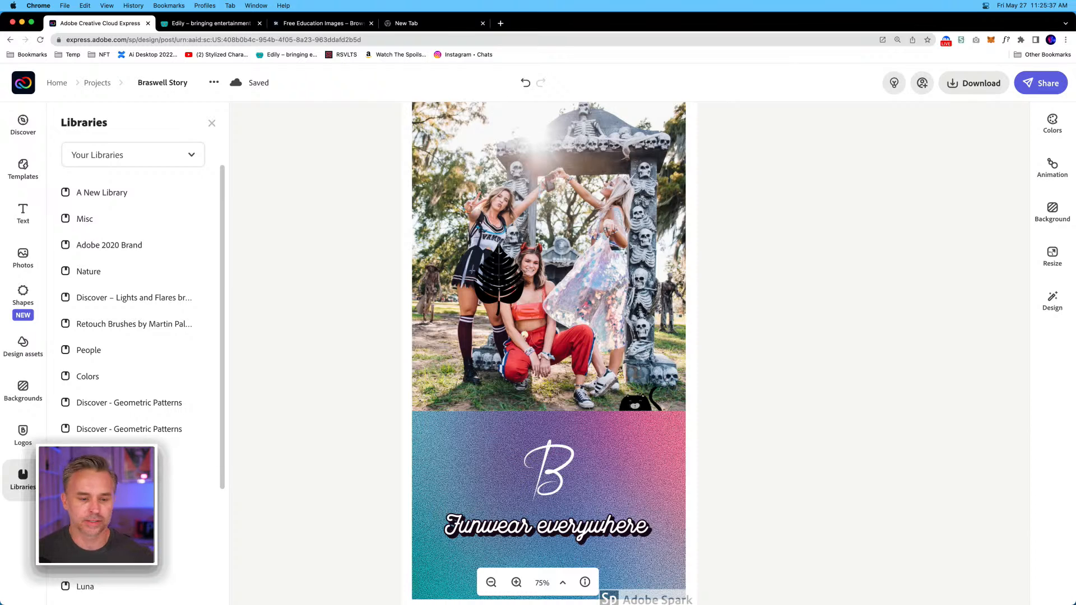
click(277, 500)
Switch to Illustrator and duplicate the black cat skull with X eyes beside the original in BraswellBranding.ai.
mouse_move(218, 604)
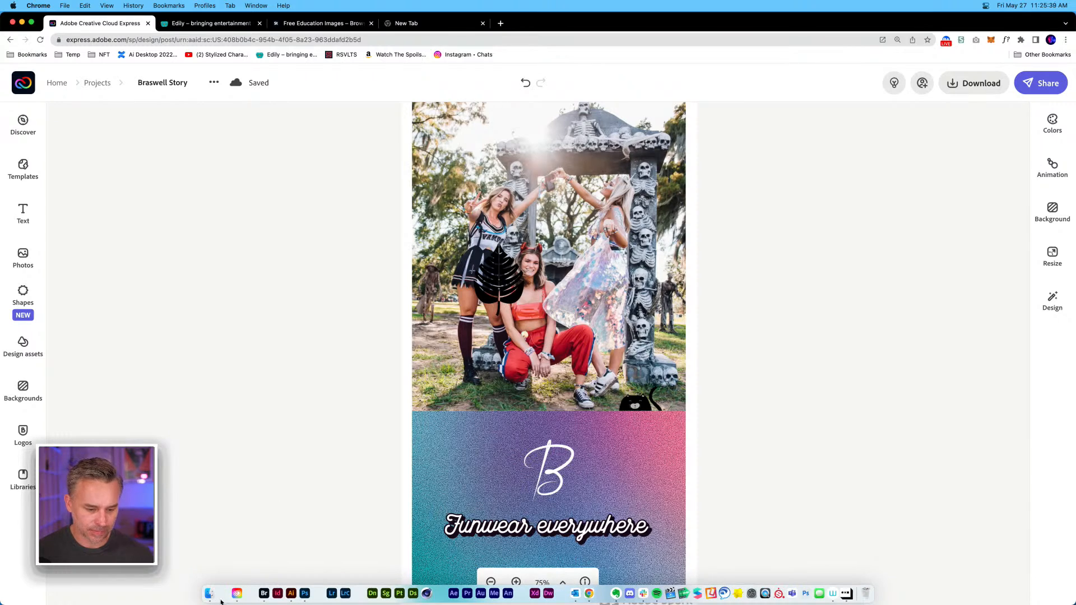
click(291, 594)
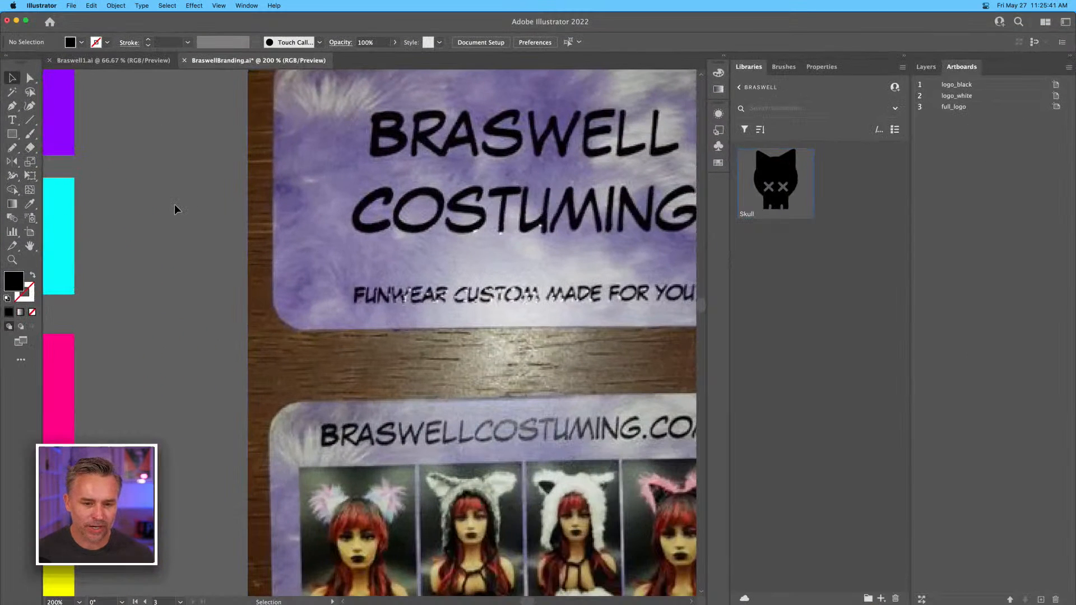
drag(142, 254, 639, 124)
drag(499, 418, 241, 155)
drag(320, 192, 106, 247)
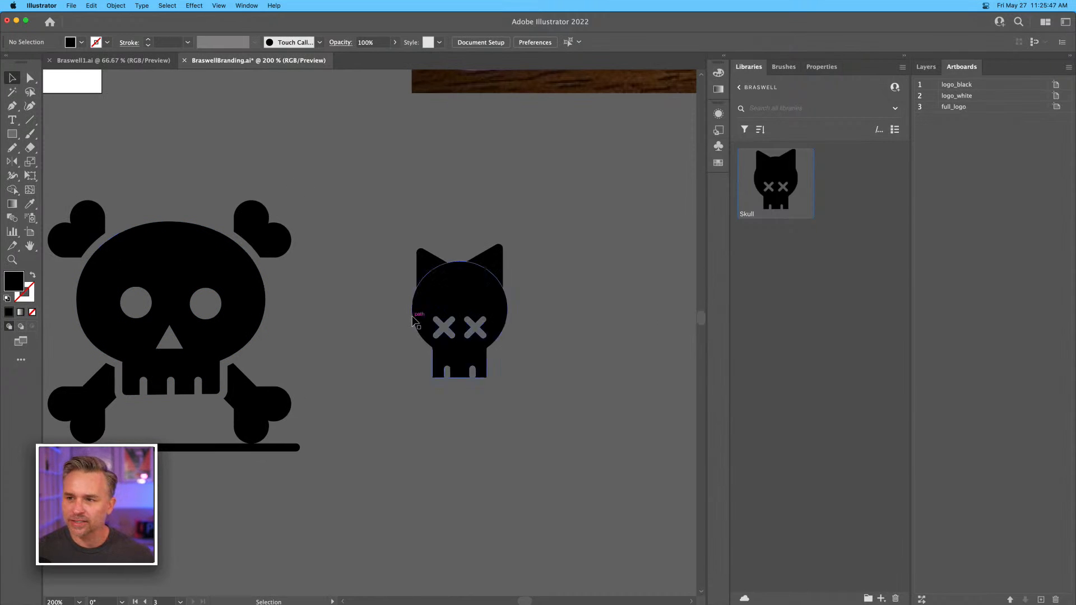
drag(429, 232, 586, 438)
drag(425, 285, 532, 331)
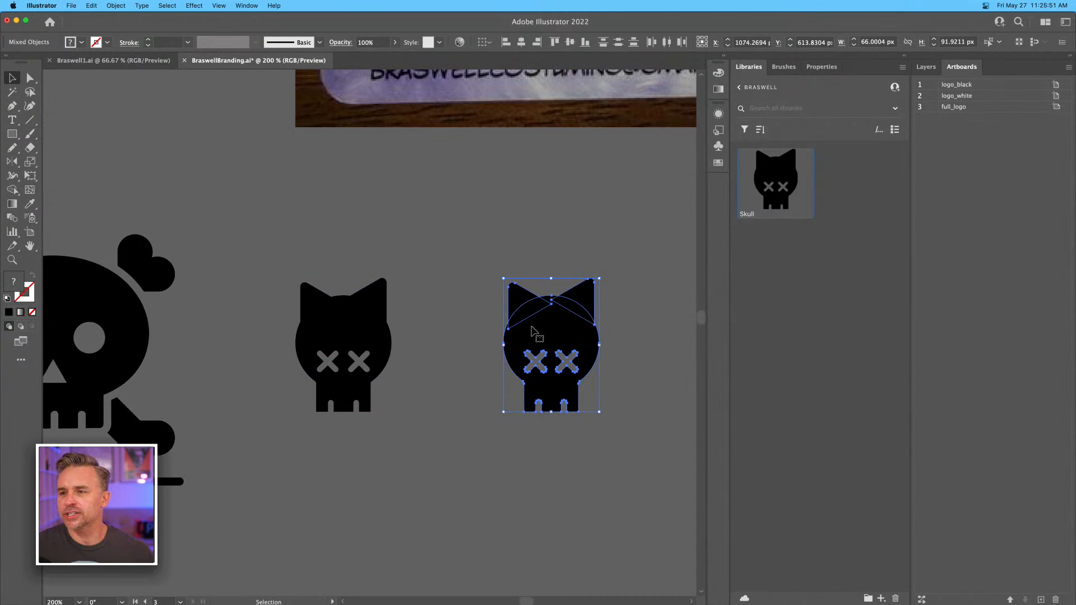
click(540, 252)
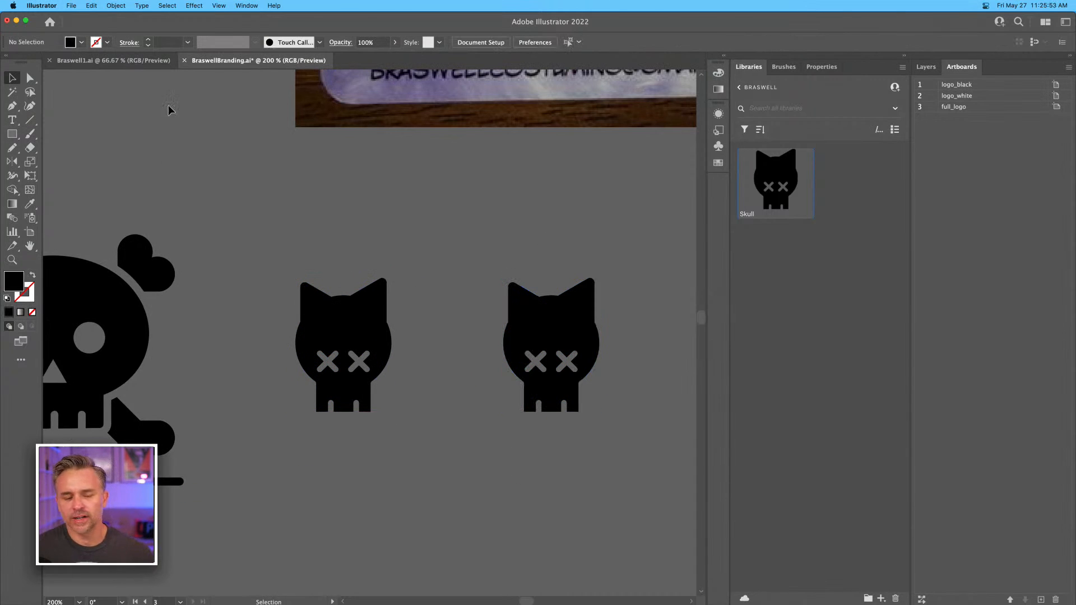
Switch back to the Braswell Story design in Chrome.
mouse_move(251, 604)
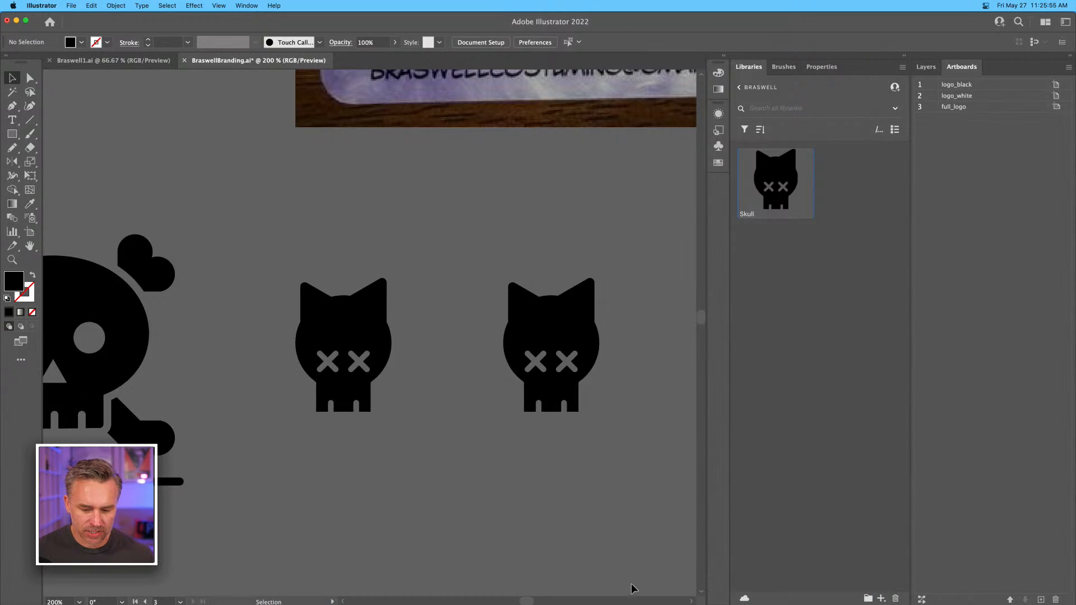
click(590, 594)
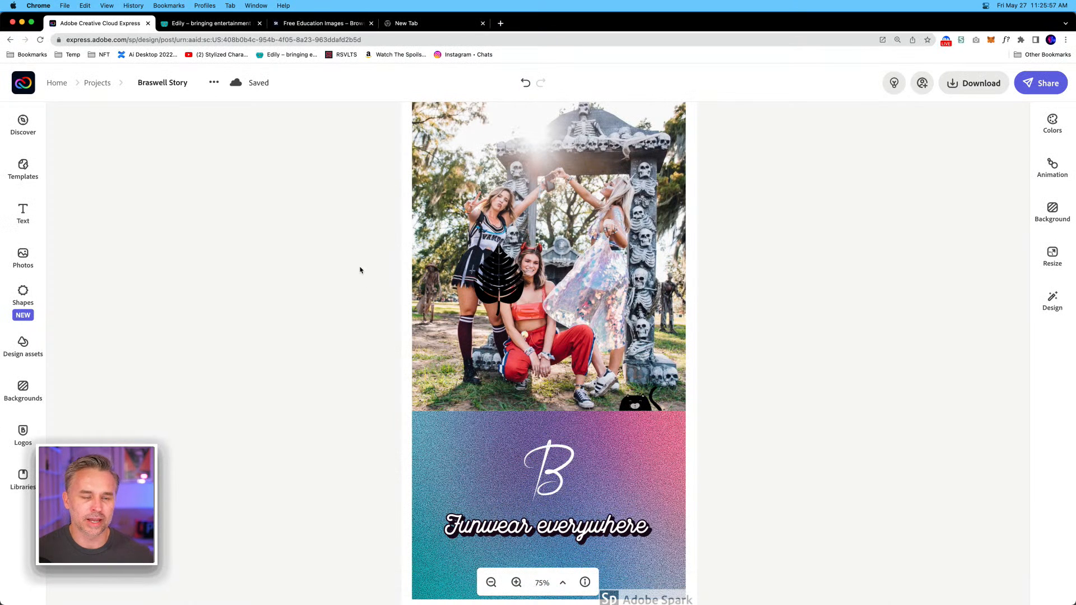